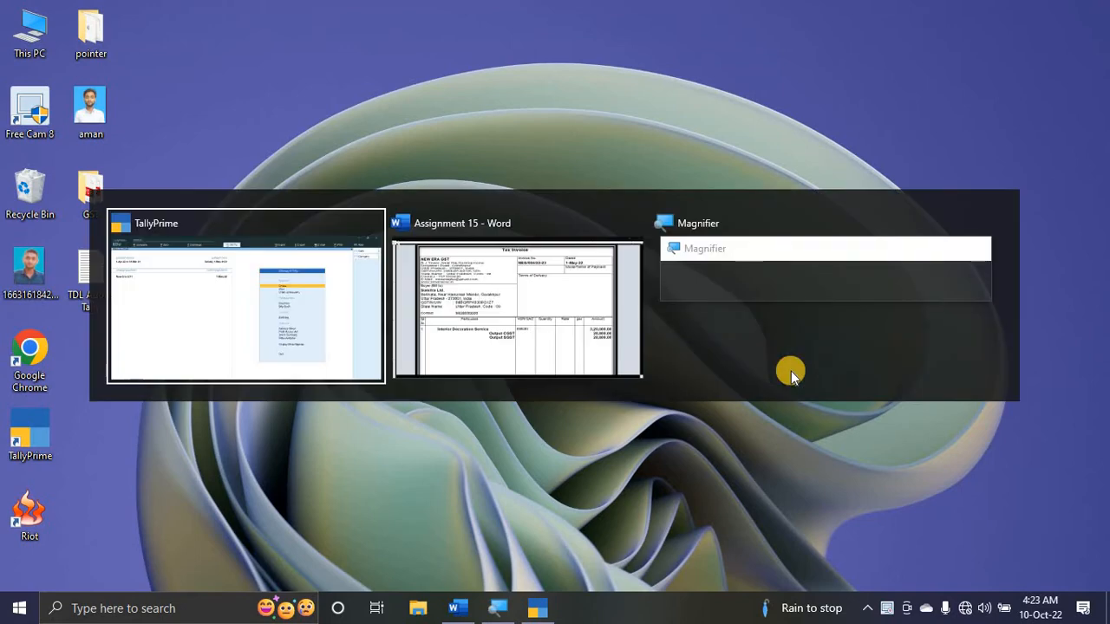
pyautogui.hotkey('alt', 'Tab')
# - Switch to the Word assignment and read the Service Invoice heading
pyautogui.keyDown('ctrl'); pyautogui.scroll(-4, 748, 305); pyautogui.keyUp('ctrl')
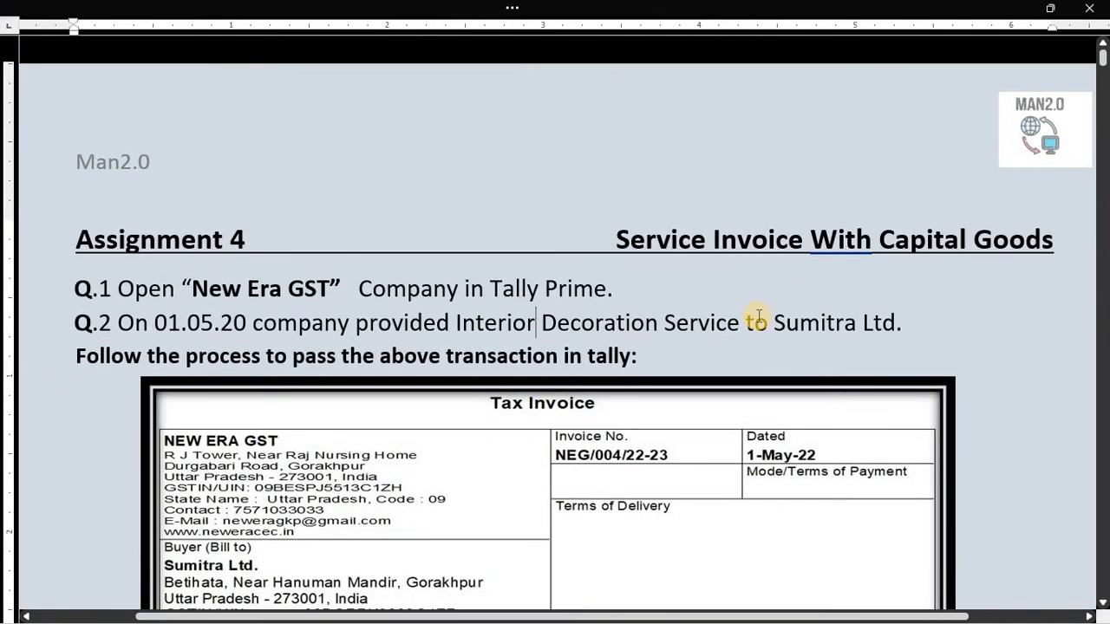
pyautogui.keyDown('ctrl'); pyautogui.scroll(-1, 558, 299); pyautogui.keyUp('ctrl')
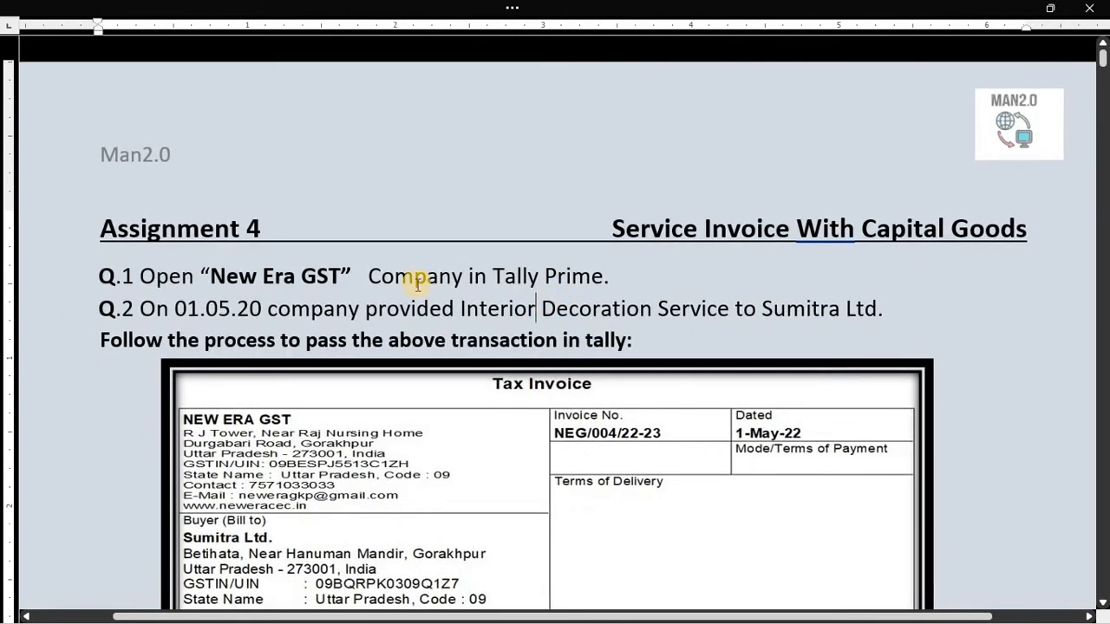
pyautogui.scroll(-1, 399, 269)
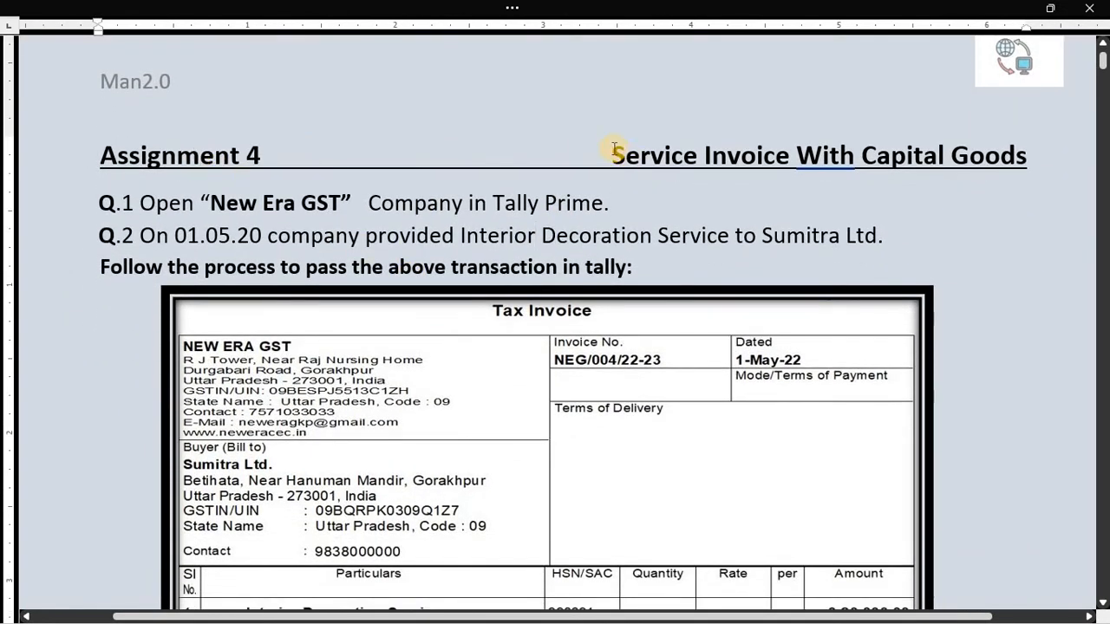
pyautogui.moveTo(614, 149); pyautogui.dragTo(794, 156)
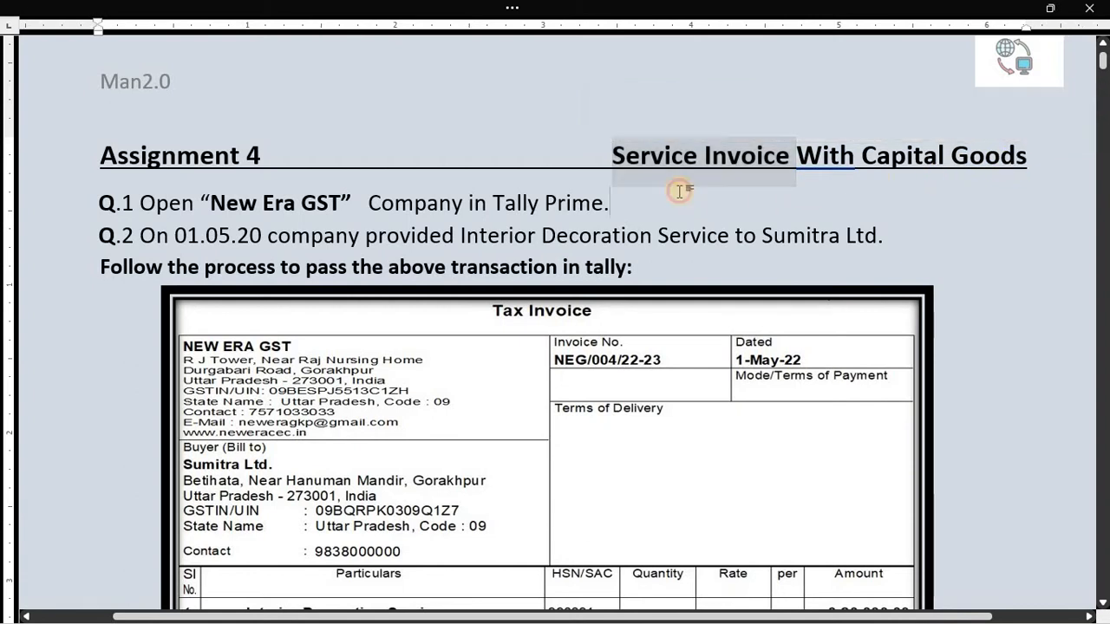
pyautogui.click(649, 189)
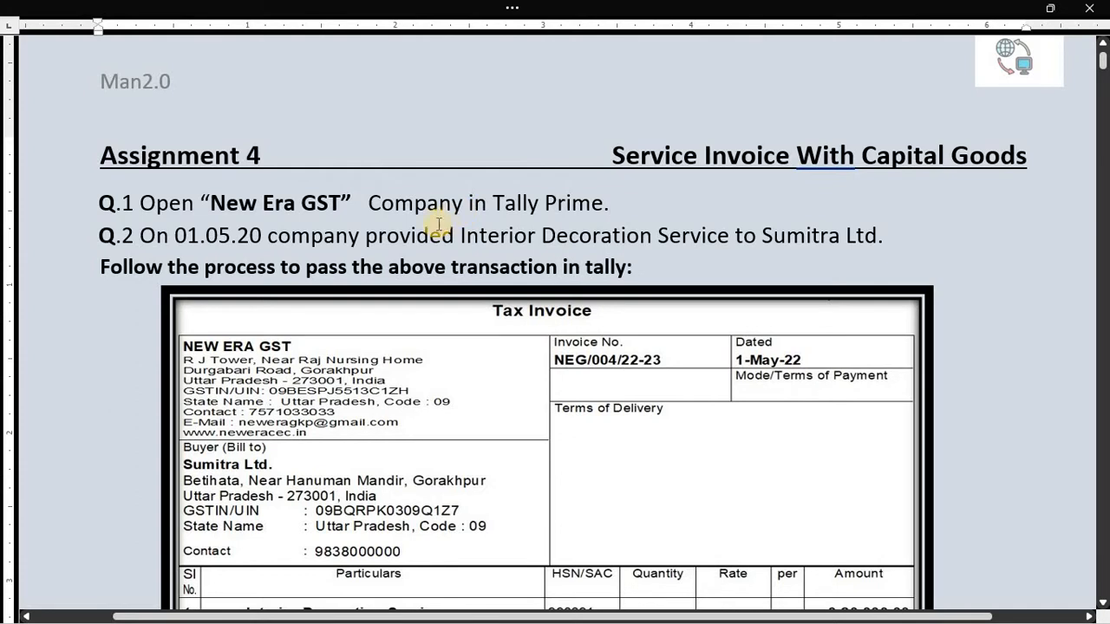
# - Review question 1, highlighting the company name New Era GST
pyautogui.scroll(-1, 173, 191)
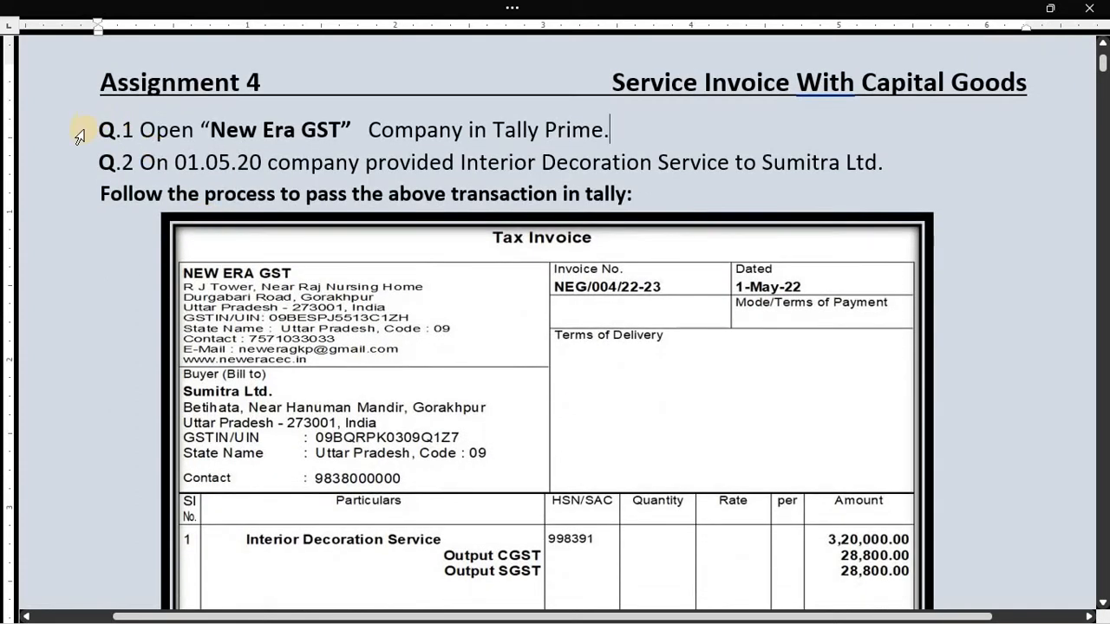
pyautogui.moveTo(98, 129); pyautogui.dragTo(116, 130)
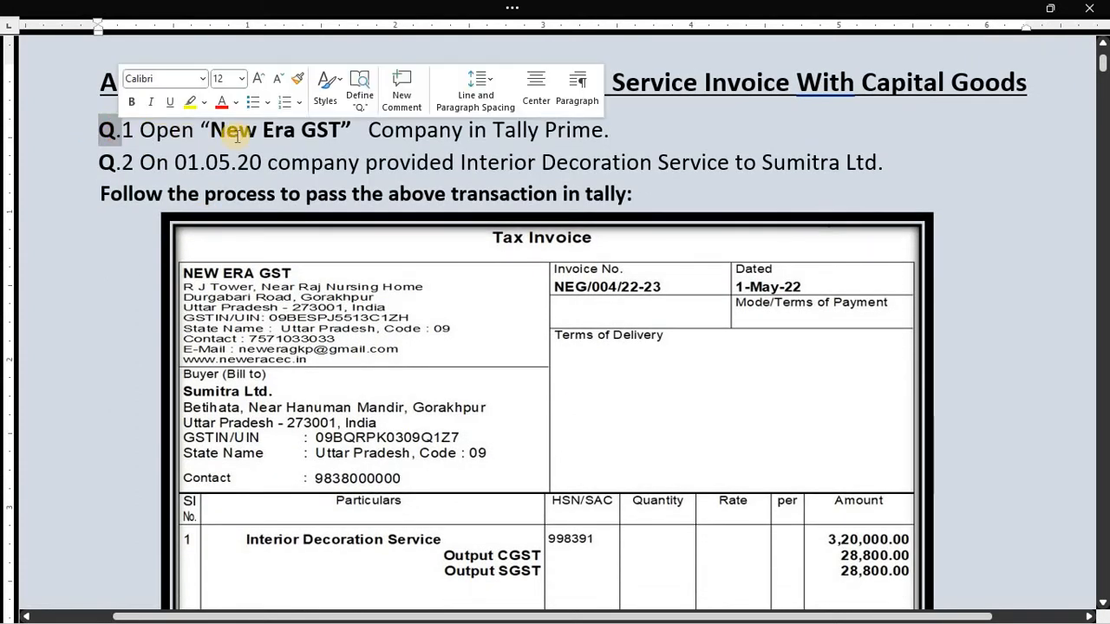
pyautogui.click(514, 162)
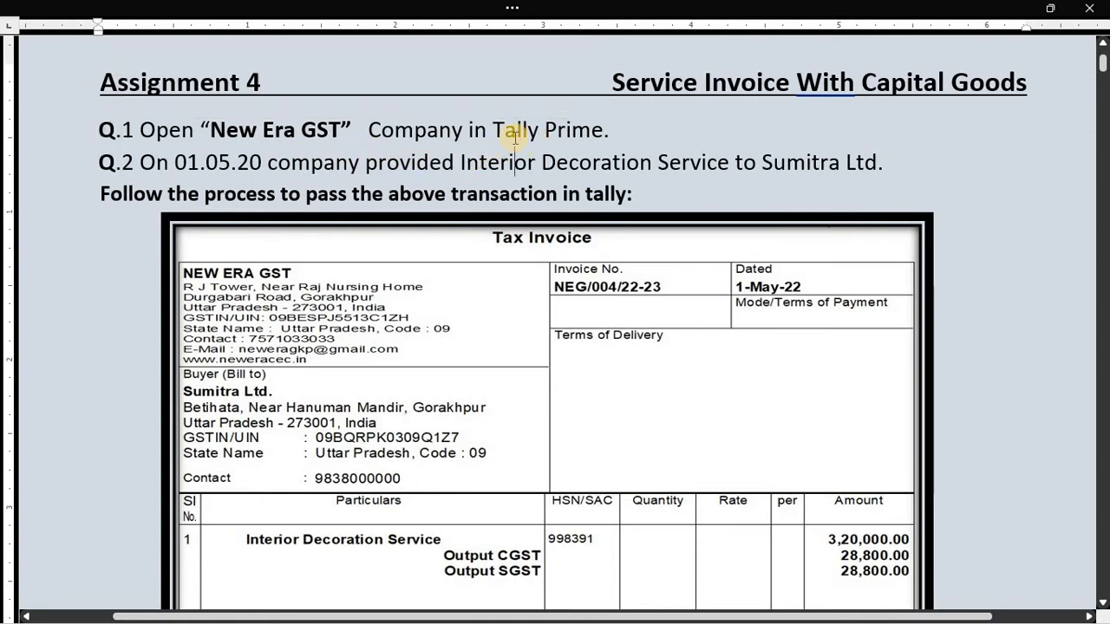
pyautogui.moveTo(204, 129); pyautogui.dragTo(347, 131)
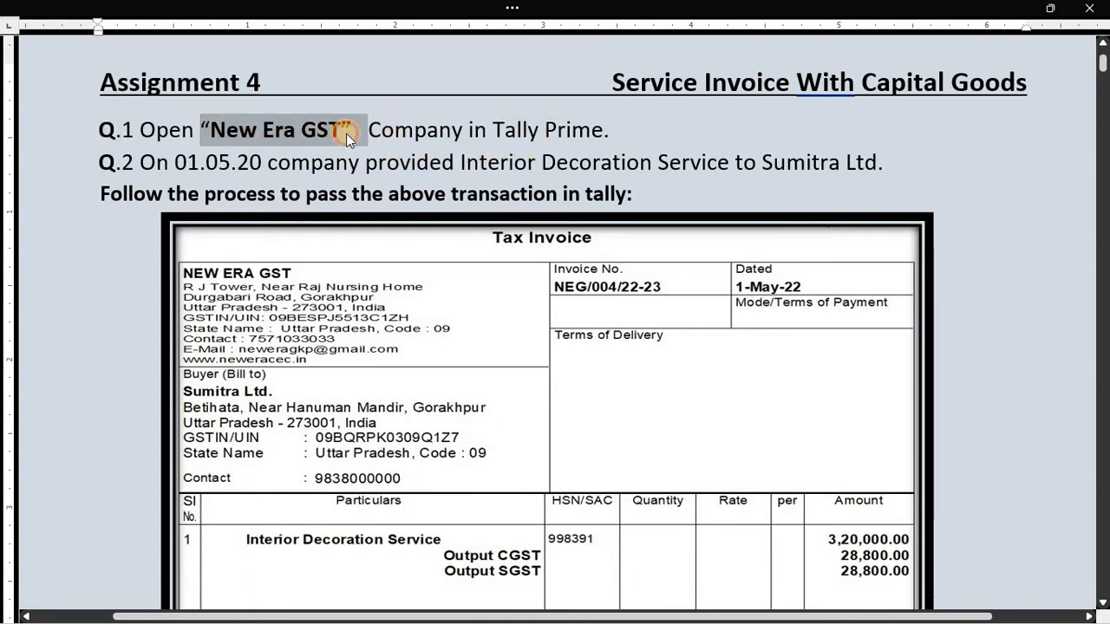
pyautogui.click(346, 133)
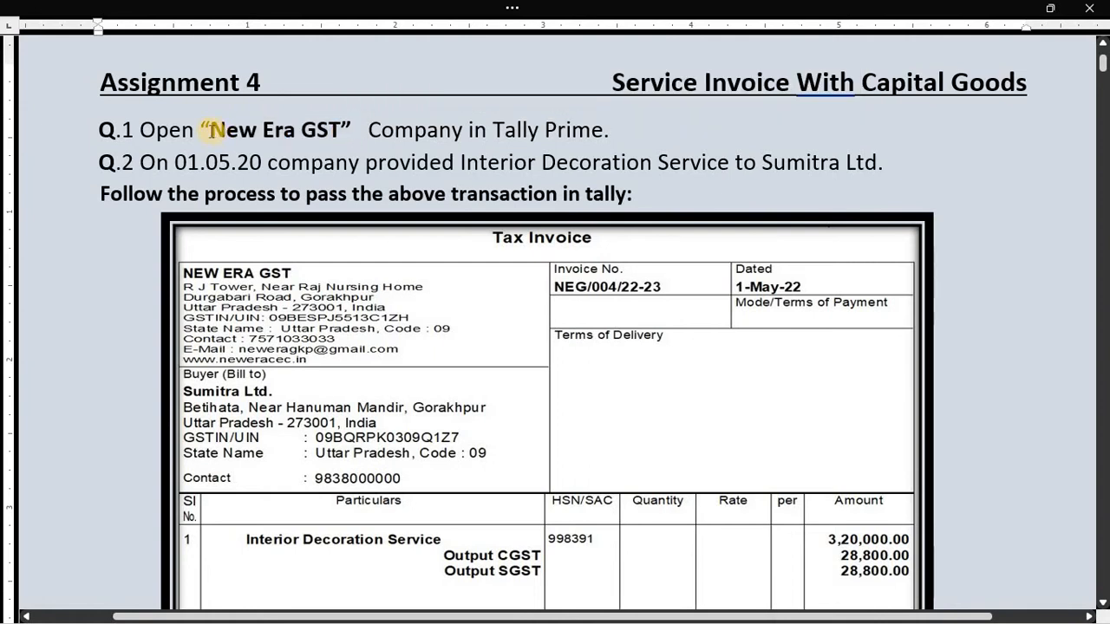
pyautogui.moveTo(203, 131); pyautogui.dragTo(347, 132)
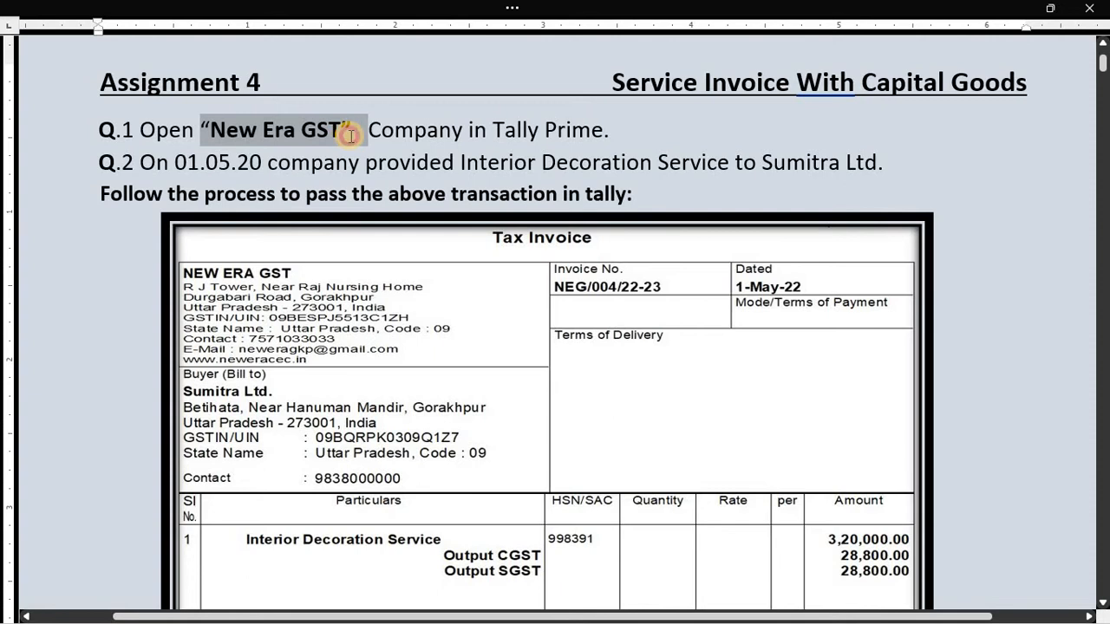
pyautogui.click(320, 136)
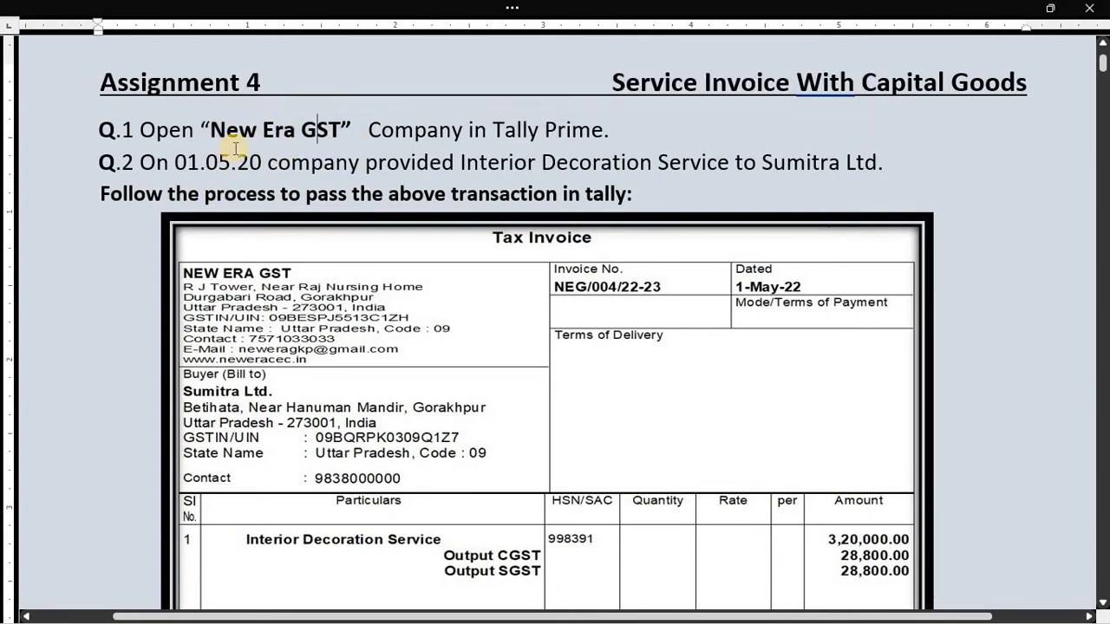
# - In TallyPrime, view the Balance Sheet in detail and drill into Duties & Taxes
pyautogui.hotkey('alt', 'Tab')
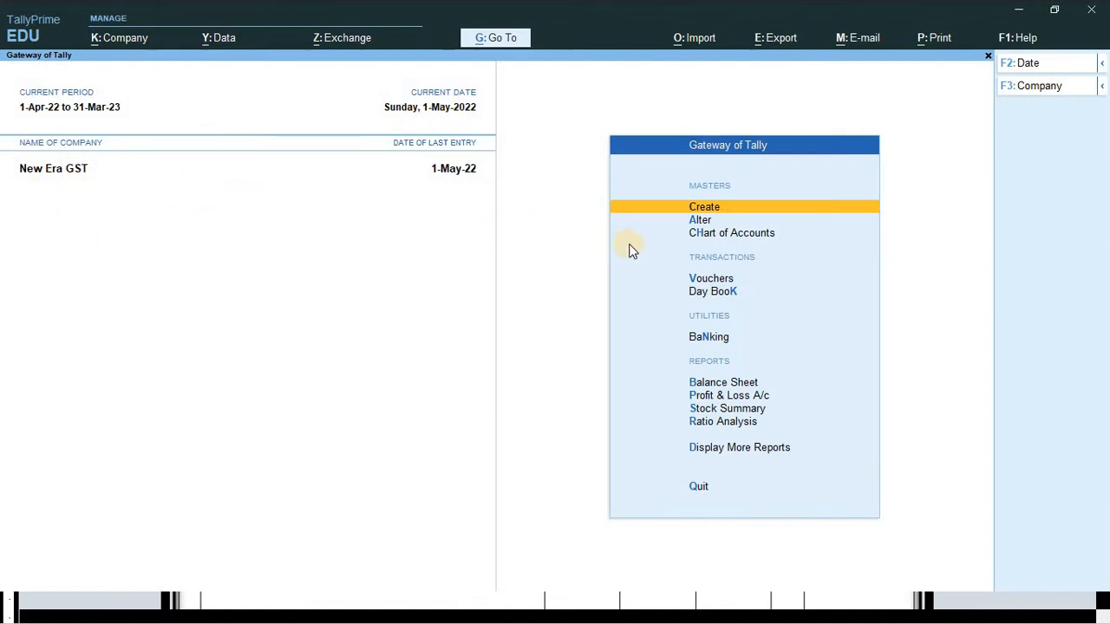
pyautogui.press('Down')
pyautogui.press('Down')
pyautogui.press('Down')
pyautogui.press('Down')
pyautogui.press('Down')
pyautogui.press('Down')
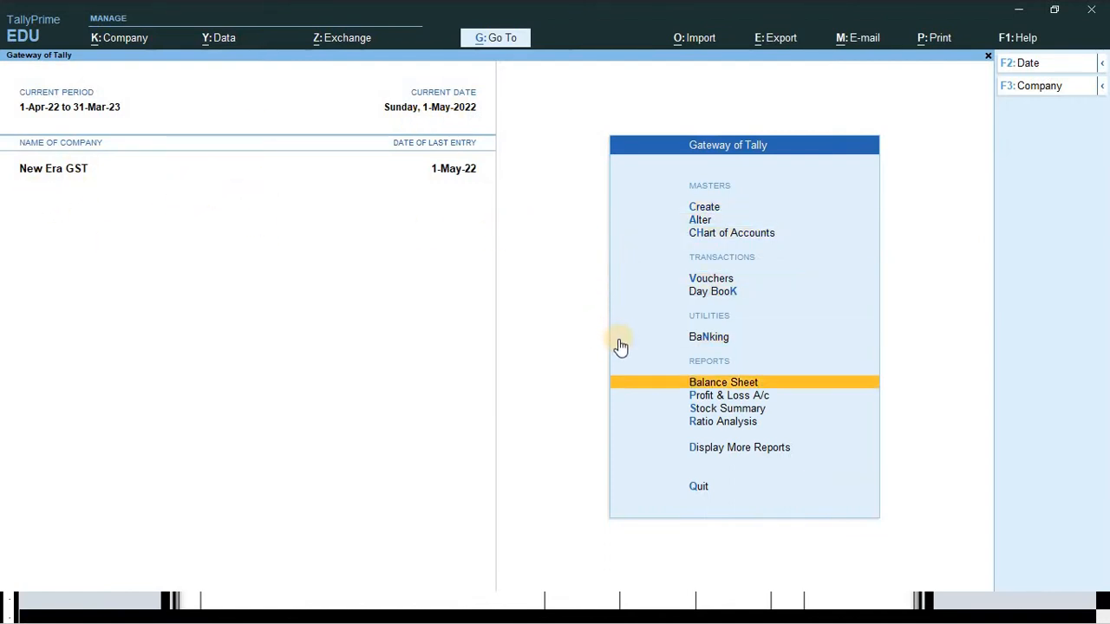
pyautogui.click(718, 384)
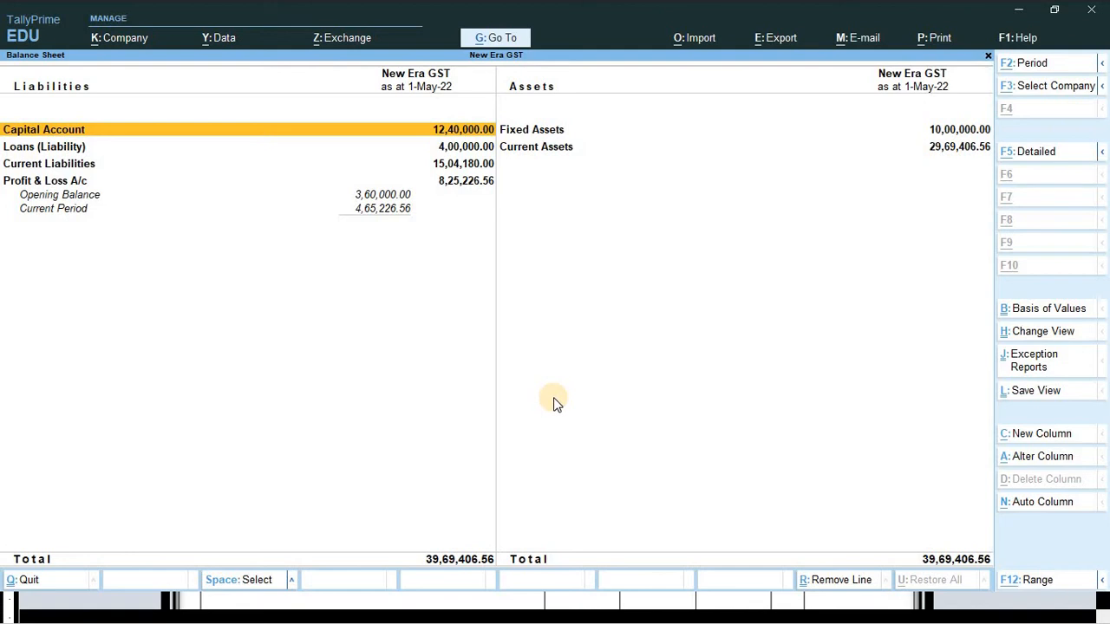
pyautogui.hotkey('alt', 'f5')
pyautogui.press('Down')
pyautogui.press('Down')
pyautogui.press('Down')
pyautogui.press('Down')
pyautogui.press('Down')
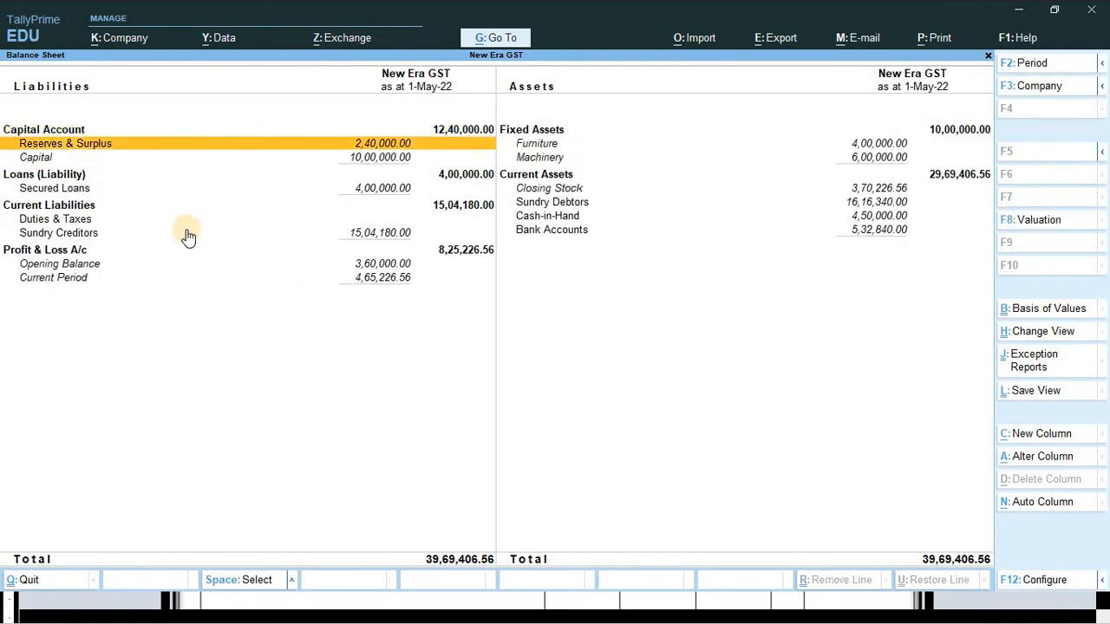
pyautogui.press('Down')
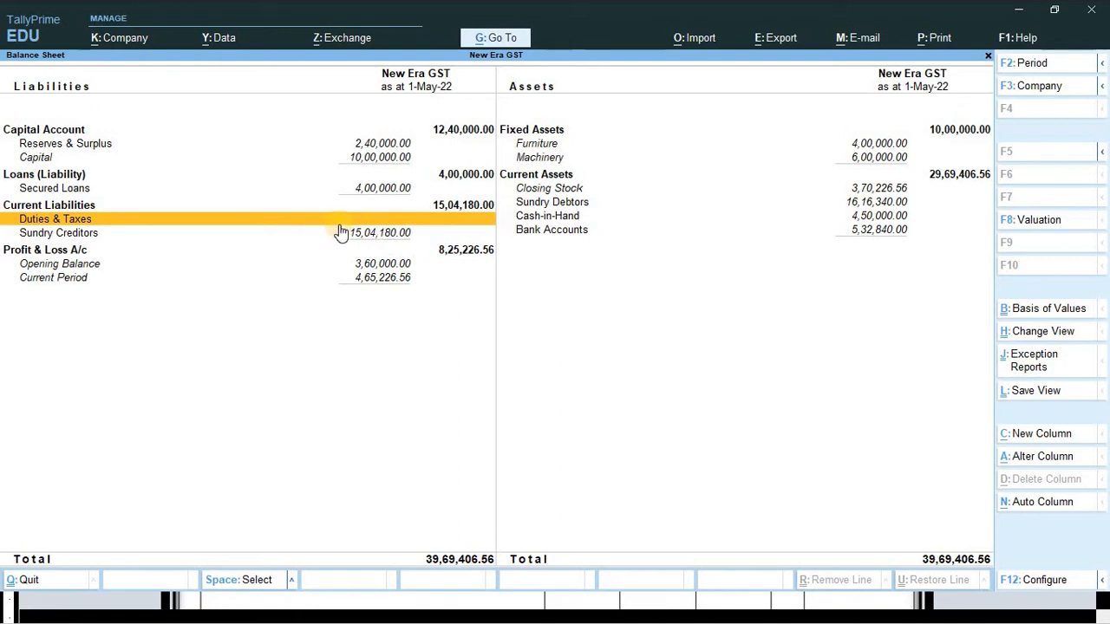
pyautogui.press('Return')
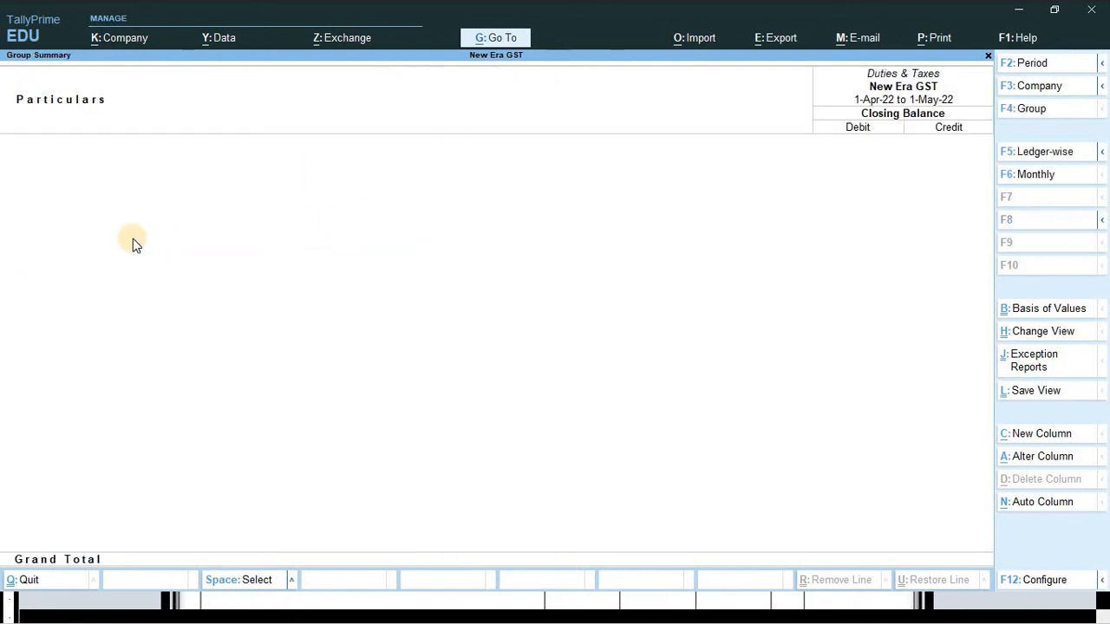
# - Check the report period, then view the Profit & Loss A/c in detail and close it
pyautogui.press('F2')
pyautogui.press('Return')
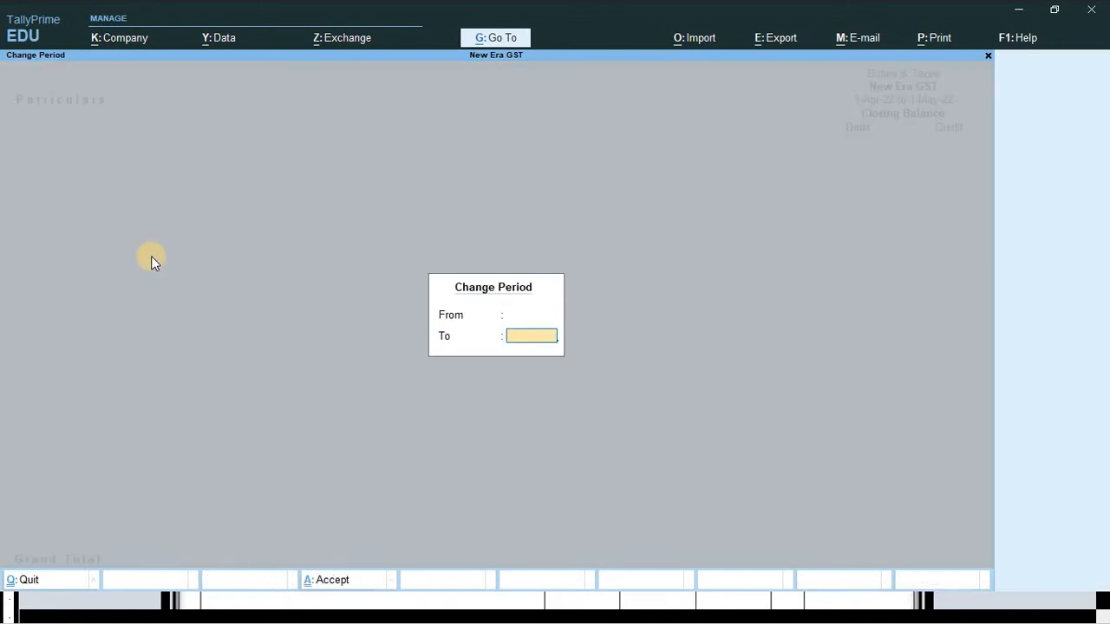
pyautogui.press('Escape')
pyautogui.press('Escape')
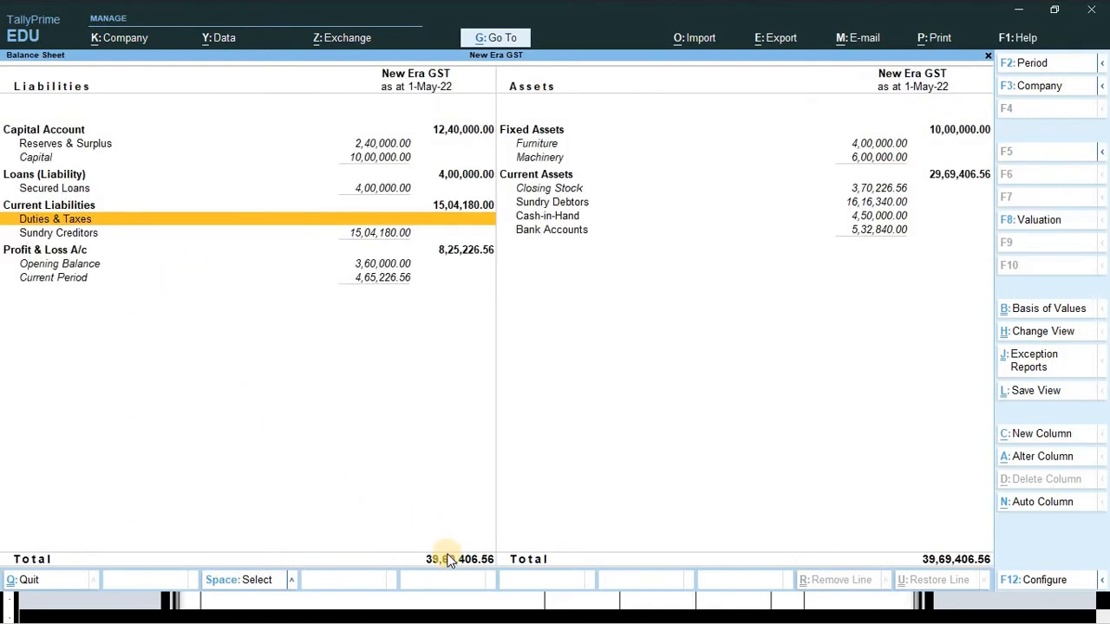
pyautogui.press('Escape')
pyautogui.press('Down')
pyautogui.press('Return')
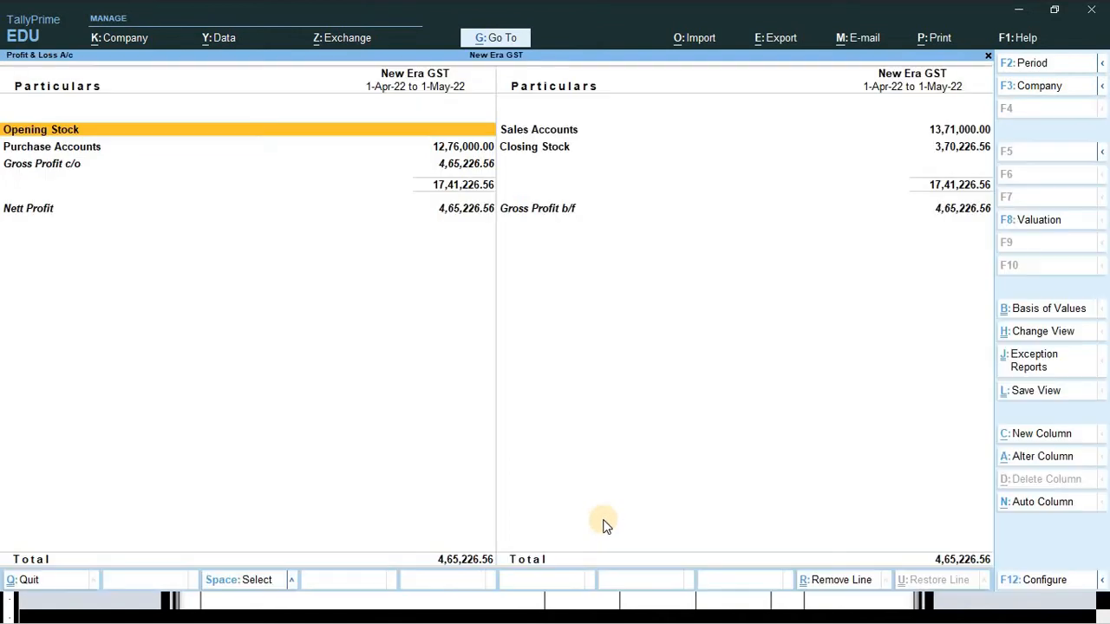
pyautogui.hotkey('alt', 'F5')
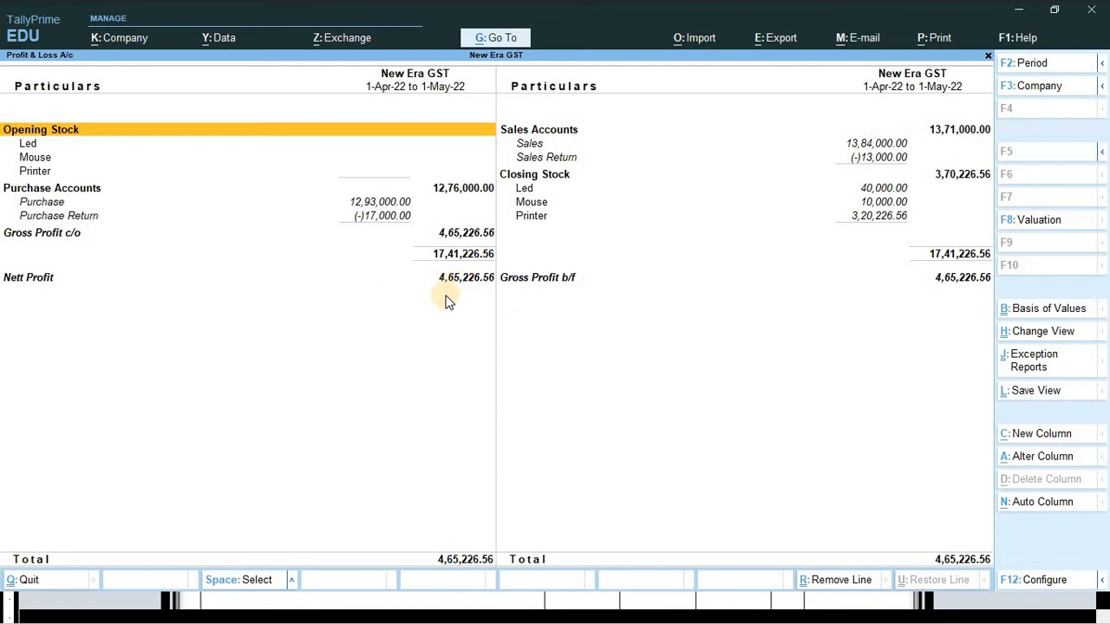
pyautogui.press('Escape')
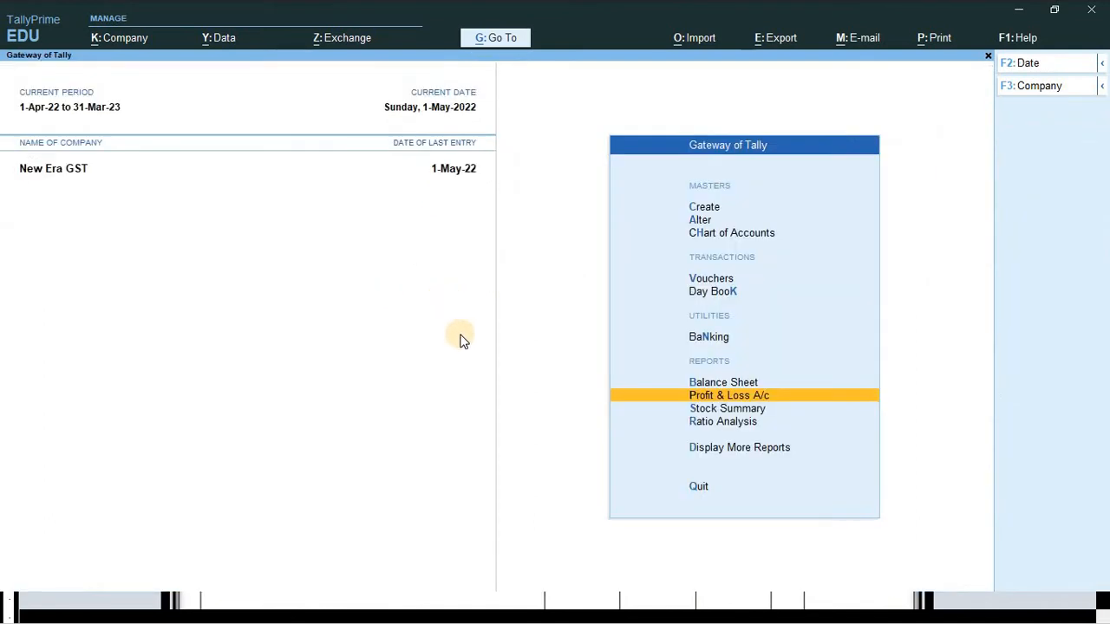
pyautogui.press('Escape')
pyautogui.press('Escape')
# - Back in Word, read the question 2 line and the text after its date
pyautogui.hotkey('alt', 'Tab')
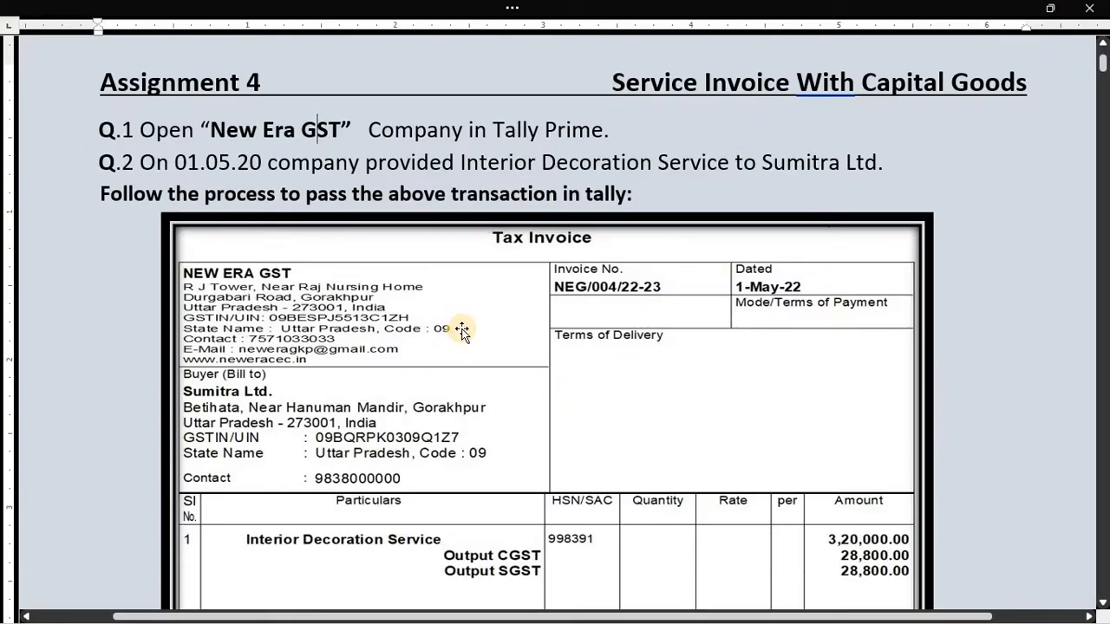
pyautogui.scroll(-2, 389, 263)
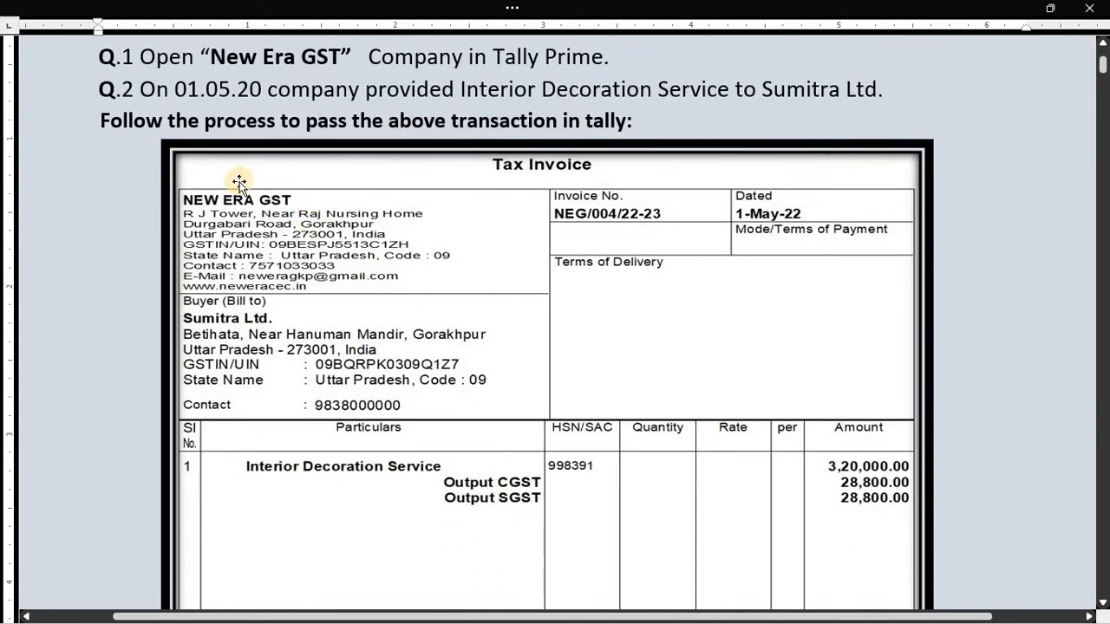
pyautogui.scroll(2, 239, 183)
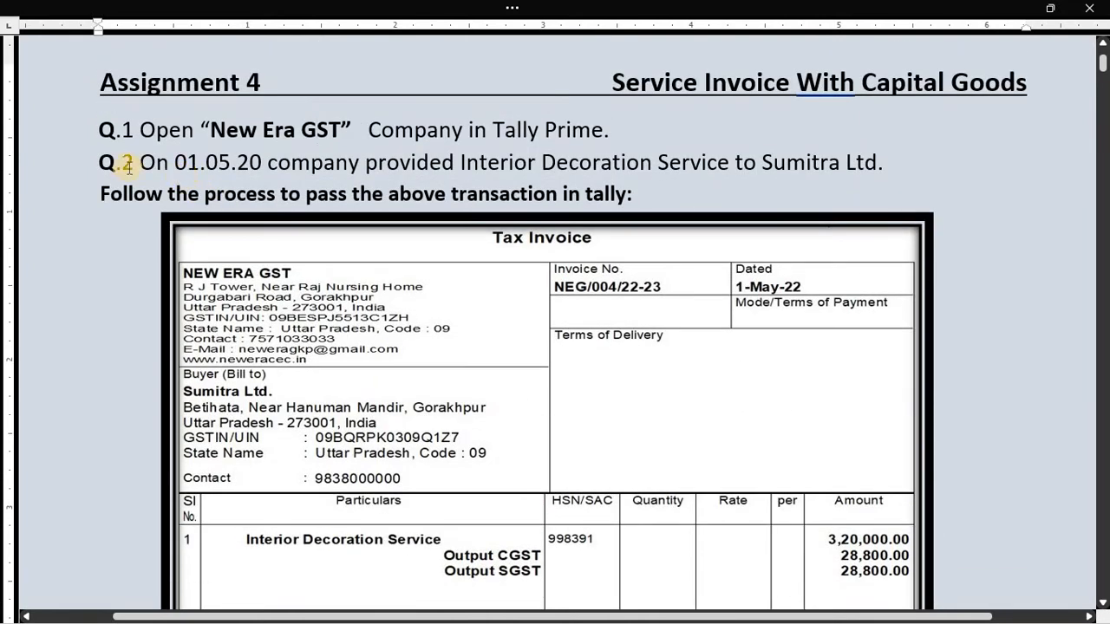
pyautogui.click(83, 159)
pyautogui.click(147, 166)
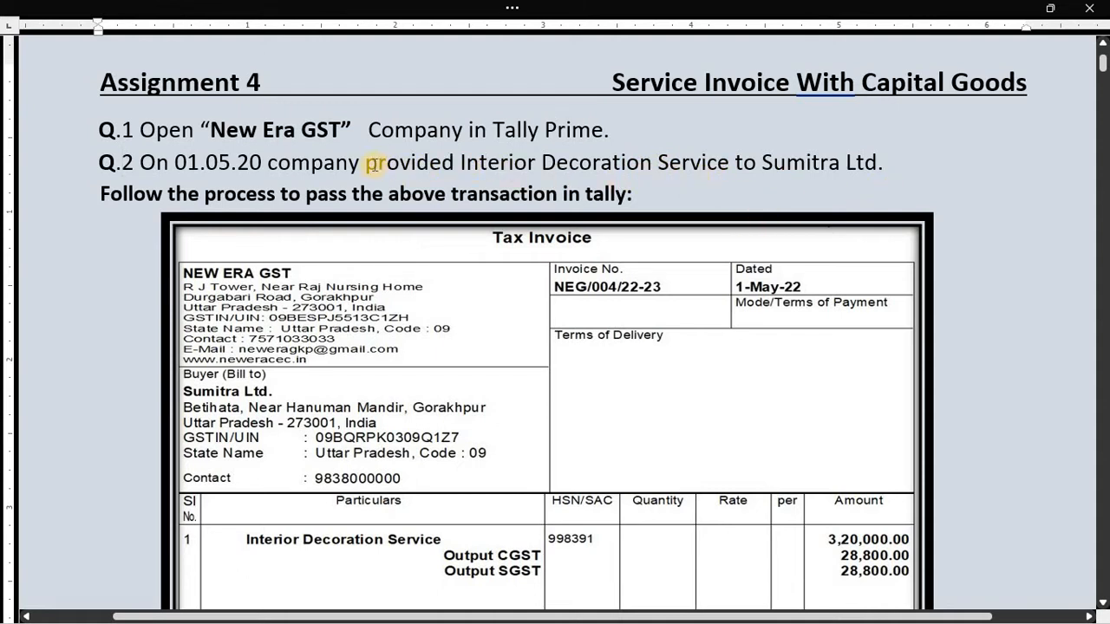
pyautogui.moveTo(370, 167); pyautogui.dragTo(713, 168)
pyautogui.click(708, 165)
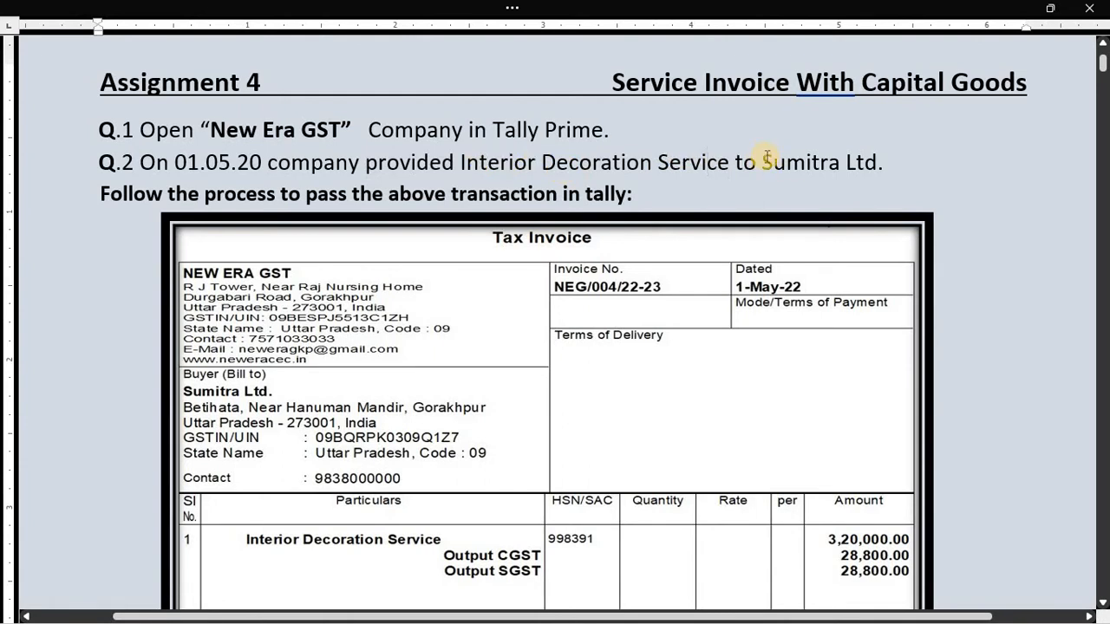
# - Note customer Sumitra Ltd and the Interior Decoration Service item in Q.2, then return to TallyPrime
pyautogui.moveTo(765, 158); pyautogui.dragTo(870, 167)
pyautogui.click(858, 172)
pyautogui.moveTo(763, 161); pyautogui.dragTo(869, 163)
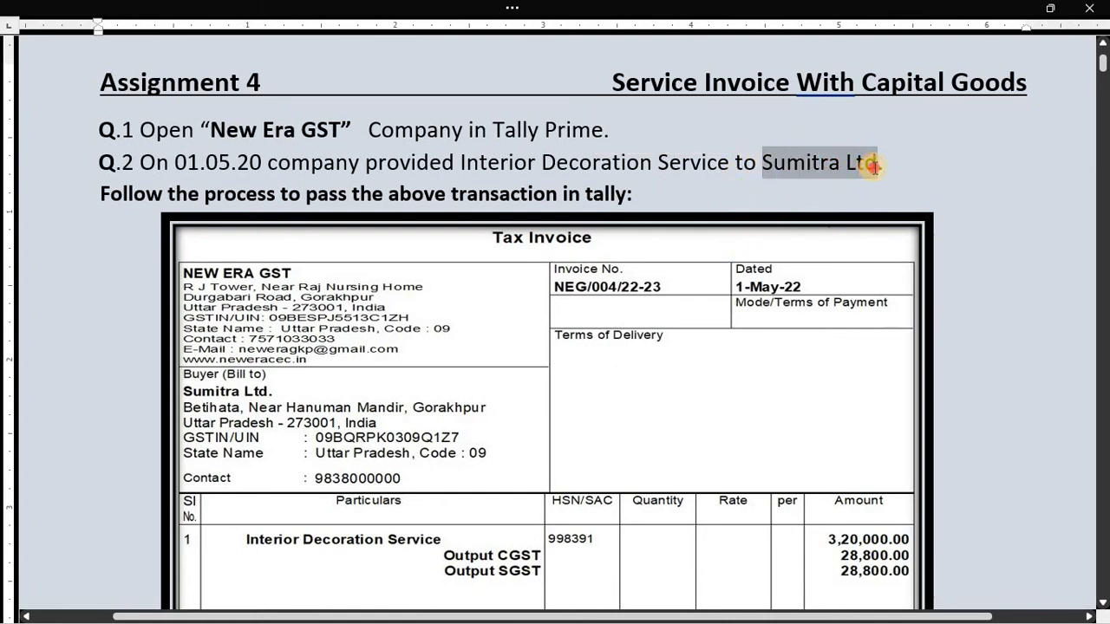
pyautogui.click(658, 183)
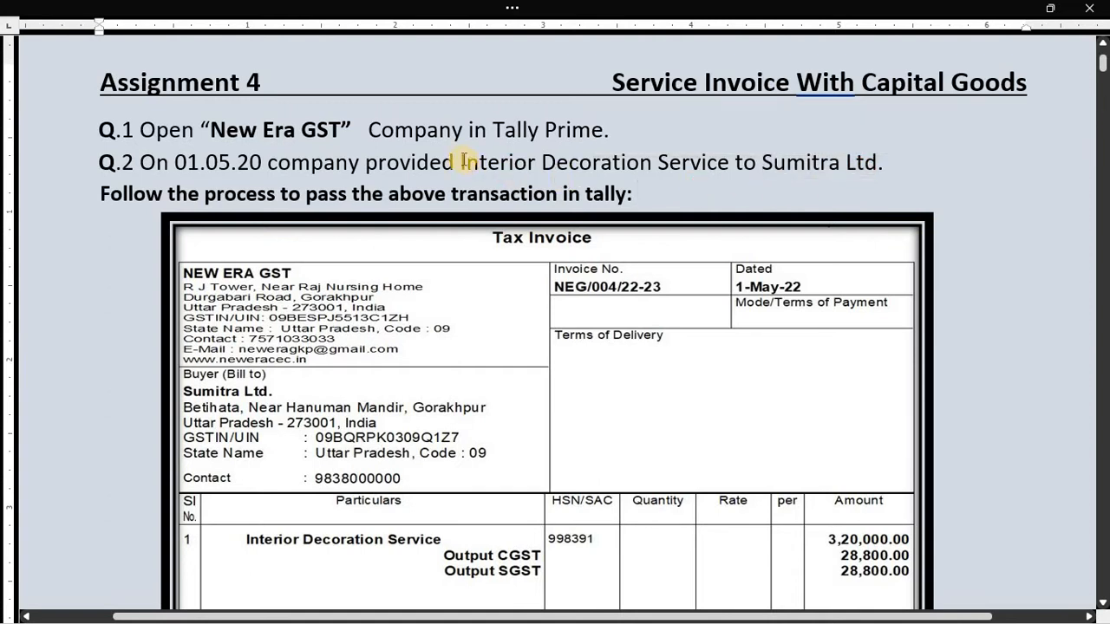
pyautogui.moveTo(462, 159); pyautogui.dragTo(679, 175)
pyautogui.click(650, 188)
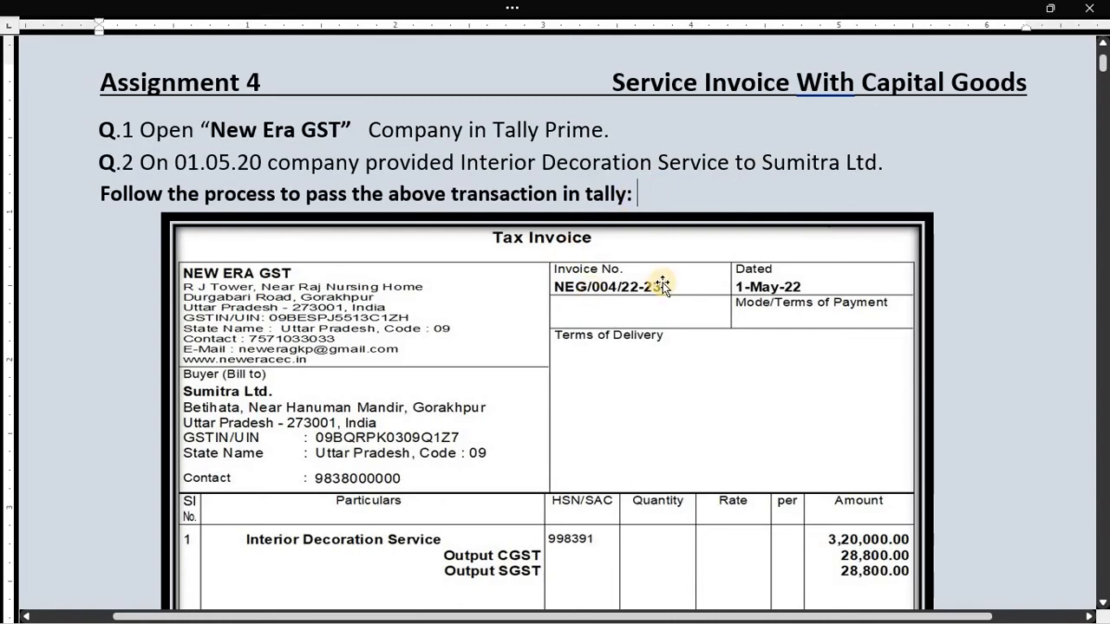
pyautogui.hotkey('alt', 'Tab')
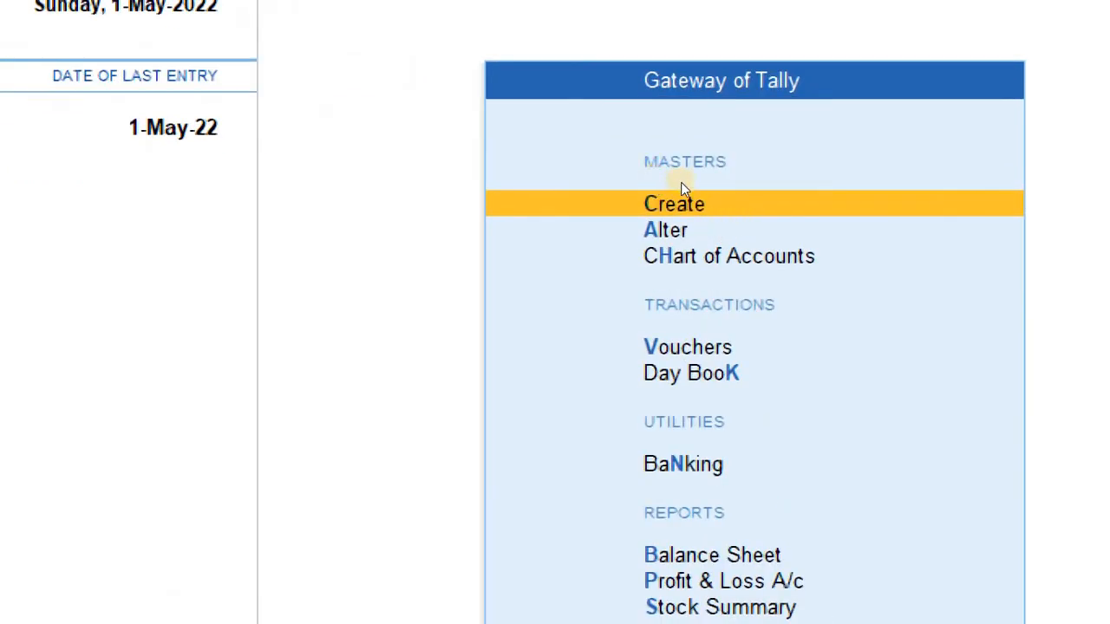
# - From the Gateway of Tally, choose Create and then Ledger
pyautogui.click(700, 207)
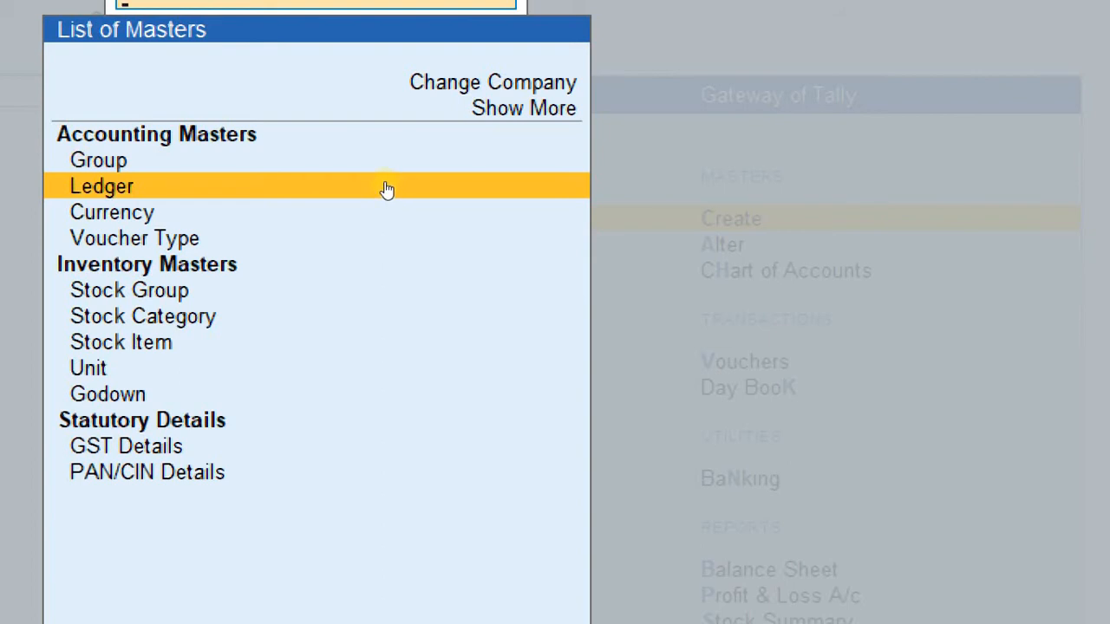
pyautogui.click(388, 188)
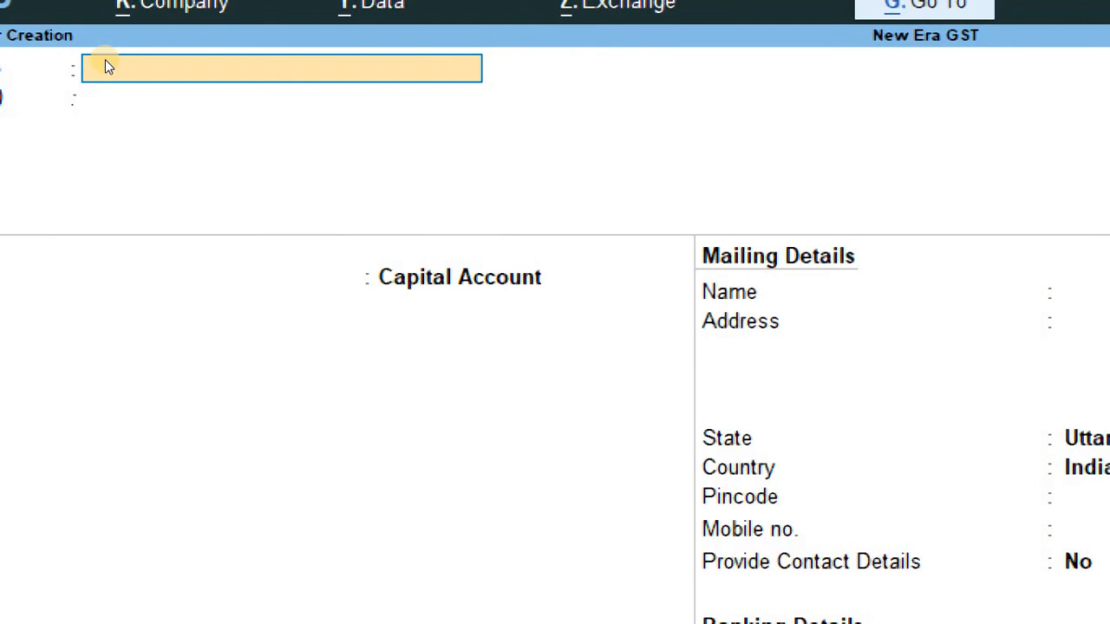
# - Name the ledger 'Sumitra Ltd.', group it under Sundry Debtors, and advance to the address field
pyautogui.write('Sumitra Ltd')
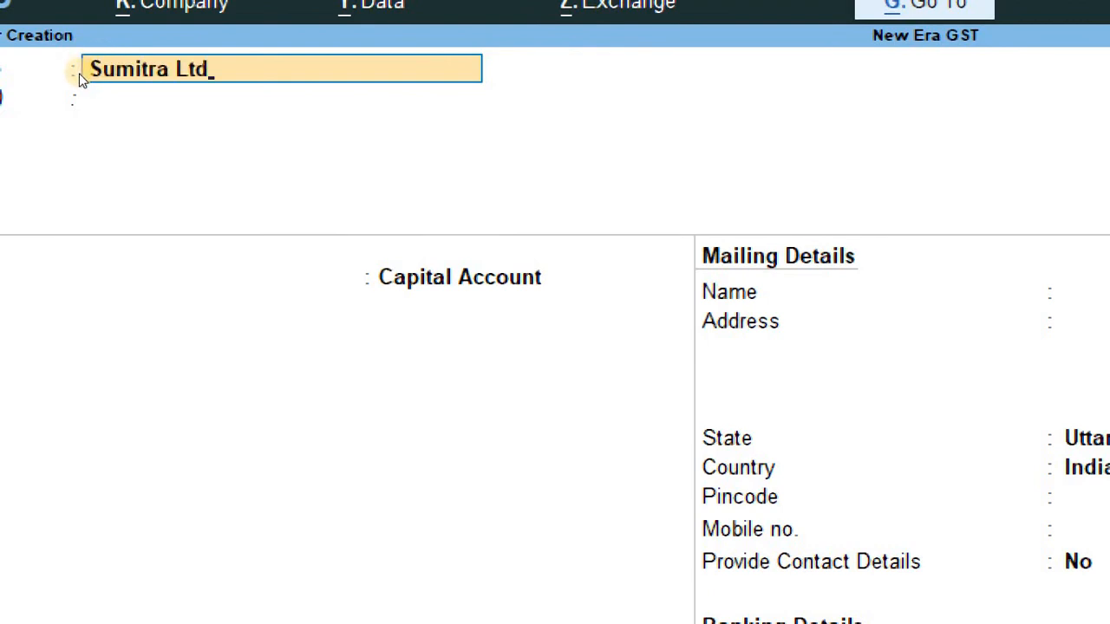
pyautogui.write('.')
pyautogui.press('Return')
pyautogui.press('Return')
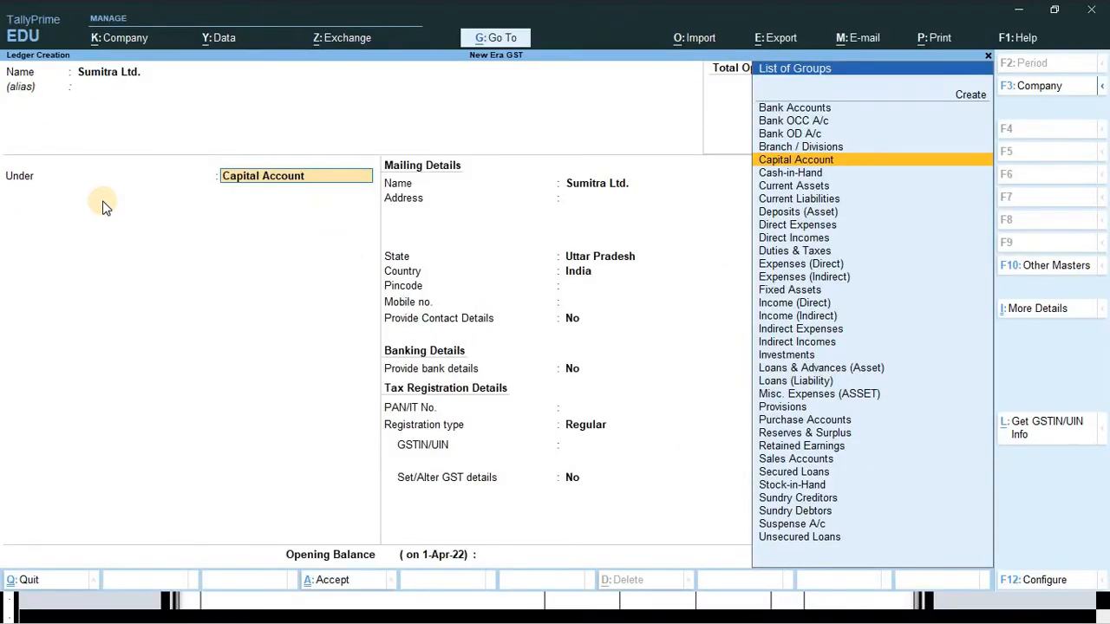
pyautogui.write('Sun')
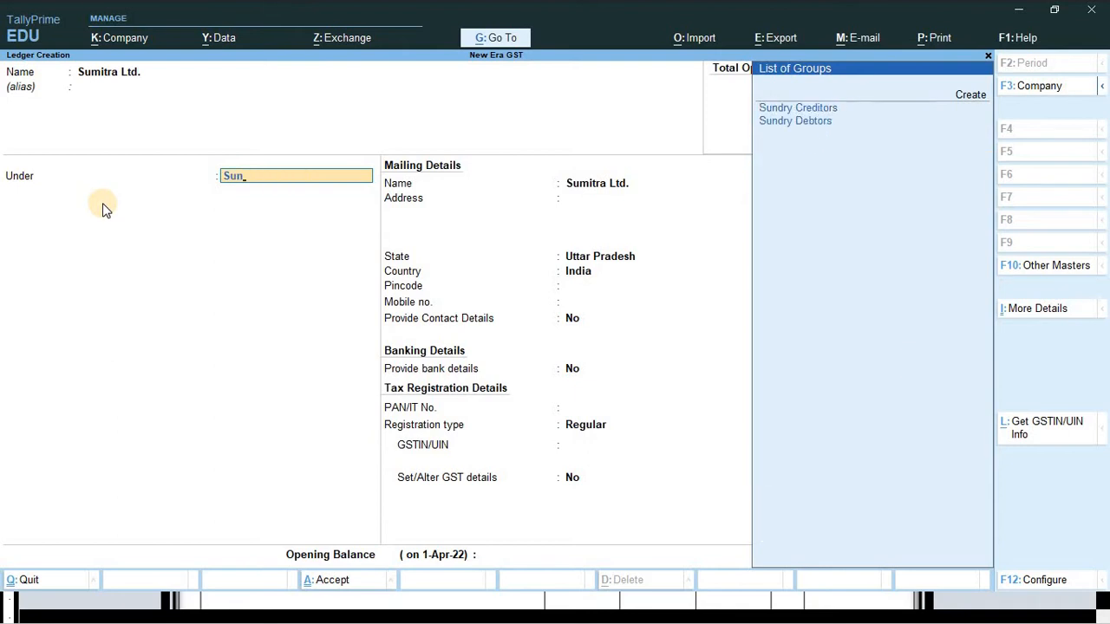
pyautogui.press('Down')
pyautogui.press('Return')
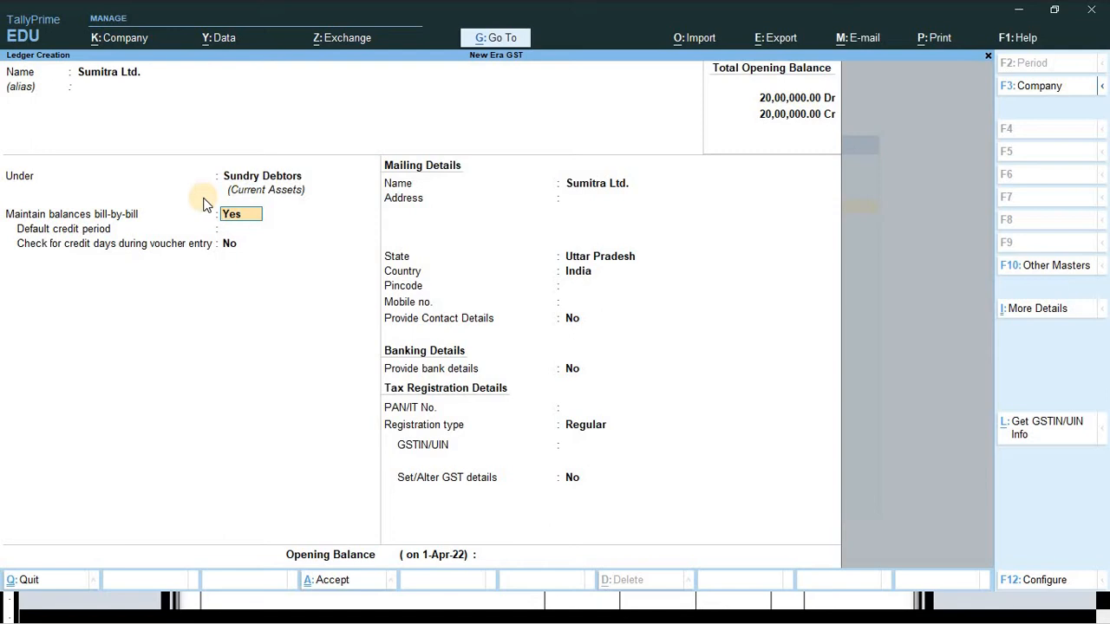
pyautogui.press('Return')
pyautogui.press('Return')
pyautogui.press('Return')
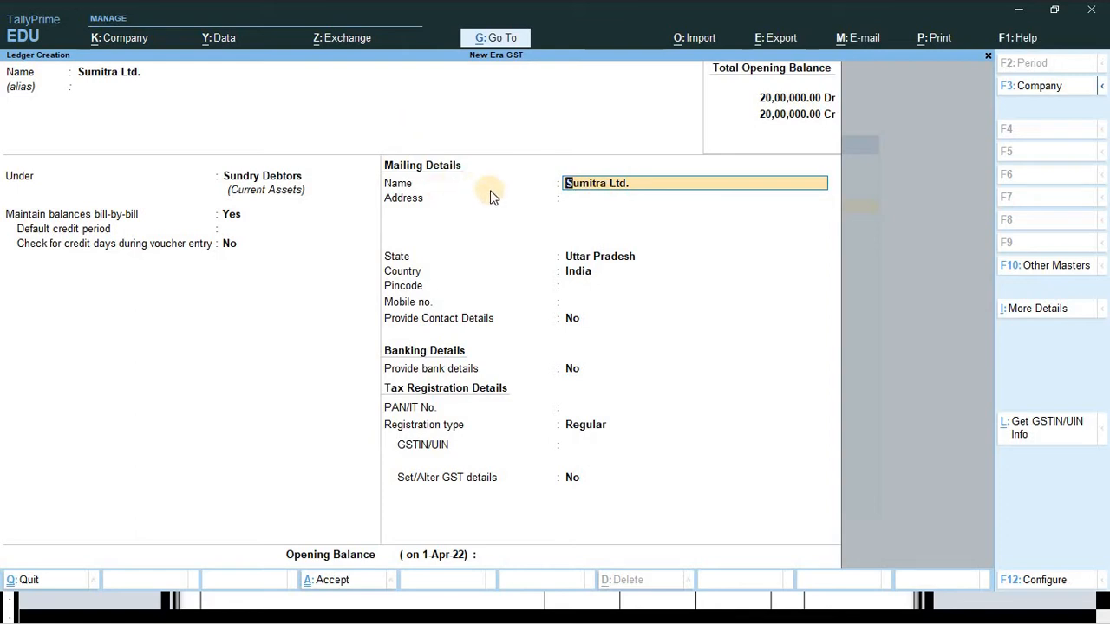
pyautogui.press('Return')
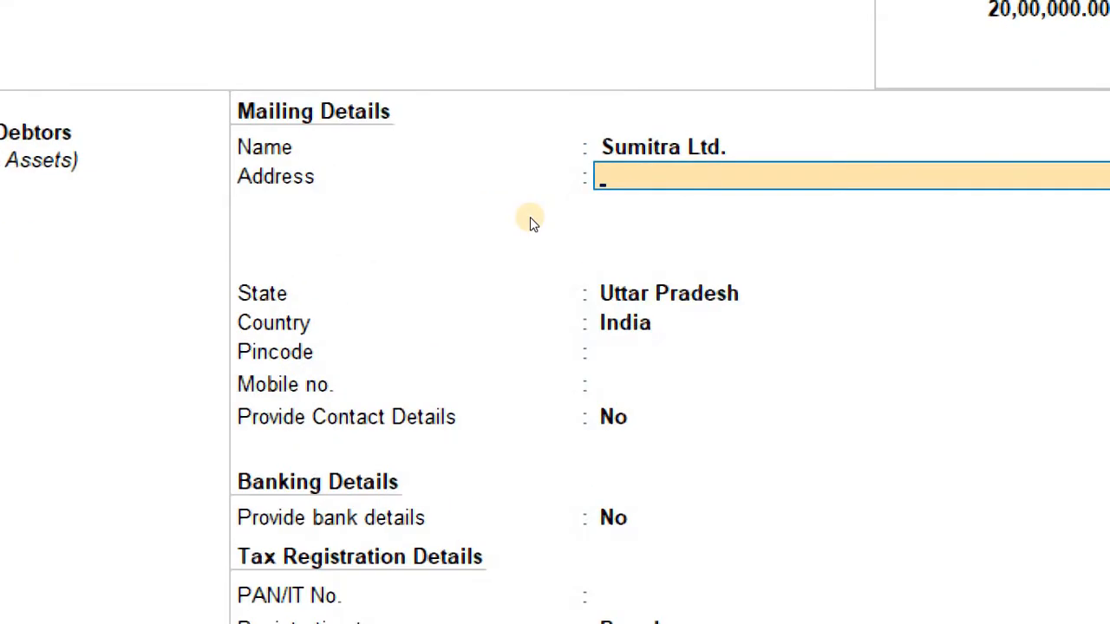
pyautogui.hotkey('alt', 'Tab')
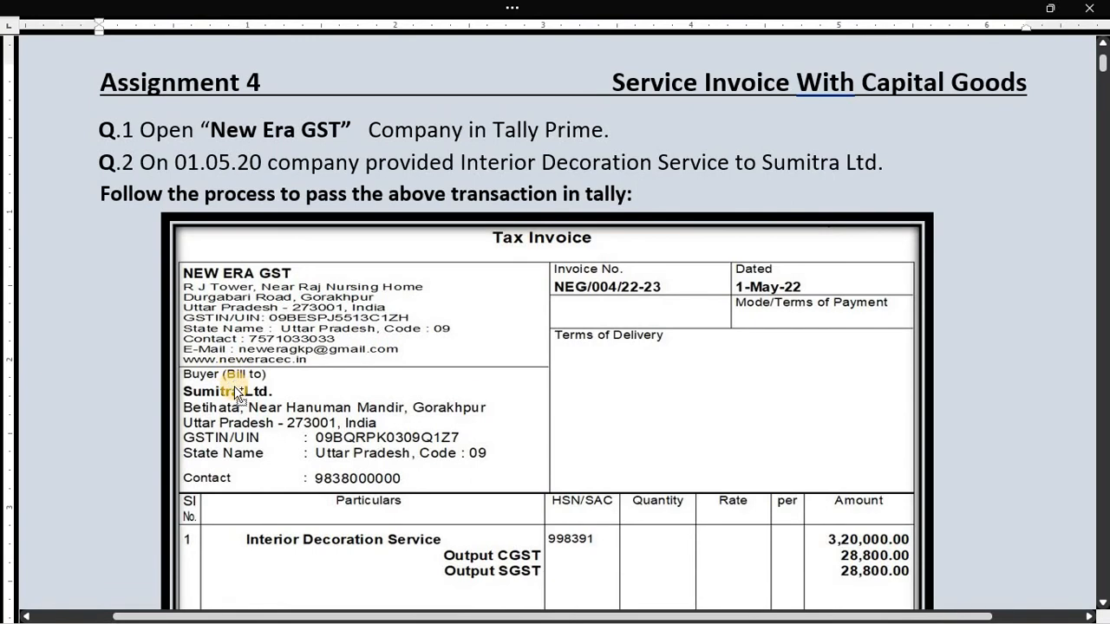
# - Zoom into Sumitra Ltd.'s buyer block on the Word invoice, then return to TallyPrime
pyautogui.scroll(3, 236, 385)
pyautogui.scroll(-5, 243, 384)
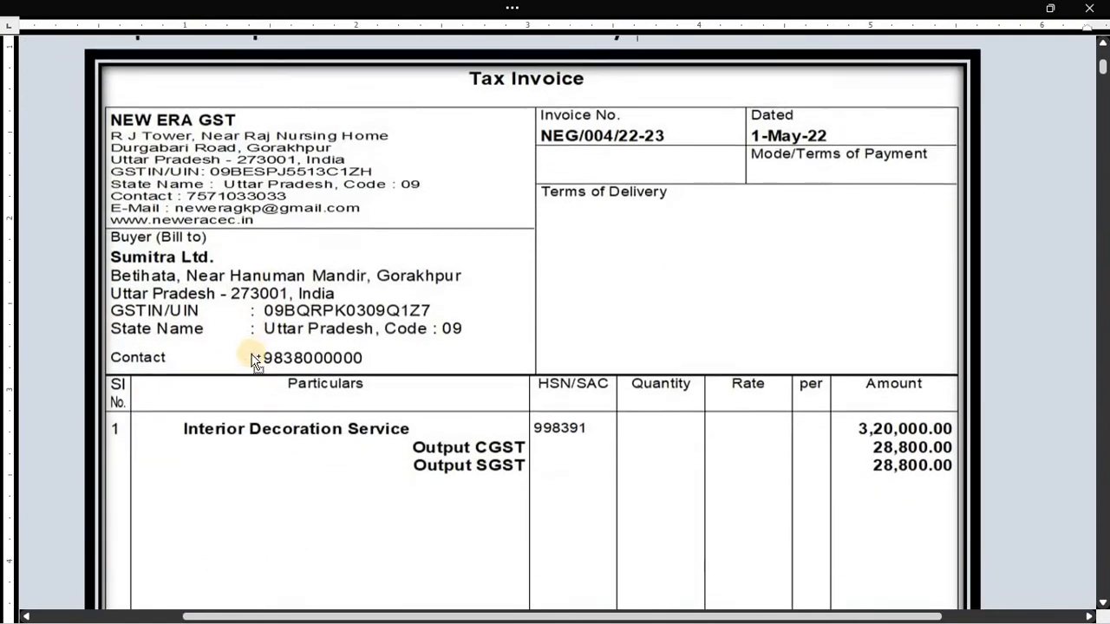
pyautogui.scroll(2, 255, 354)
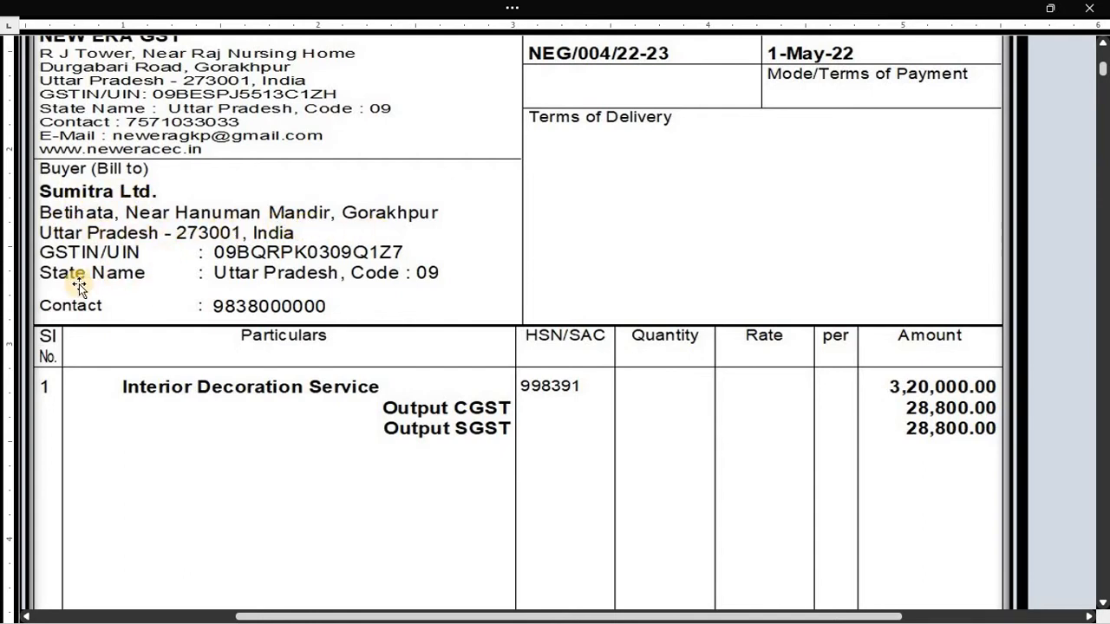
pyautogui.hotkey('alt', 'Tab')
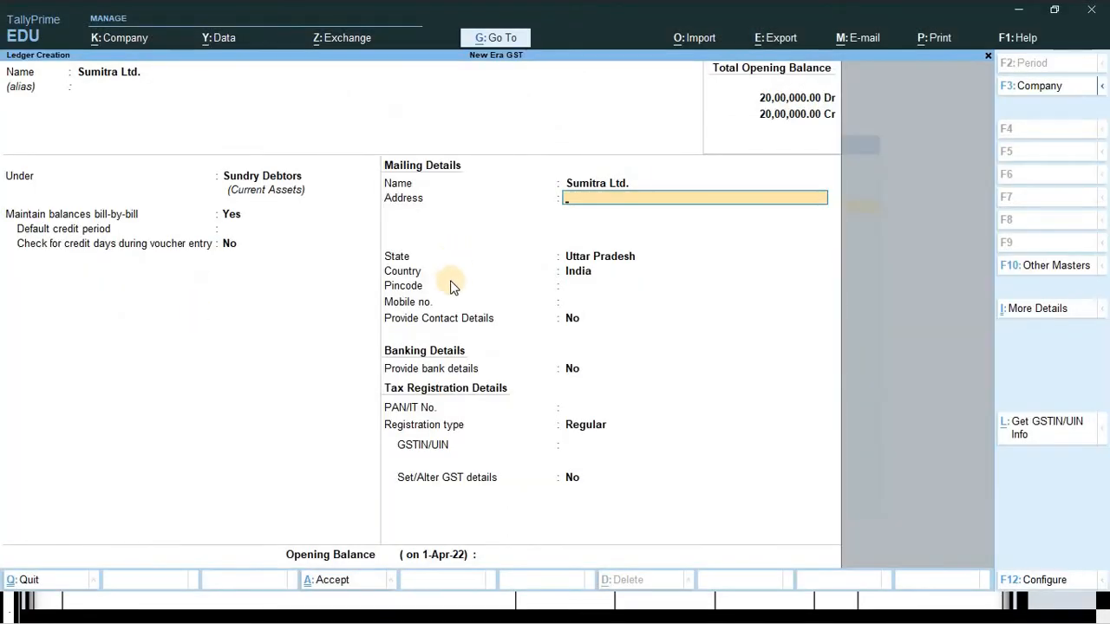
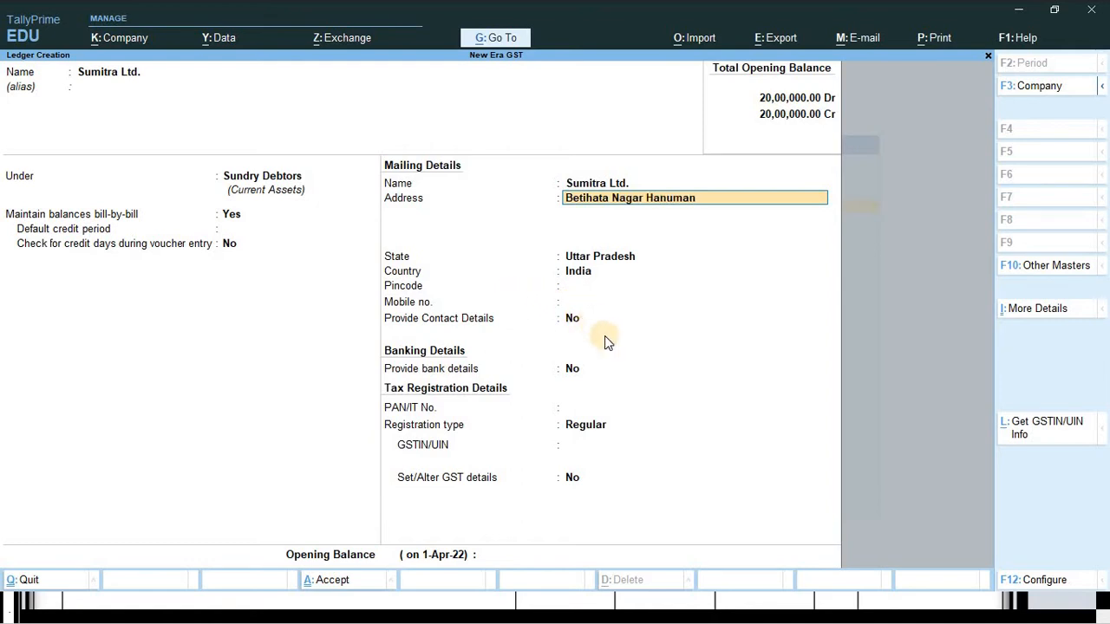
# - Enter Sumitra Ltd.'s two-line mailing address and accept Uttar Pradesh as the state
pyautogui.press('BackSpace')
pyautogui.press('BackSpace')
pyautogui.press('Return')
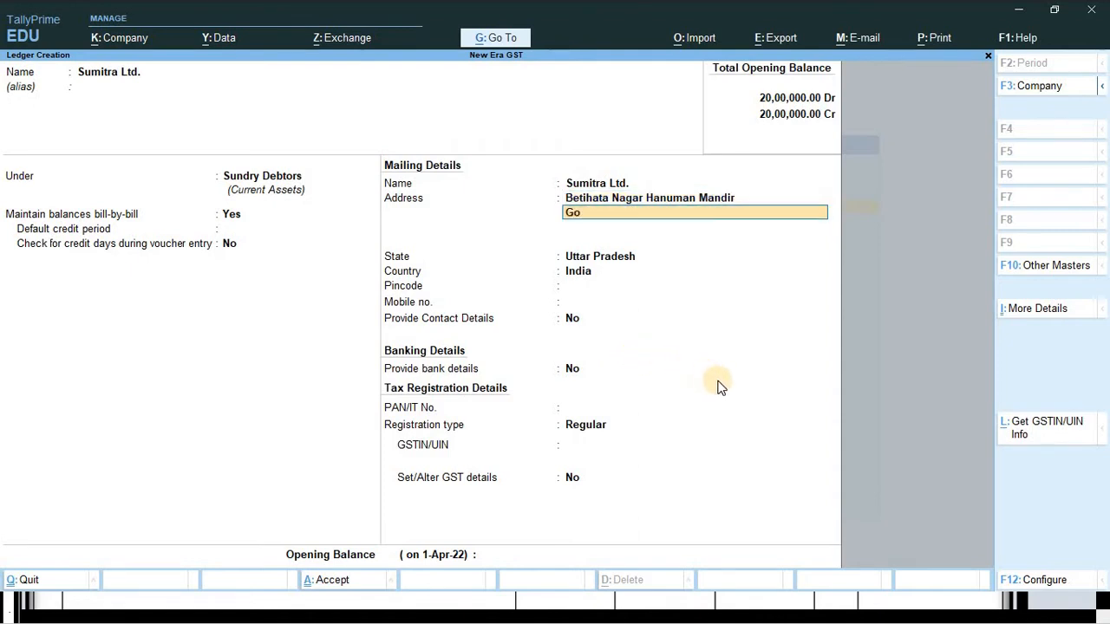
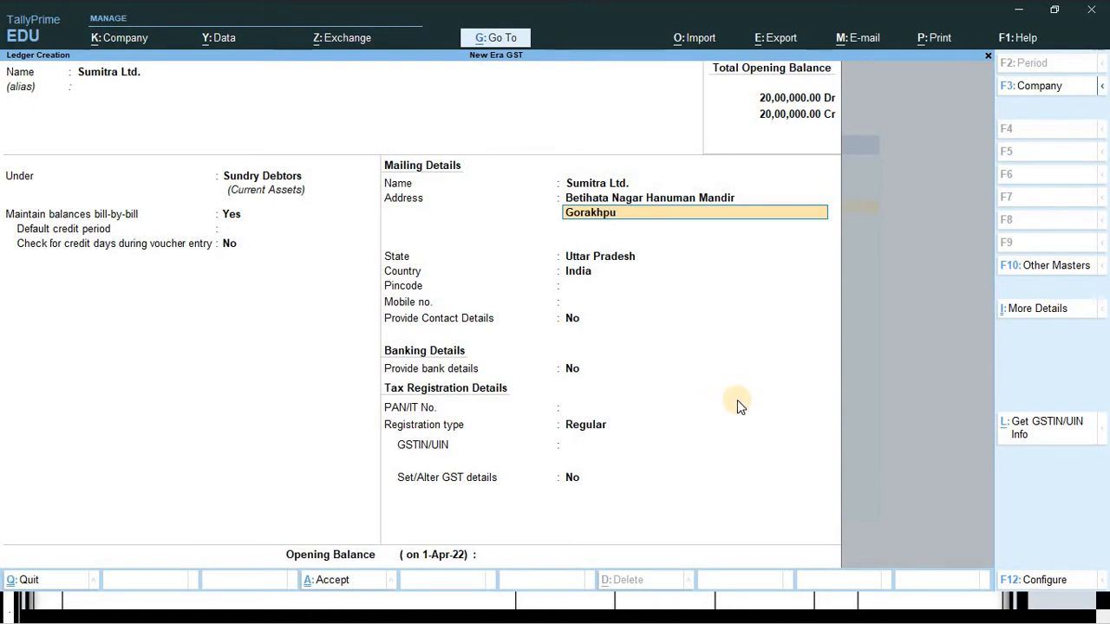
pyautogui.press('Return')
pyautogui.press('Return')
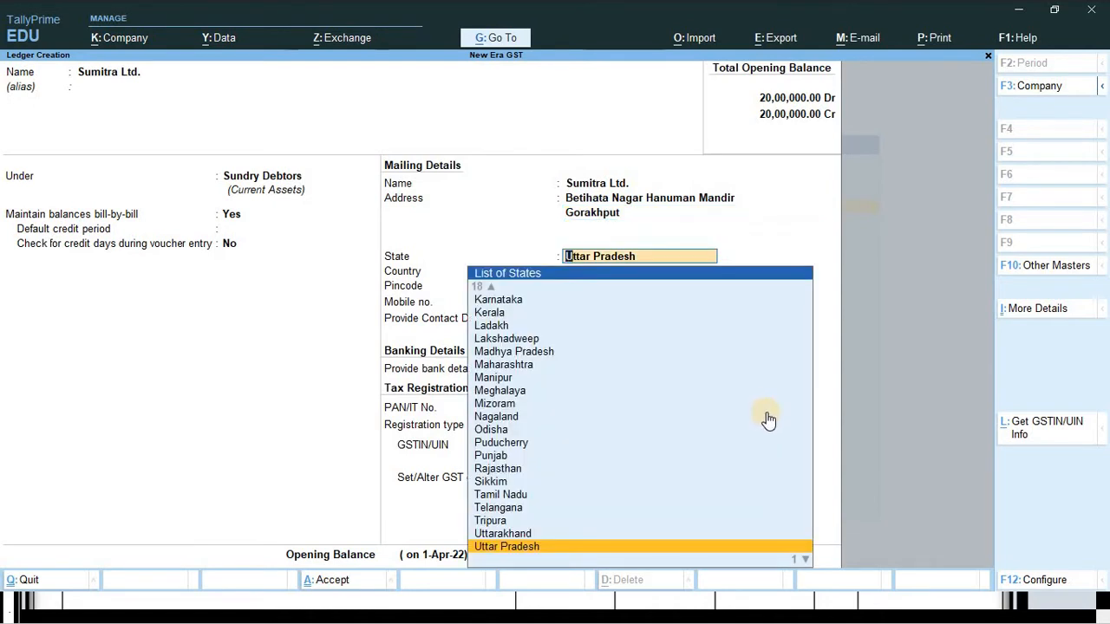
pyautogui.press('Return')
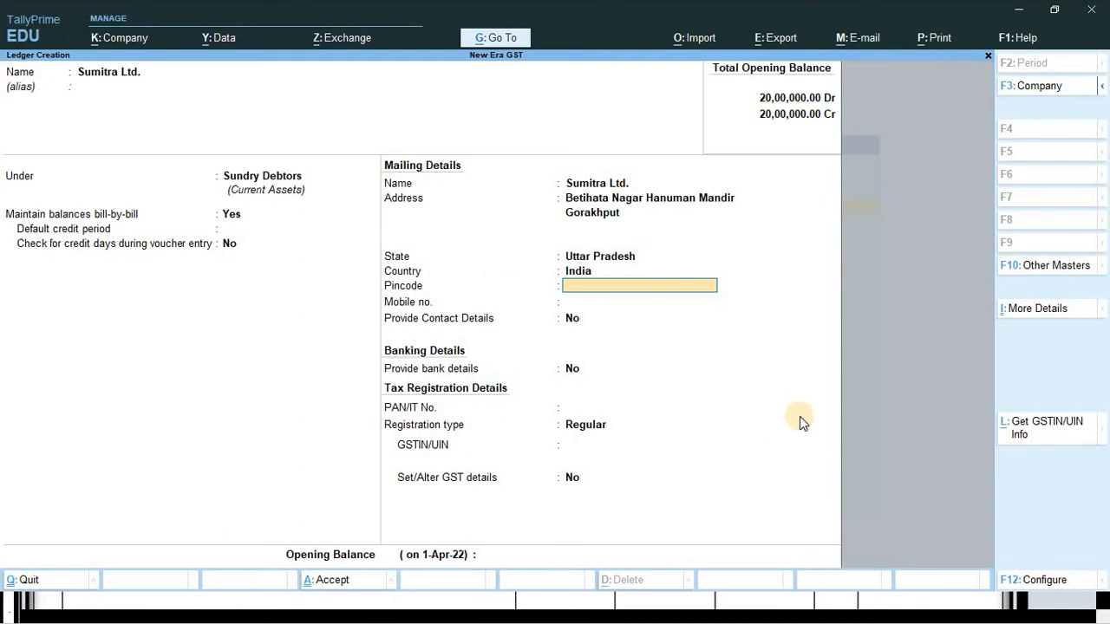
# - Fill in the pincode and mobile number from the invoice, advancing to the PAN field
pyautogui.hotkey('alt', 'Tab')
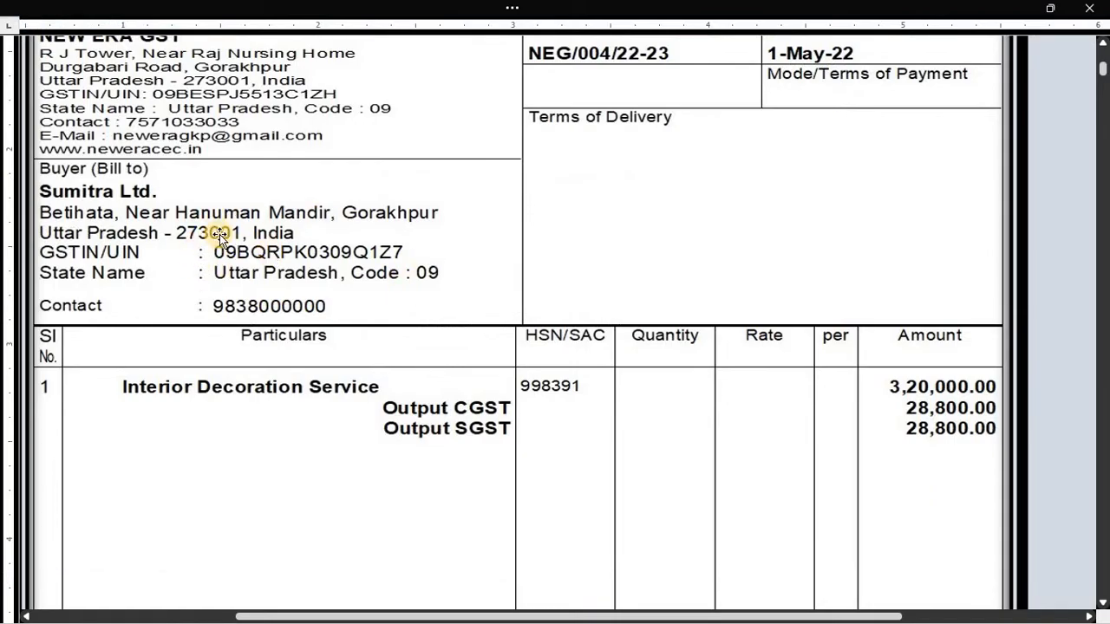
pyautogui.hotkey('alt', 'Tab')
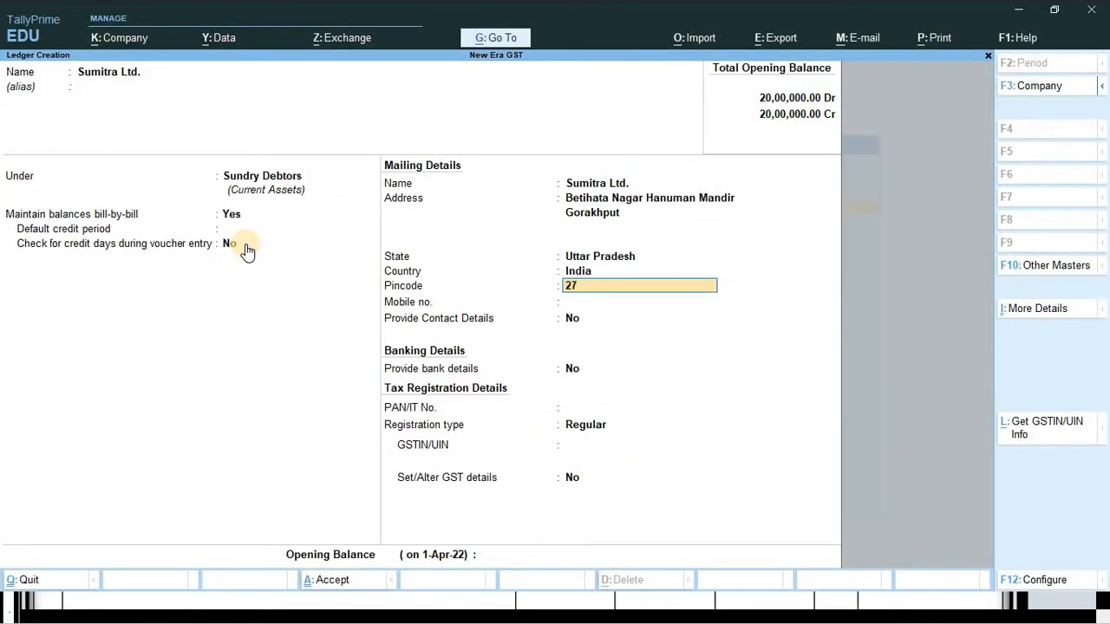
pyautogui.press('Return')
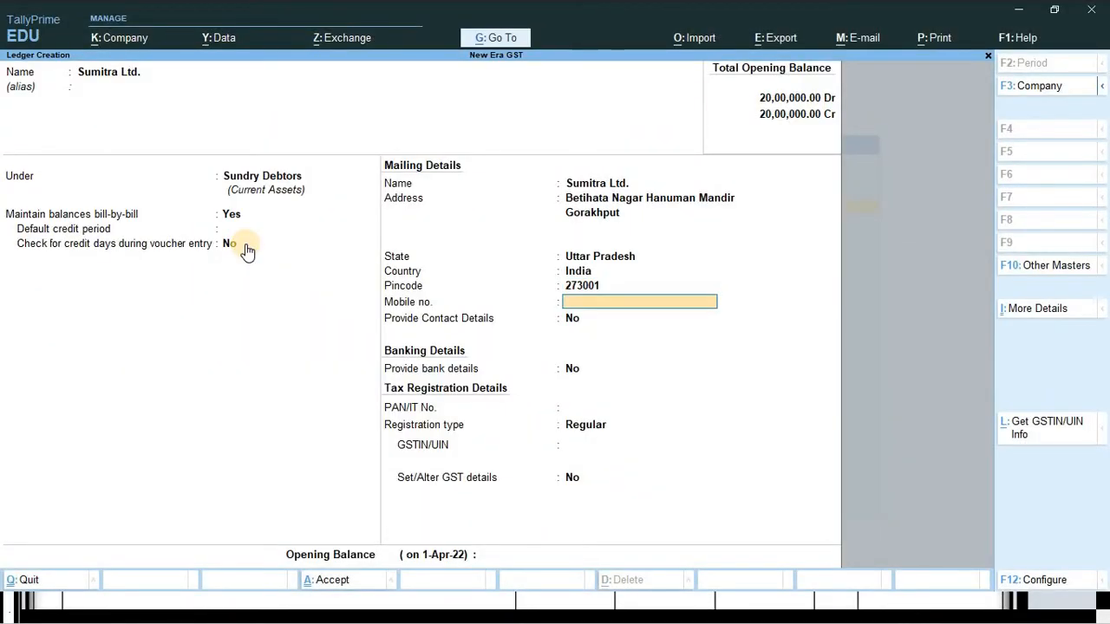
pyautogui.hotkey('alt', 'Tab')
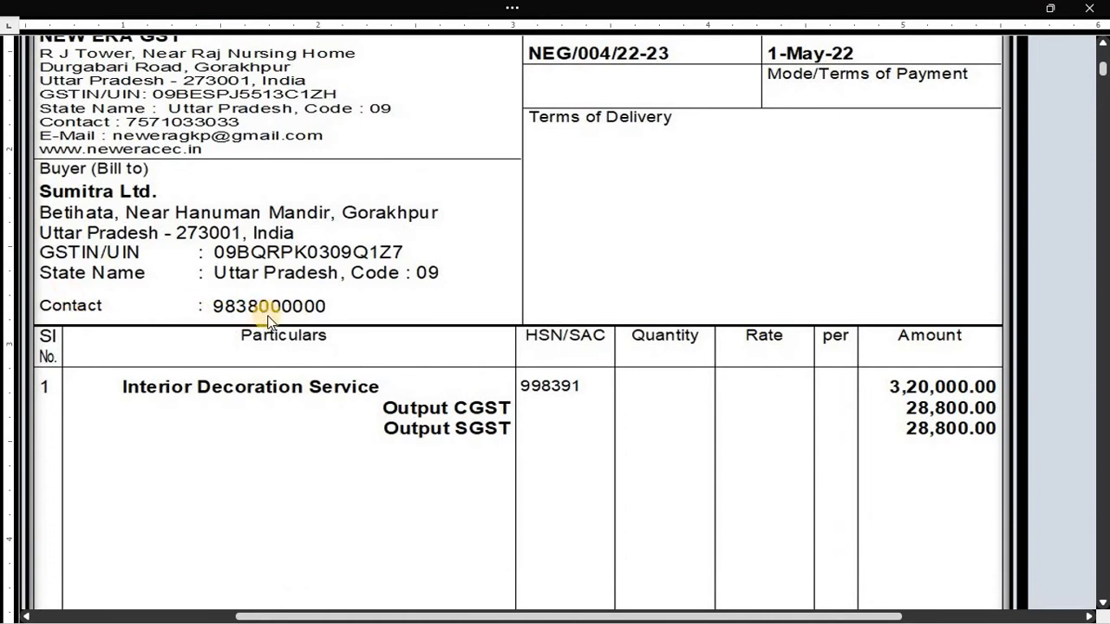
pyautogui.hotkey('alt', 'Tab')
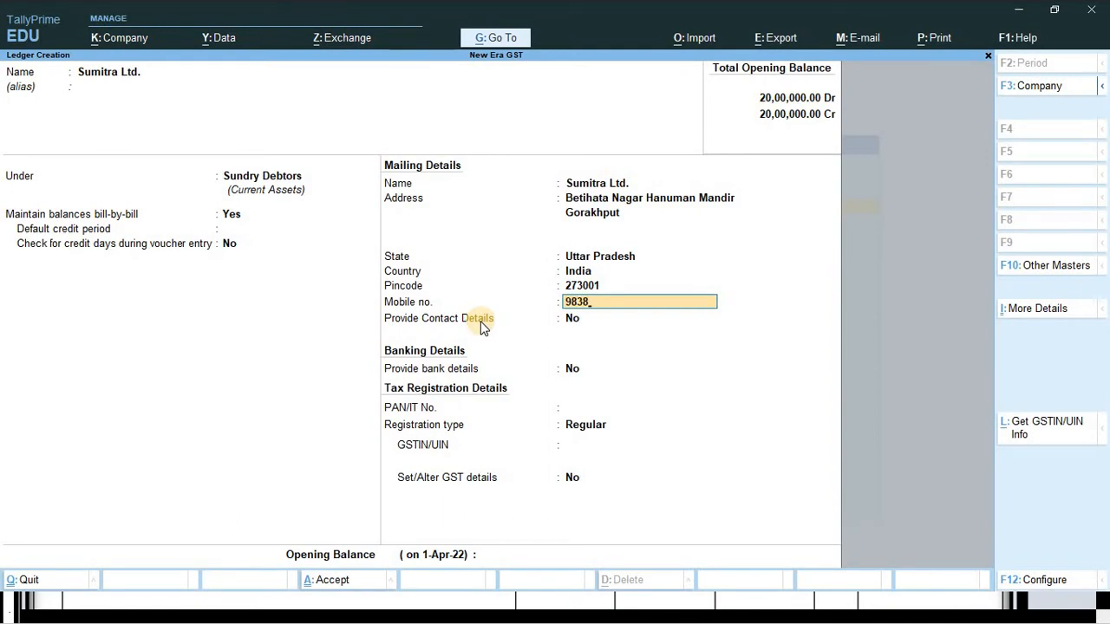
pyautogui.press('Return')
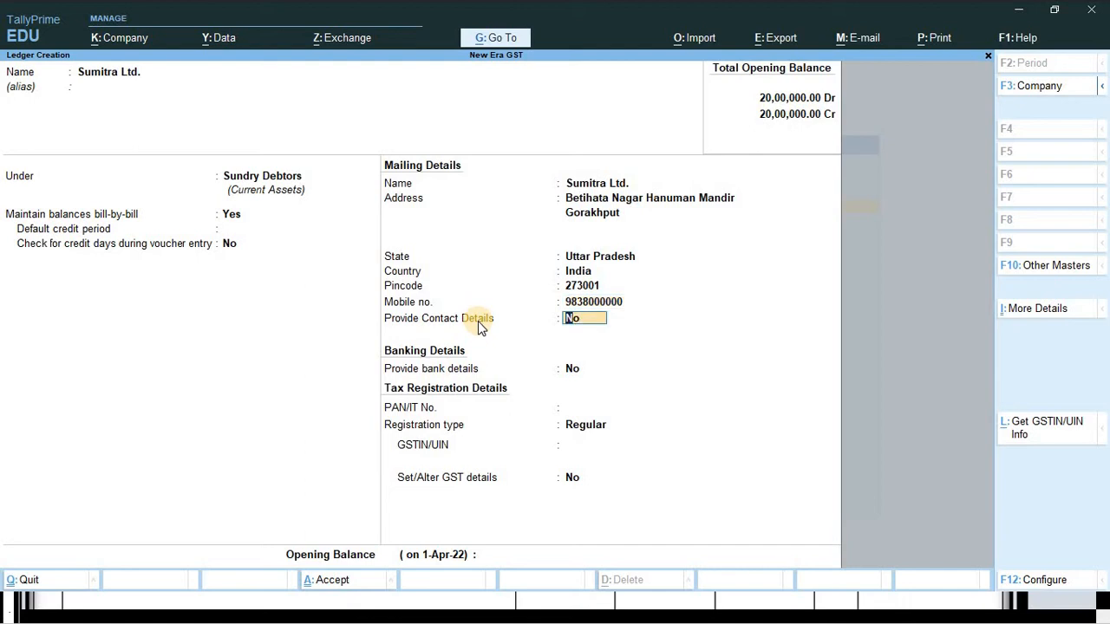
pyautogui.press('Return')
pyautogui.press('Return')
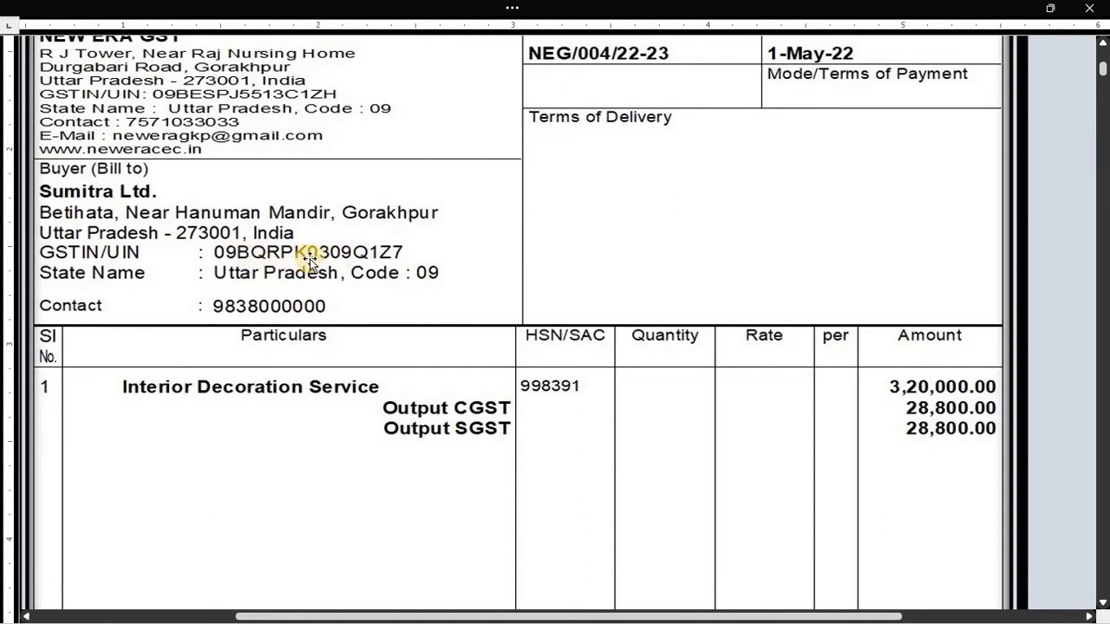
pyautogui.hotkey('alt', 'Tab')
# - Enter the PAN checked against the invoice and keep registration type Regular
pyautogui.write('B')
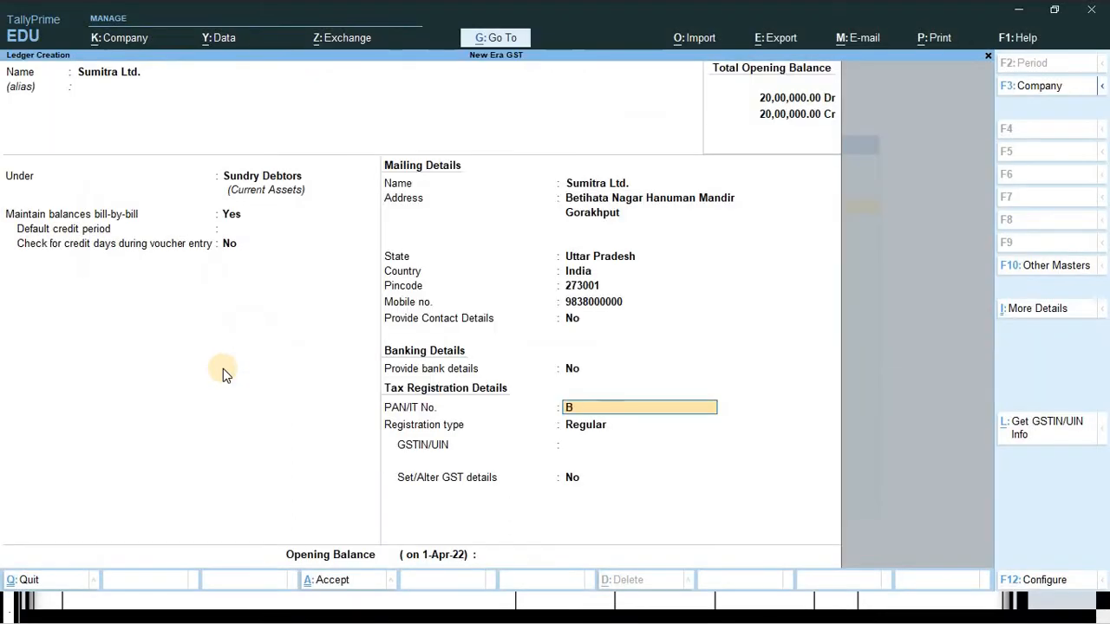
pyautogui.write('QRPK')
pyautogui.hotkey('alt', 'Tab')
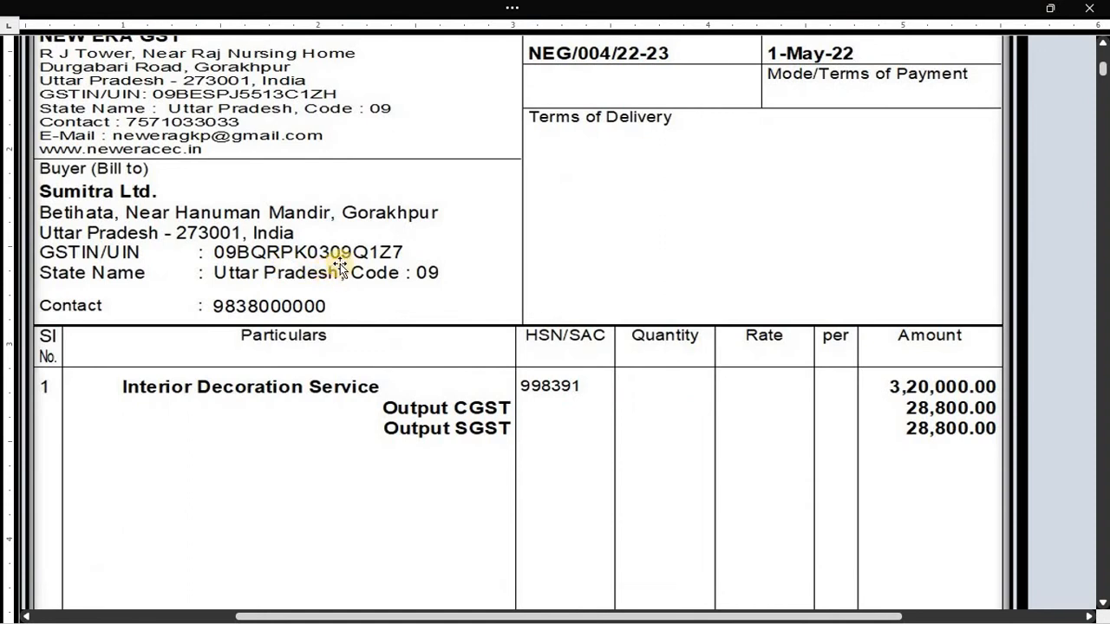
pyautogui.hotkey('alt', 'Tab')
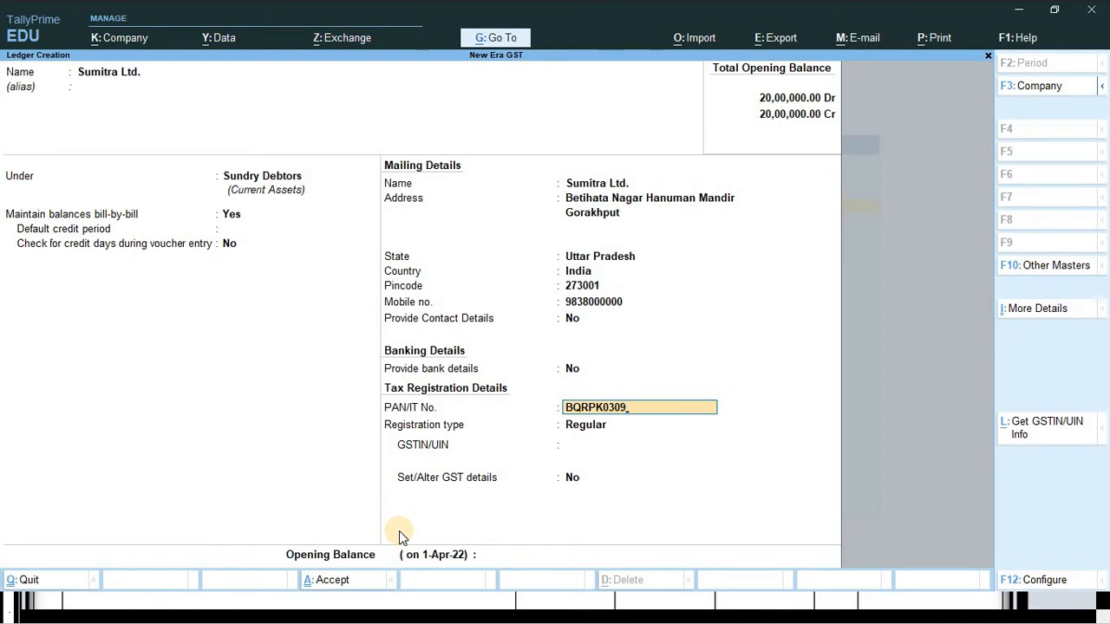
pyautogui.hotkey('alt', 'Tab')
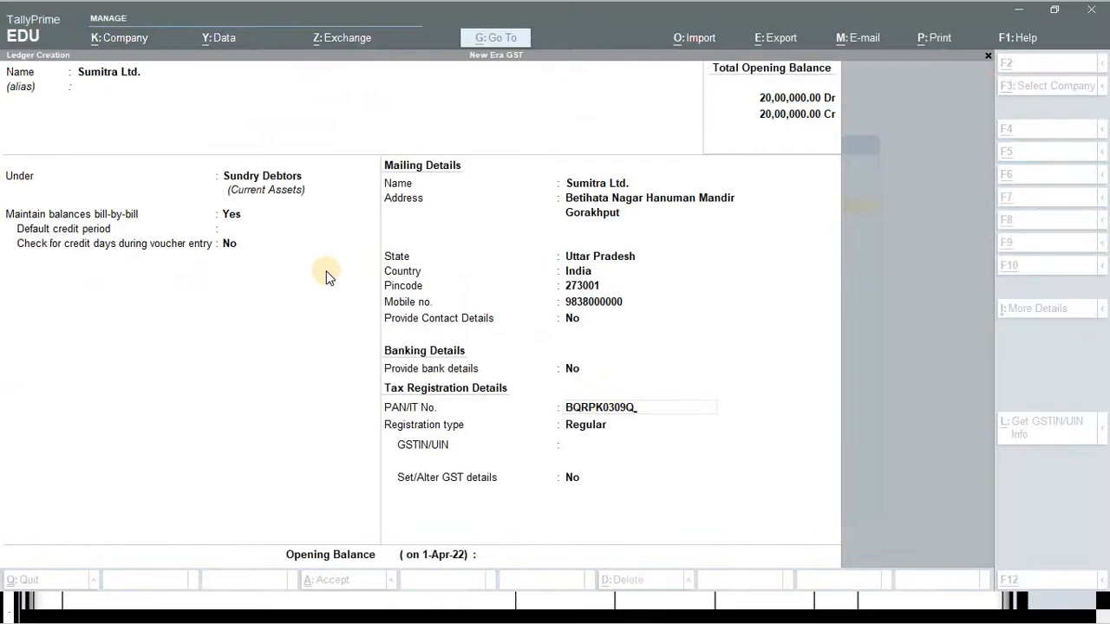
pyautogui.hotkey('alt', 'Tab')
pyautogui.press('Return')
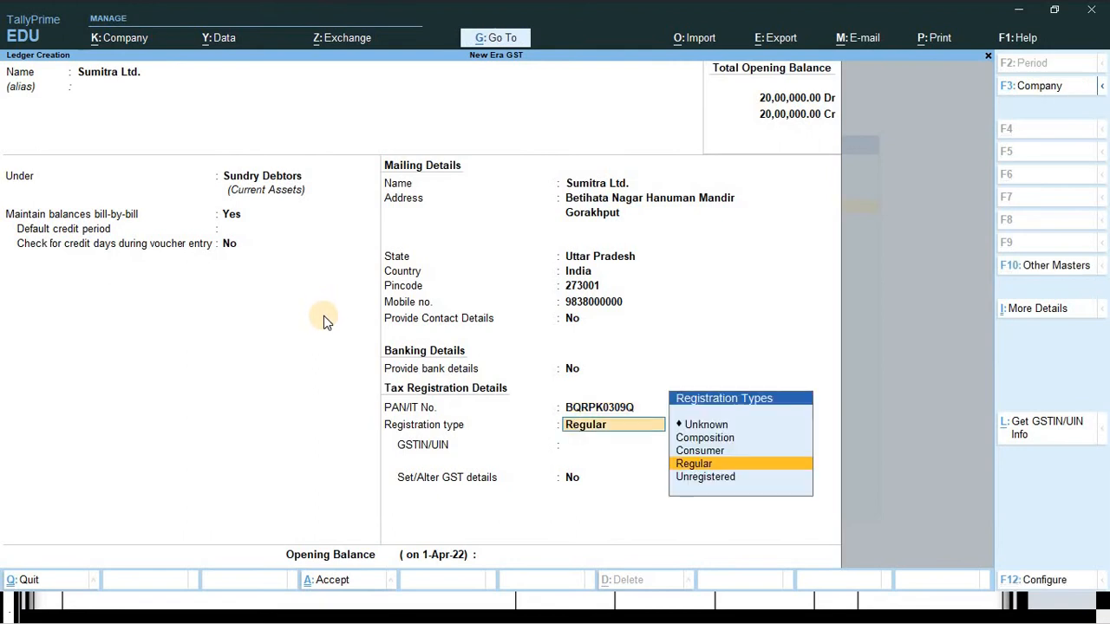
pyautogui.press('BackSpace')
pyautogui.press('ctrl')
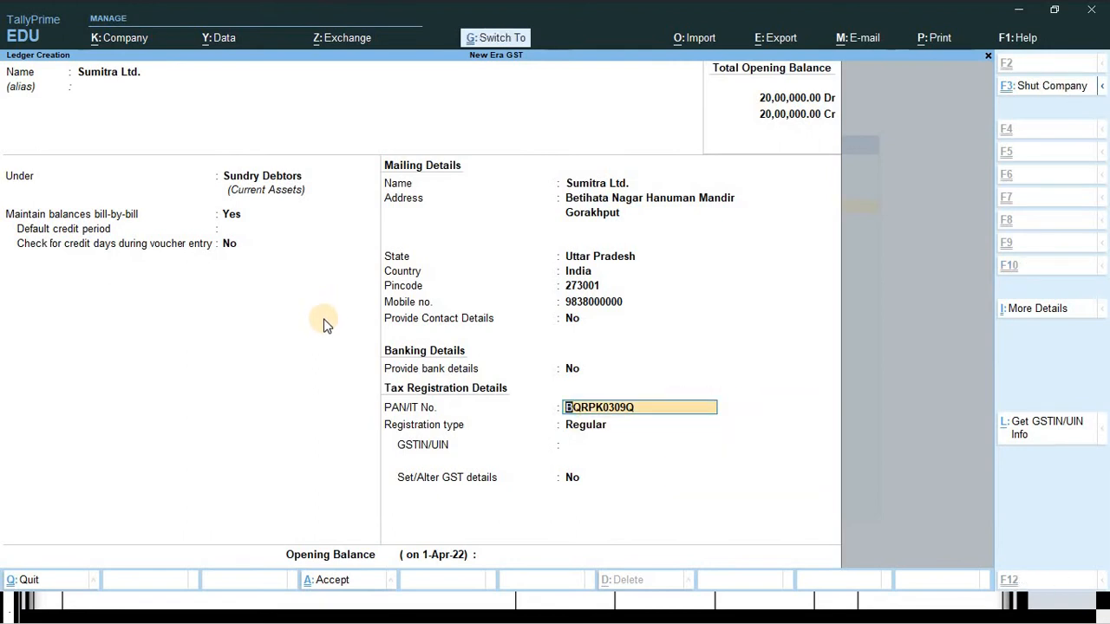
pyautogui.press('Return')
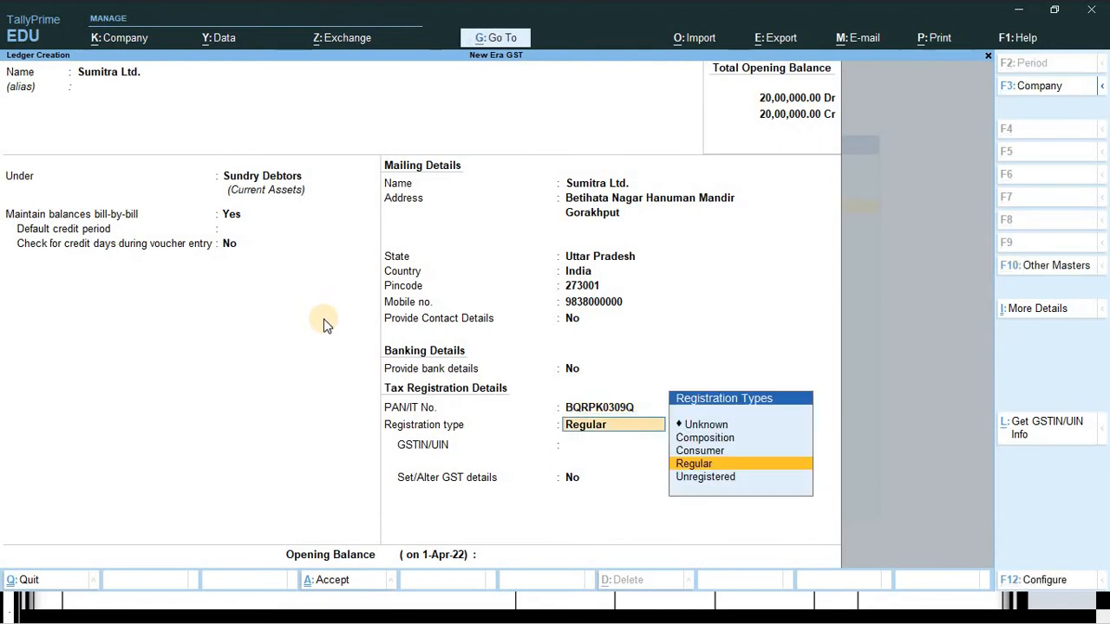
pyautogui.press('Return')
# - Build the GSTIN from state code 09, the pasted PAN and its suffix, then save the ledger
pyautogui.write('09')
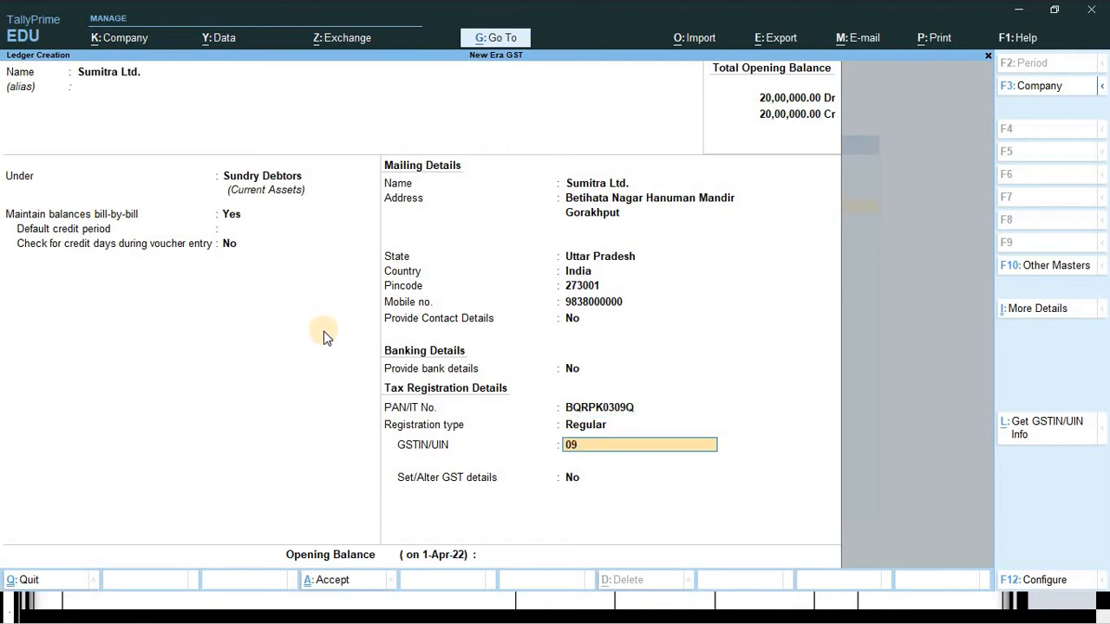
pyautogui.press('ctrl')
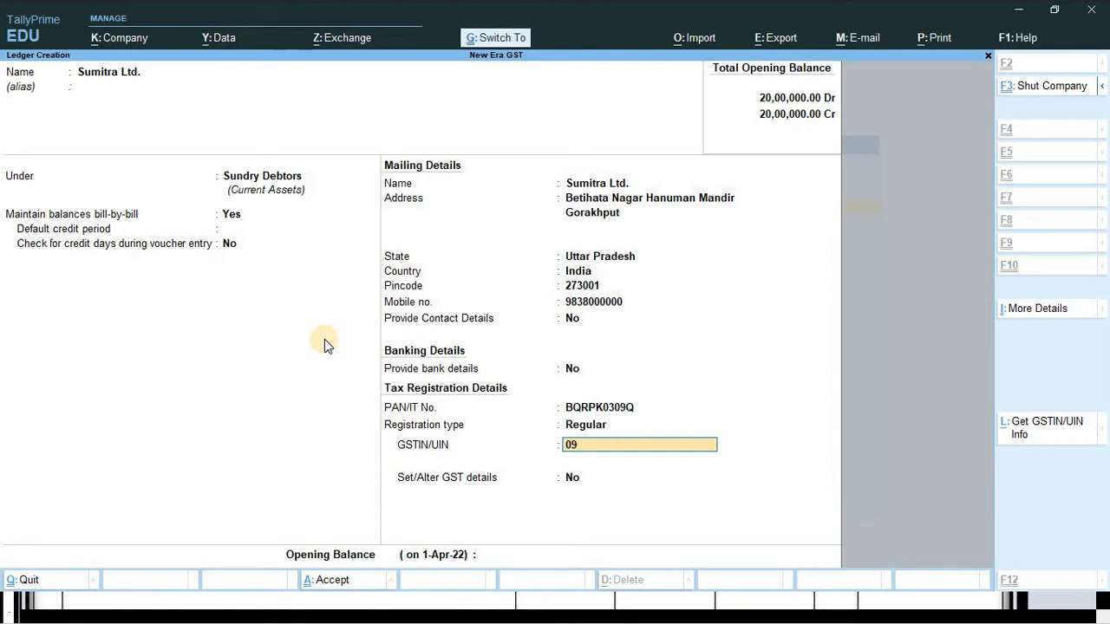
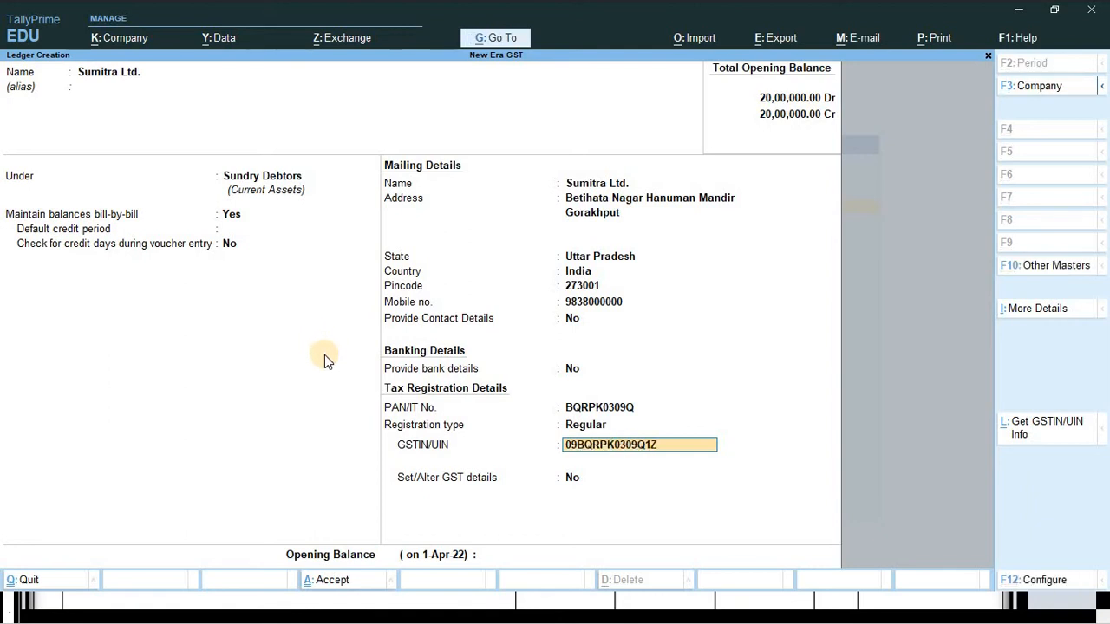
pyautogui.write('1Z')
pyautogui.hotkey('alt', 'Tab')
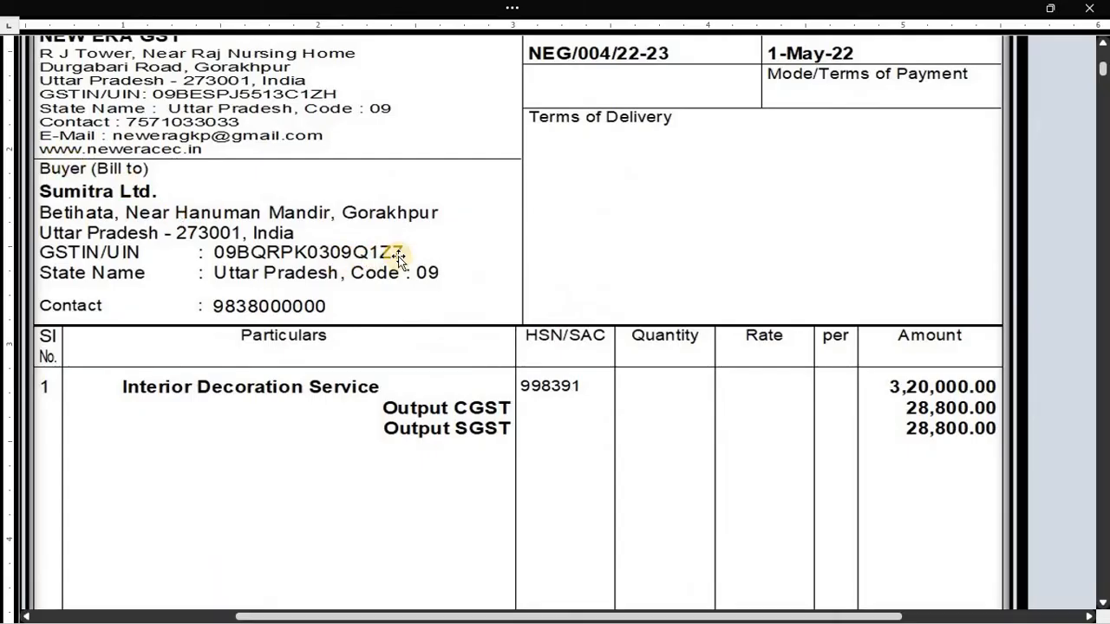
pyautogui.hotkey('alt', 'Tab')
pyautogui.write('7')
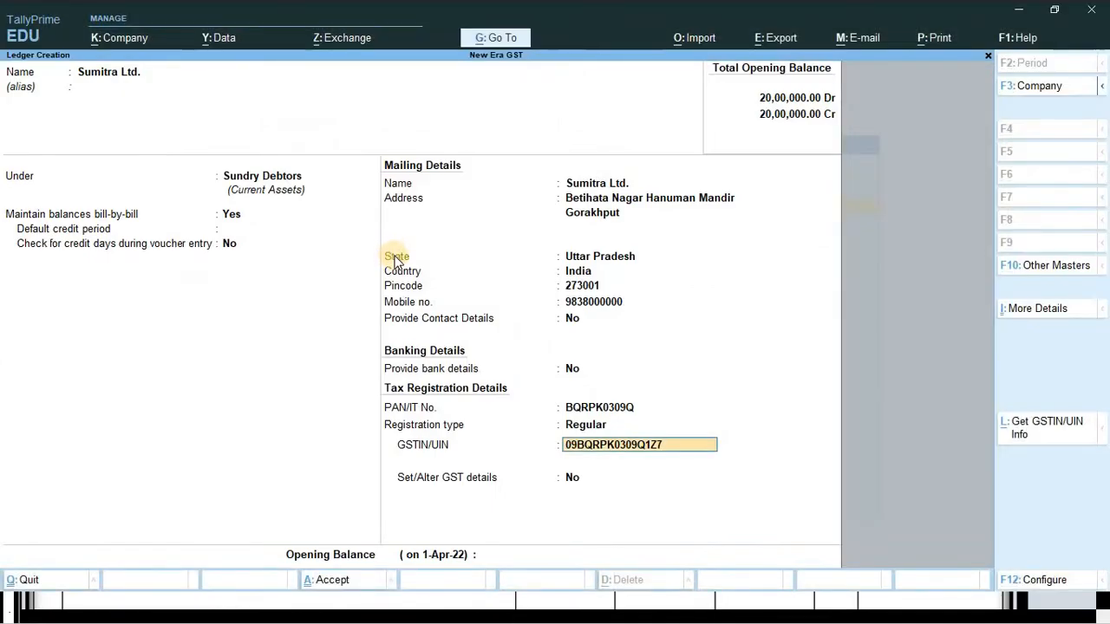
pyautogui.press('Return')
pyautogui.press('Return')
pyautogui.press('Return')
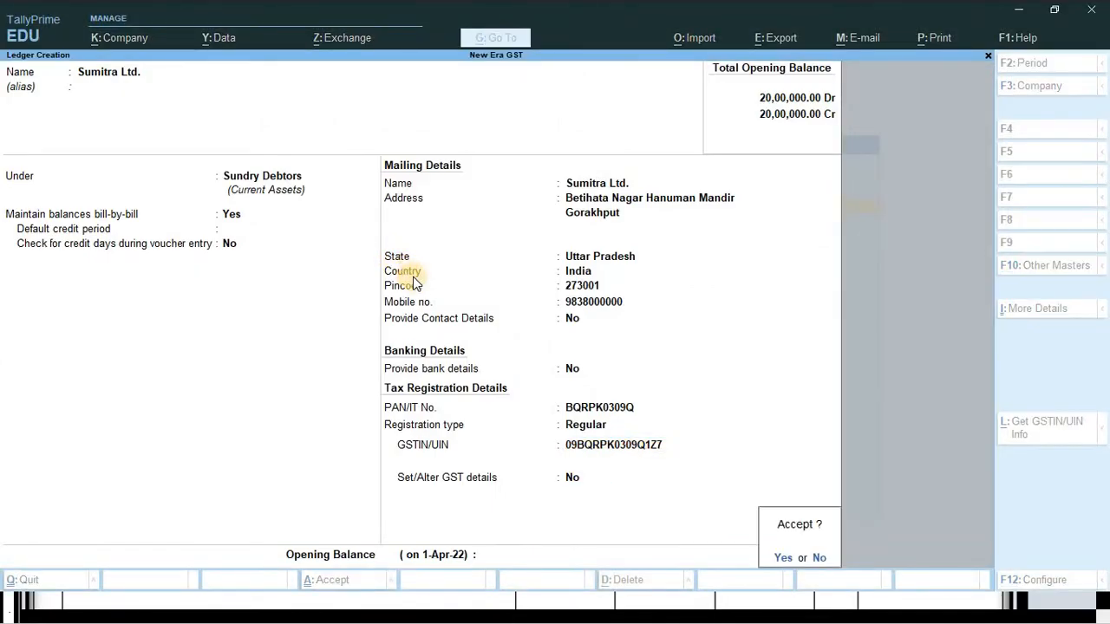
pyautogui.press('Return')
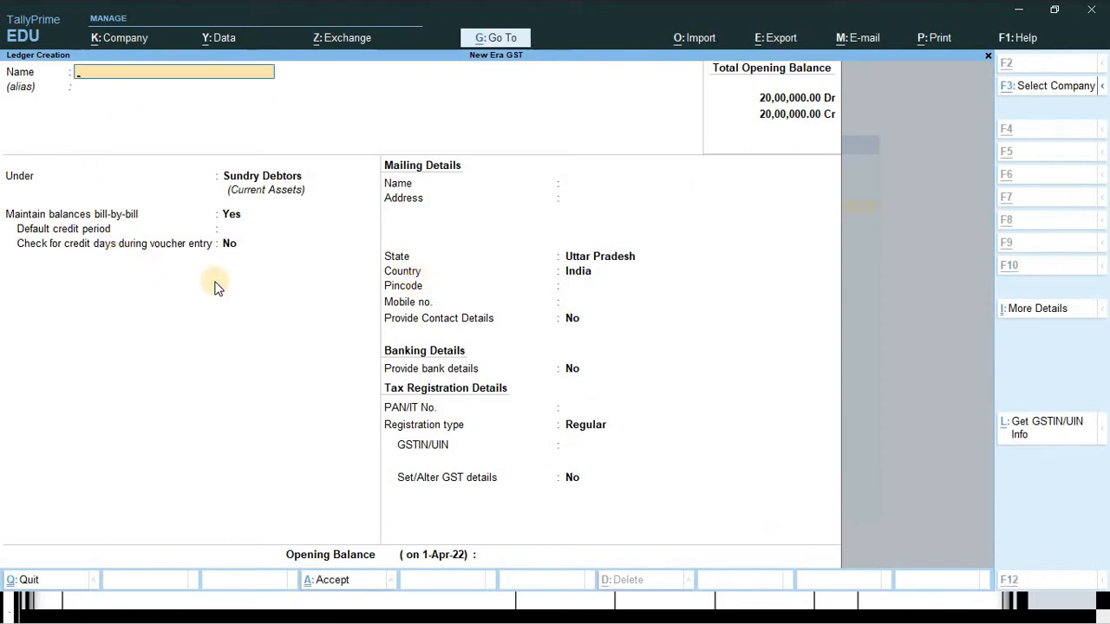
# - Check the next invoice item in Word before returning to the blank ledger form
pyautogui.hotkey('alt', 'Tab')
pyautogui.scroll(-1, 526, 241)
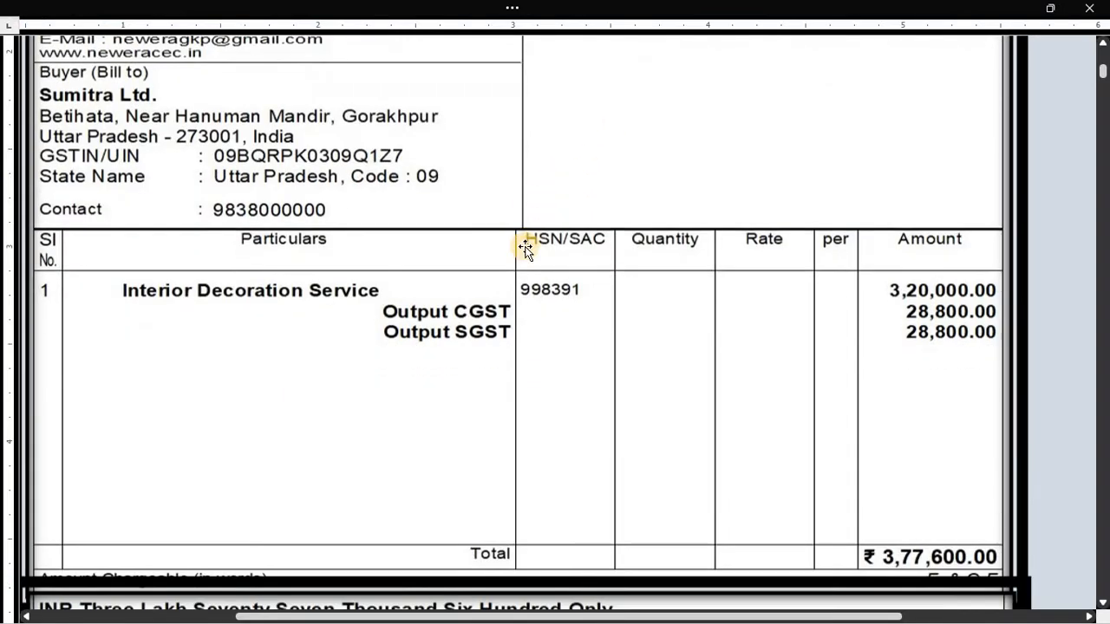
pyautogui.scroll(2, 526, 248)
pyautogui.scroll(-2, 109, 505)
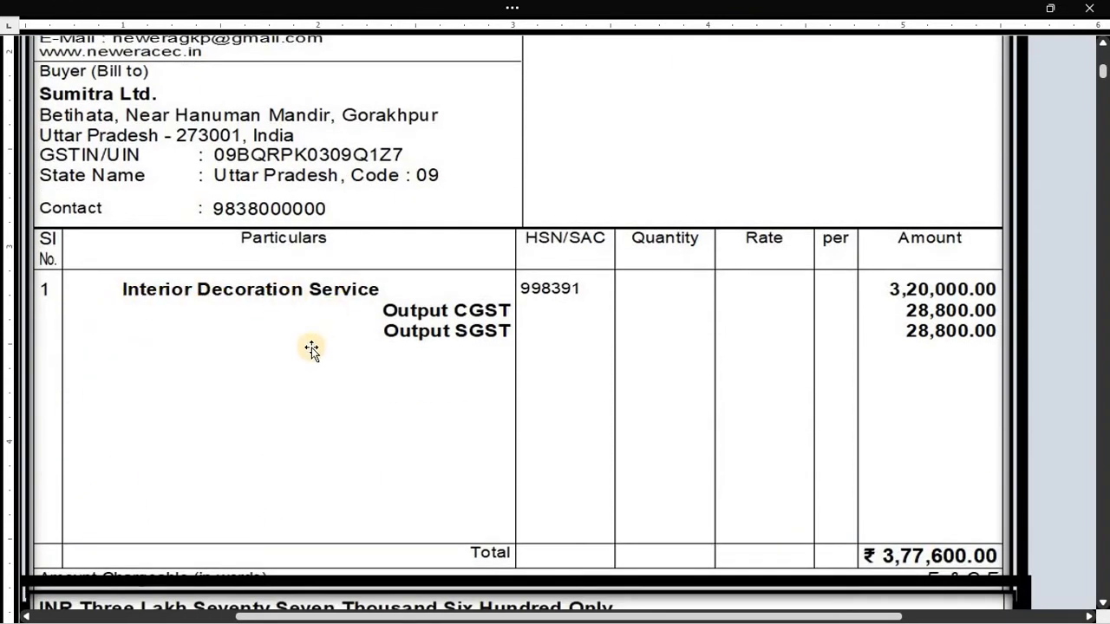
pyautogui.hotkey('alt', 'Tab')
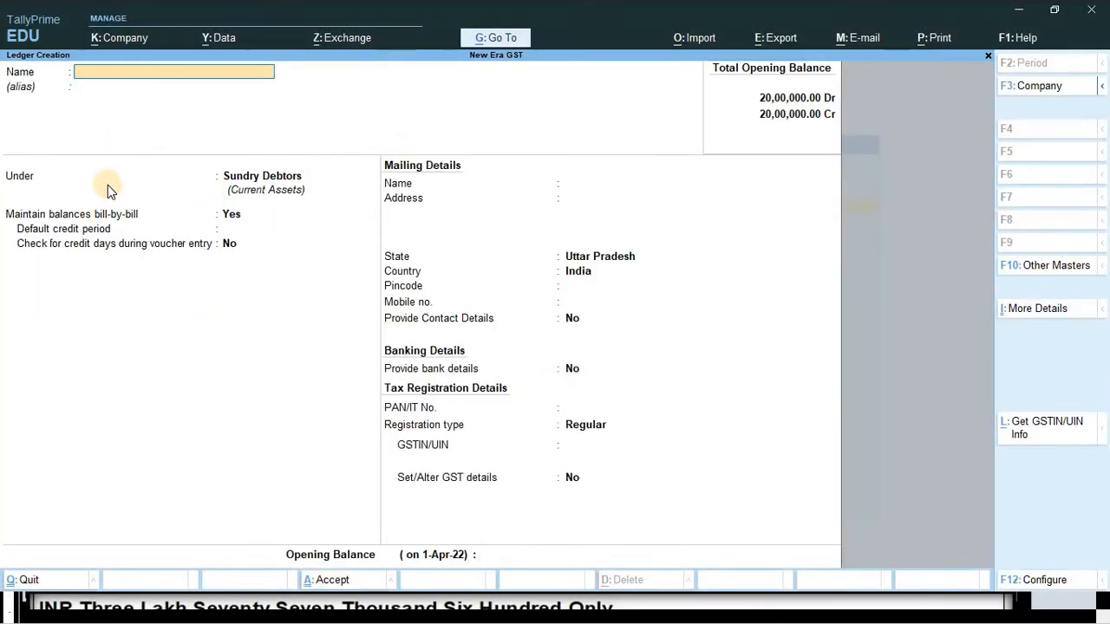
# - Name the ledger 'Interior Decoration Service' and place it under Direct Incomes
pyautogui.write('Interior Decom')
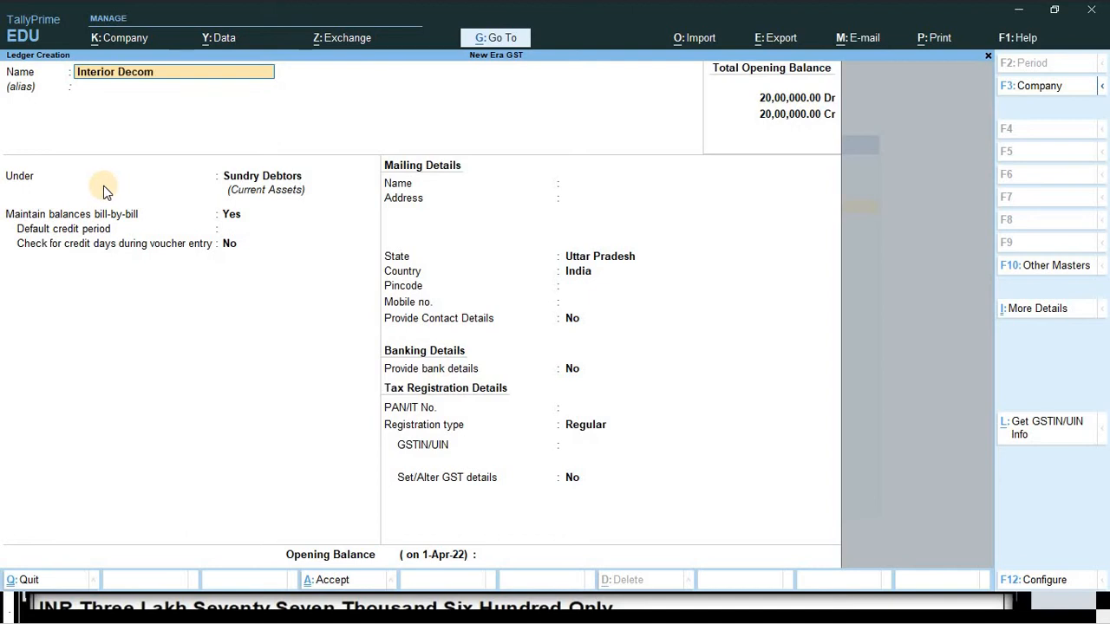
pyautogui.press('BackSpace')
pyautogui.write('ration Ser')
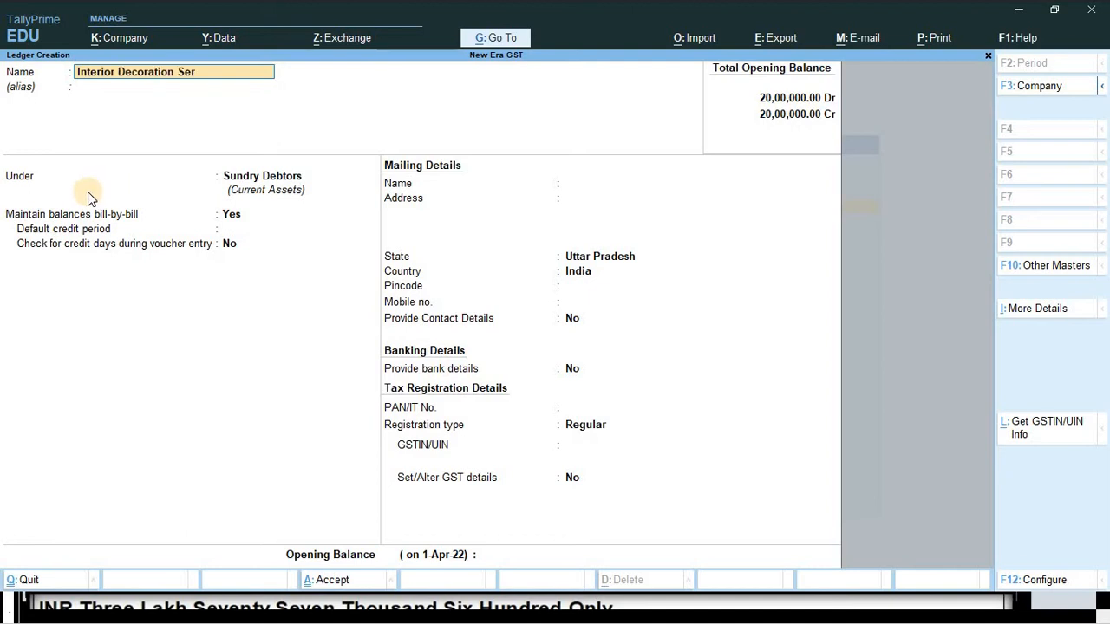
pyautogui.write('vice')
pyautogui.press('Return')
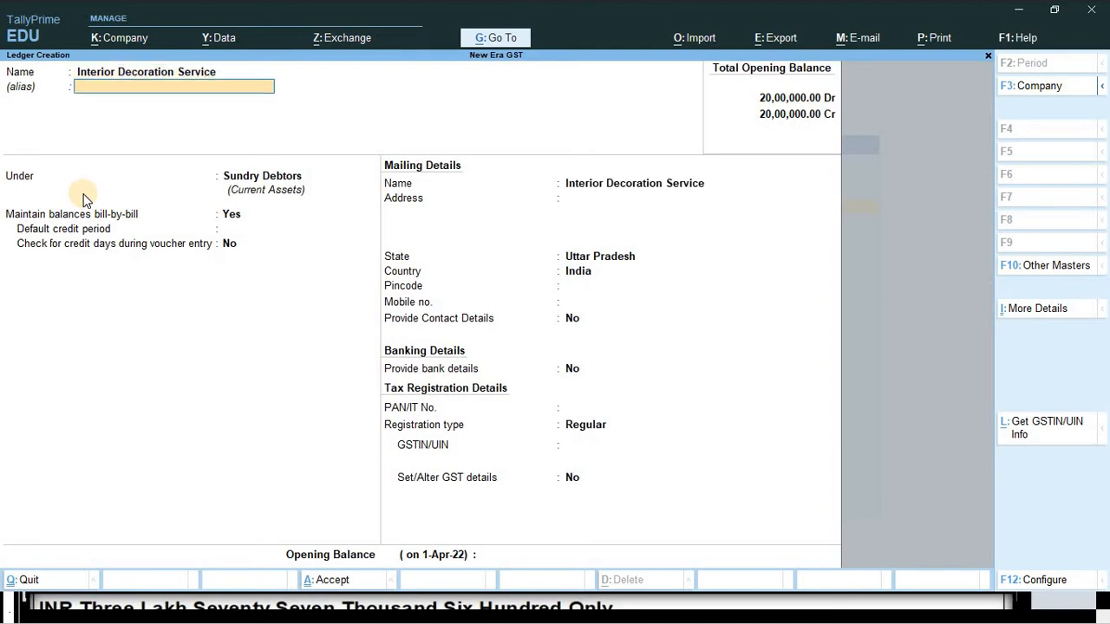
pyautogui.press('Return')
pyautogui.write('Di')
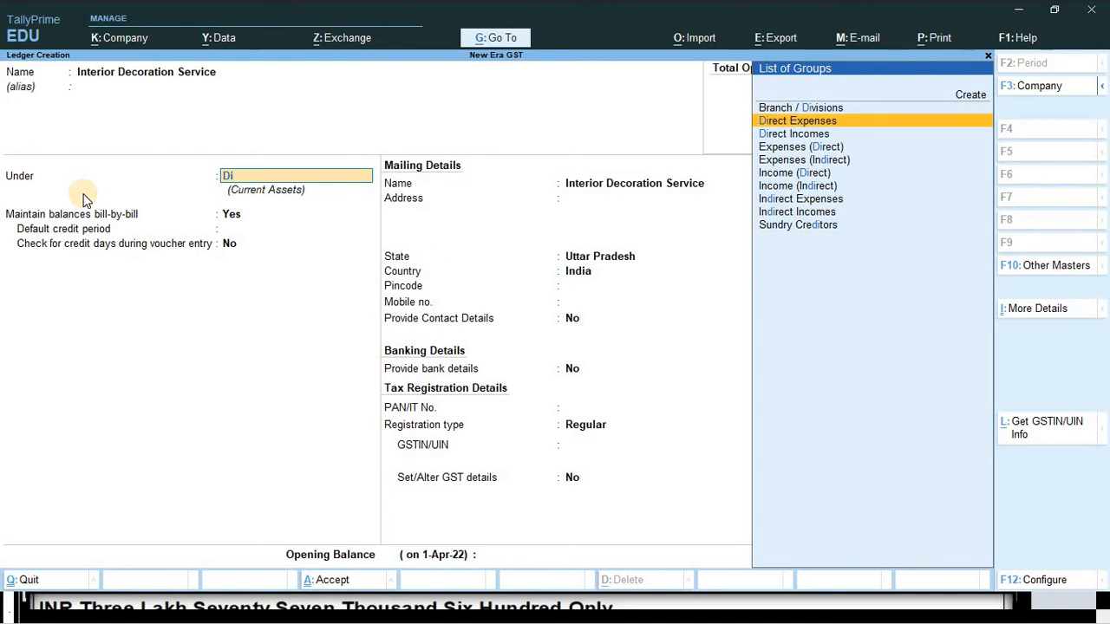
pyautogui.press('Down')
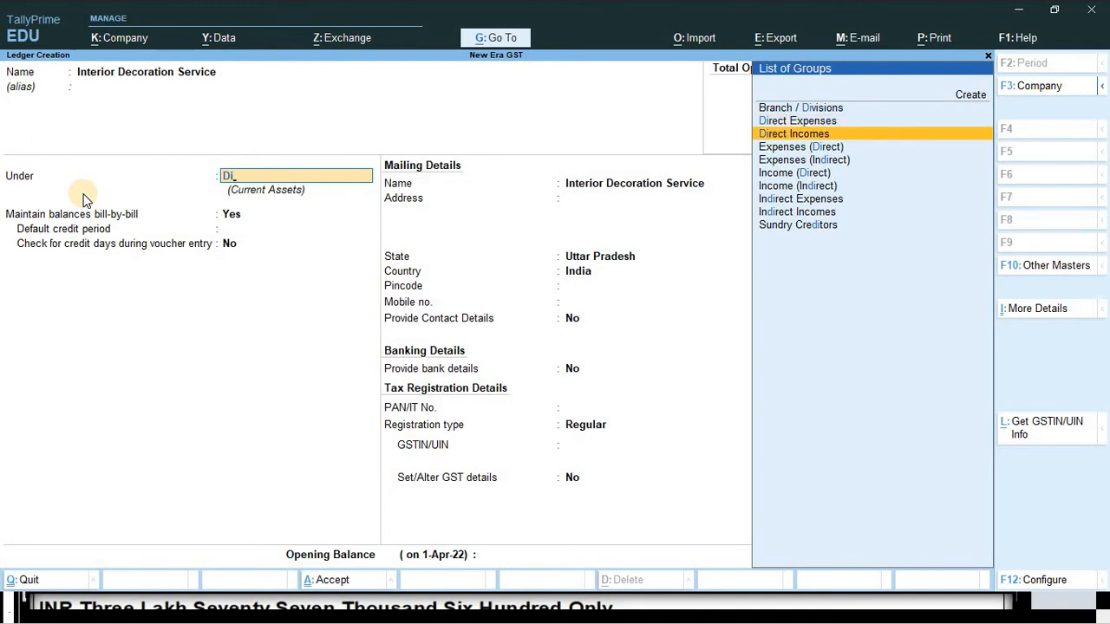
pyautogui.press('Return')
pyautogui.press('Return')
pyautogui.press('Return')
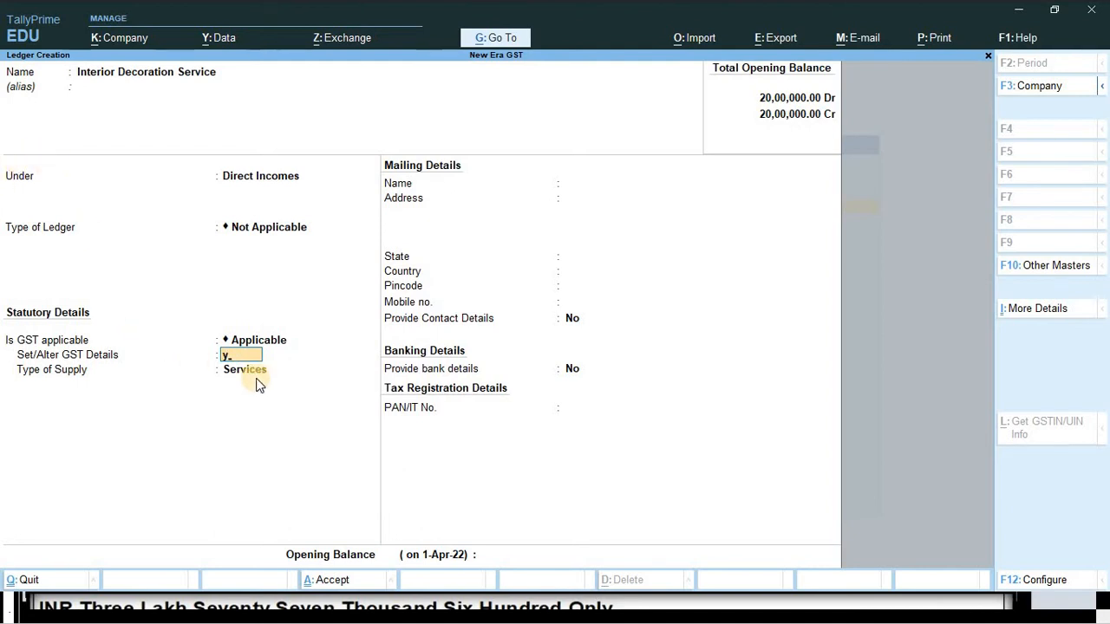
# - Set GST details: description IDS, SAC 998391, Taxable, 18% integrated tax (9% central, 9% state)
pyautogui.press('Return')
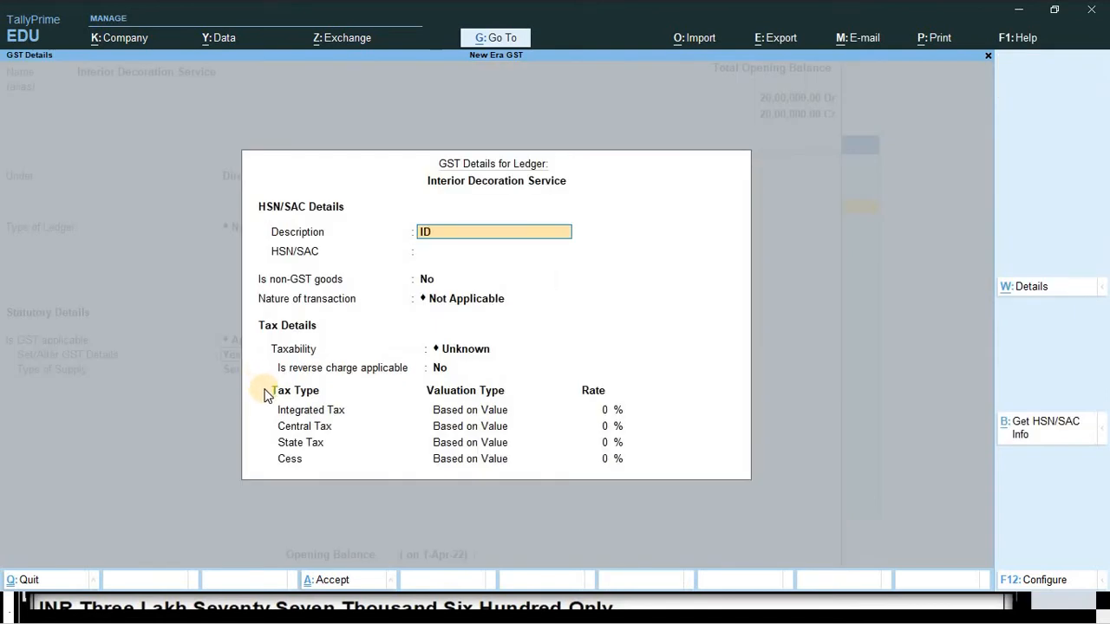
pyautogui.press('Return')
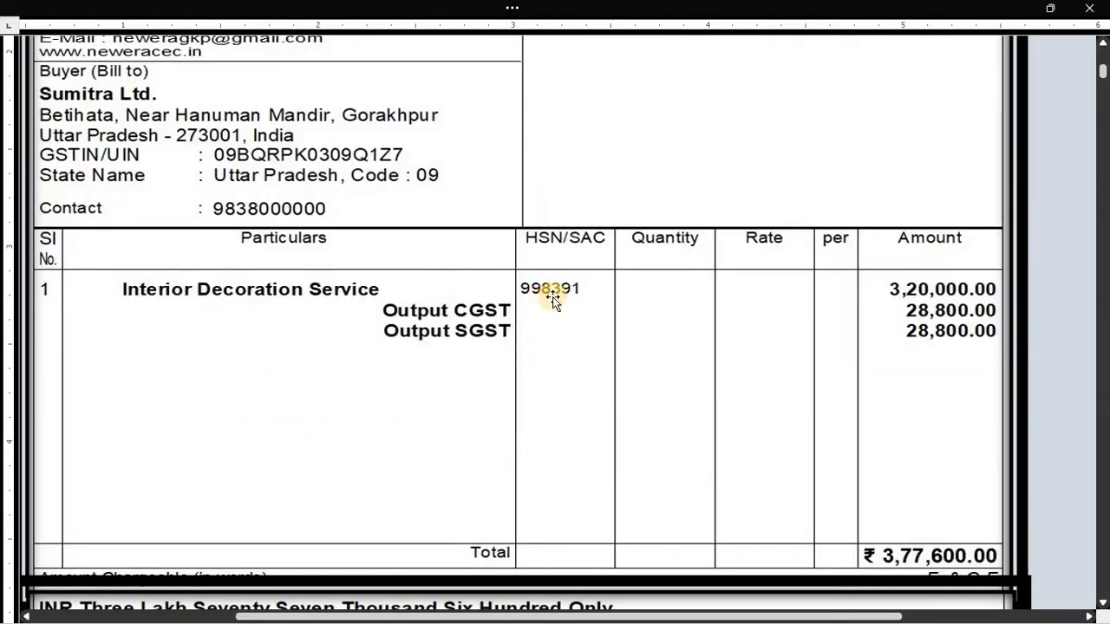
pyautogui.write('99')
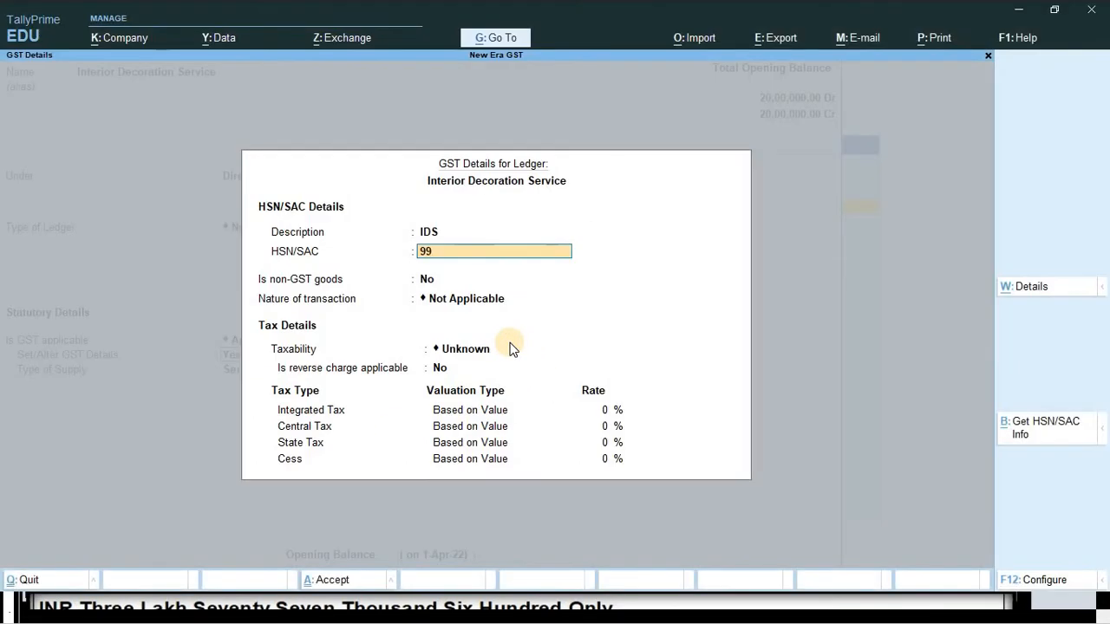
pyautogui.write('8391')
pyautogui.press('Return')
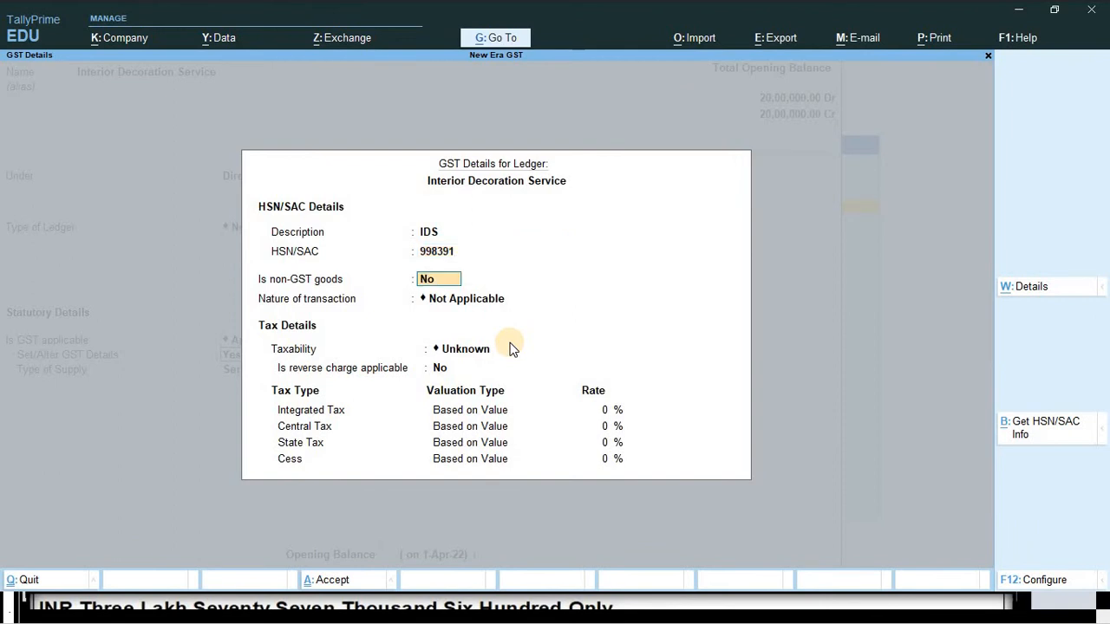
pyautogui.press('Return')
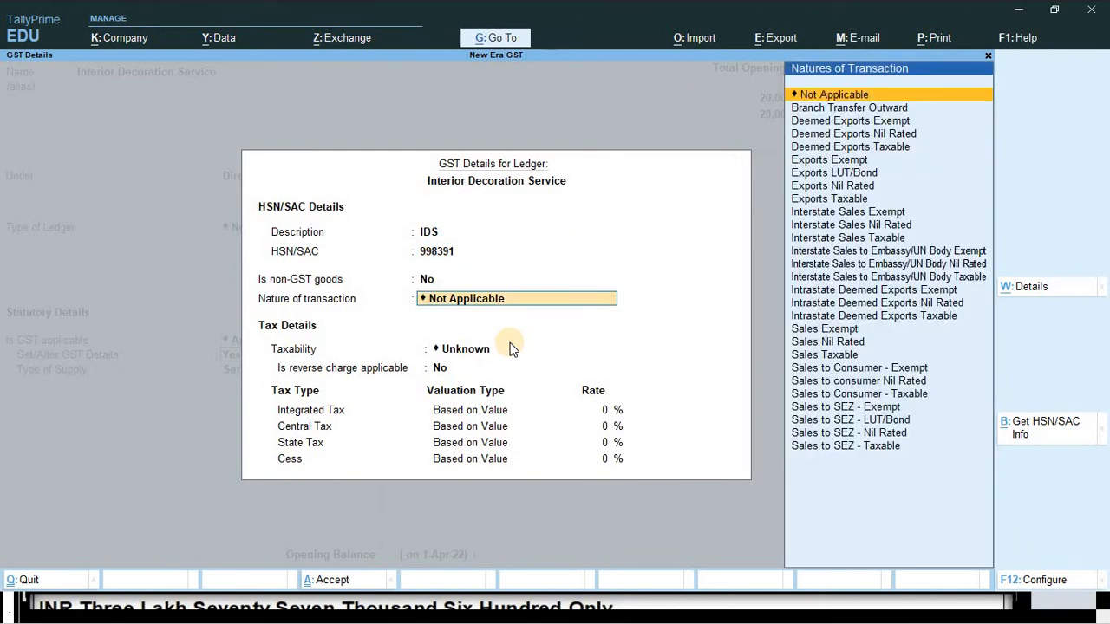
pyautogui.press('Return')
pyautogui.press('Down')
pyautogui.press('Down')
pyautogui.press('Down')
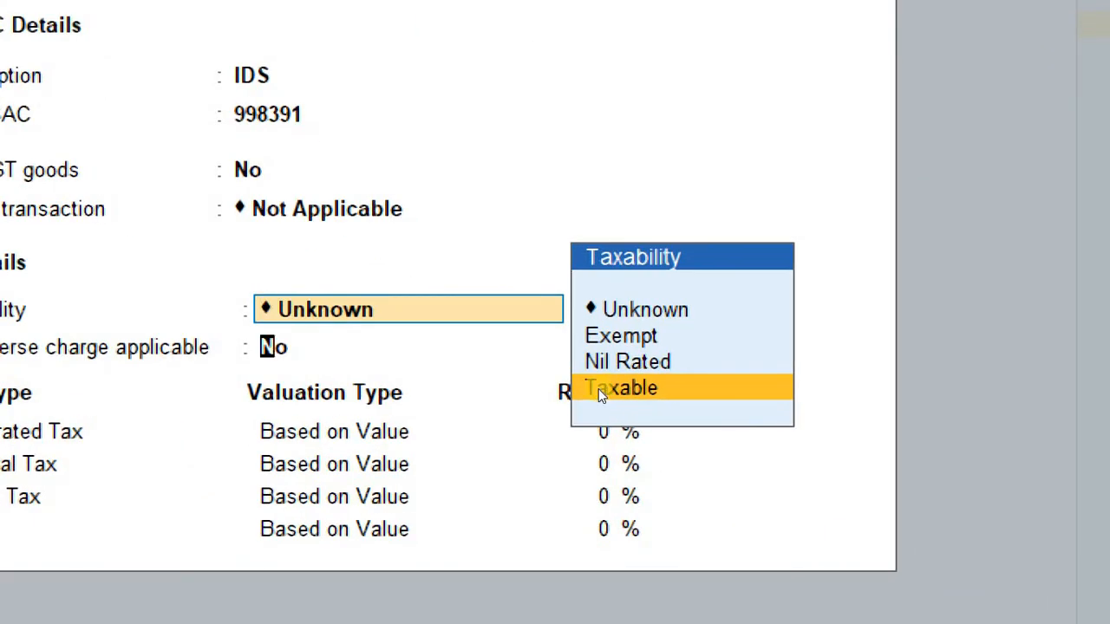
pyautogui.click(600, 390)
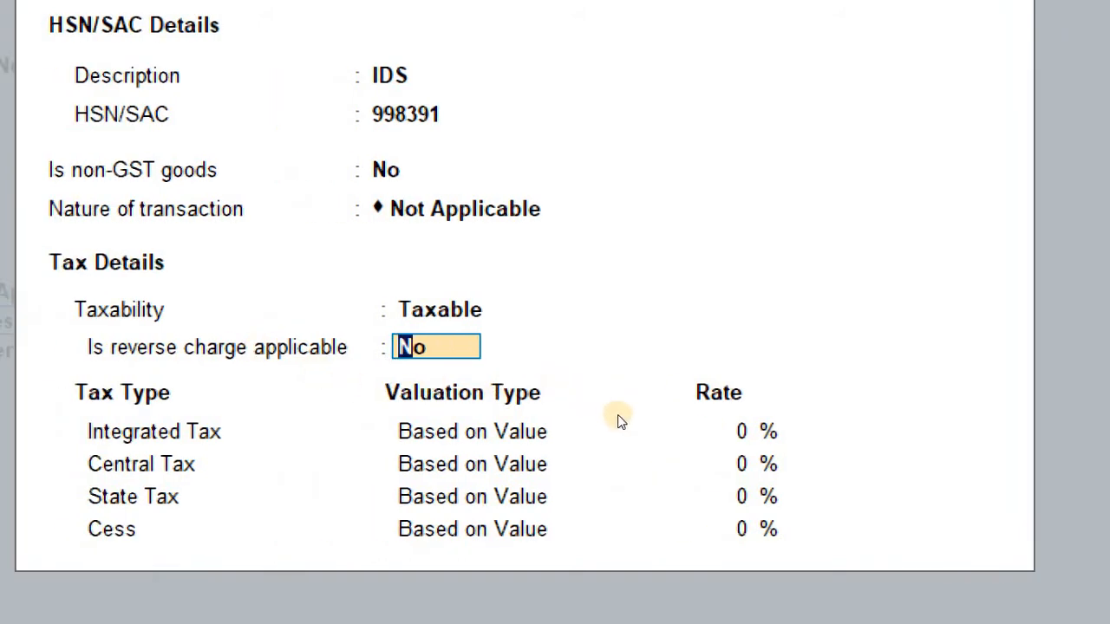
pyautogui.press('Return')
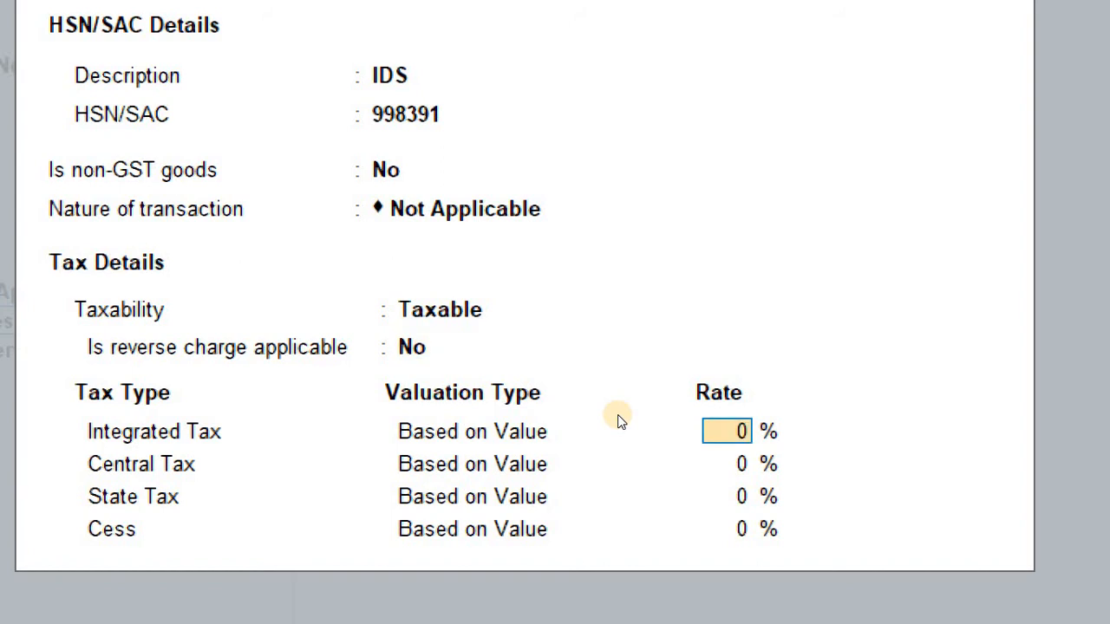
pyautogui.write('18')
pyautogui.press('Return')
pyautogui.press('Return')
pyautogui.press('Return')
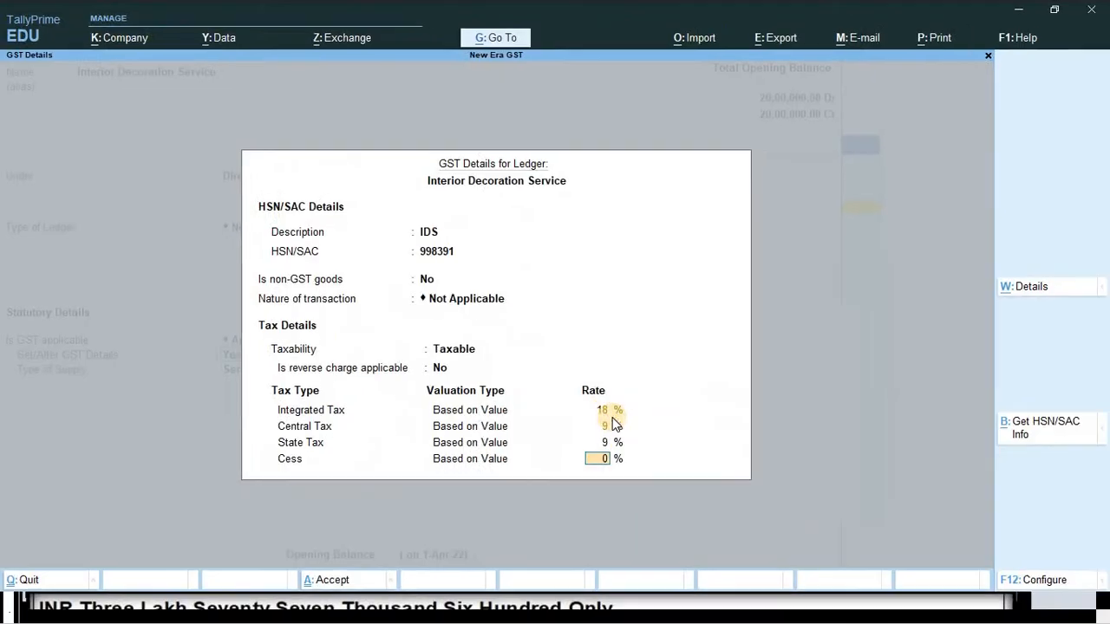
pyautogui.press('Return')
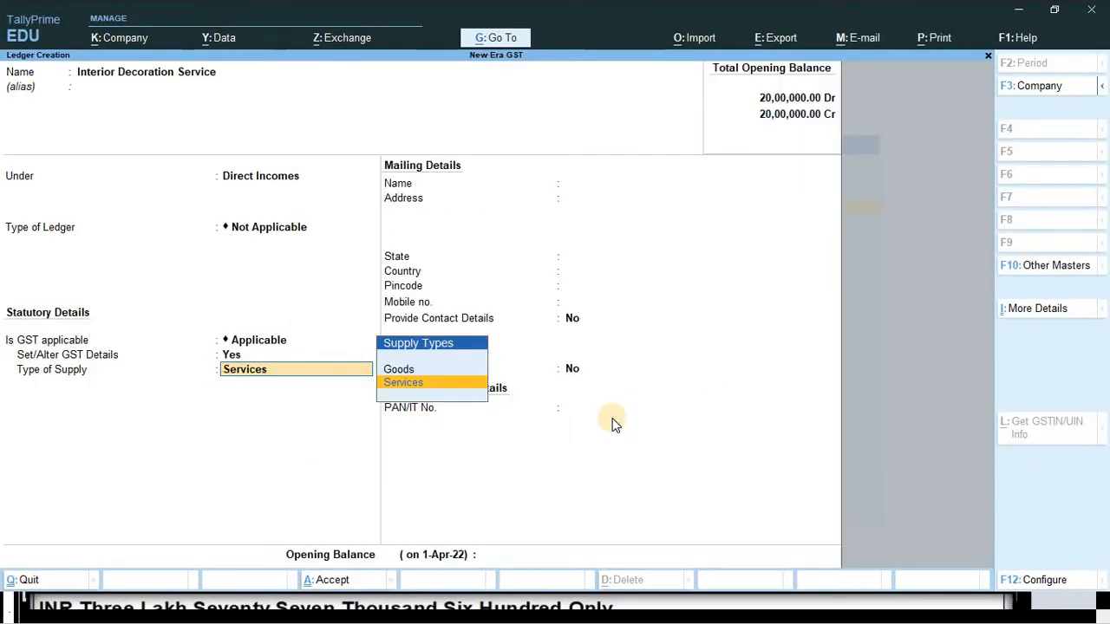
# - Accept Services as supply type, save the ledger, exit to the Gateway, and view the Word invoice
pyautogui.press('Return')
pyautogui.press('Return')
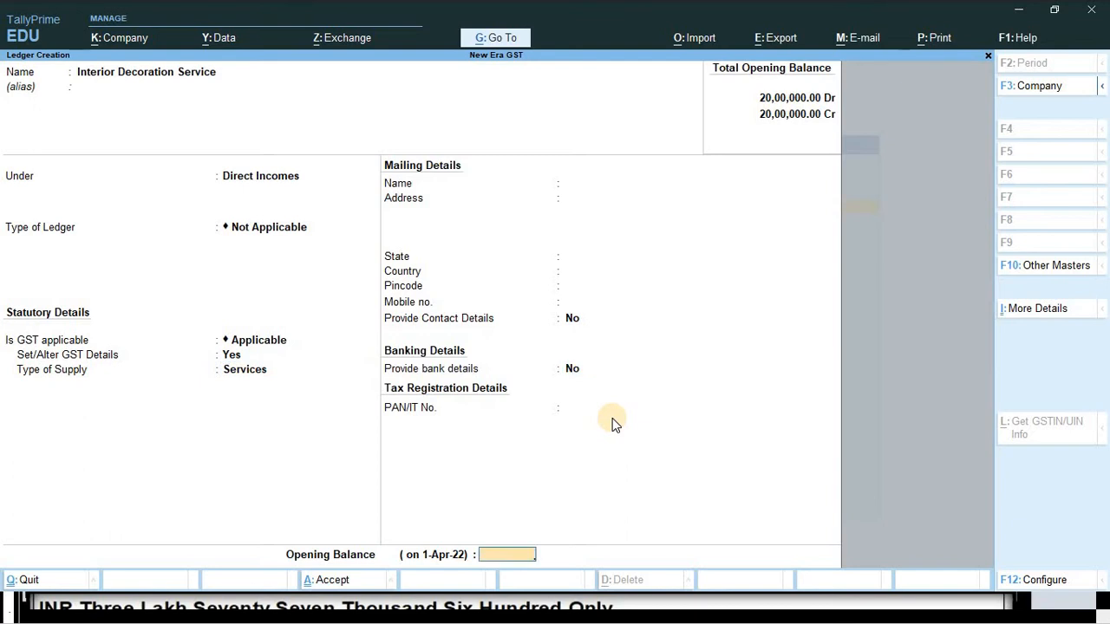
pyautogui.press('Return')
pyautogui.press('Return')
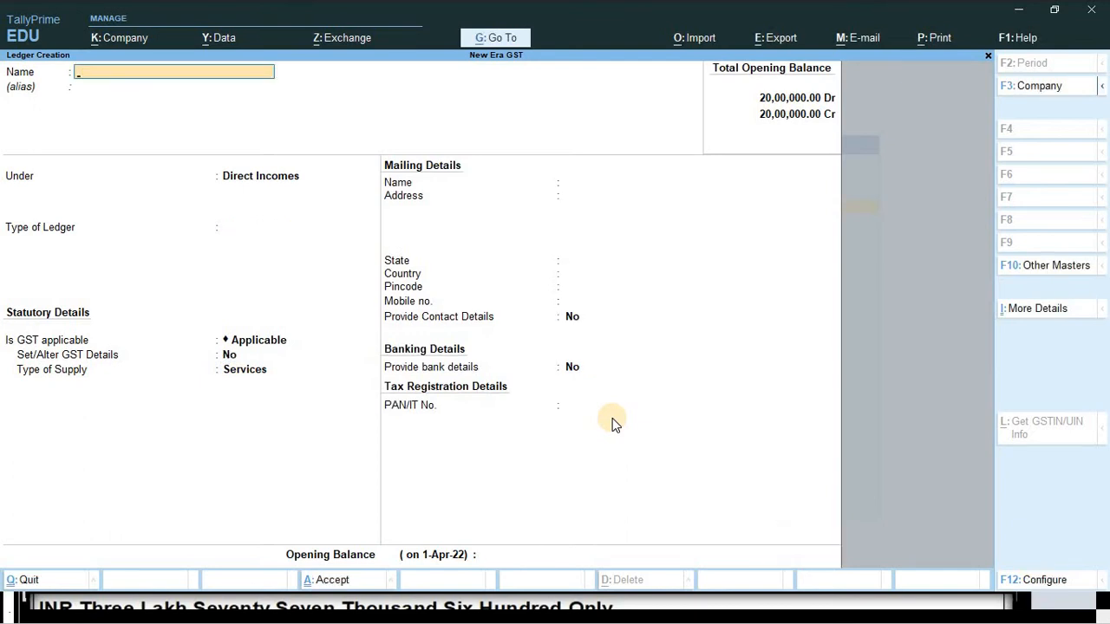
pyautogui.press('Escape')
pyautogui.press('Return')
pyautogui.press('Escape')
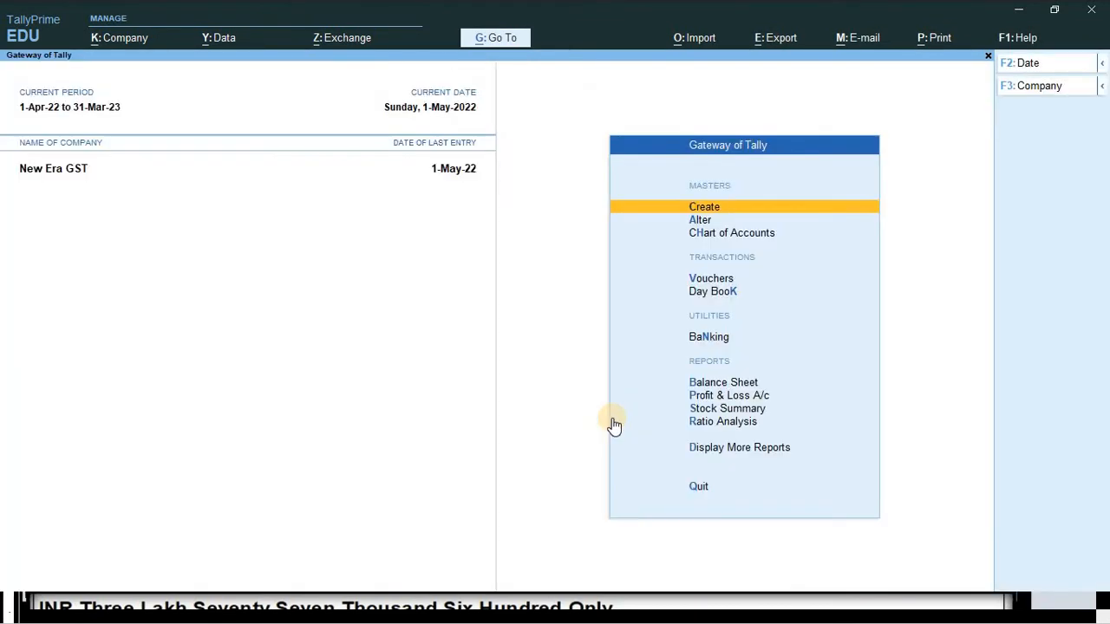
pyautogui.hotkey('alt', 'Tab')
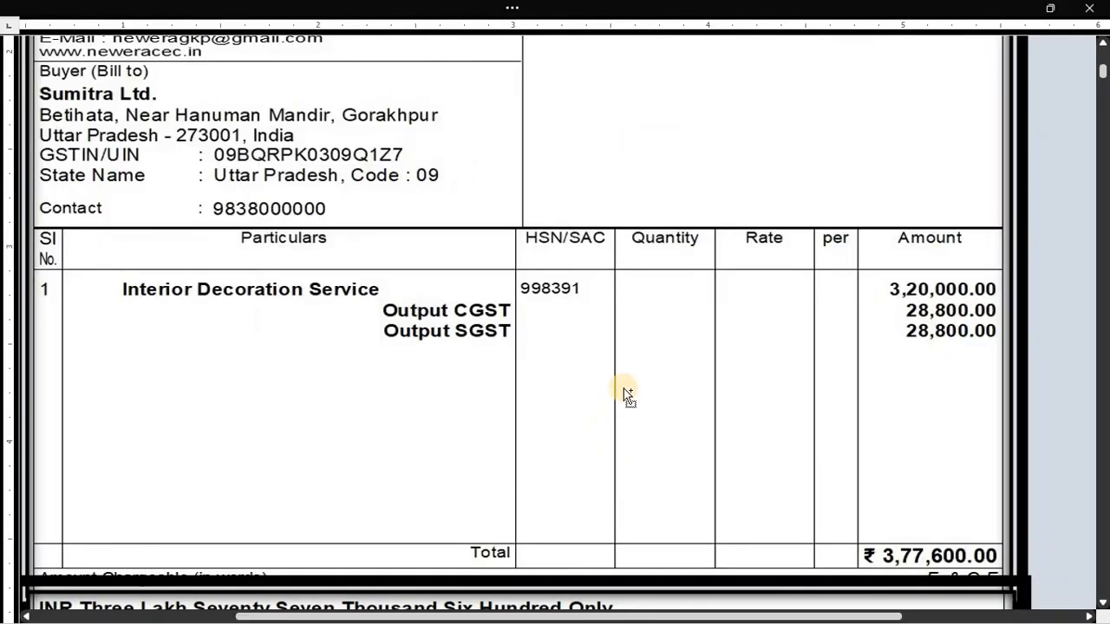
pyautogui.scroll(-4, 621, 405)
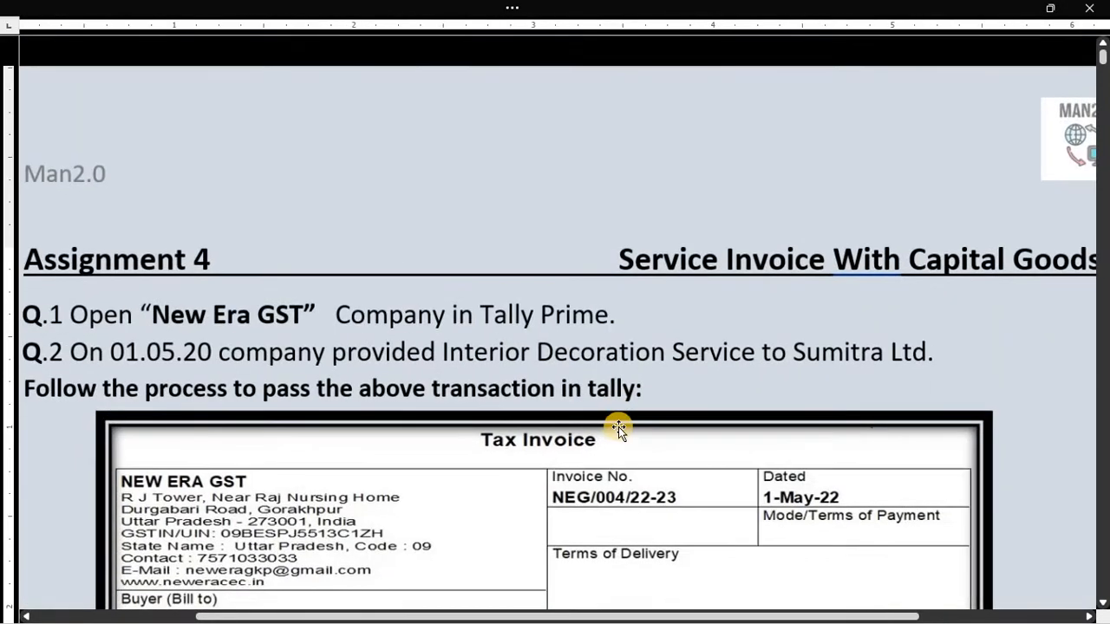
pyautogui.scroll(-3, 605, 447)
pyautogui.scroll(-3, 604, 452)
# - Scroll through the Sumitra Ltd. tax invoice down to its tax summary table
pyautogui.scroll(-1, 610, 449)
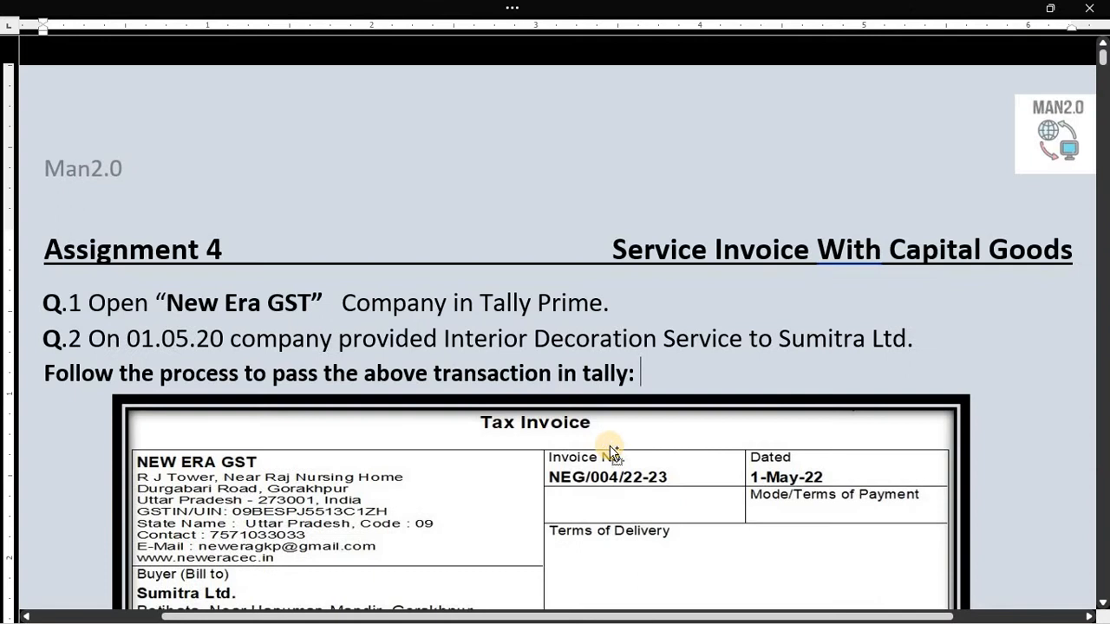
pyautogui.scroll(-1, 611, 453)
pyautogui.scroll(-4, 607, 453)
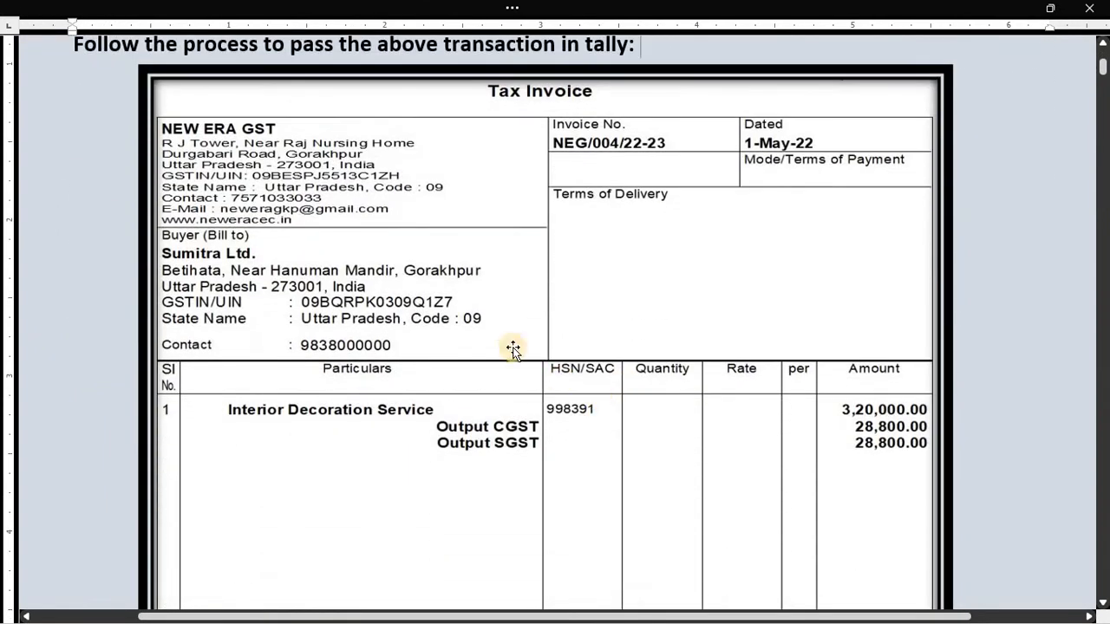
pyautogui.scroll(-3, 515, 421)
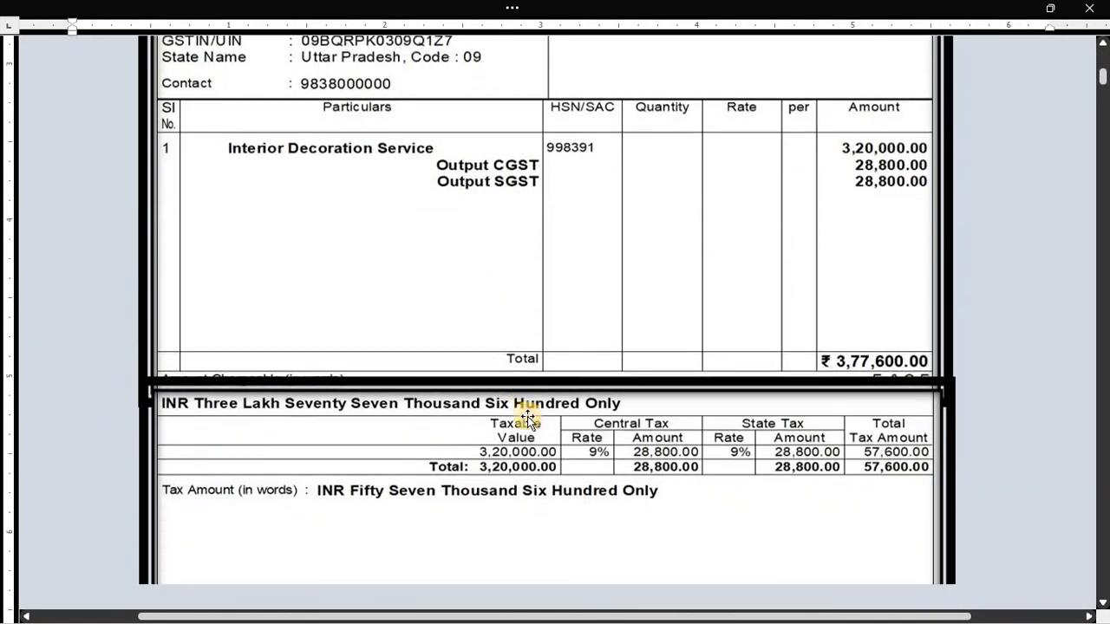
pyautogui.scroll(-4, 527, 421)
pyautogui.scroll(4, 516, 442)
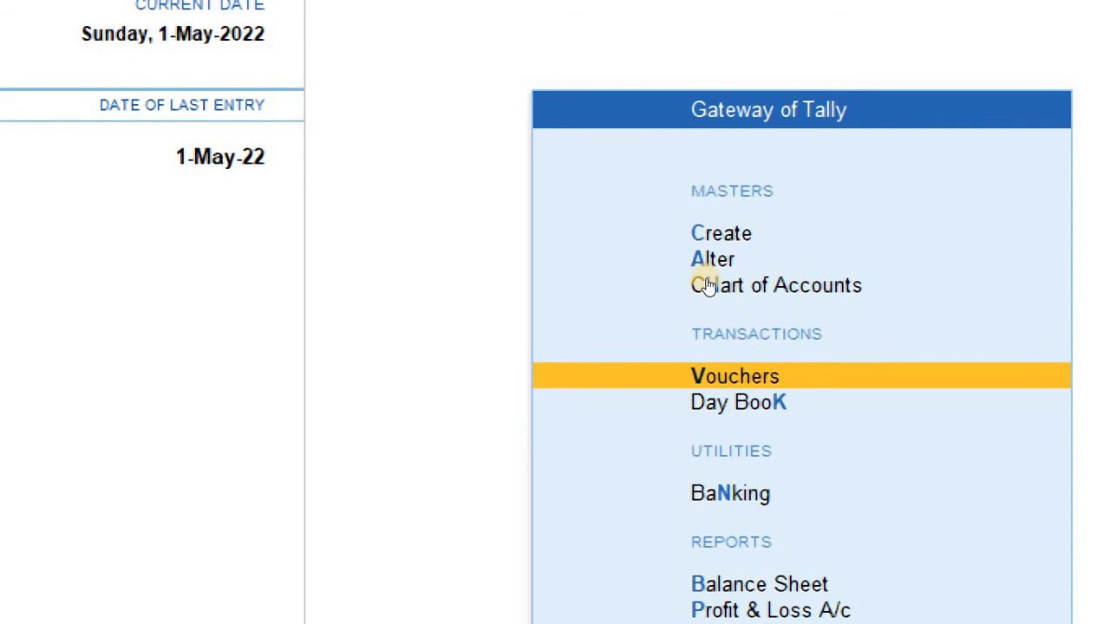
# - Open a new Sales voucher numbered NEG/004/22-23, then bring the Word assignment forward
pyautogui.press('Return')
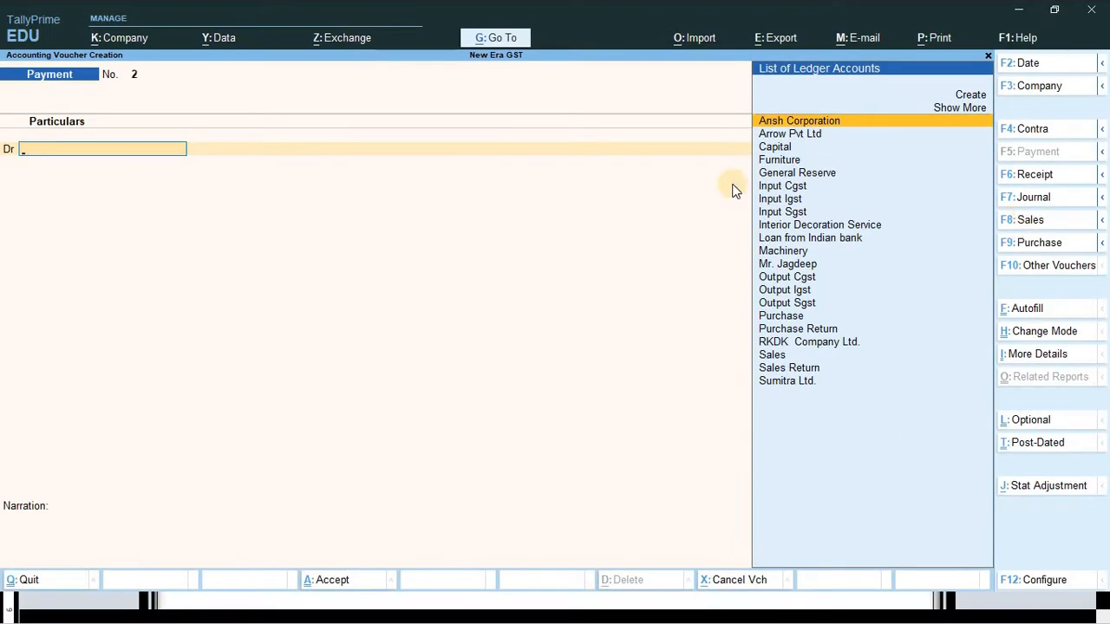
pyautogui.press('F8')
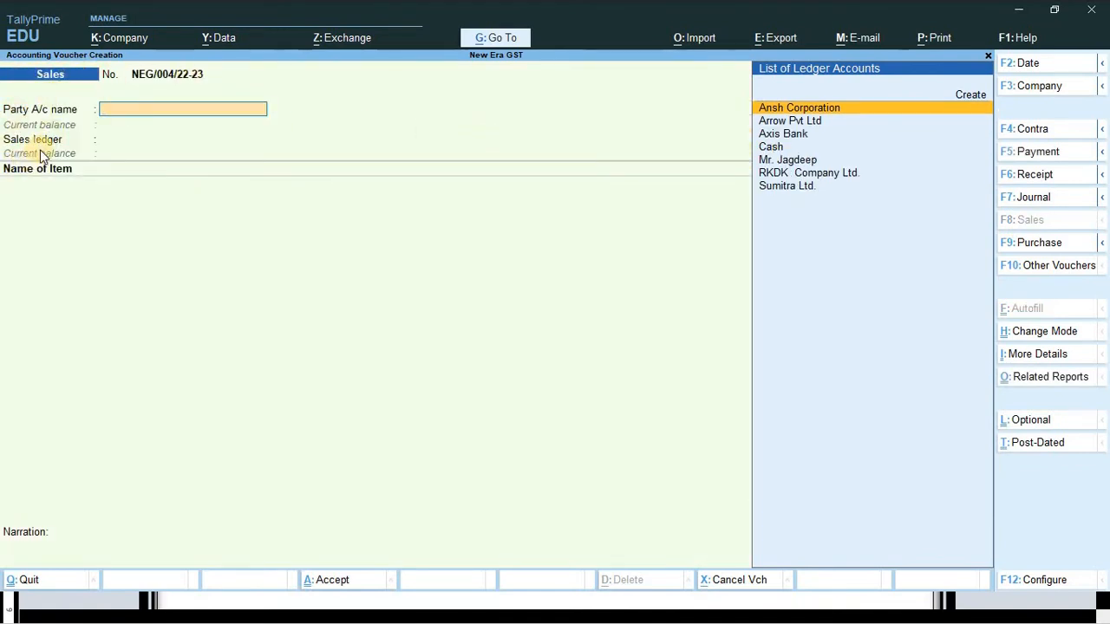
pyautogui.press('ctrl')
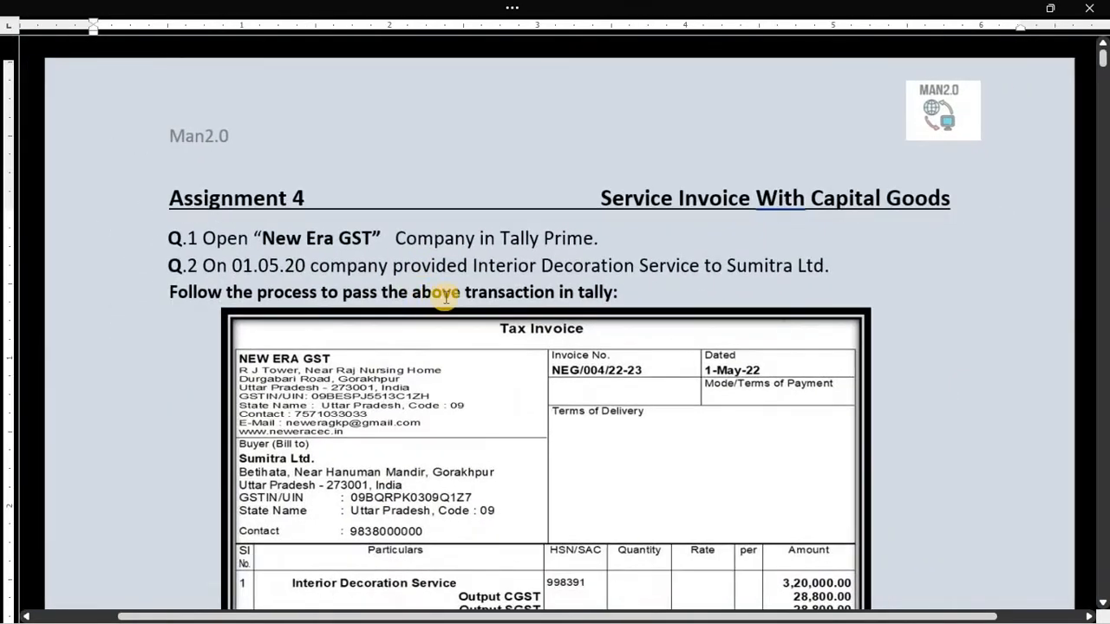
# - Review the invoice totals and GSTR-1 summary in Word, then return to the blank Sales voucher
pyautogui.scroll(-10, 445, 295)
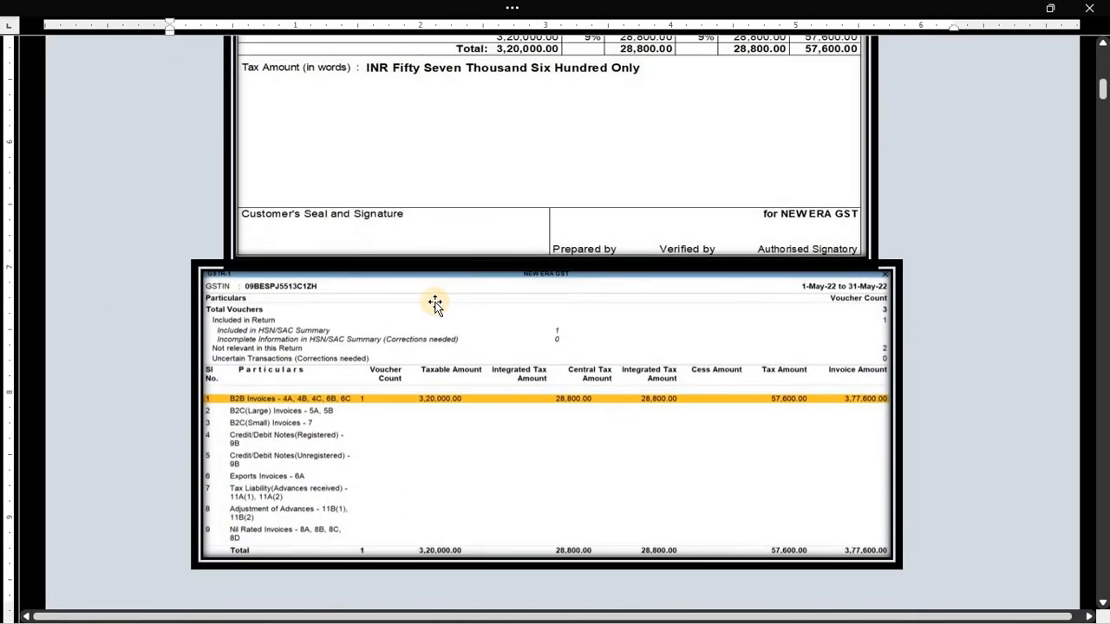
pyautogui.scroll(3, 434, 300)
pyautogui.scroll(2, 434, 303)
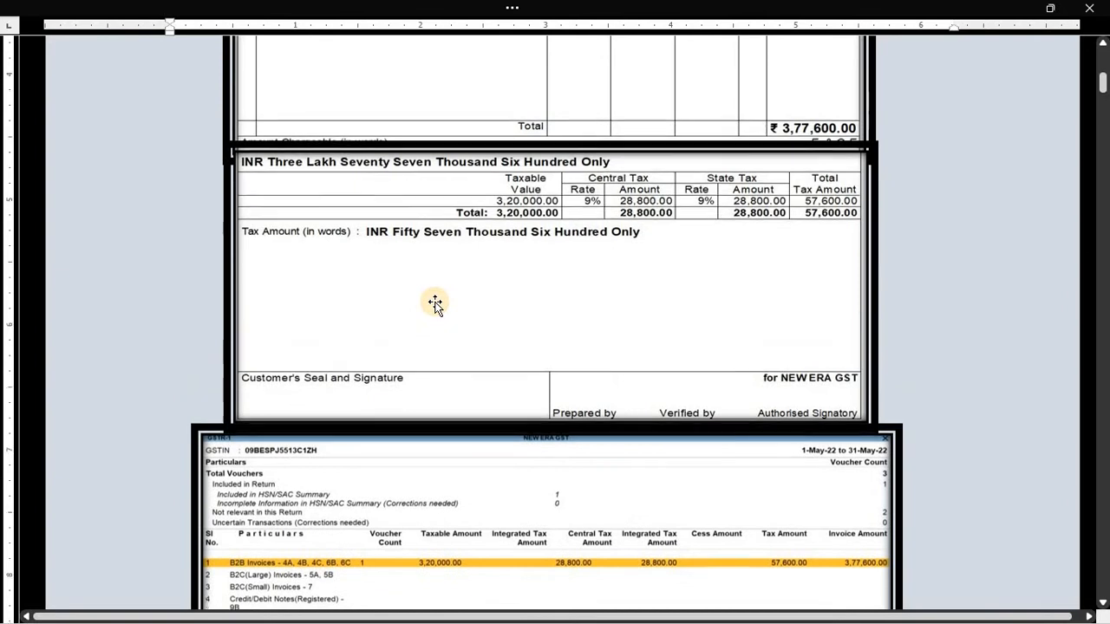
pyautogui.hotkey('alt', 'Tab')
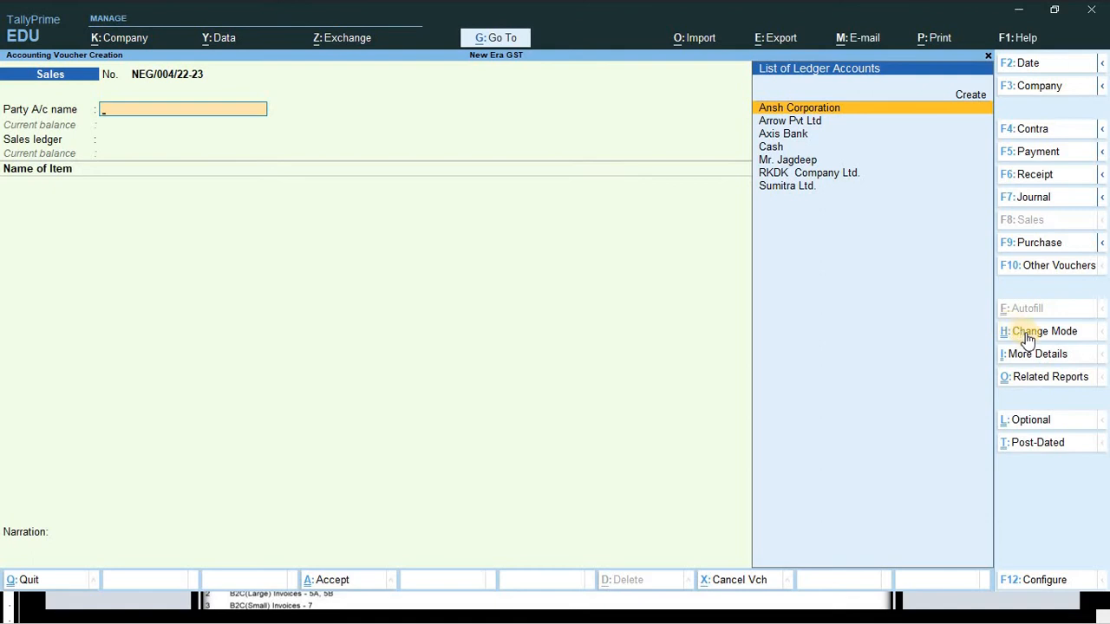
# - Change the Sales voucher mode from Item Invoice to Accounting Invoice
pyautogui.hotkey('ctrl', 'h')
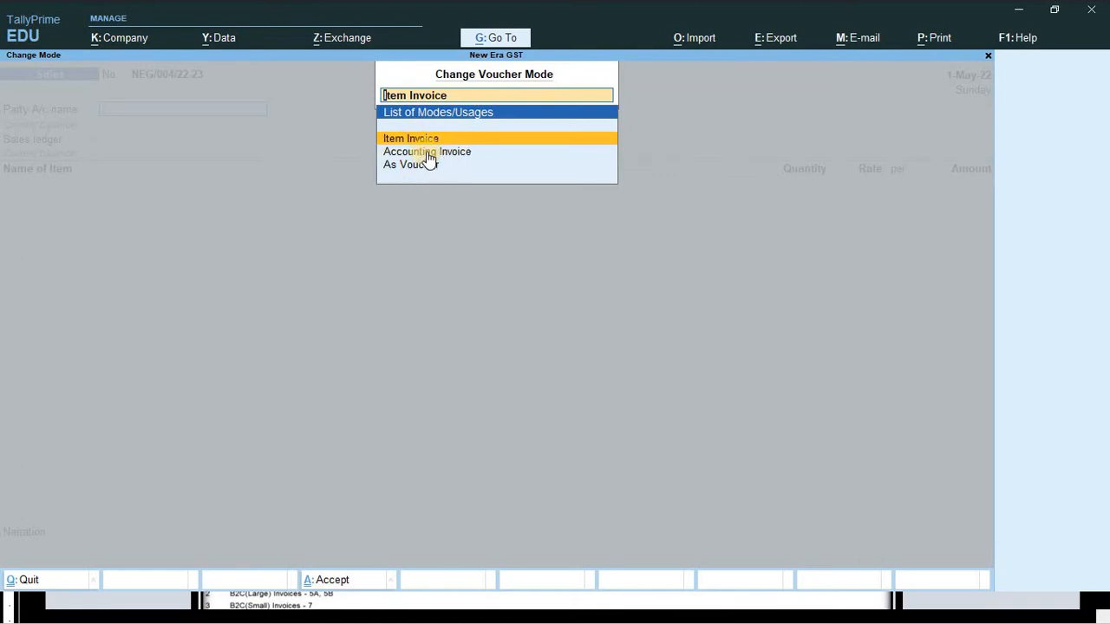
pyautogui.press('Down')
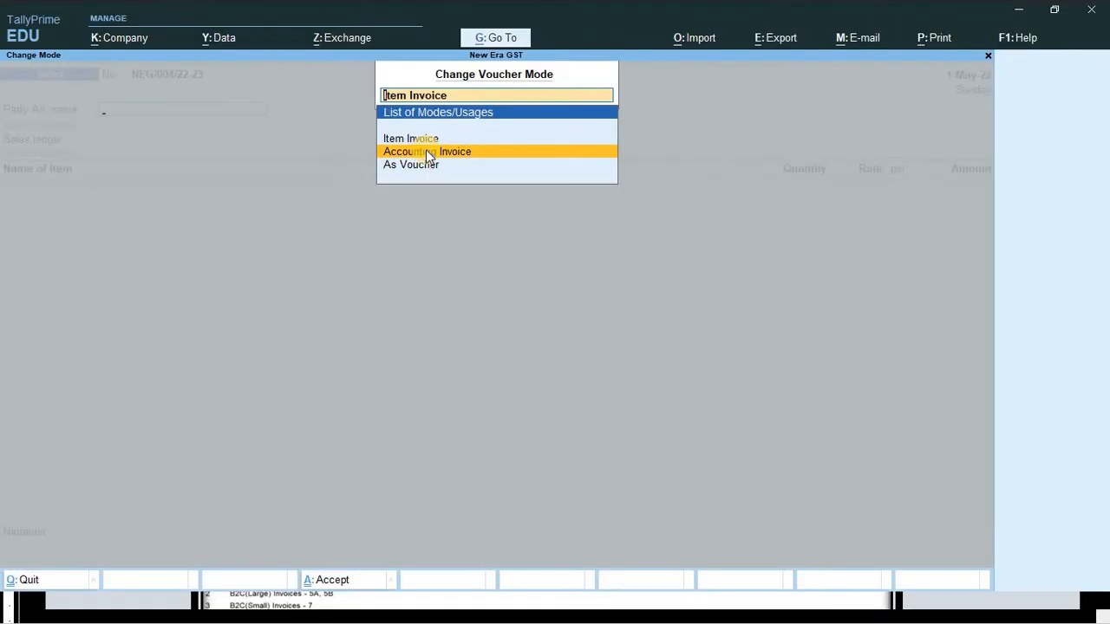
pyautogui.click(426, 152)
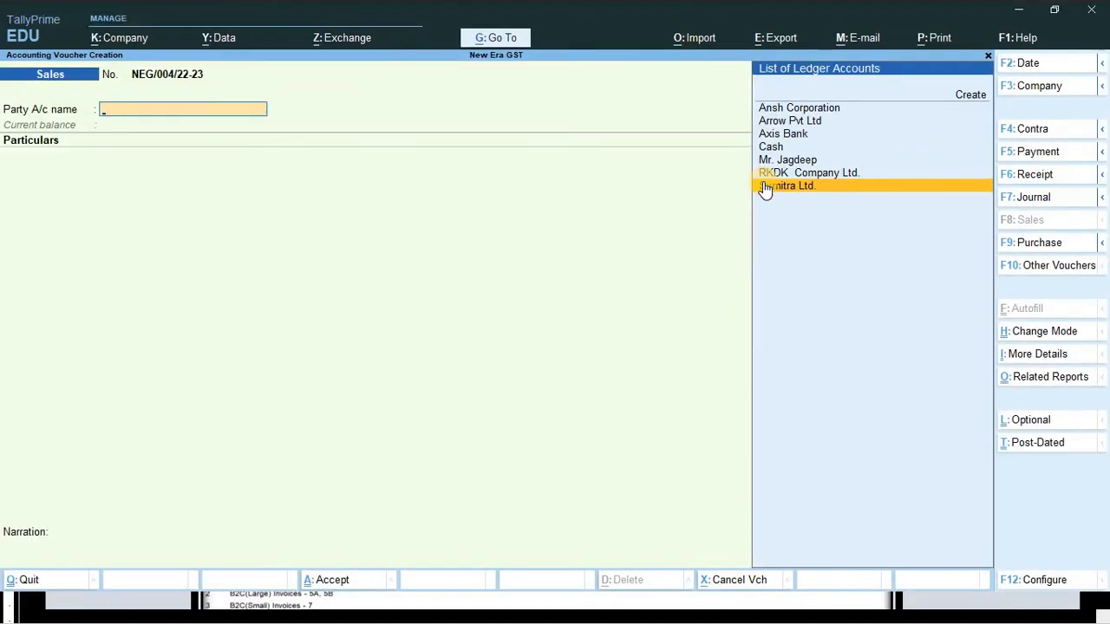
# - Set Sumitra Ltd. as party, accepting its details with Uttar Pradesh as place of supply
pyautogui.click(765, 187)
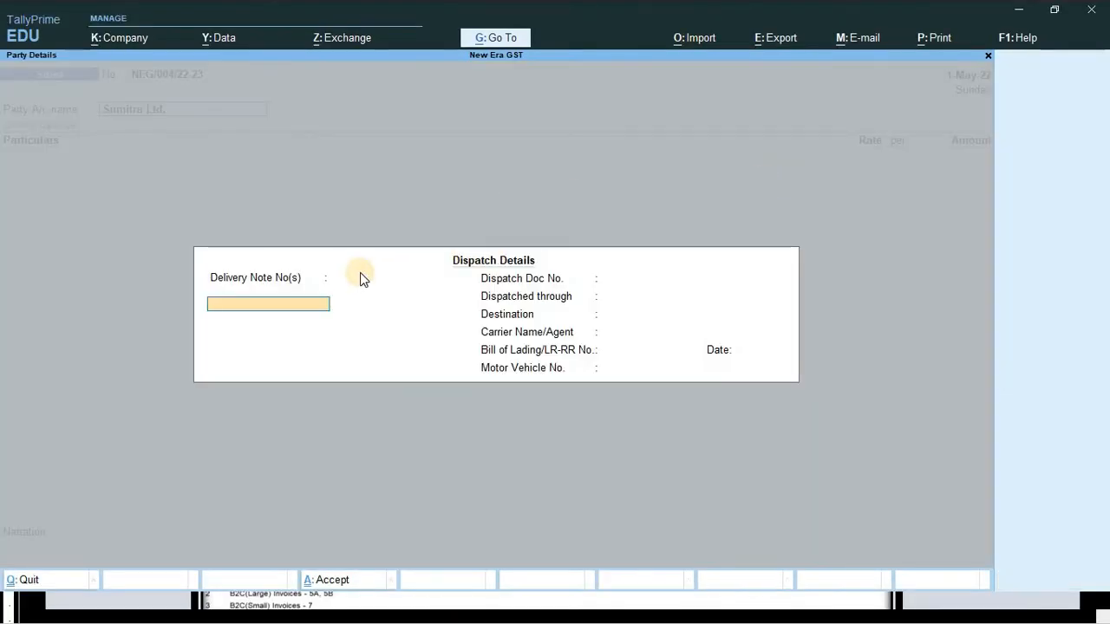
pyautogui.press('Return')
pyautogui.press('Return')
pyautogui.press('Return')
pyautogui.press('Return')
pyautogui.press('Return')
pyautogui.press('Return')
pyautogui.press('Return')
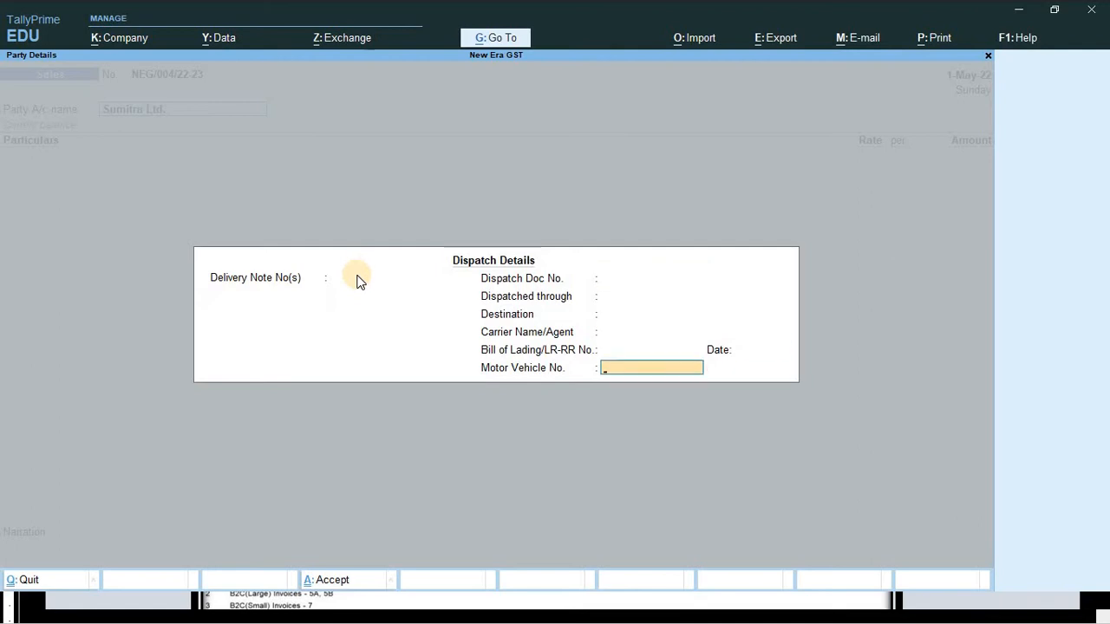
pyautogui.press('Return')
pyautogui.press('Return')
pyautogui.press('Return')
pyautogui.press('Return')
pyautogui.press('Return')
pyautogui.press('Return')
pyautogui.press('Return')
pyautogui.press('Return')
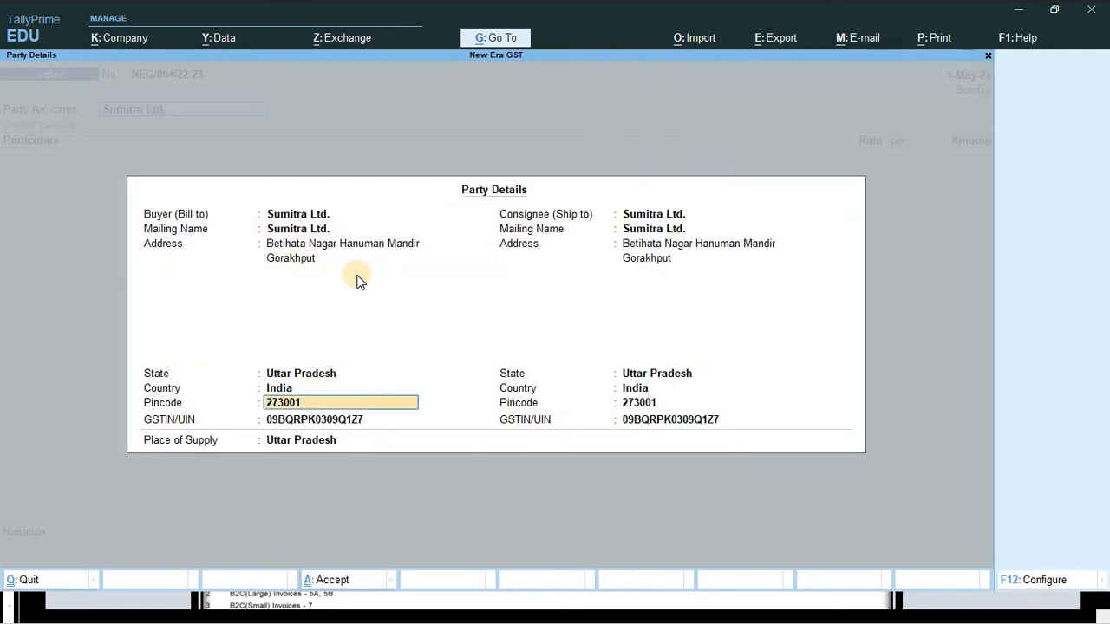
pyautogui.press('Return')
pyautogui.press('Return')
pyautogui.press('Return')
pyautogui.press('Return')
pyautogui.press('Return')
pyautogui.press('Return')
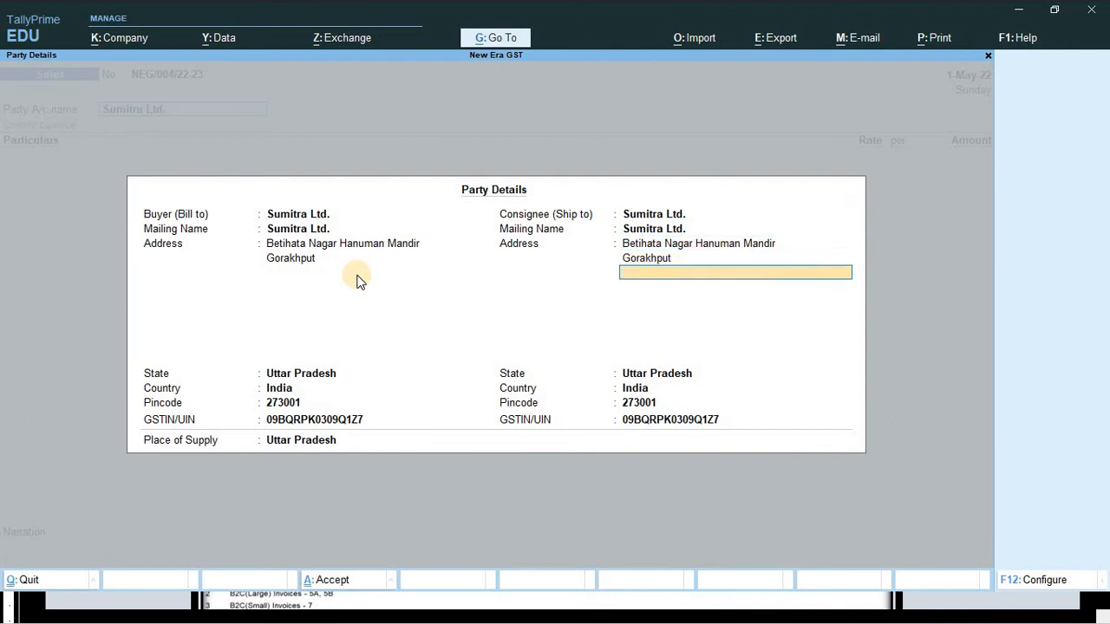
pyautogui.press('Return')
pyautogui.press('Return')
pyautogui.press('Return')
pyautogui.press('Return')
pyautogui.press('Return')
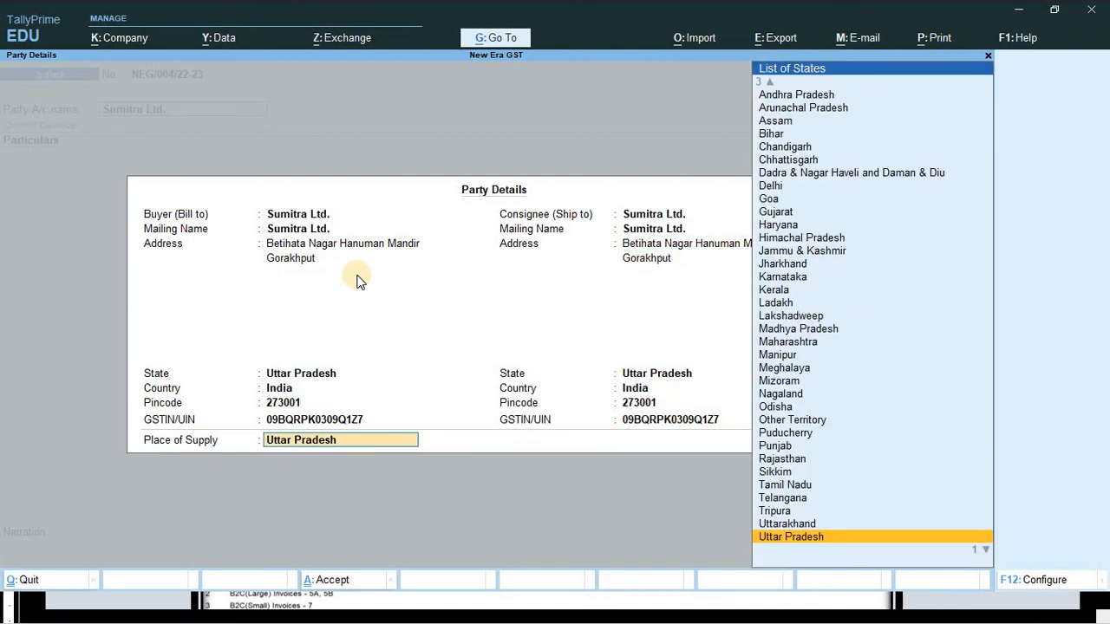
pyautogui.press('Return')
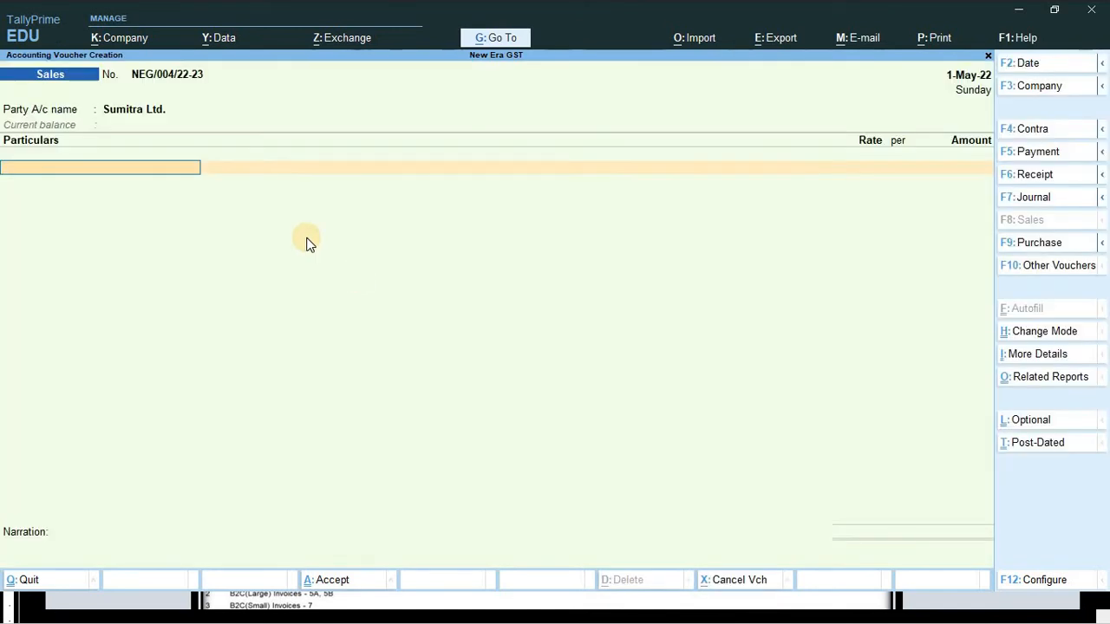
# - Add Interior Decoration Service as the particulars ledger, then switch to the Word invoice
pyautogui.click(277, 171)
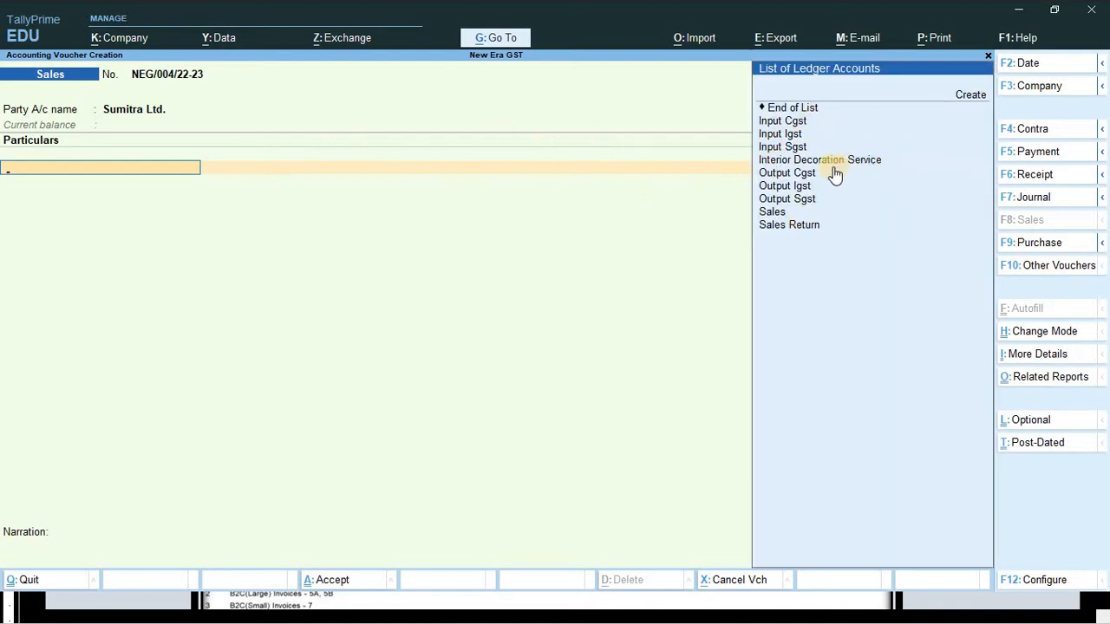
pyautogui.press('Down')
pyautogui.press('Down')
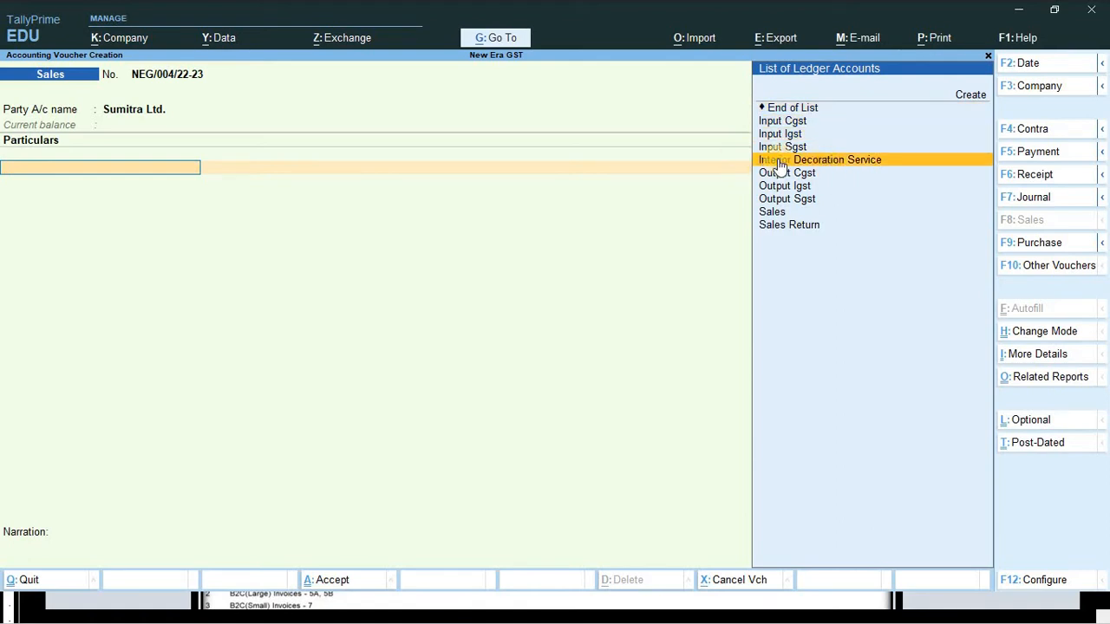
pyautogui.click(853, 173)
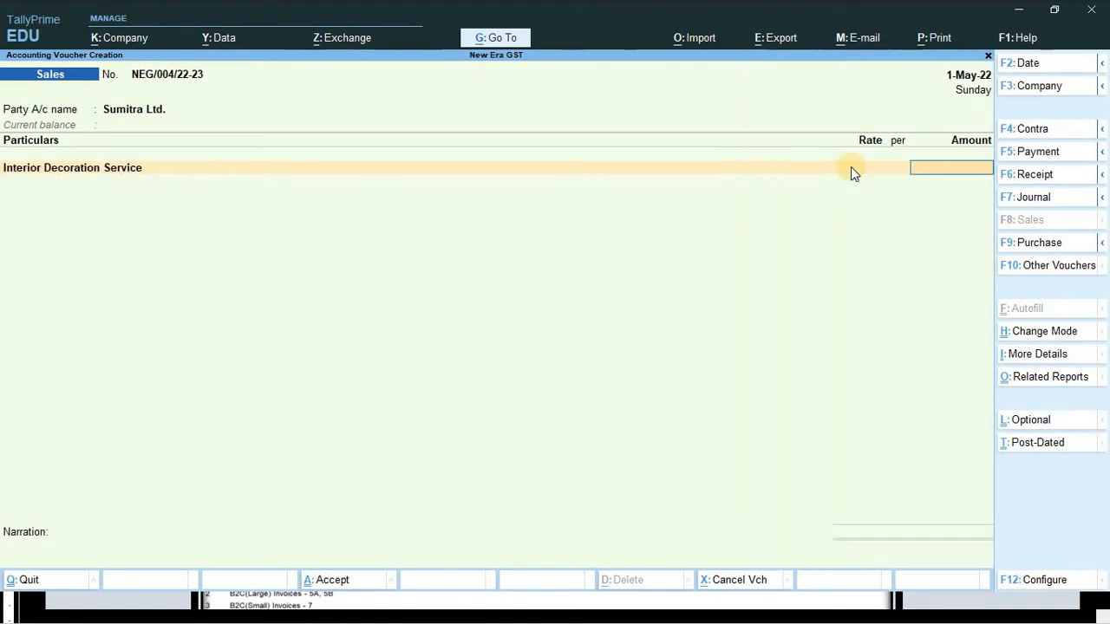
pyautogui.hotkey('alt', 'Tab')
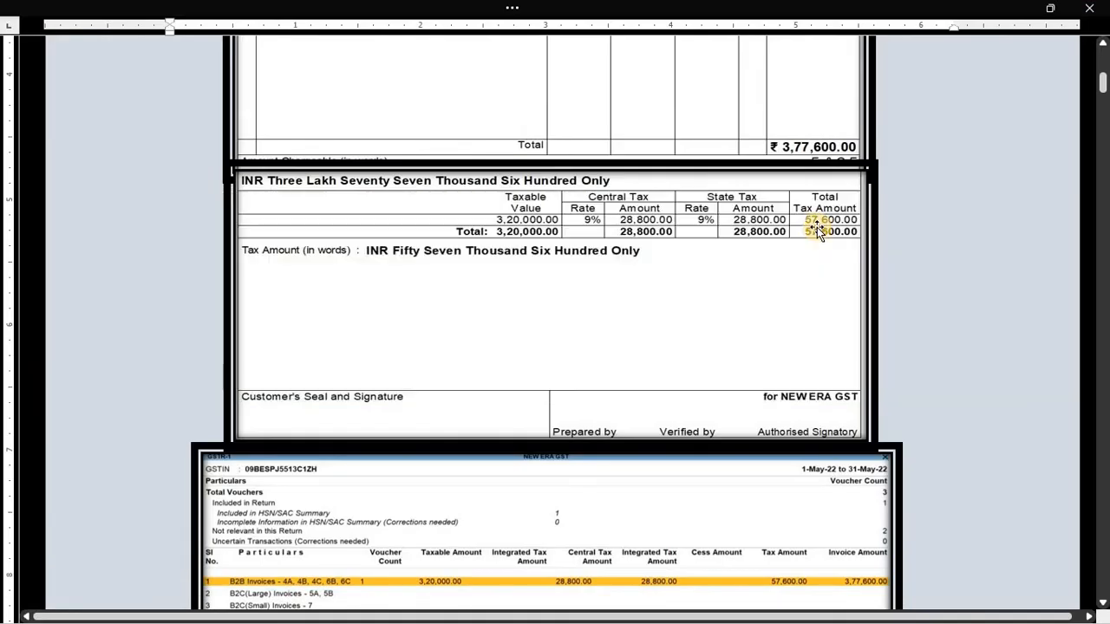
# - Check the 3,20,000.00 Interior Decoration Service amount in Word, then return to the voucher
pyautogui.scroll(10, 763, 230)
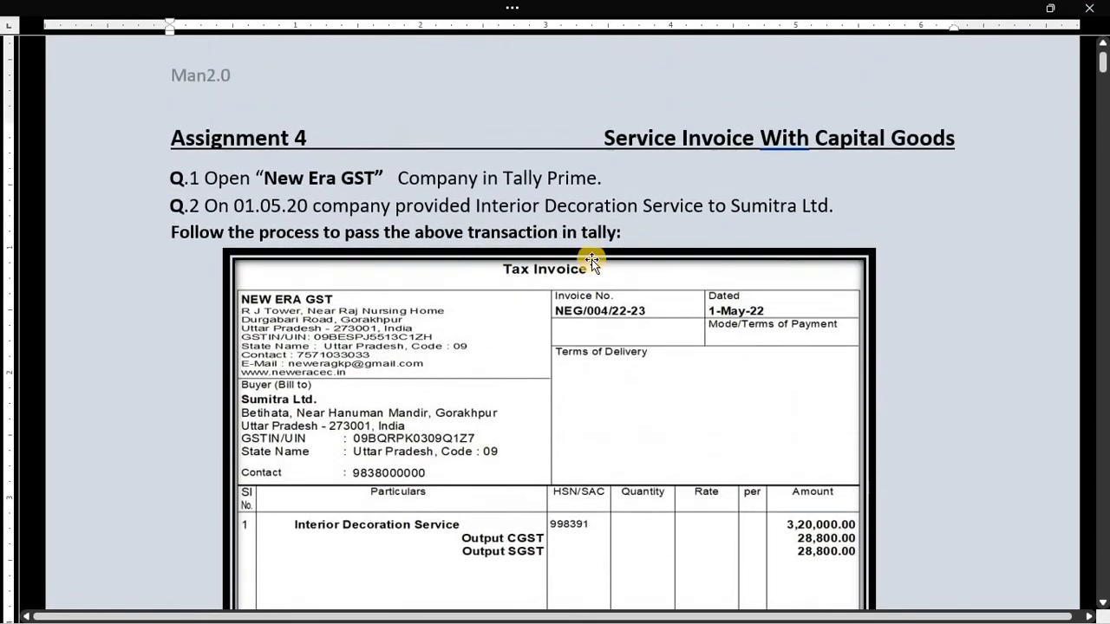
pyautogui.scroll(-3, 591, 259)
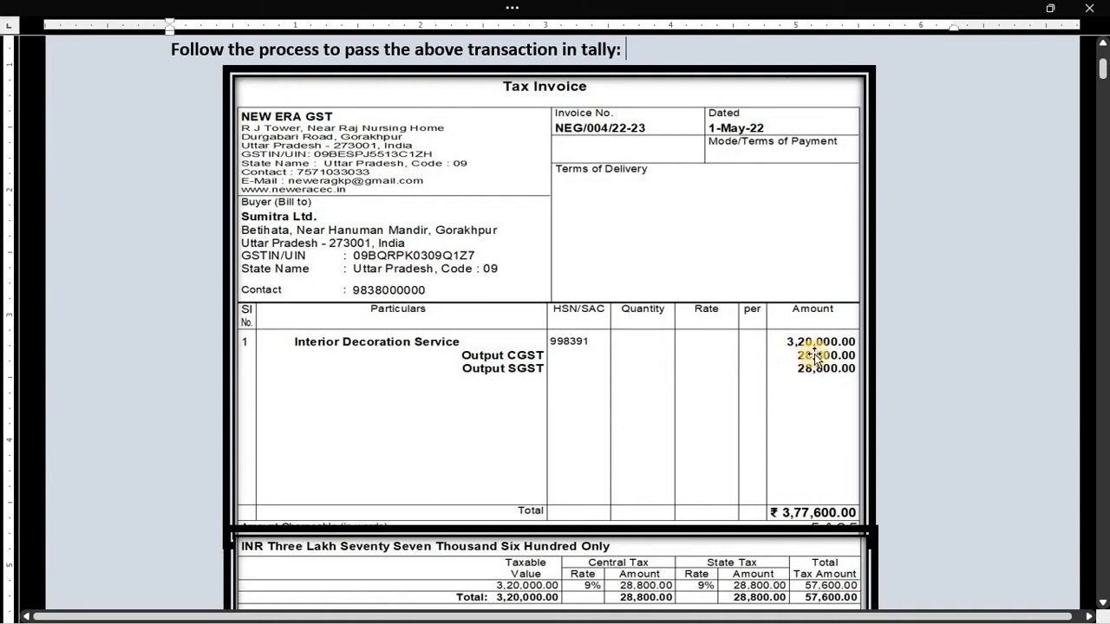
pyautogui.hotkey('alt', 'Tab')
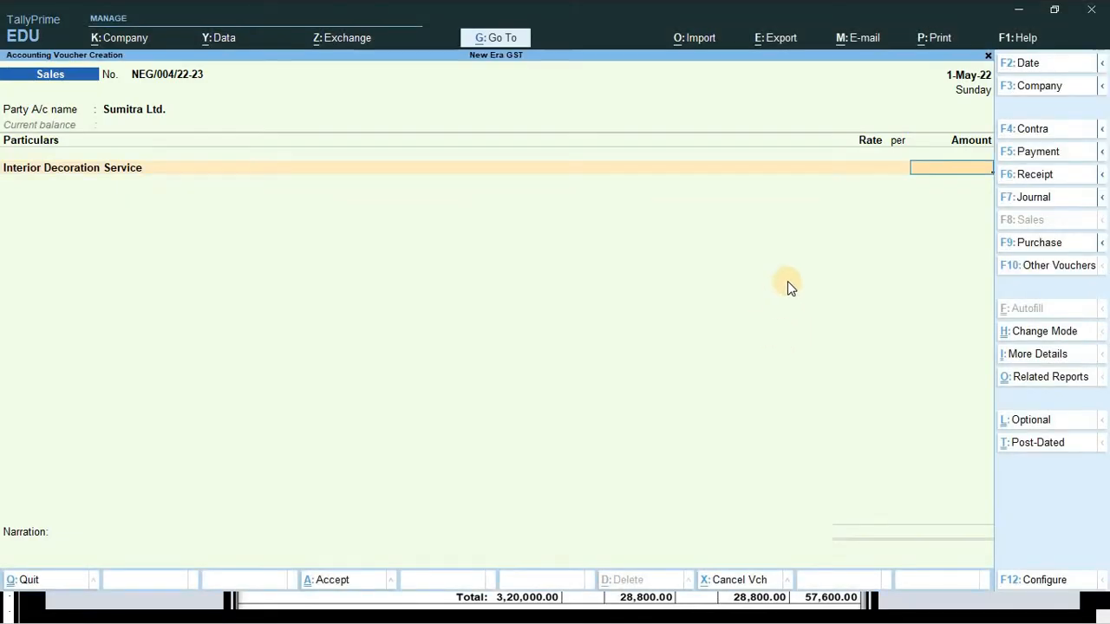
# - Enter 3,20,000 for Interior Decoration Service, leaving tax classification as Not Applicable
pyautogui.write('3,2')
pyautogui.write('0,000')
pyautogui.press('Return')
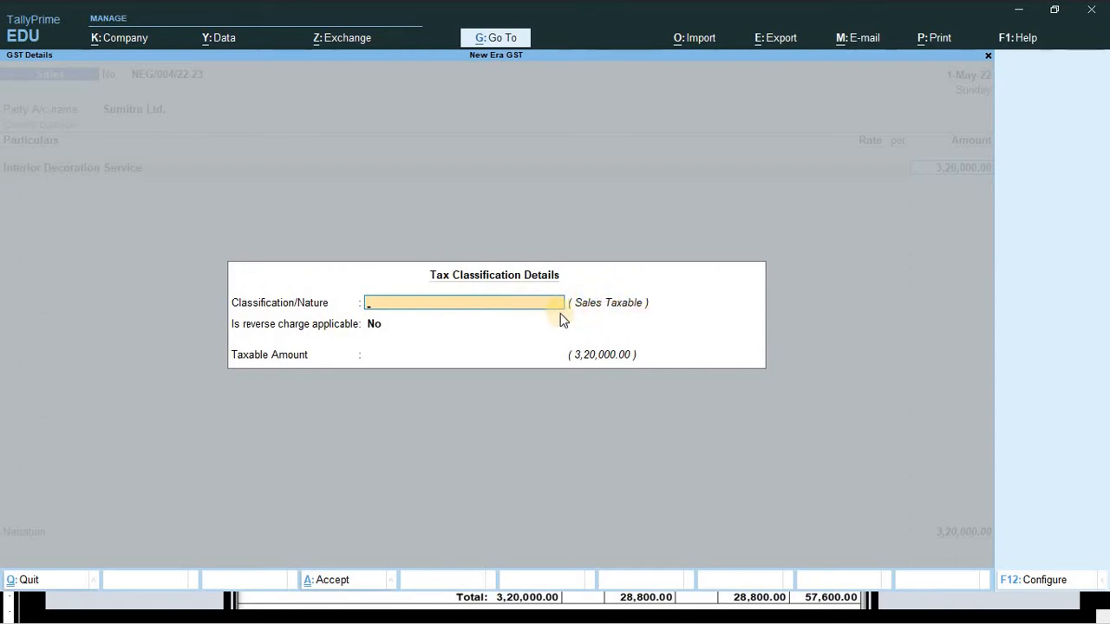
pyautogui.press('Return')
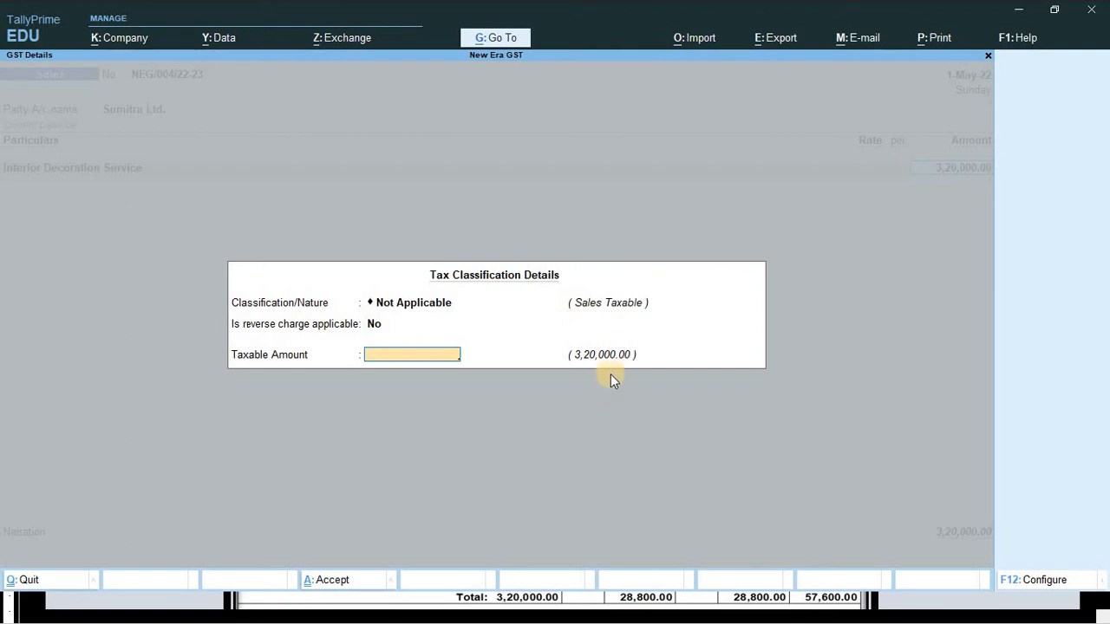
pyautogui.press('Return')
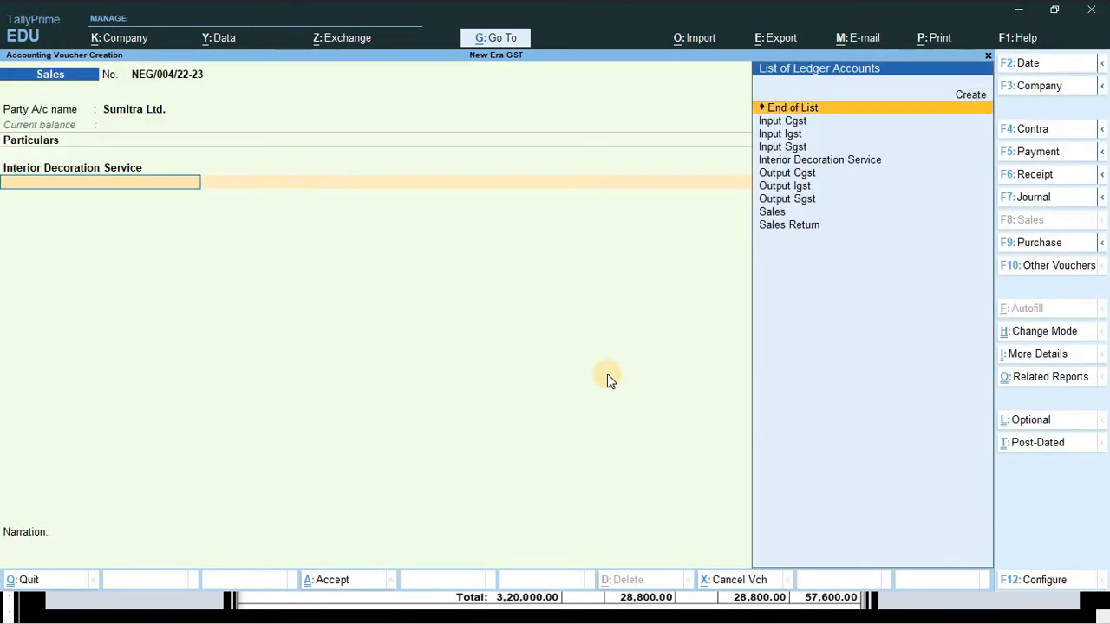
# - Add an Output Cgst line of 28,800.00, dismissing the empty-line warning
pyautogui.press('Down')
pyautogui.press('Down')
pyautogui.press('Down')
pyautogui.press('Down')
pyautogui.press('Down')
pyautogui.press('Return')
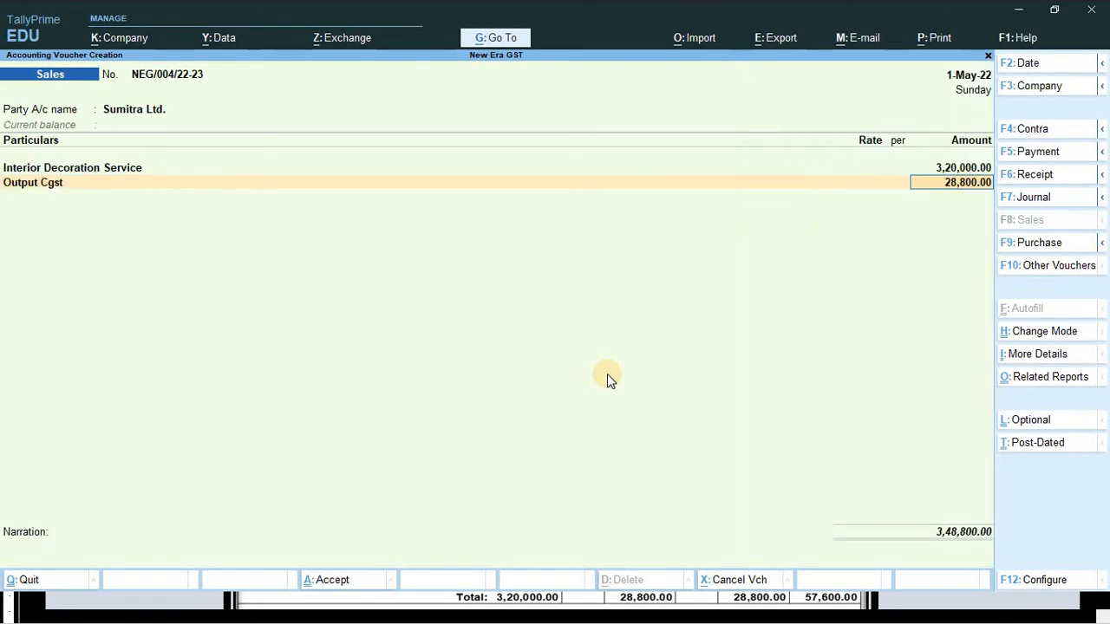
pyautogui.press('Return')
pyautogui.press('Return')
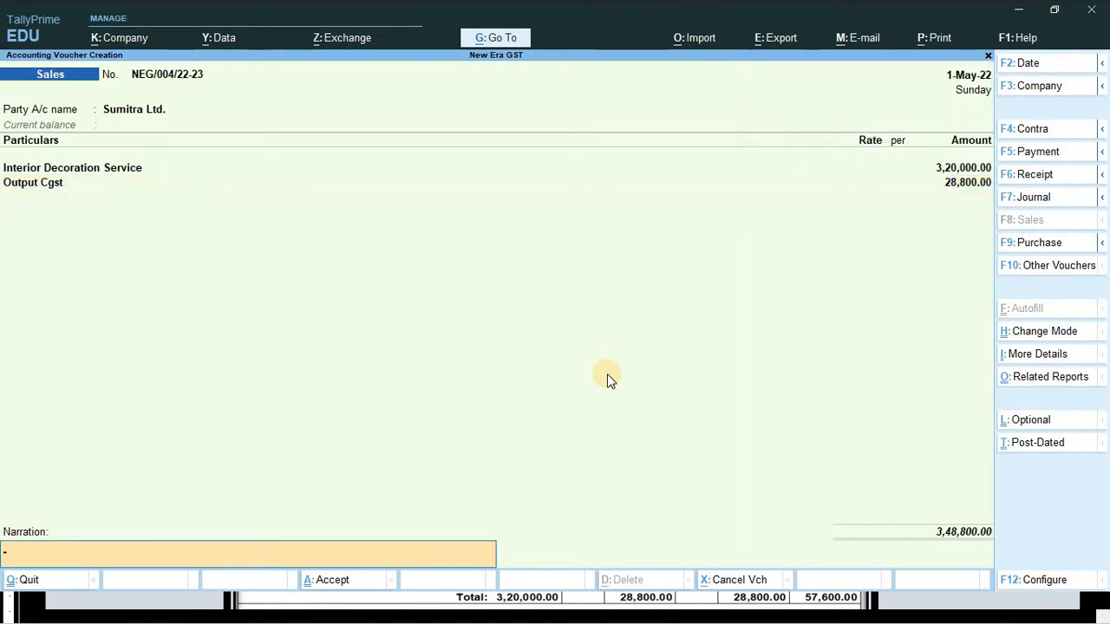
pyautogui.press('Return')
pyautogui.press('Return')
pyautogui.press('BackSpace')
pyautogui.press('BackSpace')
pyautogui.press('BackSpace')
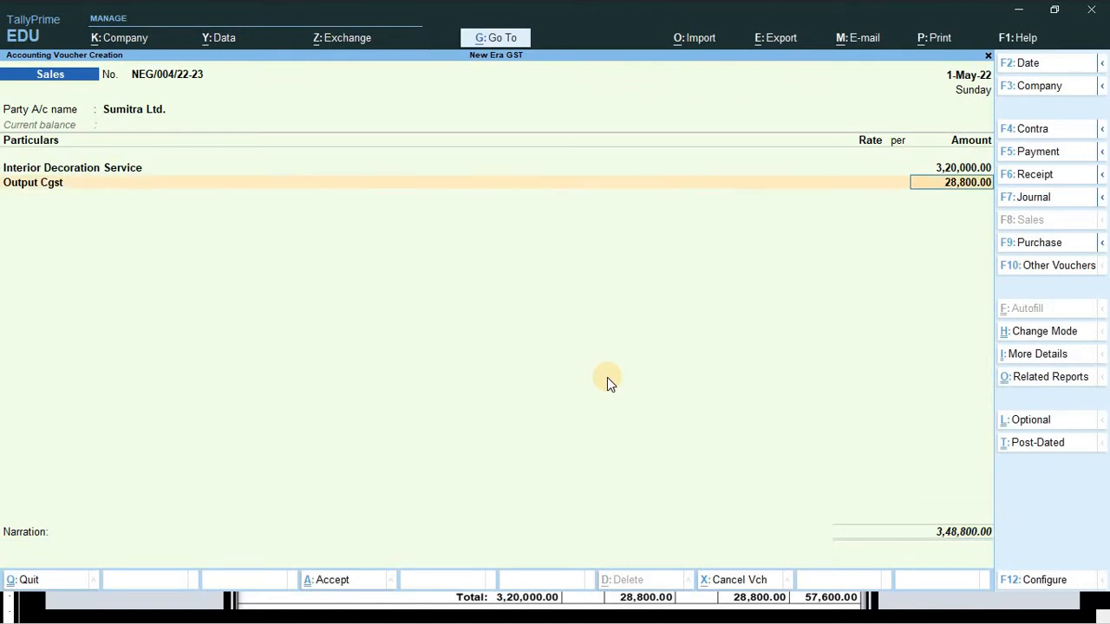
# - Add Output Sgst at 28,800.00 and start a new bill reference in Bill-wise Details
pyautogui.press('Return')
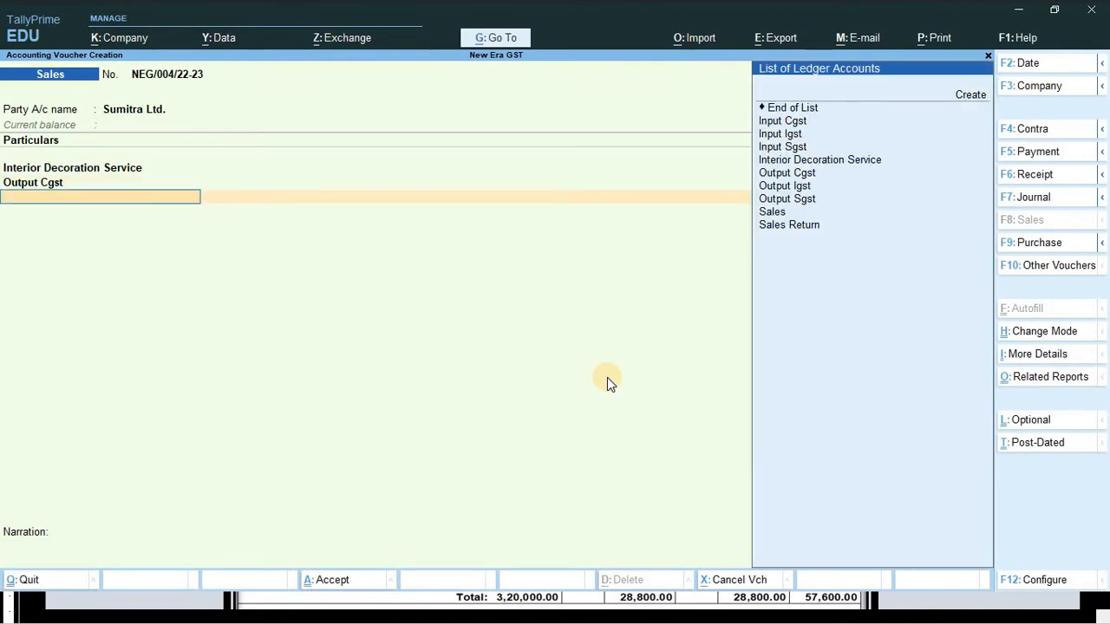
pyautogui.press('Down')
pyautogui.press('Down')
pyautogui.press('Down')
pyautogui.press('Down')
pyautogui.press('Down')
pyautogui.press('Down')
pyautogui.press('Down')
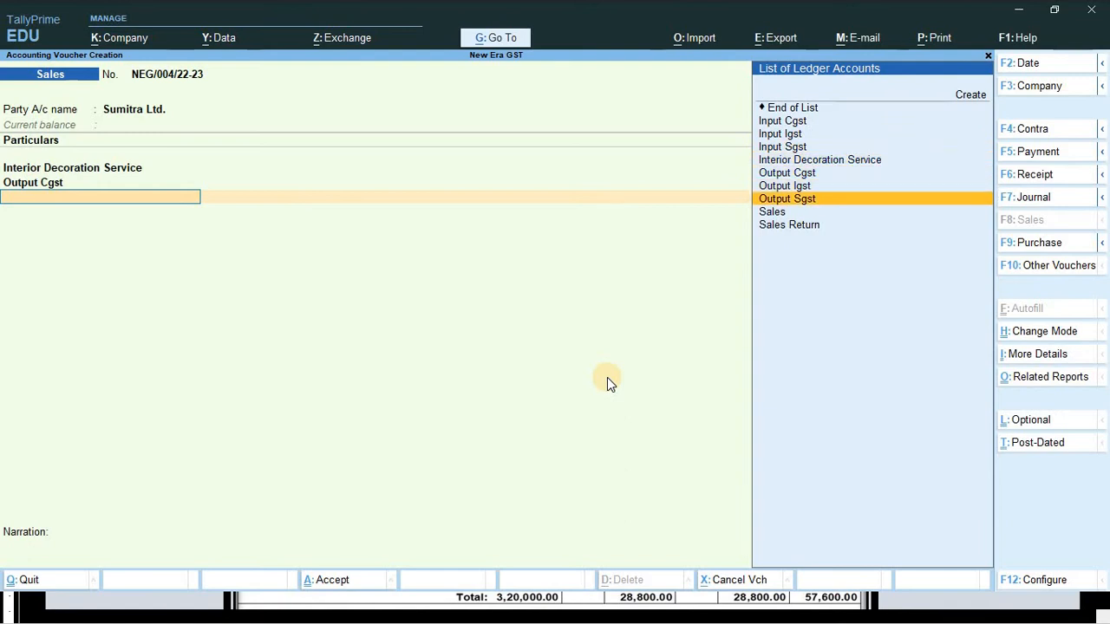
pyautogui.press('Return')
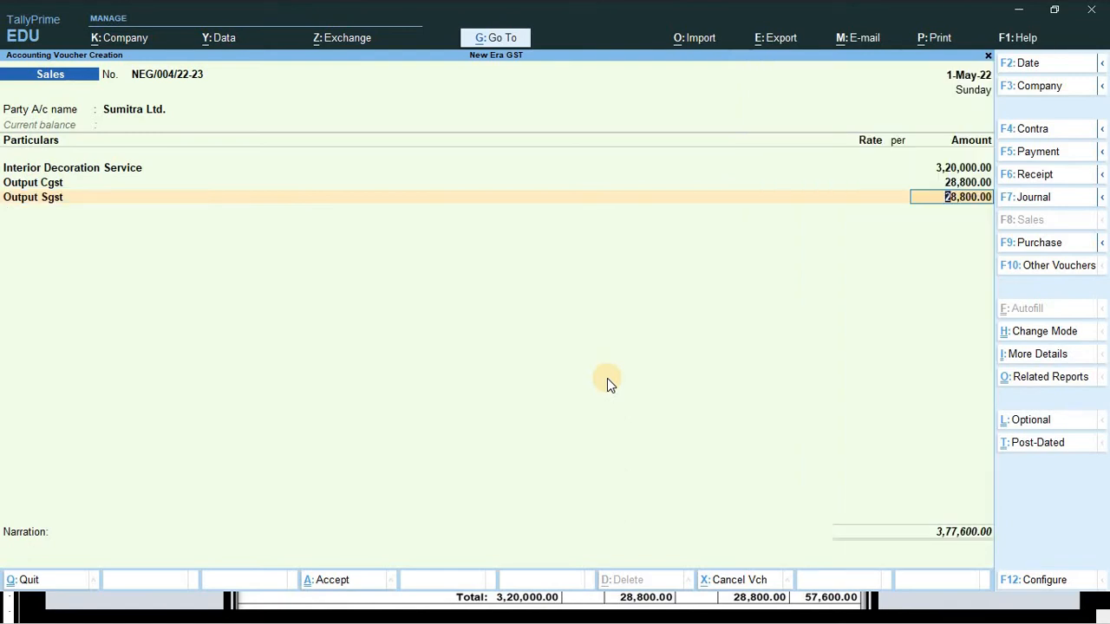
pyautogui.press('Return')
pyautogui.press('Return')
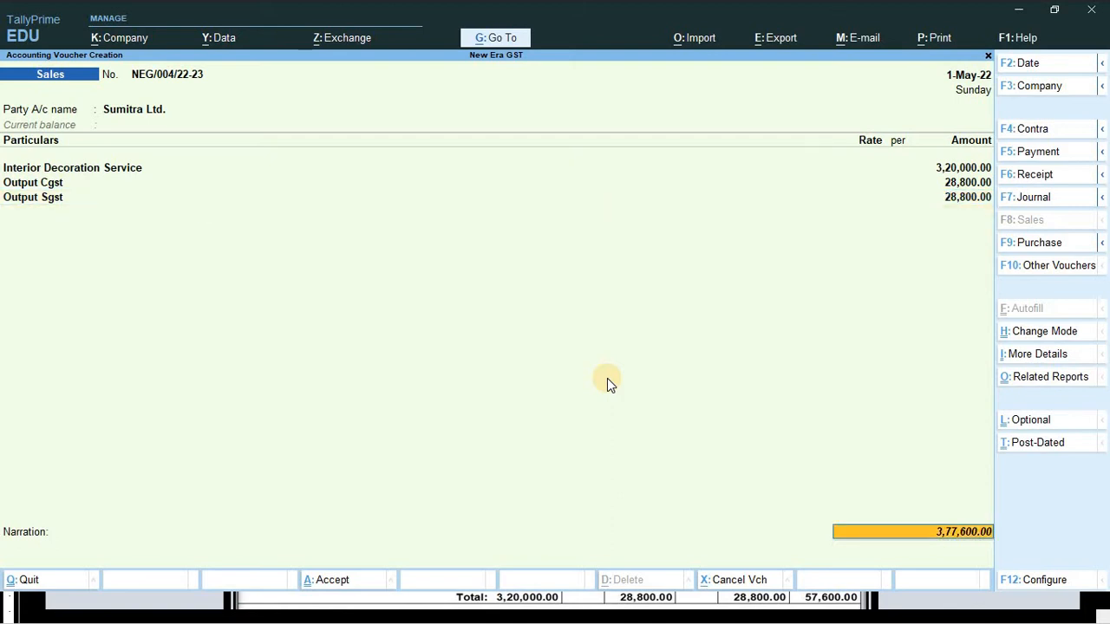
pyautogui.press('Return')
pyautogui.press('Return')
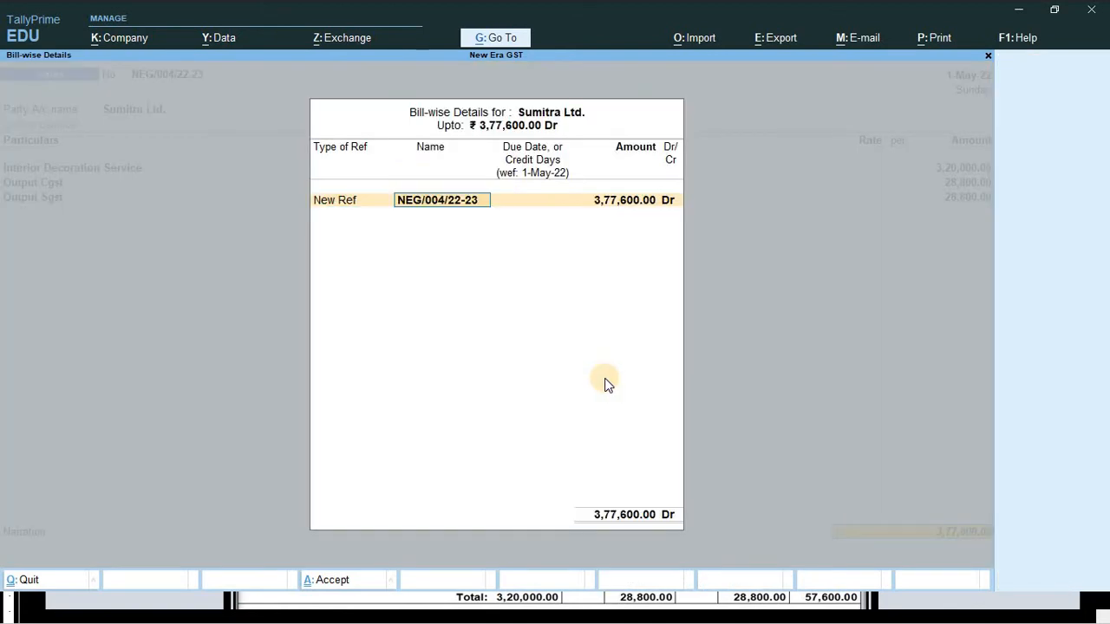
pyautogui.press('Return')
pyautogui.press('Return')
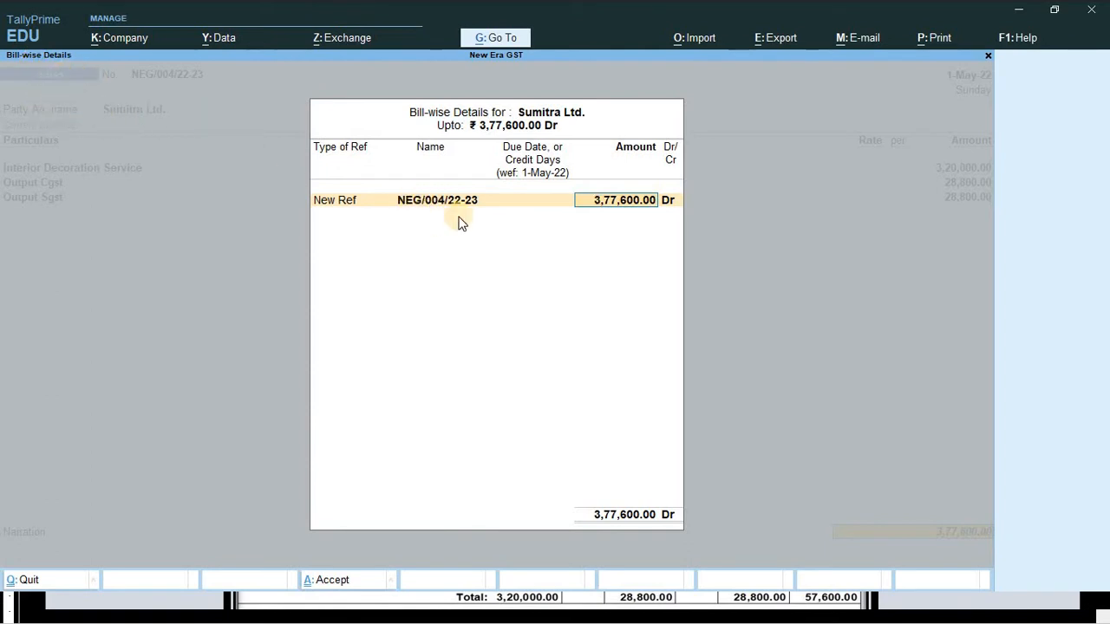
# - Confirm bill reference NEG/004/22-23 for 3,77,600.00 Dr and type narration 'being service sold'
pyautogui.hotkey('alt', 'Tab')
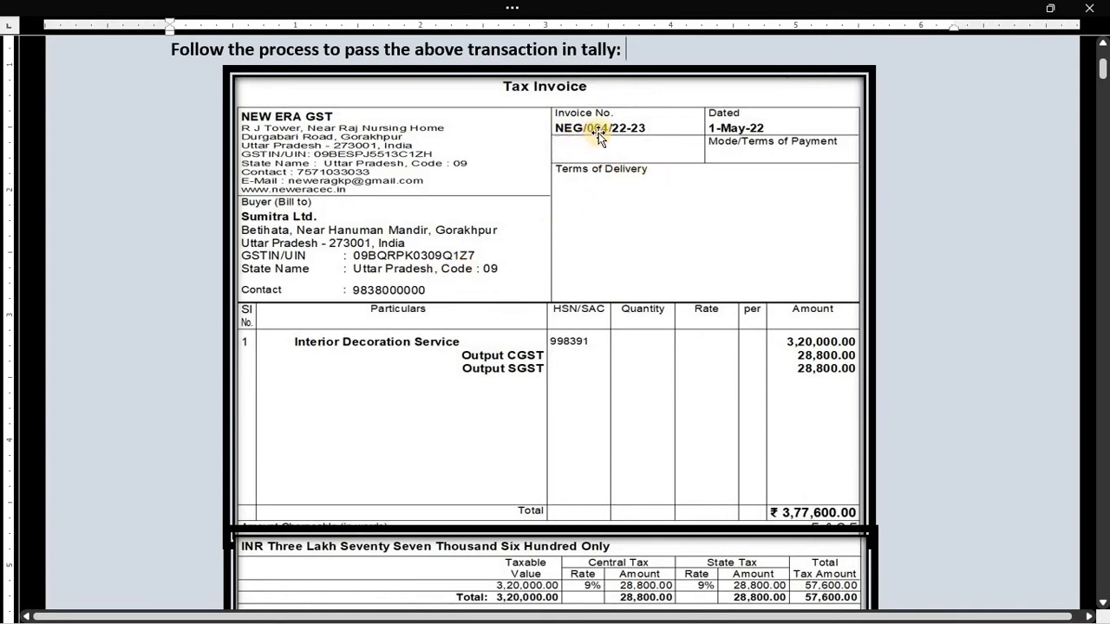
pyautogui.hotkey('alt', 'Tab')
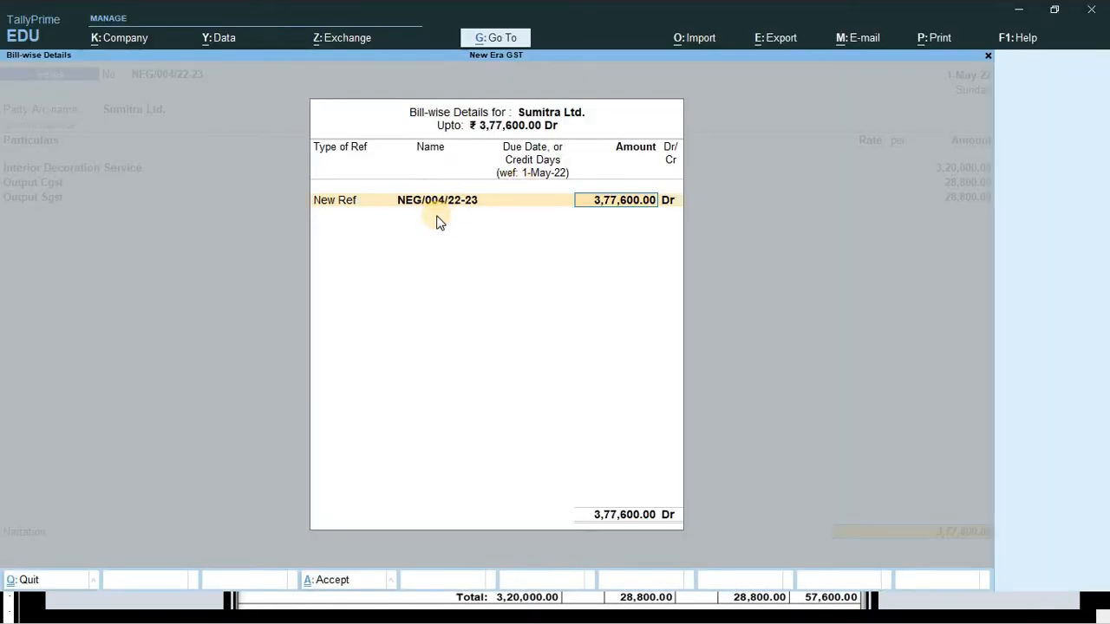
pyautogui.press('Return')
pyautogui.press('Return')
pyautogui.write('b')
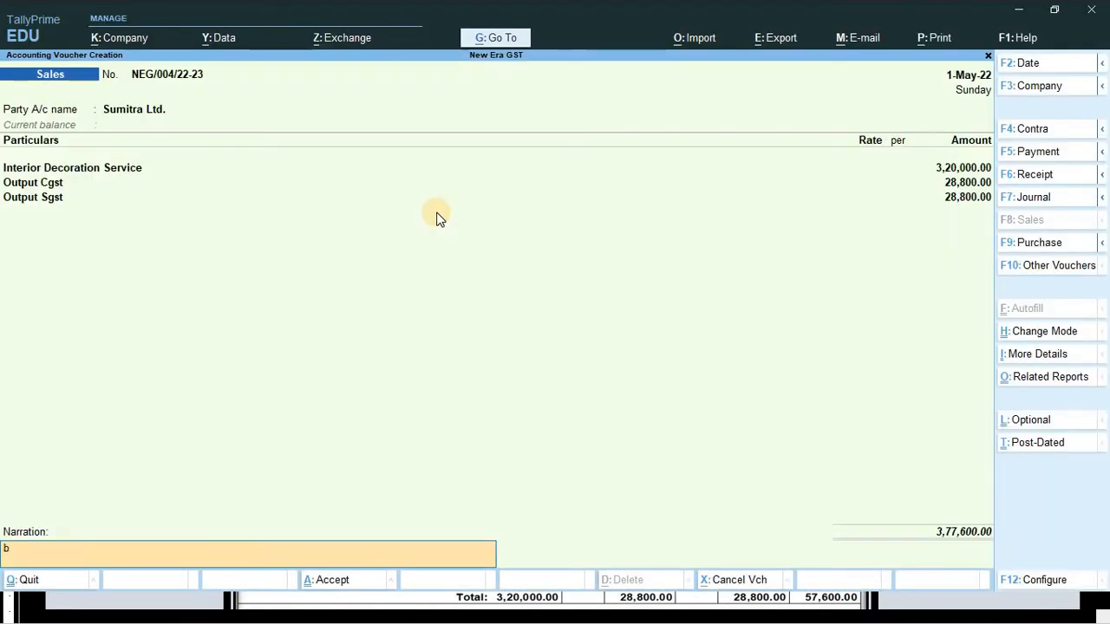
pyautogui.write('eing service sold')
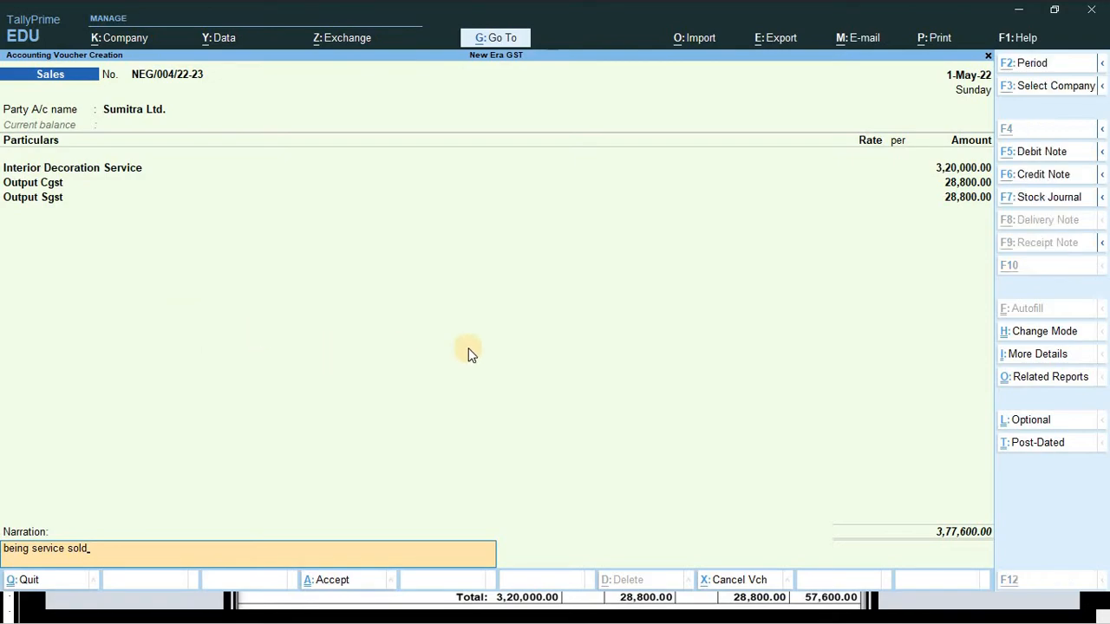
# - Cross-check the voucher against the Word invoice, then preview its ₹3,77,600.00 tax invoice
pyautogui.hotkey('alt', 'Tab')
pyautogui.scroll(-4, 548, 371)
pyautogui.scroll(4, 546, 371)
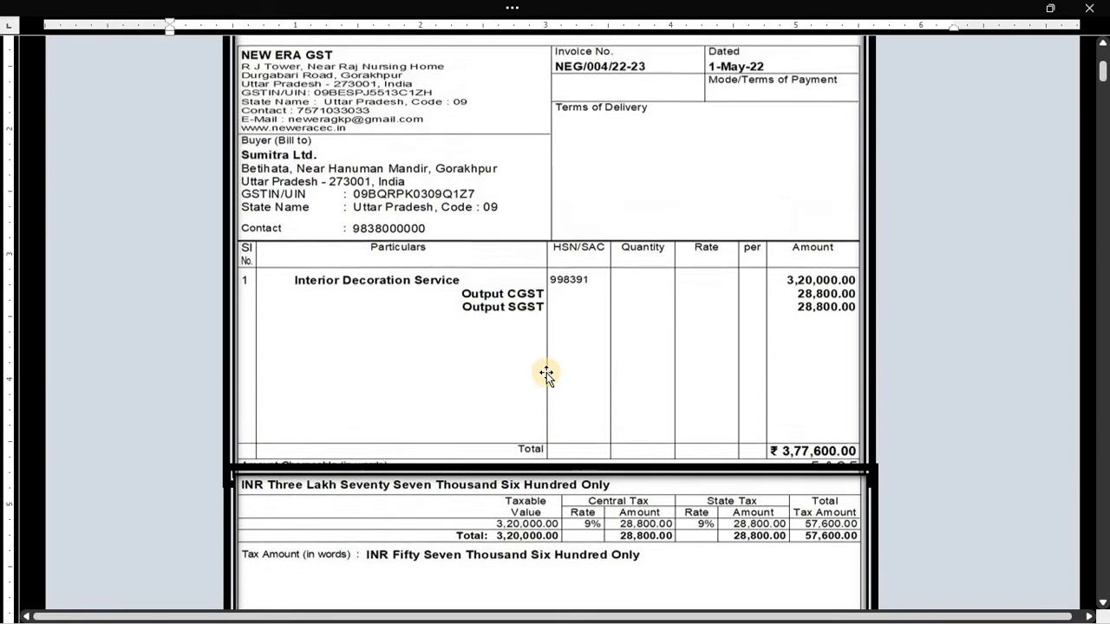
pyautogui.hotkey('alt', 'Tab')
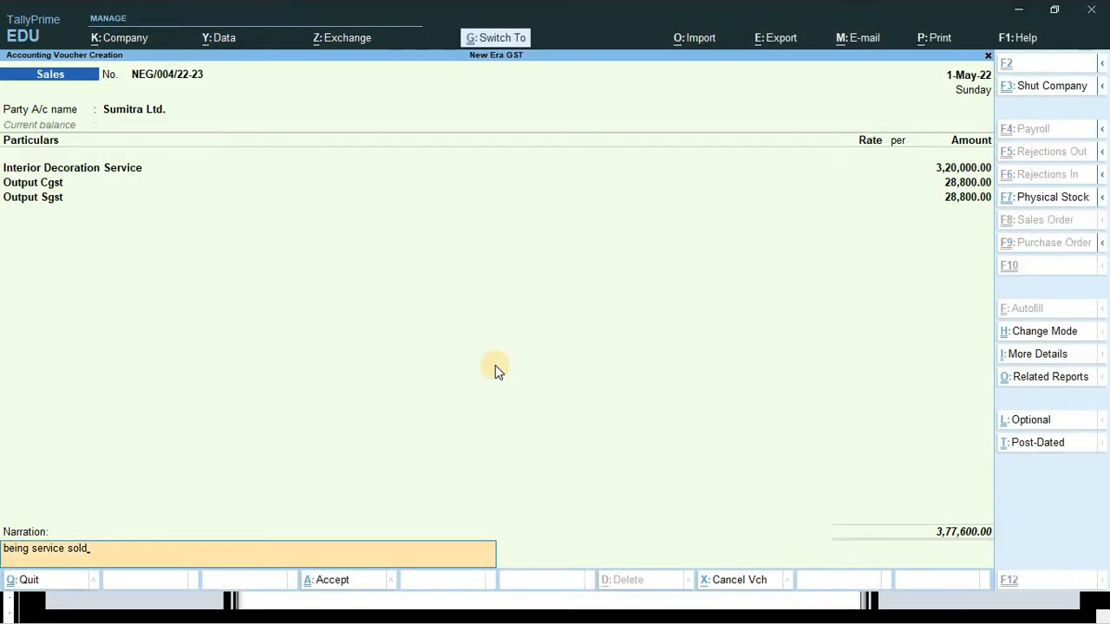
pyautogui.hotkey('alt', 'p')
pyautogui.click(495, 367)
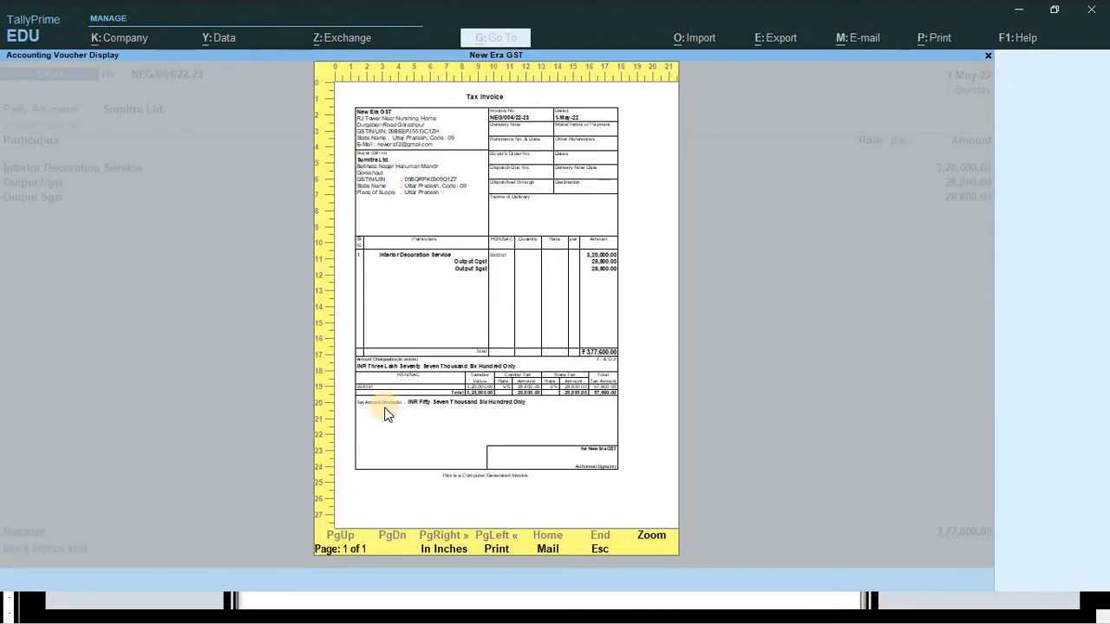
# - Enlarge the tax invoice preview and scroll through it to verify against the original
pyautogui.click(385, 402)
pyautogui.scroll(-2, 116, 396)
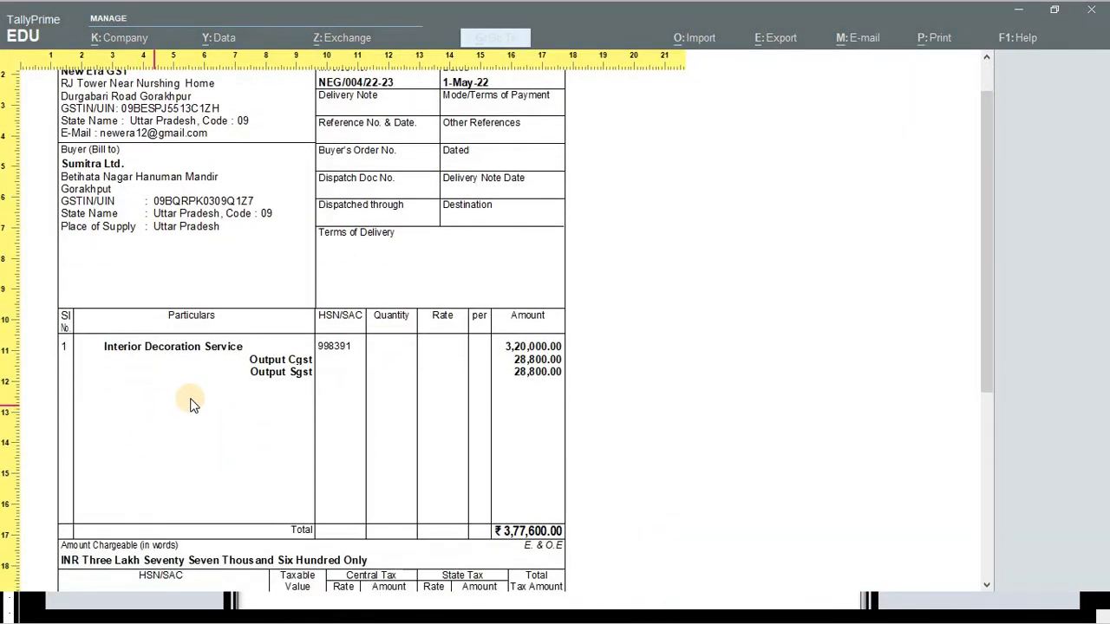
pyautogui.scroll(3, 217, 278)
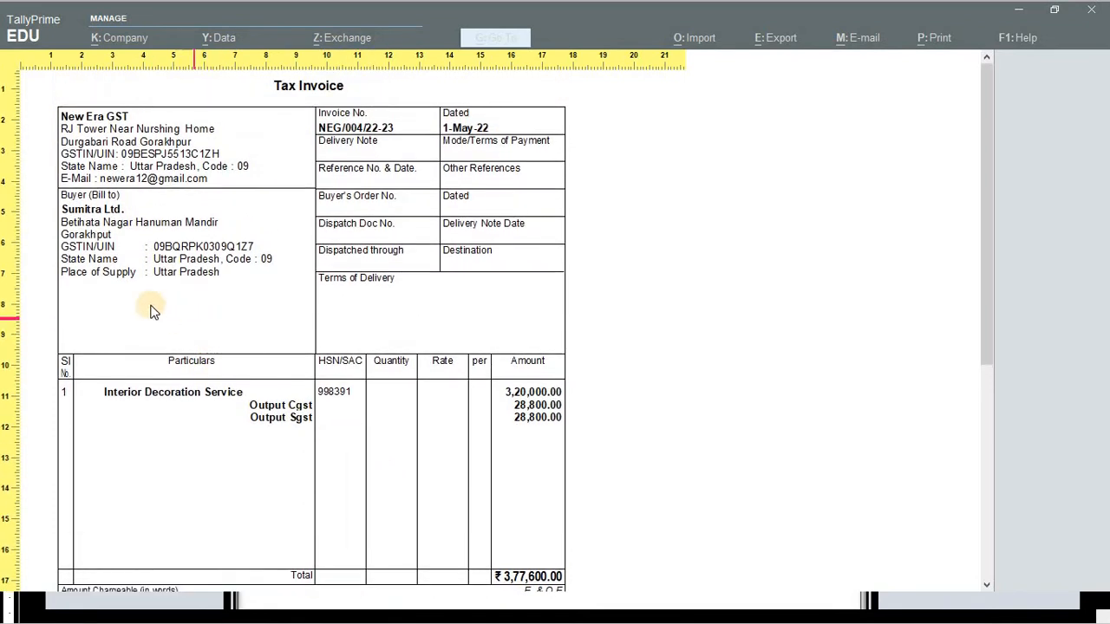
pyautogui.scroll(-2, 139, 312)
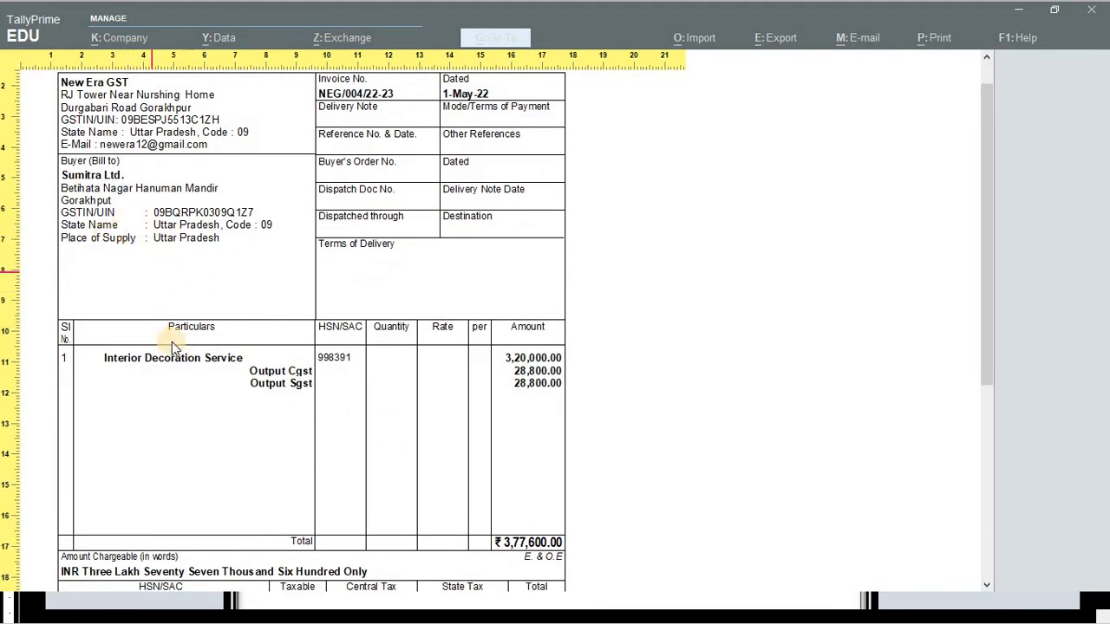
pyautogui.scroll(-2, 430, 457)
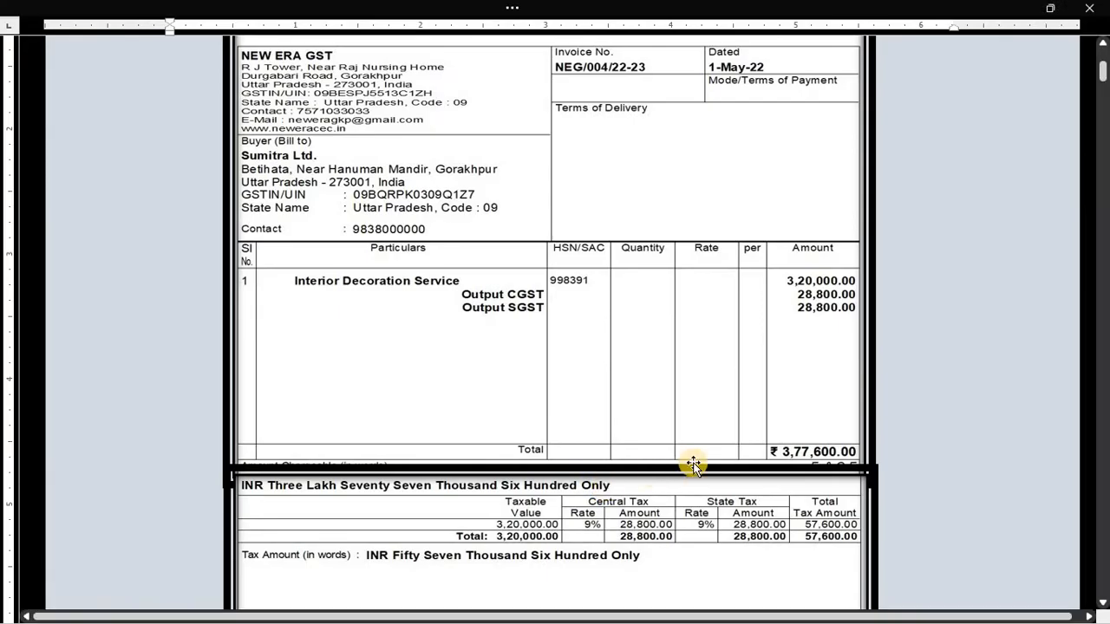
pyautogui.scroll(-3, 694, 463)
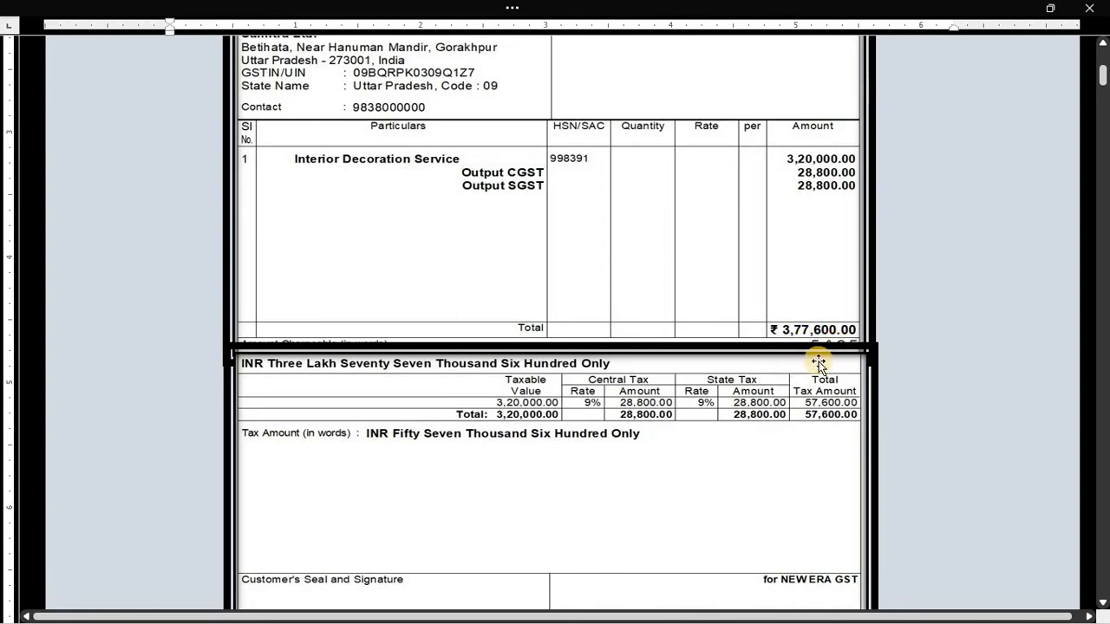
pyautogui.scroll(-1, 543, 507)
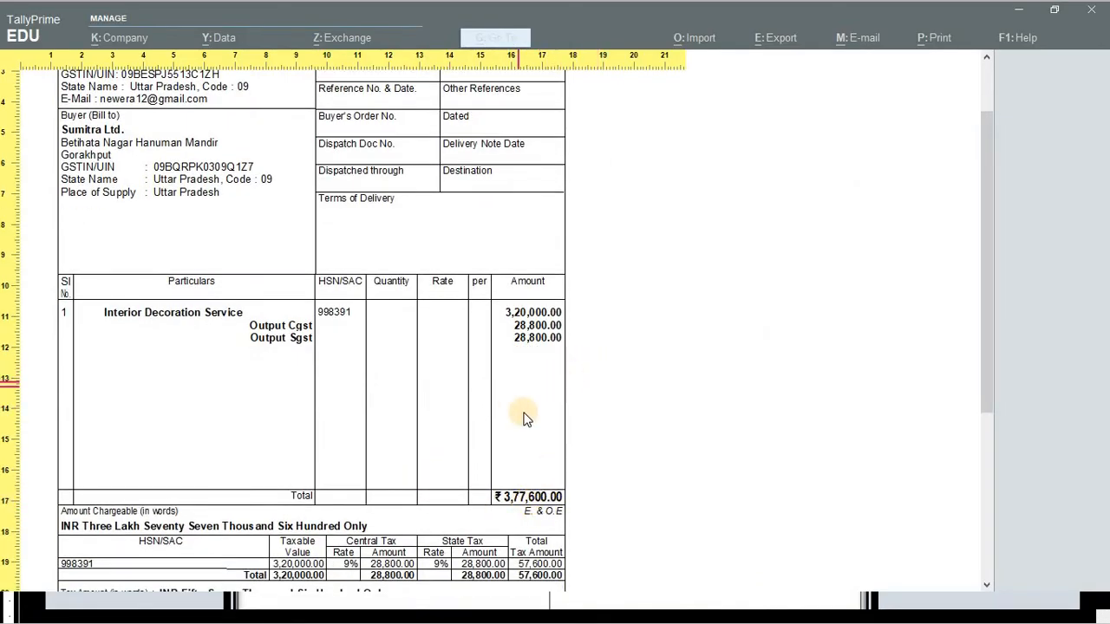
pyautogui.scroll(-4, 437, 404)
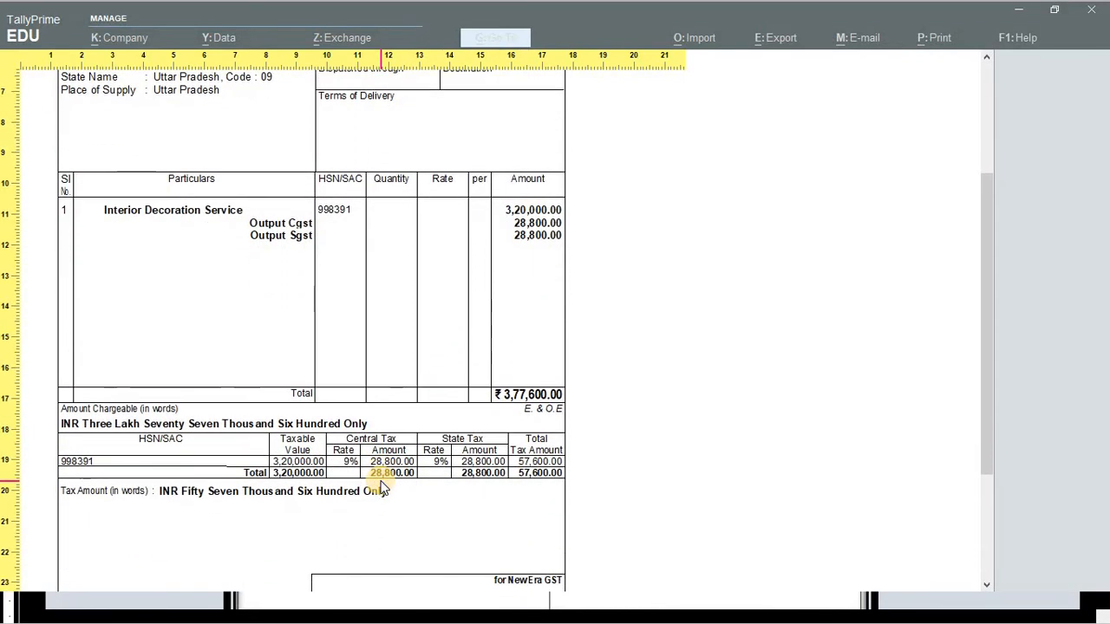
# - Close the preview and save the Sumitra Ltd. sales voucher NEG/004/22-23
pyautogui.press('Escape')
pyautogui.press('Escape')
pyautogui.press('Escape')
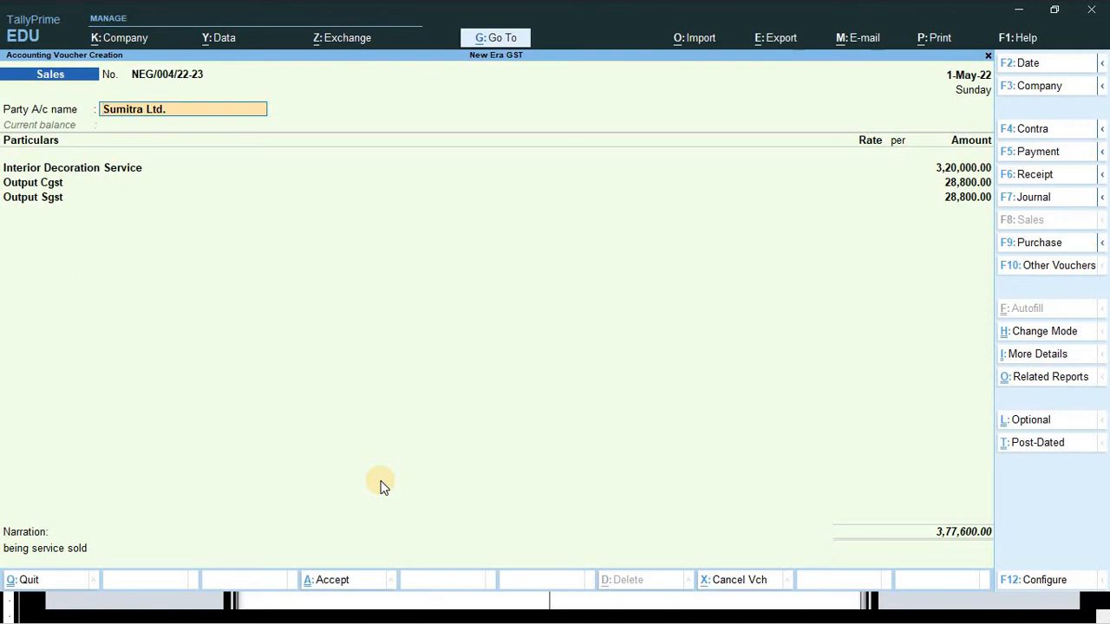
pyautogui.press('ctrl')
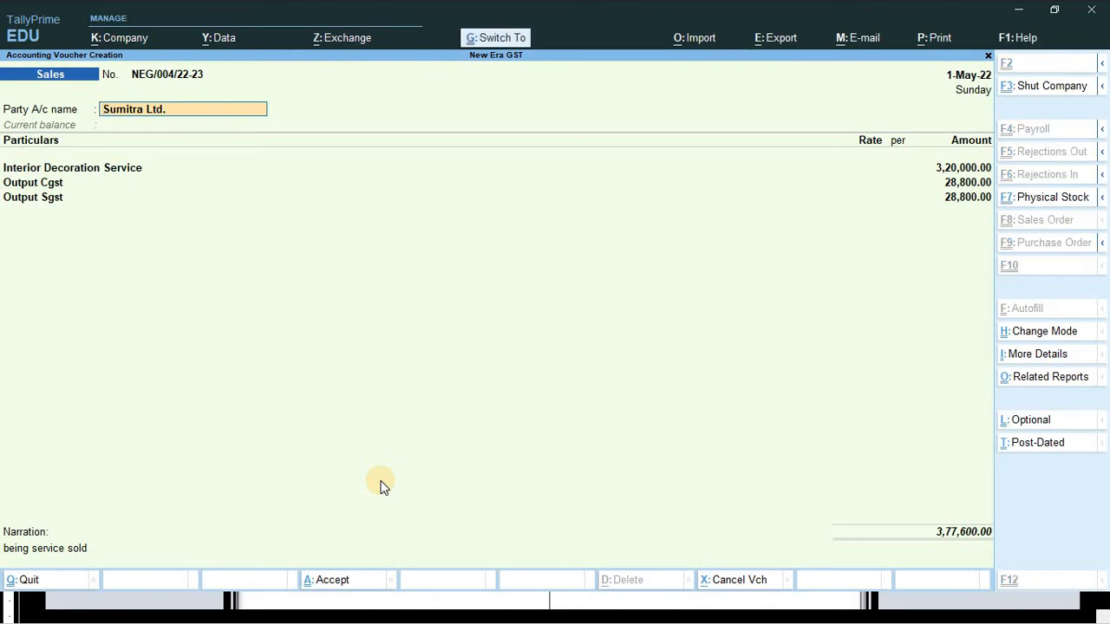
pyautogui.hotkey('ctrl', 'a')
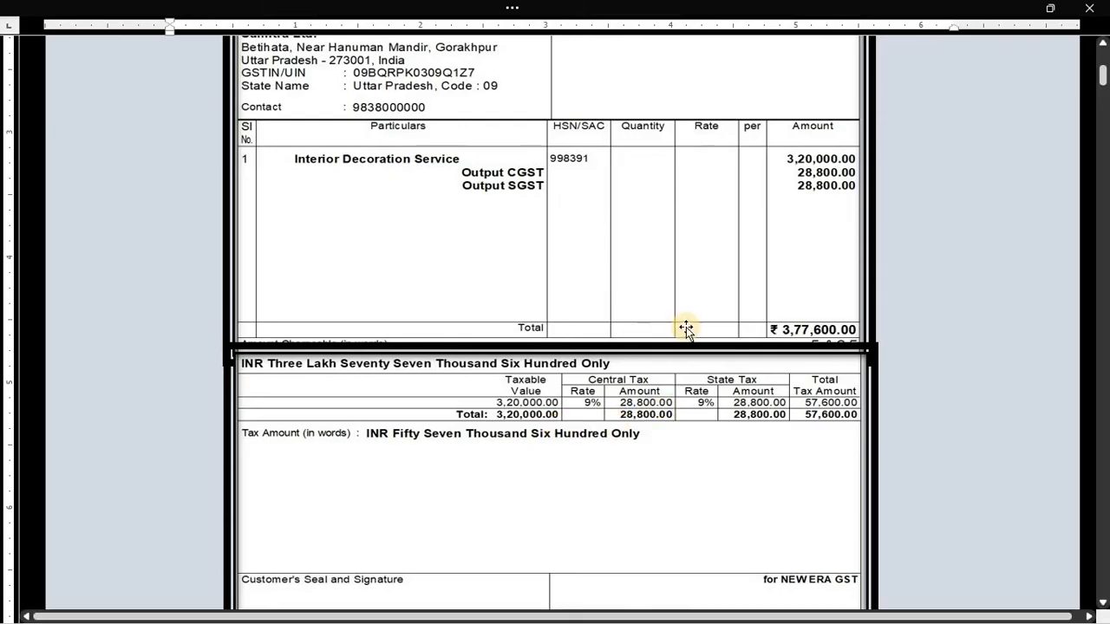
# - Scroll the Word assignment to the GSTR-1 screenshot showing one B2B invoice of 3,77,600.00
pyautogui.scroll(6, 685, 327)
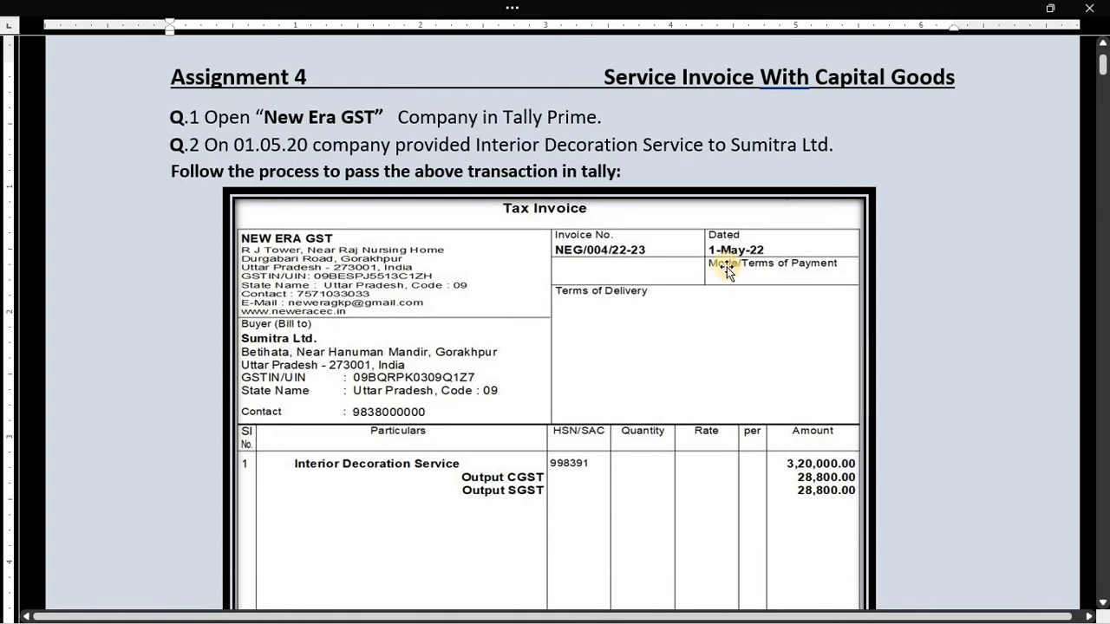
pyautogui.scroll(-11, 644, 376)
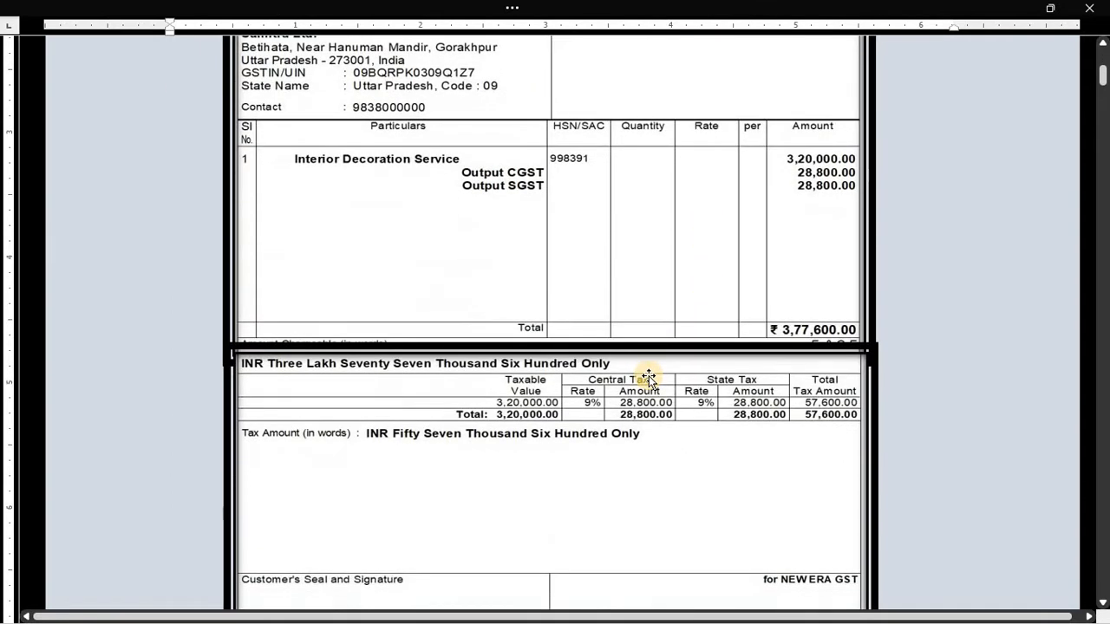
pyautogui.scroll(-4, 532, 399)
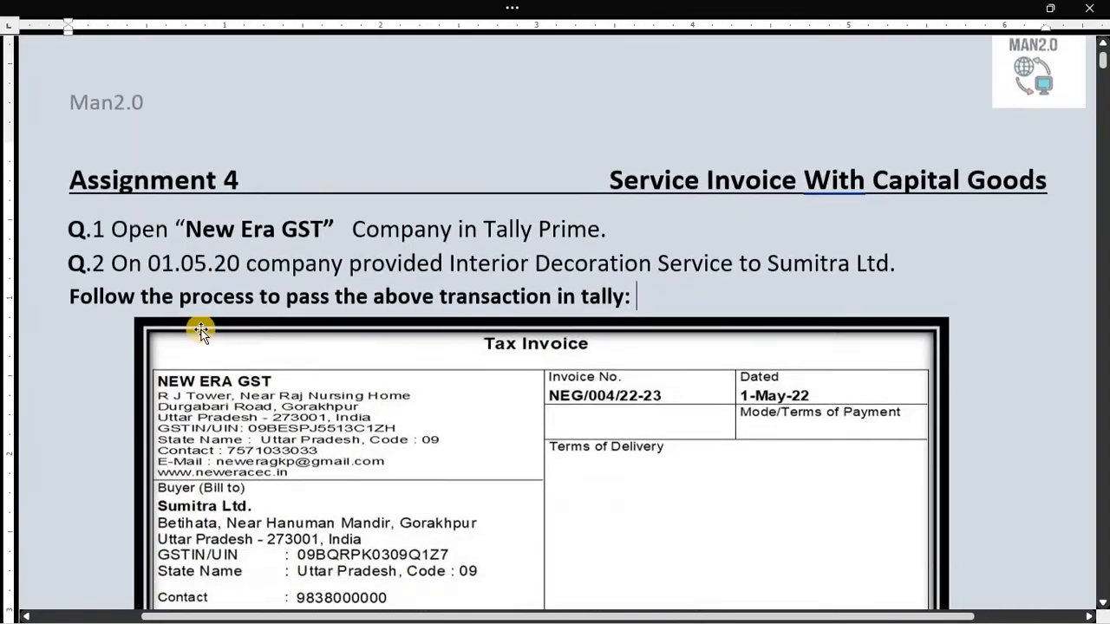
pyautogui.scroll(-2, 319, 314)
pyautogui.scroll(-10, 319, 312)
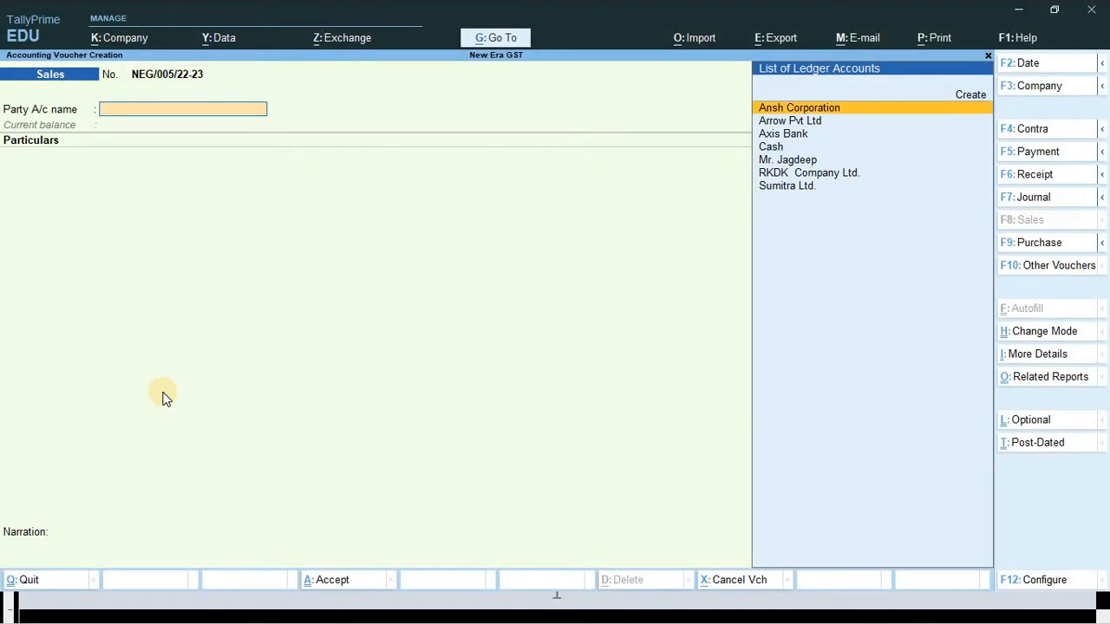
# - Quit the voucher and open GSTR-1 under Display More Reports > GST Reports
pyautogui.press('Escape')
pyautogui.press('Return')
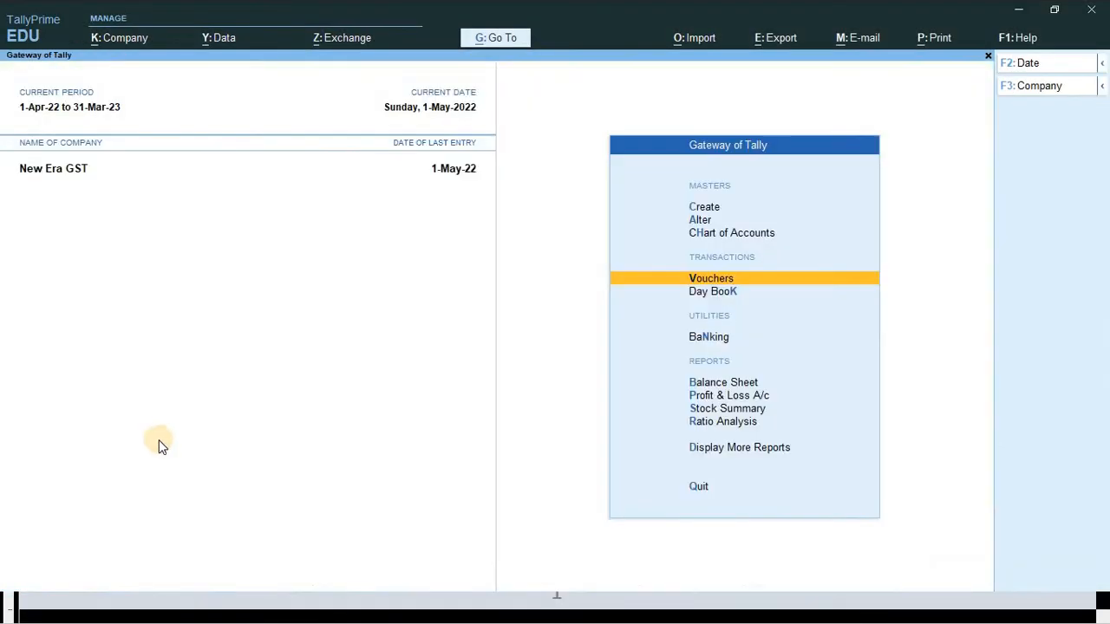
pyautogui.press('Escape')
pyautogui.press('Escape')
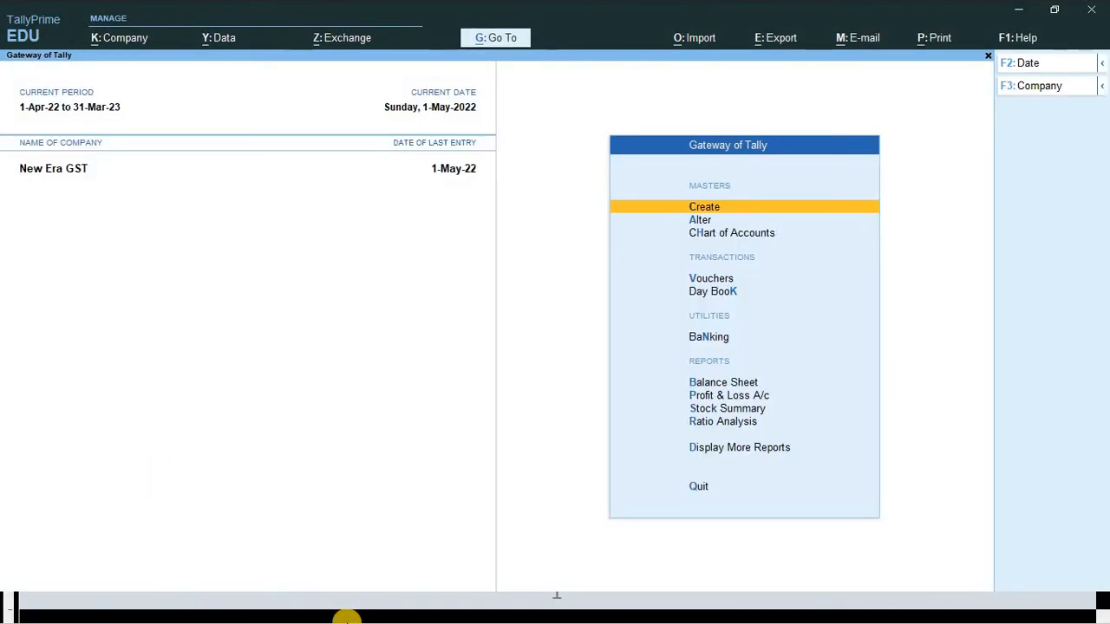
pyautogui.press('Down')
pyautogui.press('Down')
pyautogui.press('Down')
pyautogui.press('Down')
pyautogui.press('Down')
pyautogui.press('Down')
pyautogui.press('Down')
pyautogui.press('Down')
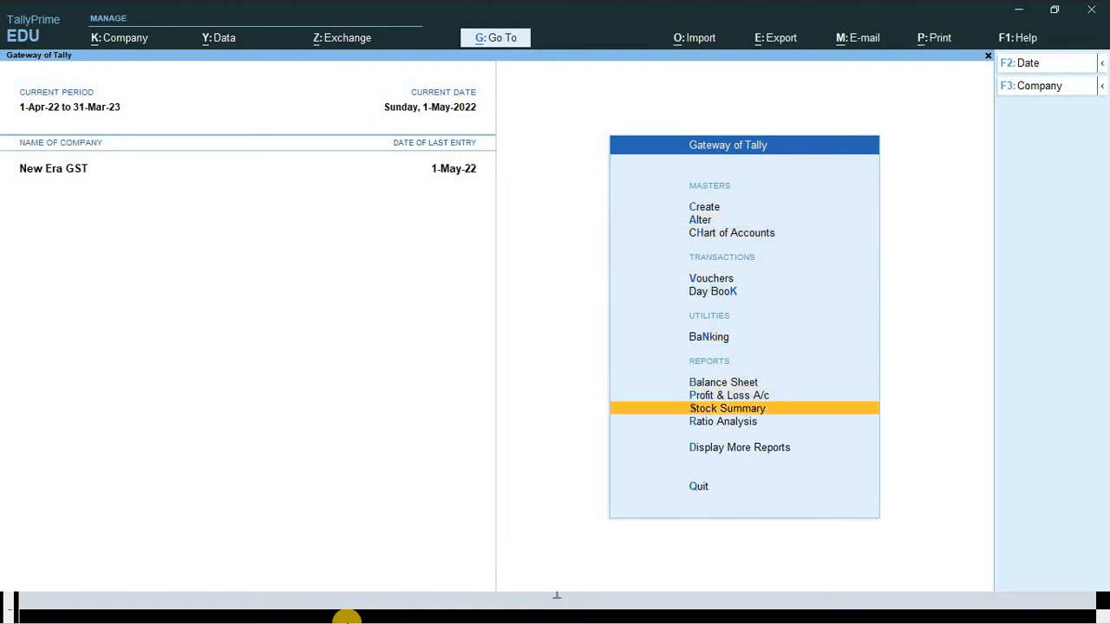
pyautogui.press('Down')
pyautogui.press('Down')
pyautogui.press('Return')
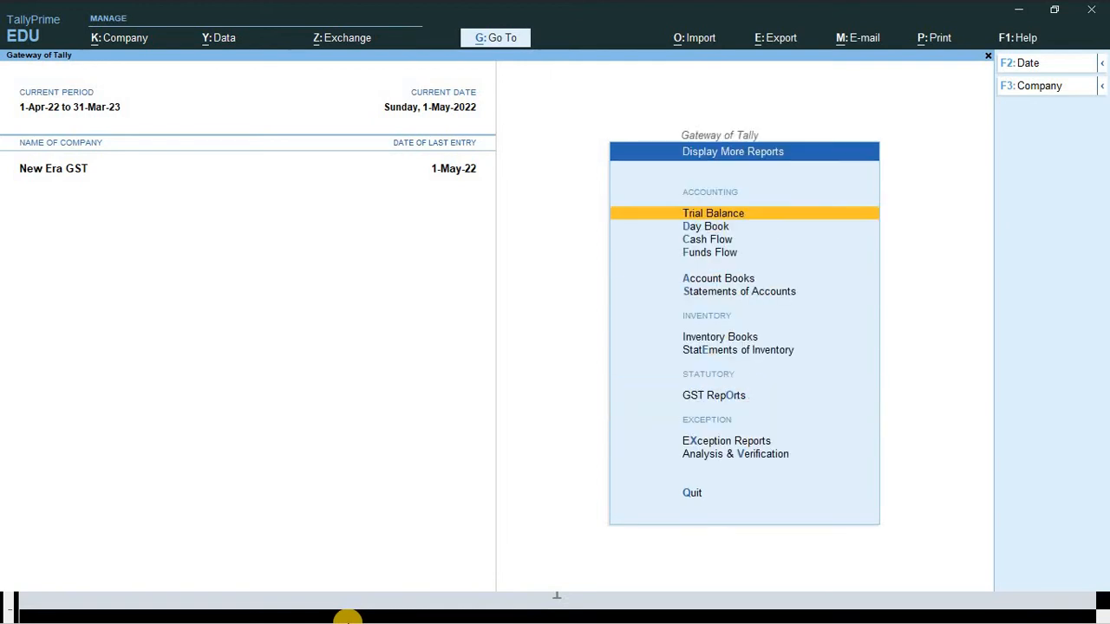
pyautogui.press('Down')
pyautogui.press('Down')
pyautogui.press('Down')
pyautogui.press('Down')
pyautogui.press('Down')
pyautogui.press('Down')
pyautogui.press('Down')
pyautogui.press('Down')
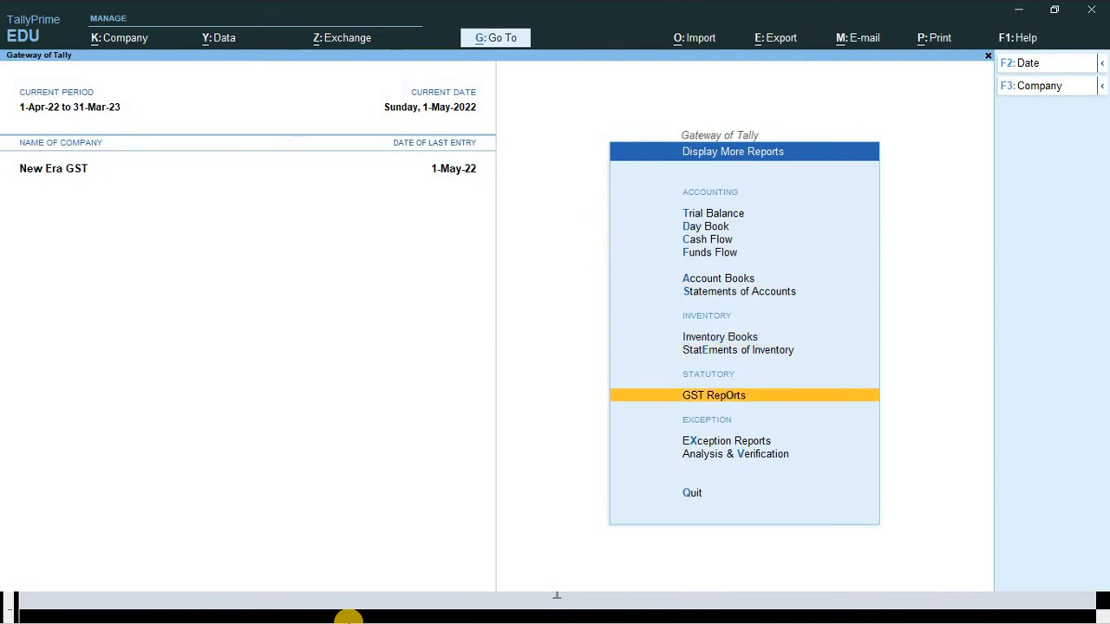
pyautogui.press('Return')
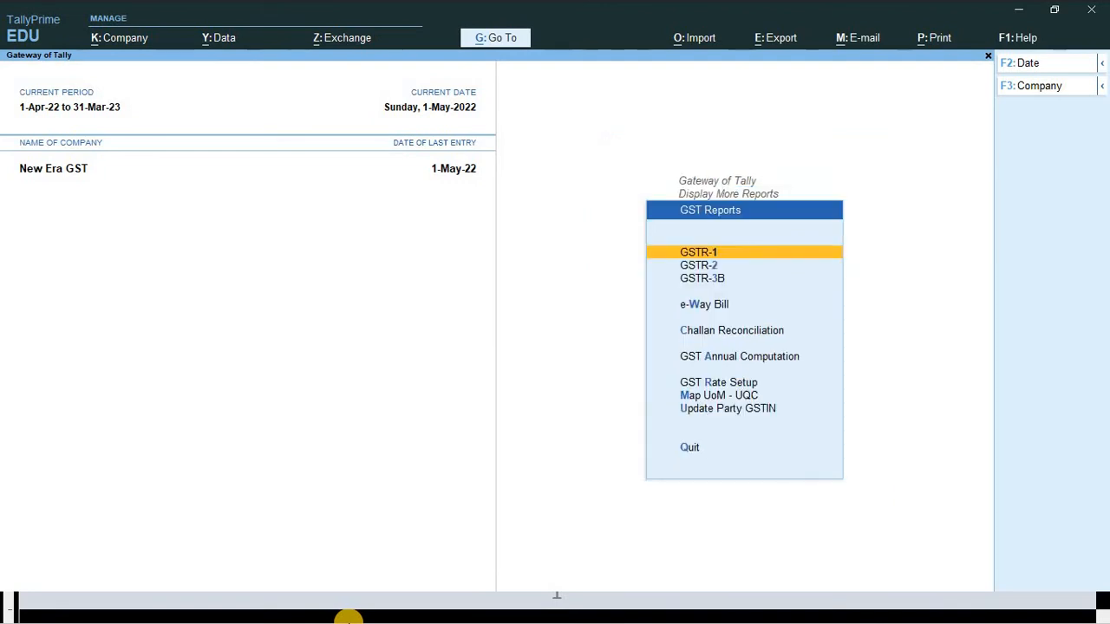
pyautogui.press('Return')
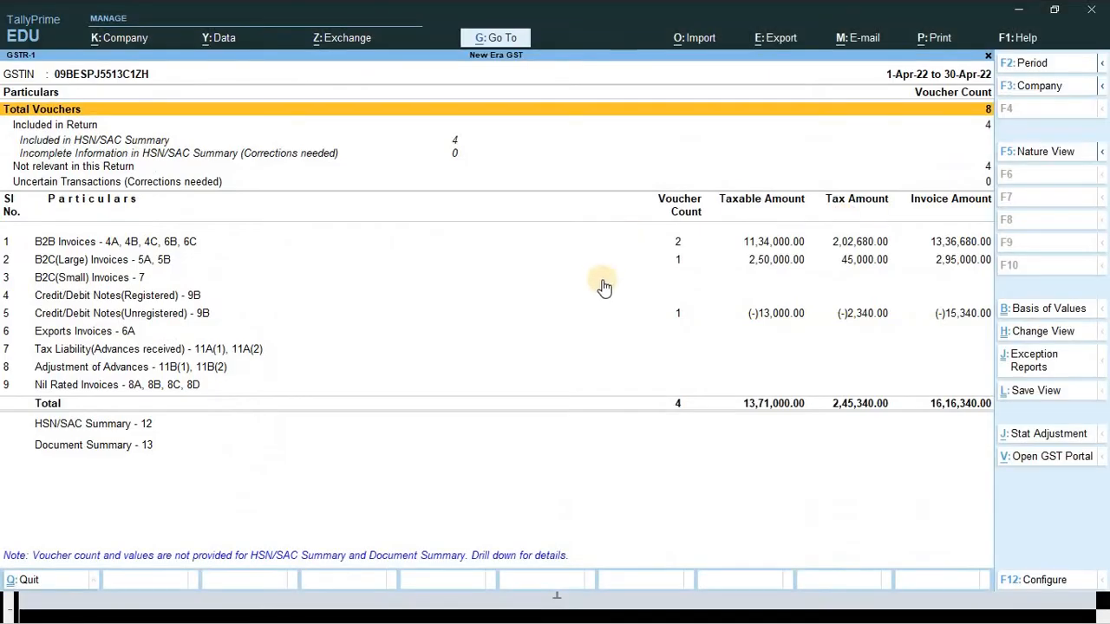
# - Set the GSTR-1 report period from 1-5-2022 to 31-5-2022
pyautogui.press('F2')
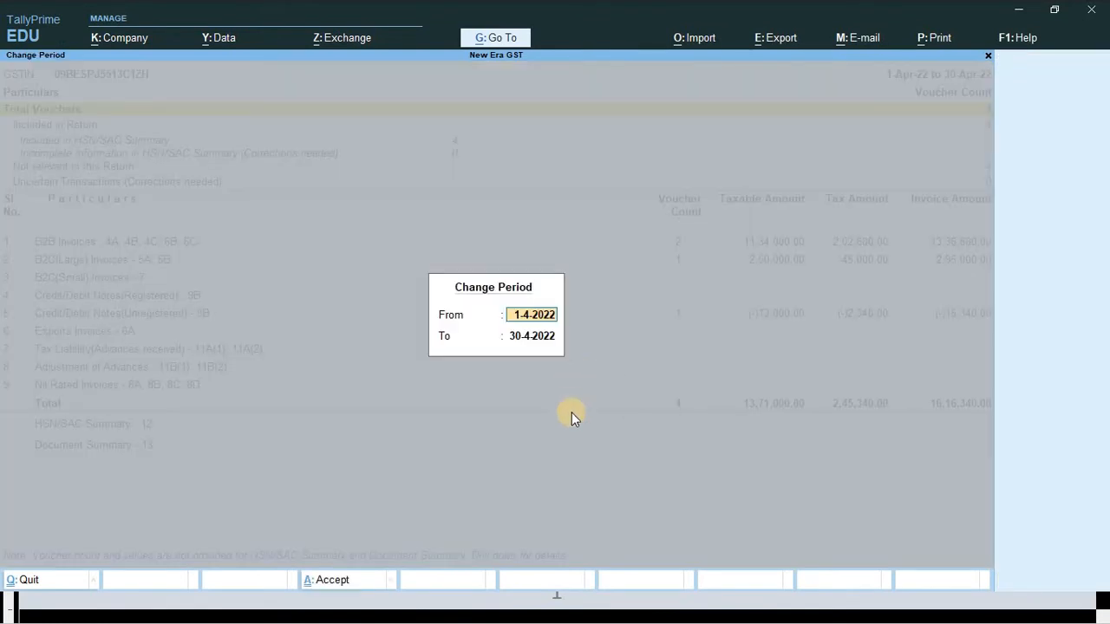
pyautogui.write('1-5')
pyautogui.press('Return')
pyautogui.write('31-5')
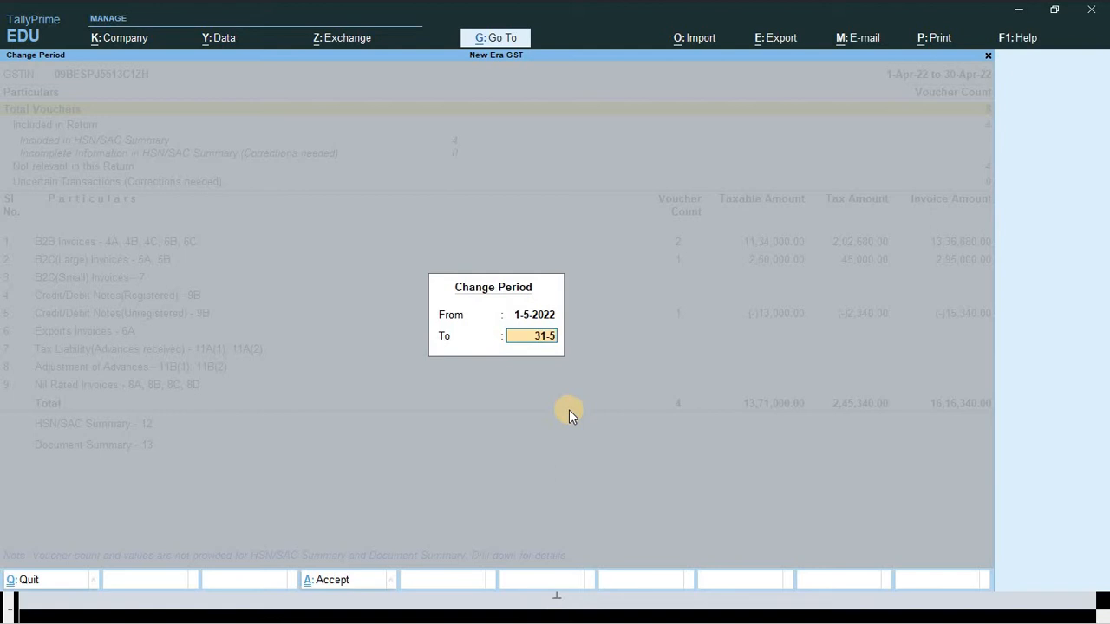
pyautogui.press('Return')
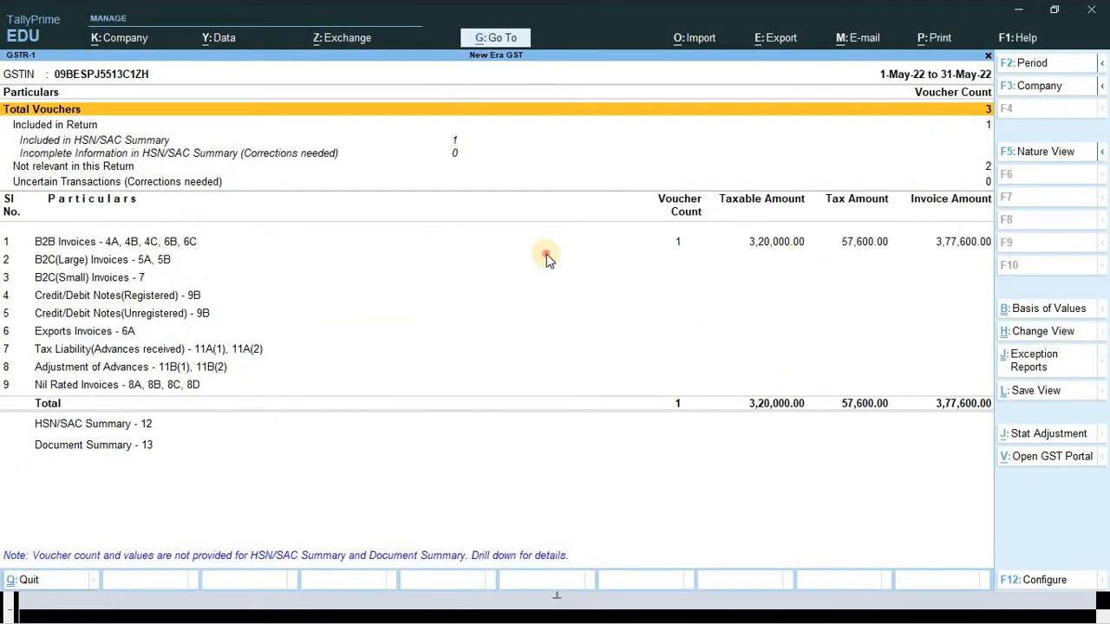
# - Switch the GSTR-1 report to the Detailed format
pyautogui.click(548, 260)
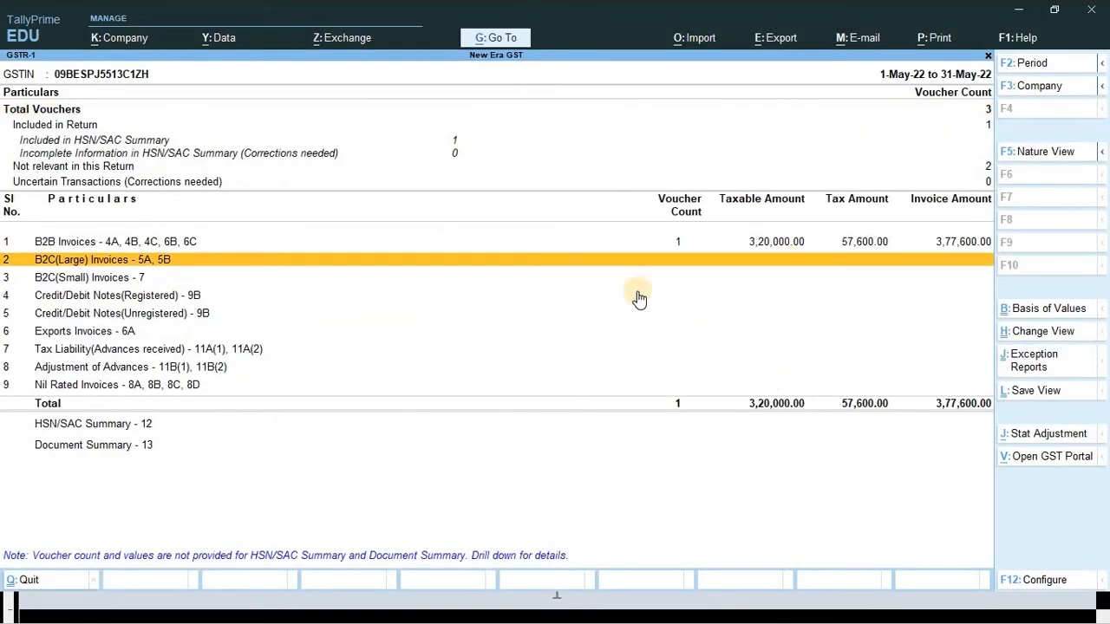
pyautogui.press('F12')
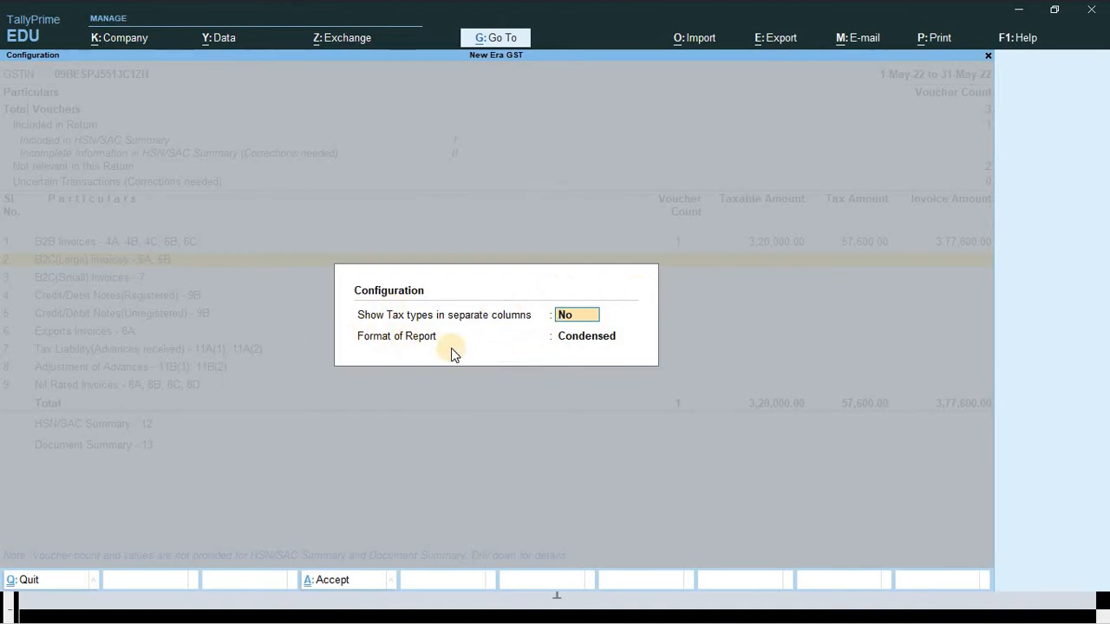
pyautogui.press('Return')
pyautogui.press('Down')
pyautogui.press('Return')
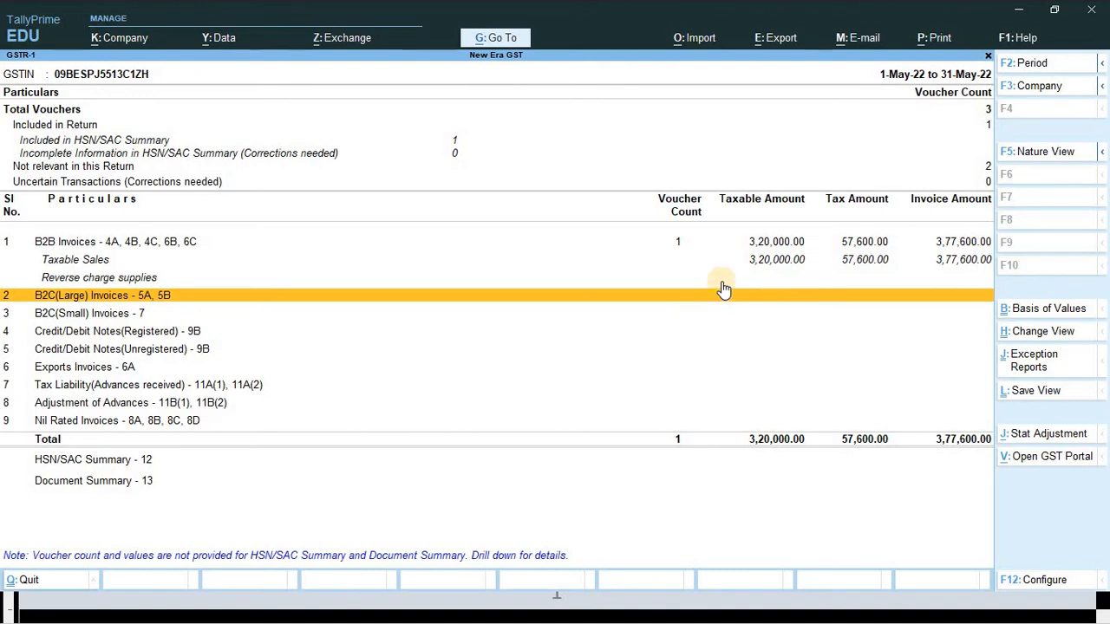
# - Show tax types in separate columns and compare the report with the Word reference
pyautogui.press('F12')
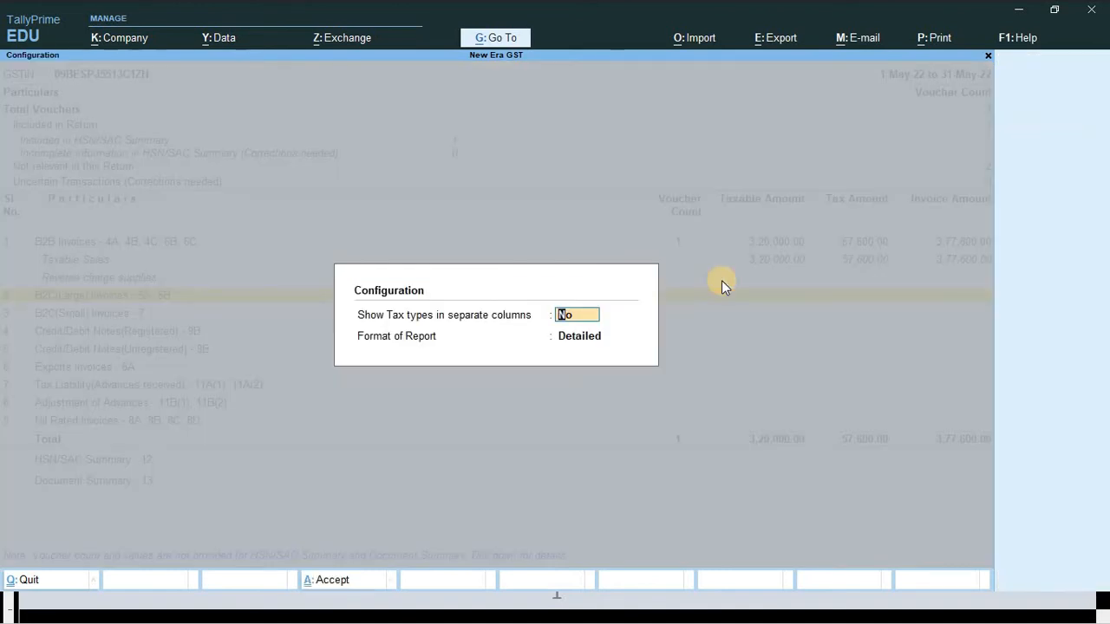
pyautogui.press('y')
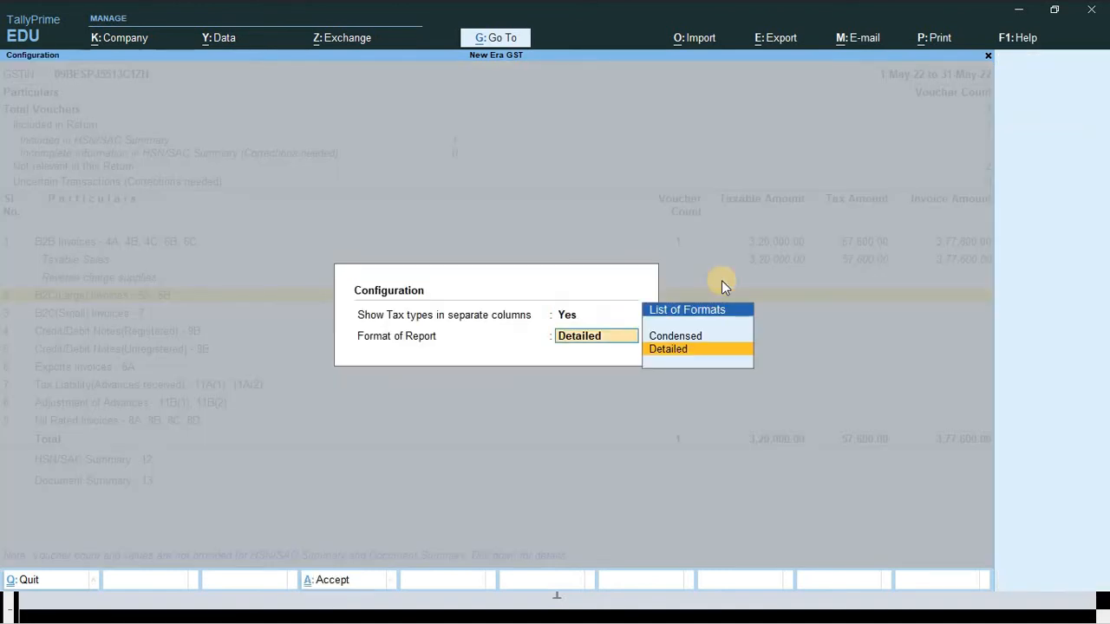
pyautogui.press('Return')
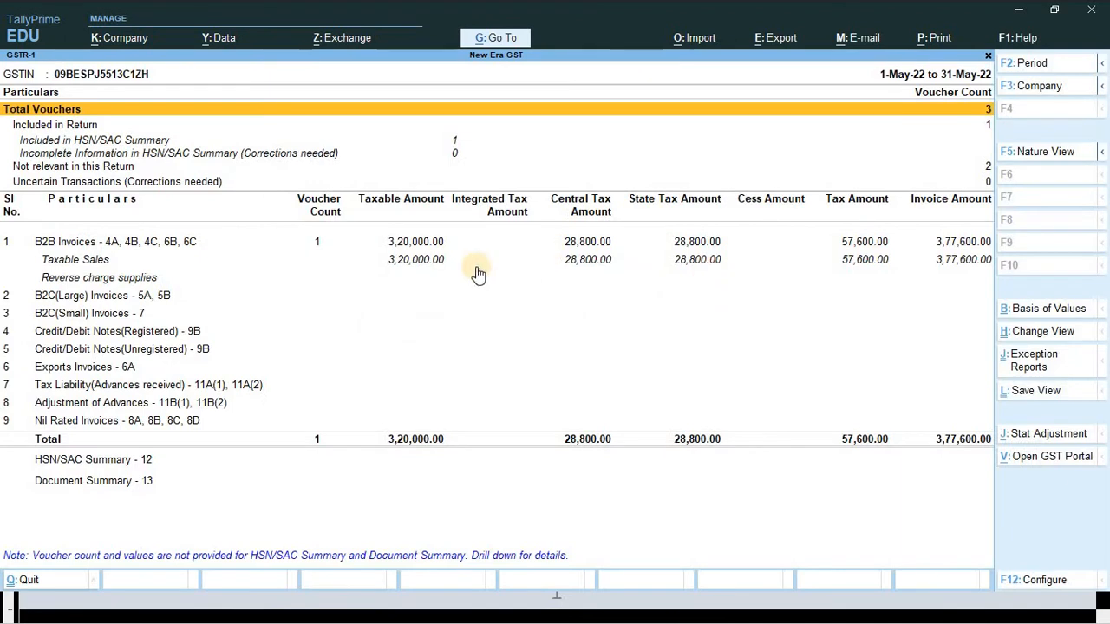
pyautogui.press('alt')
pyautogui.hotkey('alt', 'Tab')
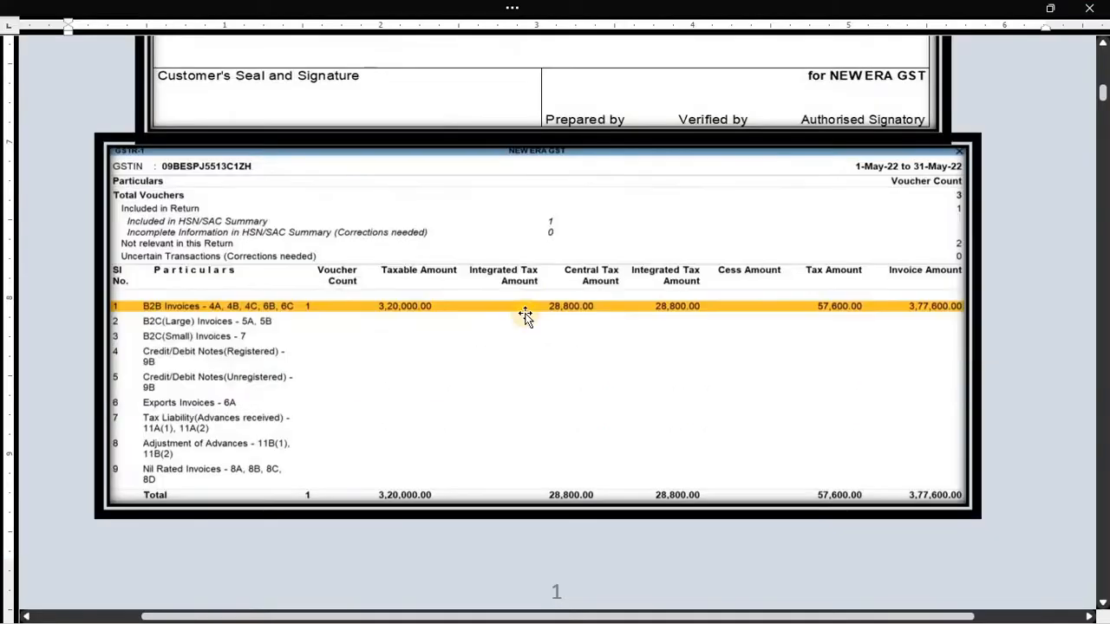
pyautogui.hotkey('alt', 'Tab')
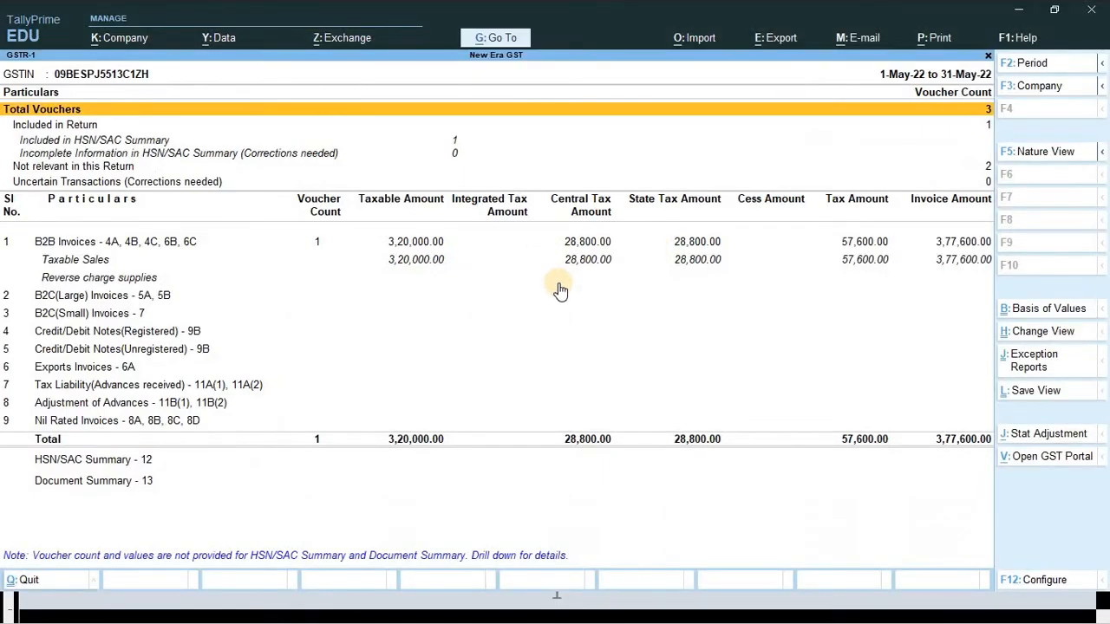
# - Set the report back to Condensed format and compare it with the Word screenshot
pyautogui.press('F12')
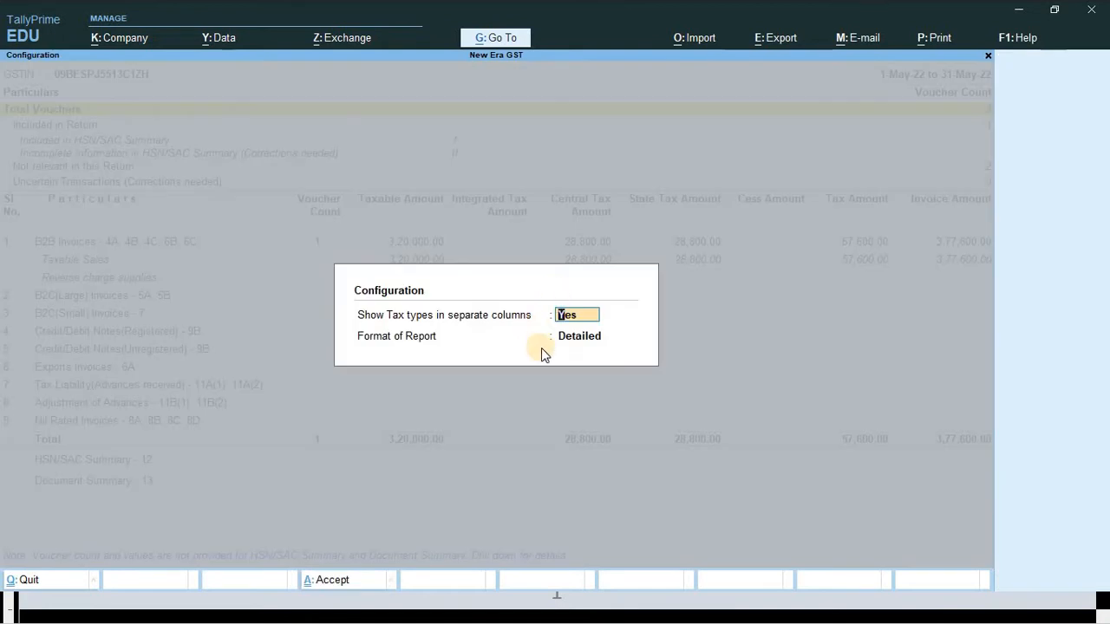
pyautogui.press('Return')
pyautogui.press('Up')
pyautogui.press('Return')
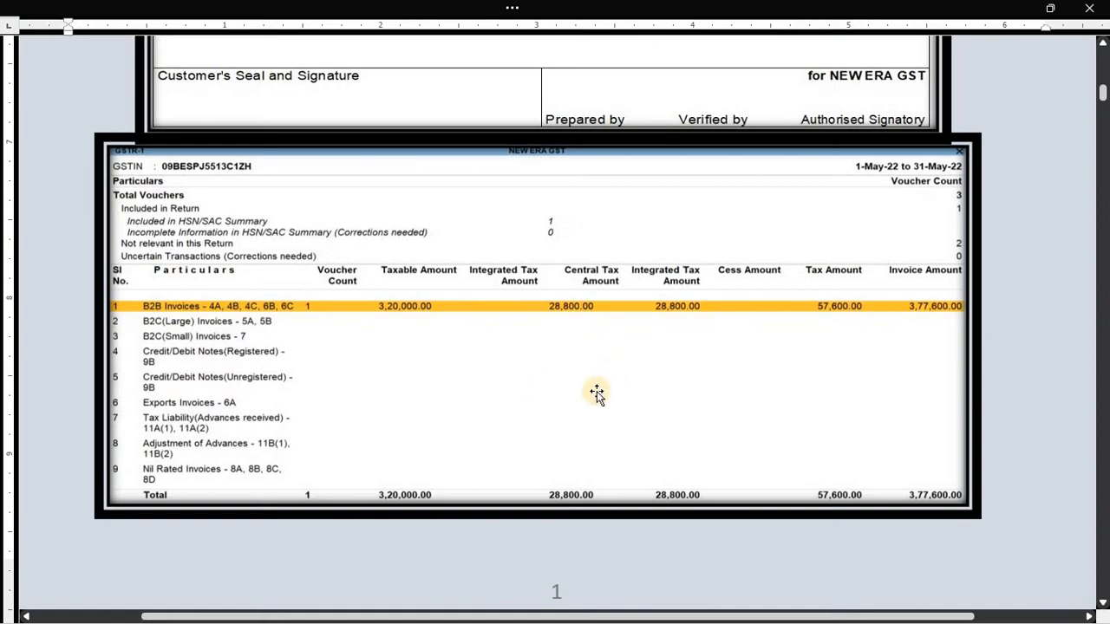
pyautogui.hotkey('alt', 'Tab')
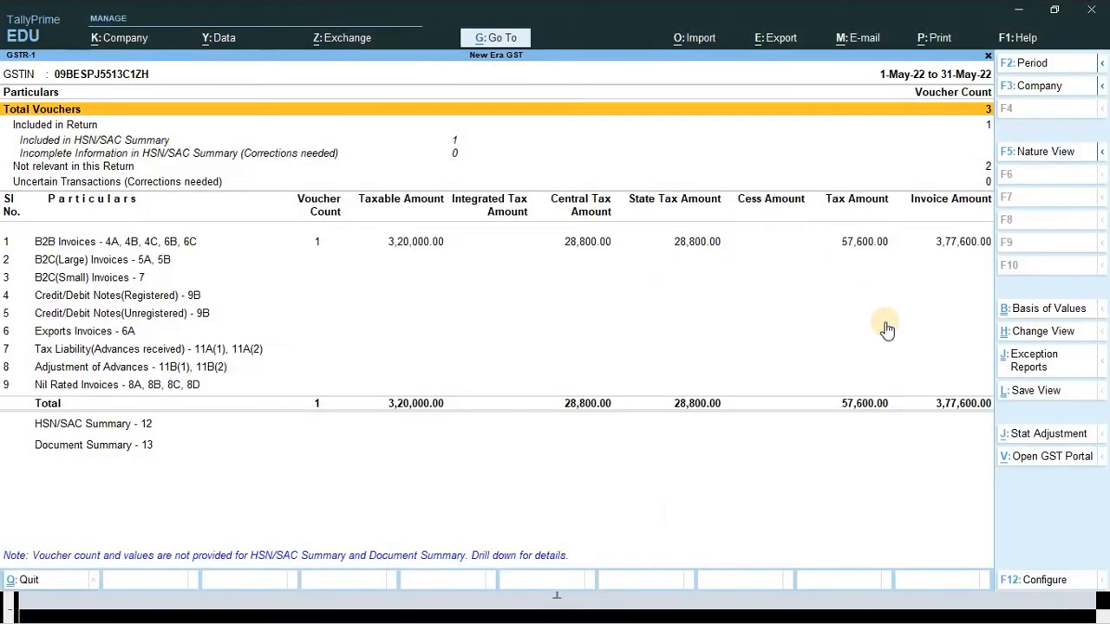
pyautogui.hotkey('alt', 'Tab')
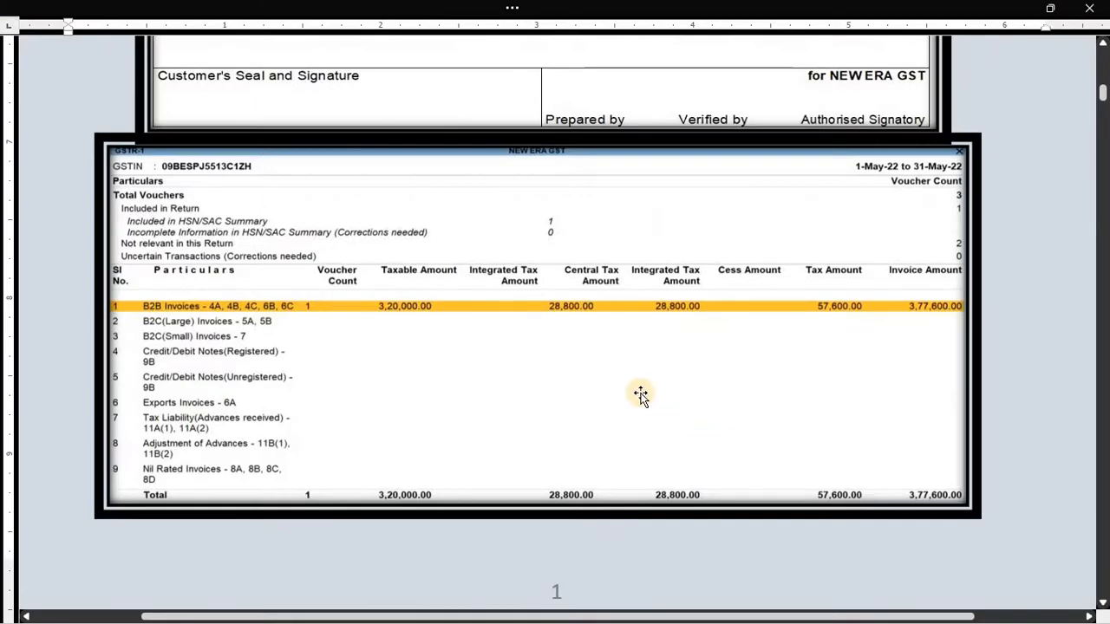
# - Scroll to the Ledger Alteration screenshot and select it
pyautogui.scroll(-10, 639, 394)
pyautogui.keyDown('ctrl'); pyautogui.scroll(-2, 639, 394); pyautogui.keyUp('ctrl')
pyautogui.scroll(-3, 589, 391)
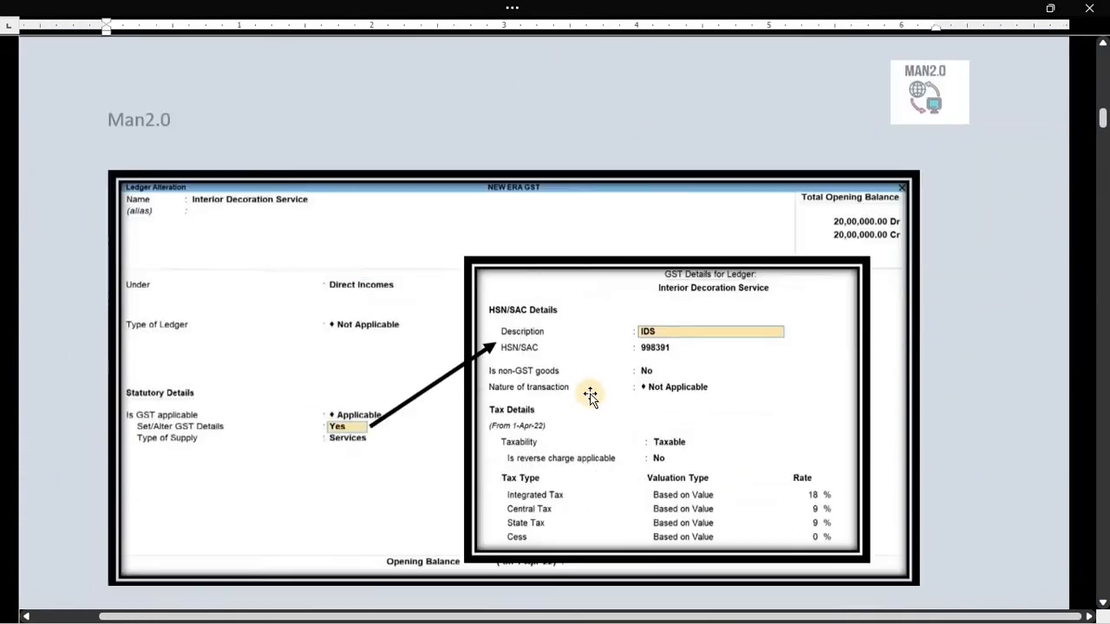
pyautogui.keyDown('ctrl'); pyautogui.scroll(1, 213, 177); pyautogui.keyUp('ctrl')
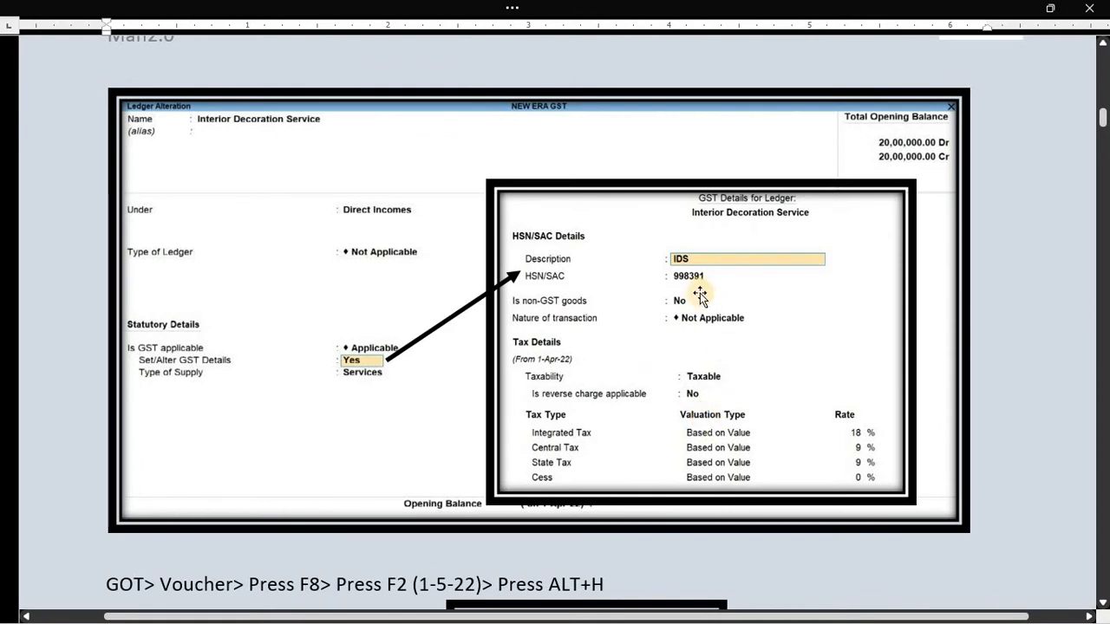
pyautogui.click(590, 326)
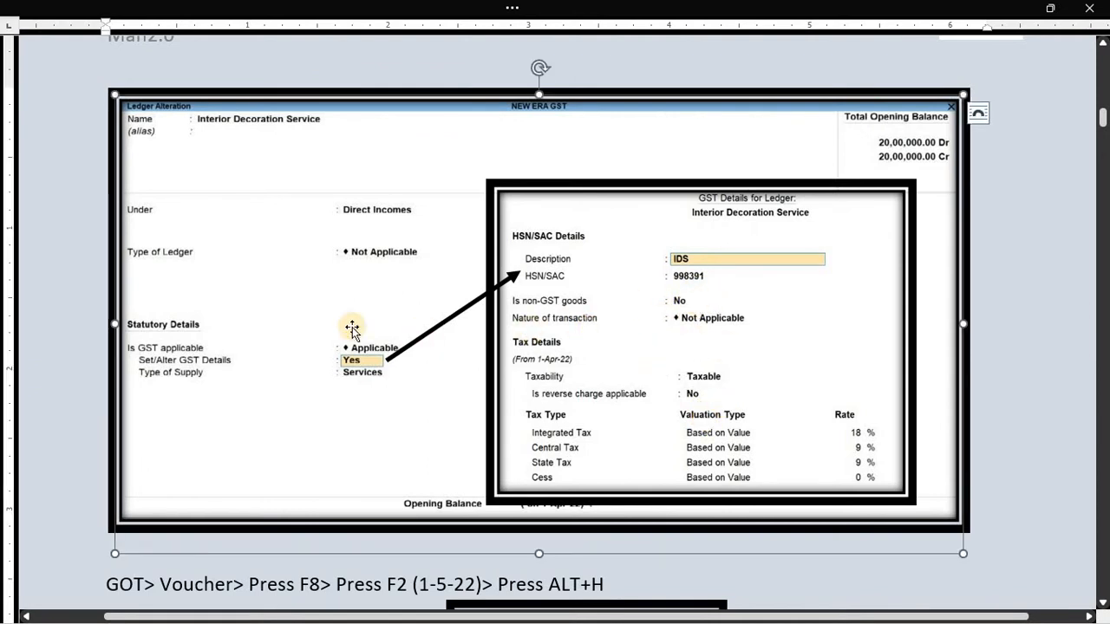
# - Scroll further to the 3,77,600.00 reference sales voucher and the 'Check Tax Analysis' note
pyautogui.scroll(-5, 471, 372)
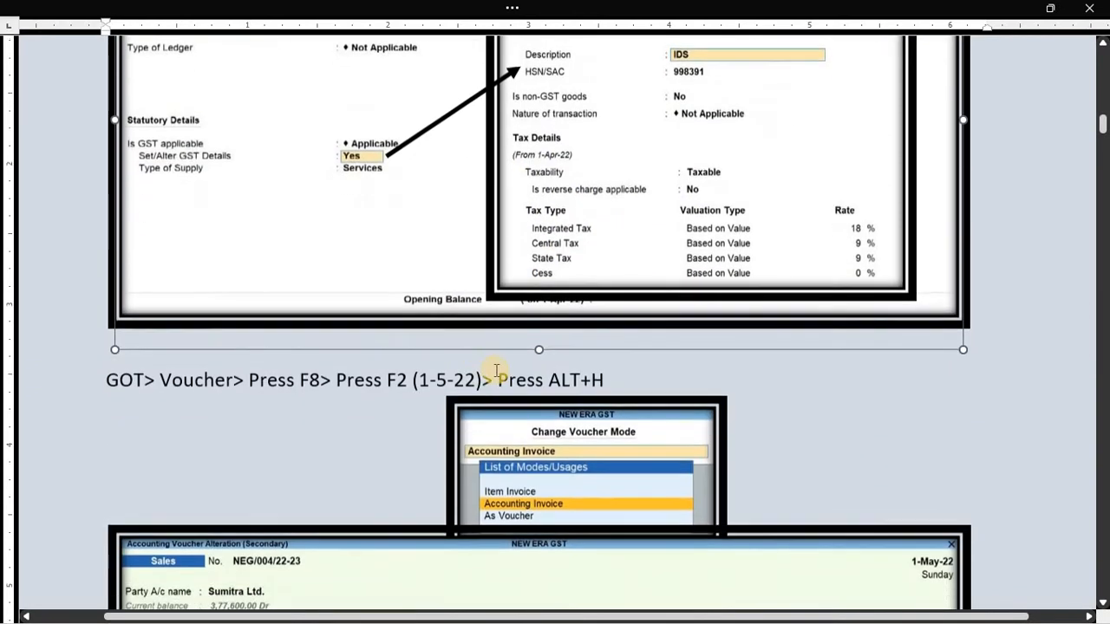
pyautogui.scroll(-1, 499, 378)
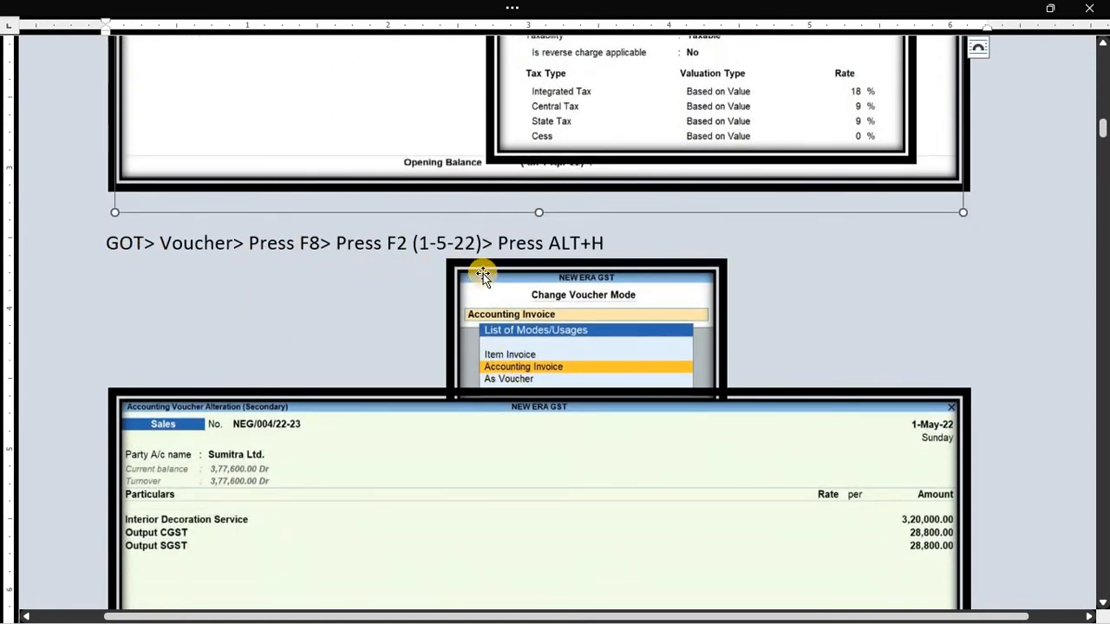
pyautogui.scroll(-1, 483, 274)
pyautogui.scroll(-1, 510, 309)
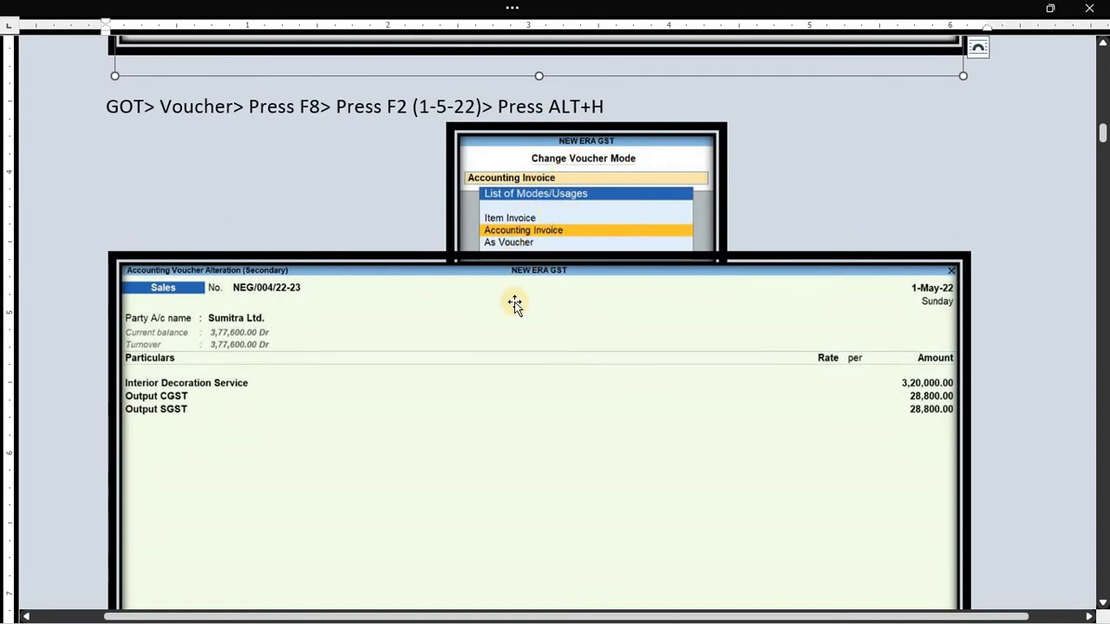
pyautogui.click(393, 347)
pyautogui.scroll(-5, 393, 347)
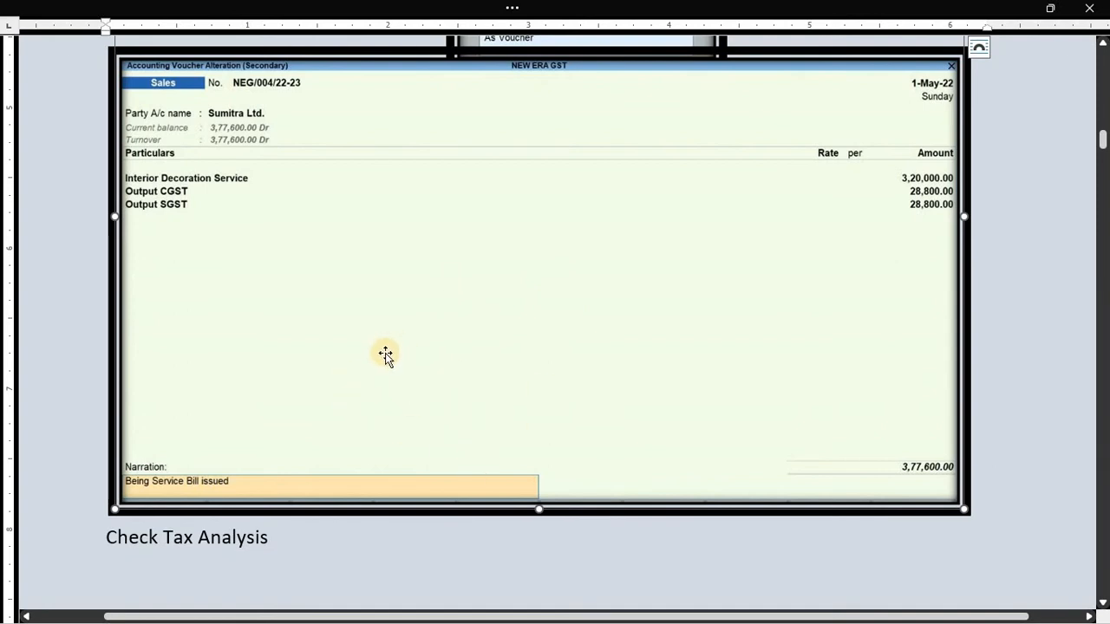
pyautogui.scroll(-3, 248, 470)
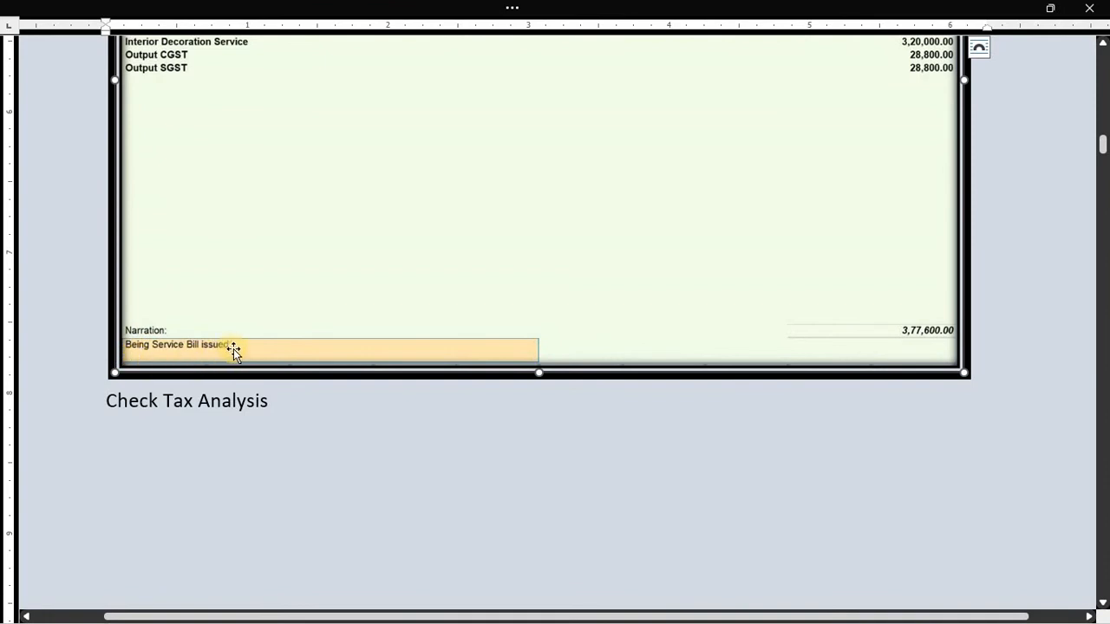
pyautogui.scroll(-4, 322, 358)
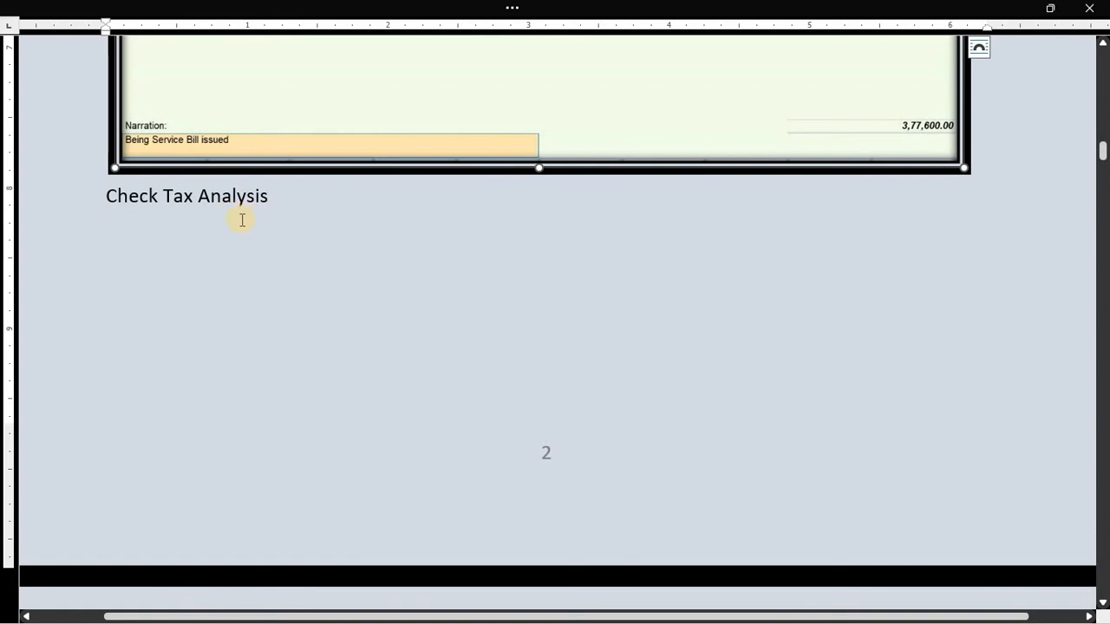
pyautogui.scroll(-10, 243, 220)
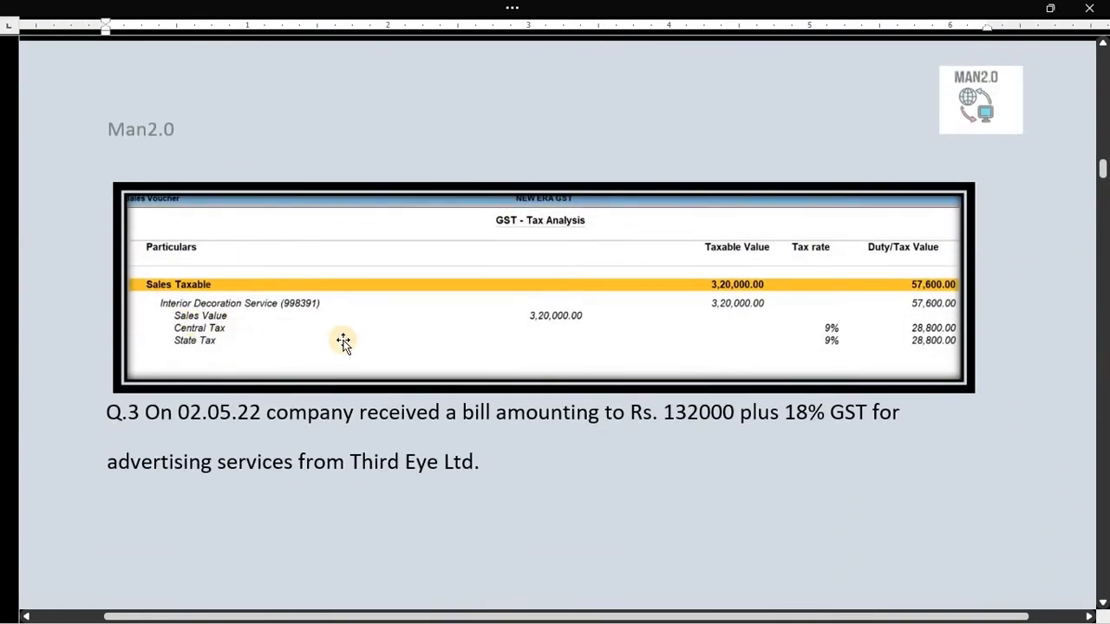
# - Leave the GSTR-1 report and open the Day Book in TallyPrime
pyautogui.hotkey('alt', 'Tab')
pyautogui.press('Escape')
pyautogui.press('Escape')
pyautogui.press('Escape')
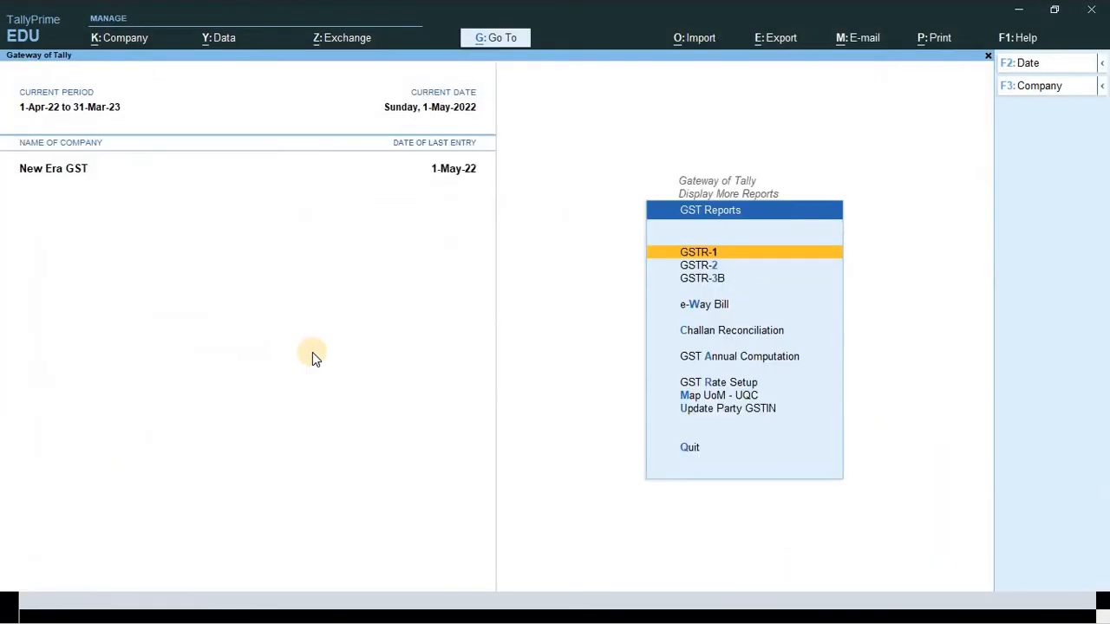
pyautogui.press('Escape')
pyautogui.press('Down')
pyautogui.press('Down')
pyautogui.press('Down')
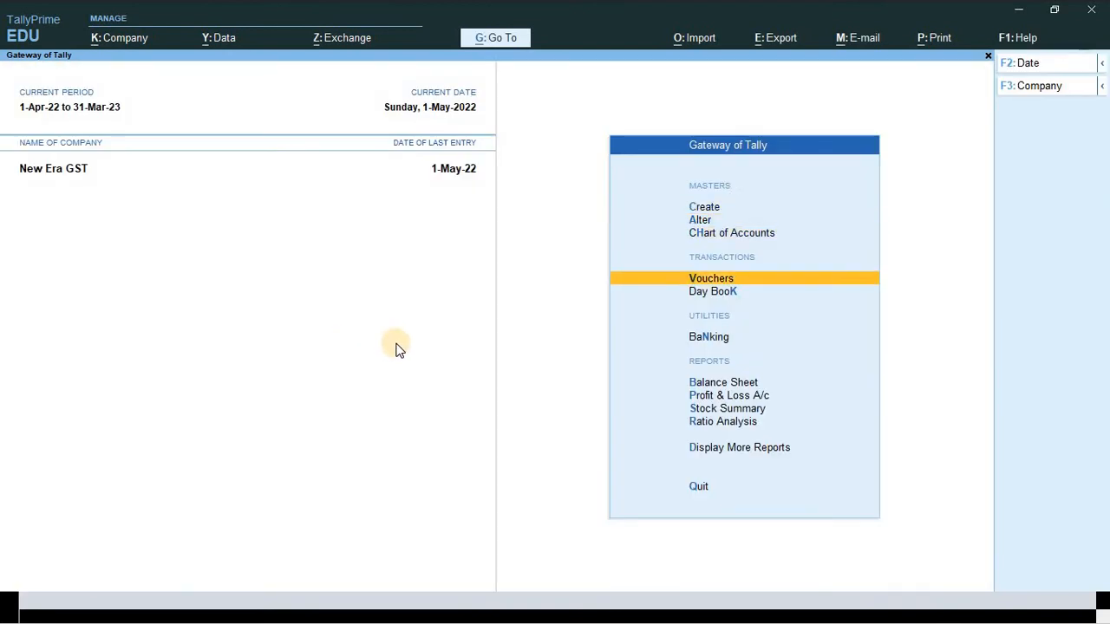
pyautogui.press('Down')
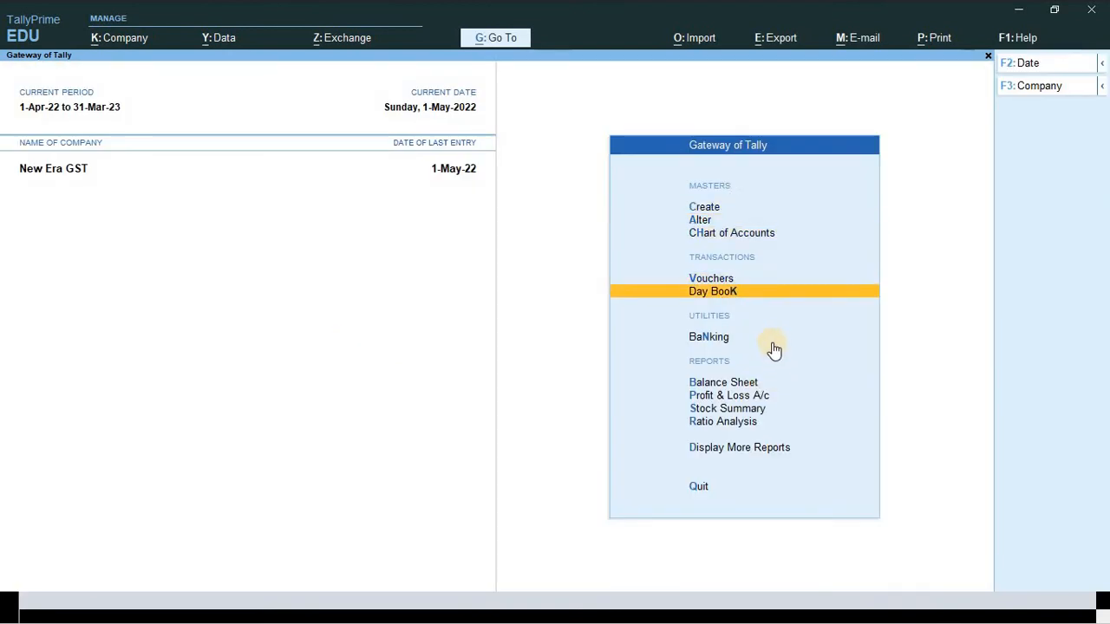
pyautogui.press('Return')
# - Open the Sumitra Ltd. sales voucher and list its related reports with Ctrl+O
pyautogui.press('Down')
pyautogui.press('Down')
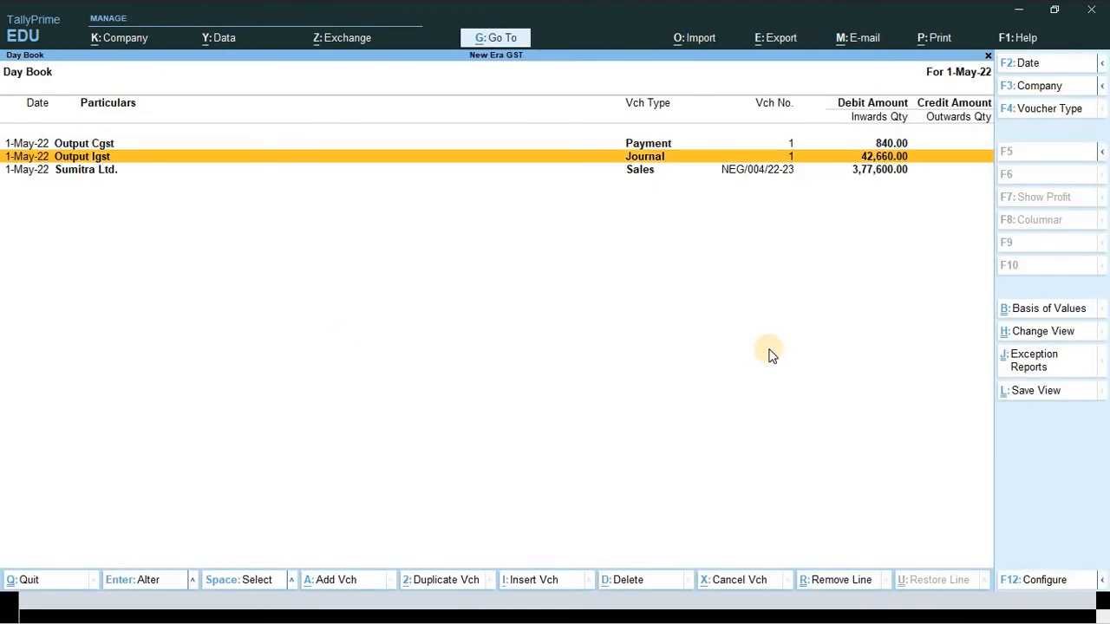
pyautogui.press('Return')
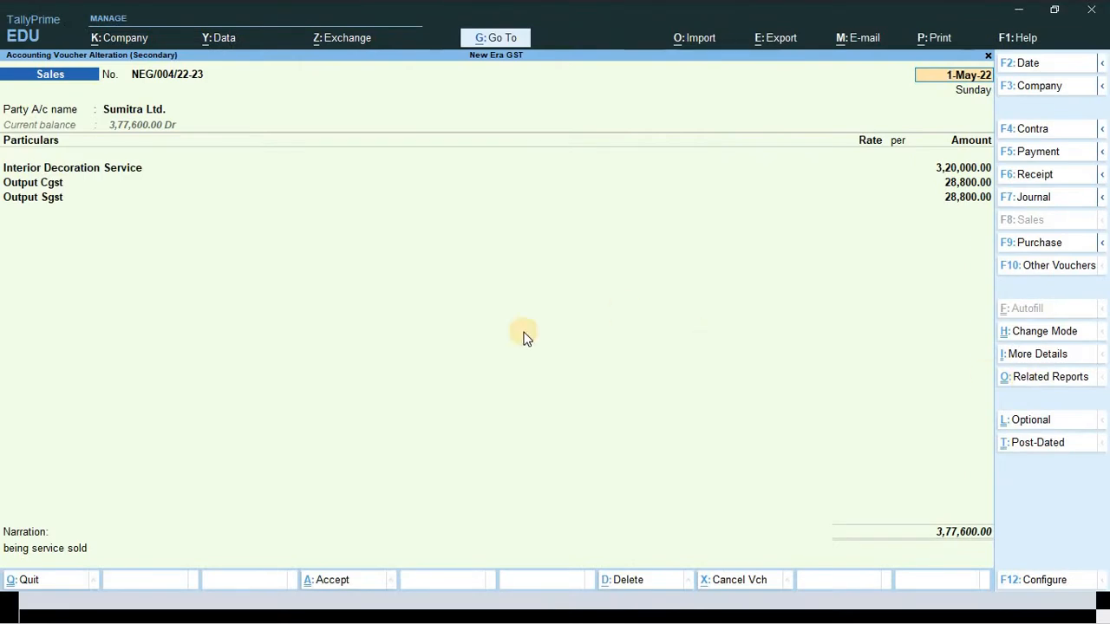
pyautogui.press('ctrl')
pyautogui.hotkey('ctrl', 'o')
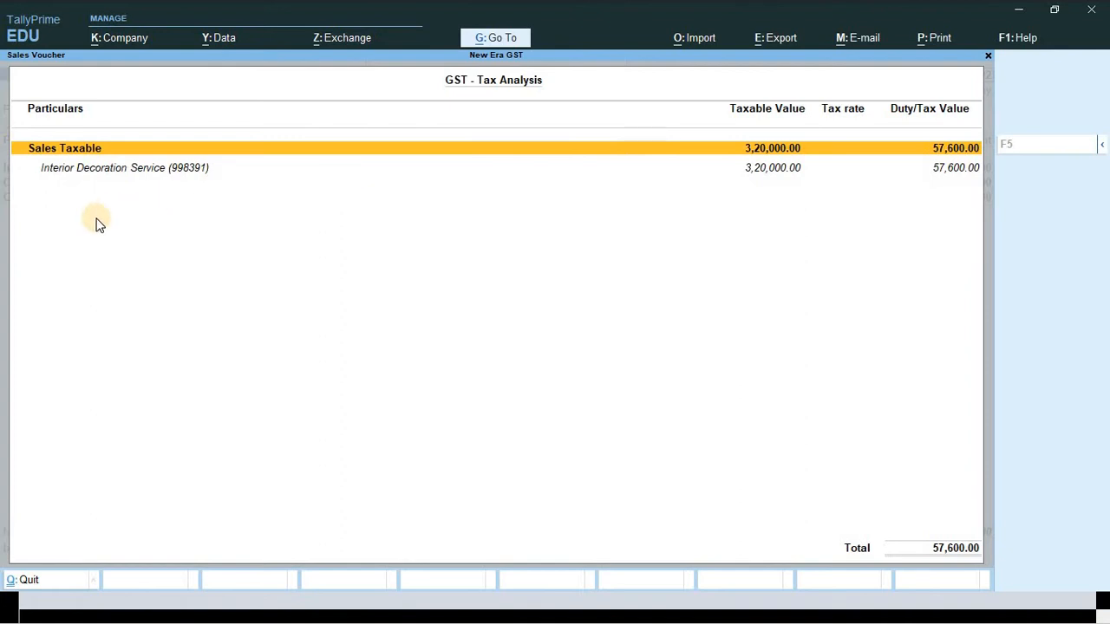
# - Expand the GST tax analysis to check 9% central and state tax, 28,800.00 each
pyautogui.hotkey('alt', 'F5')
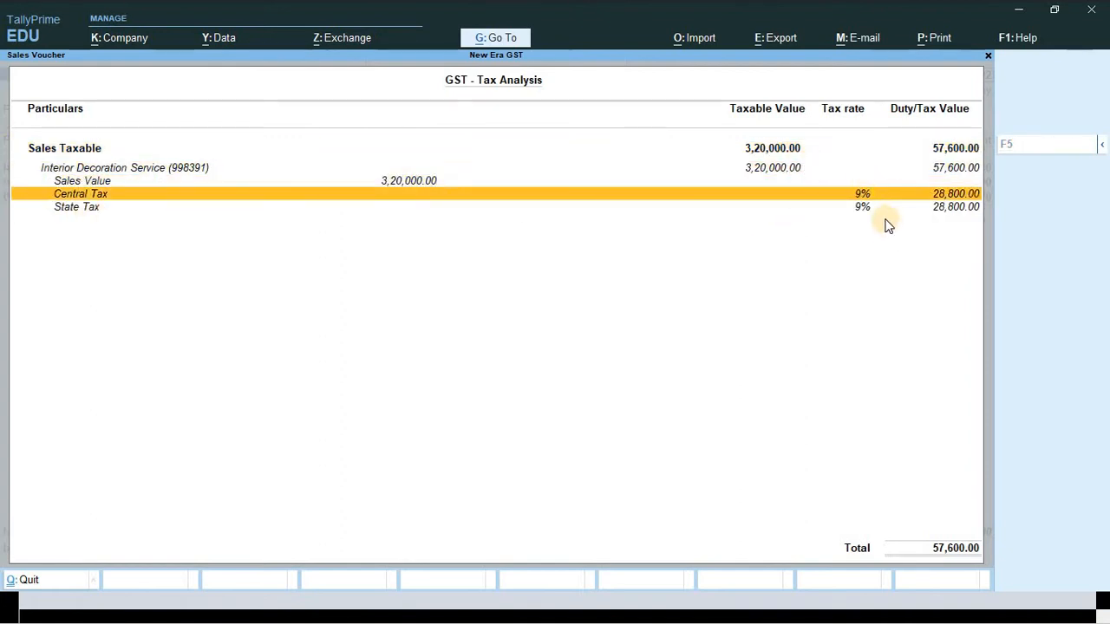
pyautogui.press('Up')
pyautogui.press('Down')
pyautogui.press('Down')
pyautogui.press('Up')
pyautogui.press('Up')
pyautogui.press('Up')
pyautogui.press('Up')
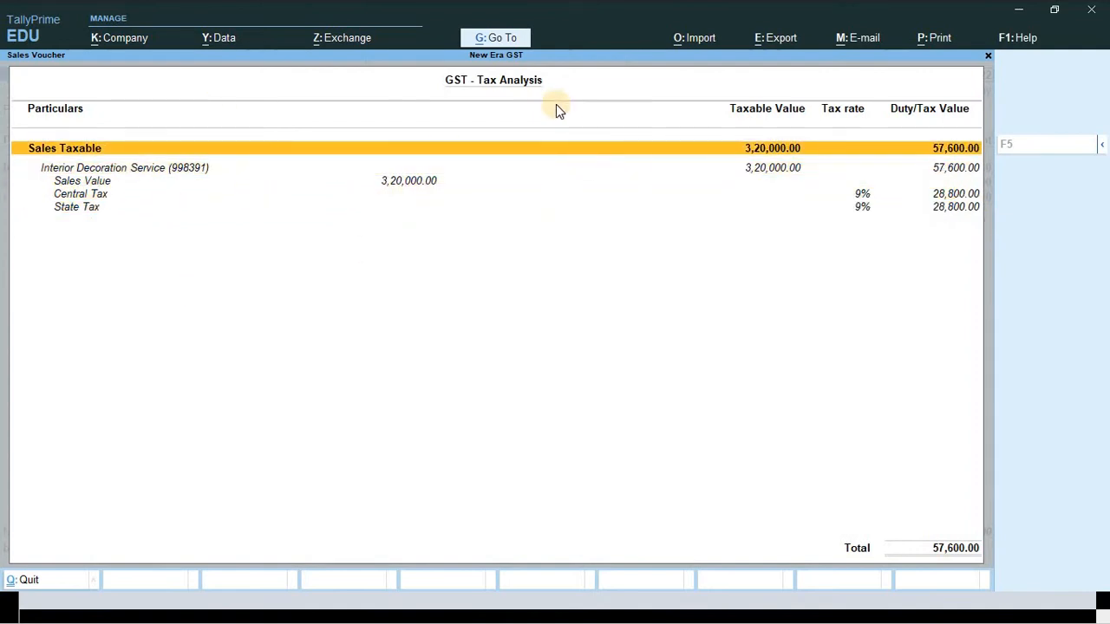
# - Close the tax analysis, voucher and Day Book to reach the Gateway of Tally
pyautogui.press('Escape')
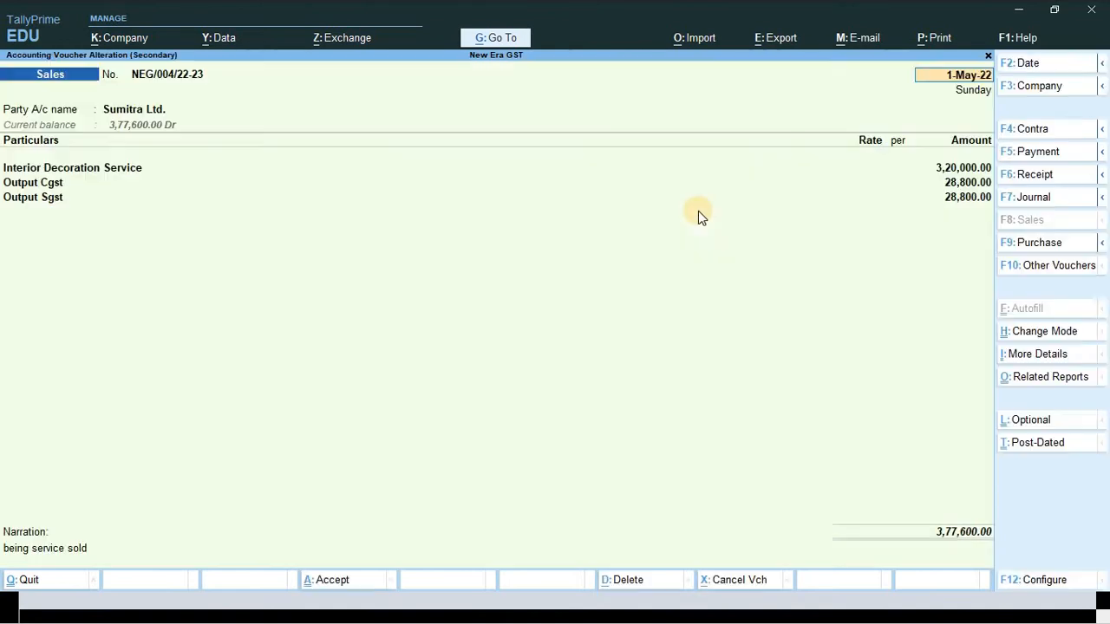
pyautogui.press('Escape')
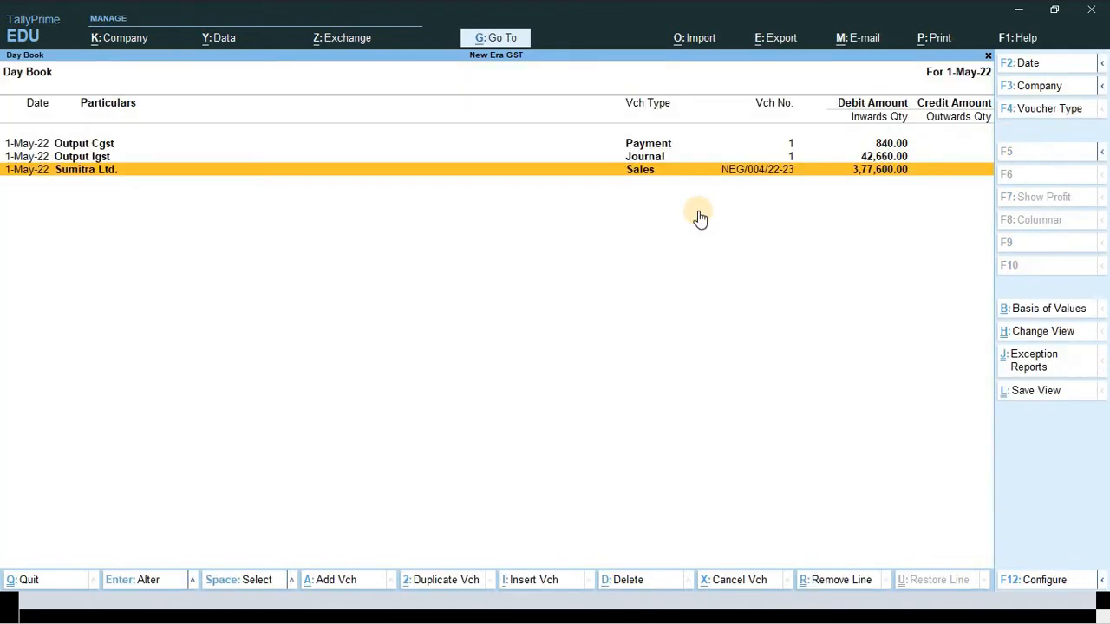
pyautogui.press('Escape')
pyautogui.press('Escape')
pyautogui.press('Escape')
pyautogui.hotkey('alt', 'Tab')
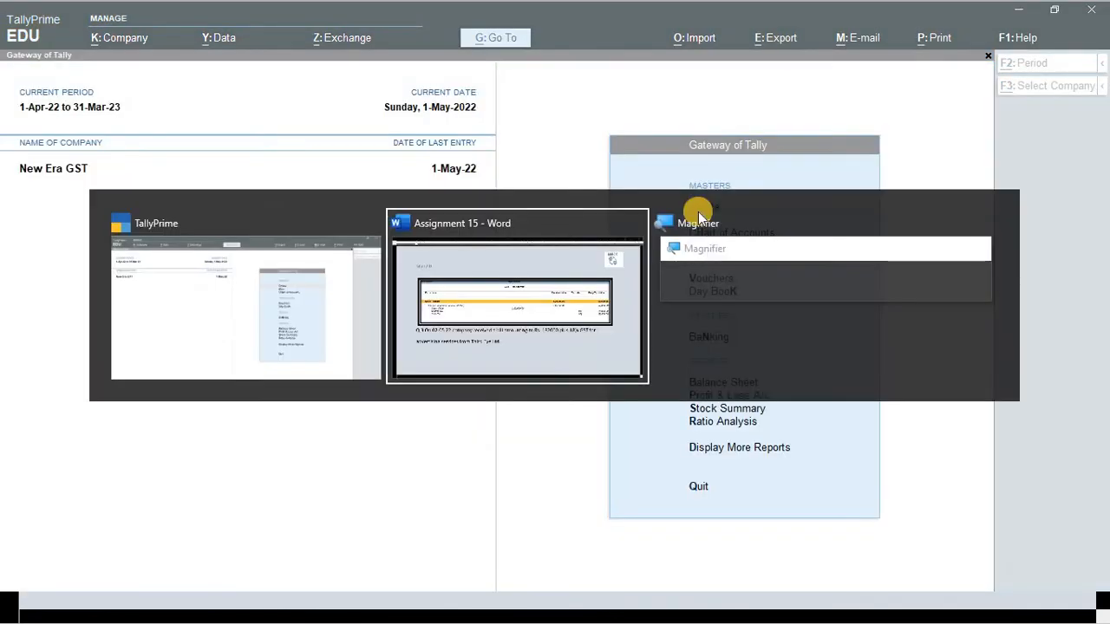
# - Read Q.3's advertising bill, highlighting supplier Third Eye Ltd, then return to TallyPrime
pyautogui.scroll(-3, 463, 248)
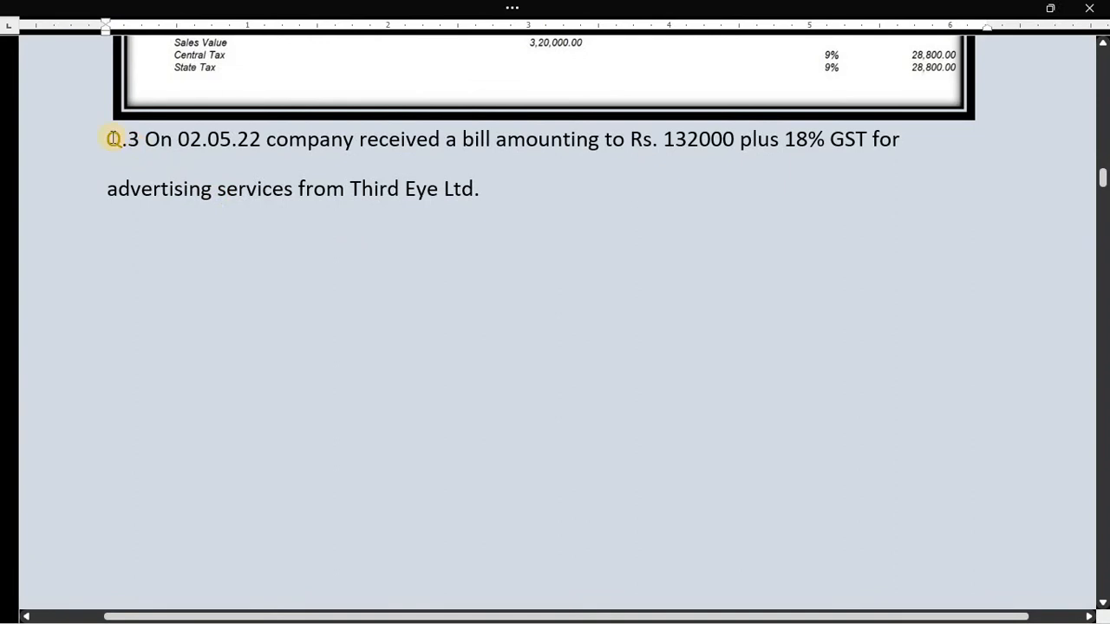
pyautogui.keyDown('ctrl'); pyautogui.scroll(-1, 81, 167); pyautogui.keyUp('ctrl')
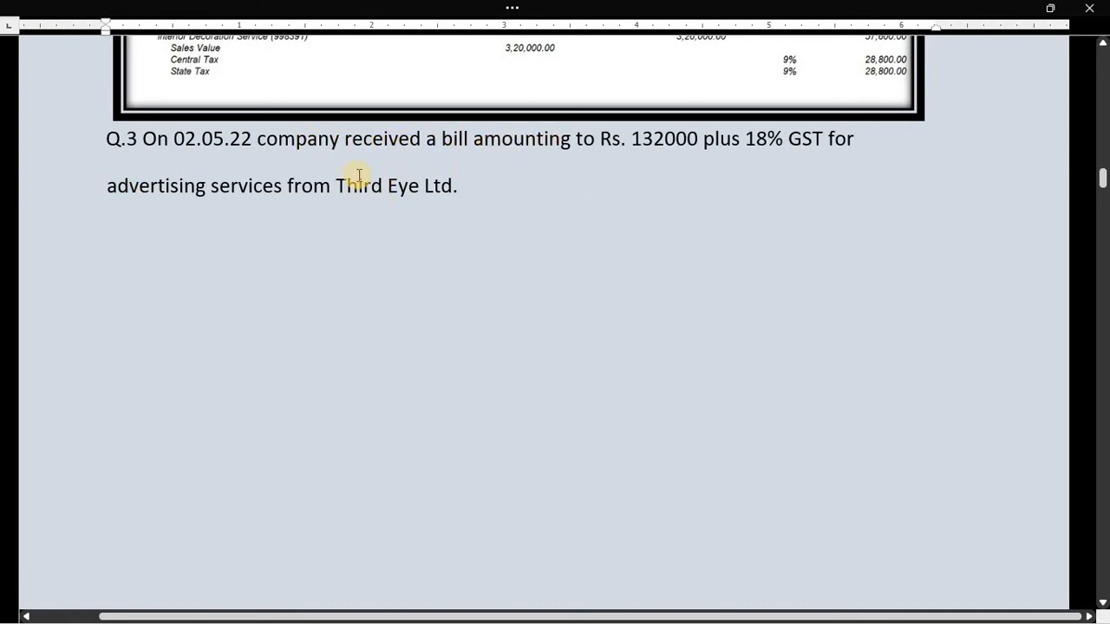
pyautogui.moveTo(338, 180); pyautogui.dragTo(450, 182)
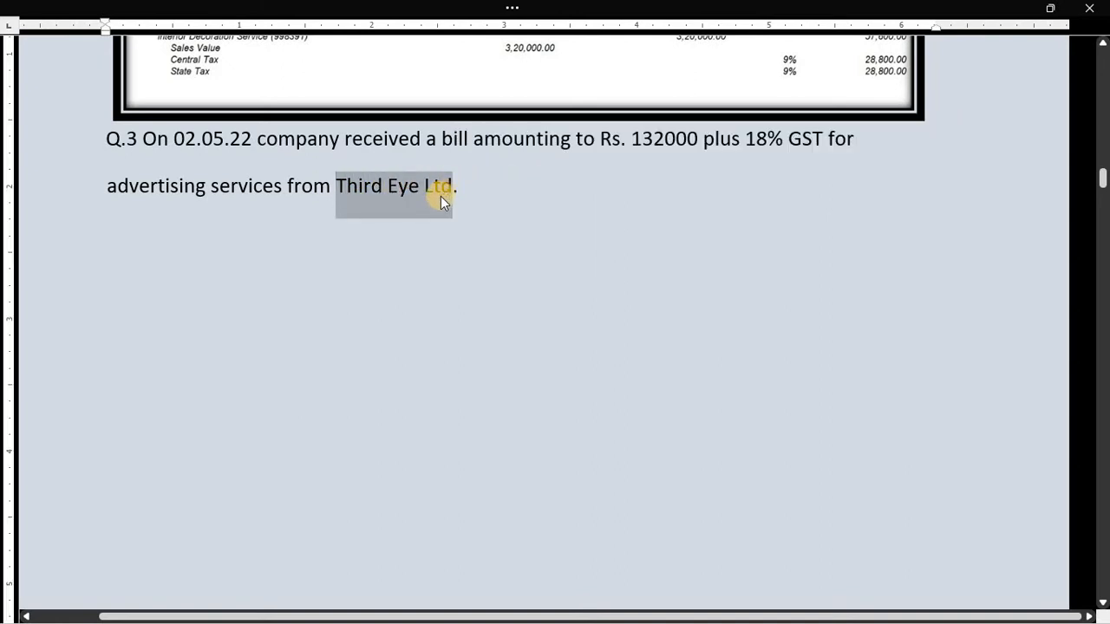
pyautogui.click(440, 208)
pyautogui.hotkey('alt', 'Tab')
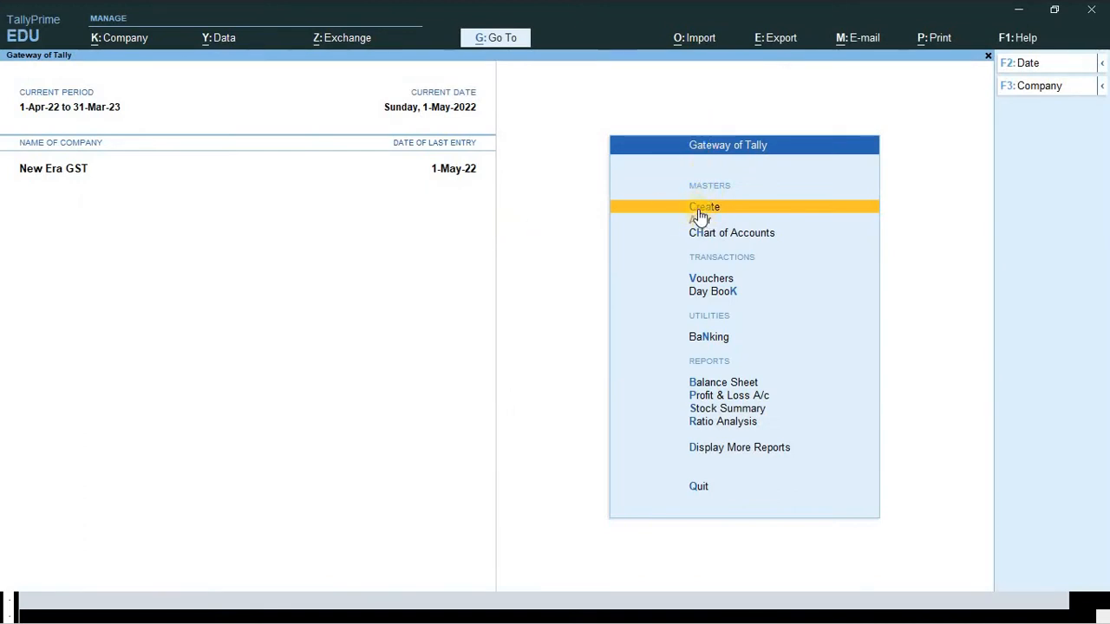
# - Start voucher entry and check the bill's 132000 amount and supplier Third Eye Ltd in Word
pyautogui.click(693, 288)
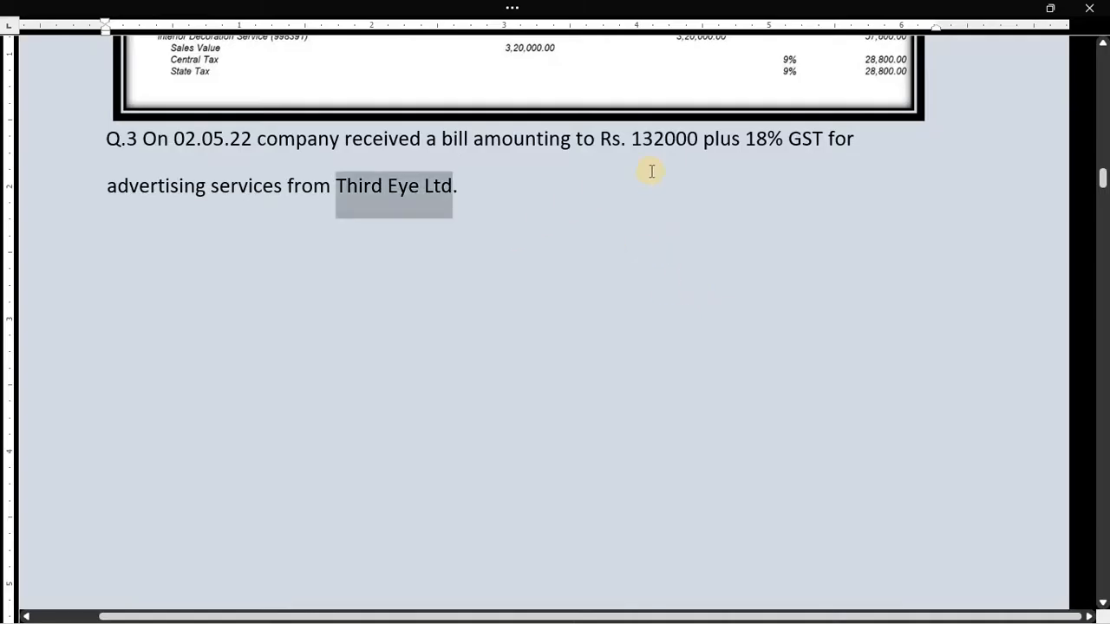
pyautogui.click(652, 169)
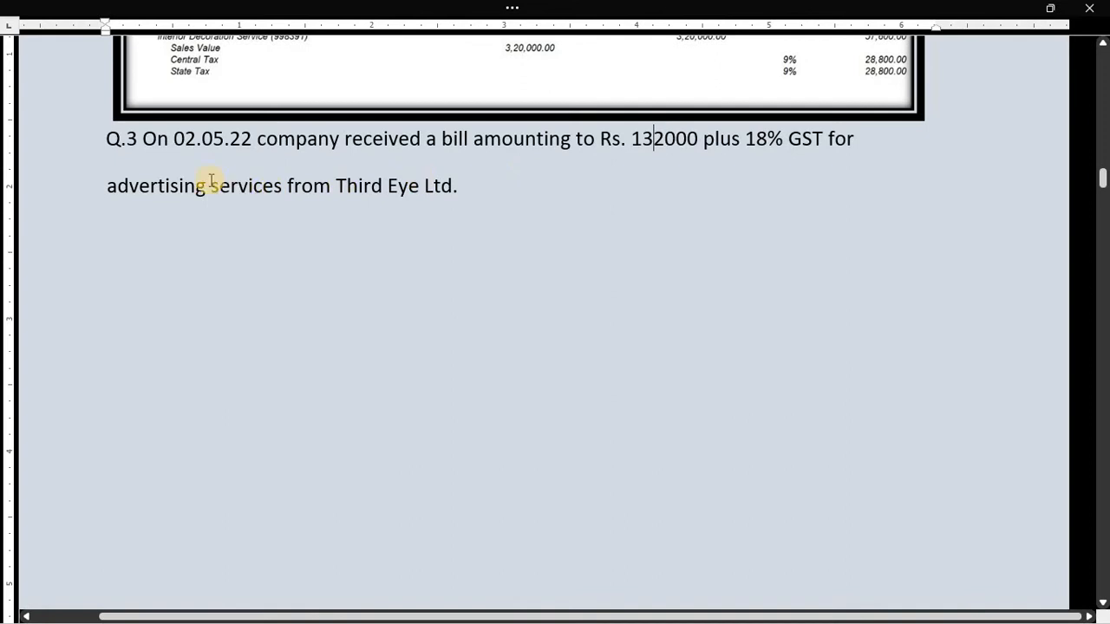
pyautogui.moveTo(111, 188); pyautogui.dragTo(118, 191)
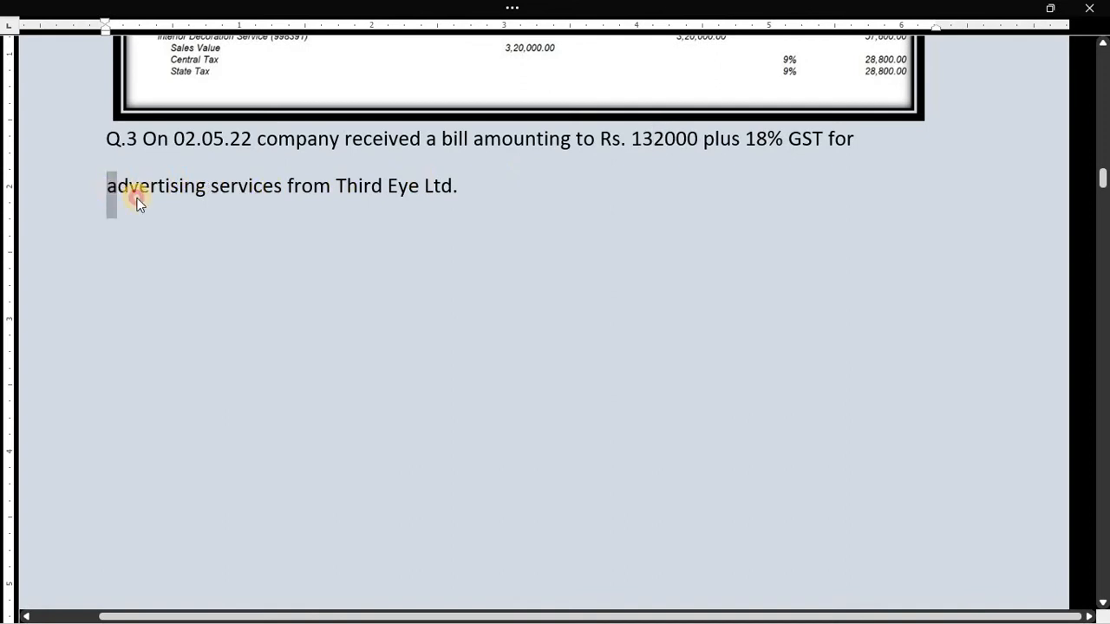
pyautogui.click(423, 226)
pyautogui.moveTo(336, 185); pyautogui.dragTo(451, 191)
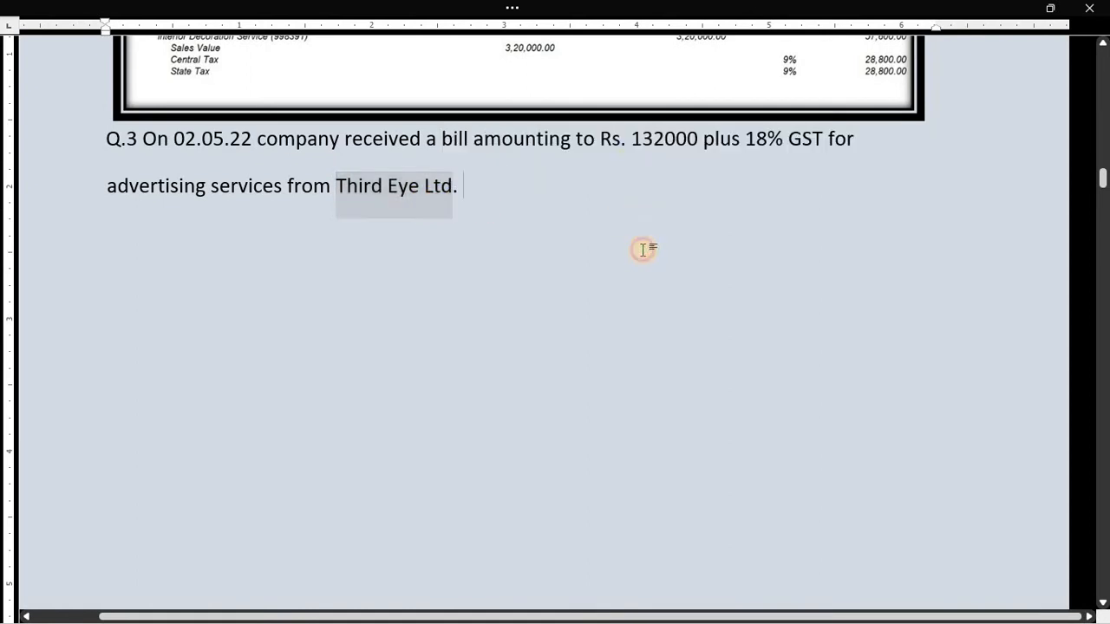
pyautogui.click(643, 250)
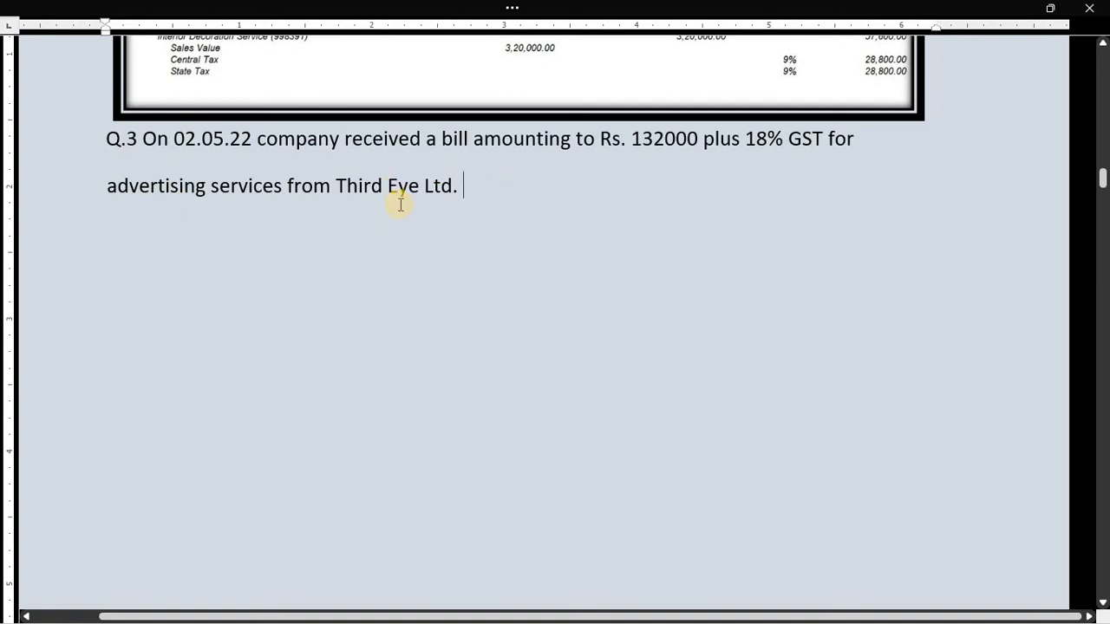
# - Change the new voucher to an F9 Purchase voucher
pyautogui.hotkey('alt', 'Tab')
pyautogui.press('Down')
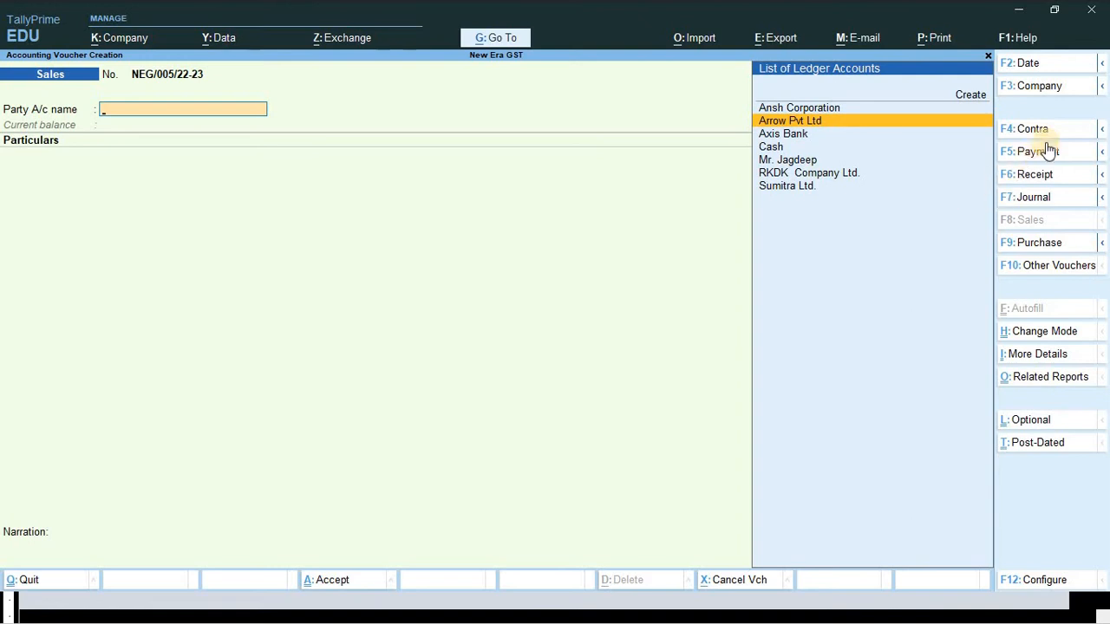
pyautogui.click(1031, 243)
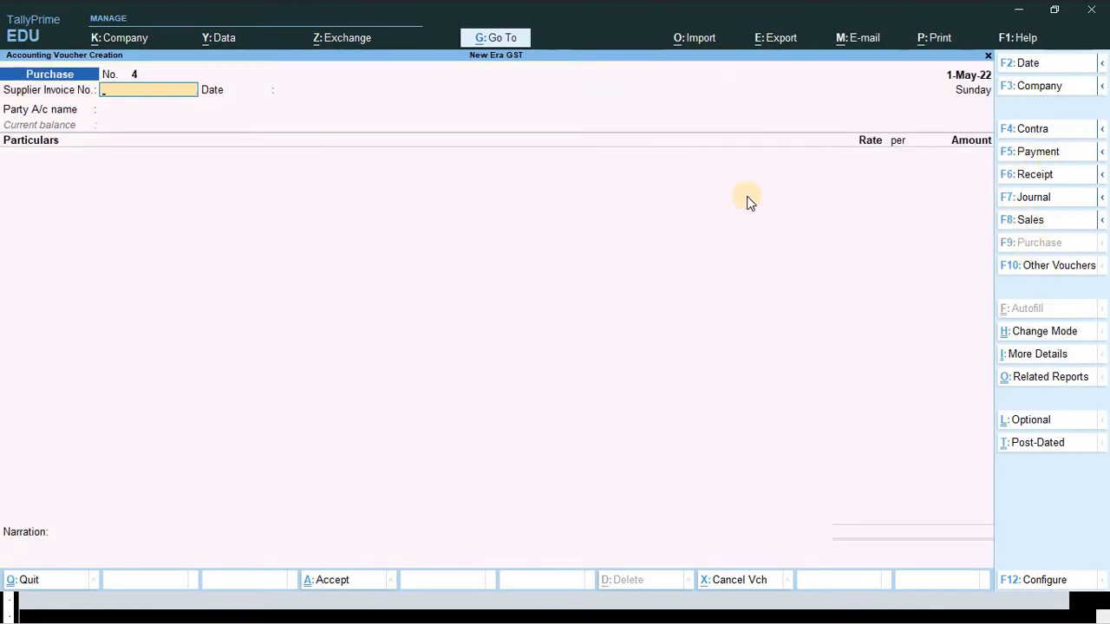
# - Change the purchase voucher date to 2-5-2022
pyautogui.press('F2')
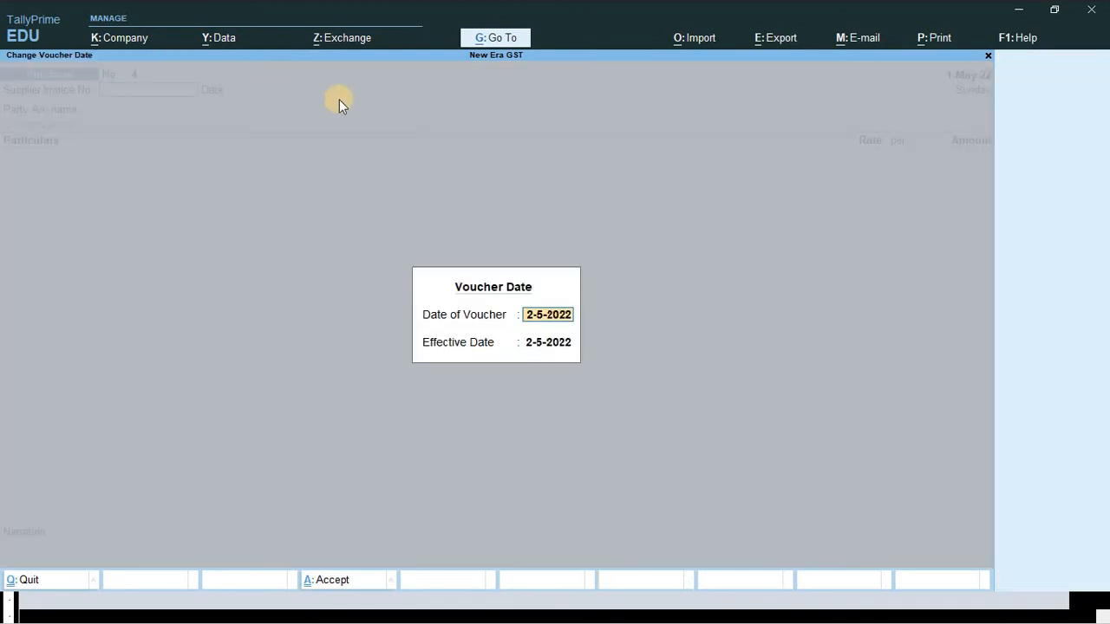
pyautogui.press('BackSpace')
pyautogui.write('2-5')
pyautogui.press('Return')
pyautogui.press('Return')
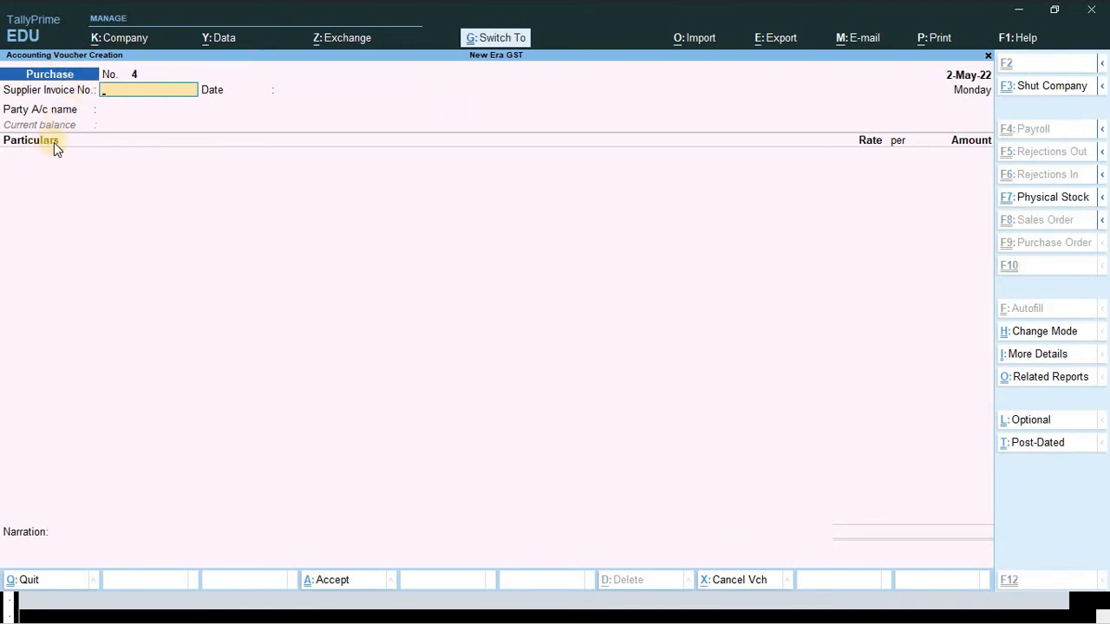
# - Keep the voucher in Accounting Invoice mode and return to Q.3 in Word
pyautogui.hotkey('ctrl', 'h')
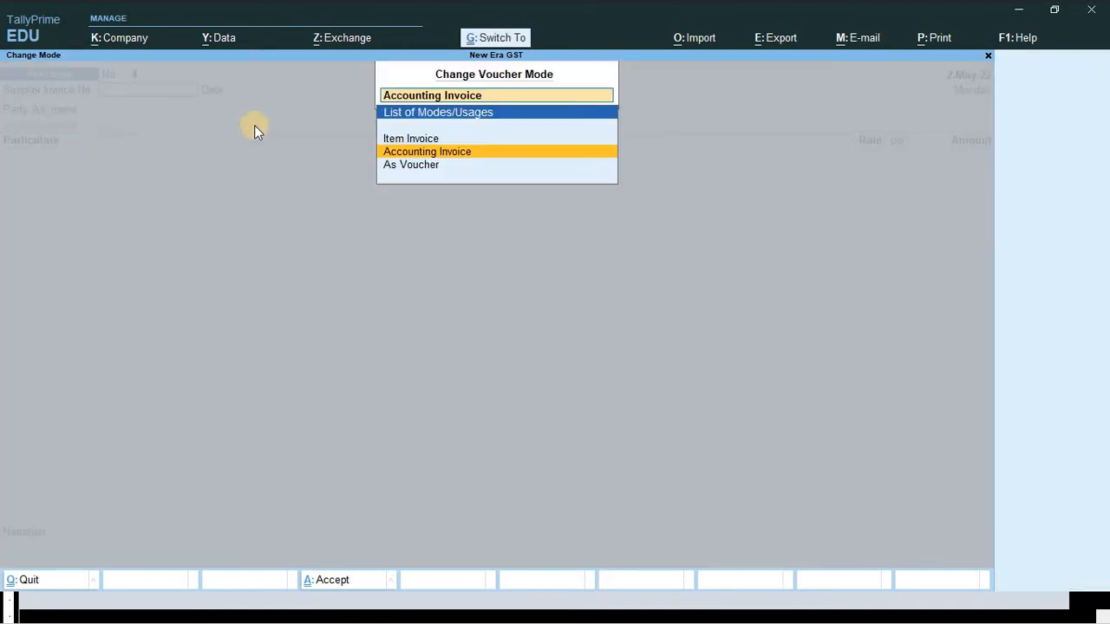
pyautogui.click(460, 158)
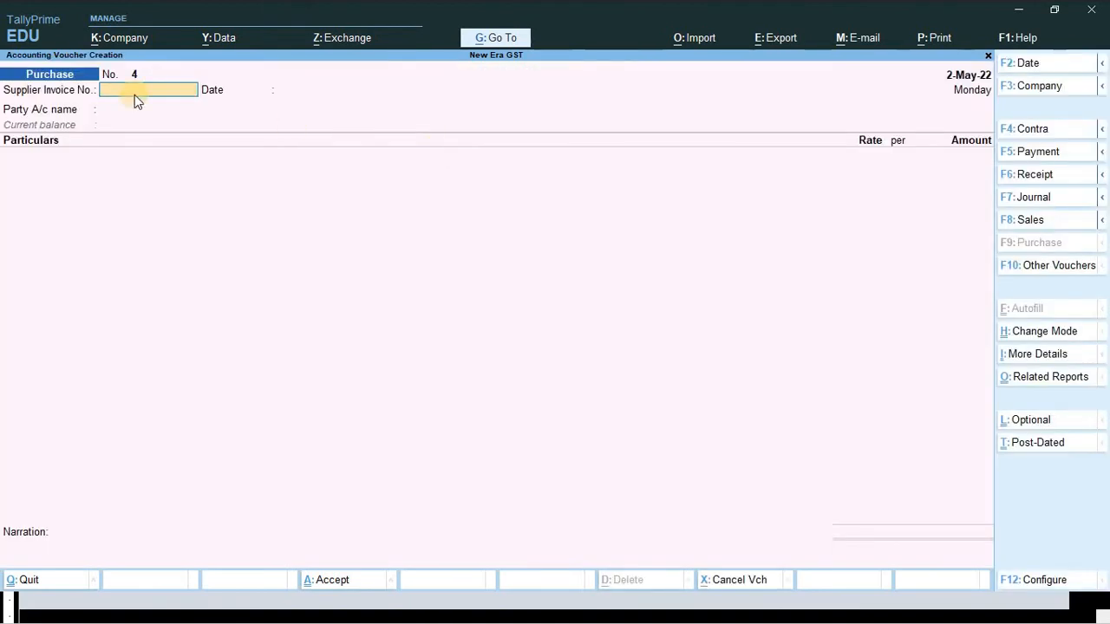
pyautogui.hotkey('alt', 'Tab')
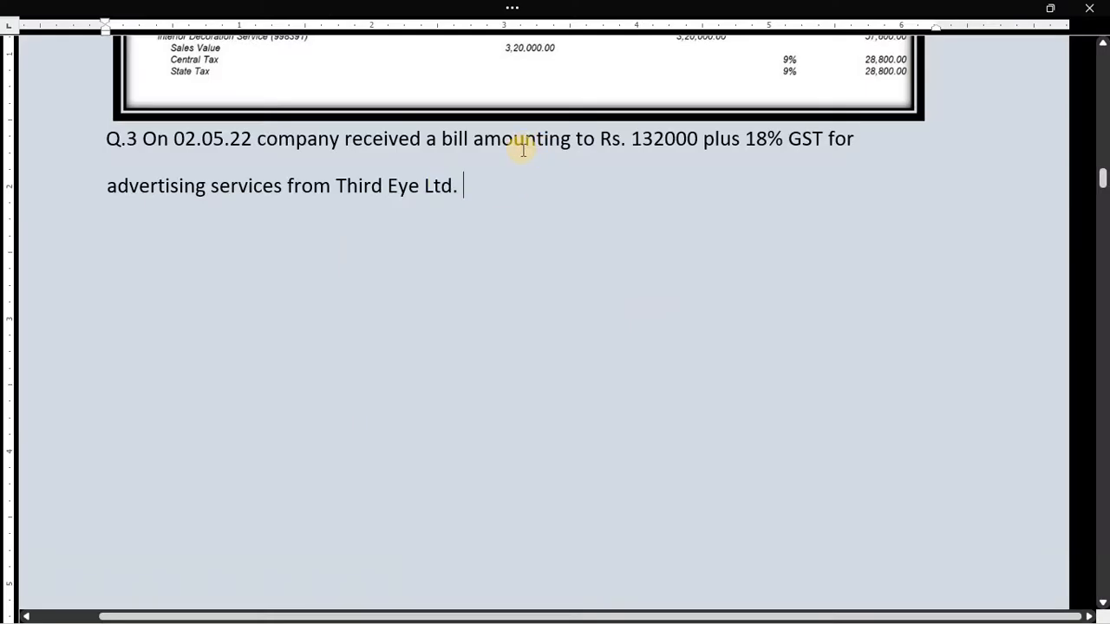
# - Enter supplier invoice number TE/2001/22-23 from the Third Eye bill, accept the 2-May-22 date, and reach Party A/c name
pyautogui.scroll(-2, 493, 246)
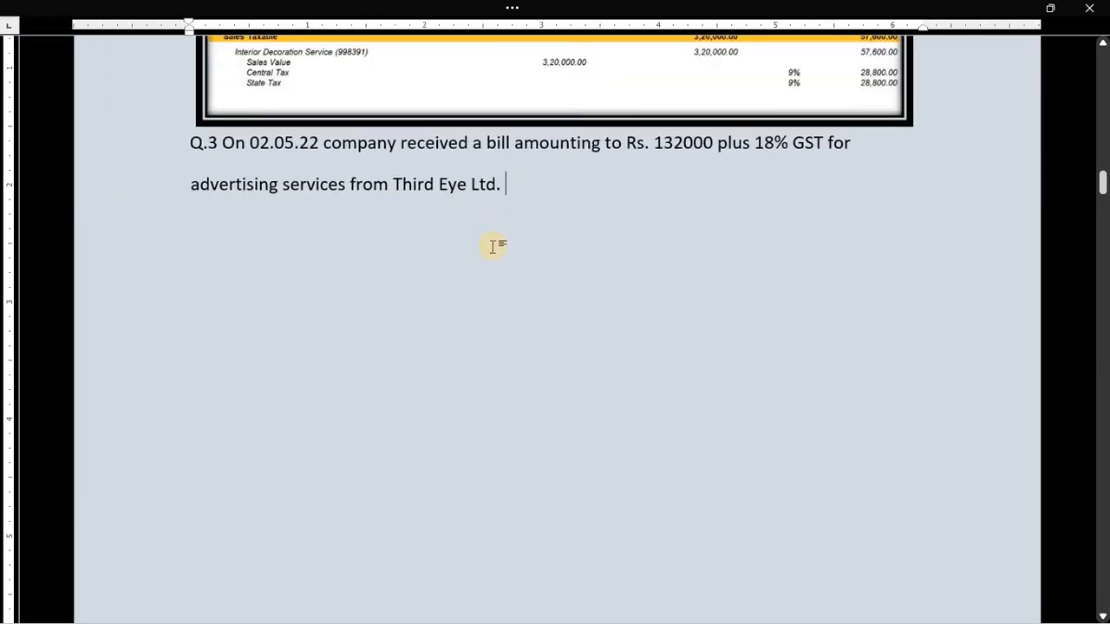
pyautogui.scroll(-10, 491, 244)
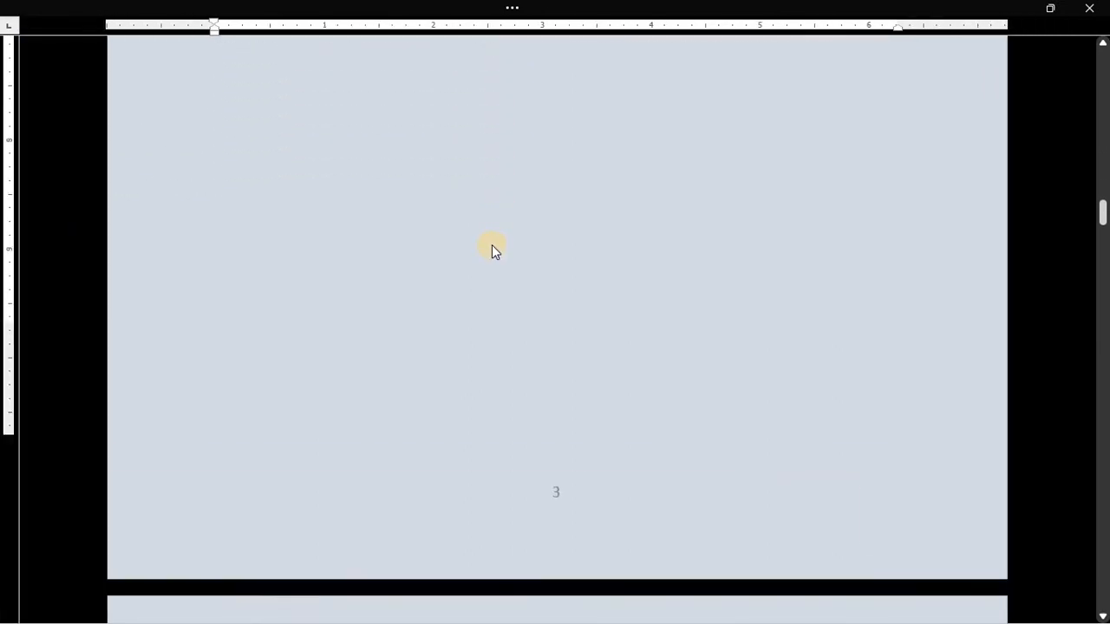
pyautogui.scroll(-2, 563, 269)
pyautogui.scroll(2, 568, 260)
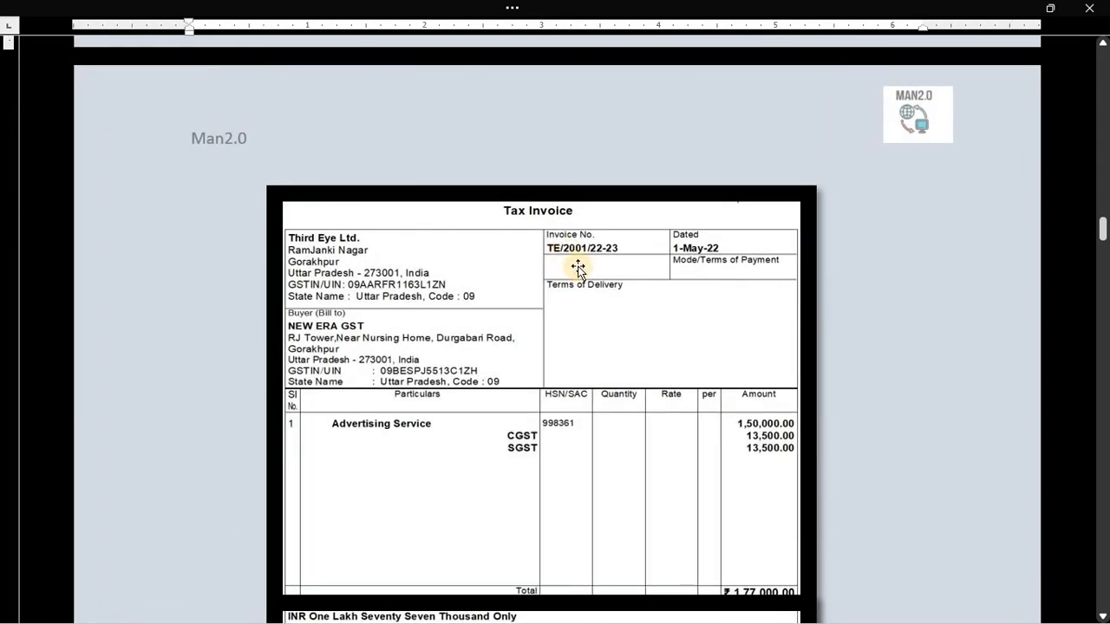
pyautogui.hotkey('alt', 'Tab')
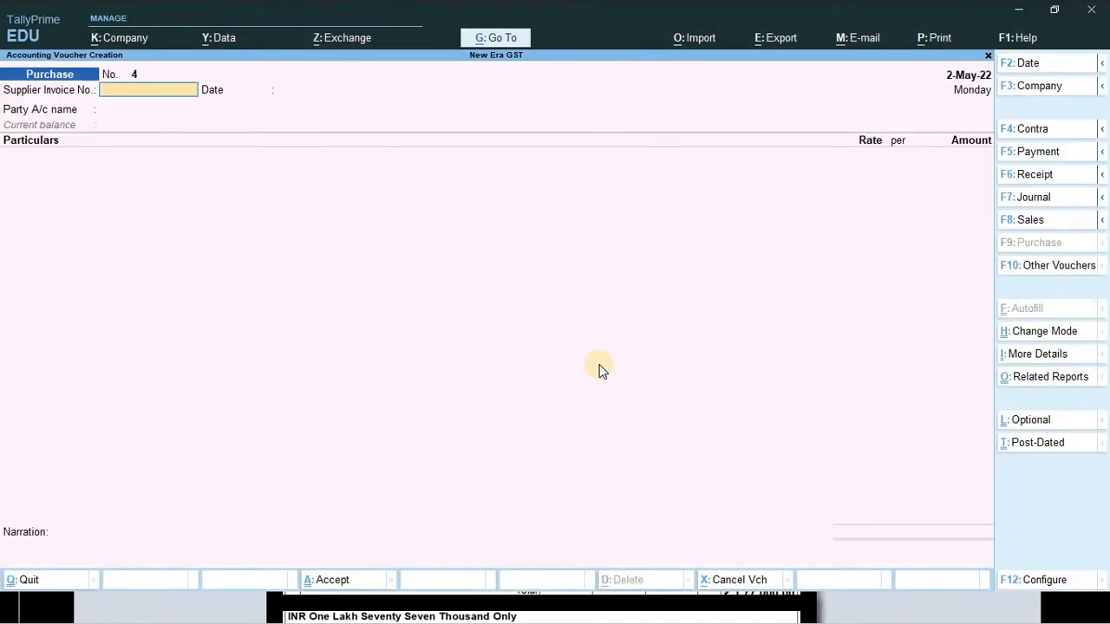
pyautogui.write('TE/2001/')
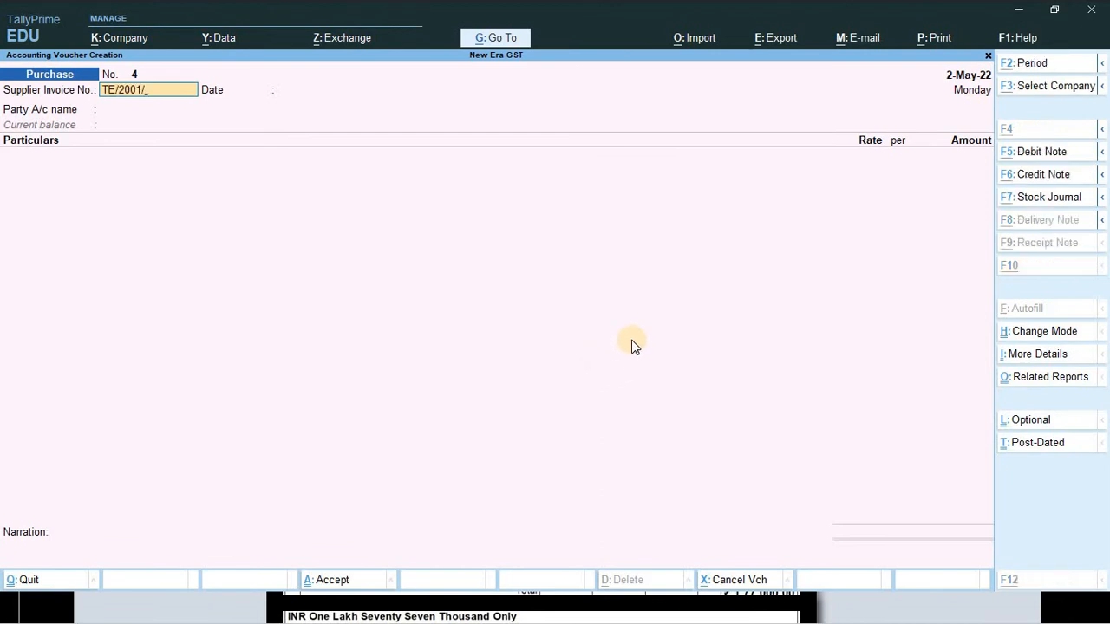
pyautogui.hotkey('alt', 'Tab')
pyautogui.hotkey('alt', 'Tab')
pyautogui.write('/2001/2')
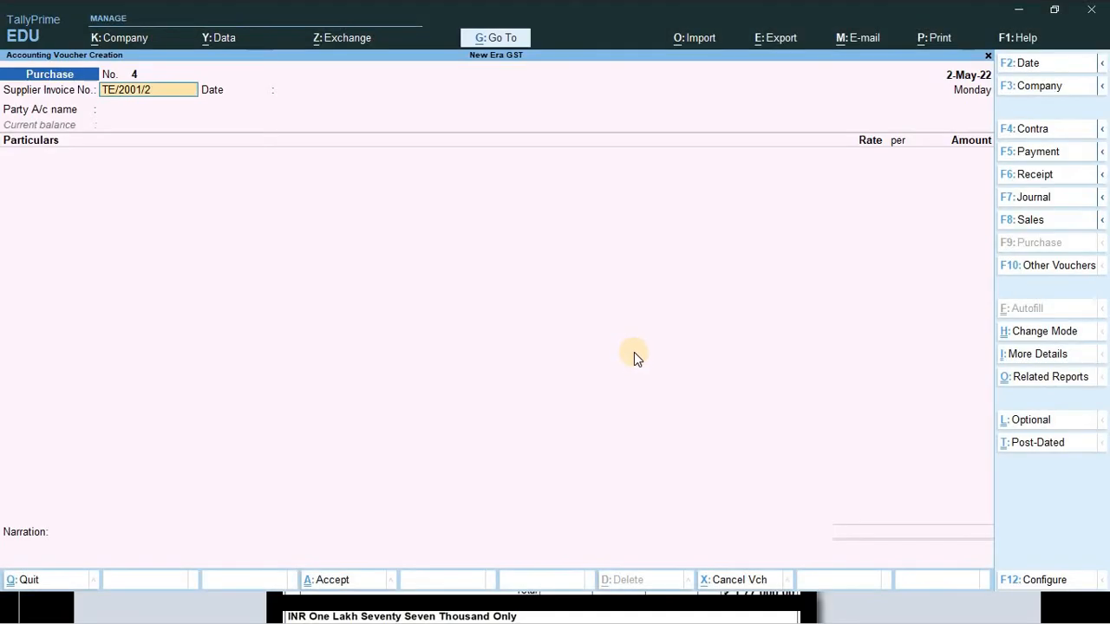
pyautogui.press('Return')
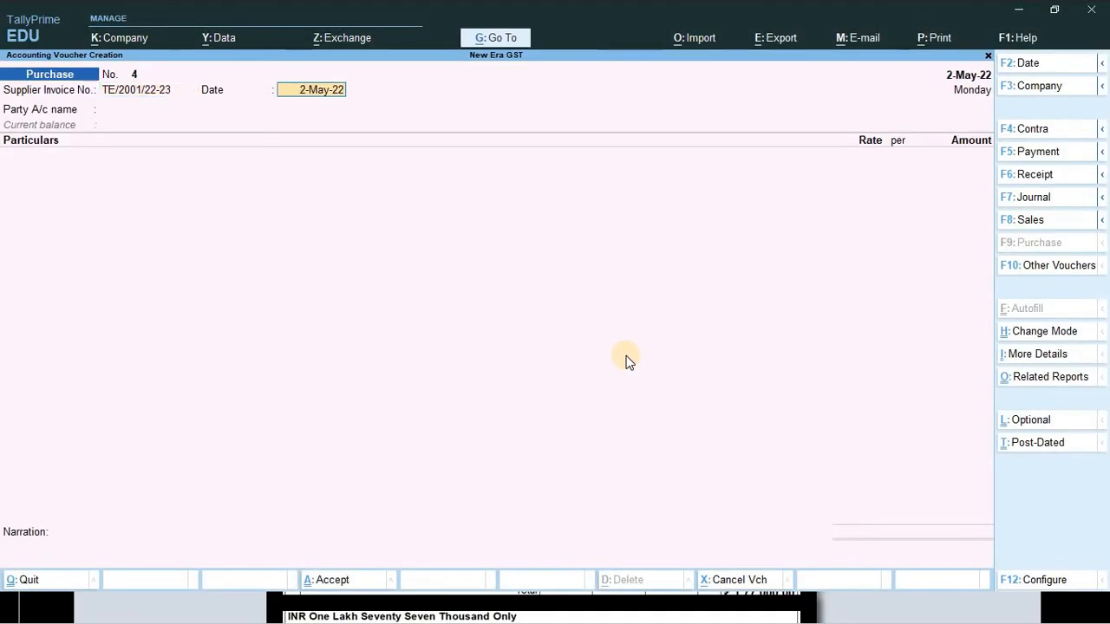
pyautogui.press('Return')
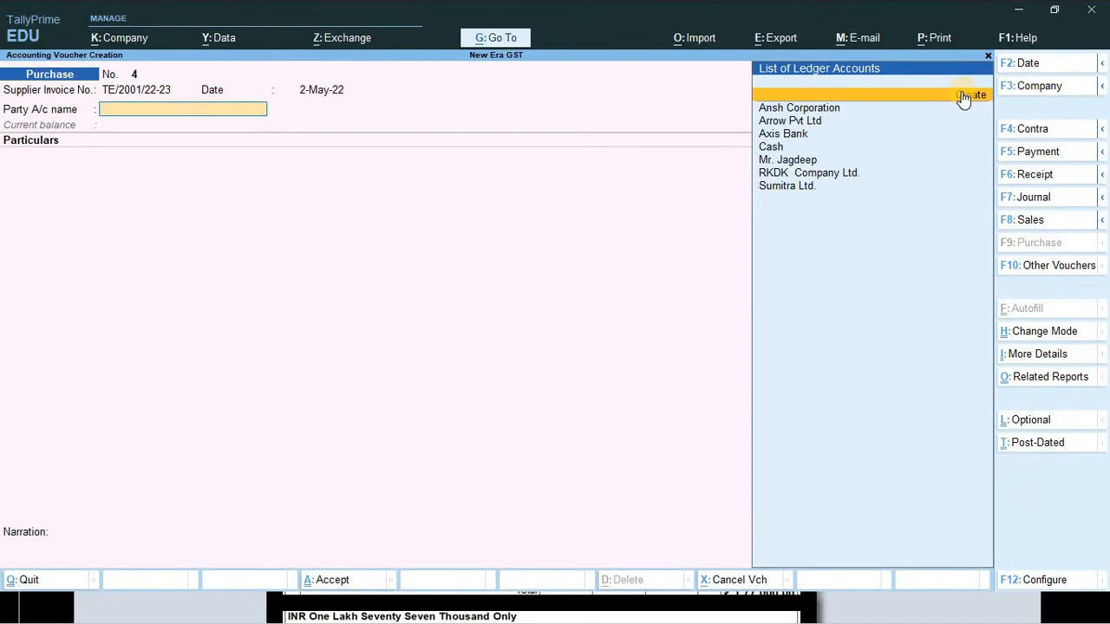
# - Create a new ledger named Third eye, then type 'Sun' in Under to find the group
pyautogui.click(967, 98)
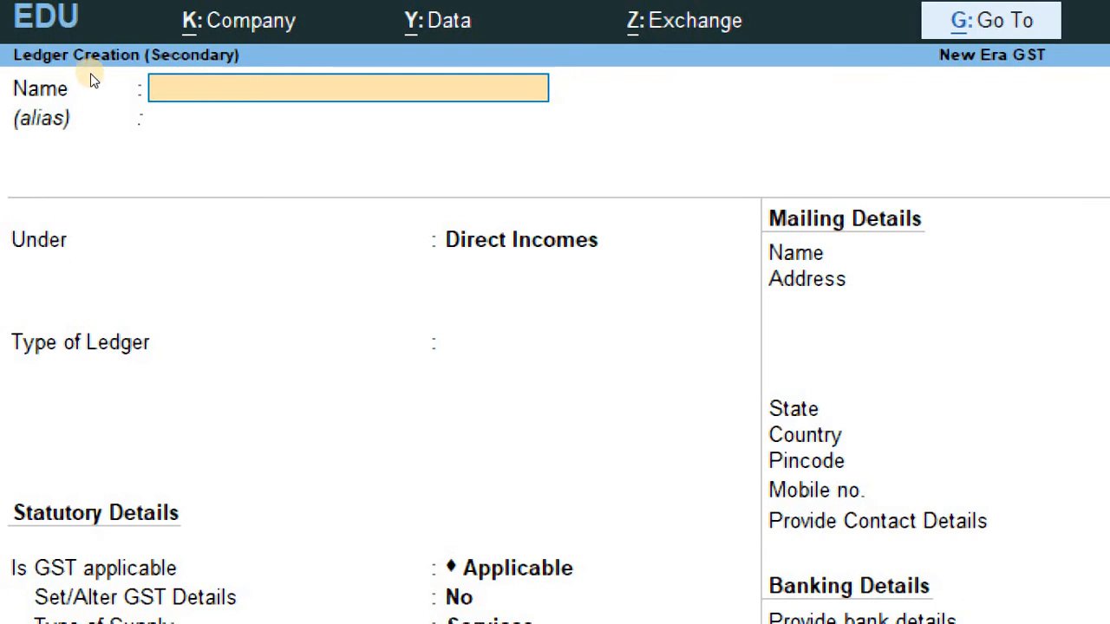
pyautogui.write('Third eye')
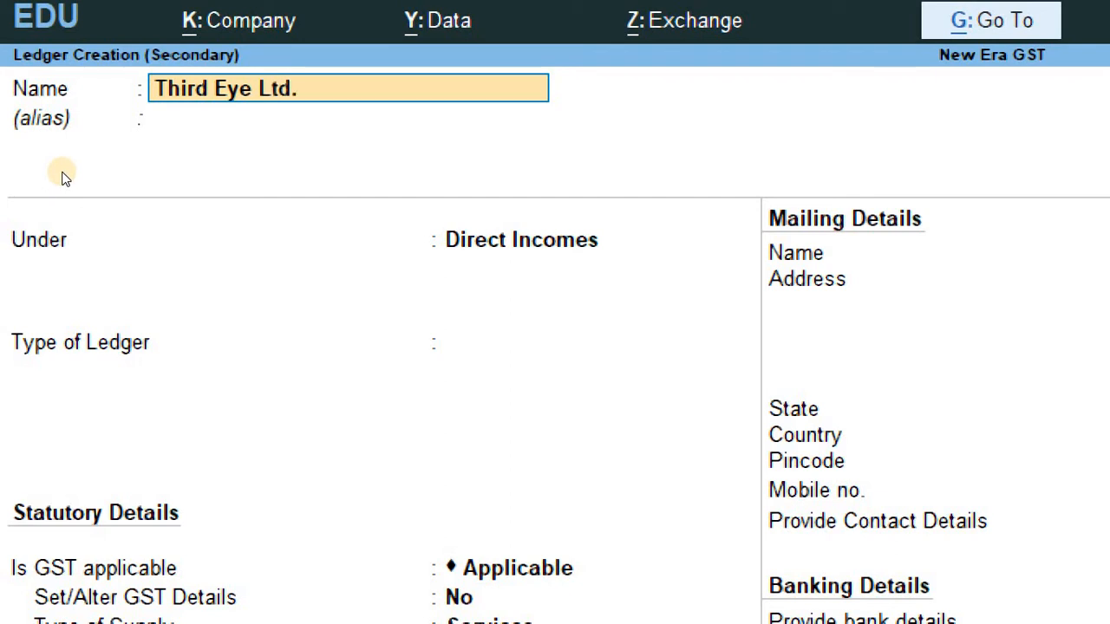
pyautogui.press('Return')
pyautogui.press('Return')
pyautogui.write('Sun')
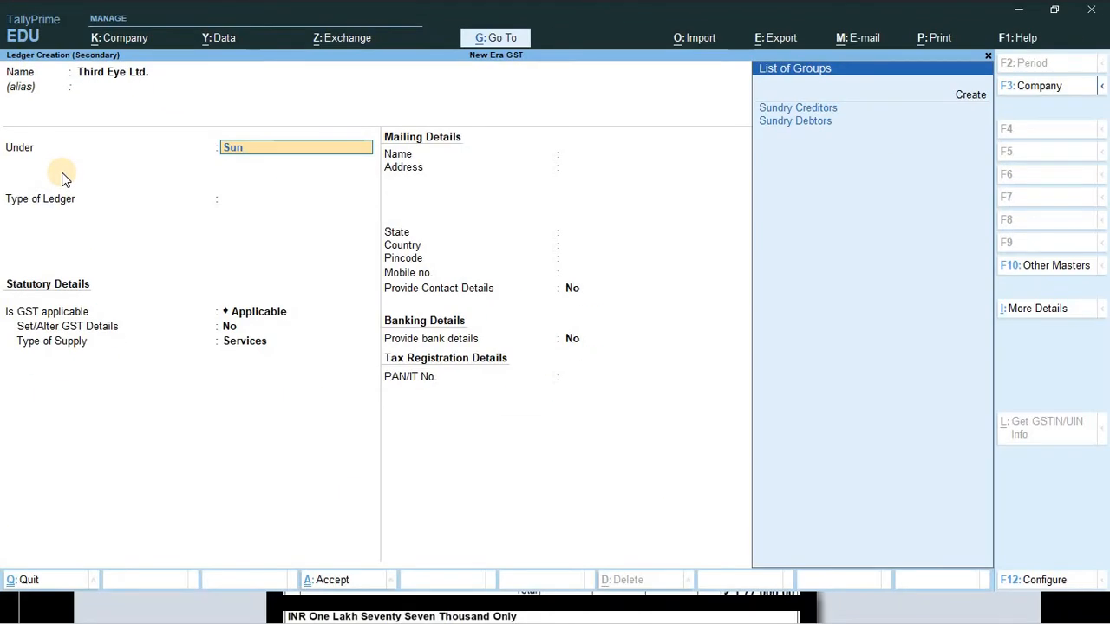
# - Put the ledger under Sundry Creditors and check the supplier's address on the invoice
pyautogui.click(785, 110)
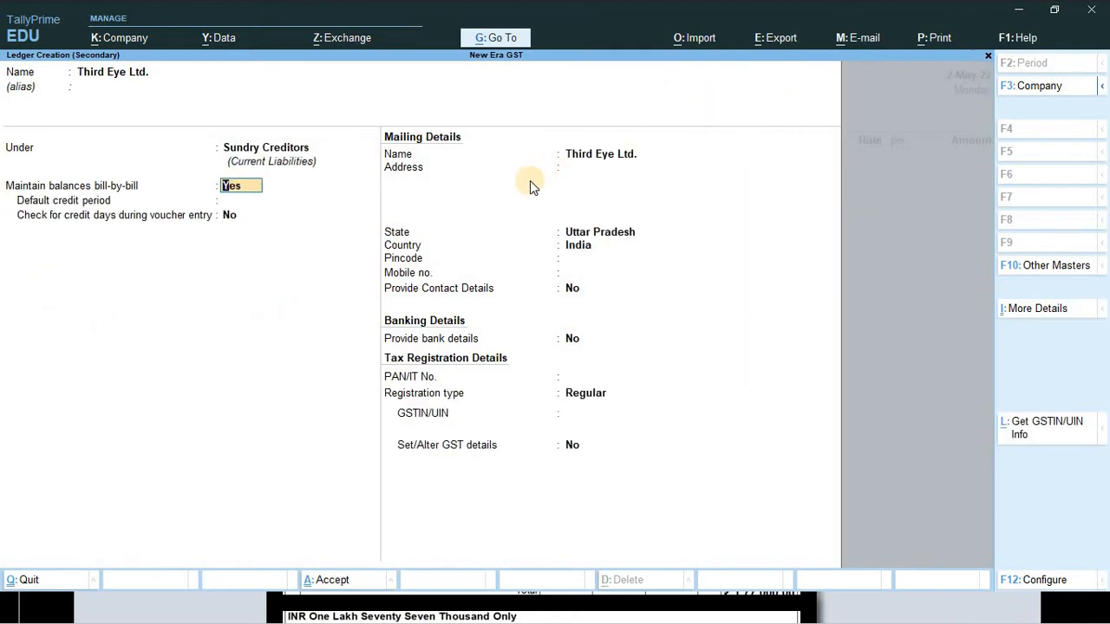
pyautogui.press('Return')
pyautogui.press('Return')
pyautogui.press('Return')
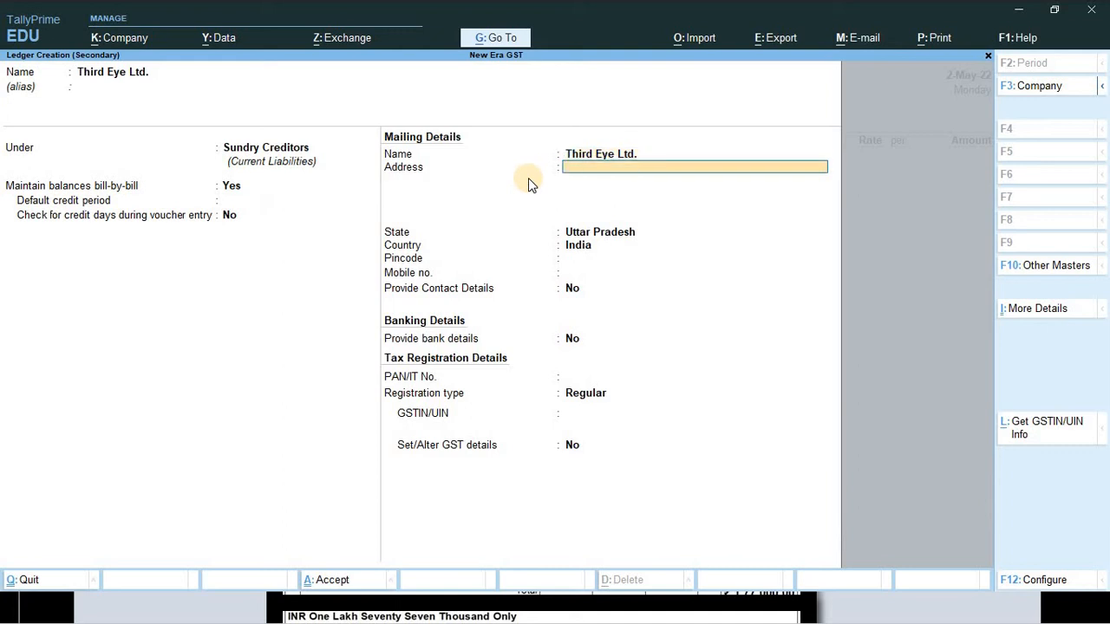
pyautogui.hotkey('alt', 'Tab')
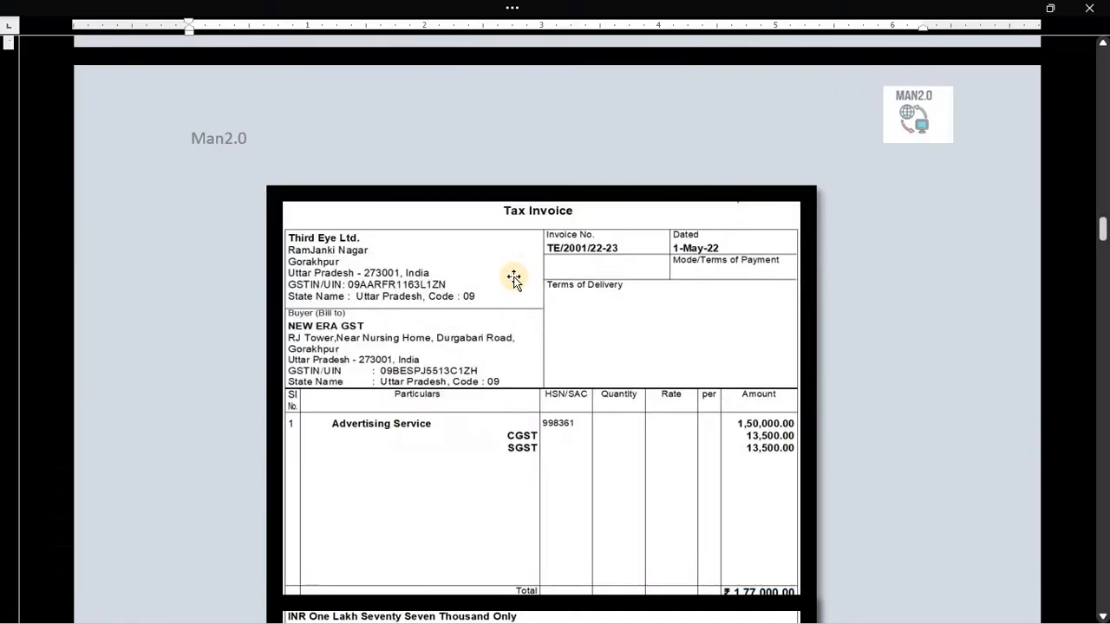
pyautogui.scroll(3, 509, 293)
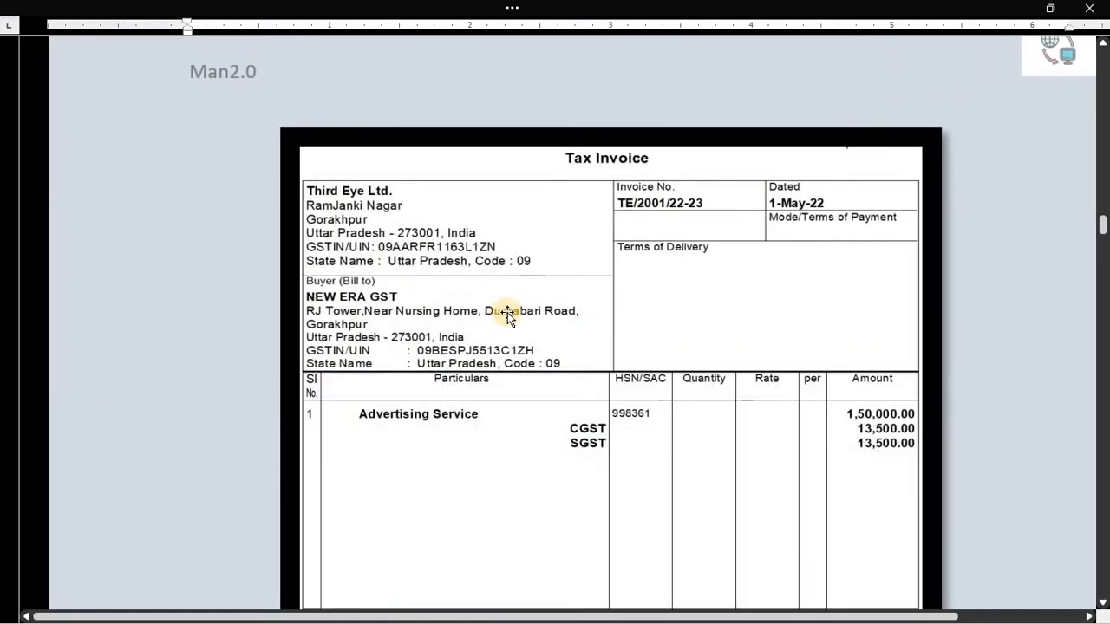
pyautogui.scroll(-1, 512, 314)
pyautogui.scroll(-1, 540, 310)
pyautogui.scroll(1, 495, 248)
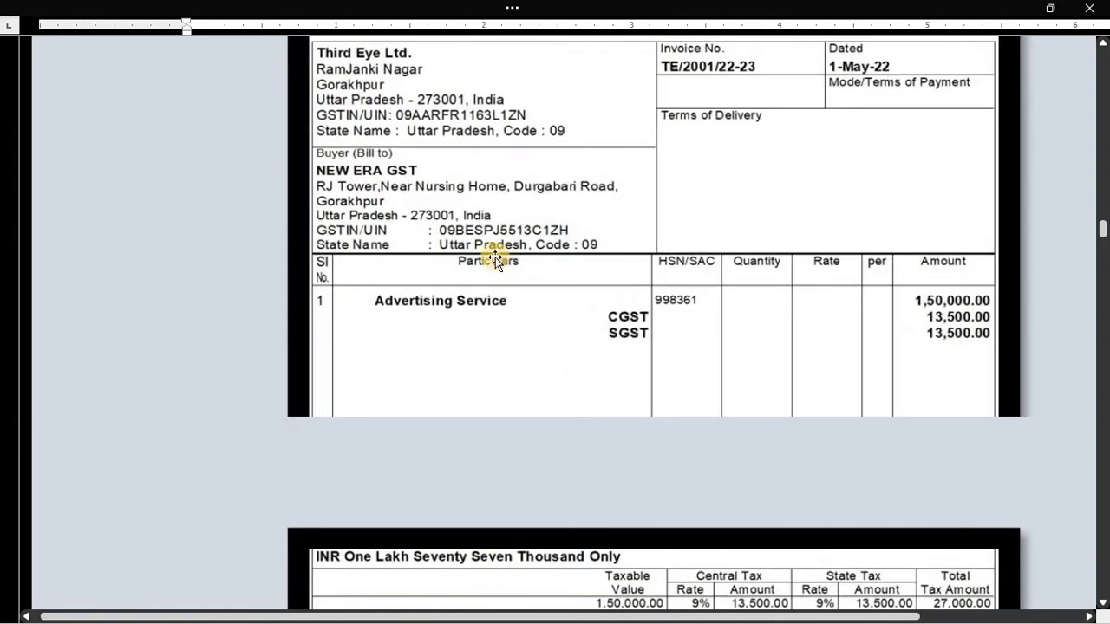
pyautogui.scroll(3, 482, 251)
pyautogui.scroll(-1, 373, 316)
pyautogui.scroll(1, 372, 321)
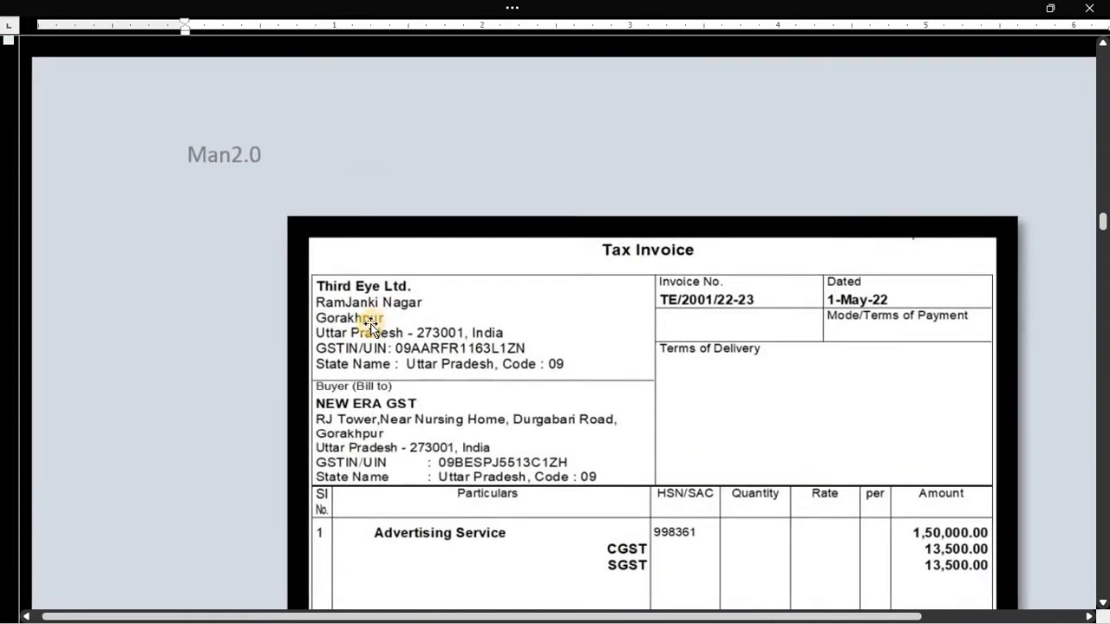
pyautogui.scroll(-1, 369, 328)
pyautogui.hotkey('alt', 'Tab')
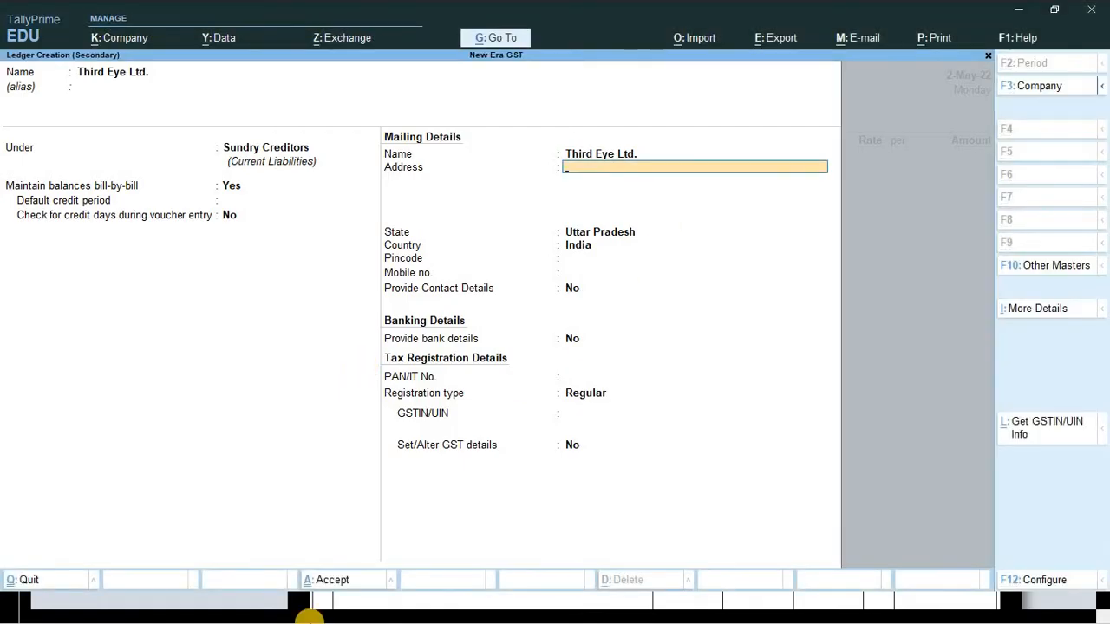
# - Enter the supplier's two address lines, keep Uttar Pradesh as the state, and fill in the pincode
pyautogui.write('Ramjanki Nagar')
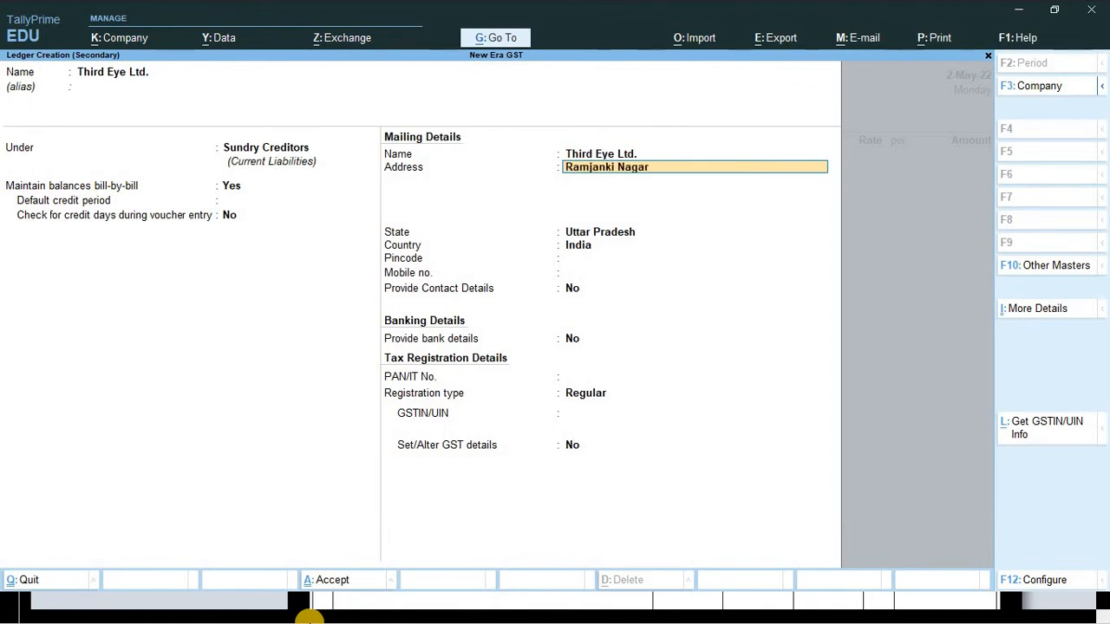
pyautogui.press('Return')
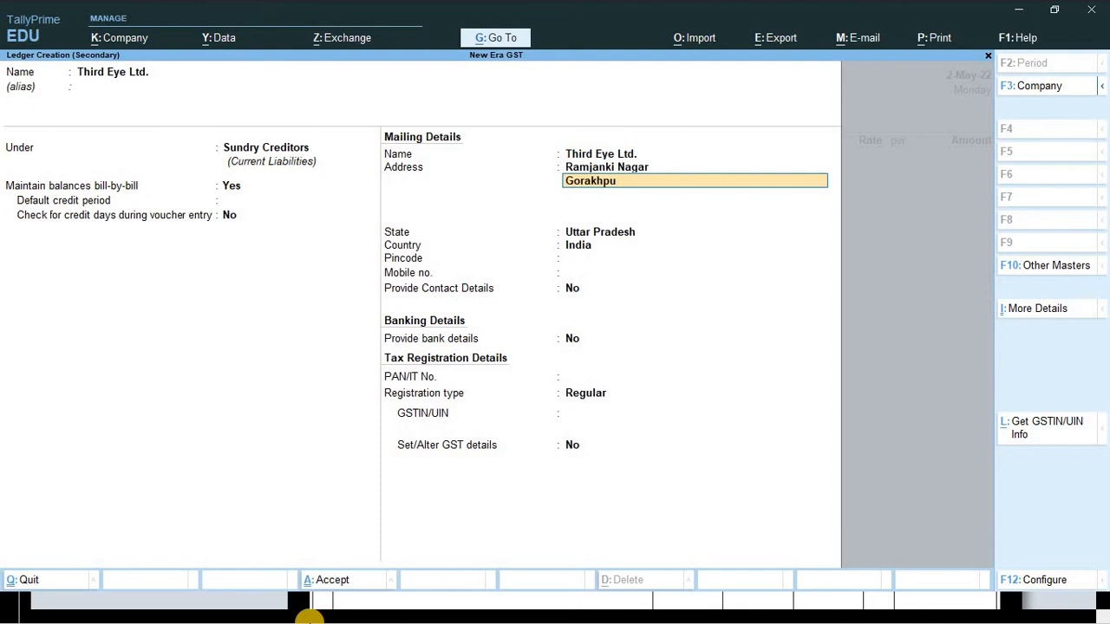
pyautogui.write('Gorakhpur')
pyautogui.press('Return')
pyautogui.press('Return')
pyautogui.press('Return')
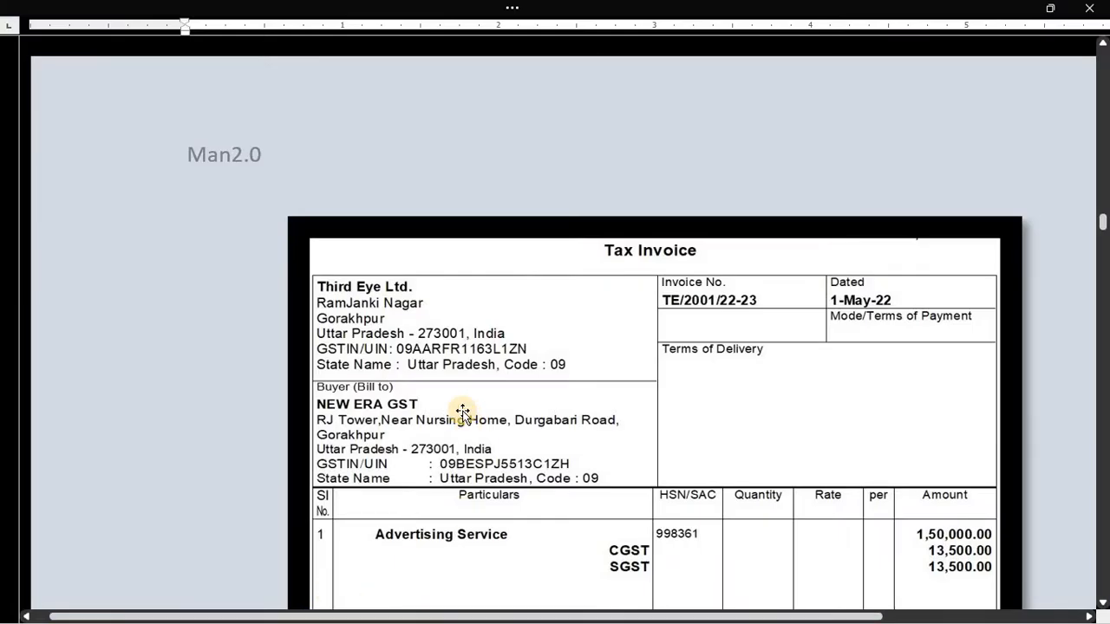
pyautogui.hotkey('alt', 'Tab')
pyautogui.write('27')
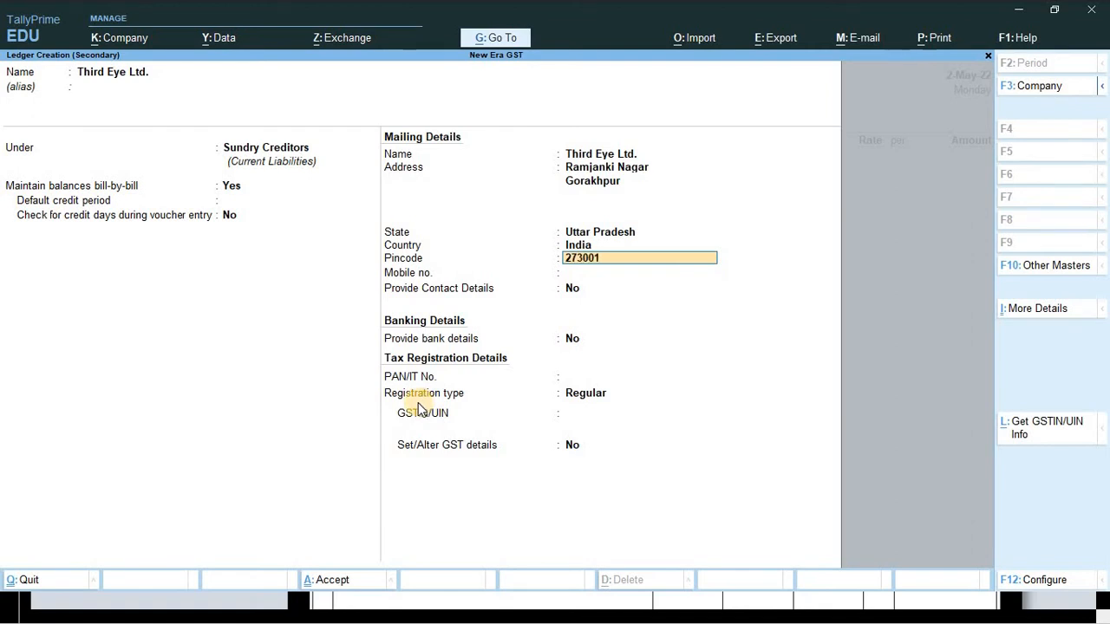
pyautogui.press('Return')
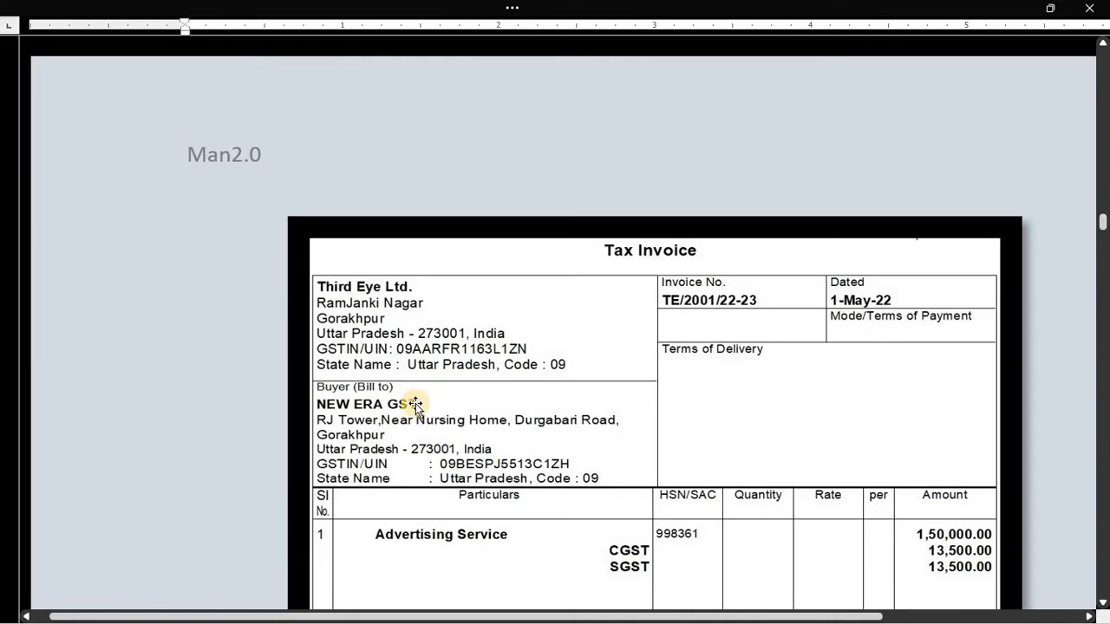
# - Skip the contact and bank details to PAN, then look up the GSTIN on the invoice
pyautogui.hotkey('alt', 'Tab')
pyautogui.hotkey('alt', 'Tab')
pyautogui.press('Return')
pyautogui.press('Return')
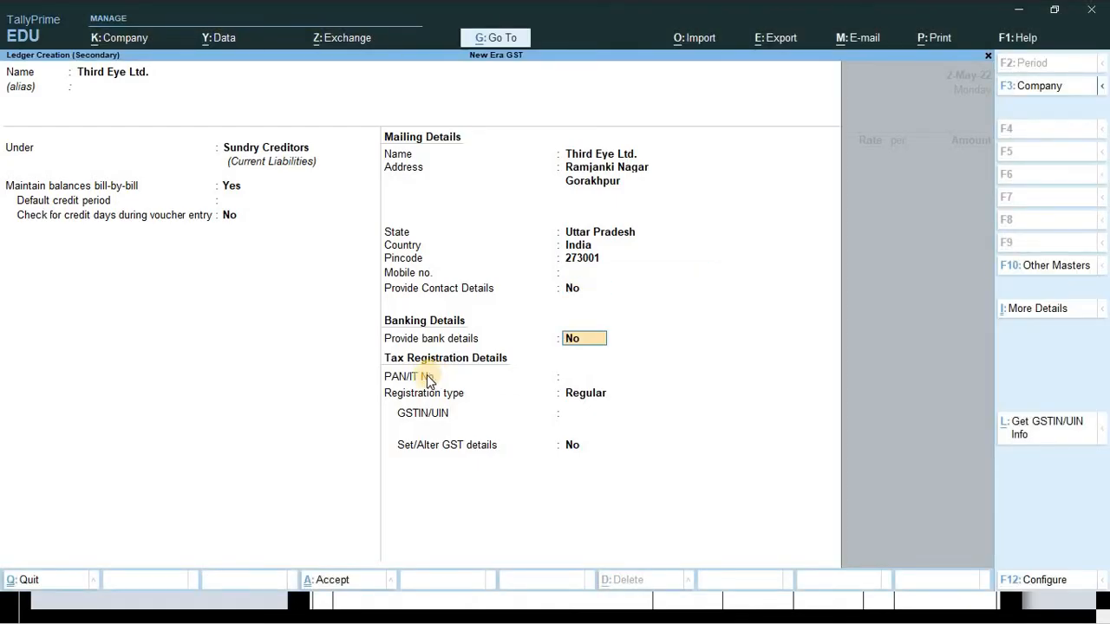
pyautogui.press('Return')
pyautogui.hotkey('alt', 'Tab')
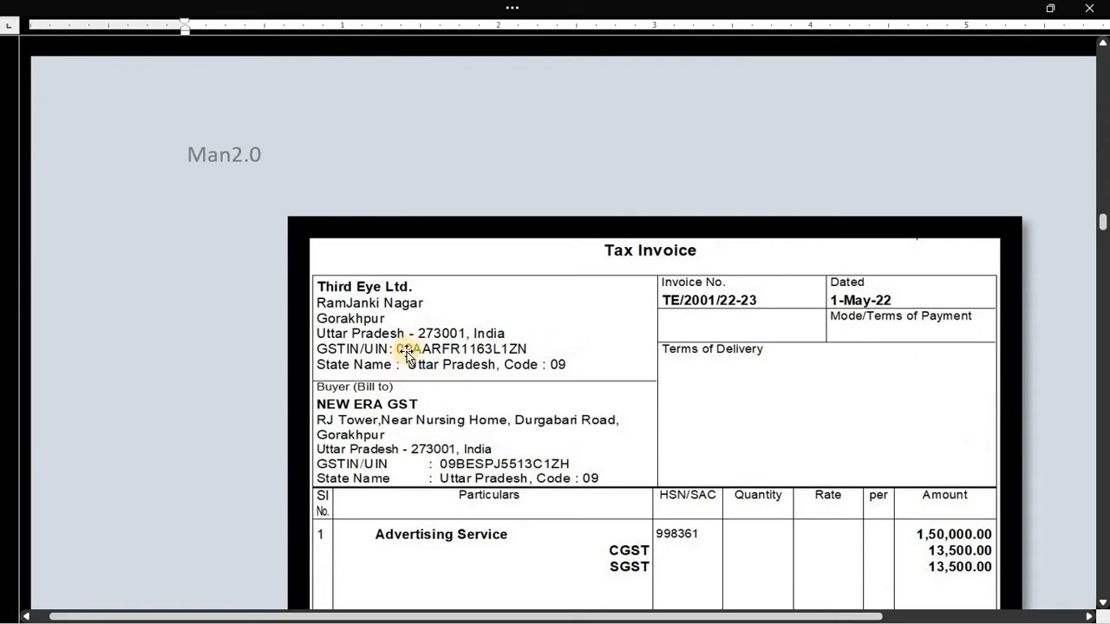
pyautogui.keyDown('ctrl'); pyautogui.scroll(3, 488, 366); pyautogui.keyUp('ctrl')
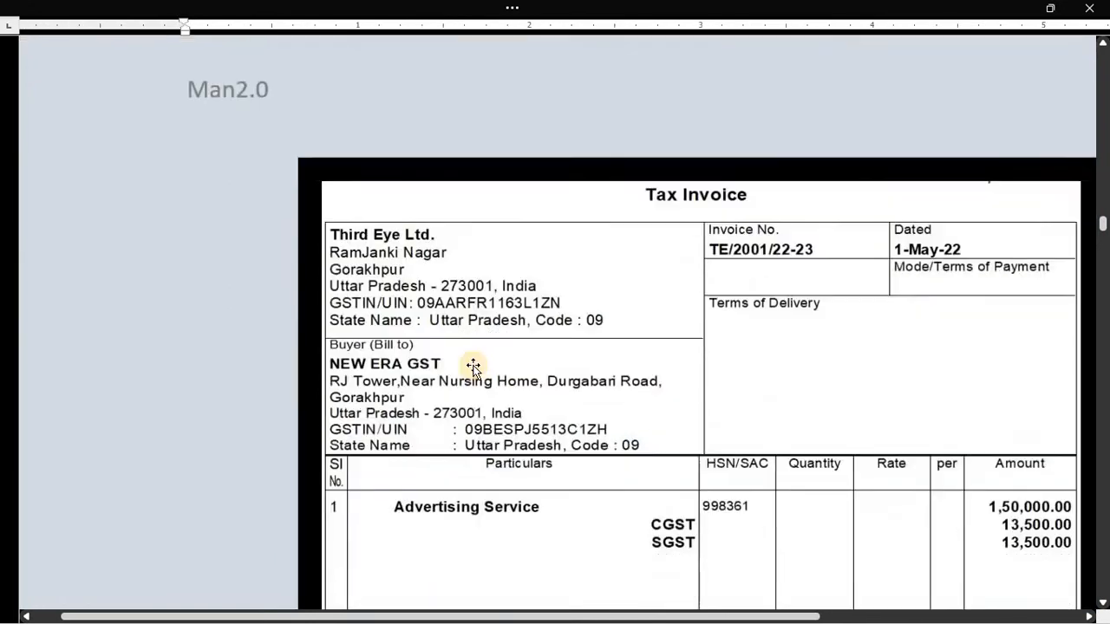
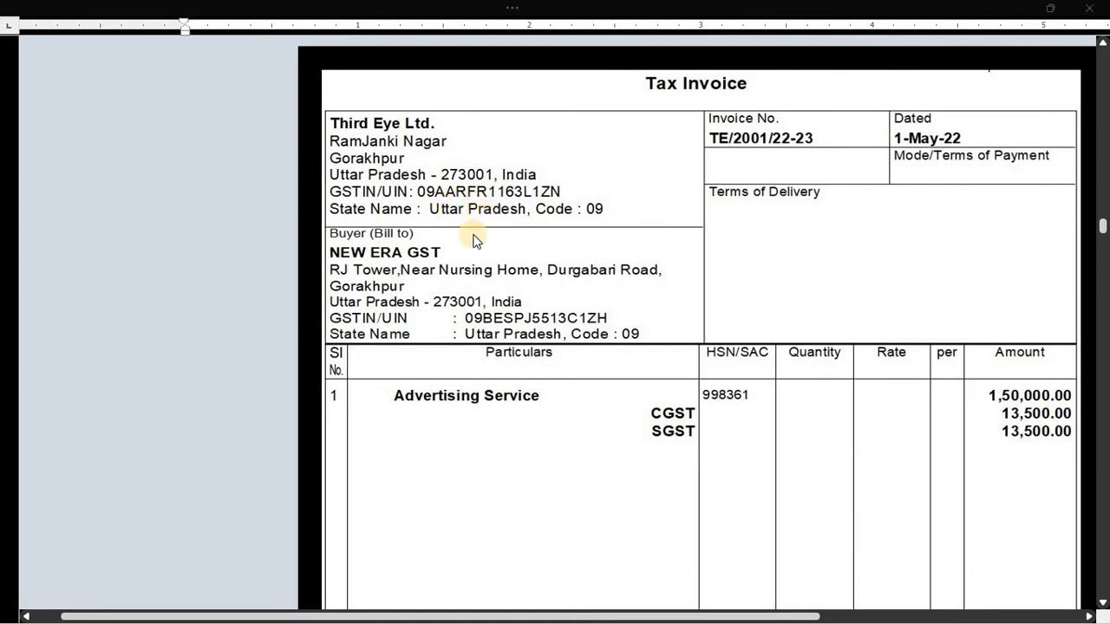
# - Enter and correct the supplier's PAN from the invoice in the Third Eye Ltd. ledger
pyautogui.hotkey('alt', 'Tab')
pyautogui.write('F')
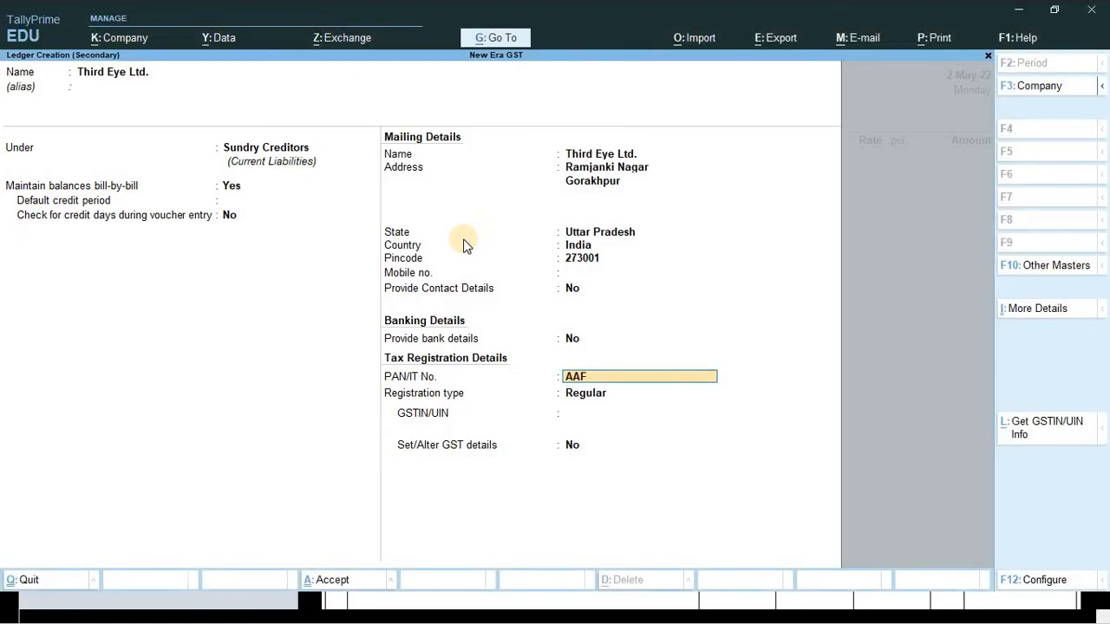
pyautogui.write('RFR')
pyautogui.hotkey('alt', 'Tab')
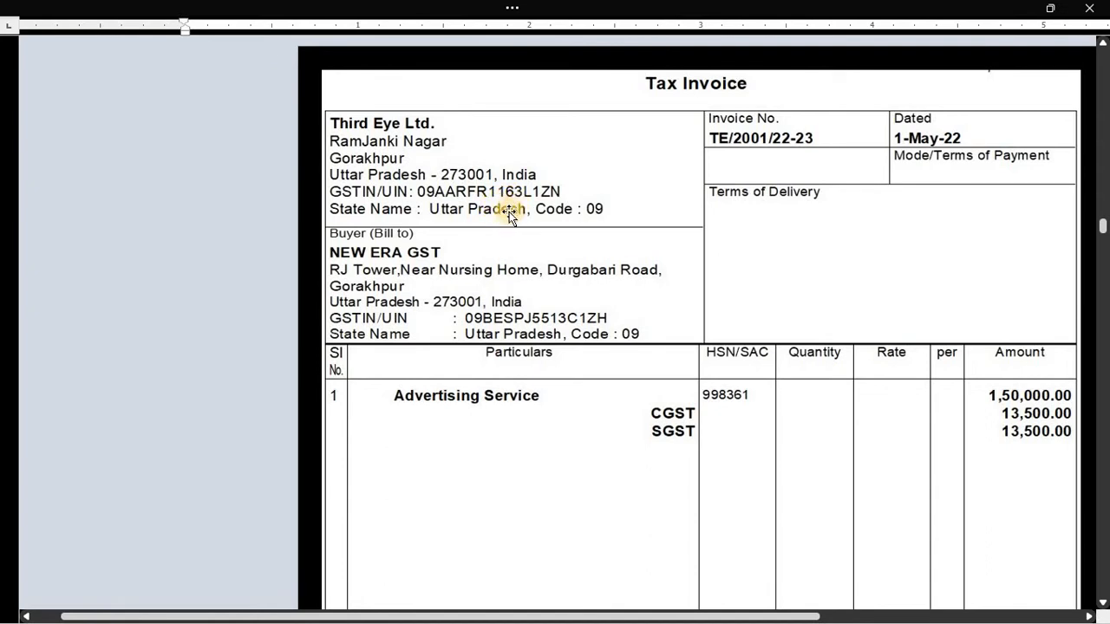
pyautogui.hotkey('alt', 'Tab')
pyautogui.write('1')
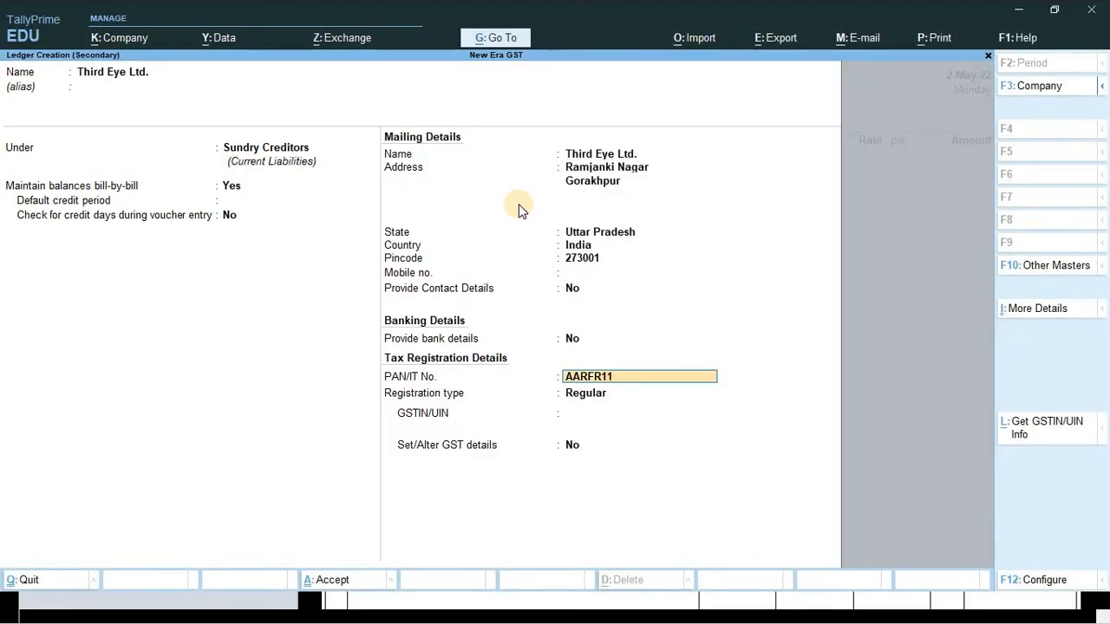
pyautogui.write('63L')
pyautogui.press('Return')
pyautogui.press('BackSpace')
pyautogui.press('ctrl')
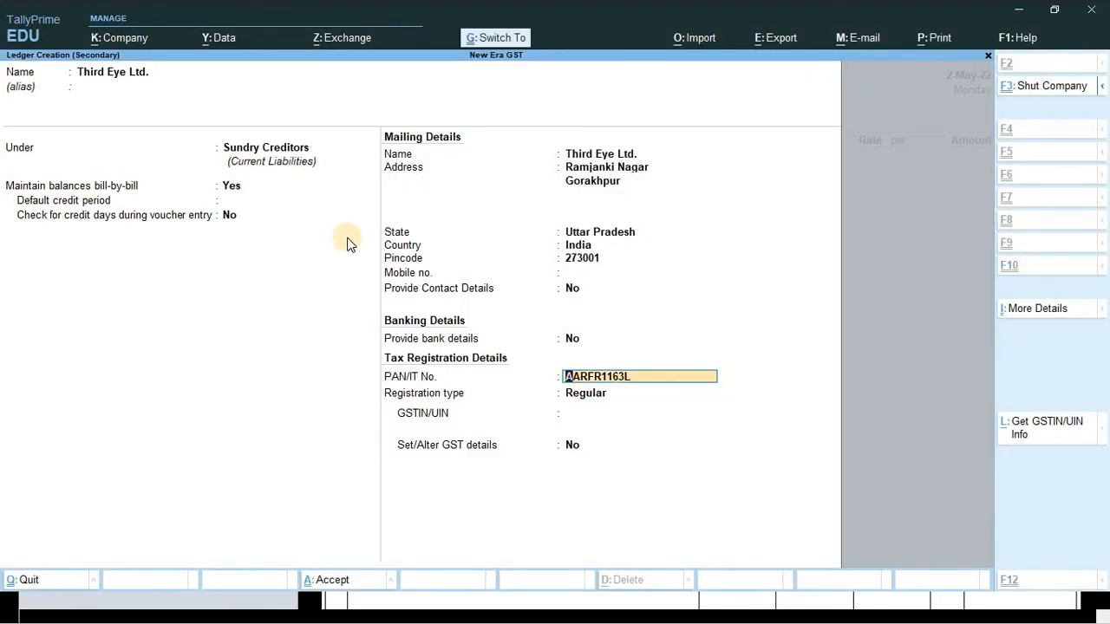
pyautogui.press('Return')
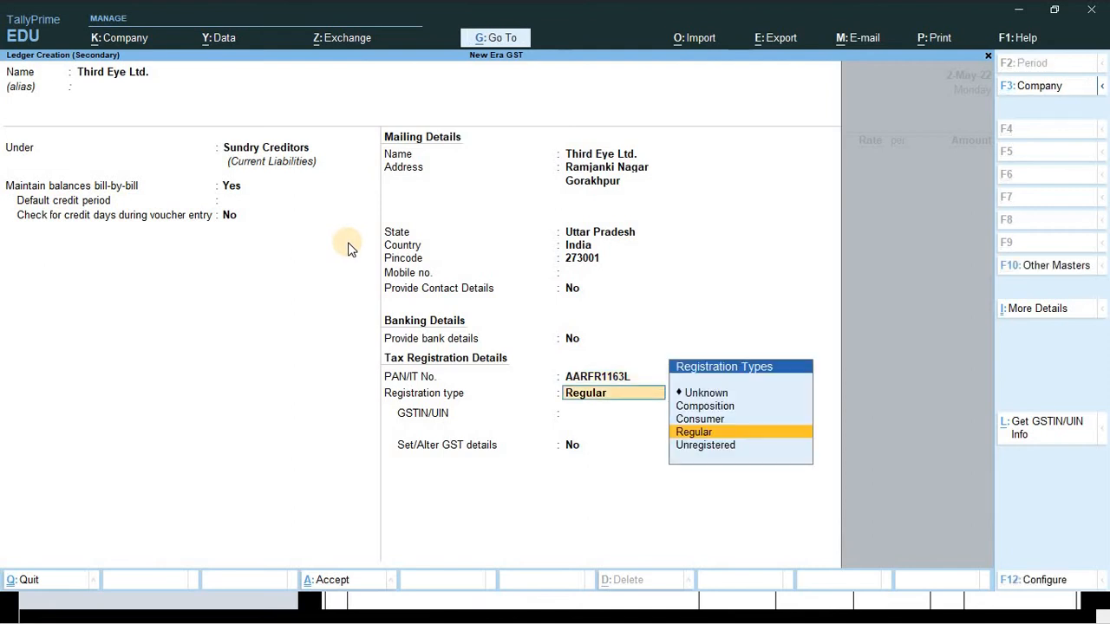
# - Keep Regular registration, fill in the GSTIN from the invoice, and accept the ledger
pyautogui.press('Return')
pyautogui.write('09')
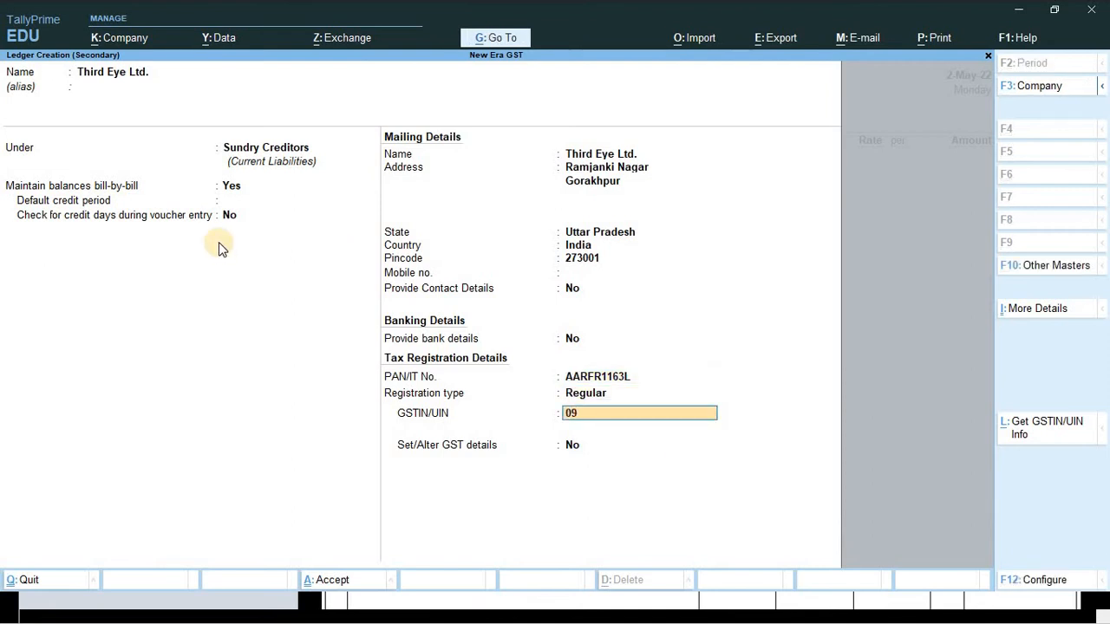
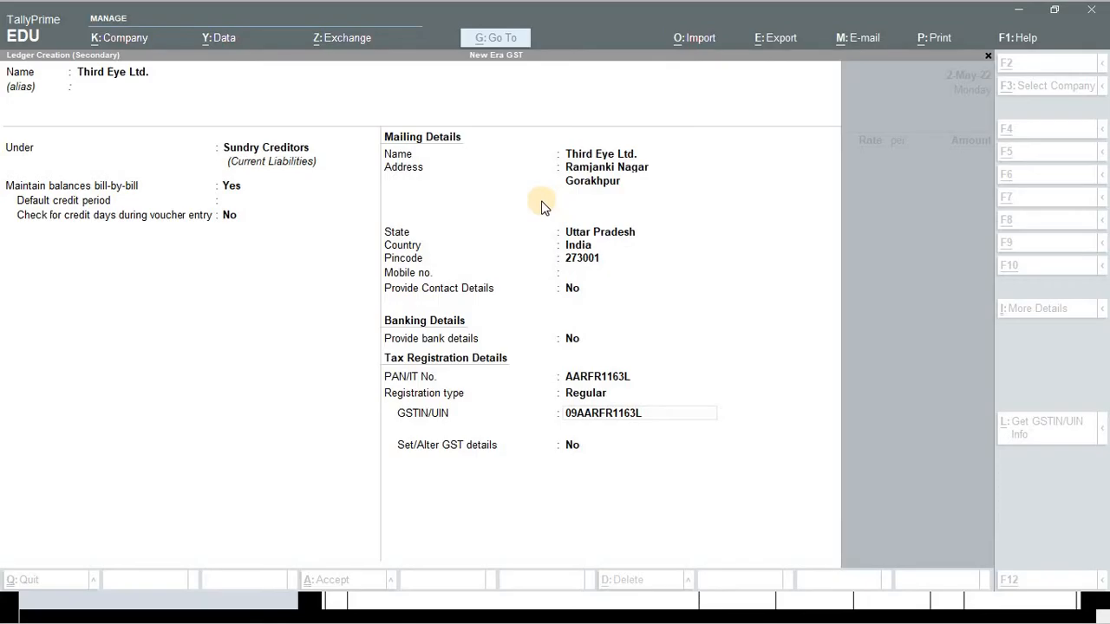
pyautogui.write('1163L1ZN')
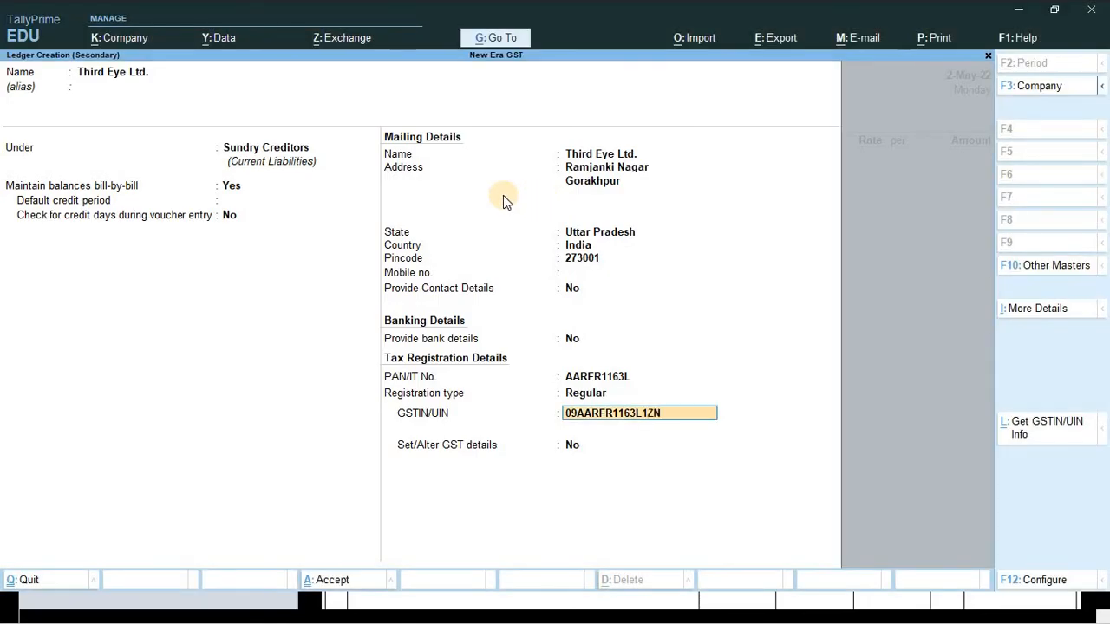
pyautogui.press('Return')
pyautogui.press('Return')
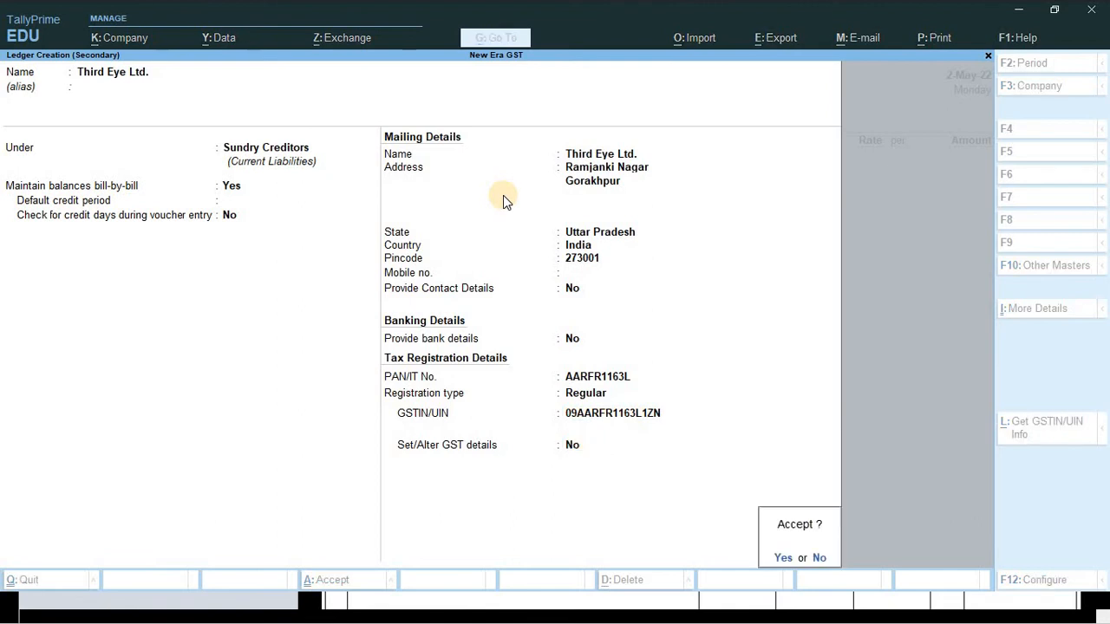
pyautogui.press('Return')
# - Accept the receipt details and Third Eye Ltd. party details, keeping New Era GST as consignee
pyautogui.press('Return')
pyautogui.press('Return')
pyautogui.press('Return')
pyautogui.press('Return')
pyautogui.press('Return')
pyautogui.press('Return')
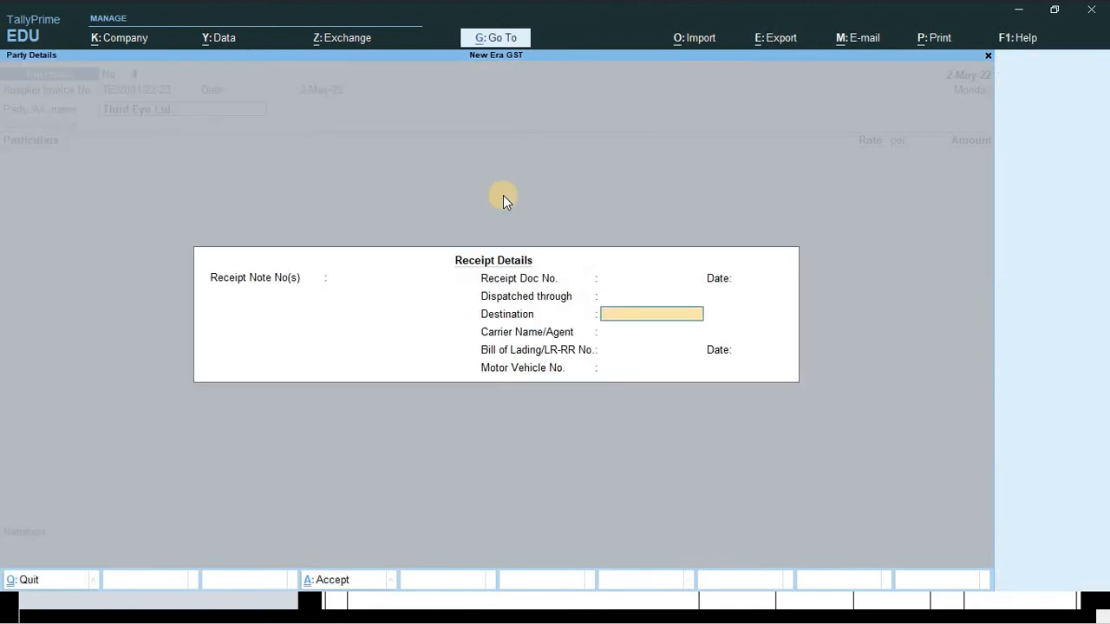
pyautogui.press('Return')
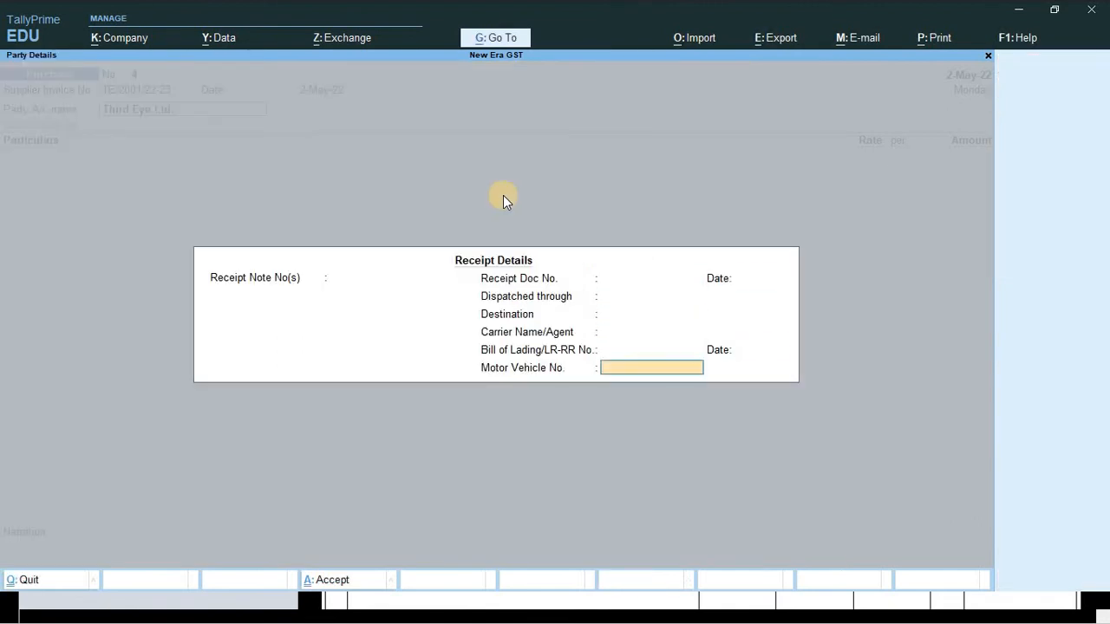
pyautogui.press('Return')
pyautogui.press('Return')
pyautogui.press('Return')
pyautogui.press('Return')
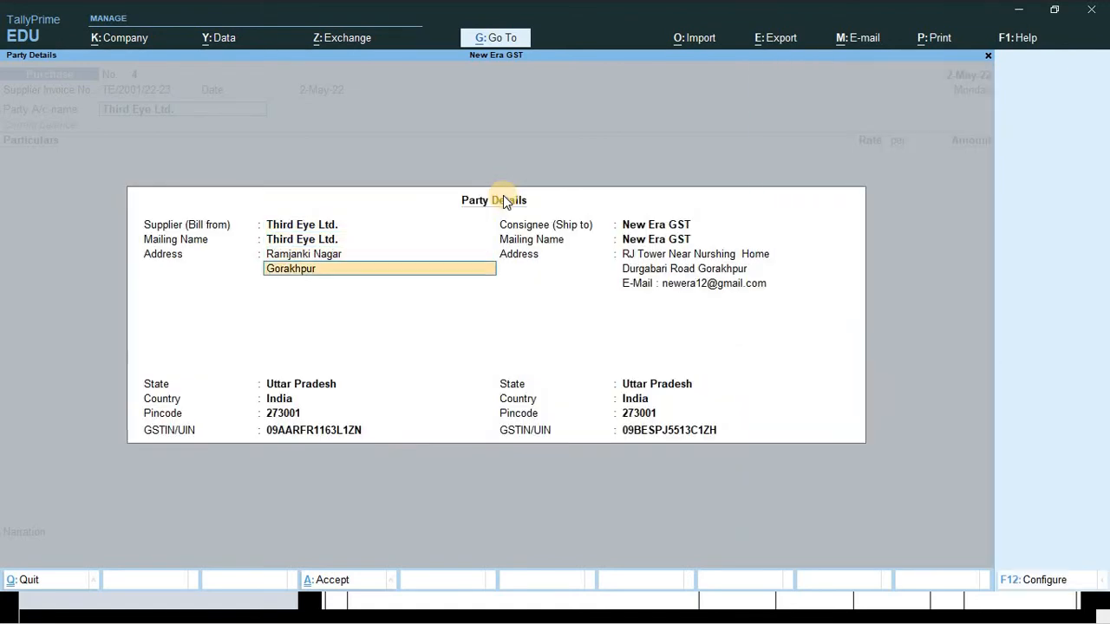
pyautogui.press('Return')
pyautogui.press('Return')
pyautogui.press('Return')
pyautogui.press('Return')
pyautogui.press('Return')
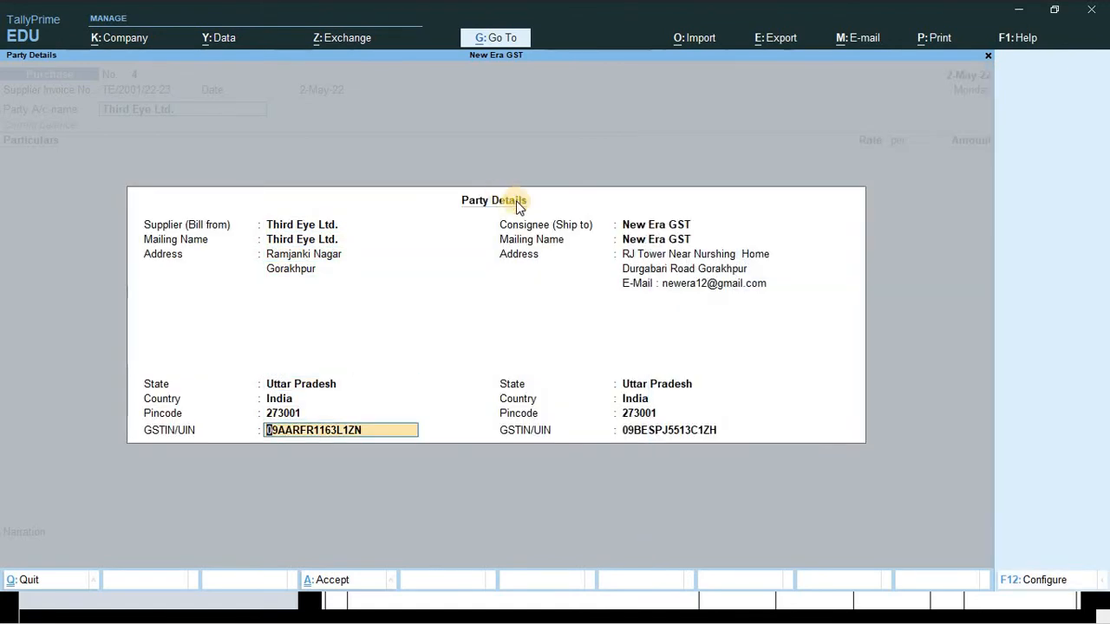
pyautogui.press('Return')
pyautogui.press('Return')
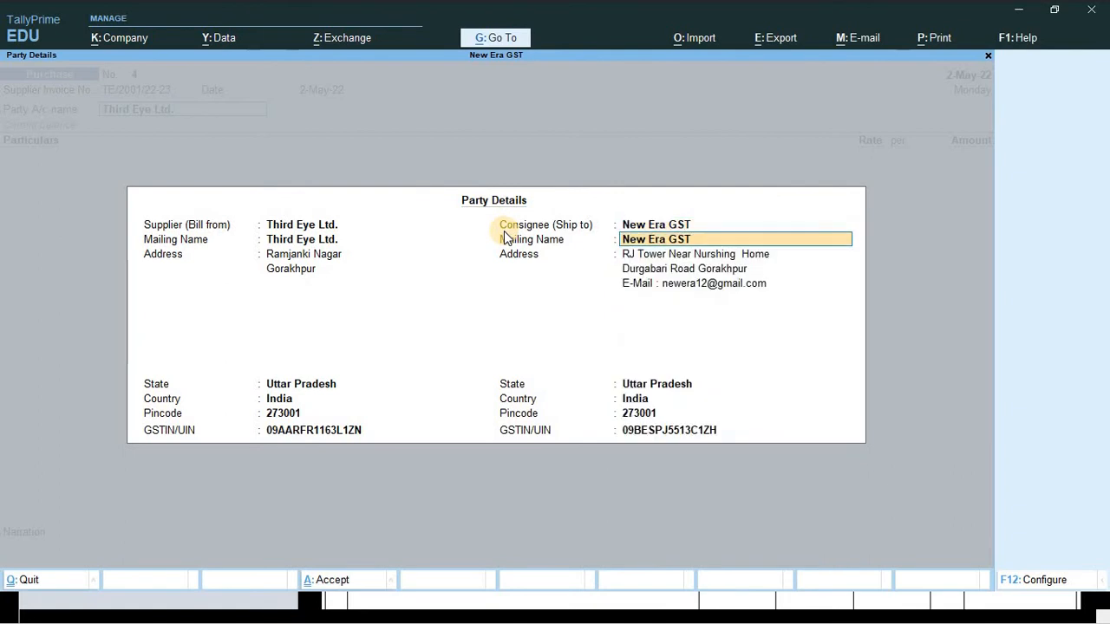
pyautogui.press('Return')
pyautogui.press('Return')
pyautogui.press('Return')
pyautogui.press('Return')
pyautogui.press('Return')
pyautogui.press('Return')
pyautogui.press('Return')
pyautogui.press('Return')
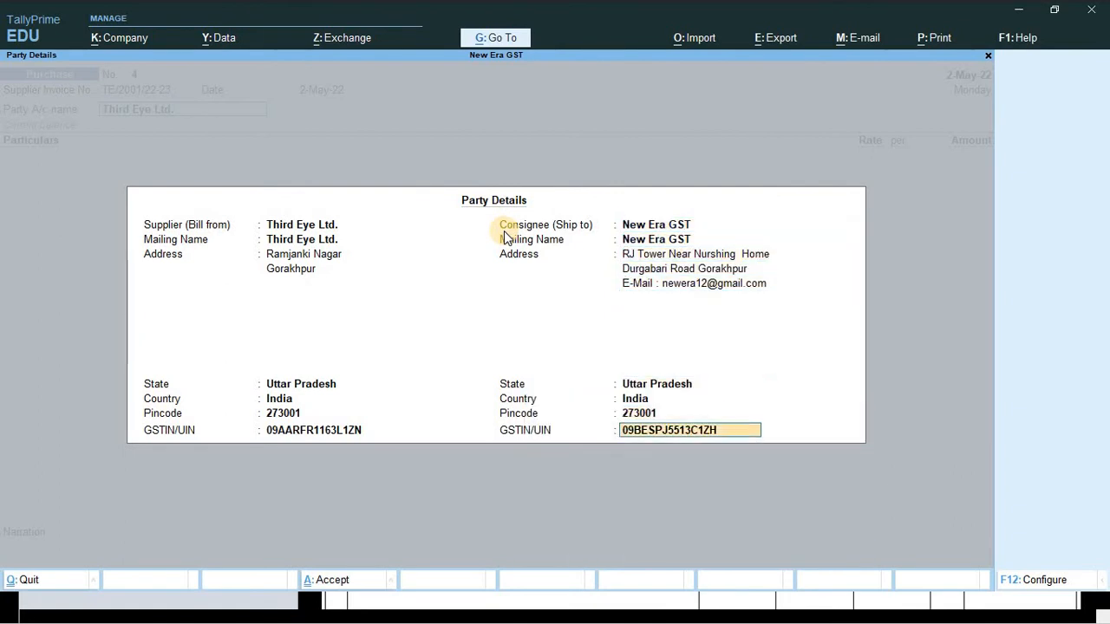
pyautogui.press('Return')
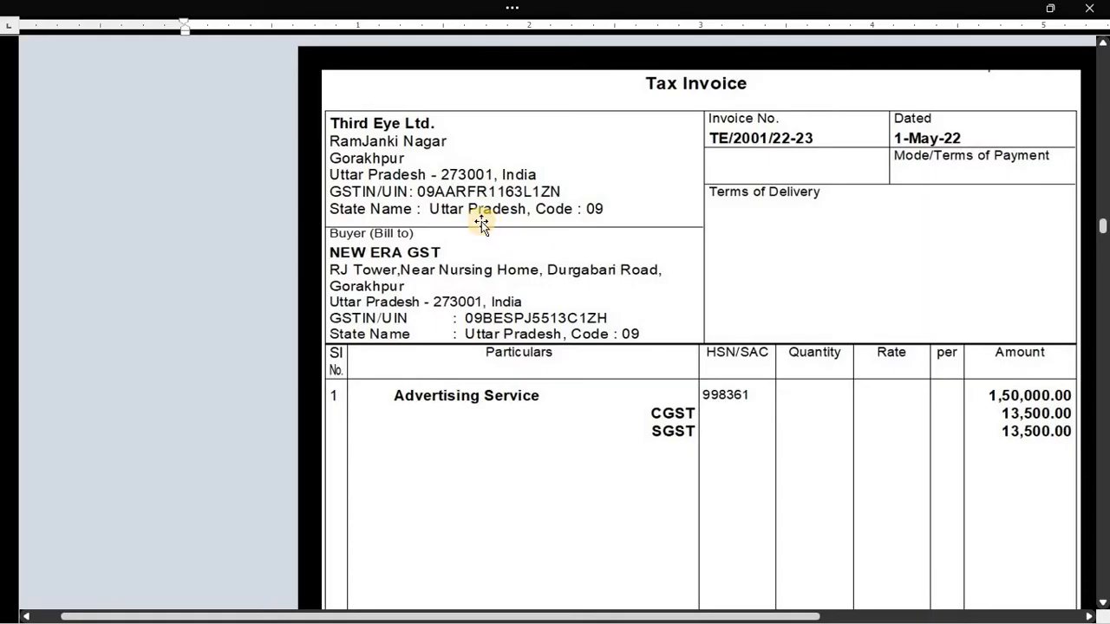
pyautogui.scroll(-4, 515, 335)
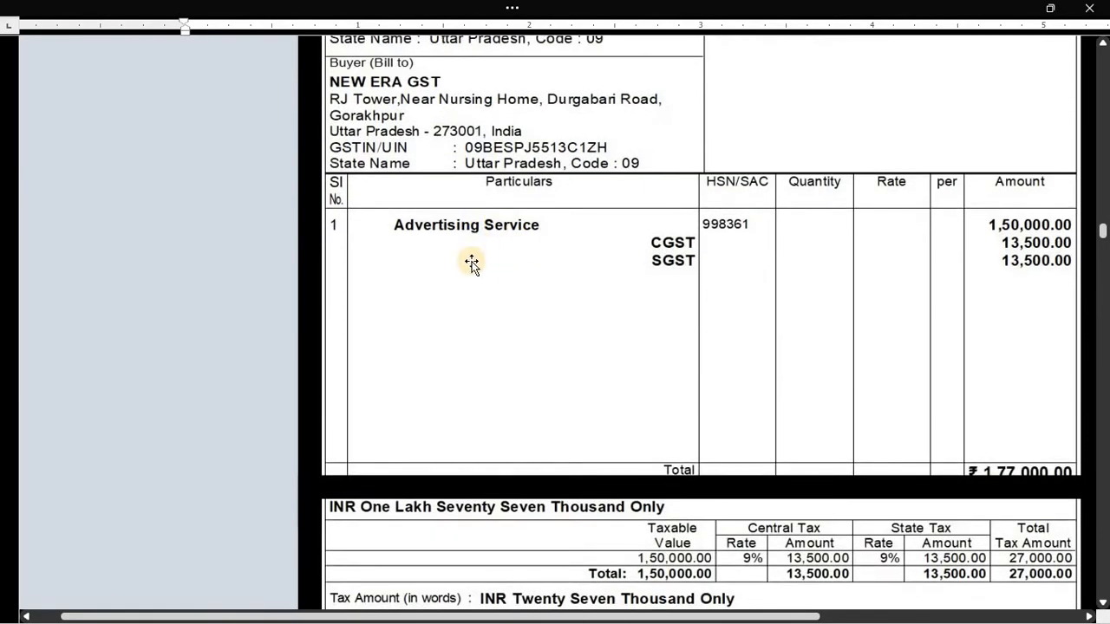
pyautogui.hotkey('alt', 'Tab')
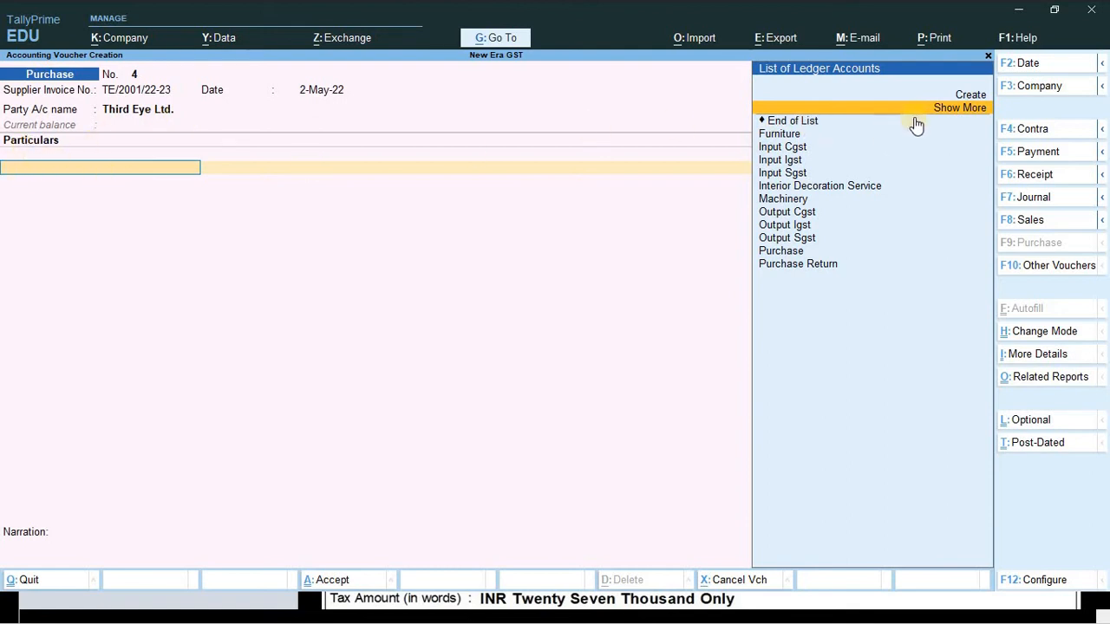
# - From the voucher, create the 'Advertisement Service' ledger, fixing the name typo, under Indirect Expenses
pyautogui.press('ctrl')
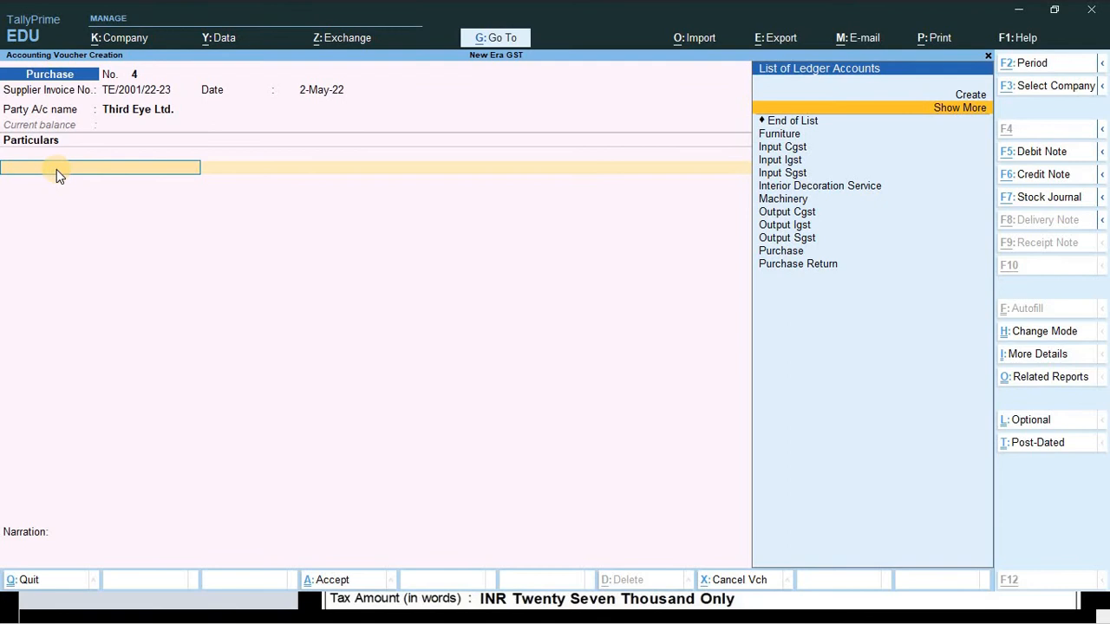
pyautogui.hotkey('alt', 'c')
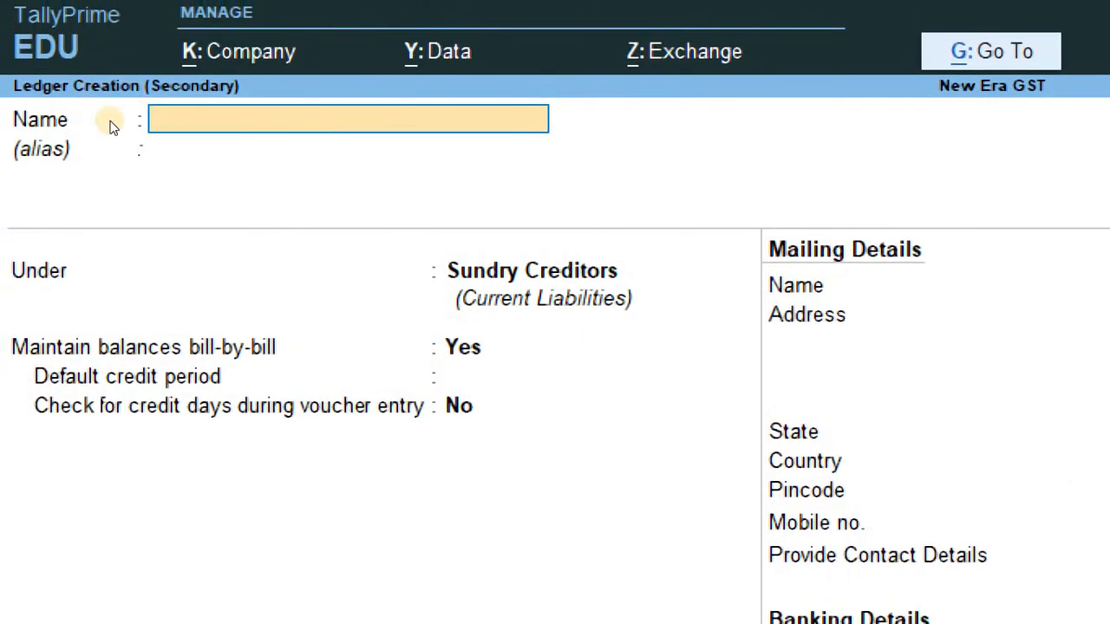
pyautogui.write('Advertisemtn')
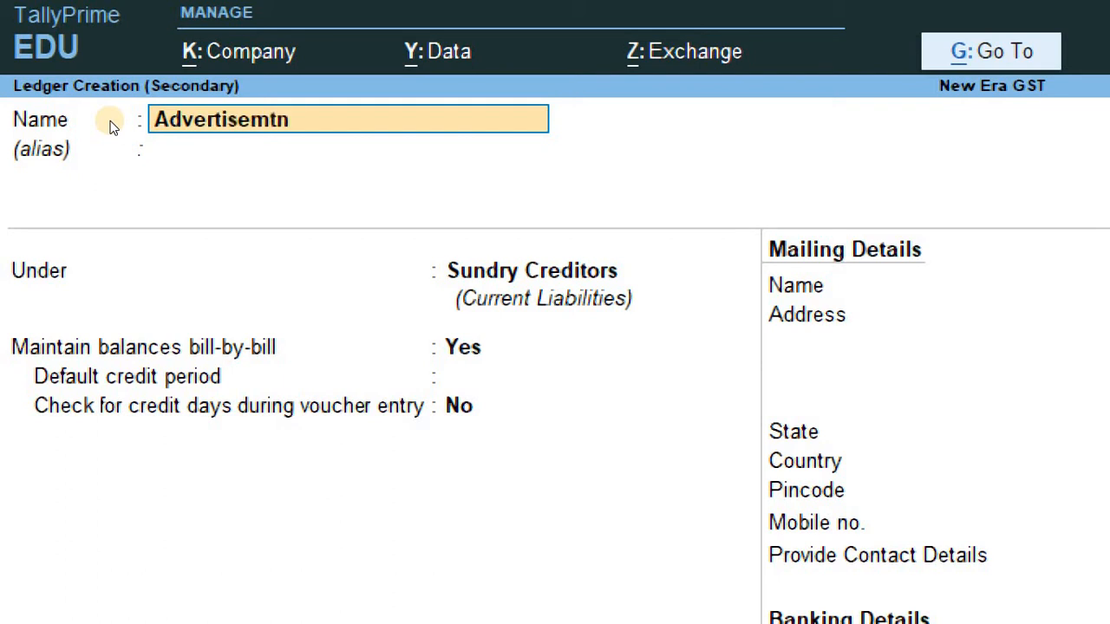
pyautogui.press('BackSpace')
pyautogui.press('BackSpace')
pyautogui.write('ent Sr')
pyautogui.press('BackSpace')
pyautogui.write('ervice')
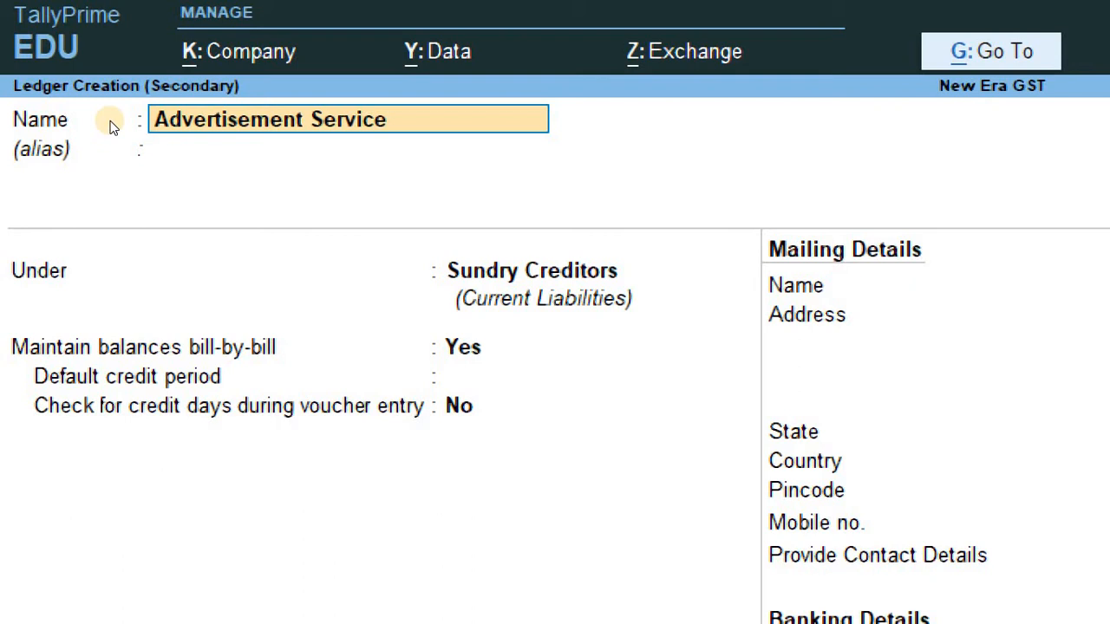
pyautogui.press('Return')
pyautogui.press('Return')
pyautogui.write('In')
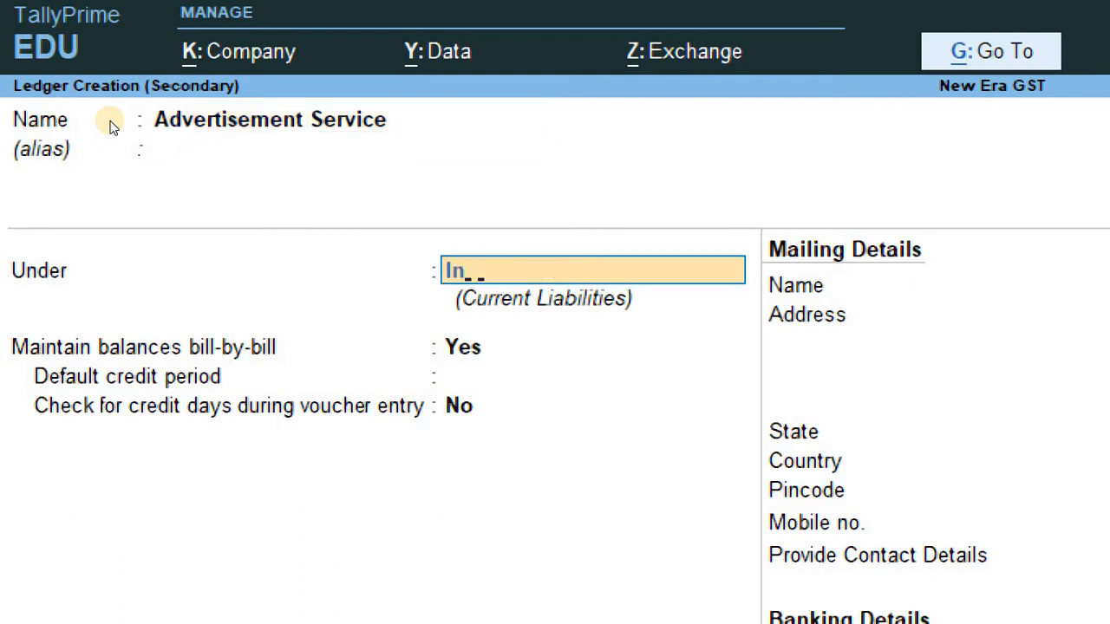
pyautogui.write('dire')
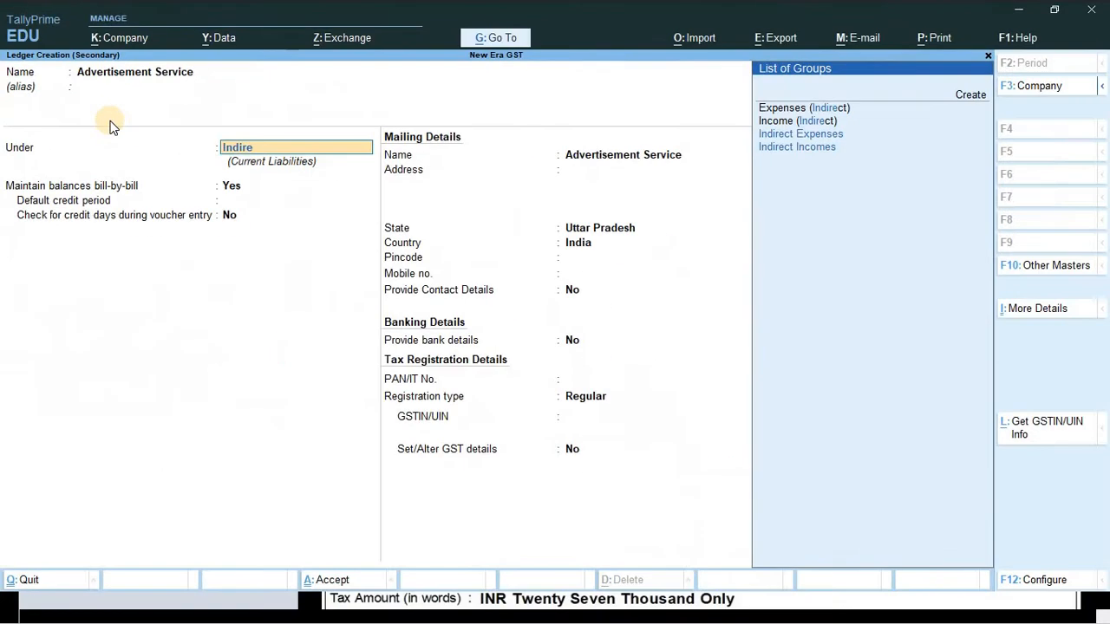
pyautogui.click(799, 134)
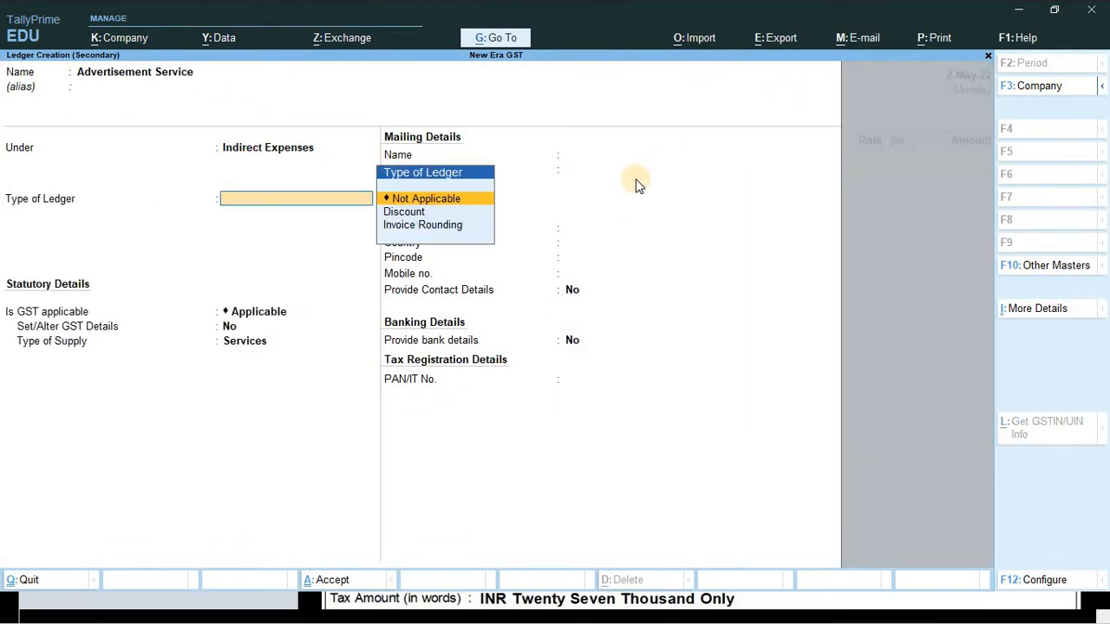
# - Leave ledger type Not Applicable and mark GST as applicable for Advertisement Service
pyautogui.press('Return')
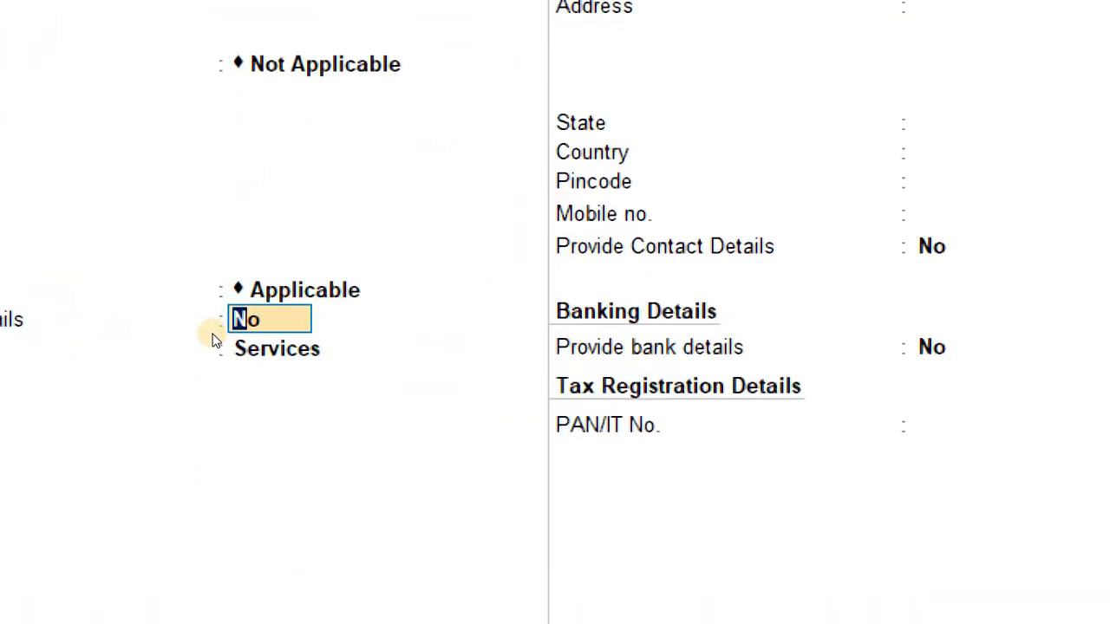
pyautogui.write('y')
pyautogui.press('Return')
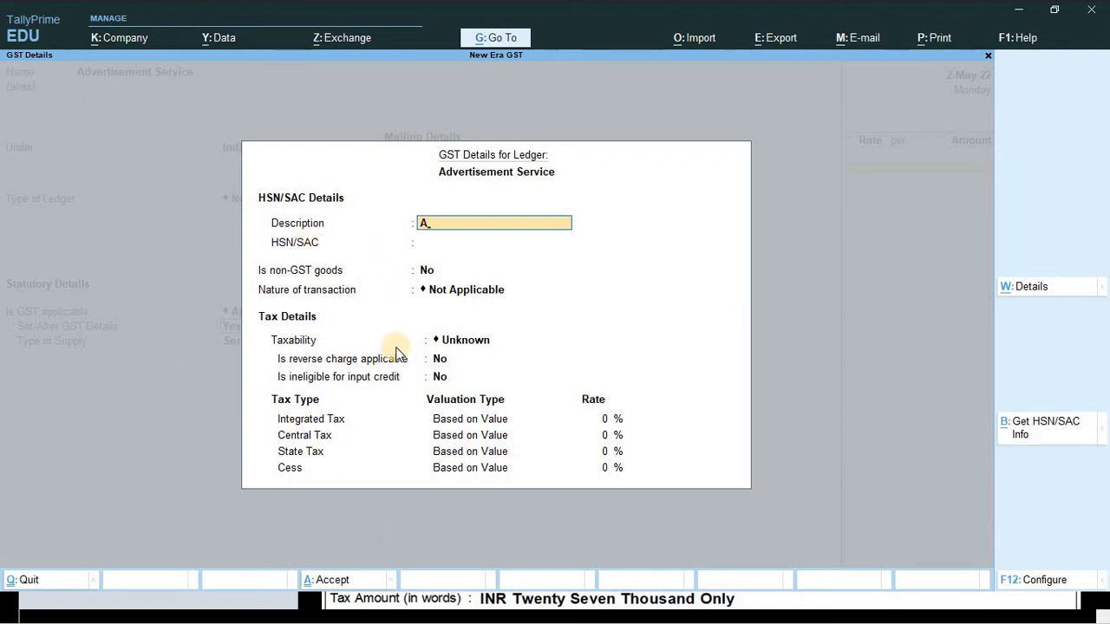
# - Give the ledger description AS, SAC 998361 and Taxable taxability
pyautogui.press('Return')
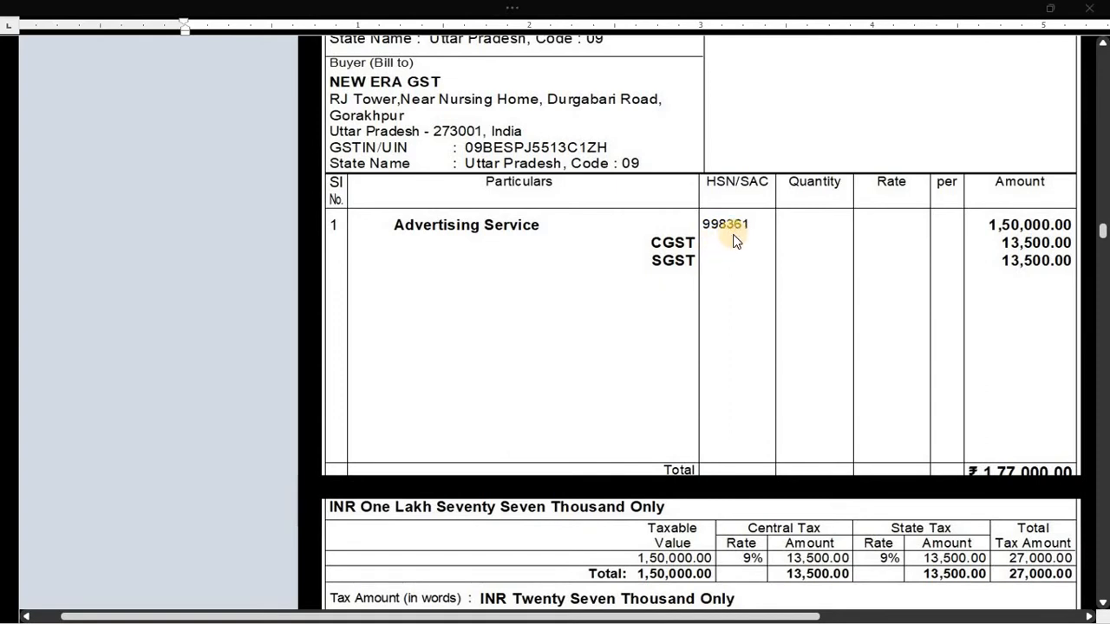
pyautogui.write('9')
pyautogui.write('983')
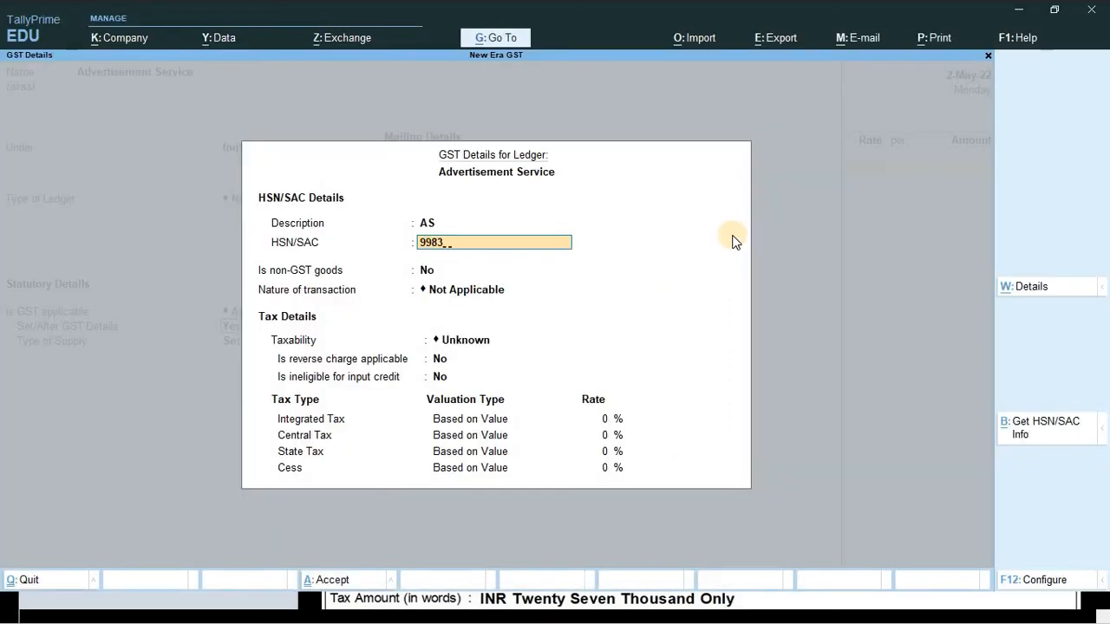
pyautogui.press('Return')
pyautogui.press('Return')
pyautogui.press('Return')
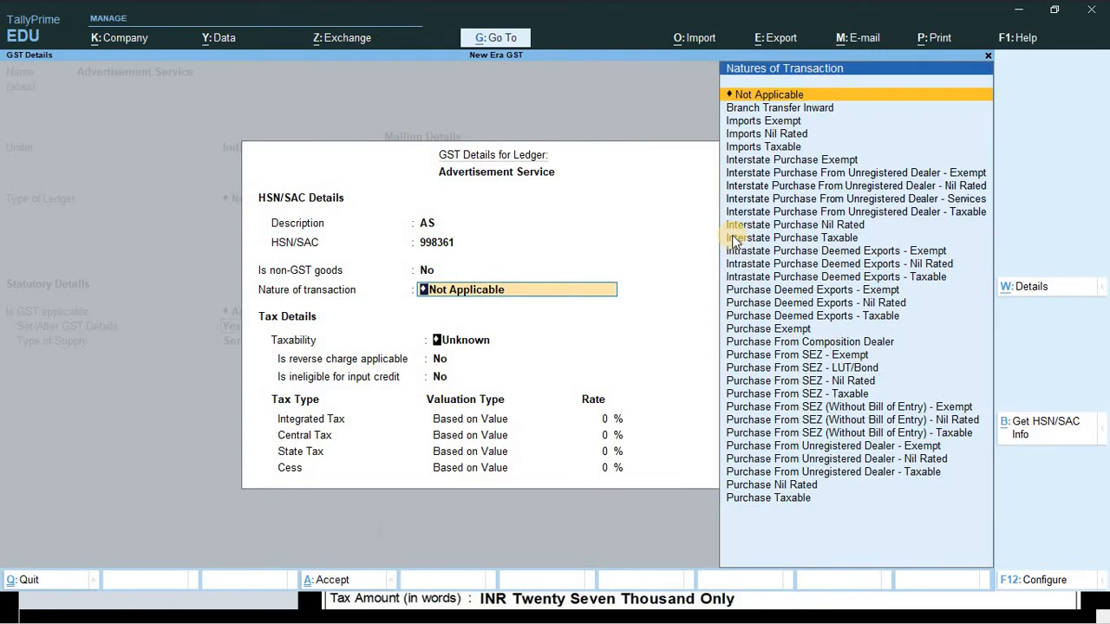
pyautogui.press('Down')
pyautogui.press('Down')
pyautogui.press('Down')
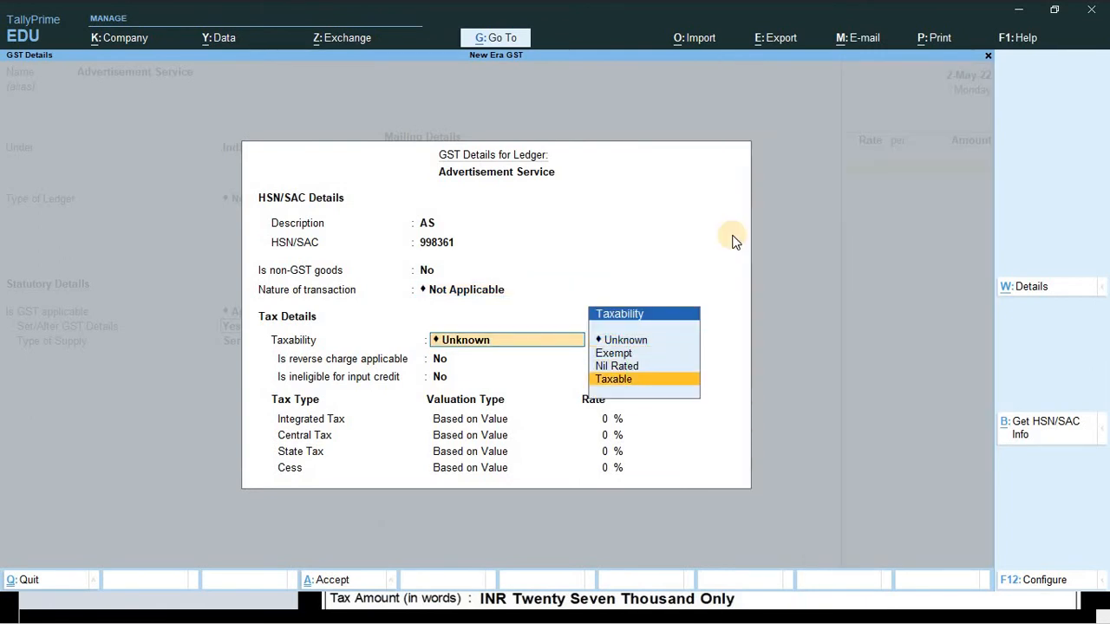
pyautogui.press('Return')
pyautogui.press('Return')
pyautogui.press('Return')
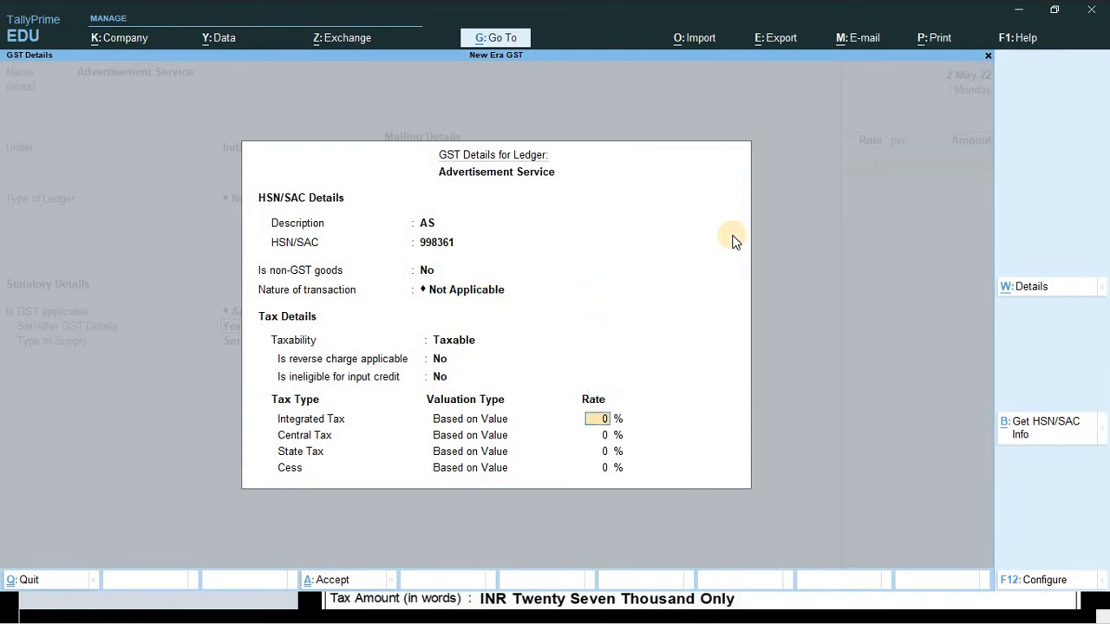
pyautogui.press('Return')
pyautogui.press('Return')
pyautogui.press('Return')
pyautogui.press('Return')
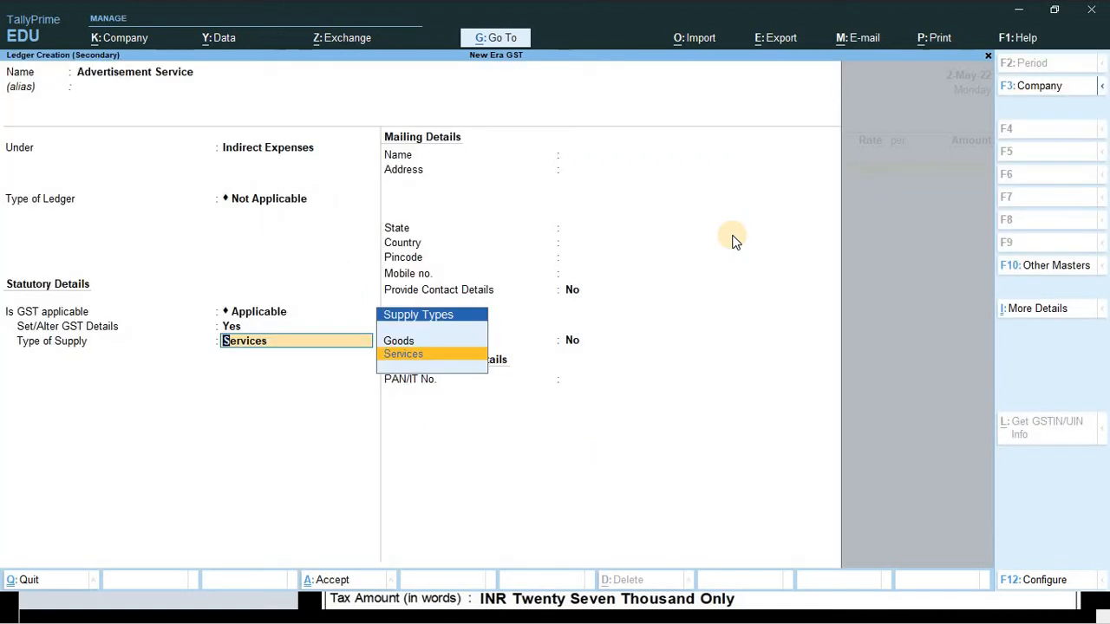
# - Save the ledger with Services as supply type and check the amount on the invoice
pyautogui.press('Return')
pyautogui.press('Return')
pyautogui.press('Return')
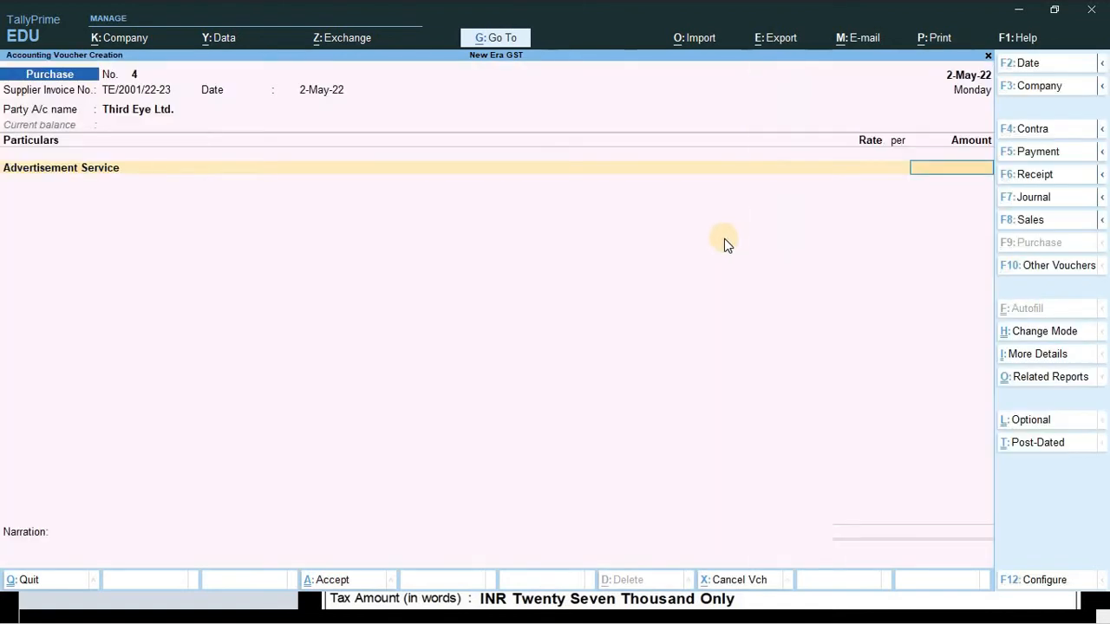
pyautogui.hotkey('alt', 'Tab')
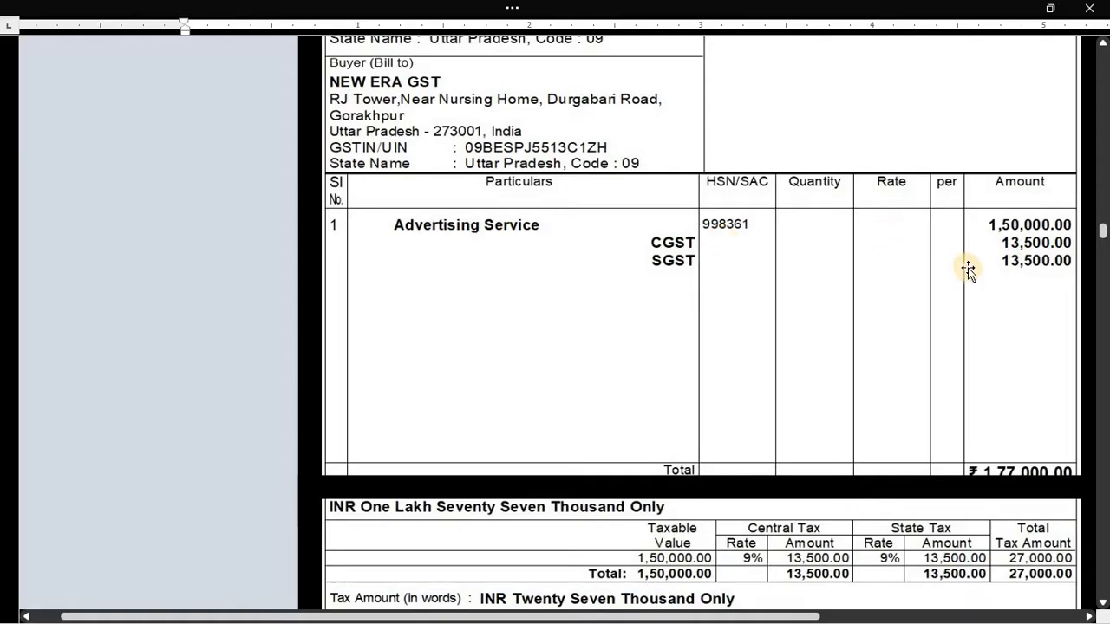
pyautogui.scroll(-2, 661, 446)
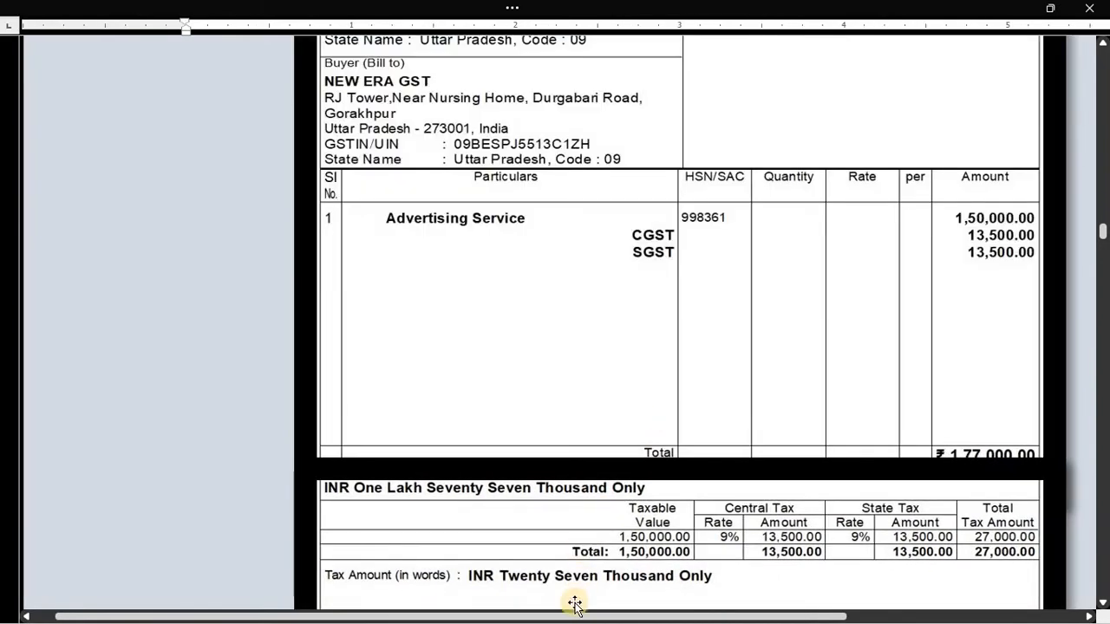
pyautogui.moveTo(575, 605); pyautogui.dragTo(668, 542)
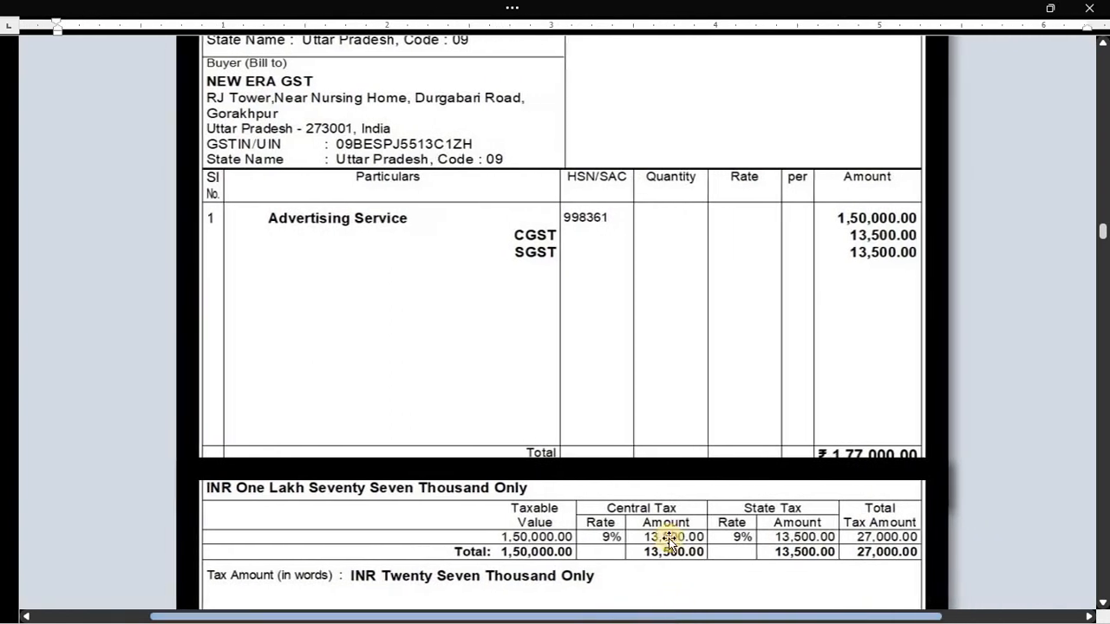
pyautogui.scroll(-2, 664, 428)
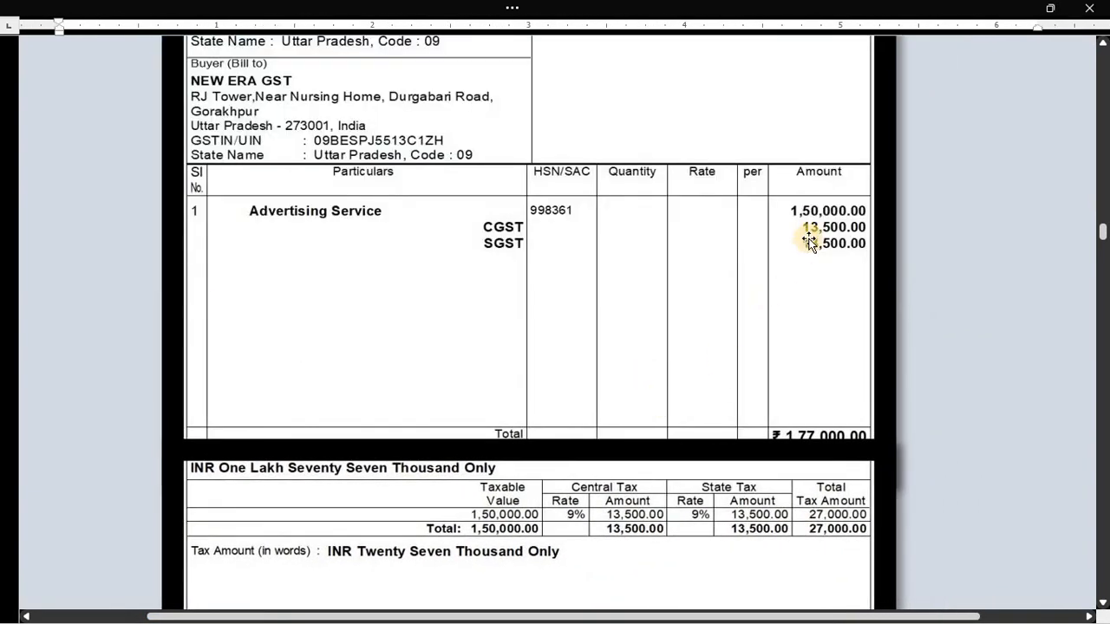
# - Enter 1,50,000 for Advertisement Service, leaving tax classification Not Applicable
pyautogui.hotkey('alt', 'Tab')
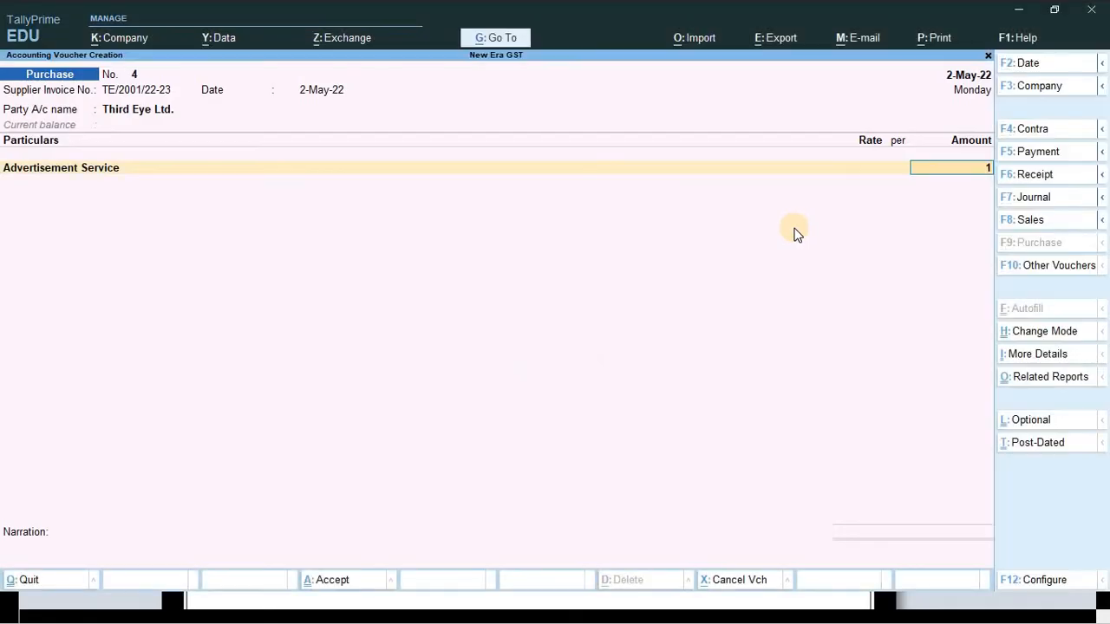
pyautogui.write('0000')
pyautogui.press('Return')
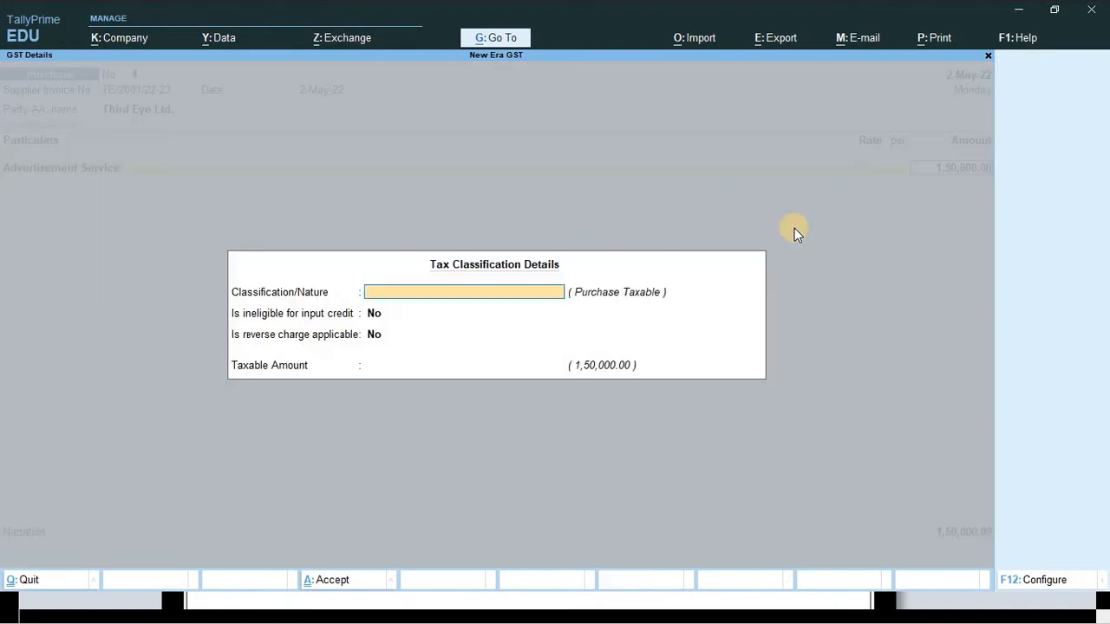
pyautogui.press('Return')
pyautogui.press('Return')
pyautogui.press('Return')
pyautogui.press('Return')
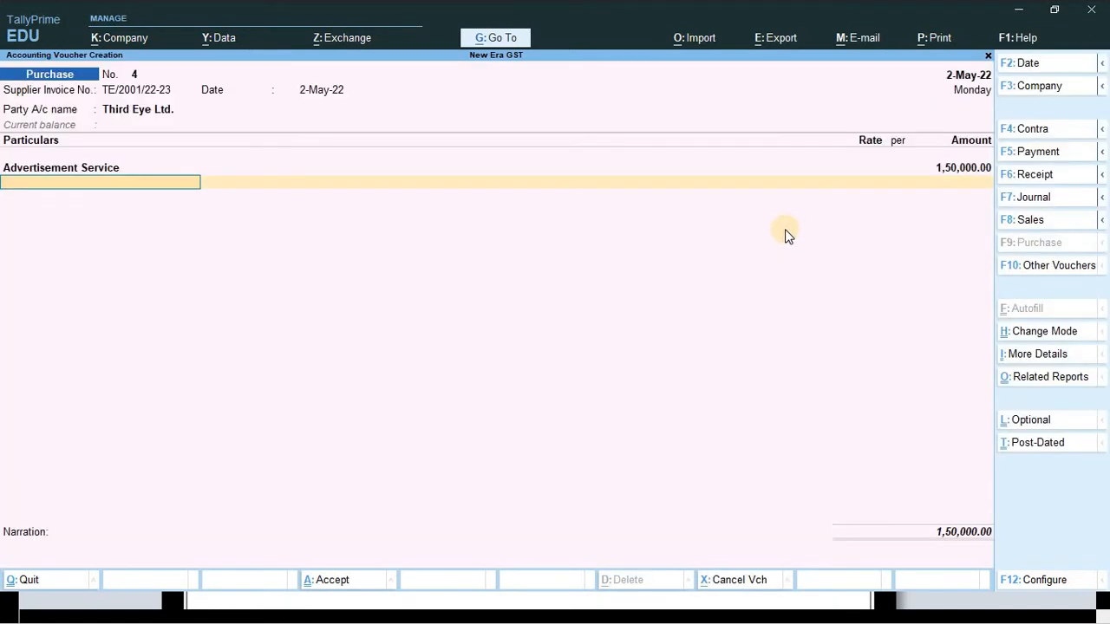
pyautogui.press('Down')
pyautogui.press('Down')
pyautogui.press('Down')
pyautogui.press('Down')
pyautogui.press('Down')
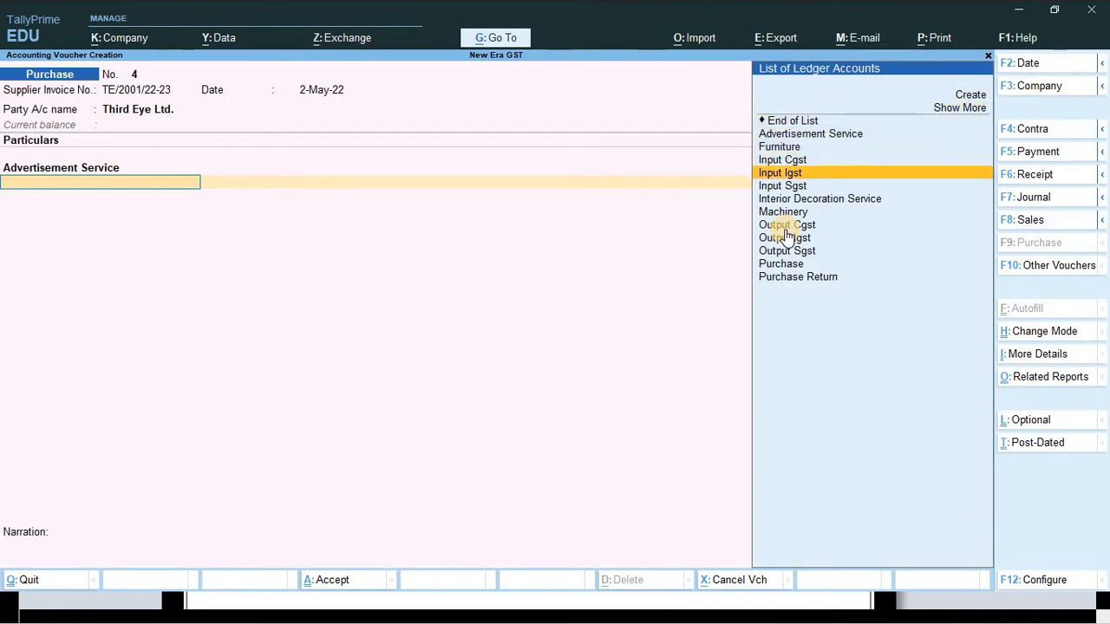
# - Add Input Cgst and Input Sgst at 13,500 each
pyautogui.press('Up')
pyautogui.press('Return')
pyautogui.press('Return')
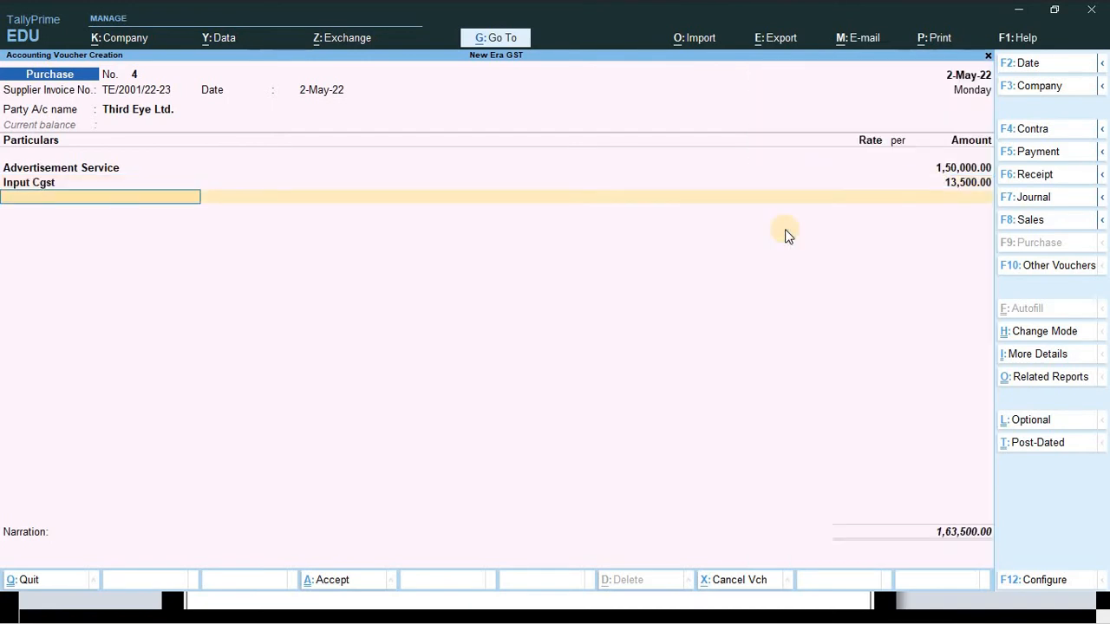
pyautogui.press('Down')
pyautogui.press('Down')
pyautogui.press('Down')
pyautogui.press('Down')
pyautogui.press('Down')
pyautogui.press('Down')
pyautogui.press('Down')
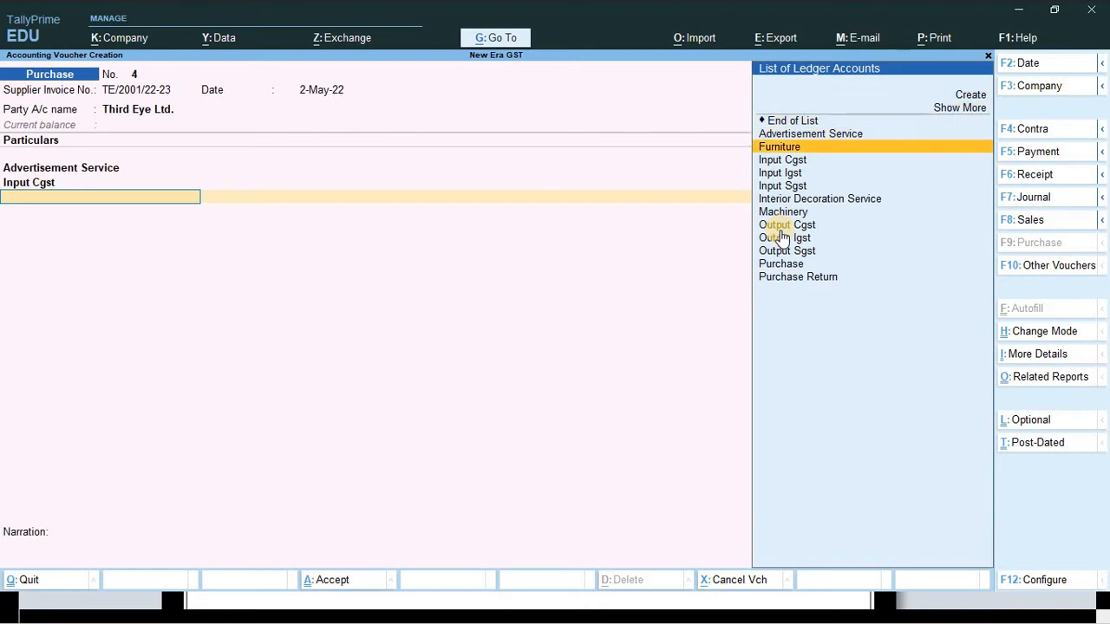
pyautogui.press('Return')
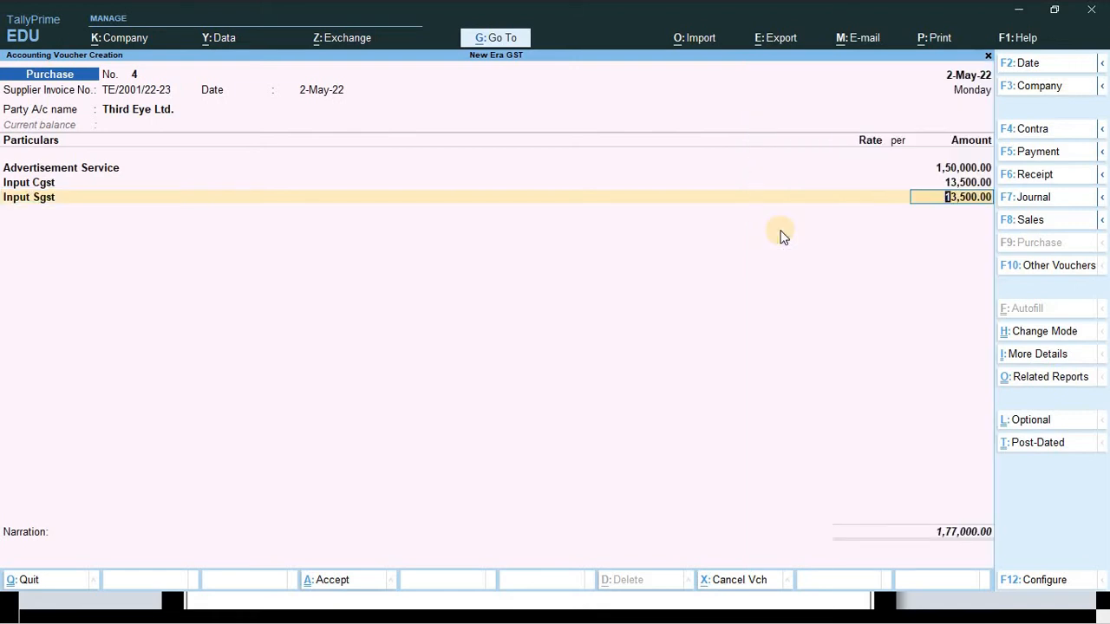
pyautogui.press('Return')
pyautogui.press('Return')
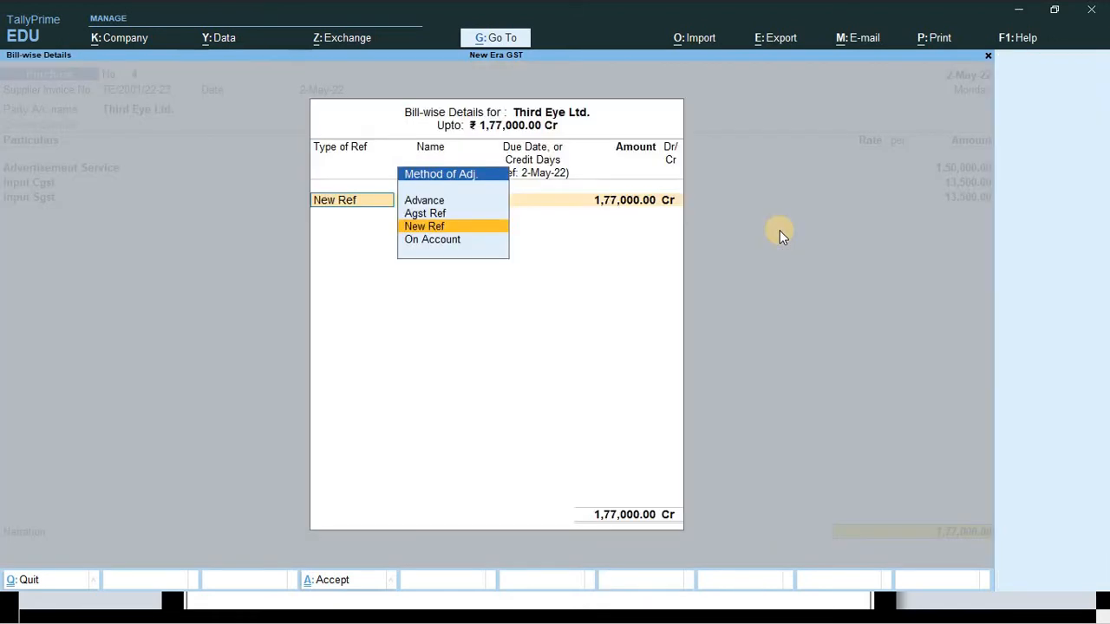
# - Book the 1,77,000 bill as a New Ref and add the narration 'being service purchase'
pyautogui.press('Return')
pyautogui.press('Return')
pyautogui.press('Return')
pyautogui.press('Return')
pyautogui.press('Return')
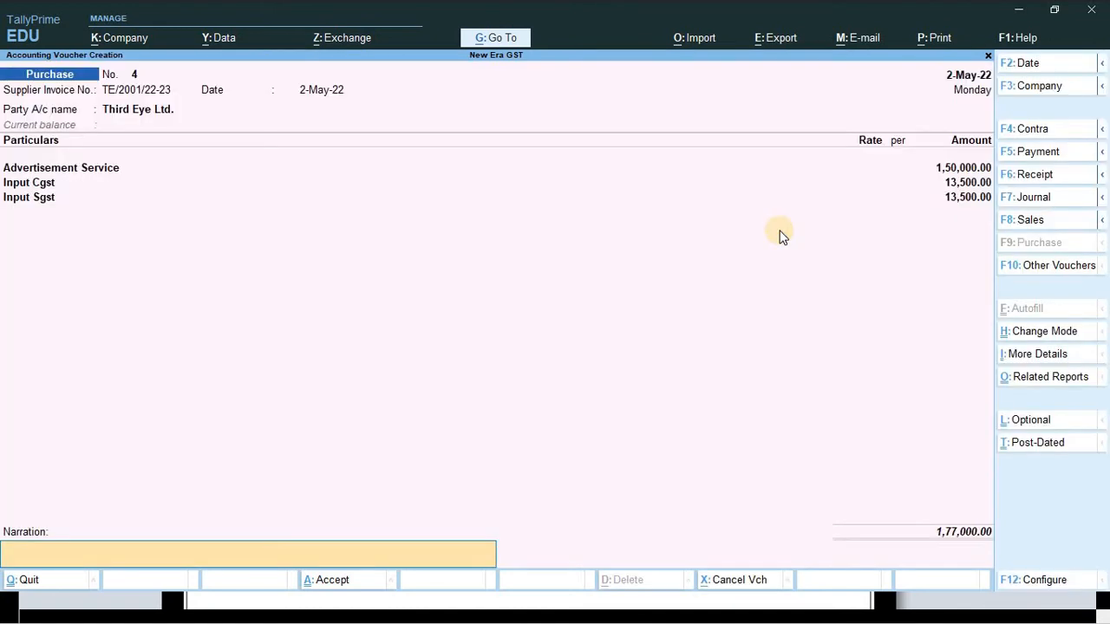
pyautogui.write('being service purchase')
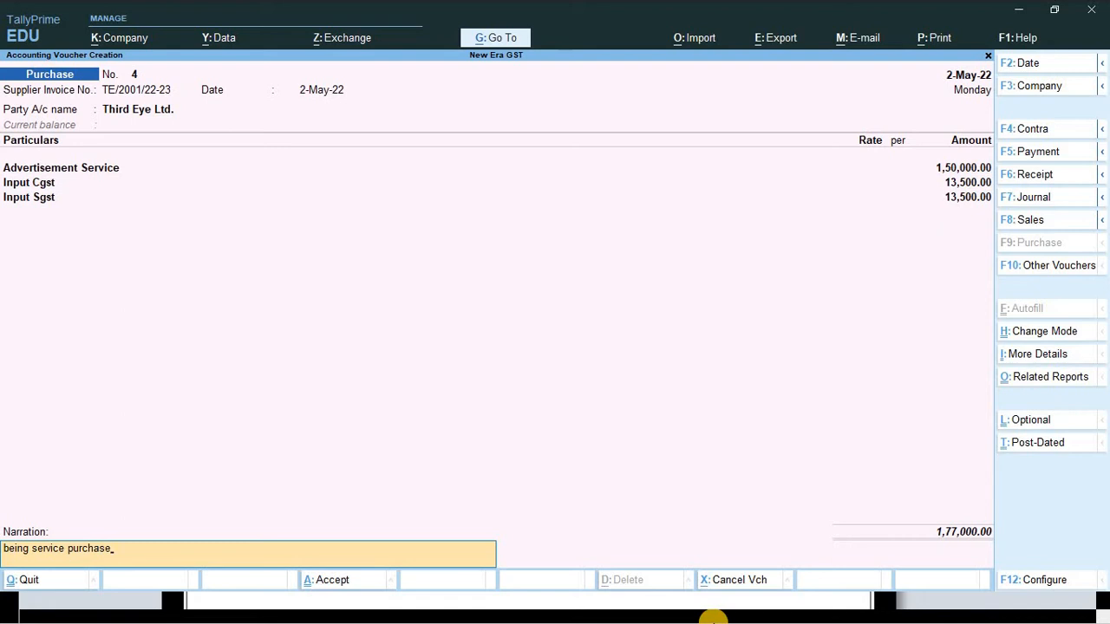
pyautogui.hotkey('ctrl', 'o')
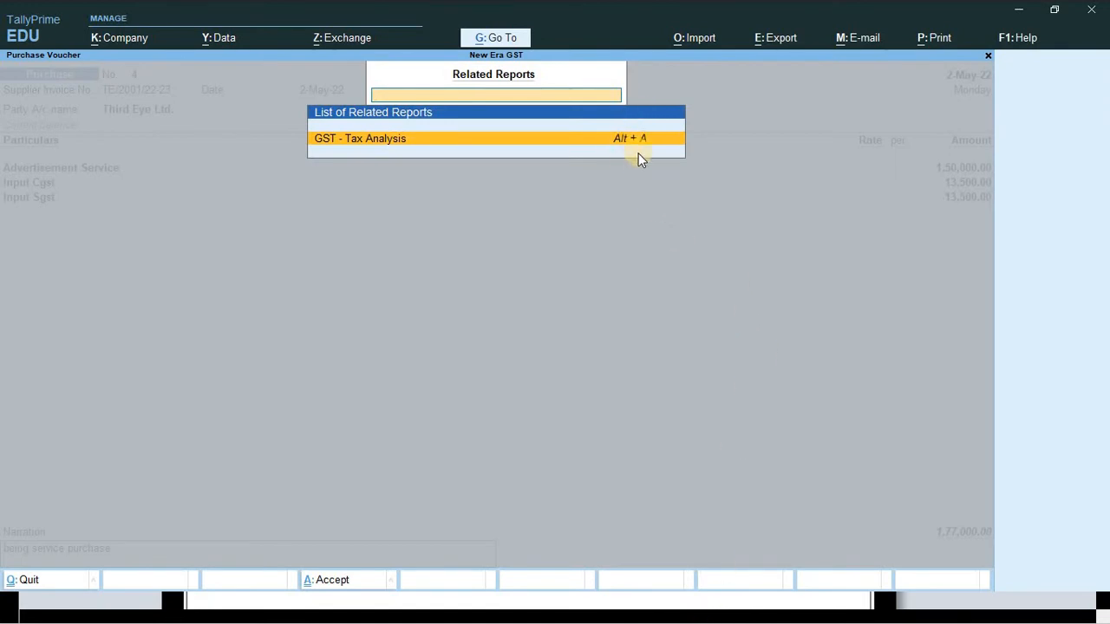
# - Check the detailed GST Tax Analysis: 9% central and state tax of 13,500 each, 27,000 total
pyautogui.hotkey('alt', 'z')
pyautogui.press('Escape')
pyautogui.press('Return')
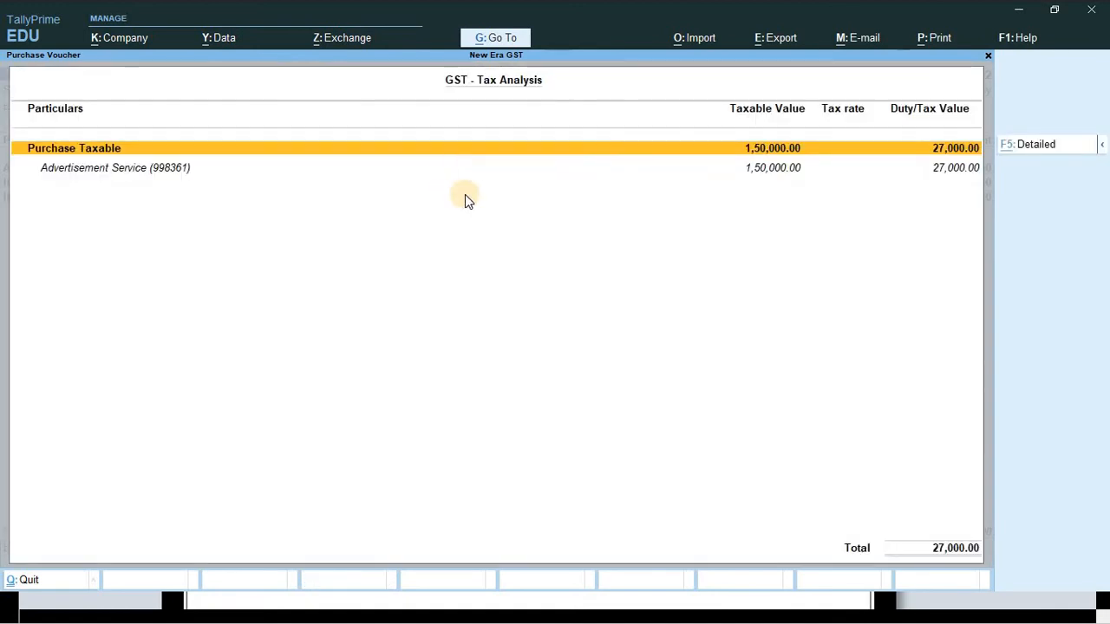
pyautogui.hotkey('alt', 'F5')
pyautogui.click(347, 185)
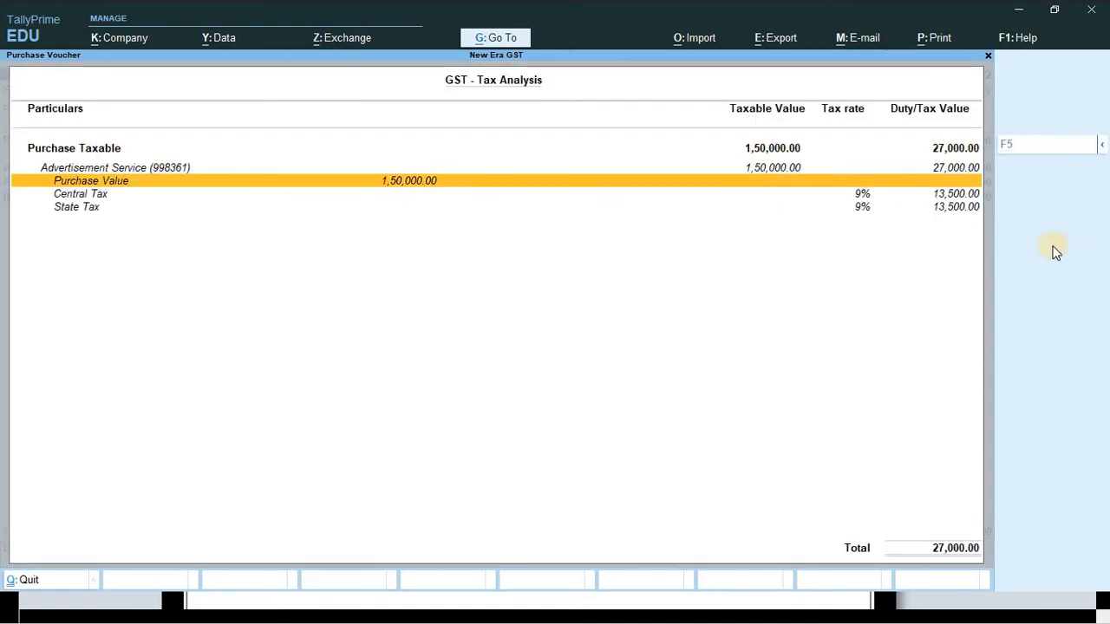
pyautogui.press('Down')
pyautogui.press('Up')
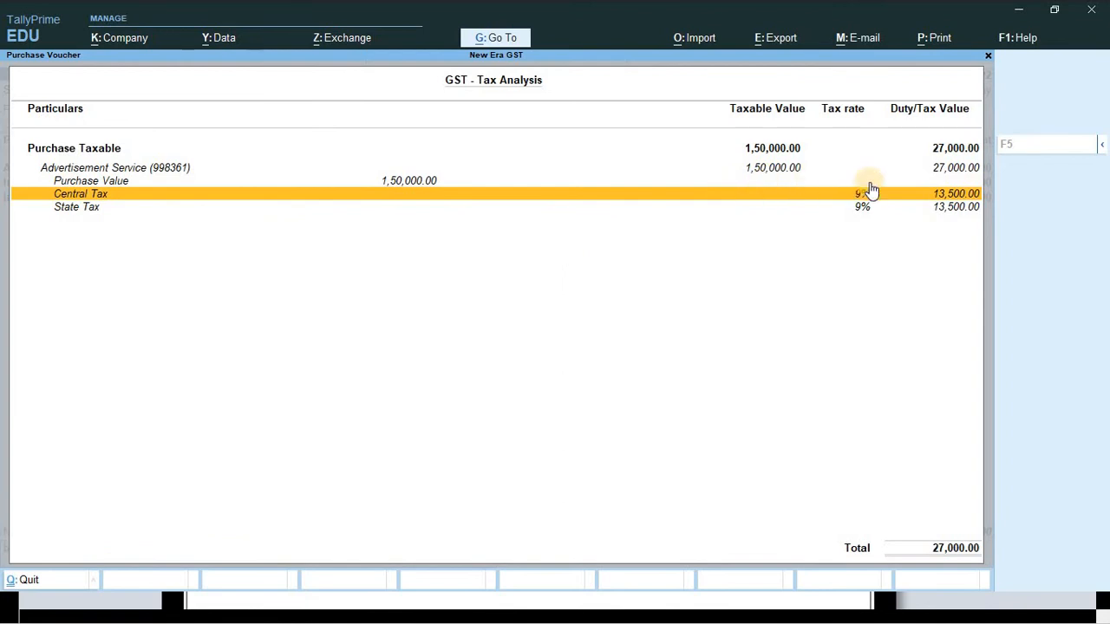
pyautogui.click(944, 208)
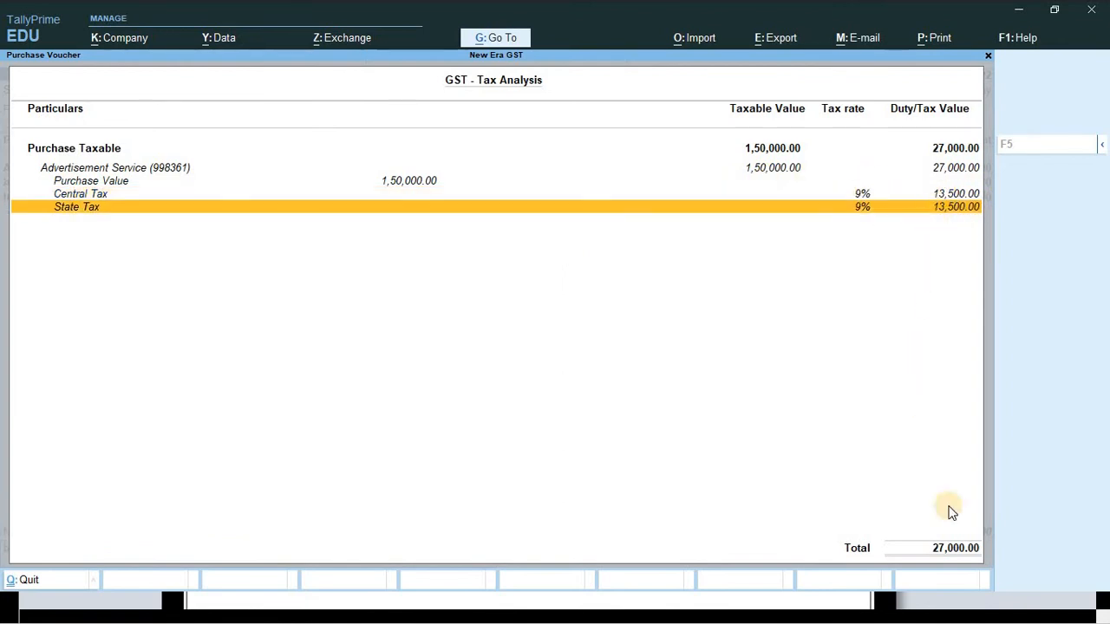
pyautogui.press('Escape')
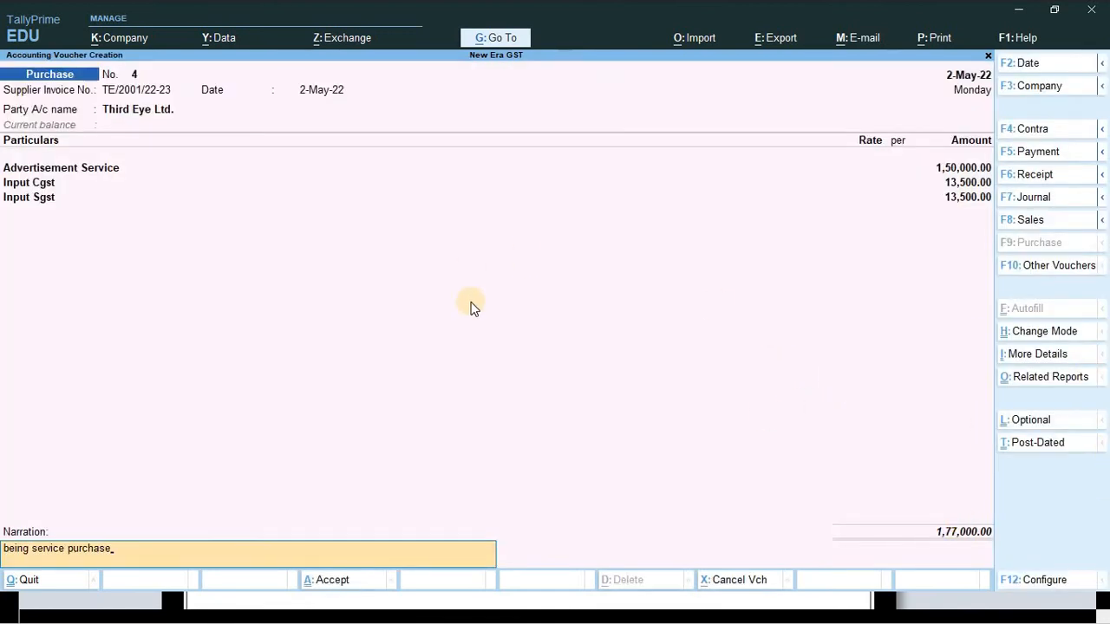
# - Save purchase voucher 4 and review the invoice footer and GSTR-2 summary in Word
pyautogui.press('ctrl')
pyautogui.hotkey('ctrl', 'a')
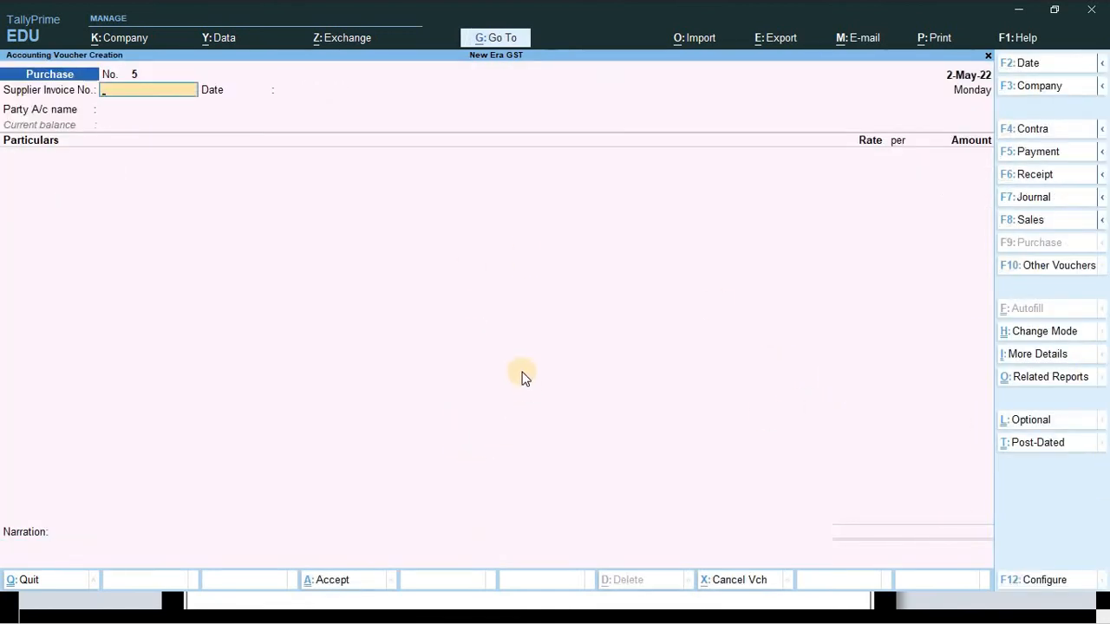
pyautogui.hotkey('alt', 'Tab')
pyautogui.keyDown('ctrl'); pyautogui.scroll(-1, 560, 355); pyautogui.keyUp('ctrl')
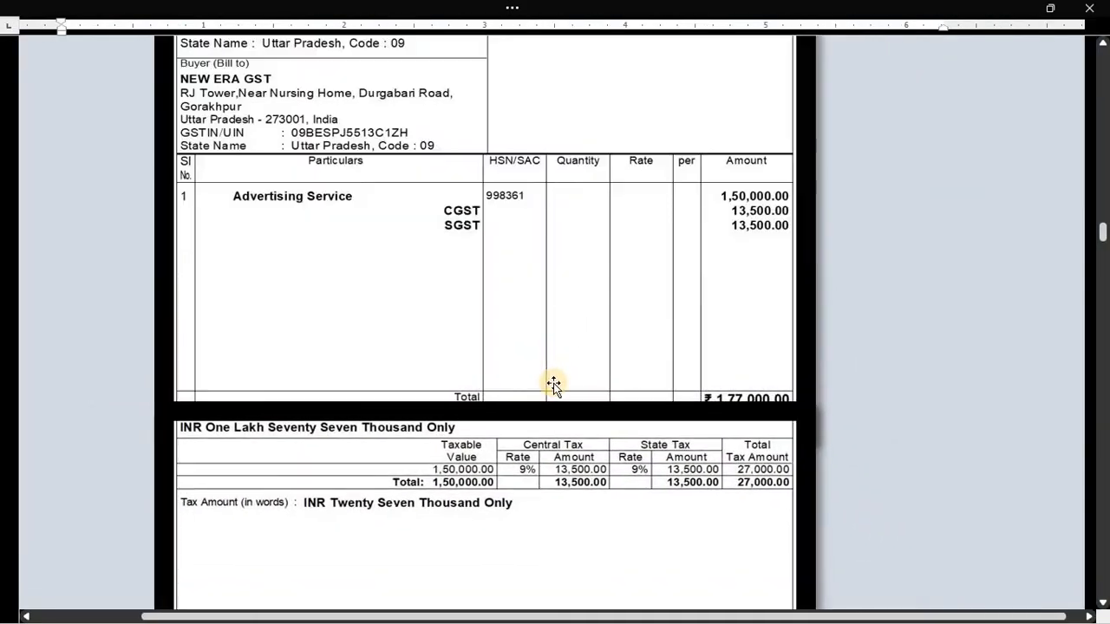
pyautogui.scroll(-5, 552, 377)
pyautogui.keyDown('ctrl'); pyautogui.scroll(-1, 529, 416); pyautogui.keyUp('ctrl')
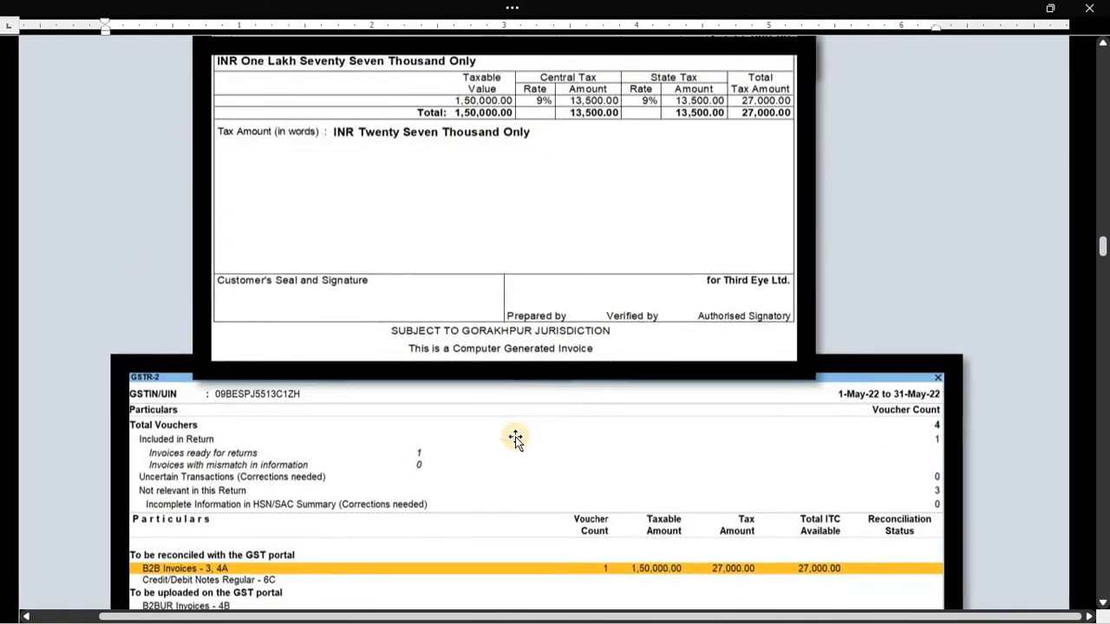
pyautogui.scroll(-1, 334, 403)
pyautogui.keyDown('ctrl'); pyautogui.scroll(1, 341, 407); pyautogui.keyUp('ctrl')
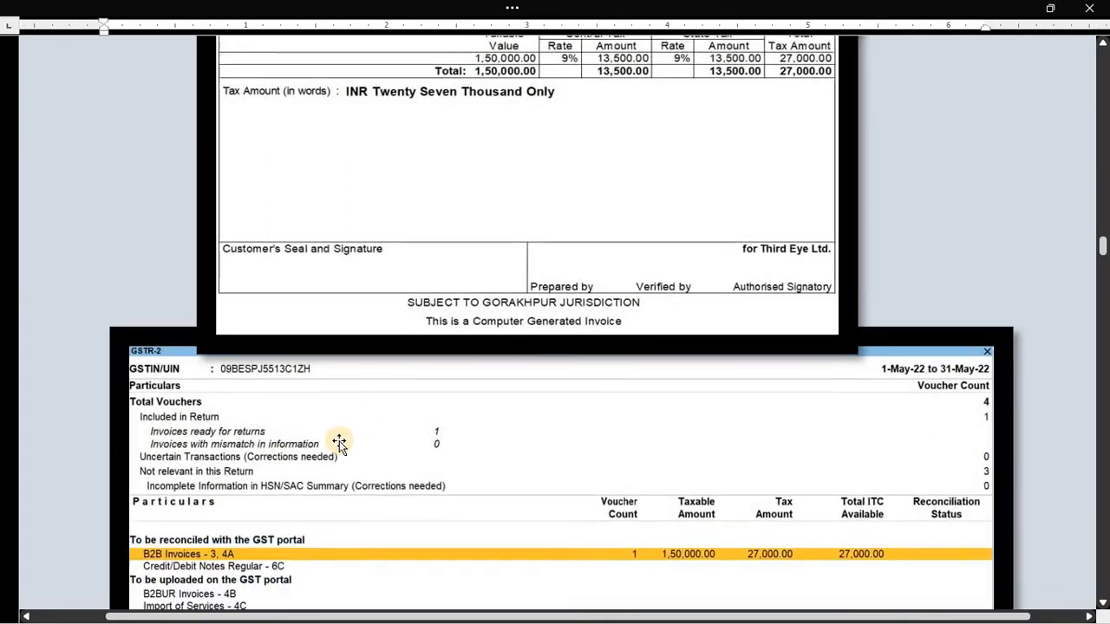
pyautogui.scroll(-1, 339, 438)
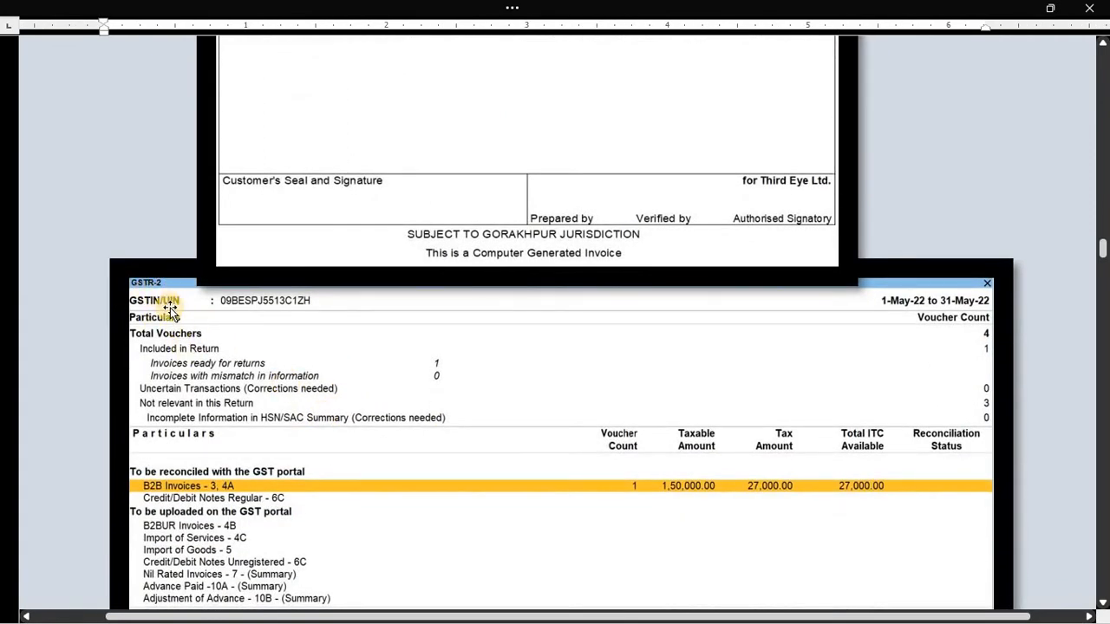
# - Quit the voucher screen back to the Gateway of Tally
pyautogui.hotkey('alt', 'Tab')
pyautogui.press('Escape')
pyautogui.press('Return')
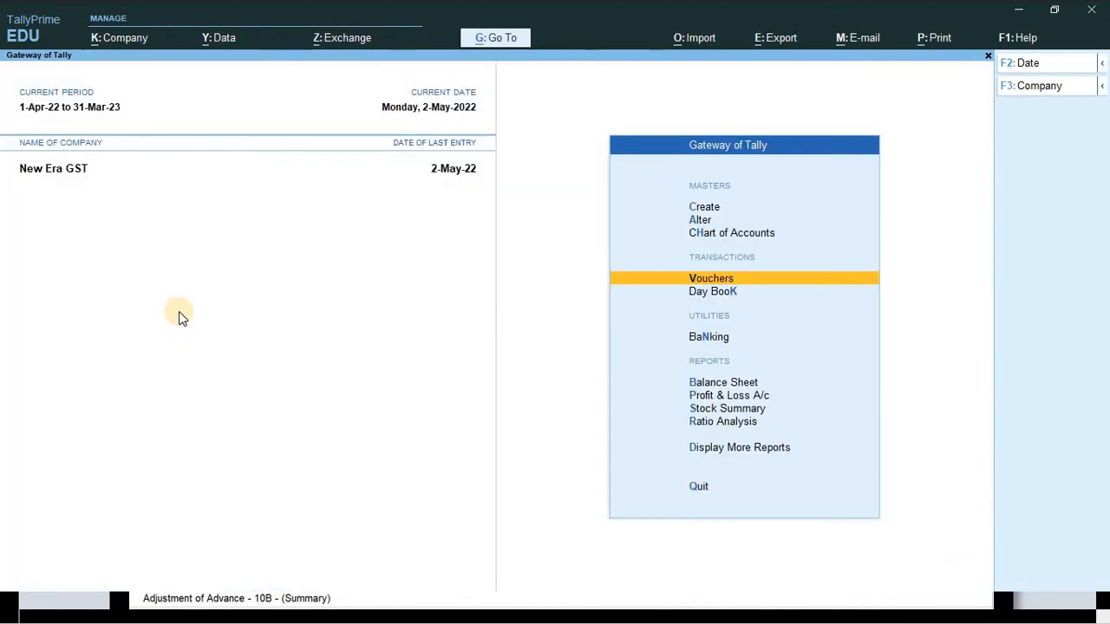
# - Open the GSTR-2 report via More Reports > GST Reports
pyautogui.press('Escape')
pyautogui.press('Escape')
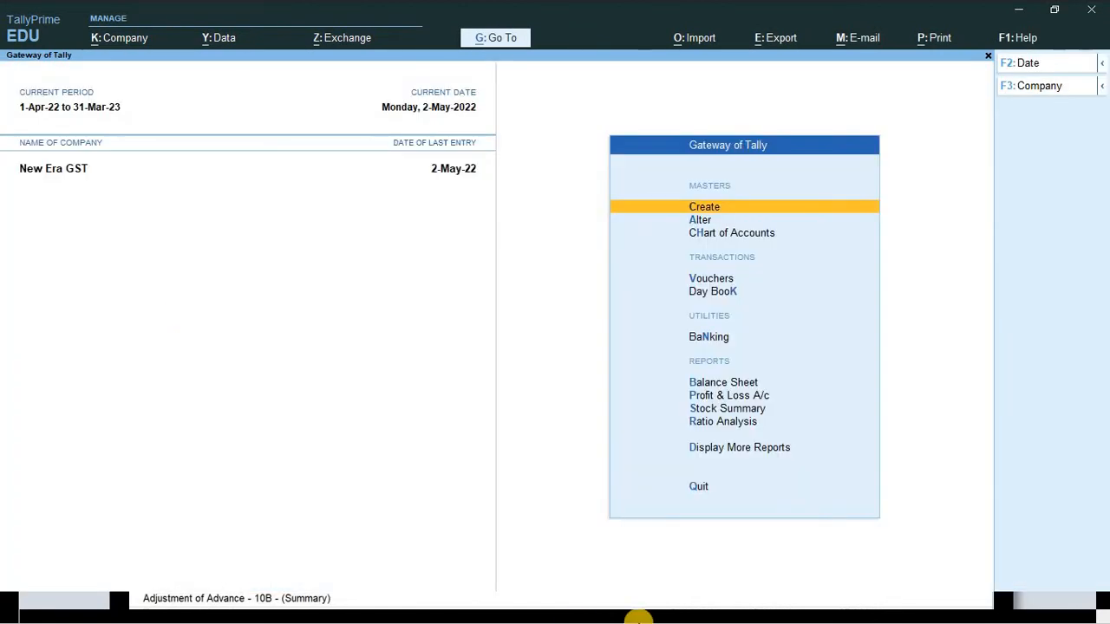
pyautogui.press('d')
pyautogui.press('g')
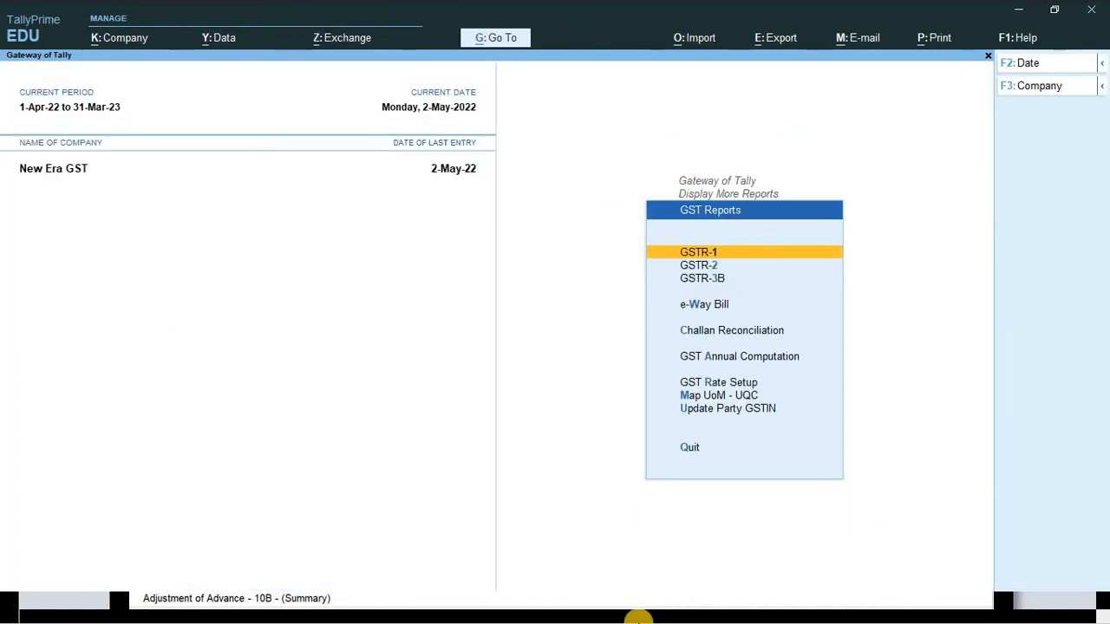
pyautogui.press('2')
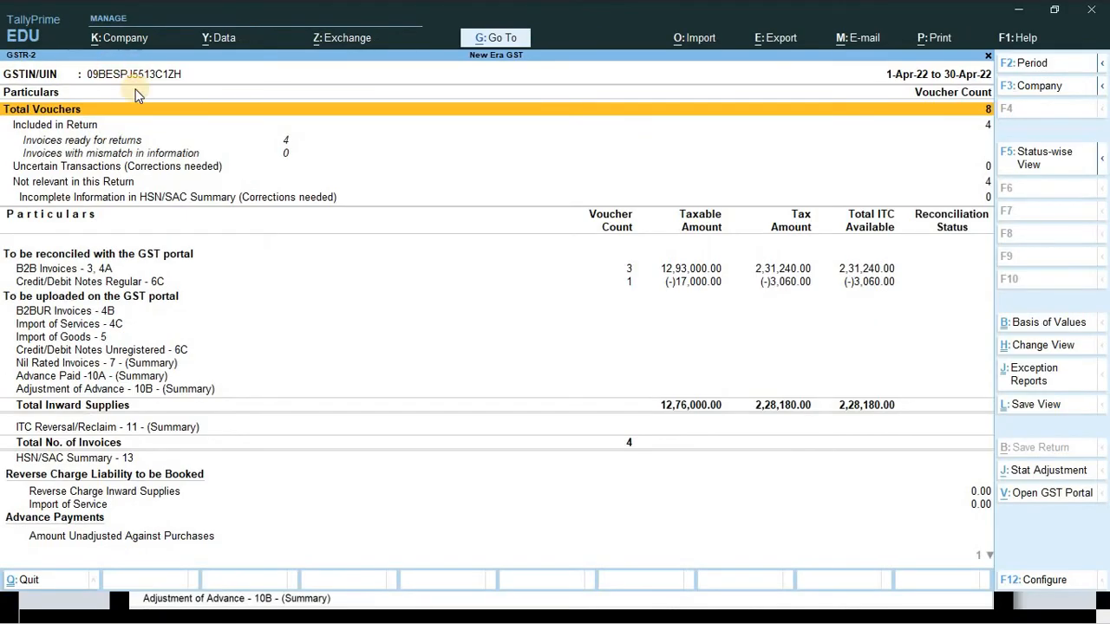
pyautogui.click(673, 145)
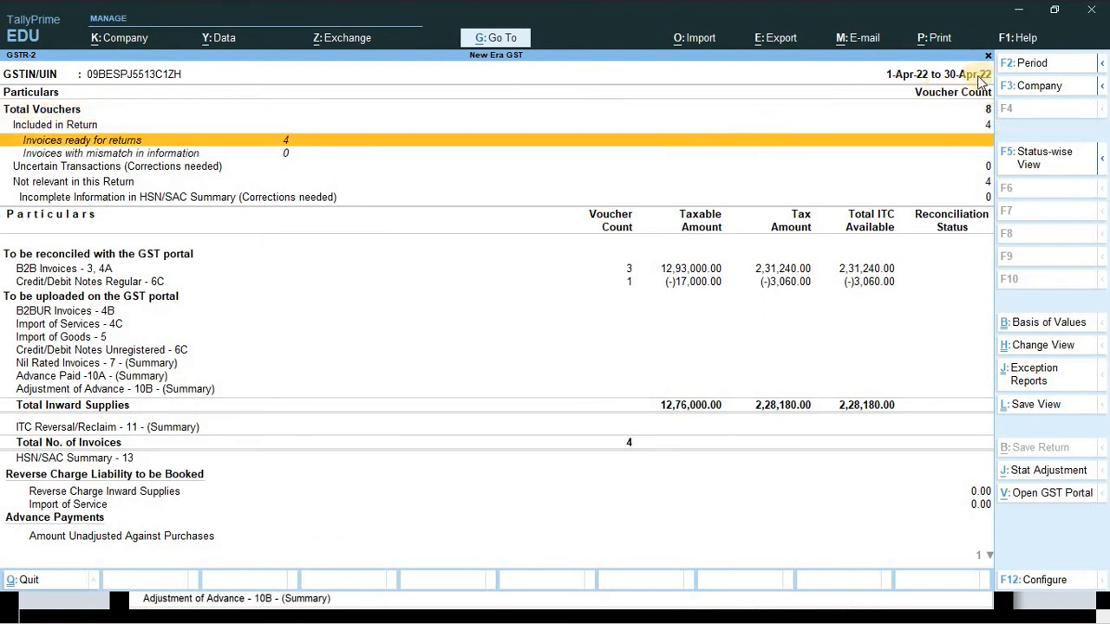
# - Set the GSTR-2 period to 1-5-2022 through 31-5-2022 and review the B2B Invoices line
pyautogui.press('F2')
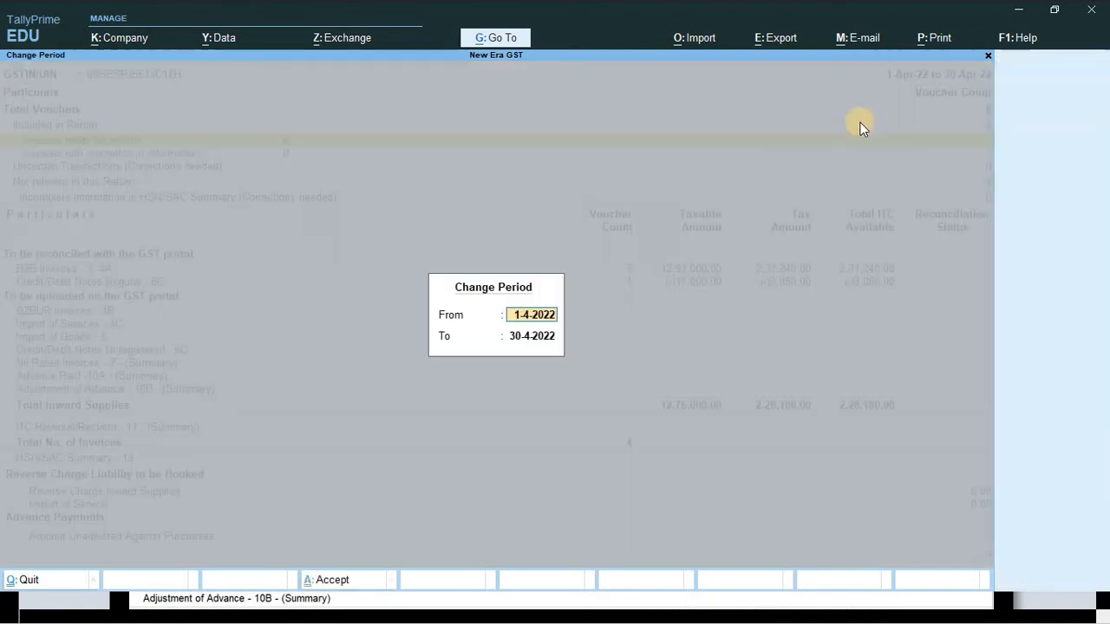
pyautogui.write('1-5')
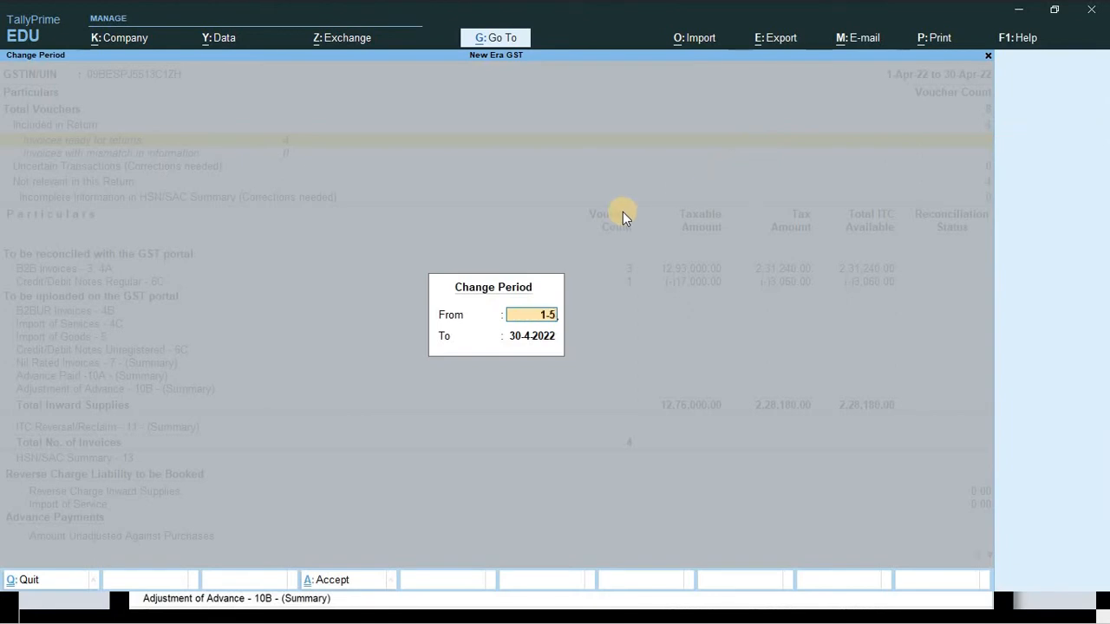
pyautogui.press('Return')
pyautogui.write('31-5')
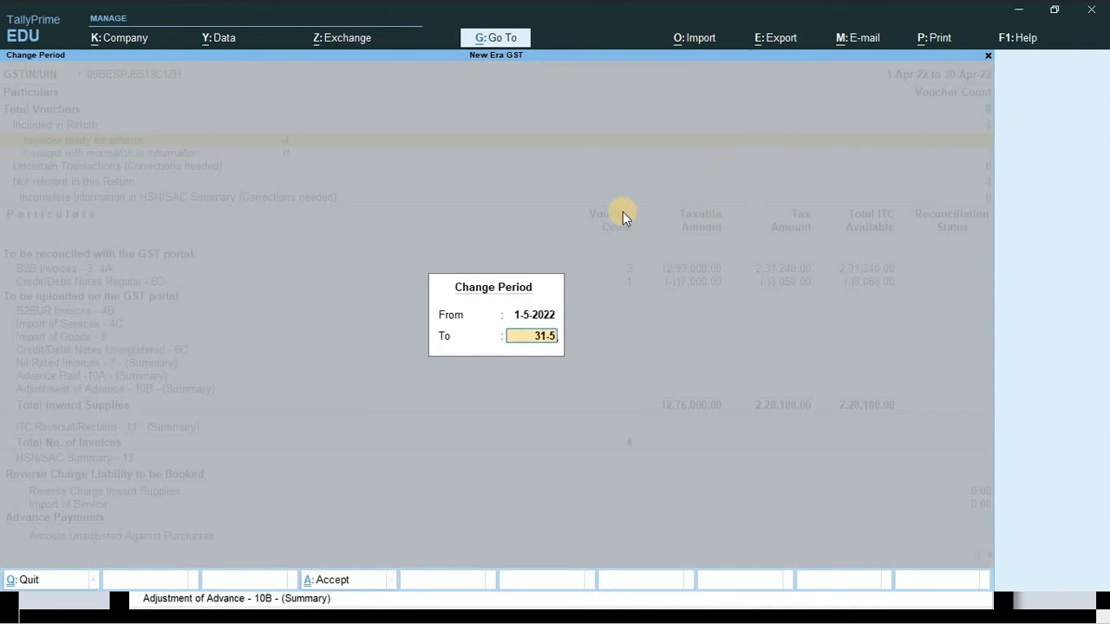
pyautogui.press('Return')
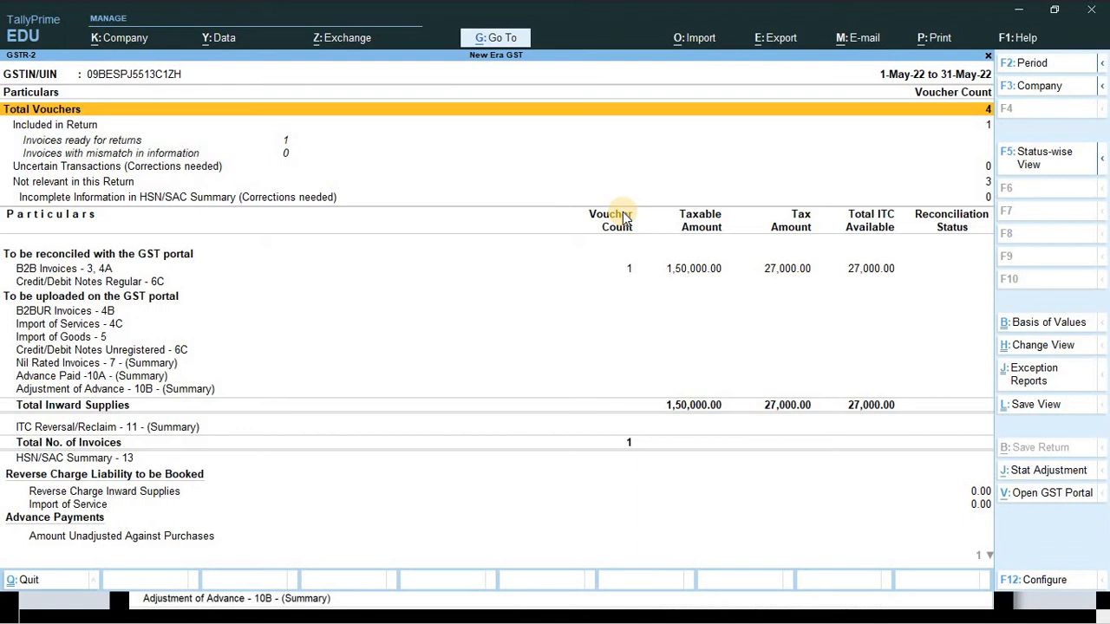
pyautogui.press('Down')
pyautogui.press('Down')
pyautogui.press('Down')
pyautogui.press('Down')
pyautogui.press('Down')
pyautogui.press('Down')
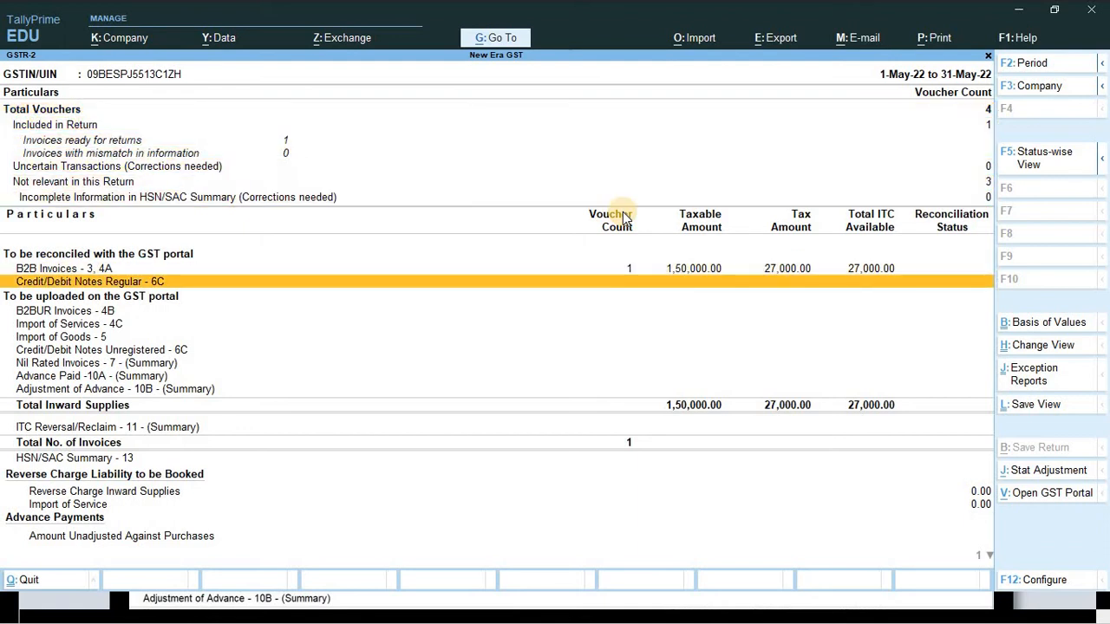
pyautogui.click(685, 269)
pyautogui.press('Down')
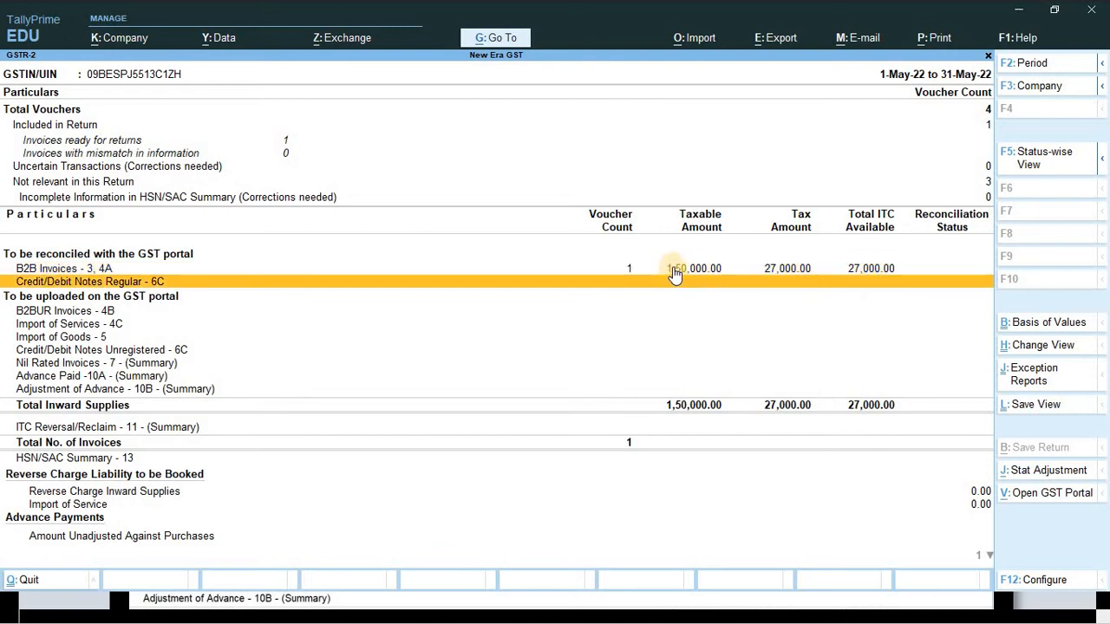
pyautogui.press('Up')
pyautogui.press('Down')
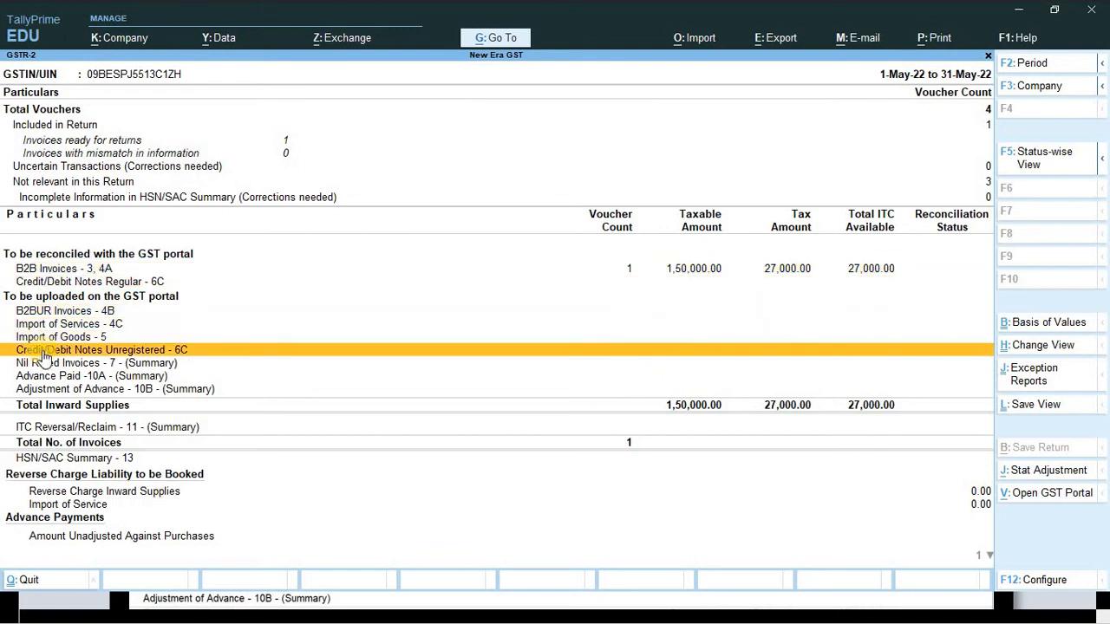
# - Compare the GSTR-2 figures against the screenshot in the Word assignment
pyautogui.hotkey('alt', 'Tab')
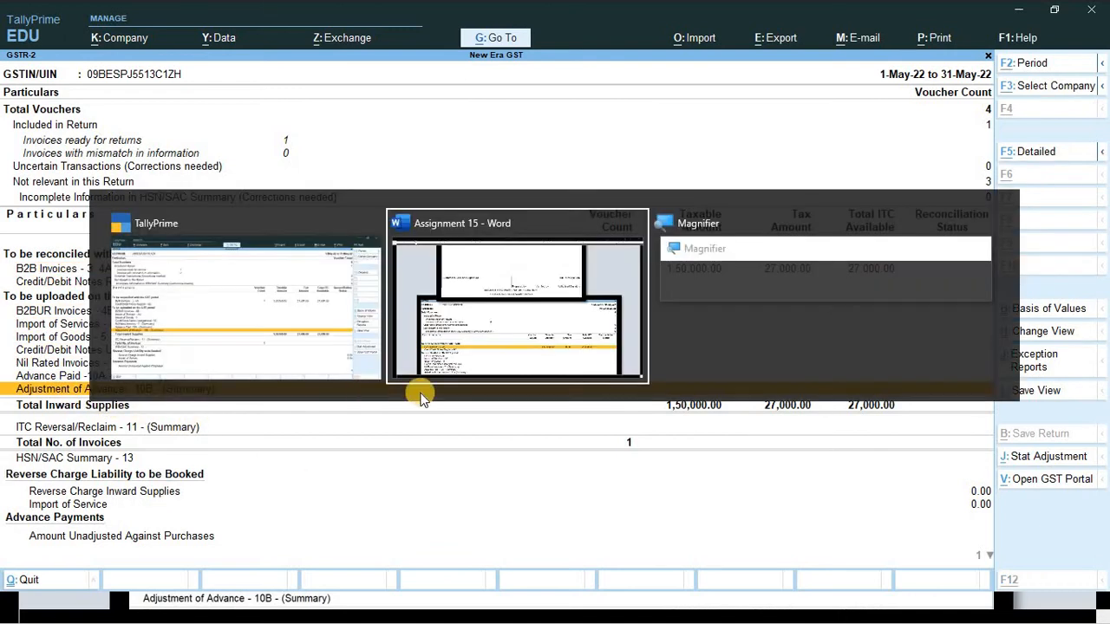
pyautogui.scroll(-2, 684, 409)
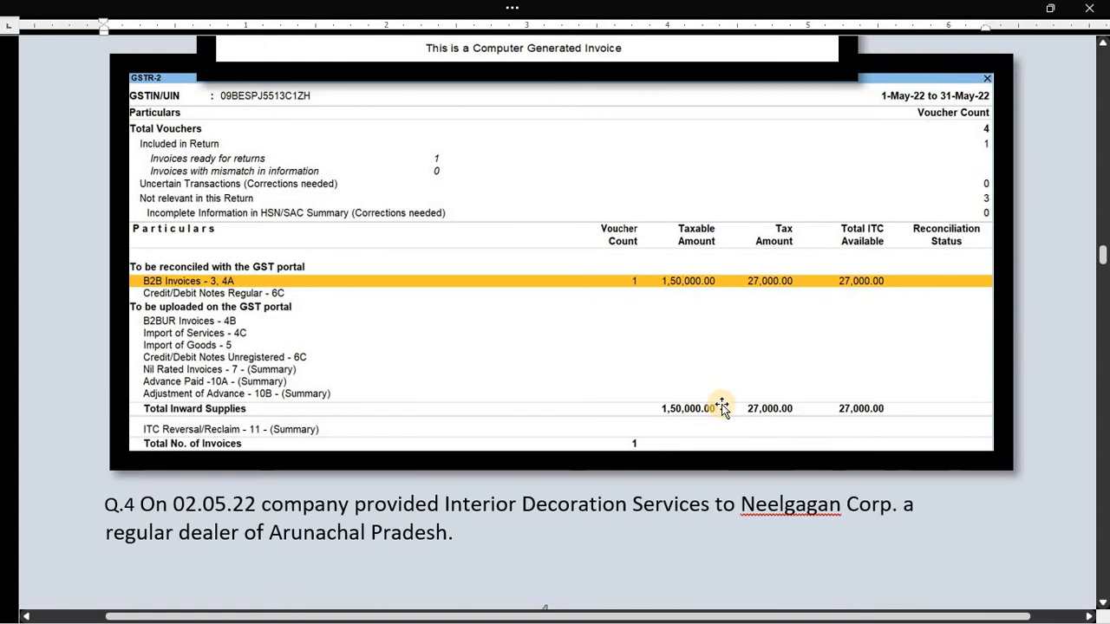
pyautogui.scroll(1, 722, 410)
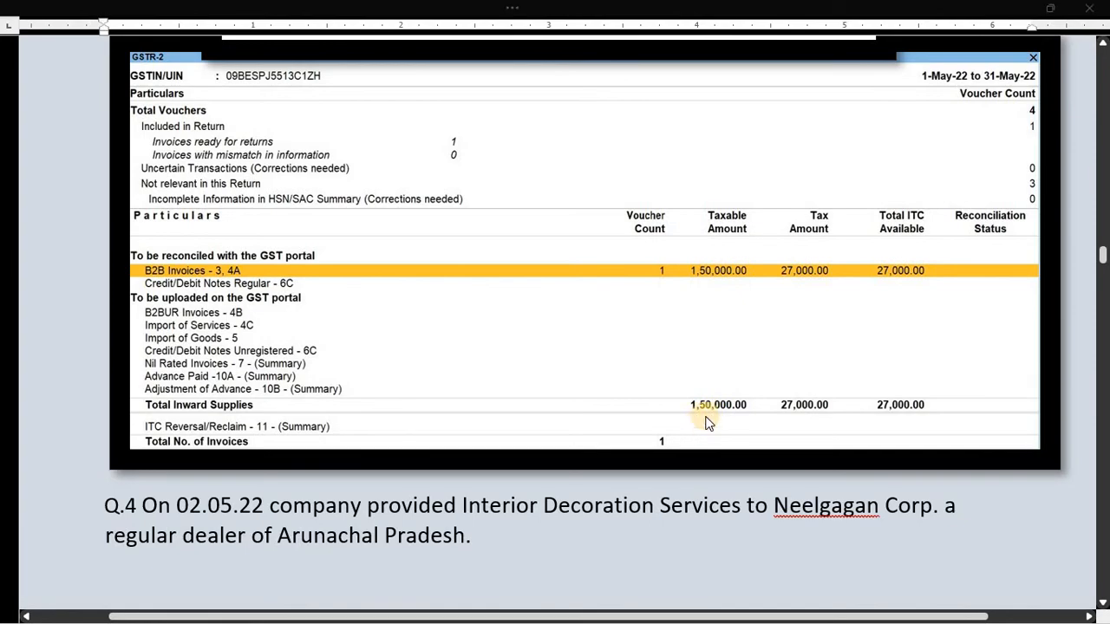
pyautogui.hotkey('alt', 'Tab')
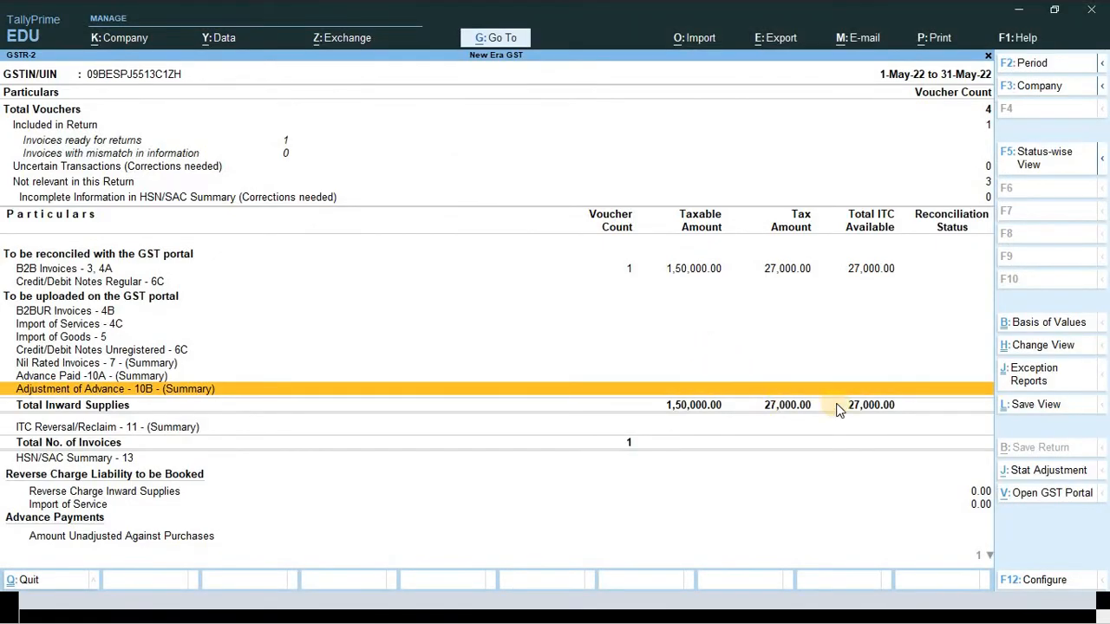
pyautogui.hotkey('alt', 'Tab')
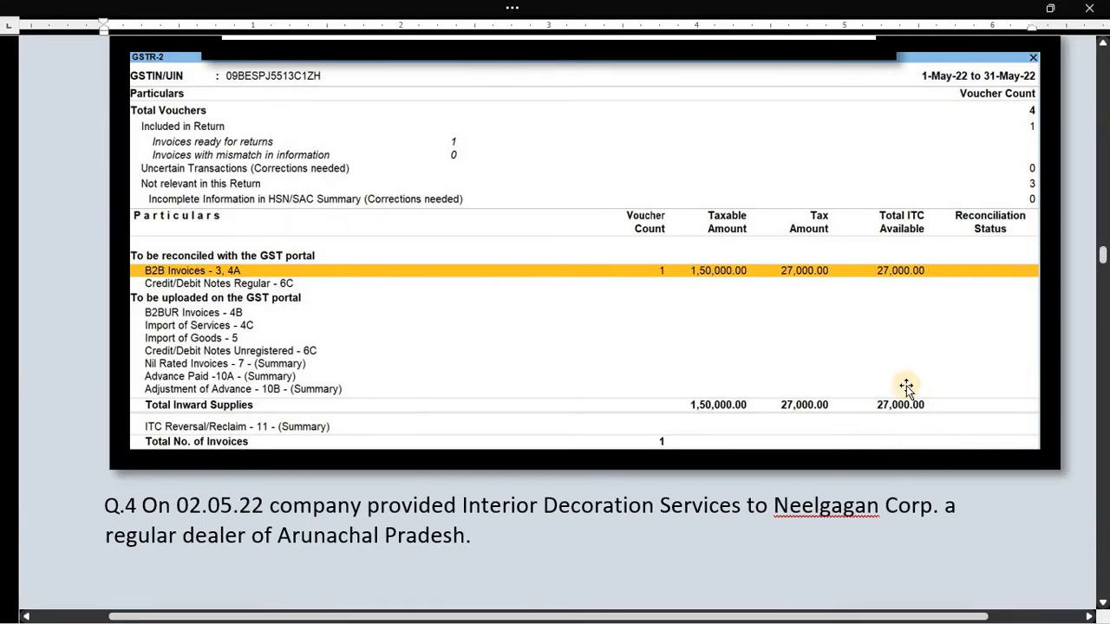
pyautogui.hotkey('alt', 'Tab')
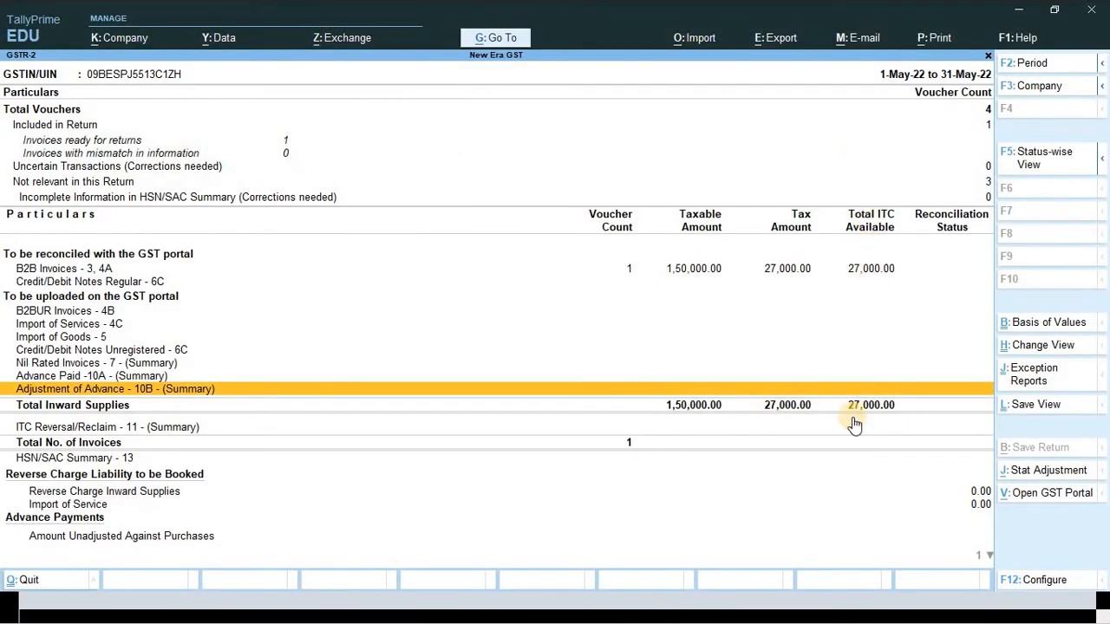
pyautogui.press('alt')
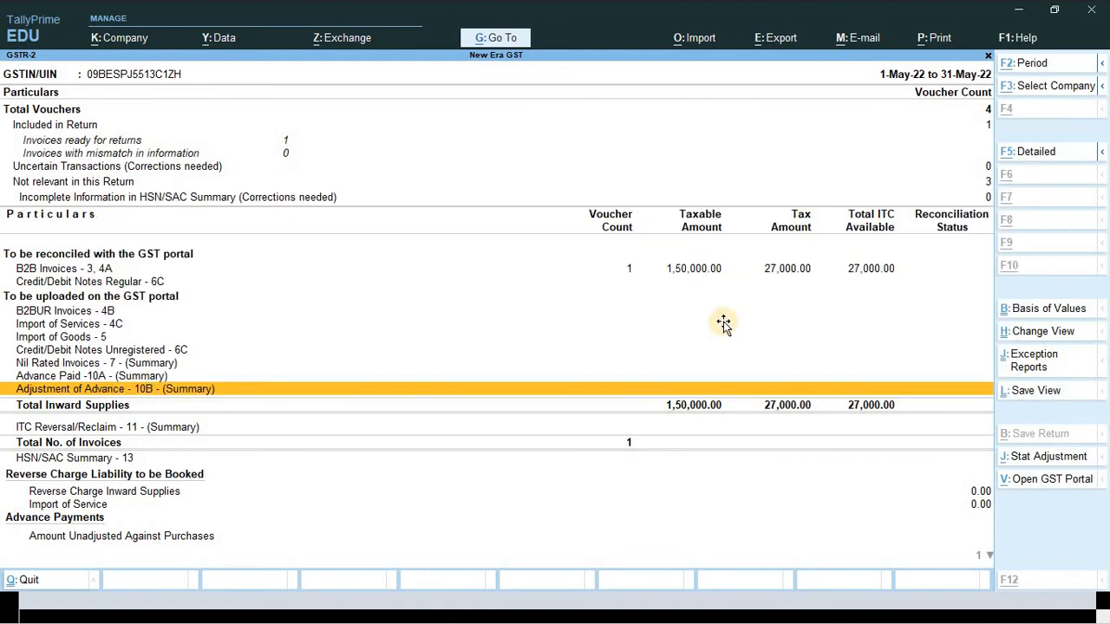
pyautogui.hotkey('alt', 'Tab')
pyautogui.scroll(-5, 810, 304)
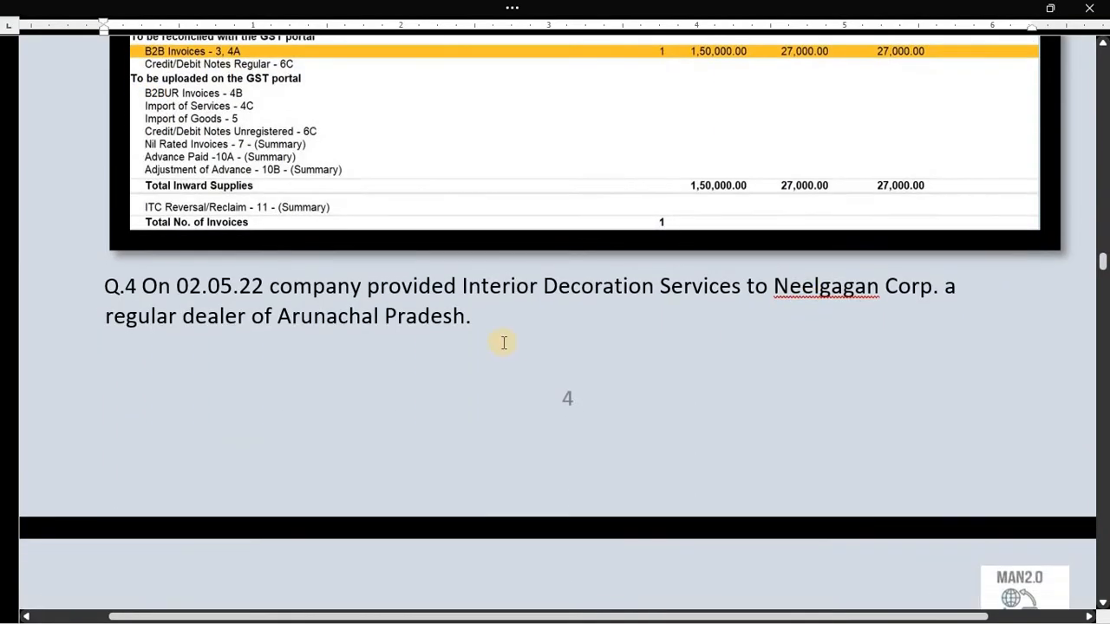
# - Scroll to Q.4 in the Word assignment and read the Arunachal Pradesh details
pyautogui.scroll(-1, 492, 340)
pyautogui.scroll(-2, 492, 328)
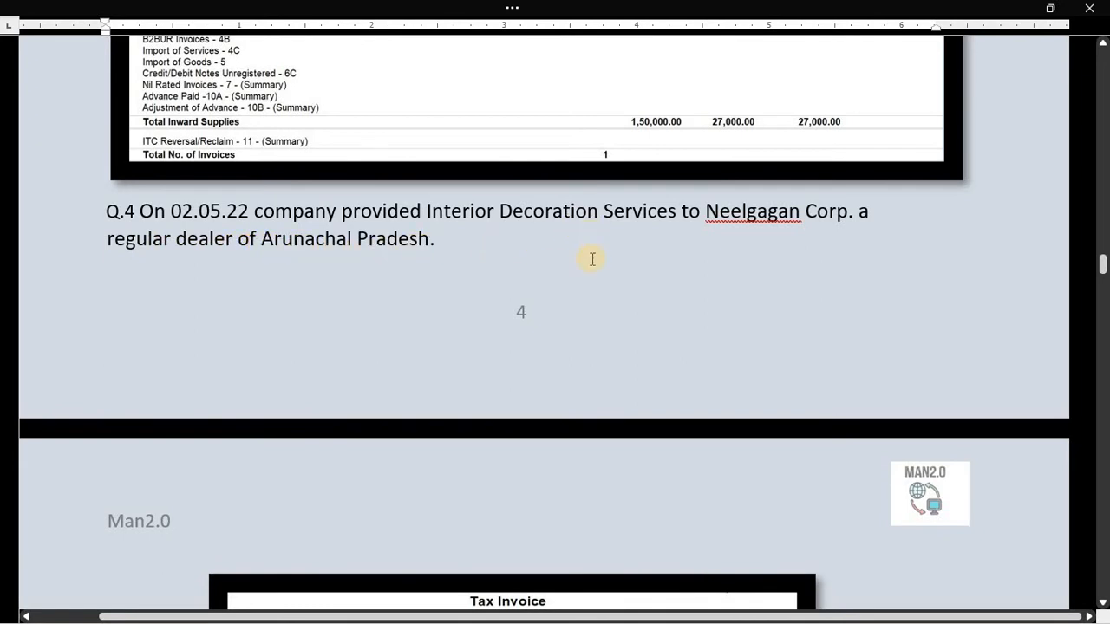
pyautogui.scroll(-1, 408, 266)
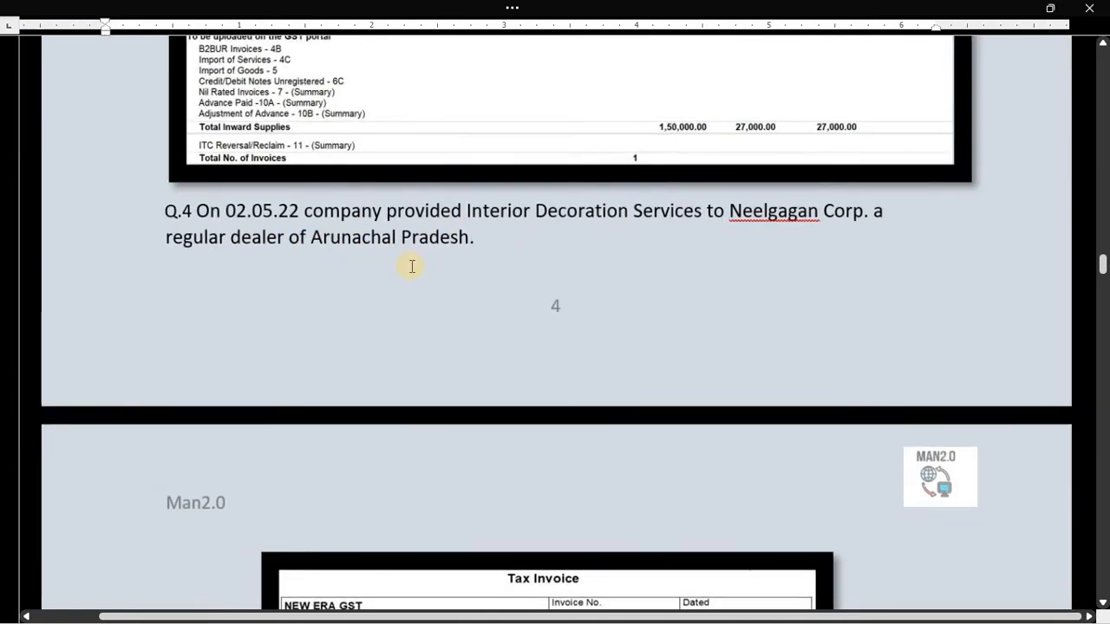
pyautogui.click(339, 262)
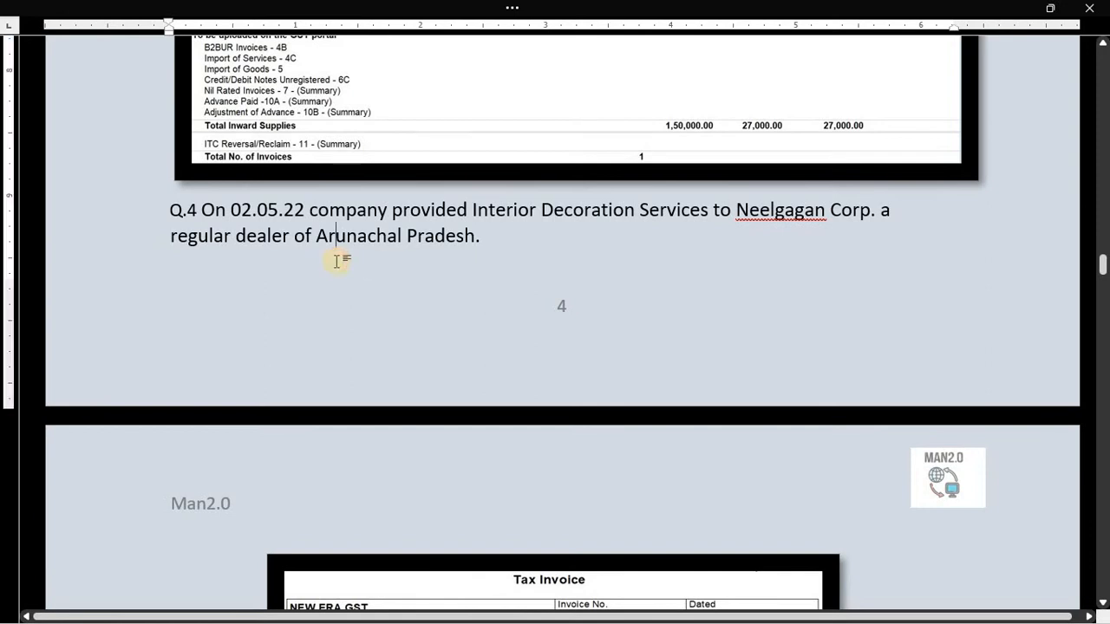
pyautogui.moveTo(293, 236); pyautogui.dragTo(475, 238)
pyautogui.click(385, 284)
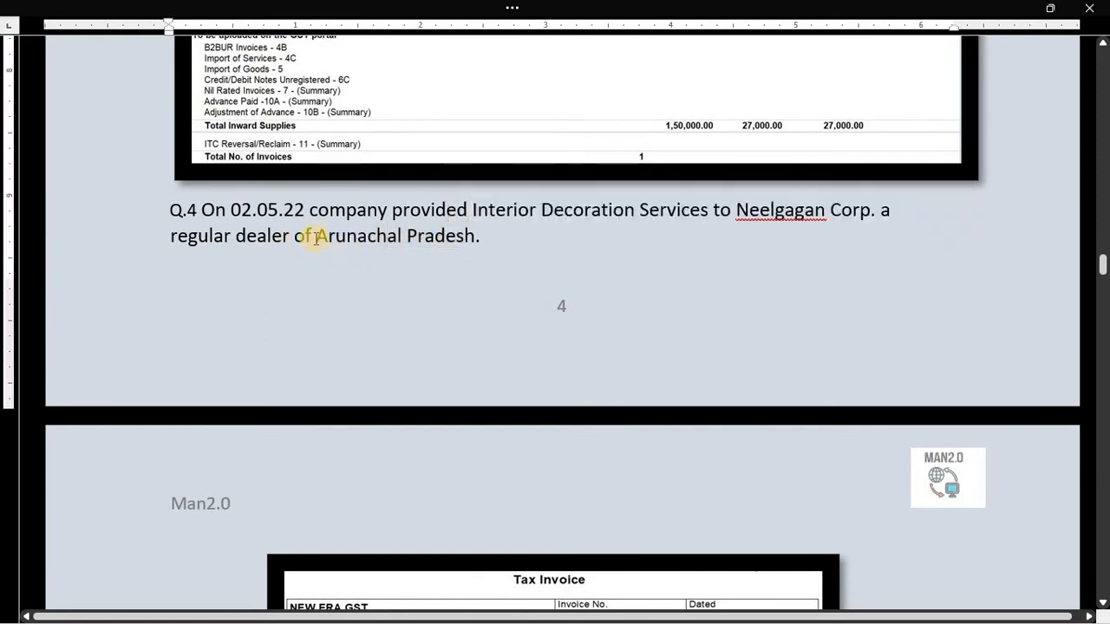
pyautogui.moveTo(319, 228); pyautogui.dragTo(475, 238)
pyautogui.click(423, 303)
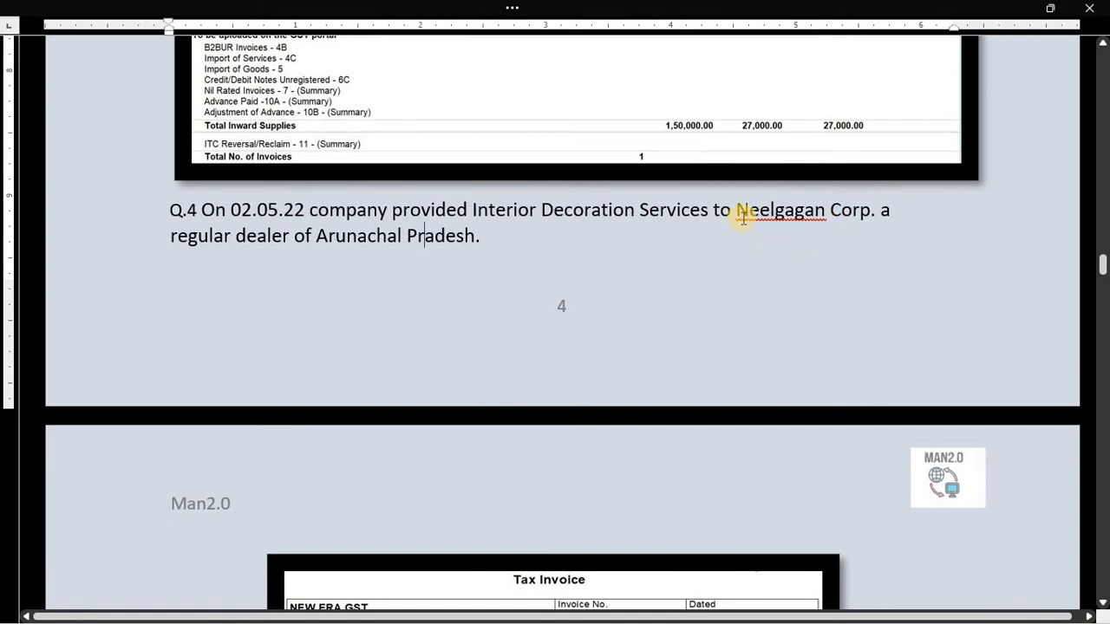
# - Copy the customer name 'Neelgagan Corp' and close the GSTR-2 report in TallyPrime
pyautogui.moveTo(738, 211); pyautogui.dragTo(860, 217)
pyautogui.hotkey('ctrl', 'c')
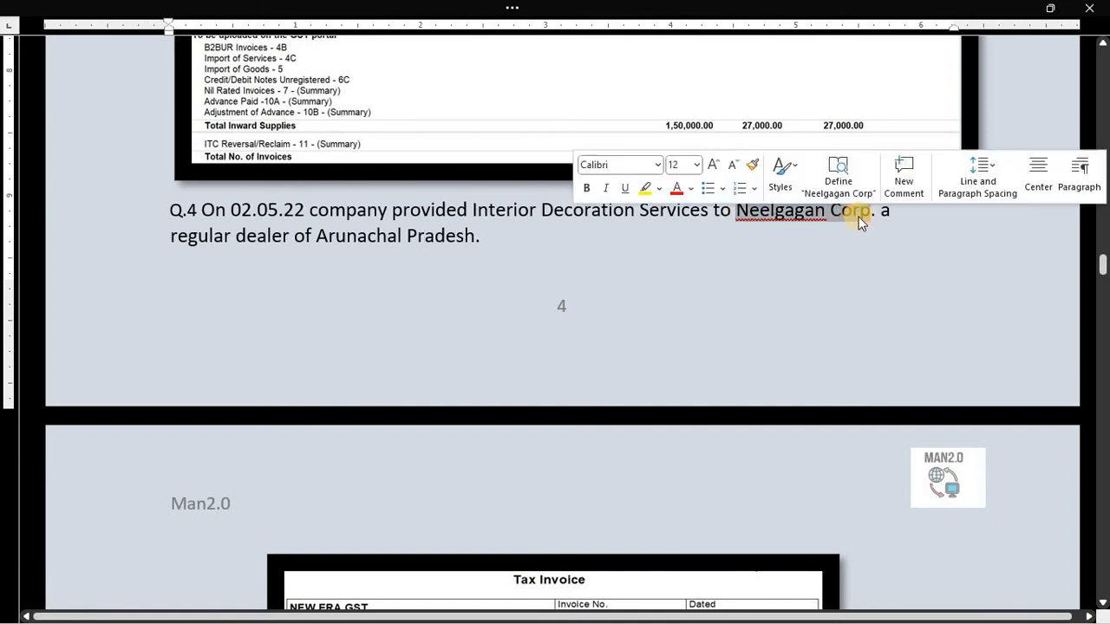
pyautogui.hotkey('alt', 'Tab')
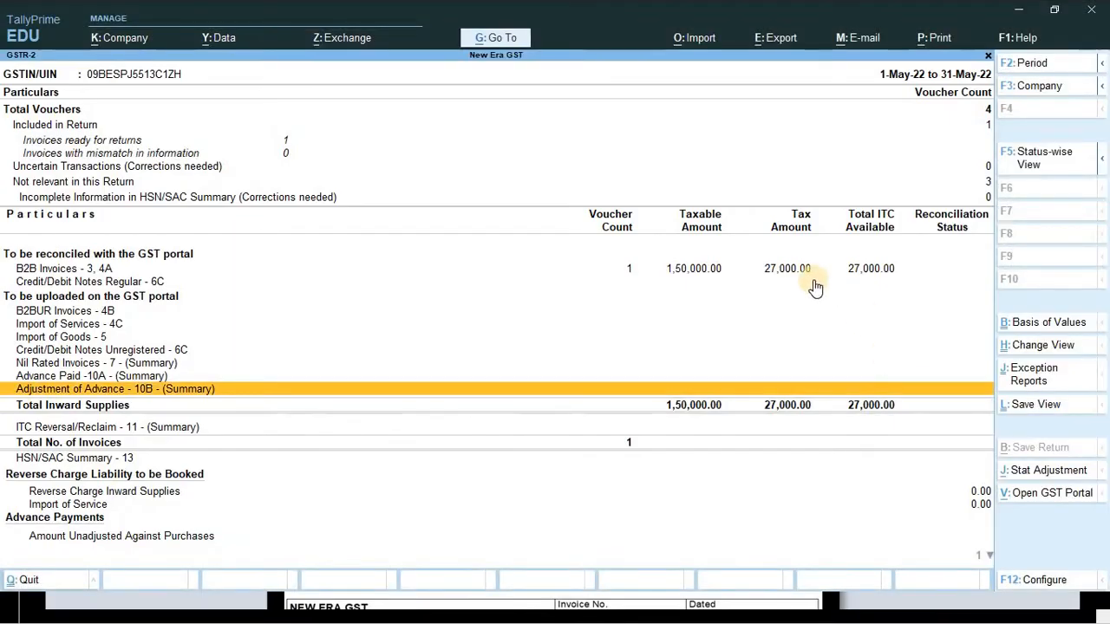
pyautogui.press('Escape')
pyautogui.press('Escape')
pyautogui.press('Escape')
pyautogui.press('Escape')
pyautogui.press('Escape')
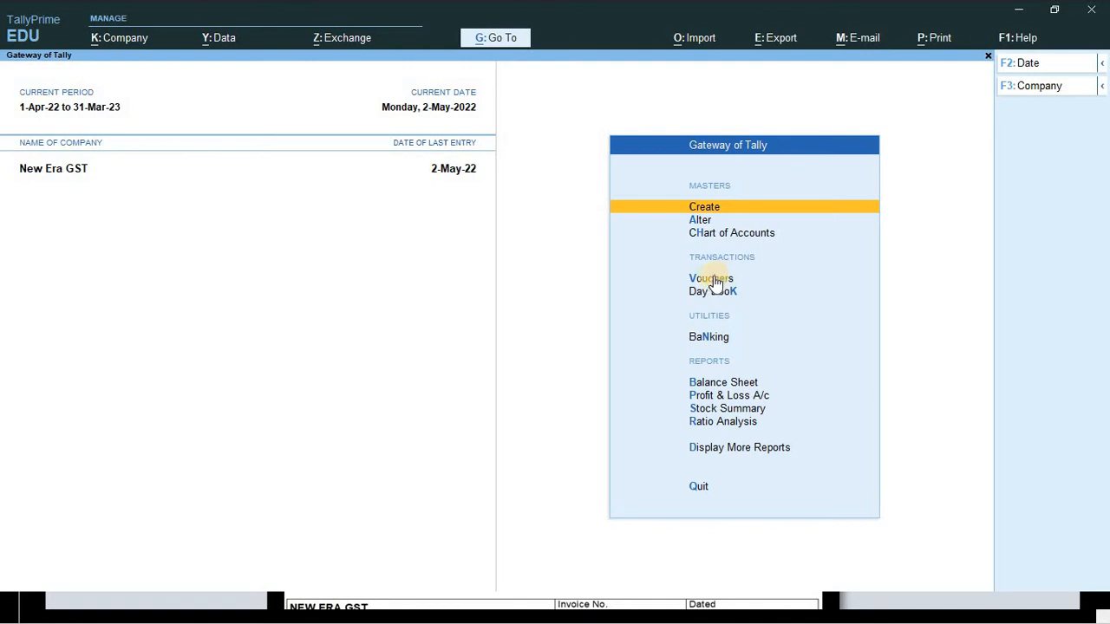
# - Switch to a Sales voucher (NEG/005/22-23) and open Ledger Creation from the Party A/c name field
pyautogui.press('Down')
pyautogui.press('Down')
pyautogui.press('Down')
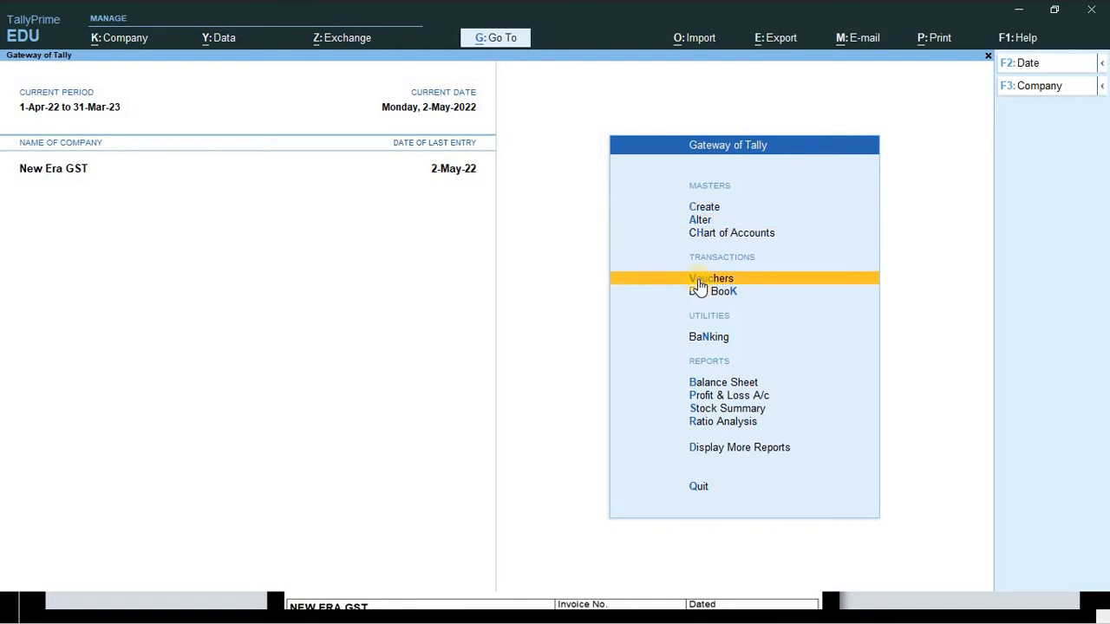
pyautogui.click(706, 278)
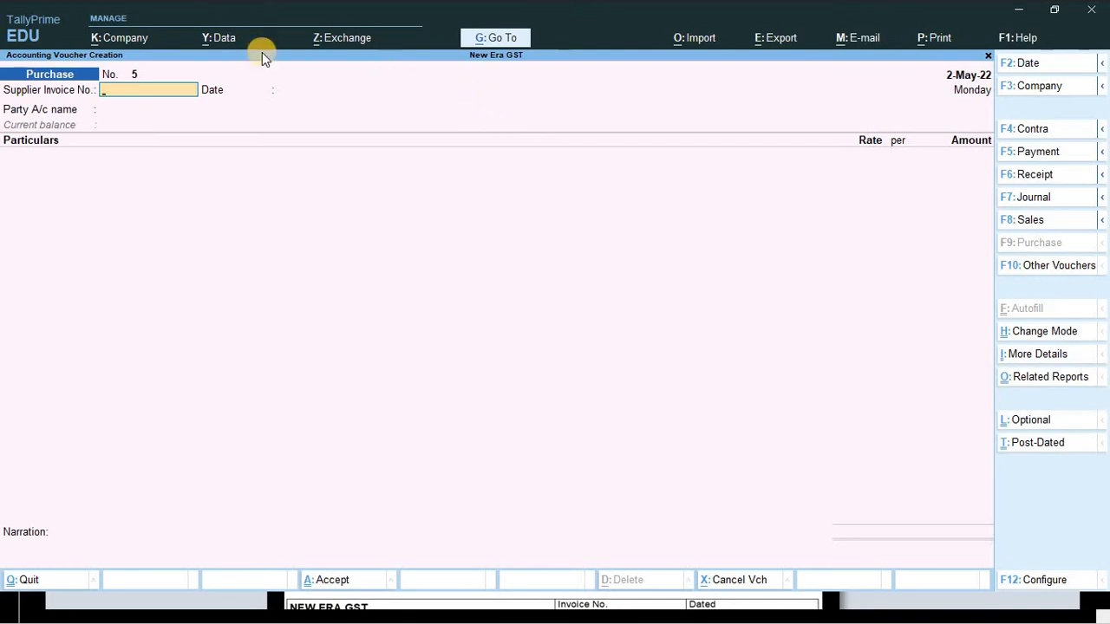
pyautogui.press('F8')
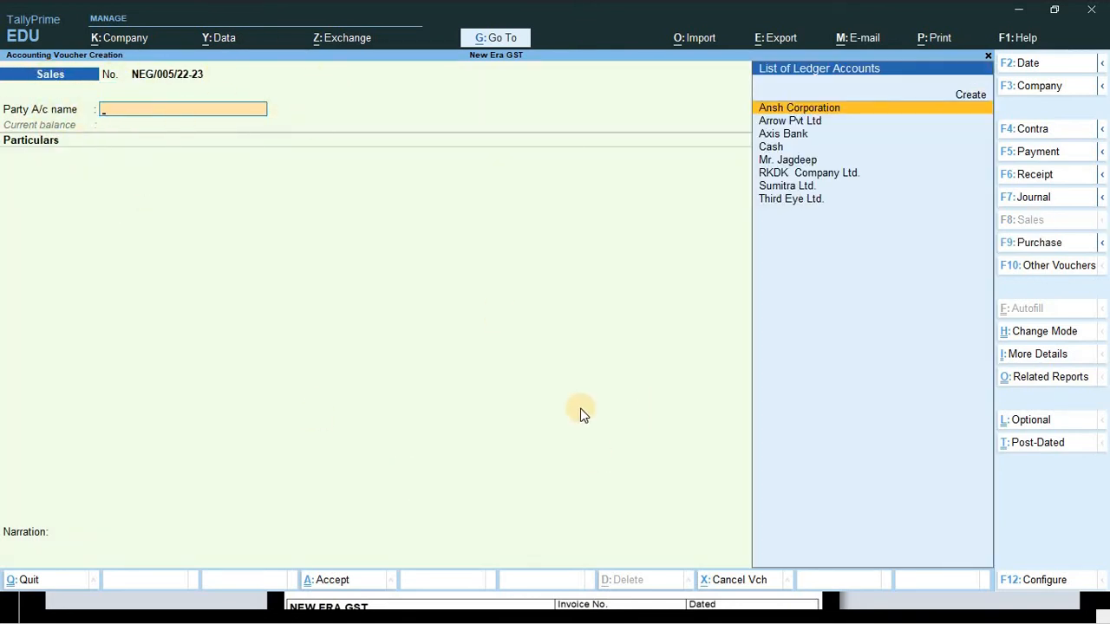
pyautogui.press('ctrl')
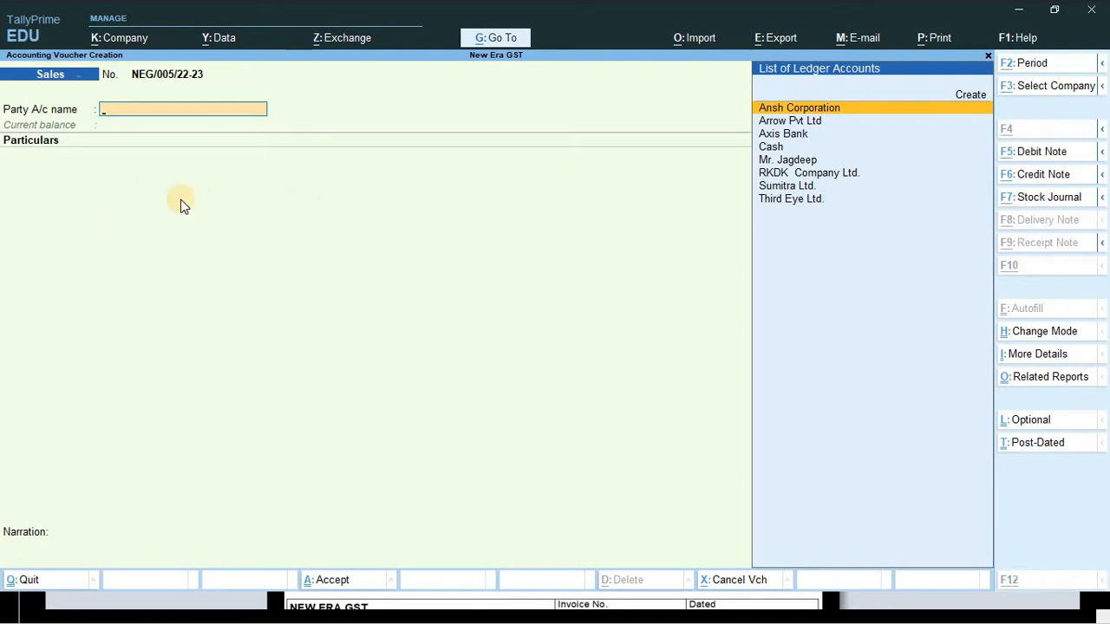
pyautogui.hotkey('alt', 'c')
pyautogui.press('ctrl')
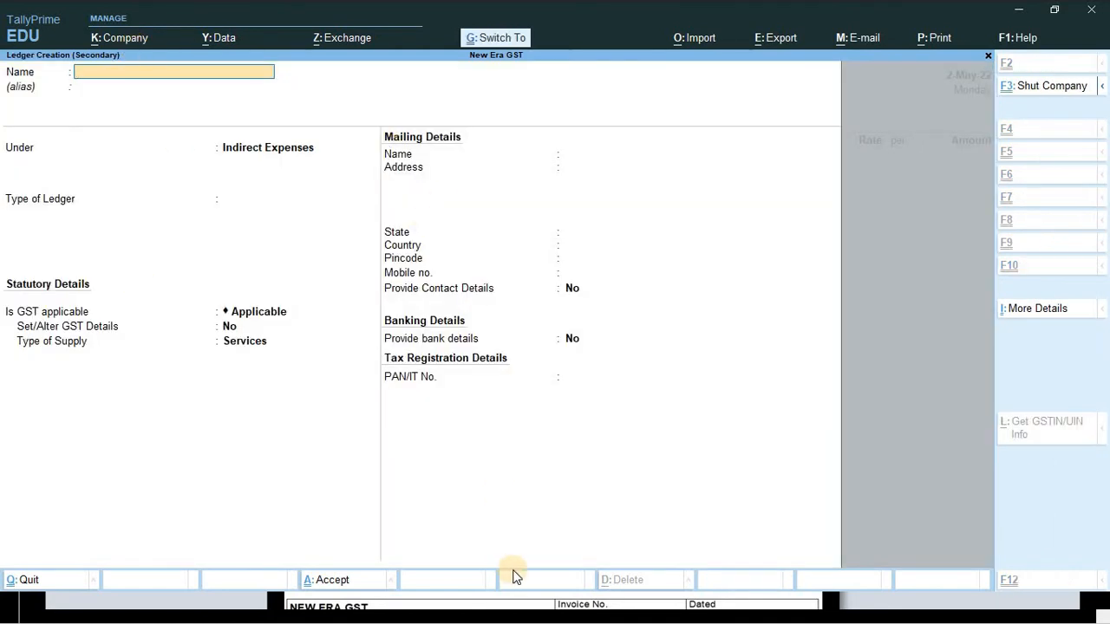
# - Name the new ledger Neelgagan Corp and put it under Sundry Debtors
pyautogui.hotkey('ctrl', 'v')
pyautogui.press('Return')
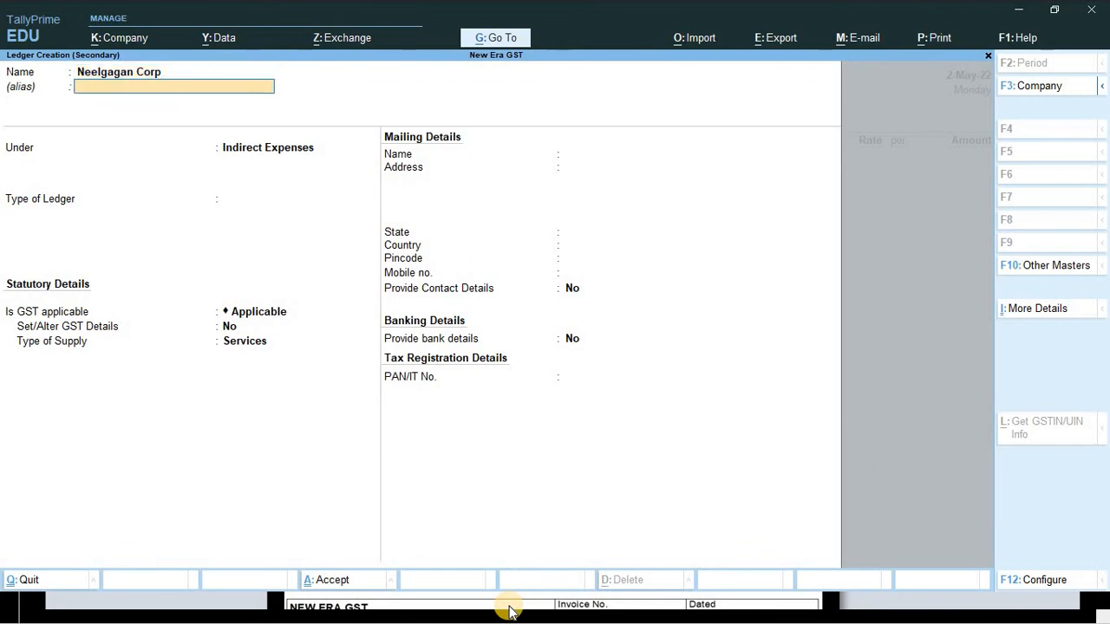
pyautogui.press('Return')
pyautogui.write('Sun')
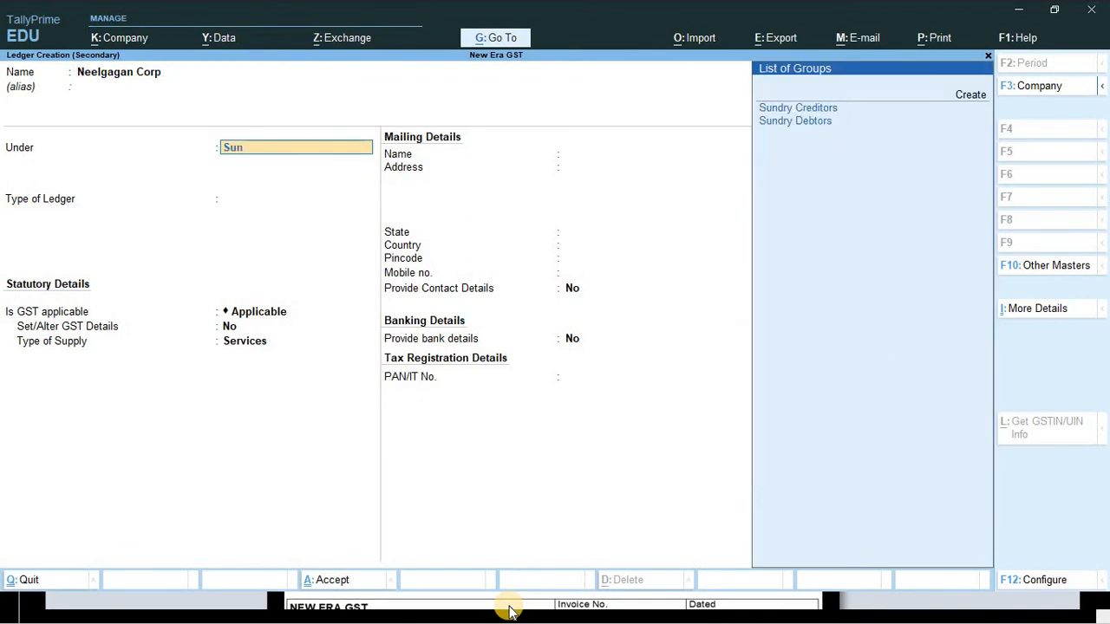
pyautogui.press('Down')
pyautogui.press('Return')
pyautogui.press('Return')
pyautogui.press('Return')
pyautogui.press('Return')
pyautogui.press('Return')
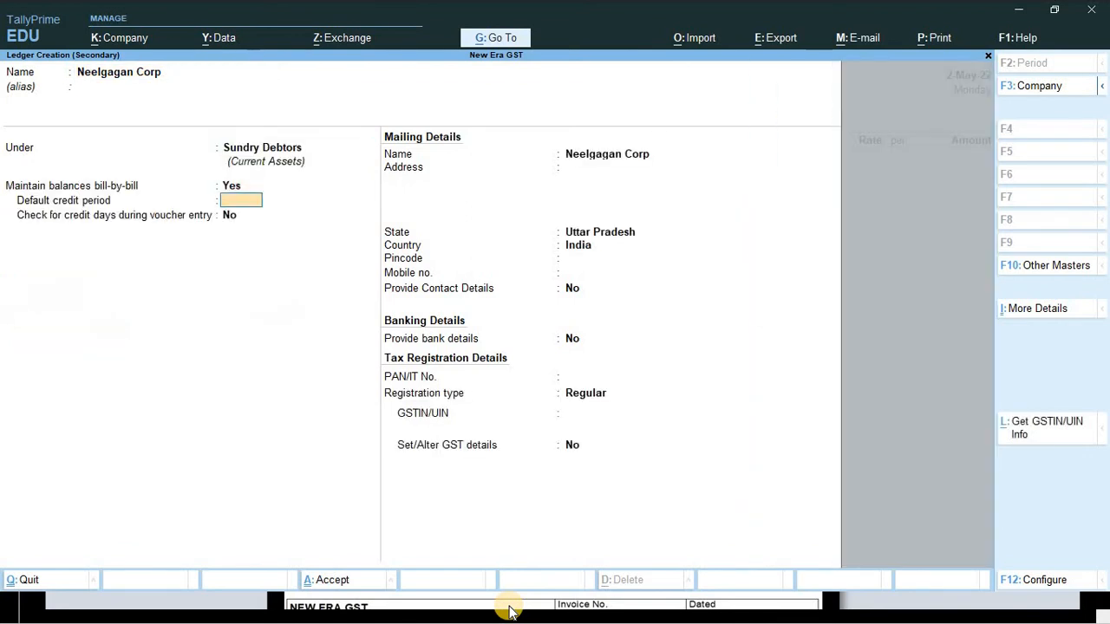
# - Fill in the ledger address Itanager, copied from the reference invoice
pyautogui.click(510, 611)
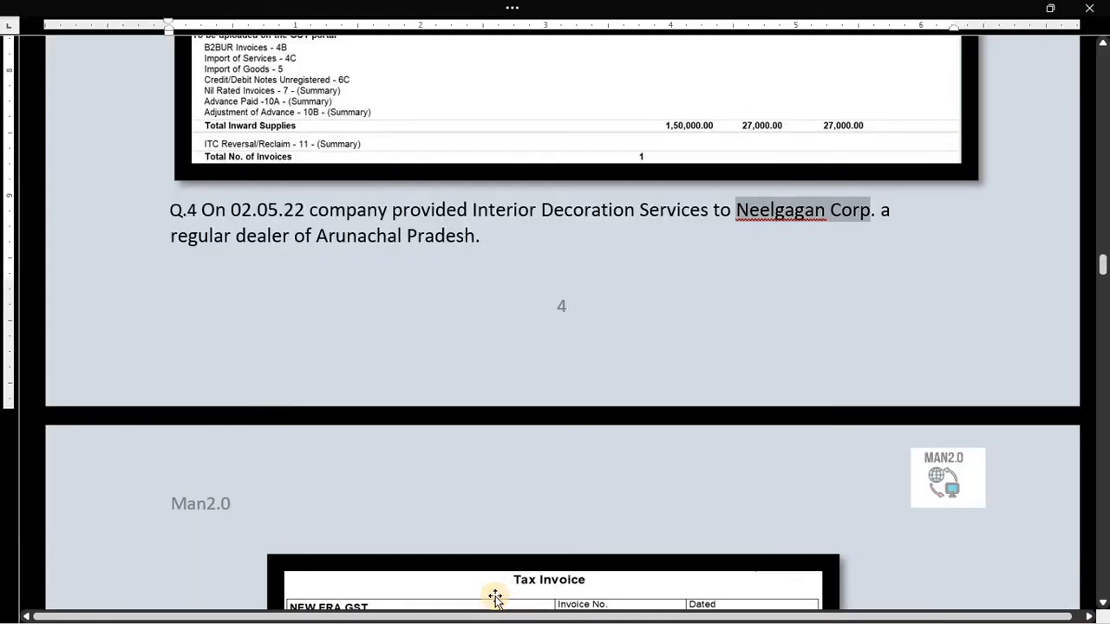
pyautogui.scroll(-5, 546, 455)
pyautogui.keyDown('ctrl'); pyautogui.scroll(2, 552, 452); pyautogui.keyUp('ctrl')
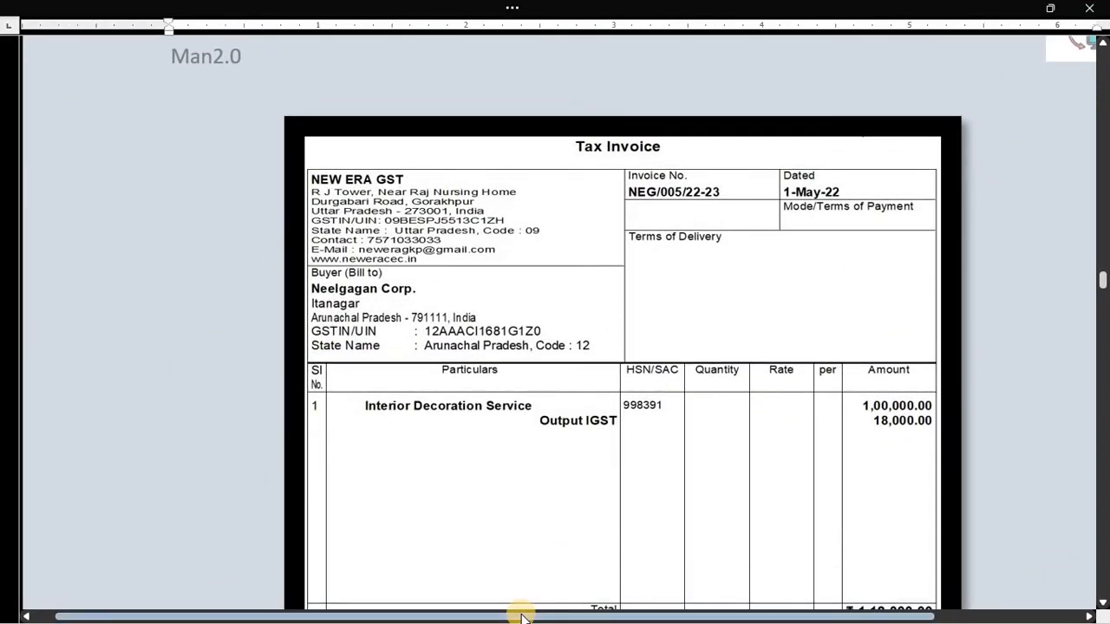
pyautogui.moveTo(518, 616); pyautogui.dragTo(599, 614)
pyautogui.keyDown('ctrl'); pyautogui.scroll(5, 598, 612); pyautogui.keyUp('ctrl')
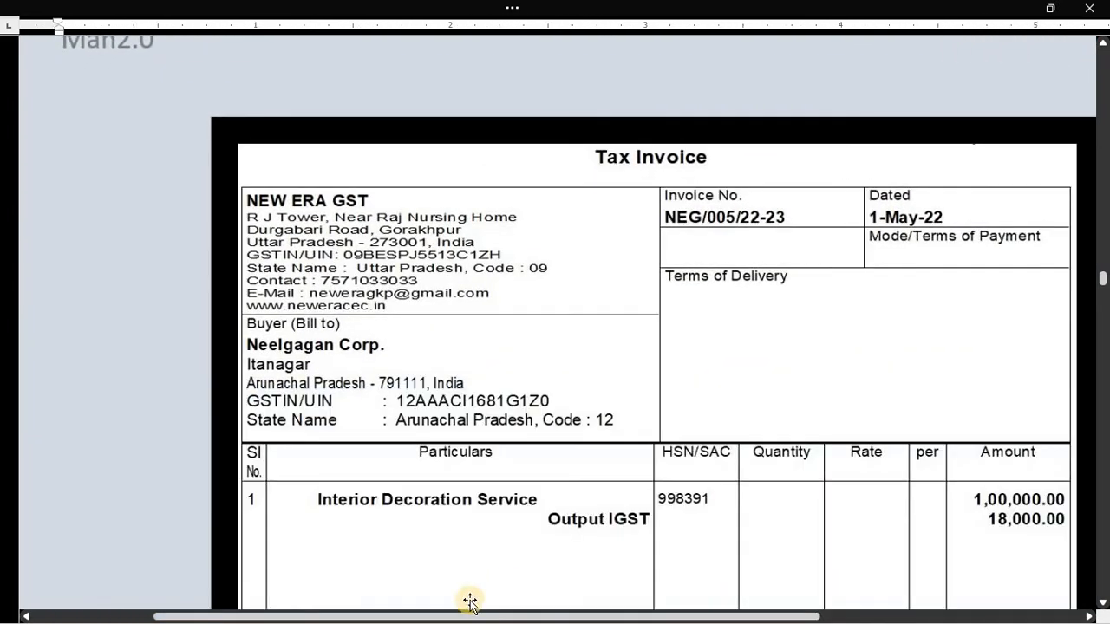
pyautogui.moveTo(471, 617); pyautogui.dragTo(550, 615)
pyautogui.scroll(-3, 463, 586)
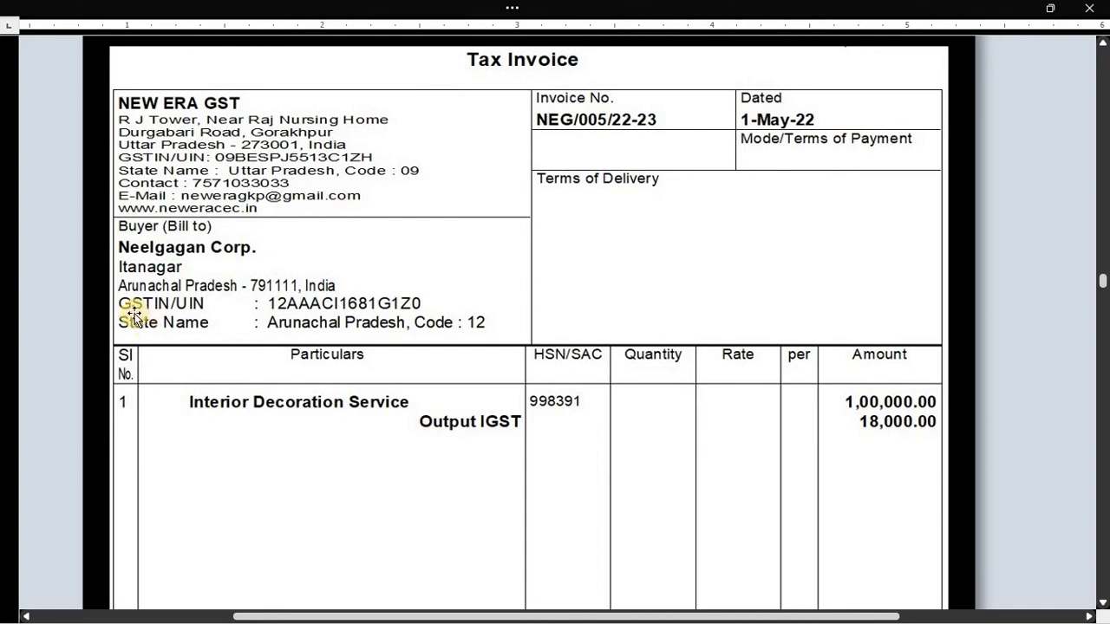
pyautogui.click(421, 621)
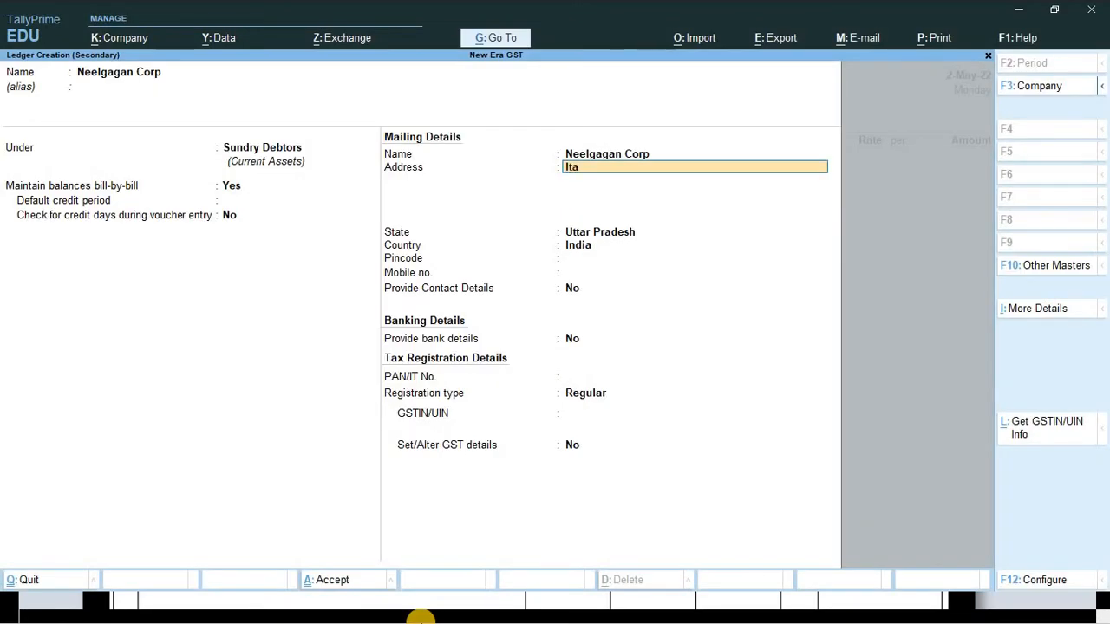
pyautogui.write('er')
pyautogui.press('Return')
pyautogui.press('Return')
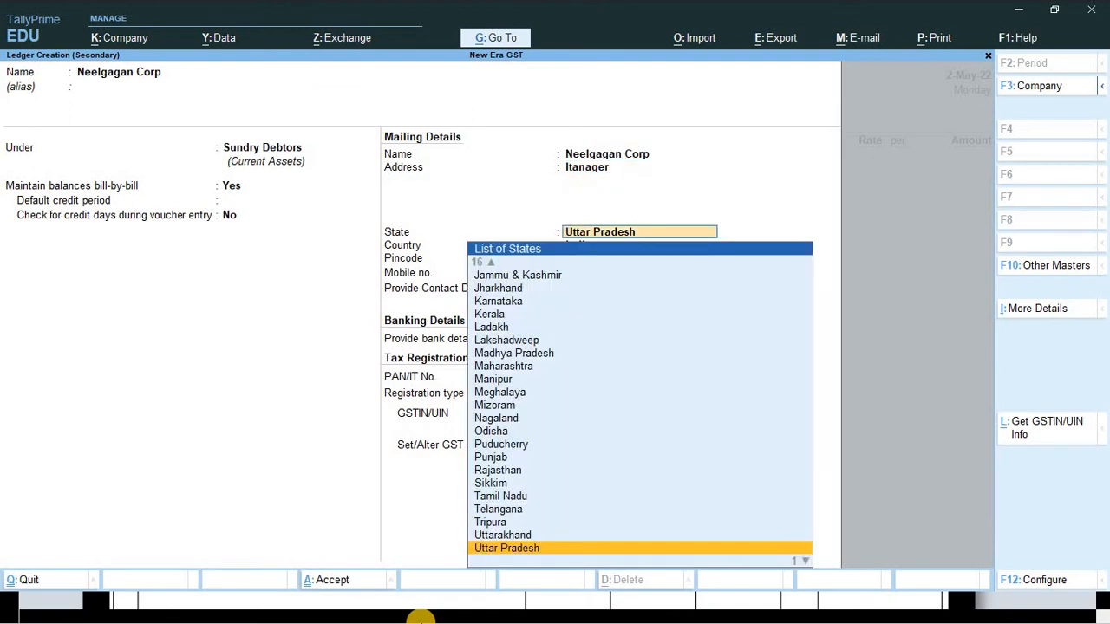
# - Set state Arunachal Pradesh, enter the invoice pincode, and skip contact and bank fields
pyautogui.write('Aryb')
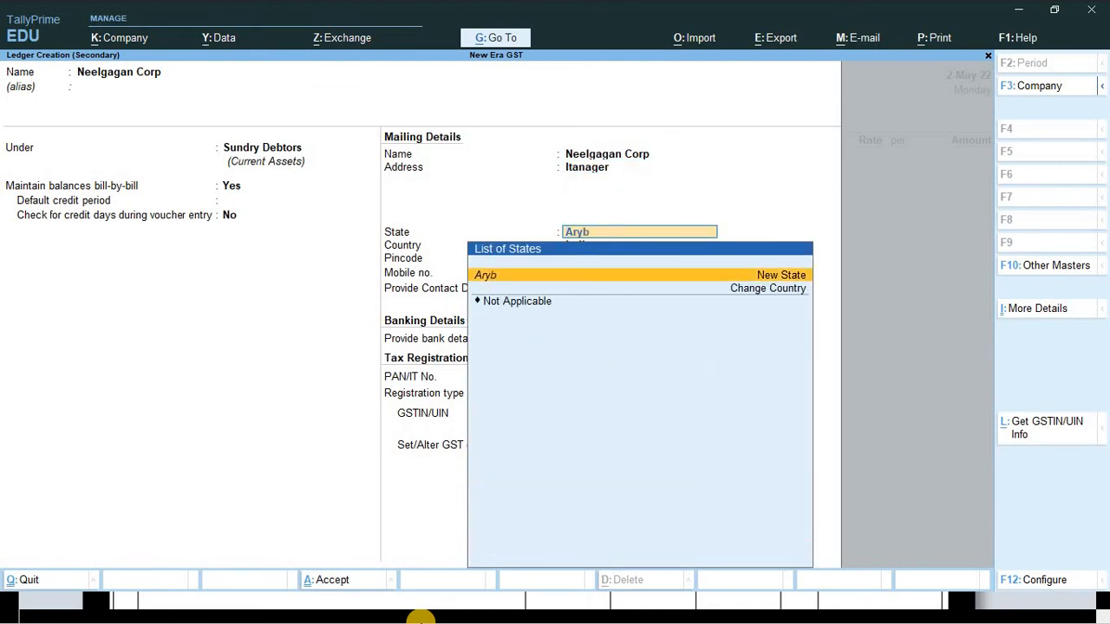
pyautogui.press('BackSpace')
pyautogui.press('BackSpace')
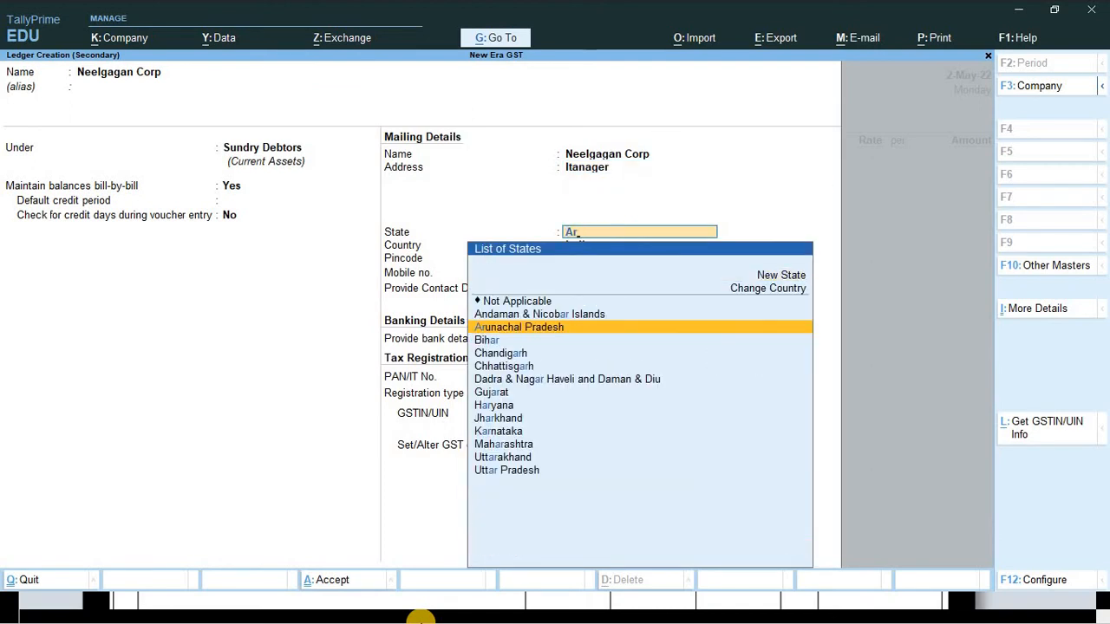
pyautogui.press('BackSpace')
pyautogui.write('ru')
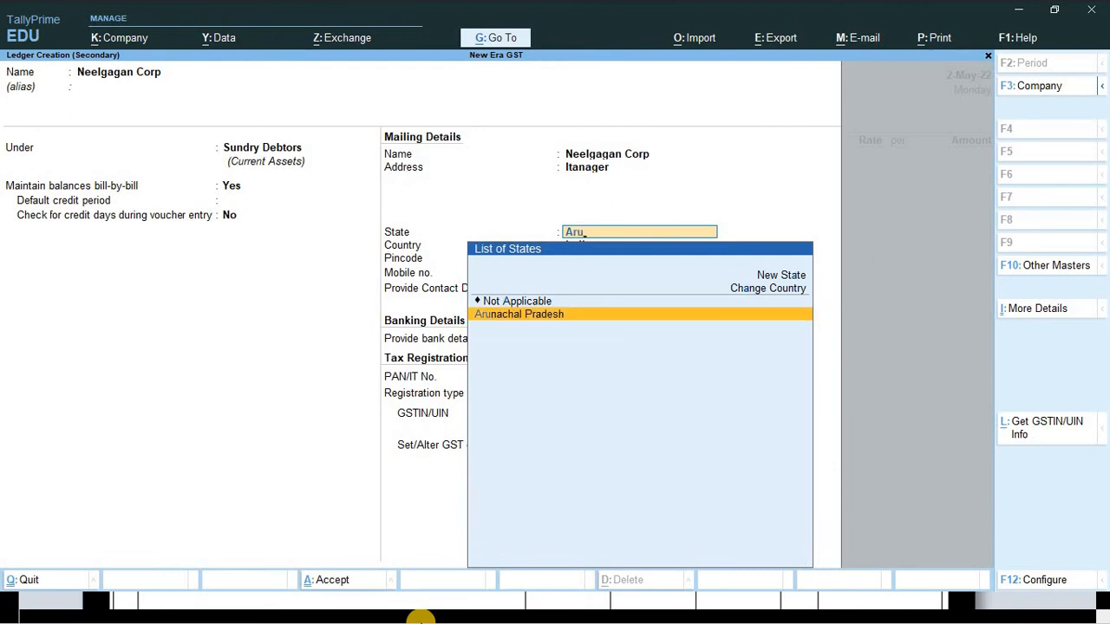
pyautogui.press('Return')
pyautogui.hotkey('alt', 'Tab')
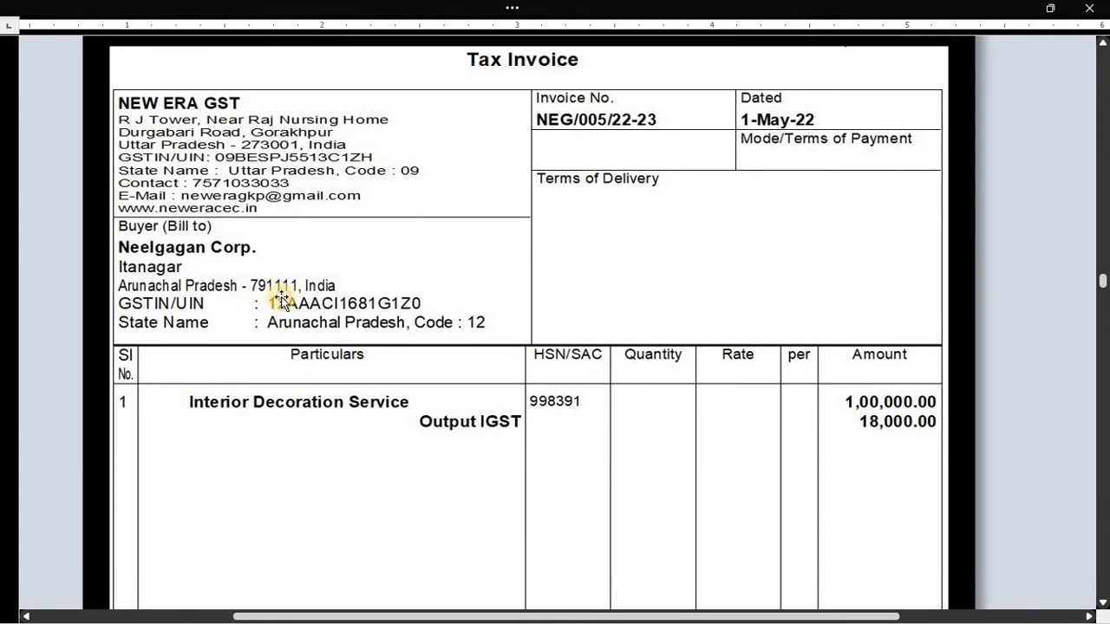
pyautogui.hotkey('alt', 'Tab')
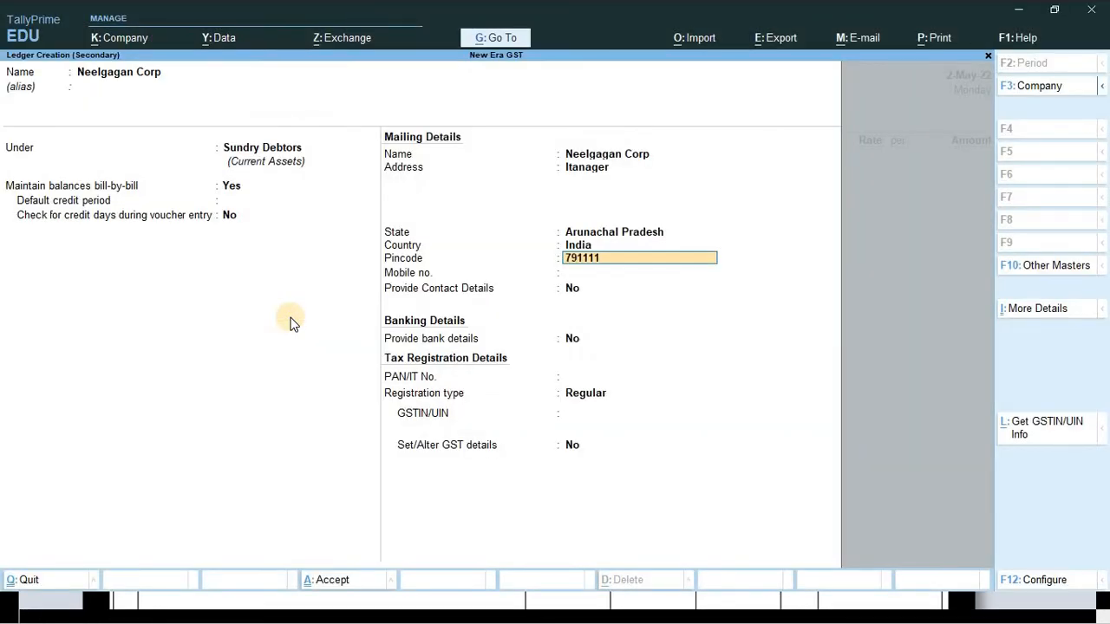
pyautogui.press('Return')
pyautogui.hotkey('alt', 'Tab')
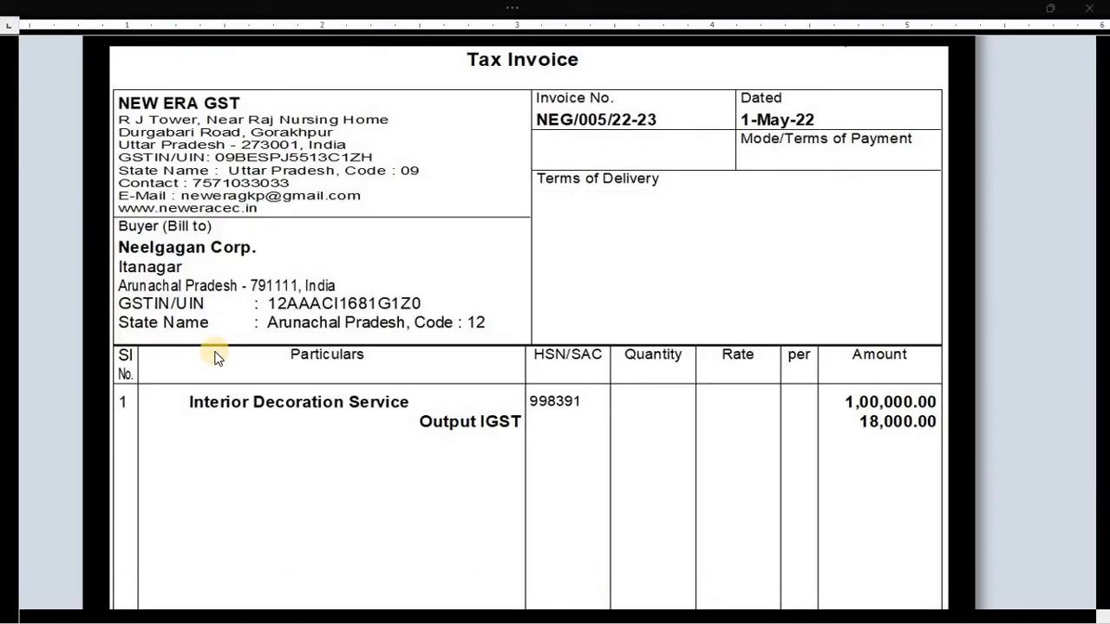
pyautogui.hotkey('alt', 'Tab')
pyautogui.press('Return')
pyautogui.press('Return')
pyautogui.press('Return')
pyautogui.press('Return')
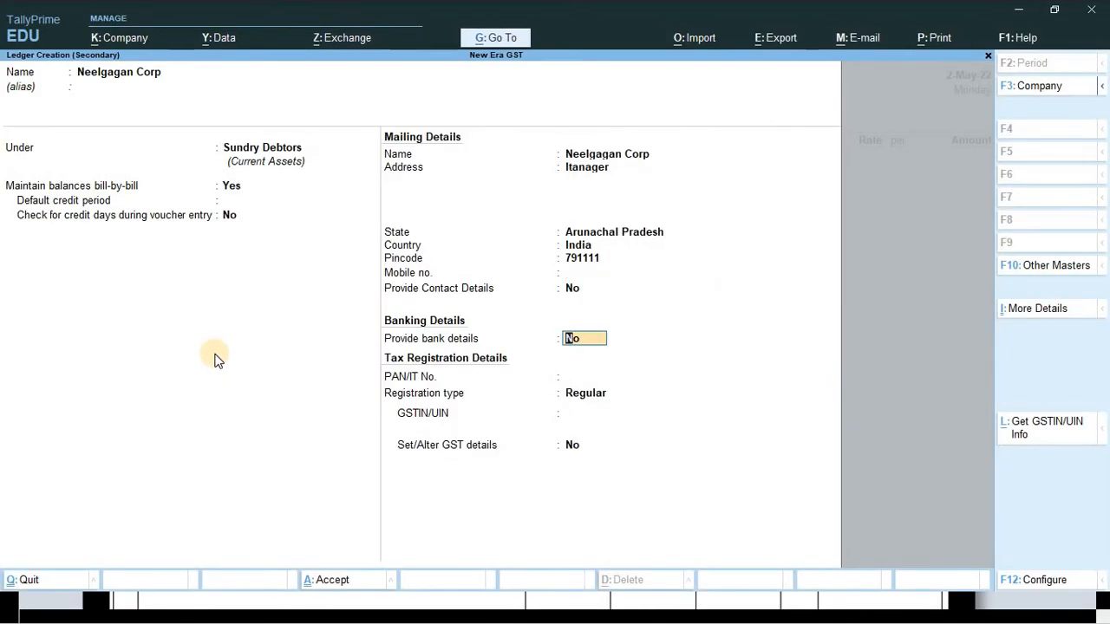
# - Enter the buyer's PAN from the invoice in the PAN/IT No. field
pyautogui.press('BackSpace')
pyautogui.hotkey('alt', 'Tab')
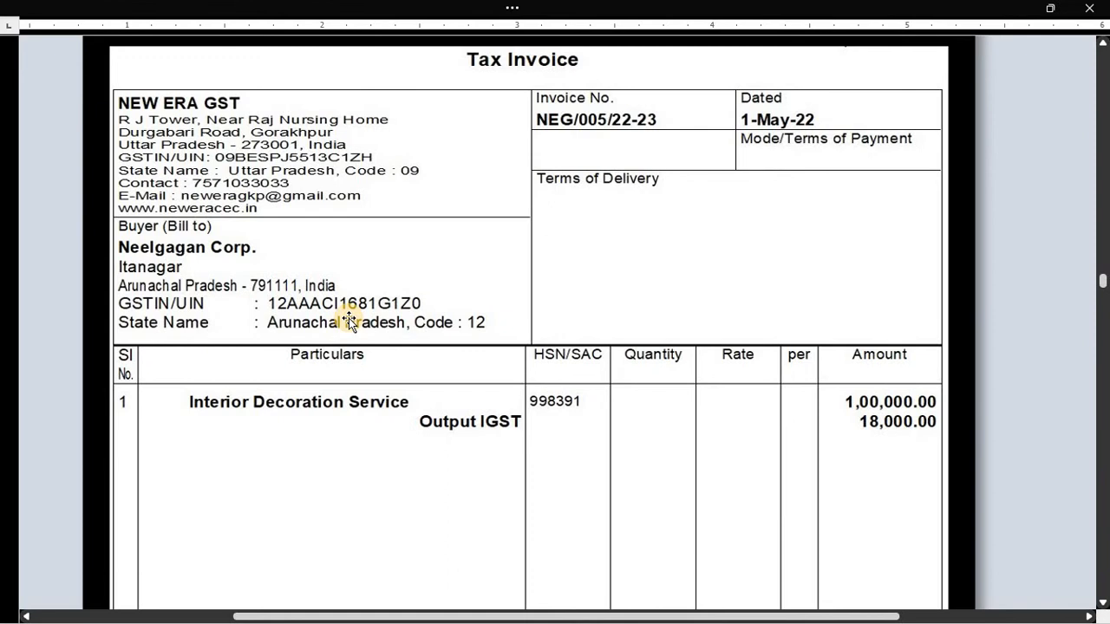
pyautogui.hotkey('alt', 'Tab')
pyautogui.write('AAA')
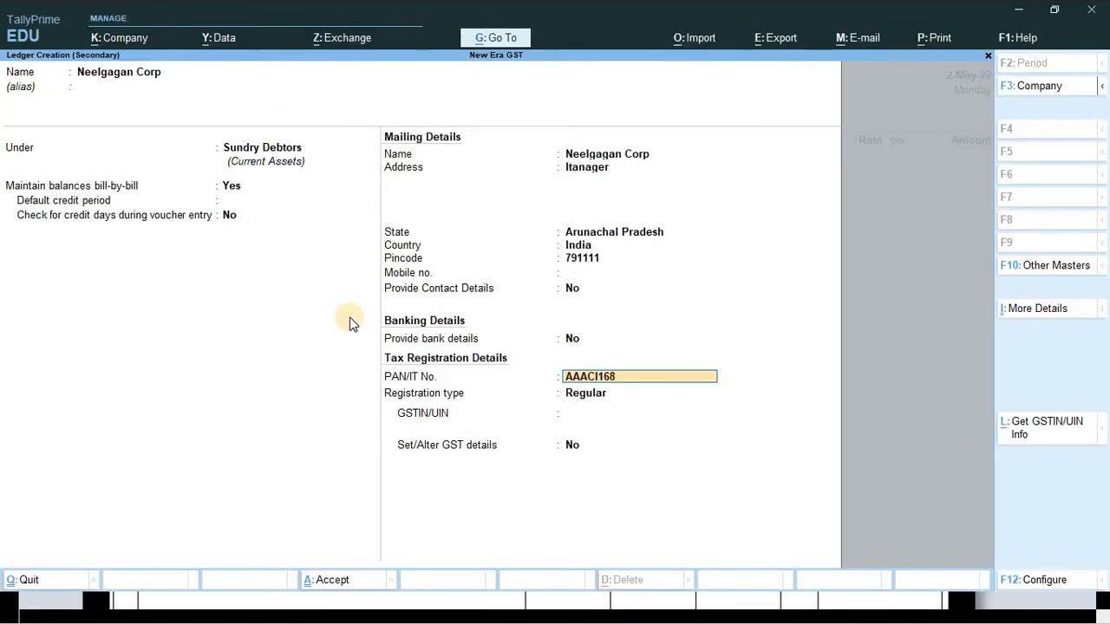
pyautogui.hotkey('alt', 'Tab')
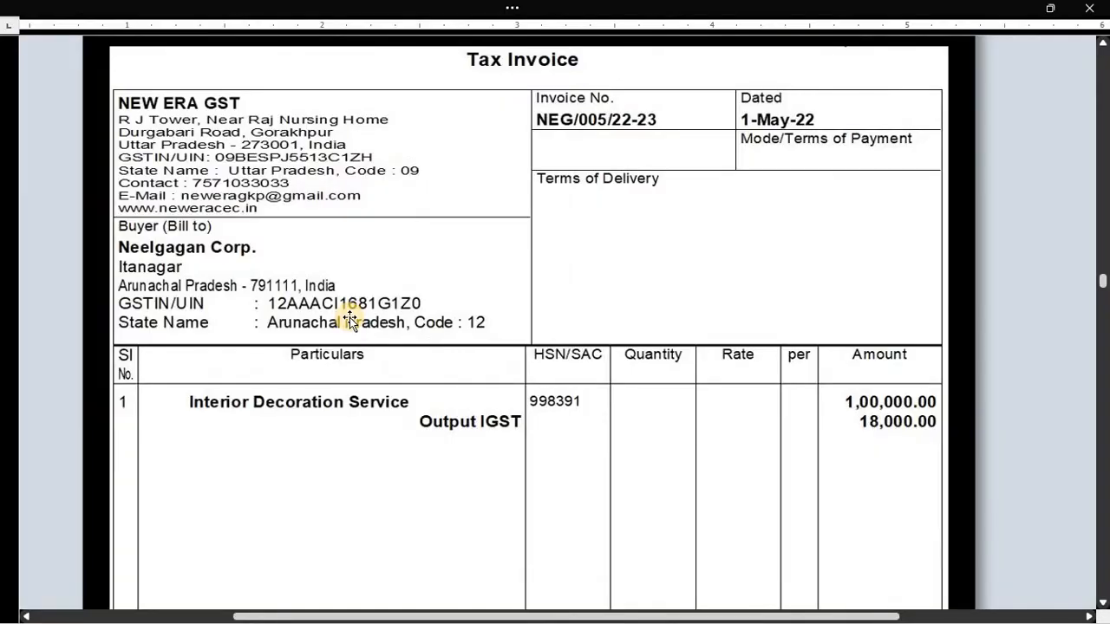
pyautogui.hotkey('alt', 'Tab')
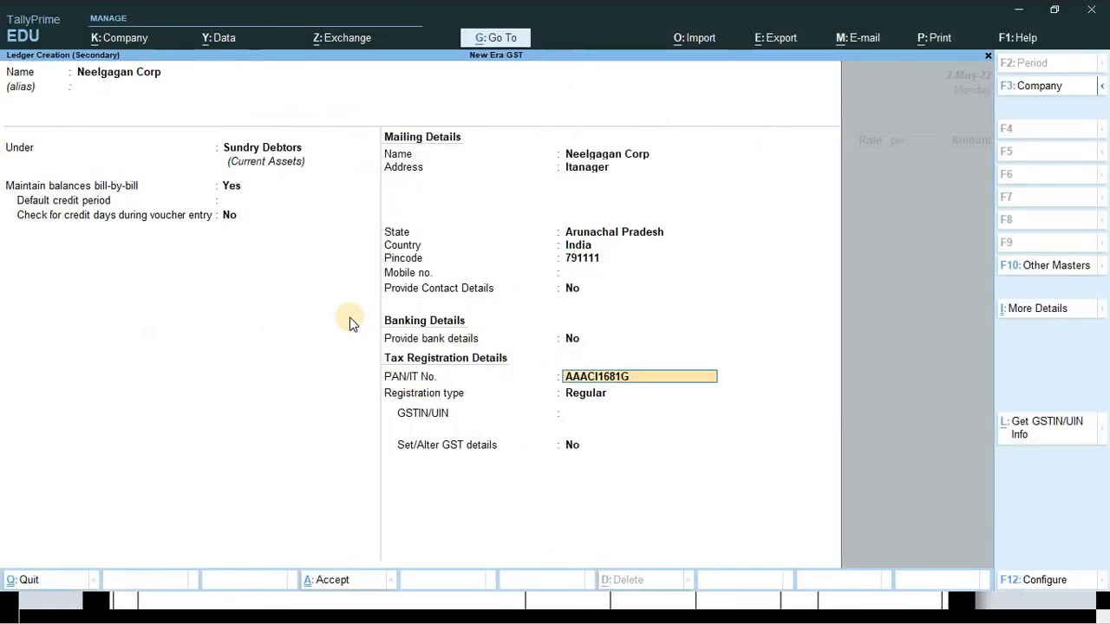
pyautogui.press('Return')
# - Keep Regular registration, enter the GSTIN built from the PAN, and bring up the save confirmation
pyautogui.press('BackSpace')
pyautogui.press('ctrl')
pyautogui.press('Return')
pyautogui.press('Return')
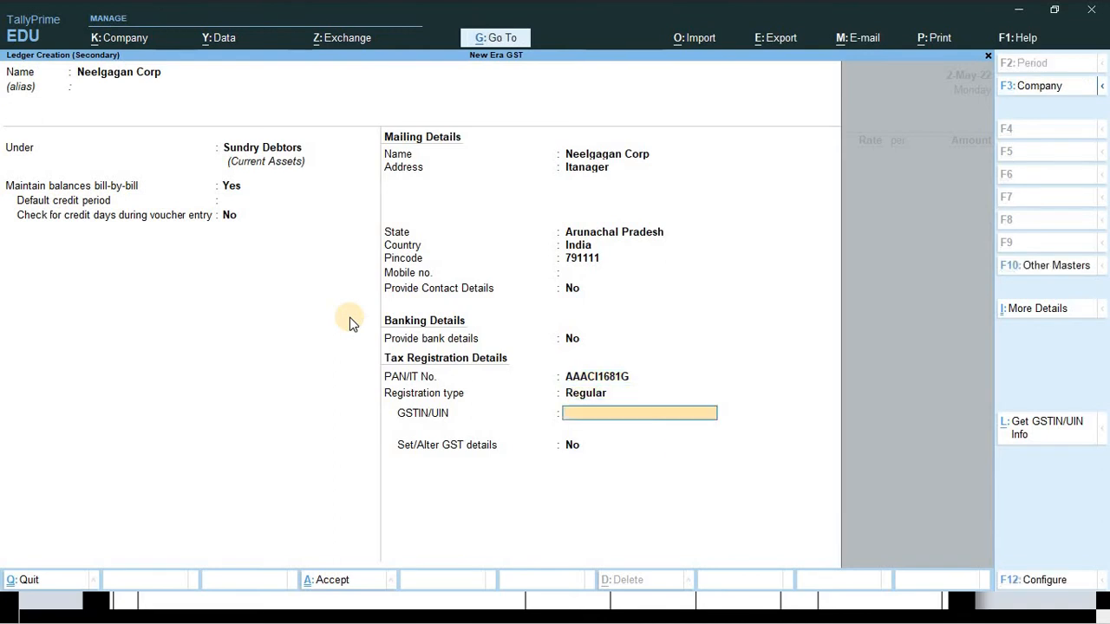
pyautogui.hotkey('alt', 'Tab')
pyautogui.hotkey('alt', 'Tab')
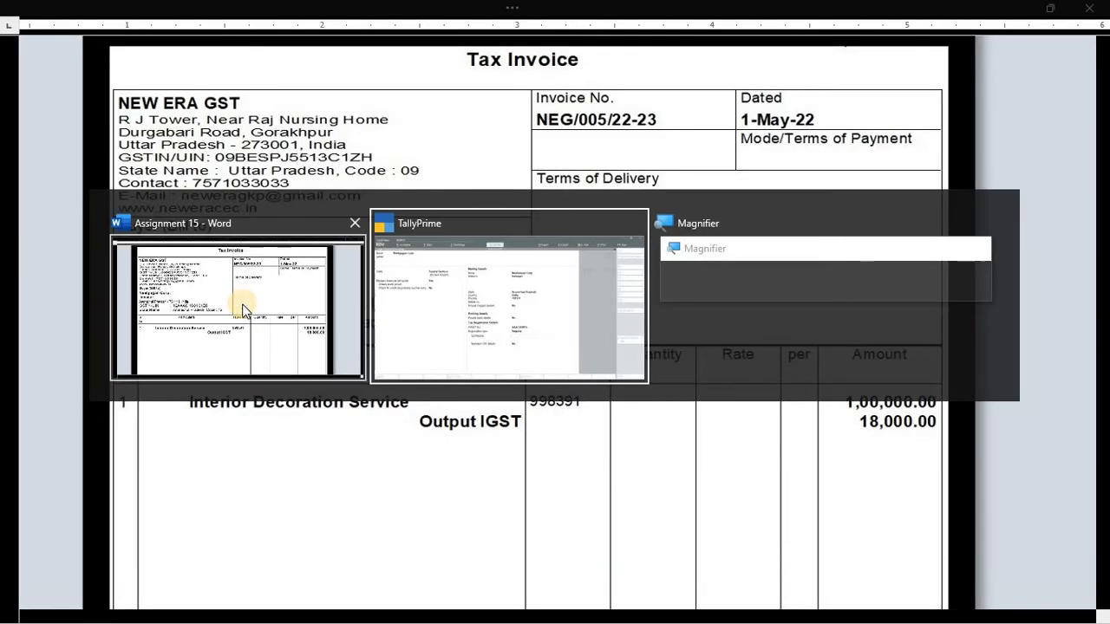
pyautogui.hotkey('alt', 'Tab')
pyautogui.hotkey('alt', 'Tab')
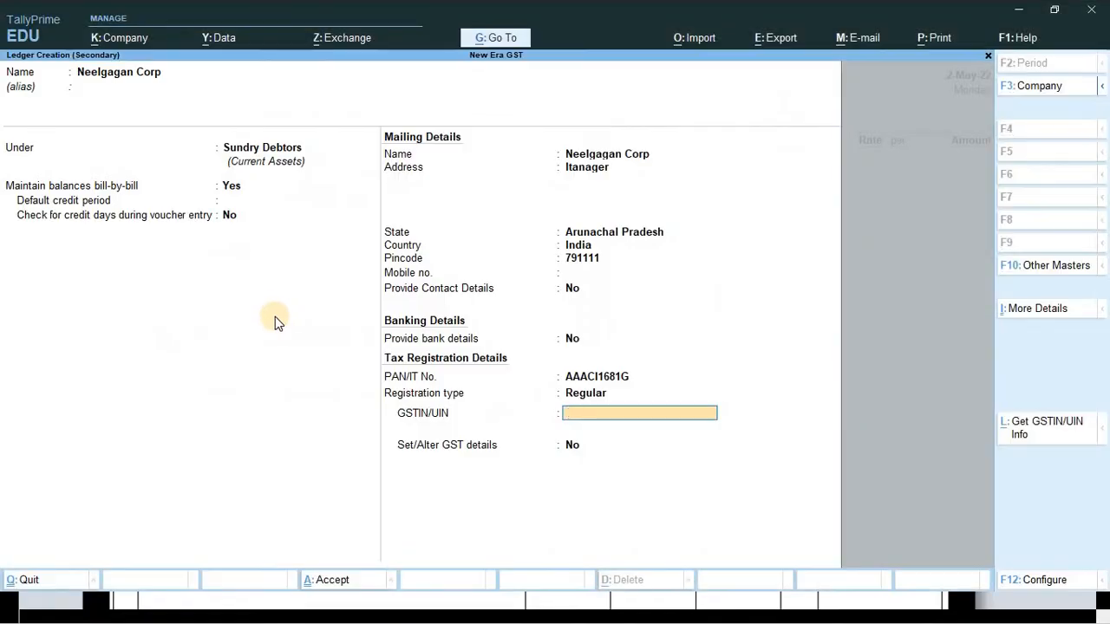
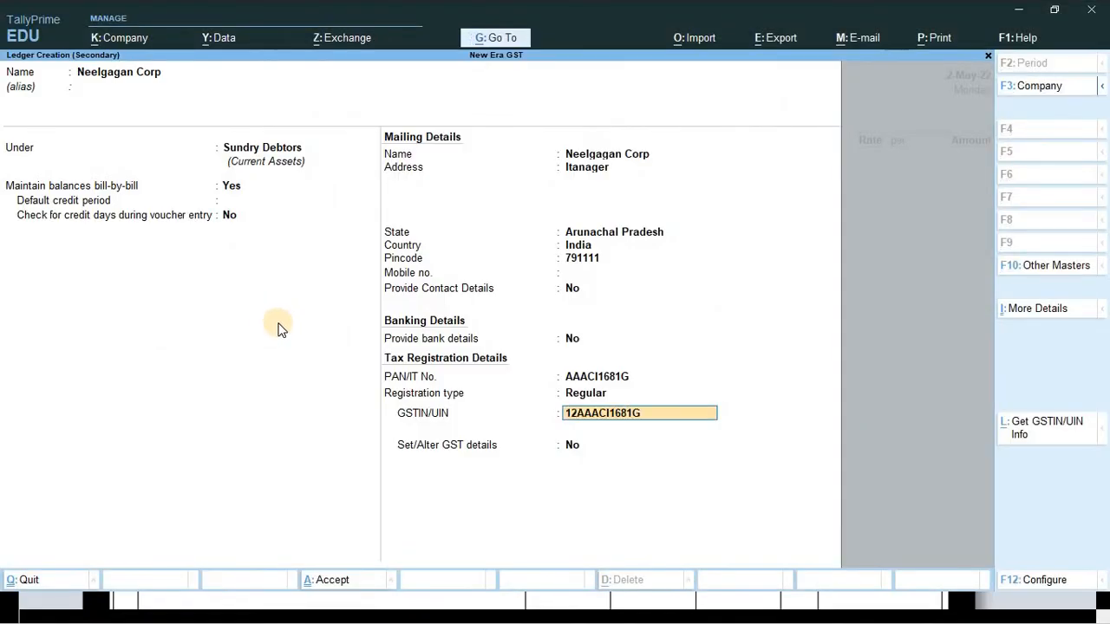
pyautogui.hotkey('alt', 'Tab')
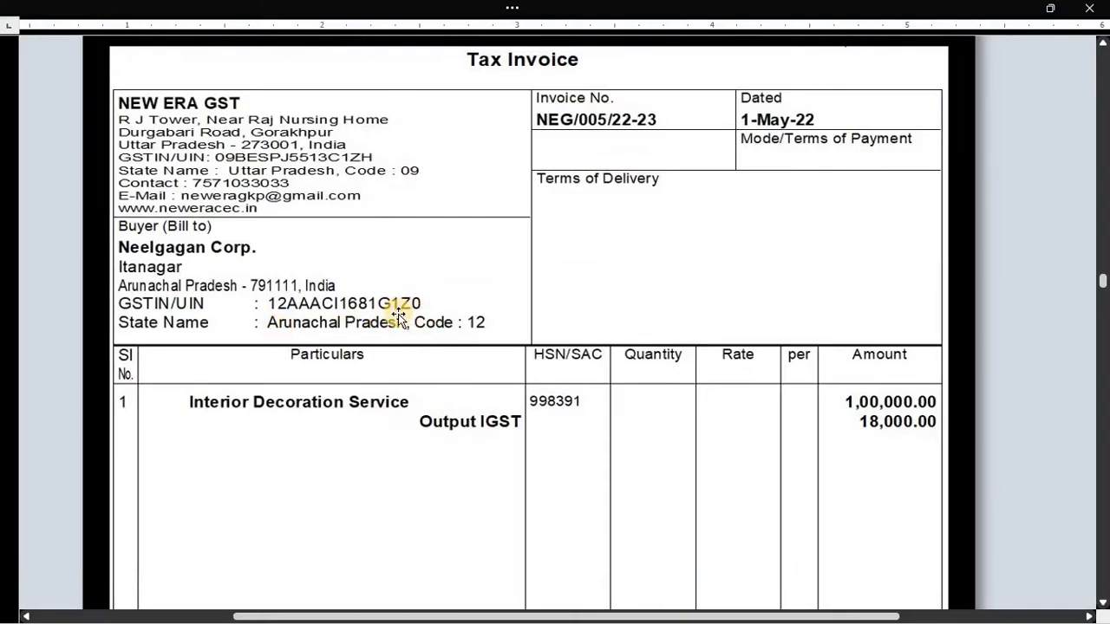
pyautogui.hotkey('alt', 'Tab')
pyautogui.write('1Z')
pyautogui.click(400, 321)
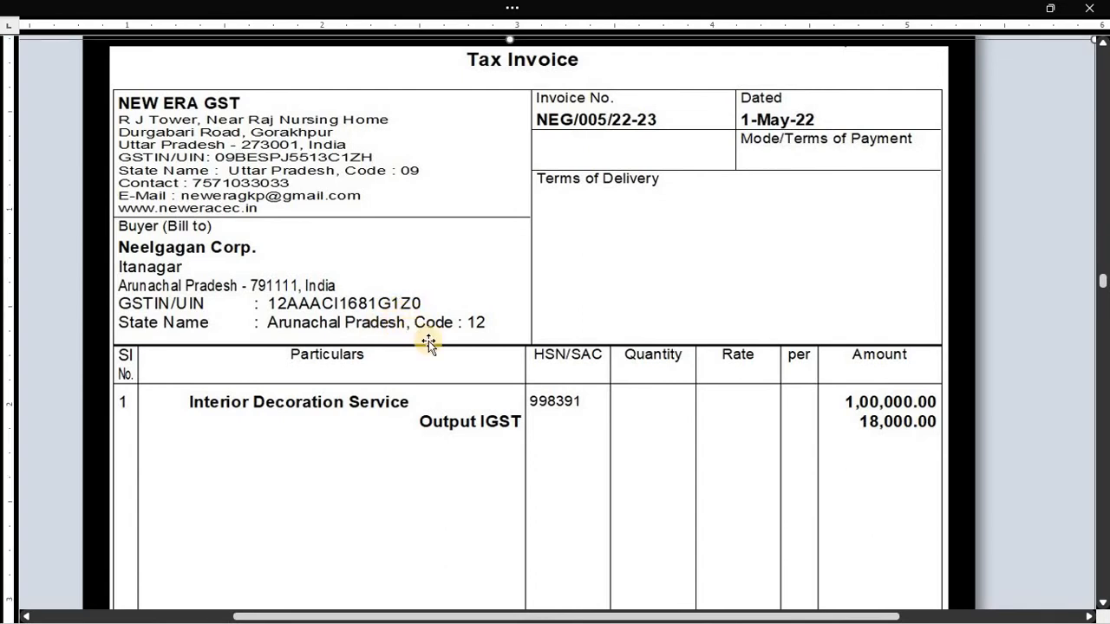
pyautogui.hotkey('alt', 'Tab')
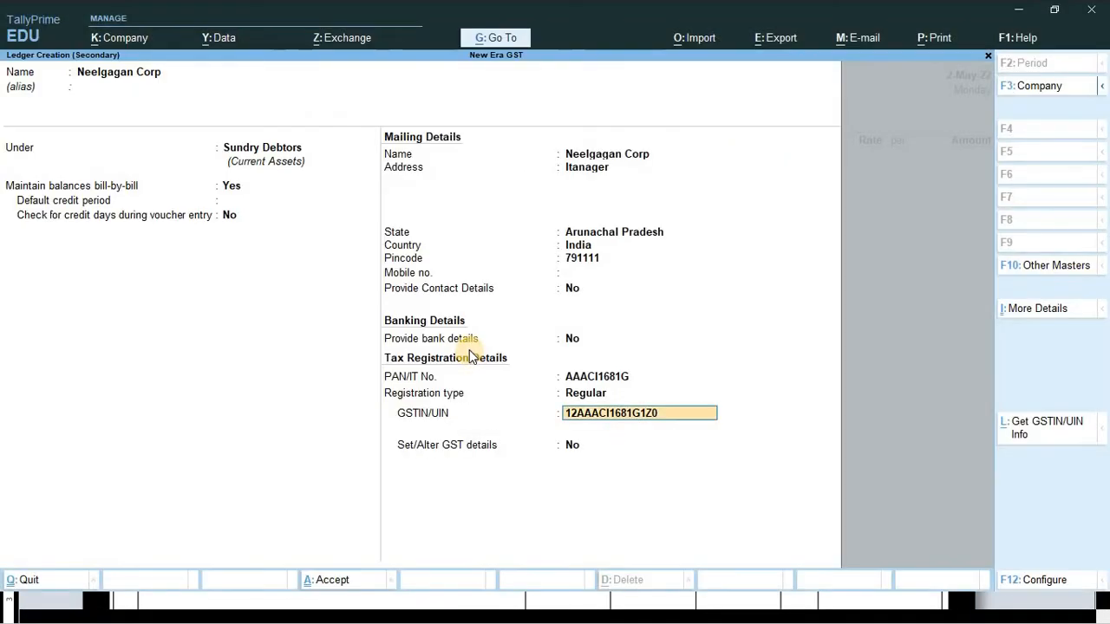
pyautogui.press('Return')
pyautogui.press('Return')
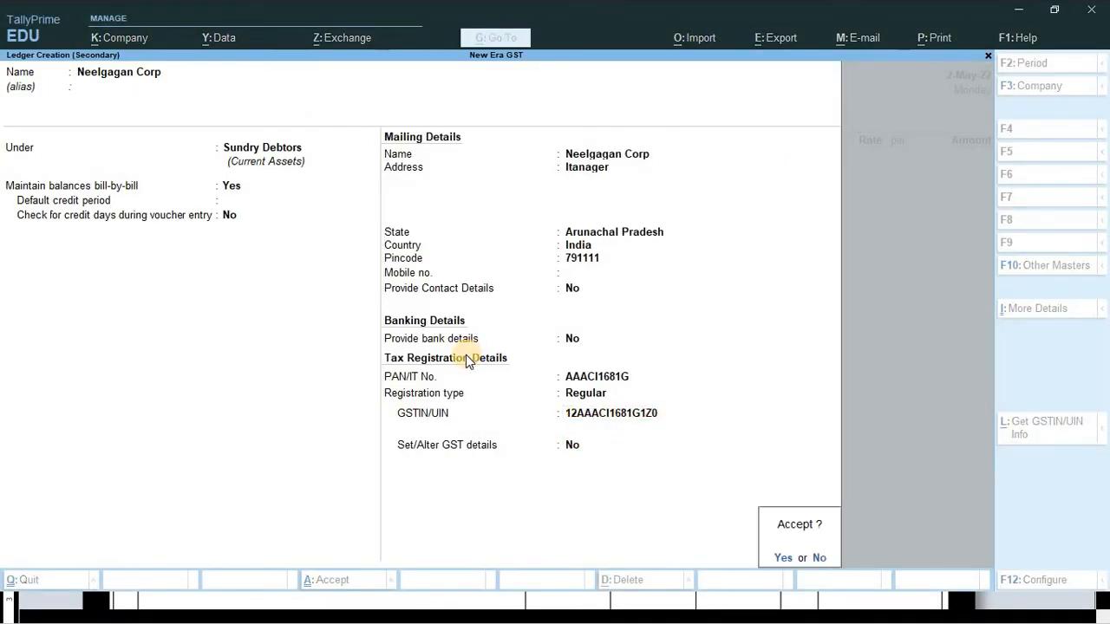
pyautogui.press('Return')
pyautogui.press('Return')
# - Save the Neelgagan Corp ledger and put Interior Decoration Service on the voucher's first line
pyautogui.press('Return')
pyautogui.press('Return')
pyautogui.press('Return')
pyautogui.press('Return')
pyautogui.press('Return')
pyautogui.press('Return')
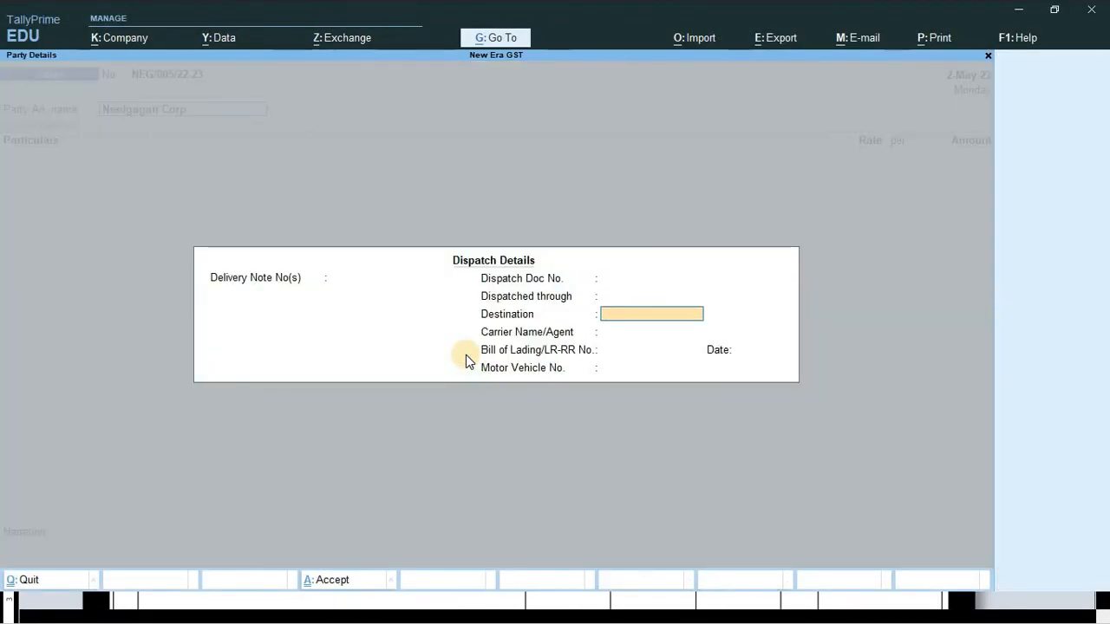
pyautogui.press('Return')
pyautogui.press('Return')
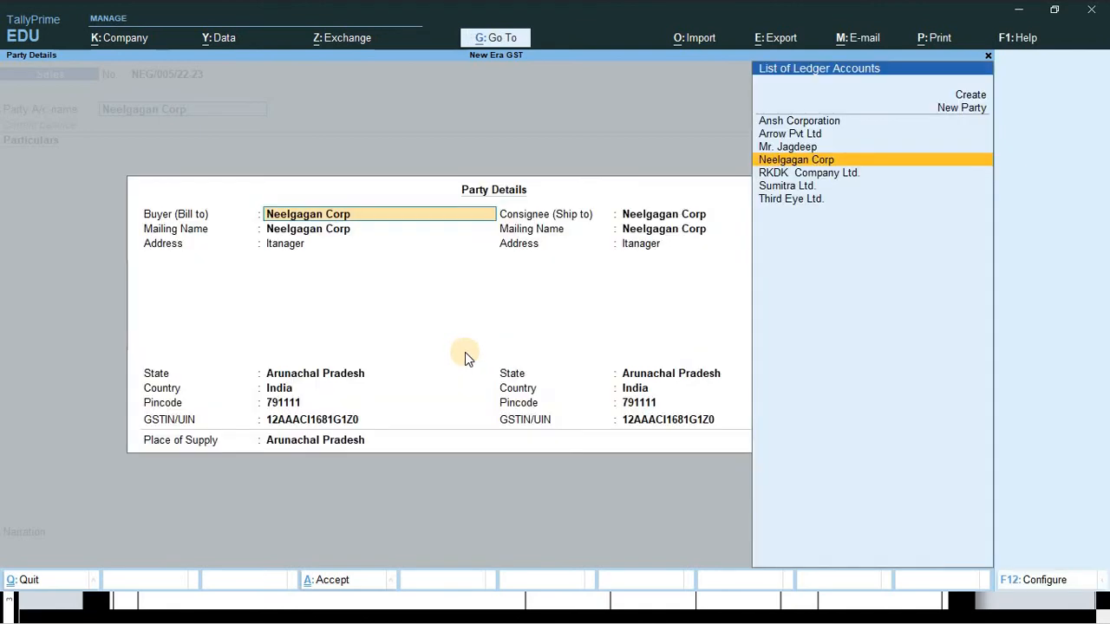
pyautogui.hotkey('ctrl', 'a')
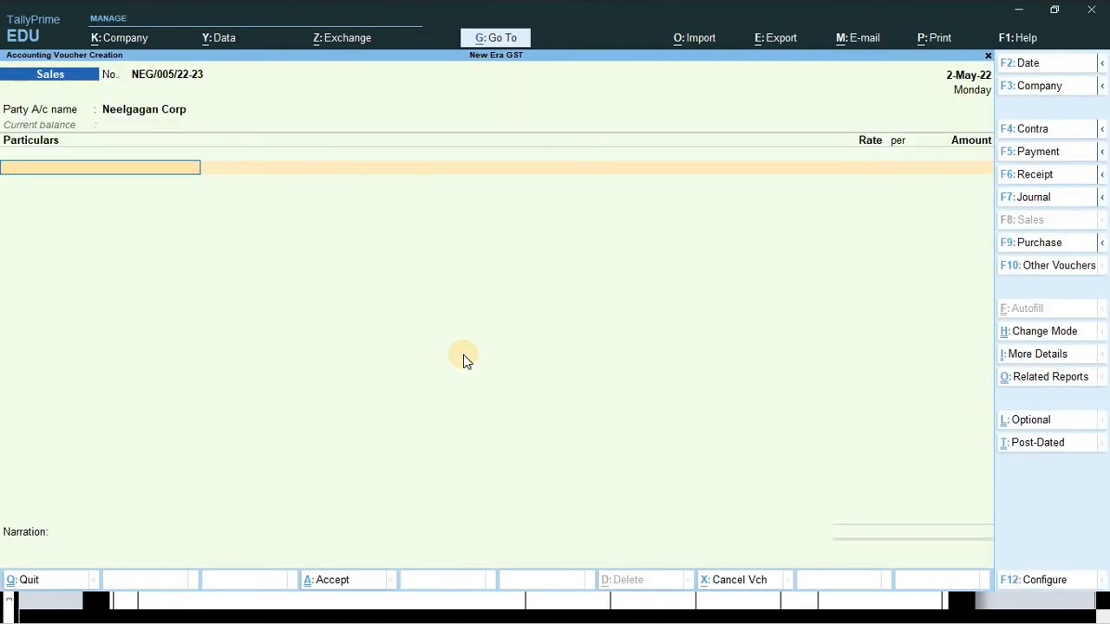
pyautogui.click(73, 171)
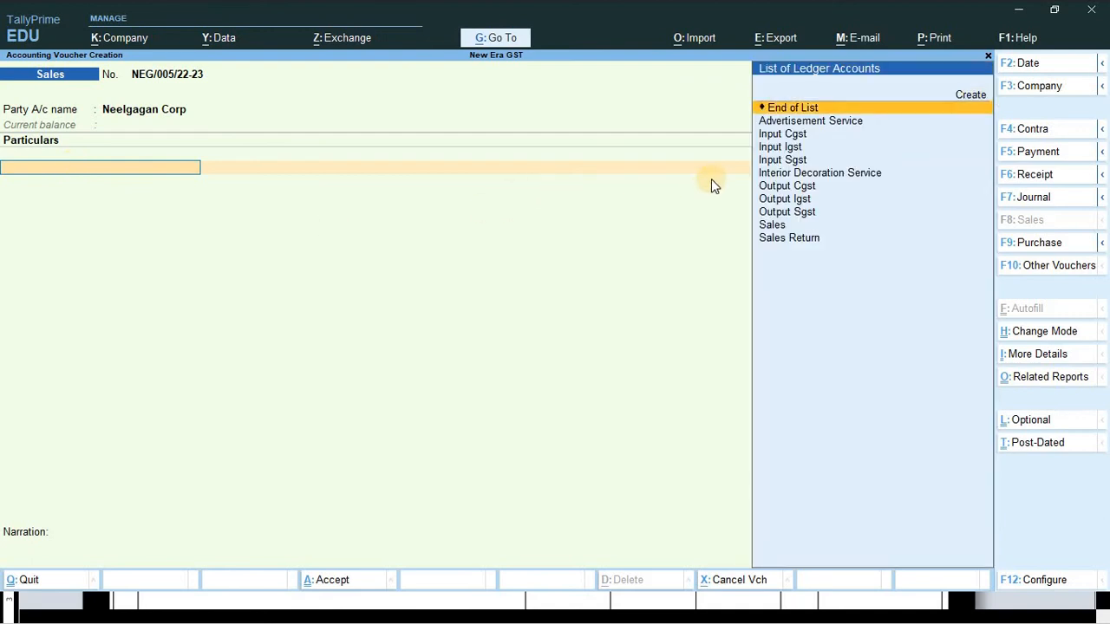
pyautogui.press('Down')
pyautogui.press('Down')
pyautogui.press('Down')
pyautogui.press('Down')
pyautogui.press('Down')
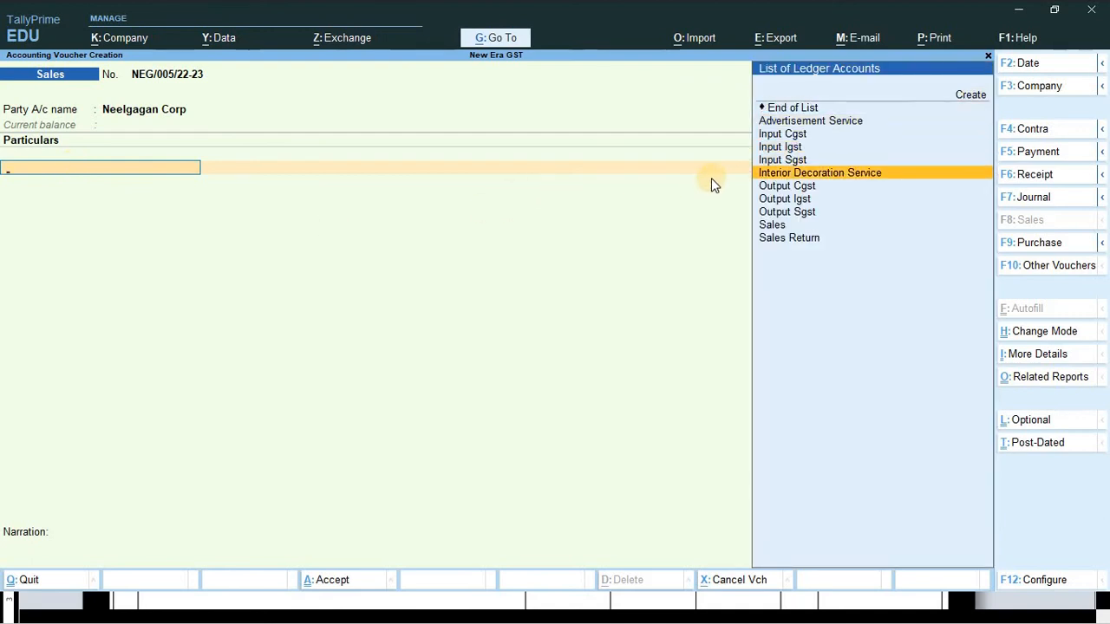
pyautogui.press('Return')
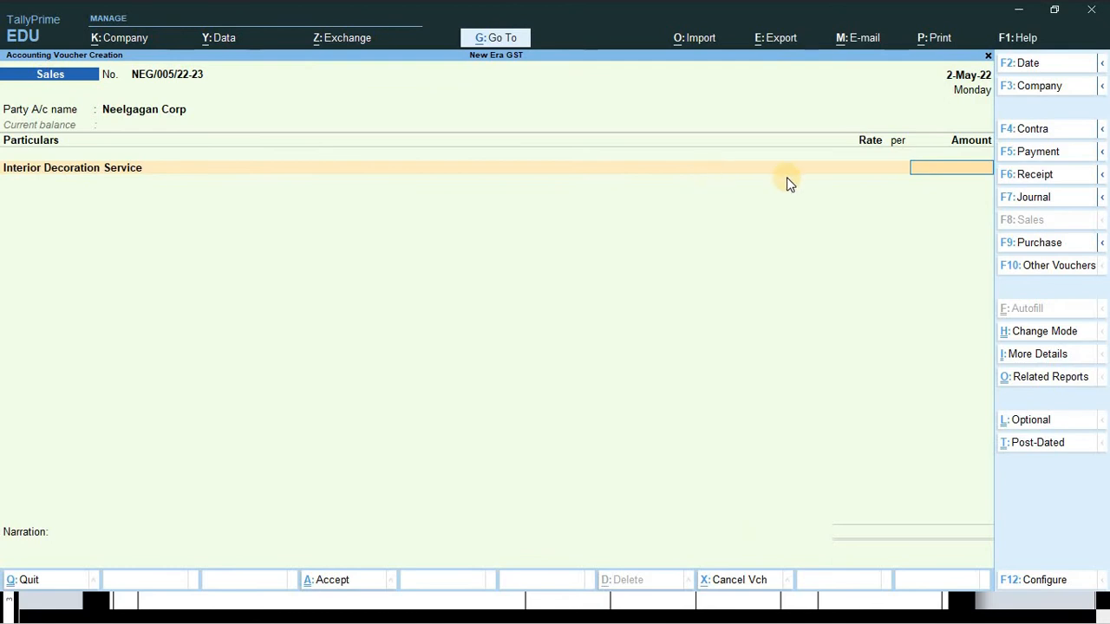
pyautogui.hotkey('alt', 'Tab')
pyautogui.scroll(-3, 774, 347)
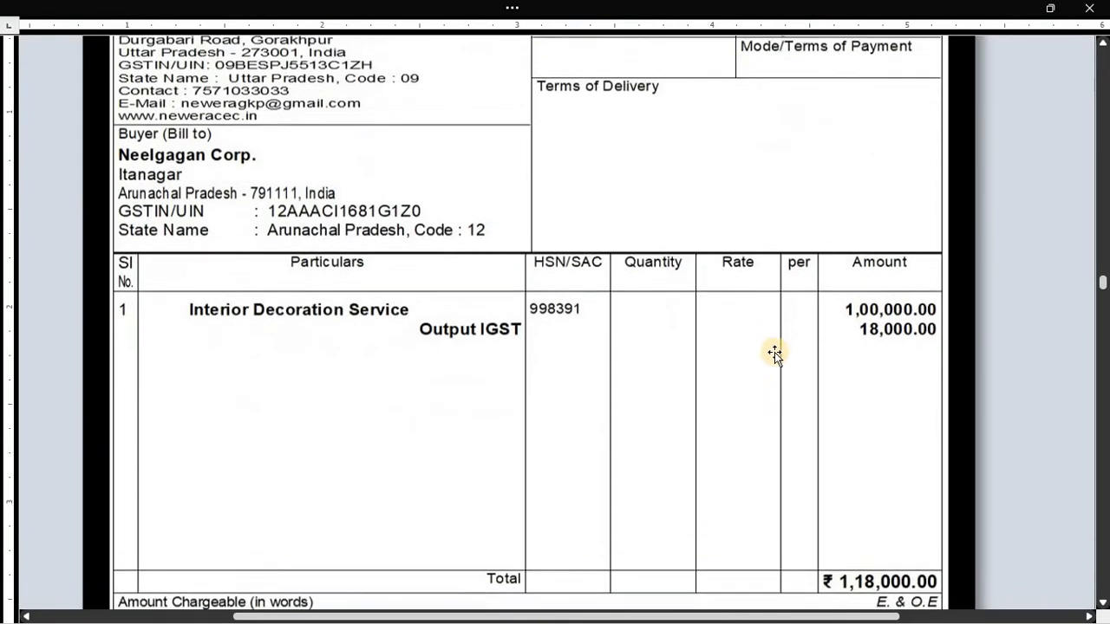
pyautogui.hotkey('alt', 'Tab')
# - Enter 1,00,000 for Interior Decoration Service, classification Not Applicable, reverse charge No
pyautogui.write('1')
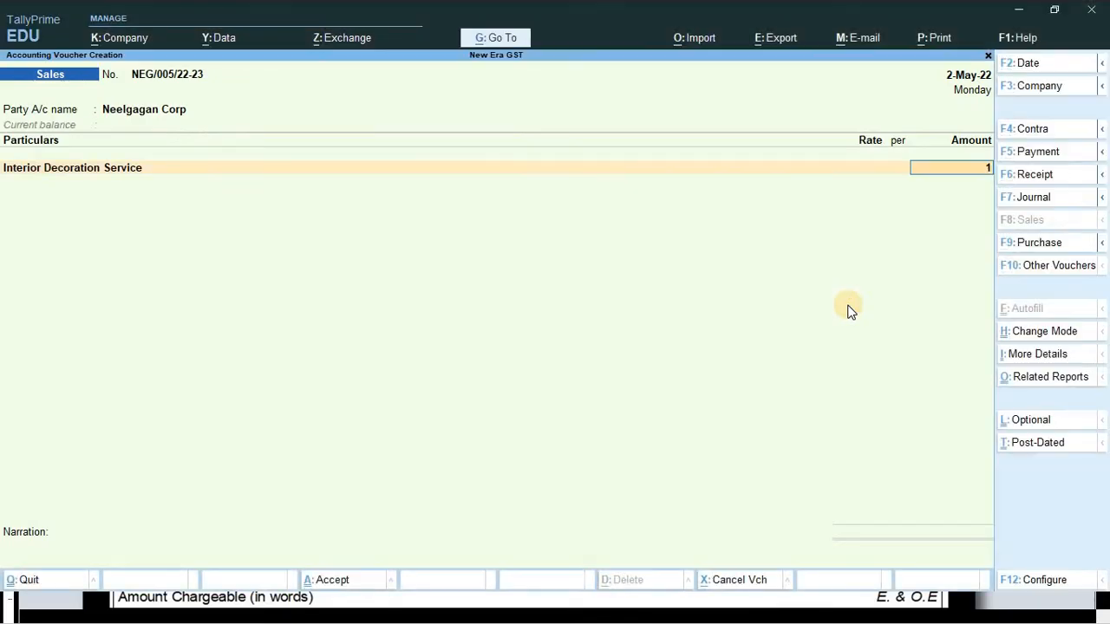
pyautogui.write(',00,000')
pyautogui.press('Return')
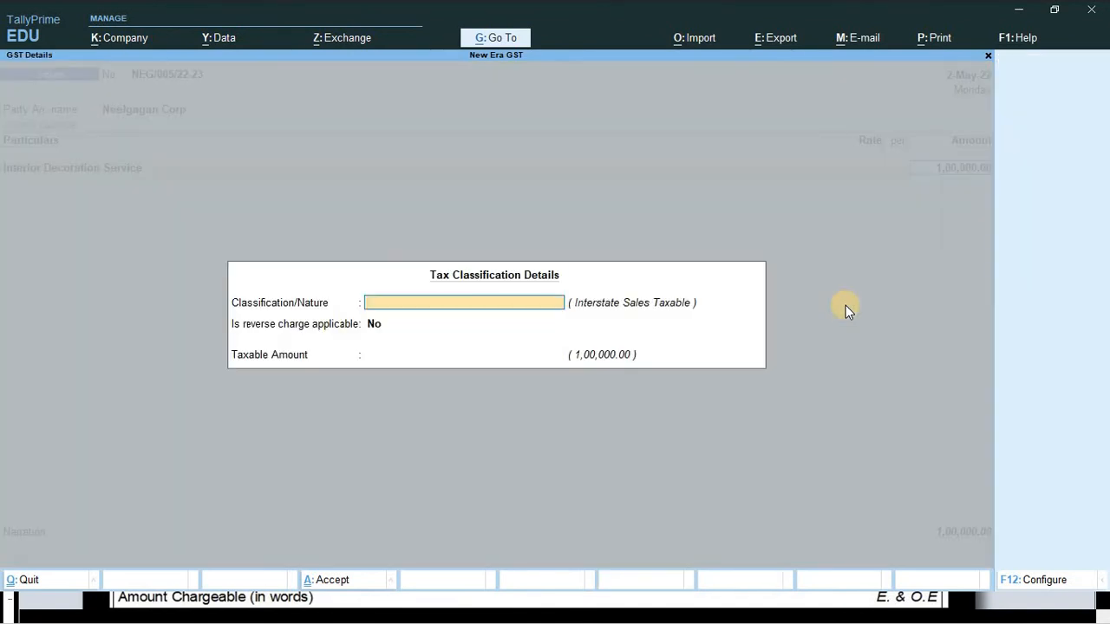
pyautogui.press('Return')
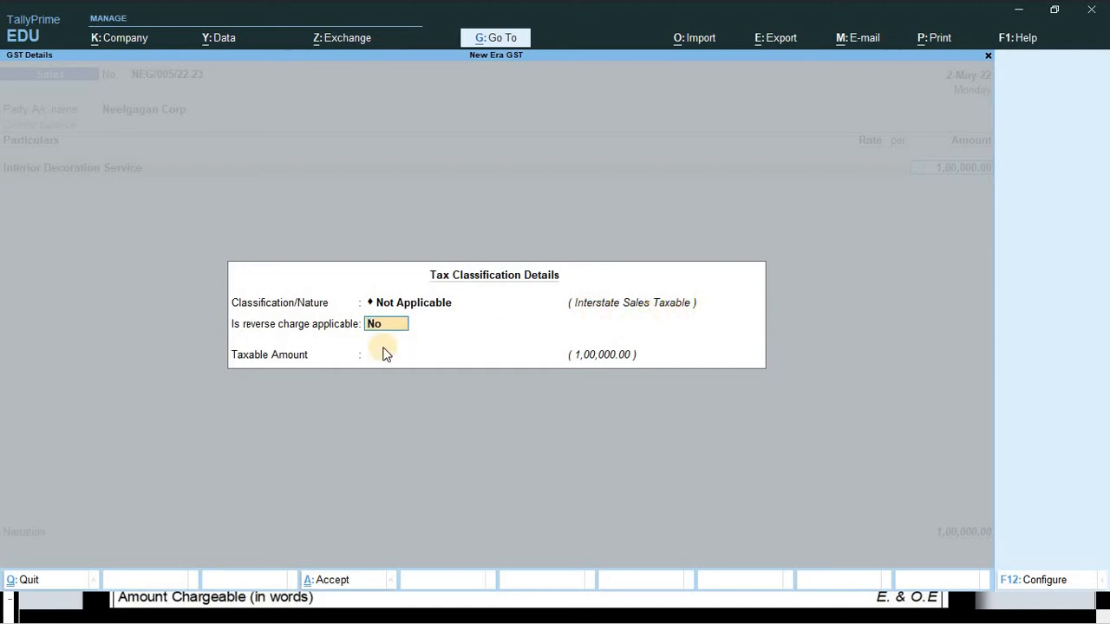
pyautogui.press('Return')
pyautogui.press('Return')
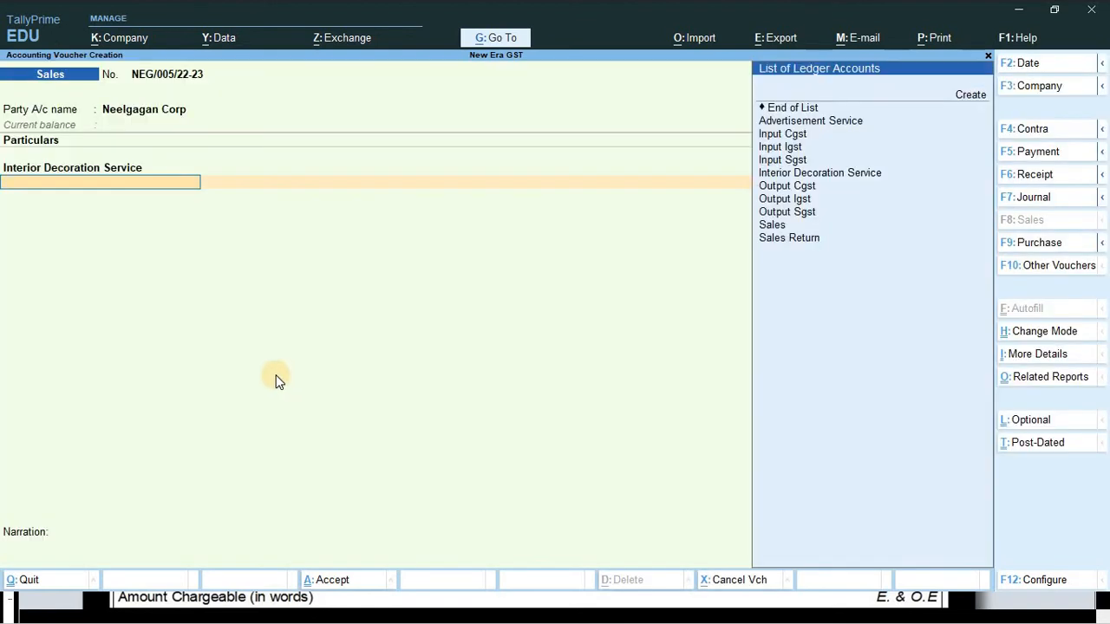
# - Add a tax line with Output Igst, then mistakenly change it to Input Cgst
pyautogui.press('Down')
pyautogui.press('Down')
pyautogui.press('Down')
pyautogui.press('Down')
pyautogui.press('Down')
pyautogui.press('Down')
pyautogui.press('Down')
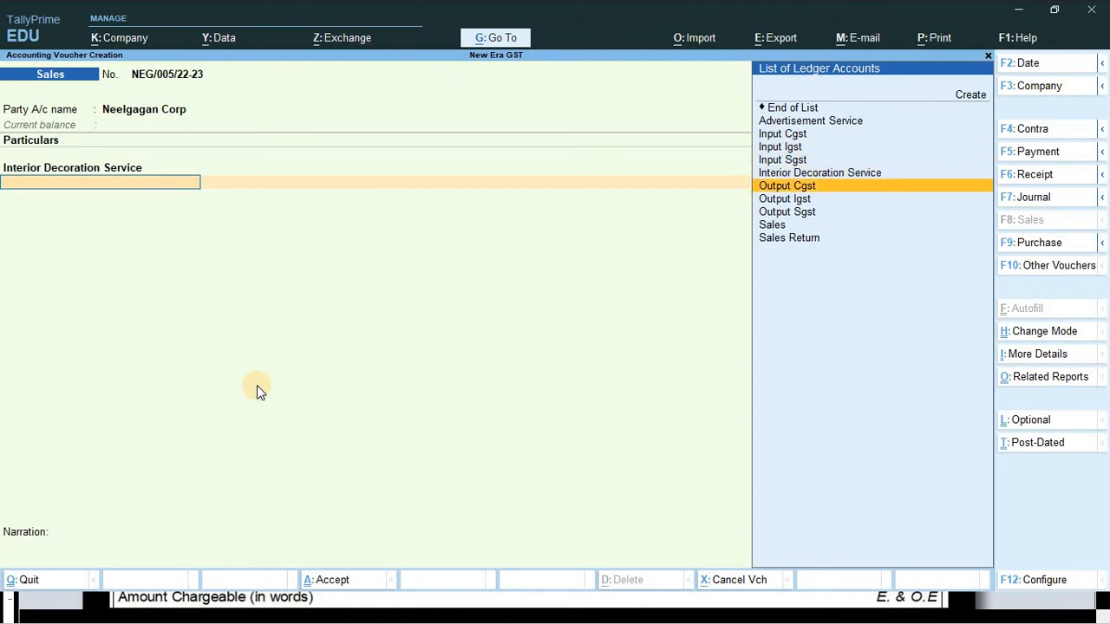
pyautogui.press('Return')
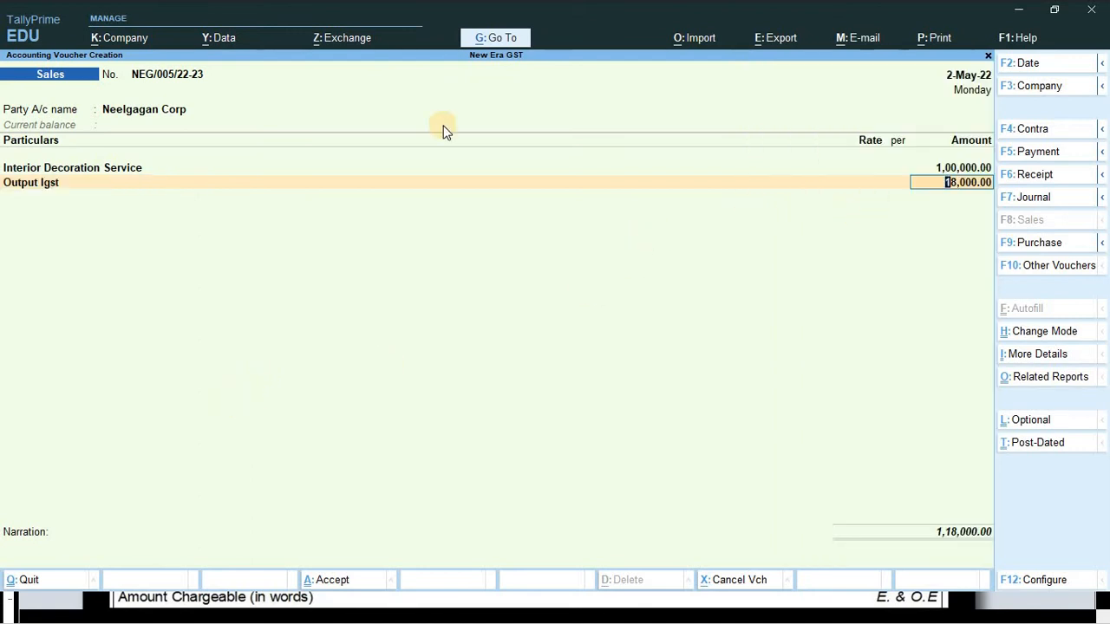
pyautogui.press('BackSpace')
pyautogui.press('Up')
pyautogui.press('Up')
pyautogui.press('Up')
pyautogui.press('Up')
pyautogui.press('Up')
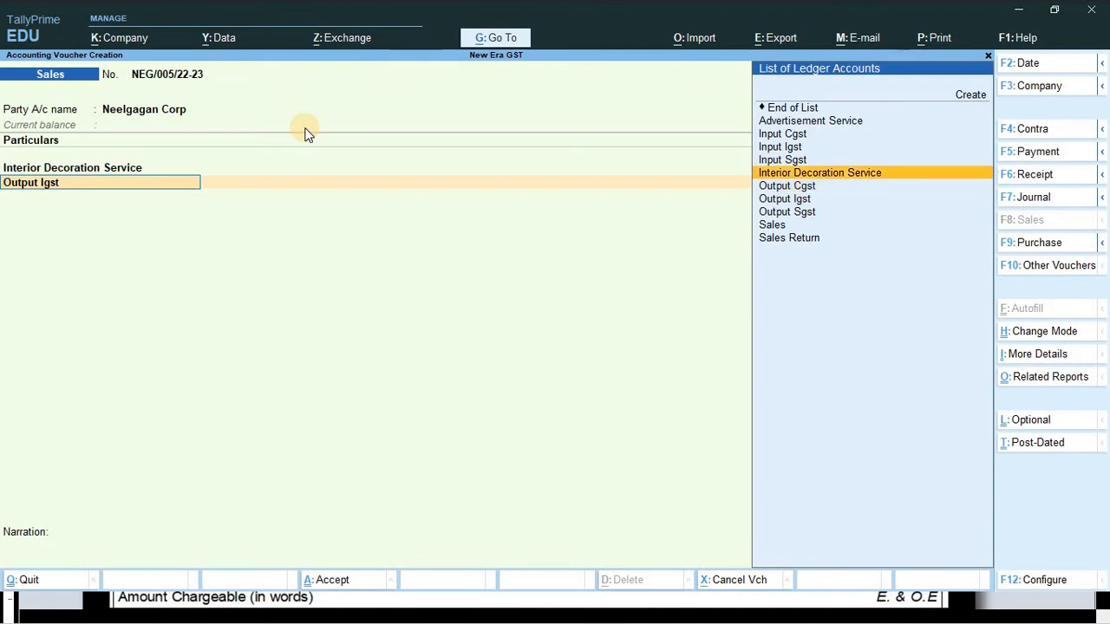
pyautogui.press('Return')
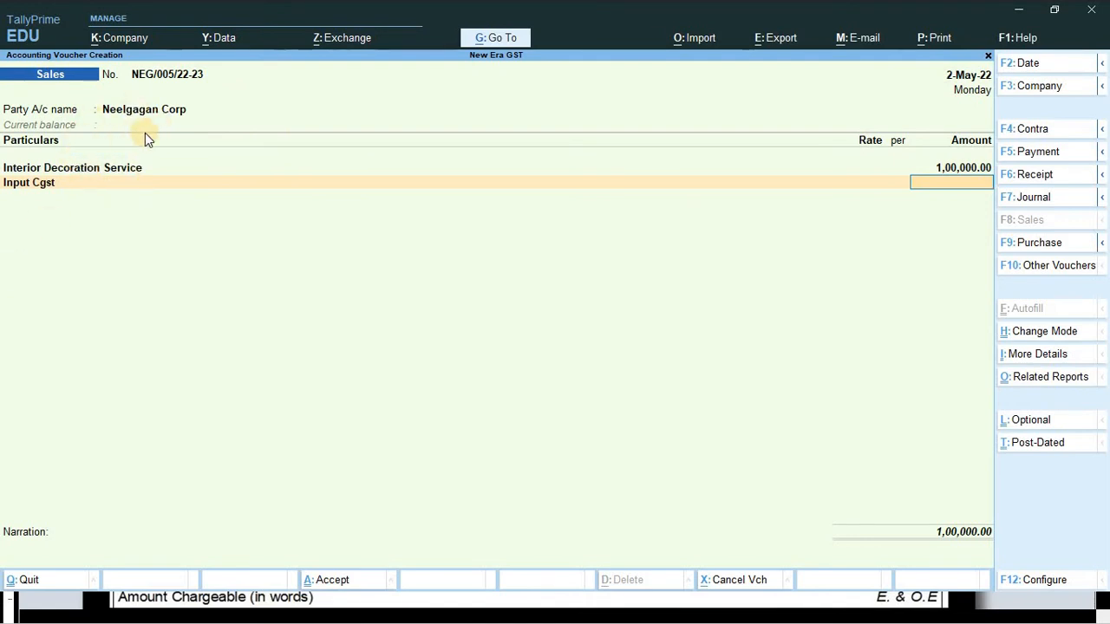
# - Restore Output Igst on the tax line and accept its 18,000.00 amount
pyautogui.click(41, 181)
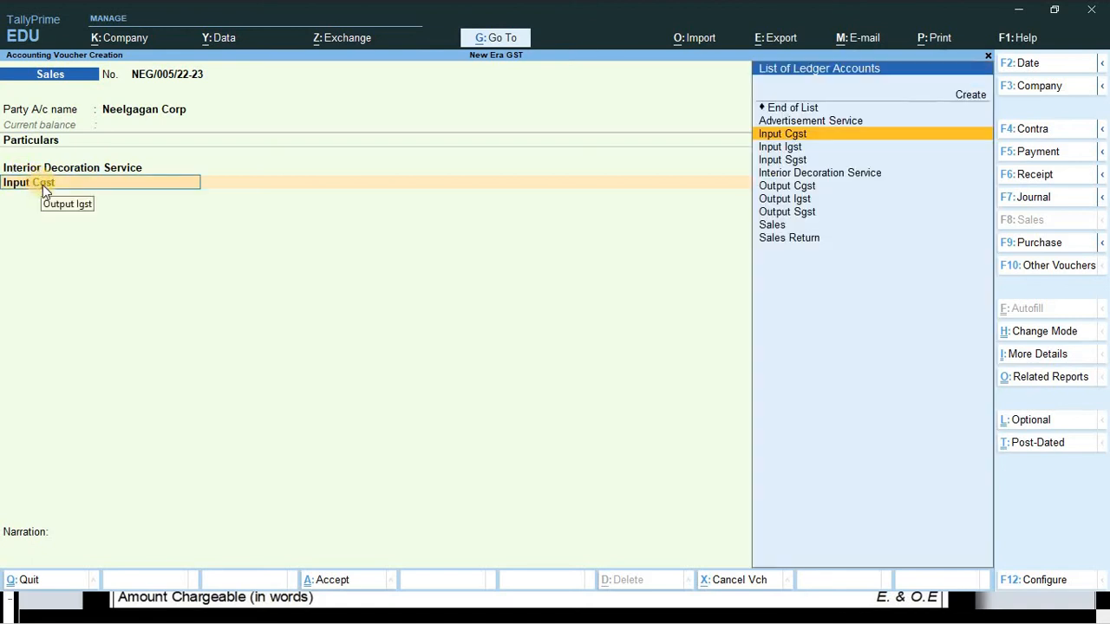
pyautogui.press('Down')
pyautogui.press('Down')
pyautogui.press('Down')
pyautogui.press('Down')
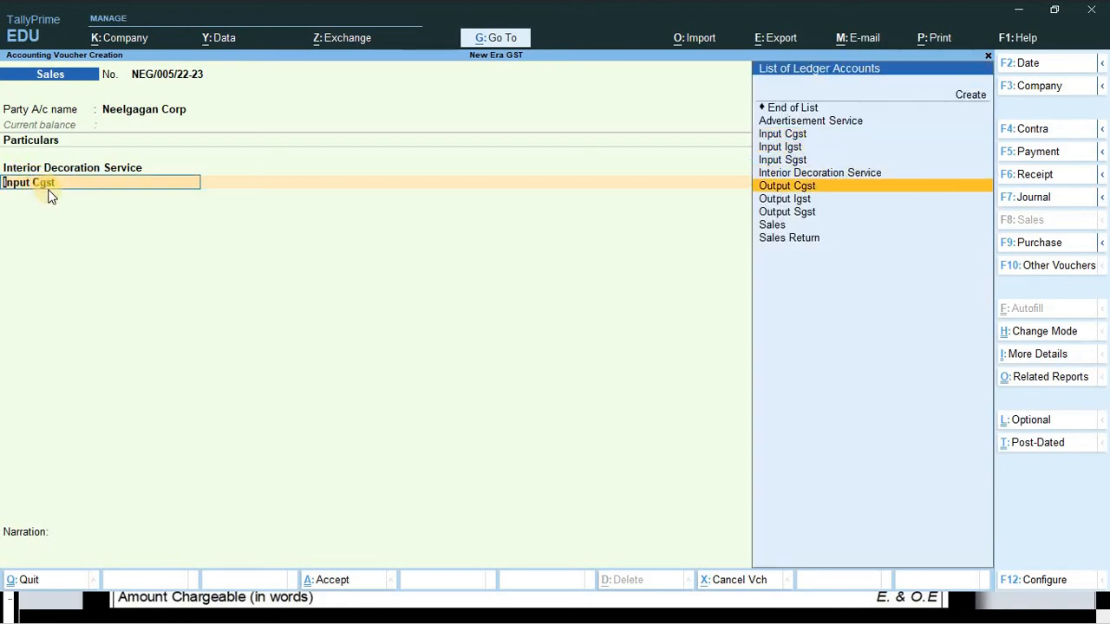
pyautogui.press('Down')
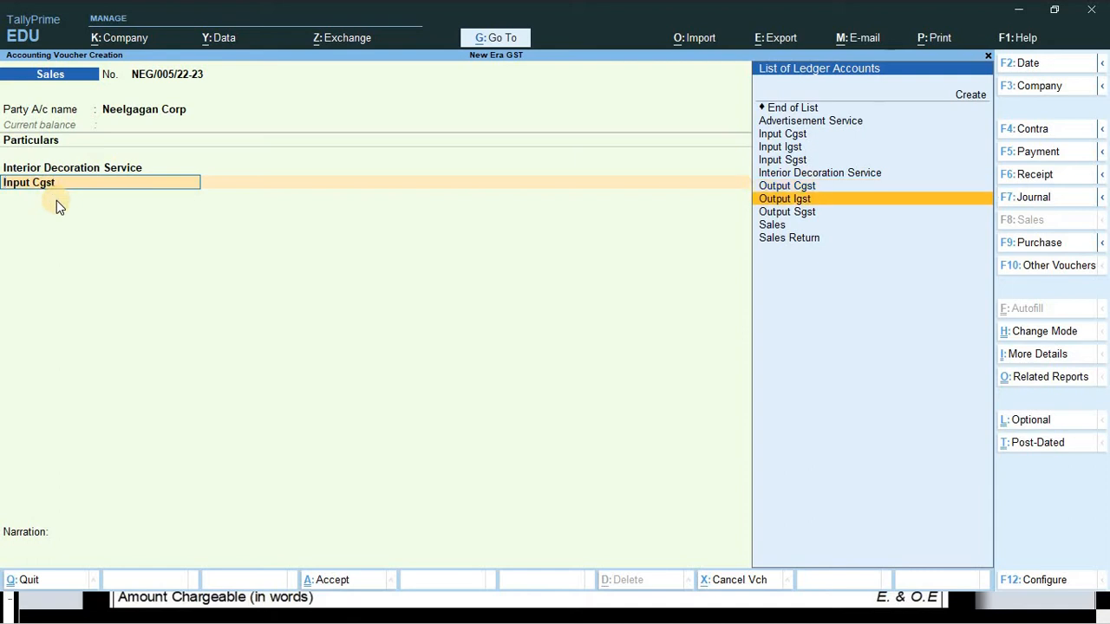
pyautogui.press('Return')
pyautogui.press('Return')
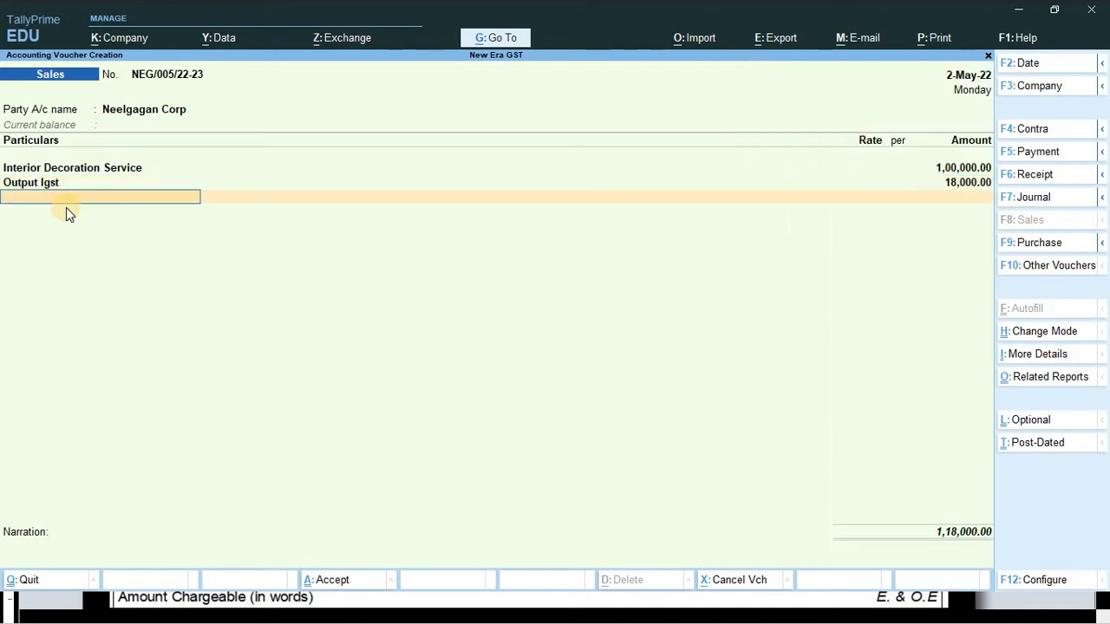
pyautogui.press('Return')
pyautogui.press('Return')
pyautogui.press('Return')
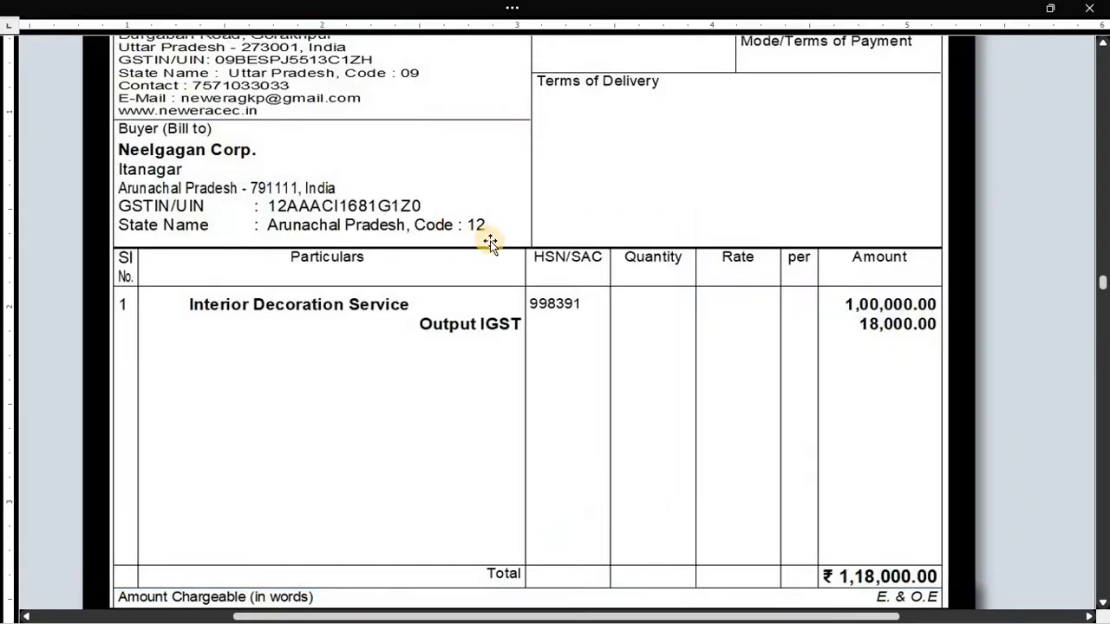
pyautogui.scroll(5, 491, 251)
pyautogui.scroll(-3, 528, 247)
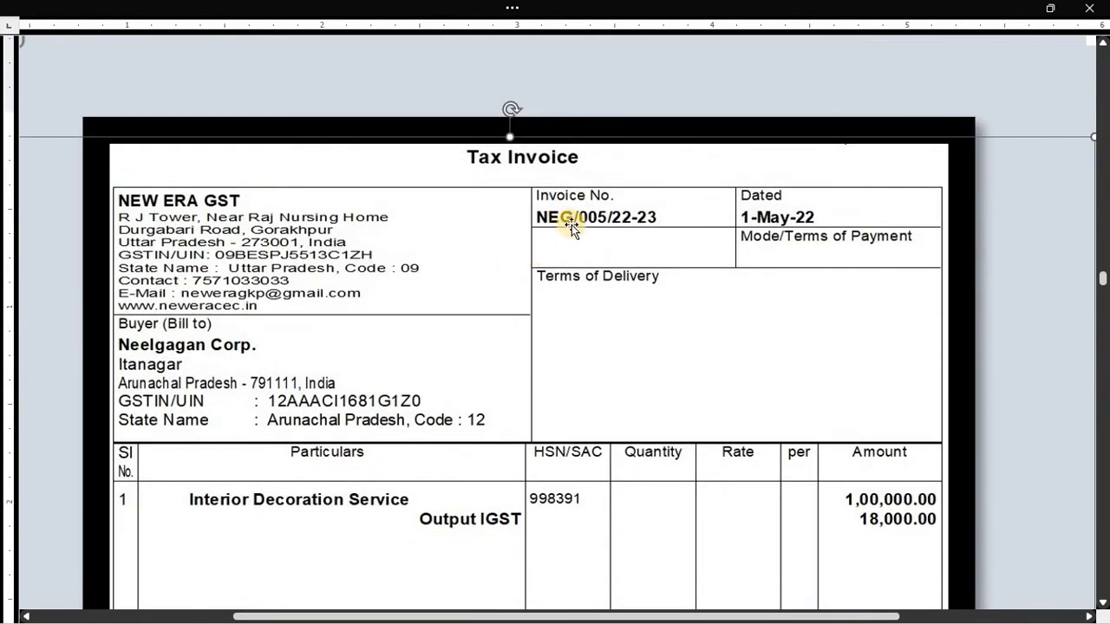
pyautogui.hotkey('alt', 'Tab')
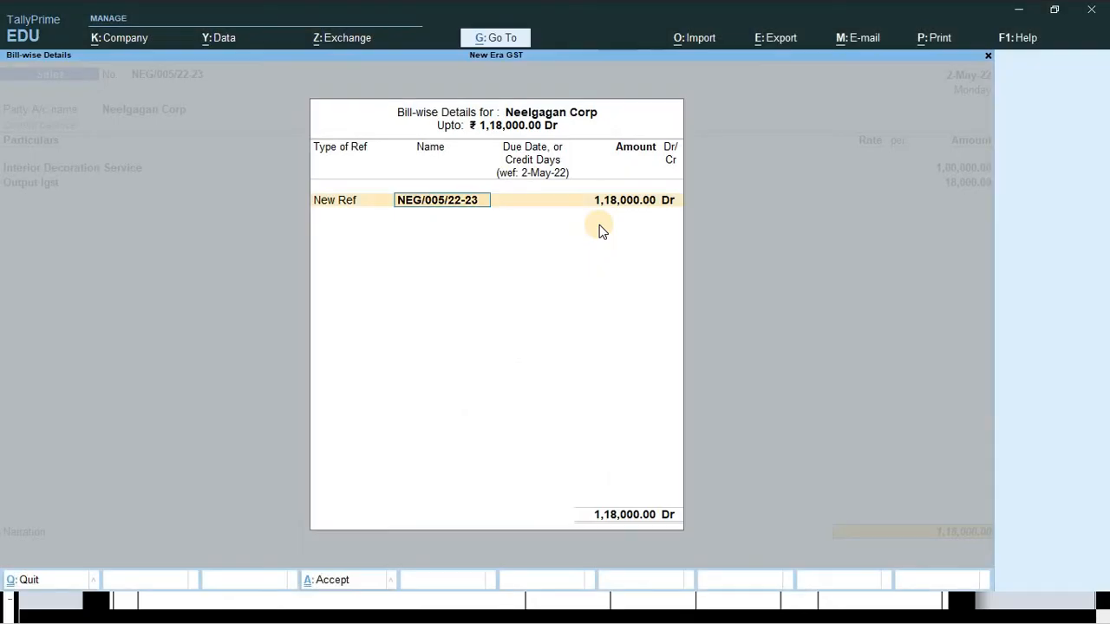
# - Accept the new 1,18,000.00 bill reference and write the narration 'being service bill issued'
pyautogui.press('Return')
pyautogui.press('Return')
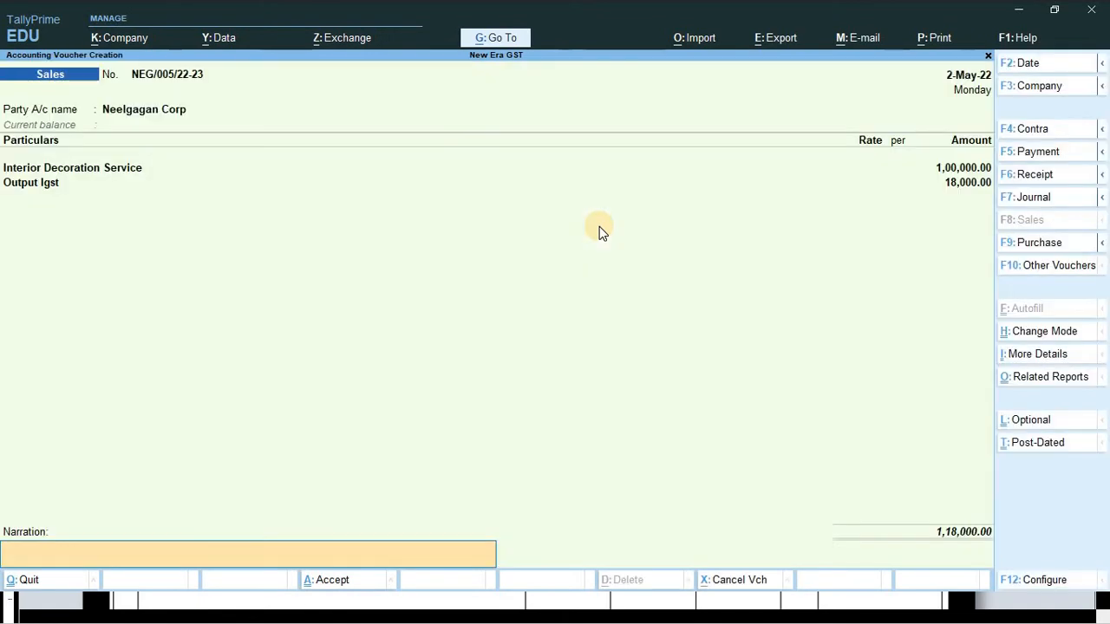
pyautogui.press('ctrl')
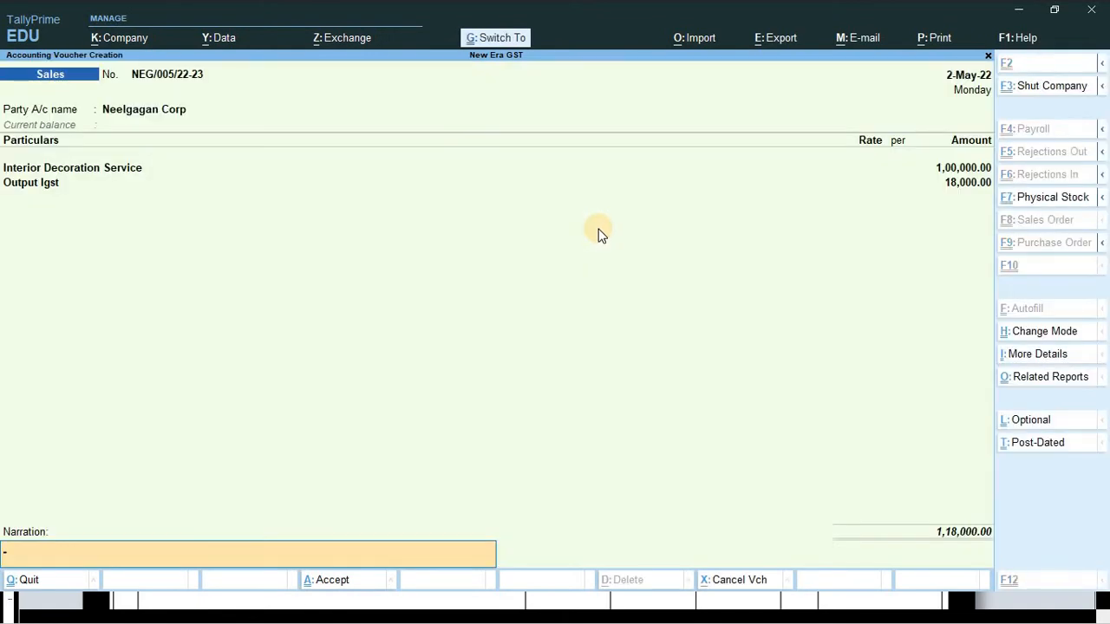
pyautogui.write('being service sold')
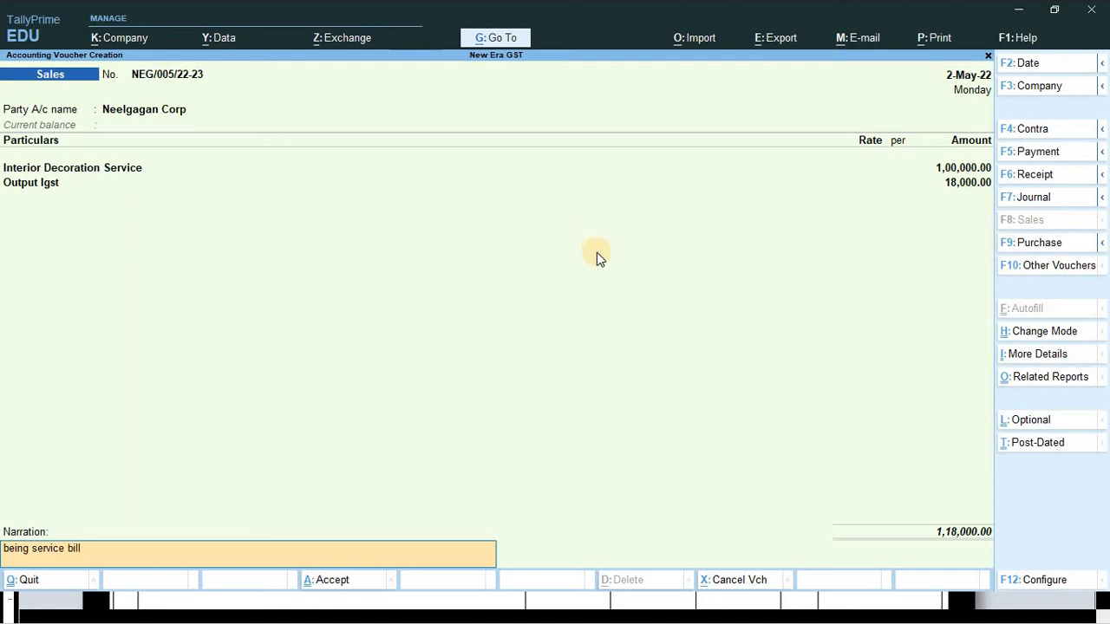
pyautogui.write('issued')
pyautogui.press('Return')
pyautogui.press('Escape')
pyautogui.press('ctrl')
pyautogui.hotkey('ctrl', 'o')
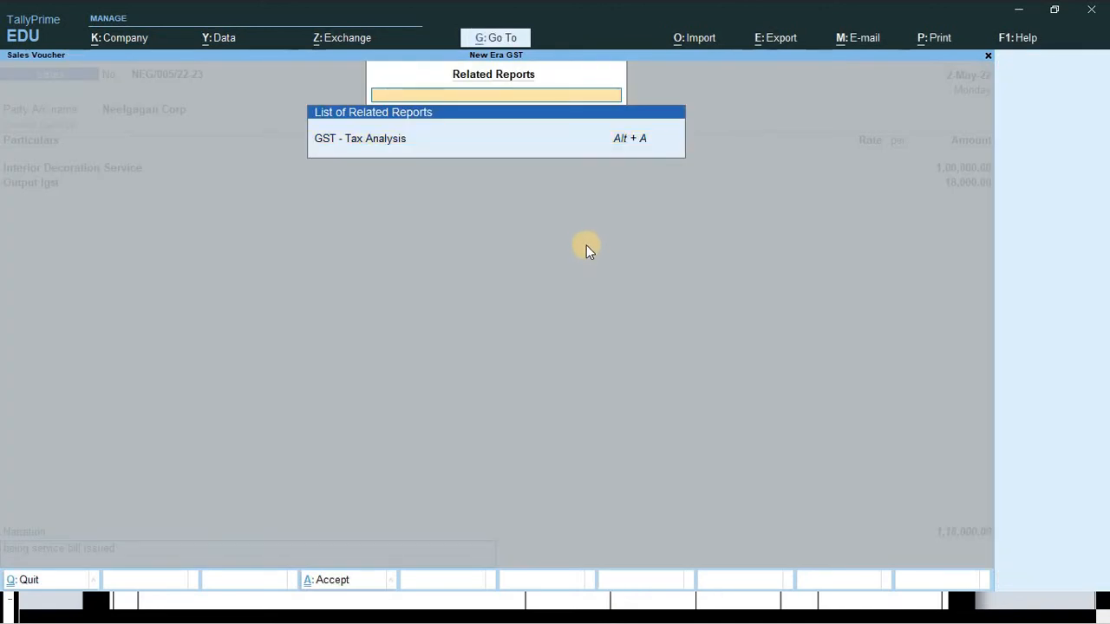
# - Check the detailed GST - Tax Analysis showing 18% integrated tax
pyautogui.press('Escape')
pyautogui.hotkey('ctrl', 'o')
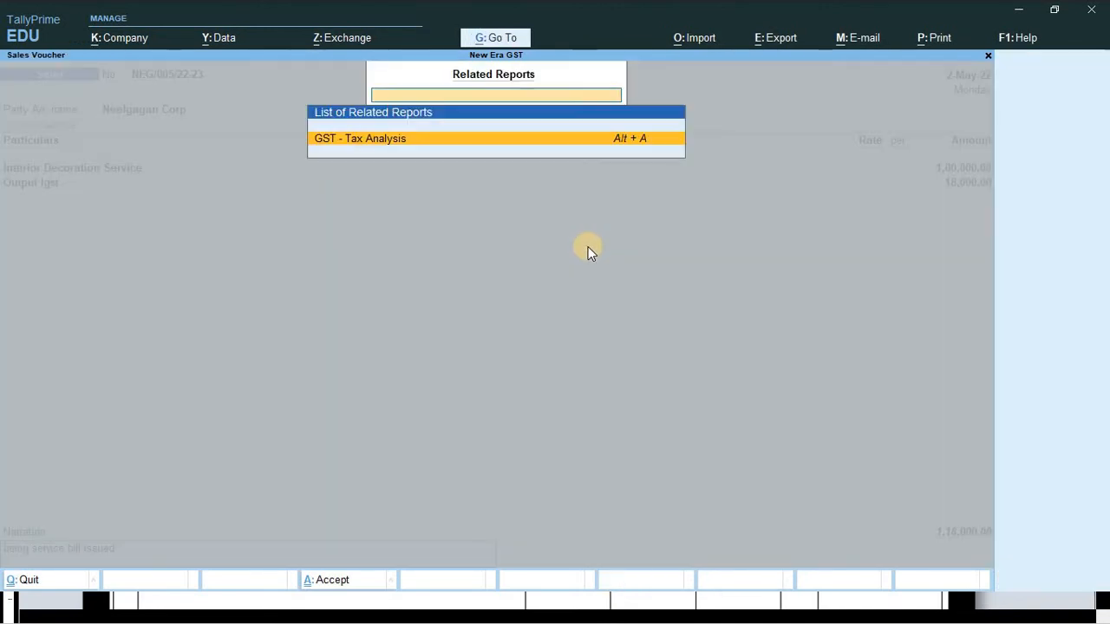
pyautogui.press('Return')
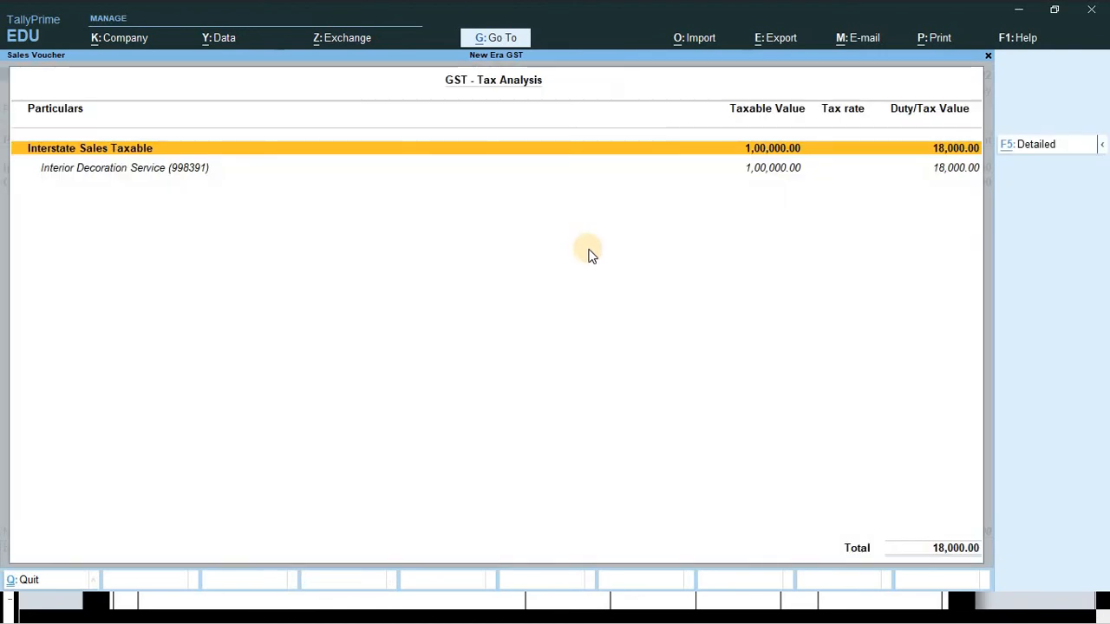
pyautogui.hotkey('alt', 'F5')
pyautogui.press('Down')
pyautogui.press('Down')
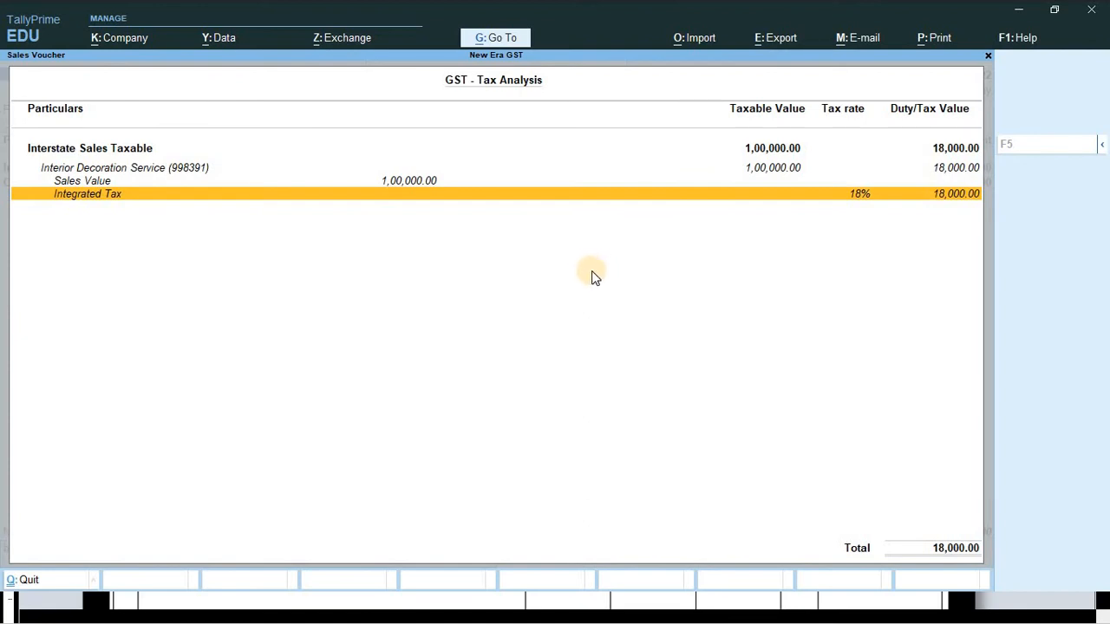
pyautogui.press('Escape')
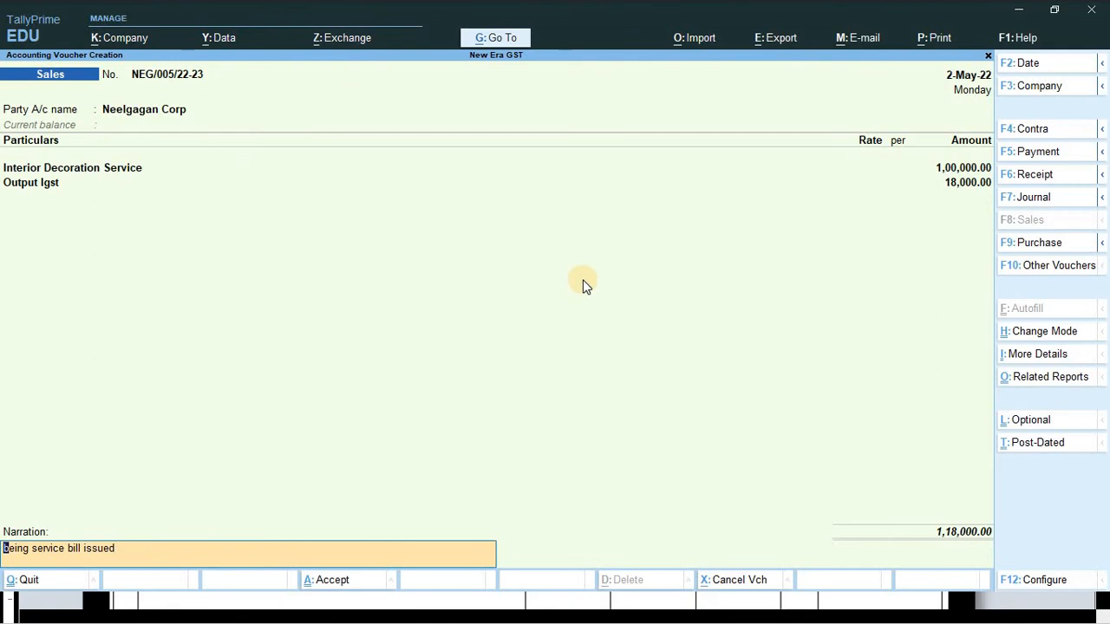
# - Save the sales voucher, quit to Gateway of Tally, and switch to the Word invoice
pyautogui.hotkey('ctrl', 'a')
pyautogui.press('Escape')
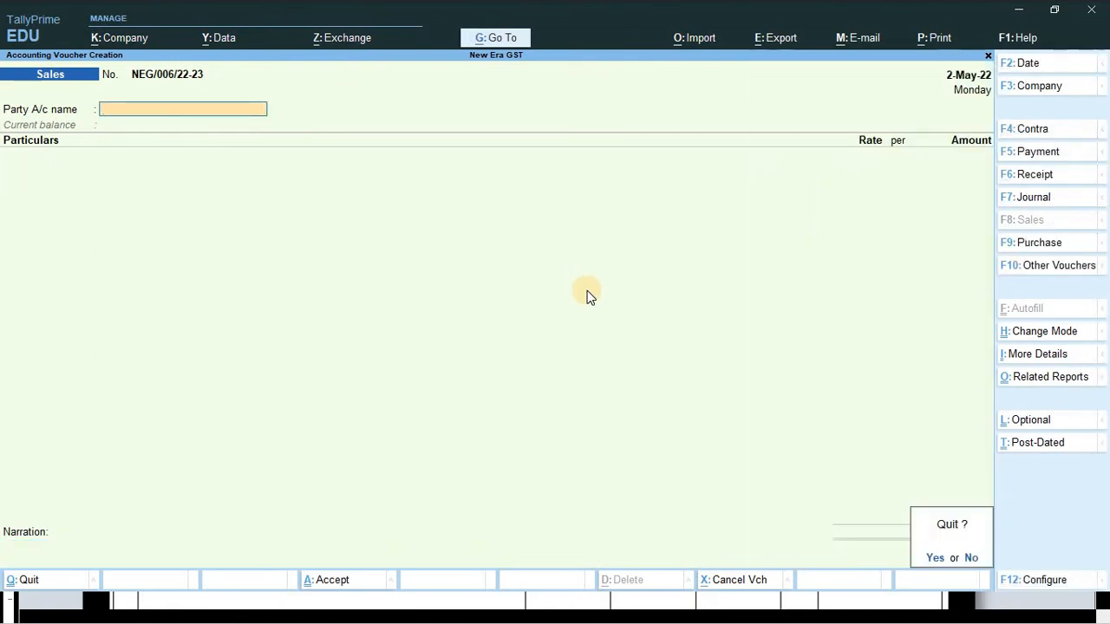
pyautogui.press('y')
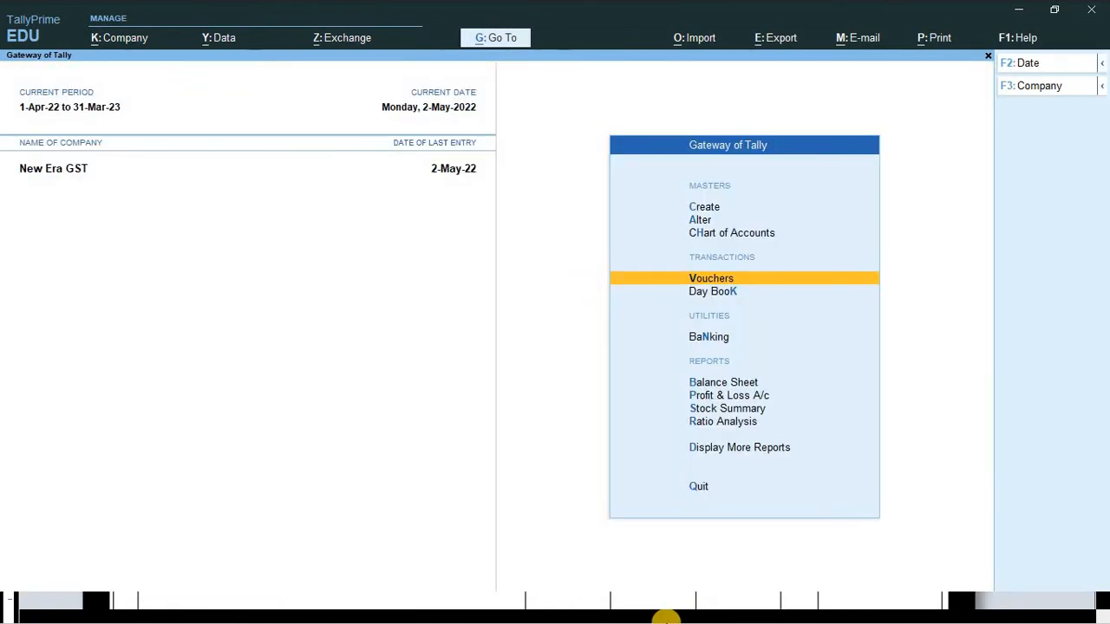
pyautogui.hotkey('alt', 'Tab')
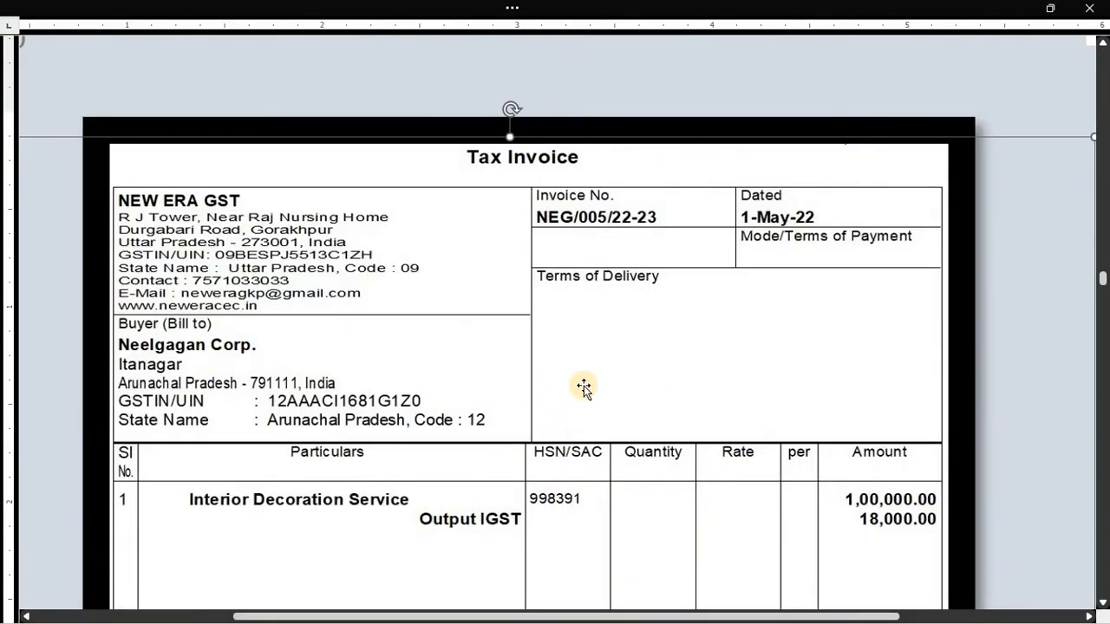
pyautogui.scroll(-4, 583, 388)
pyautogui.scroll(-1, 583, 388)
pyautogui.scroll(4, 583, 387)
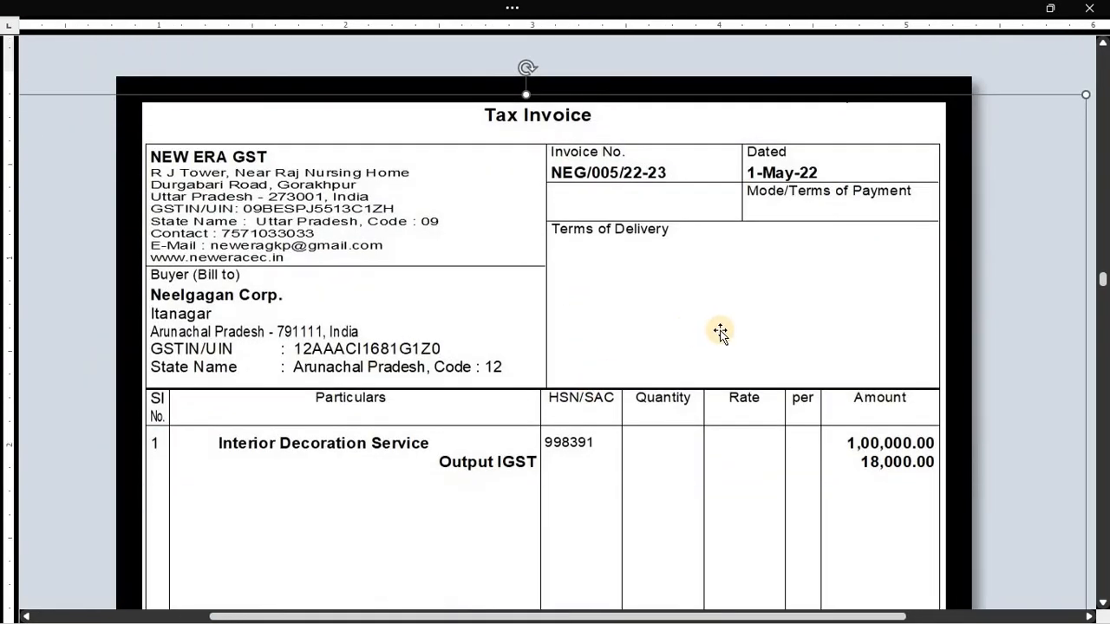
pyautogui.scroll(1, 720, 380)
pyautogui.scroll(-5, 720, 380)
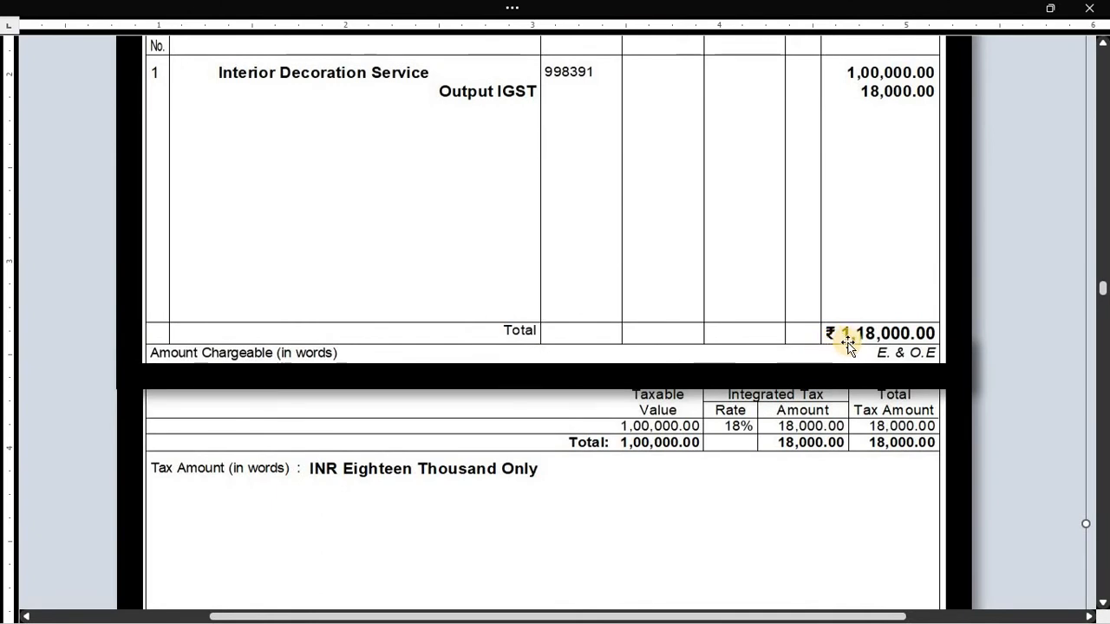
pyautogui.scroll(-1, 847, 344)
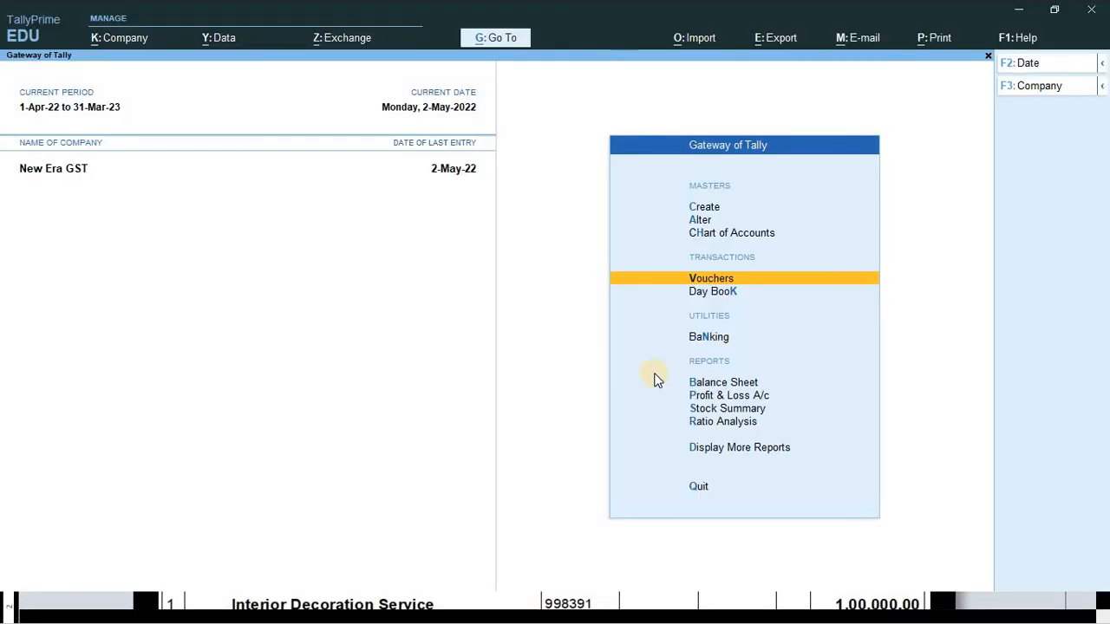
# - Open the 1,18,000.00 Neelgagan Corp sale from Day Book, exit unsaved, and return to Word
pyautogui.press('Down')
pyautogui.press('Up')
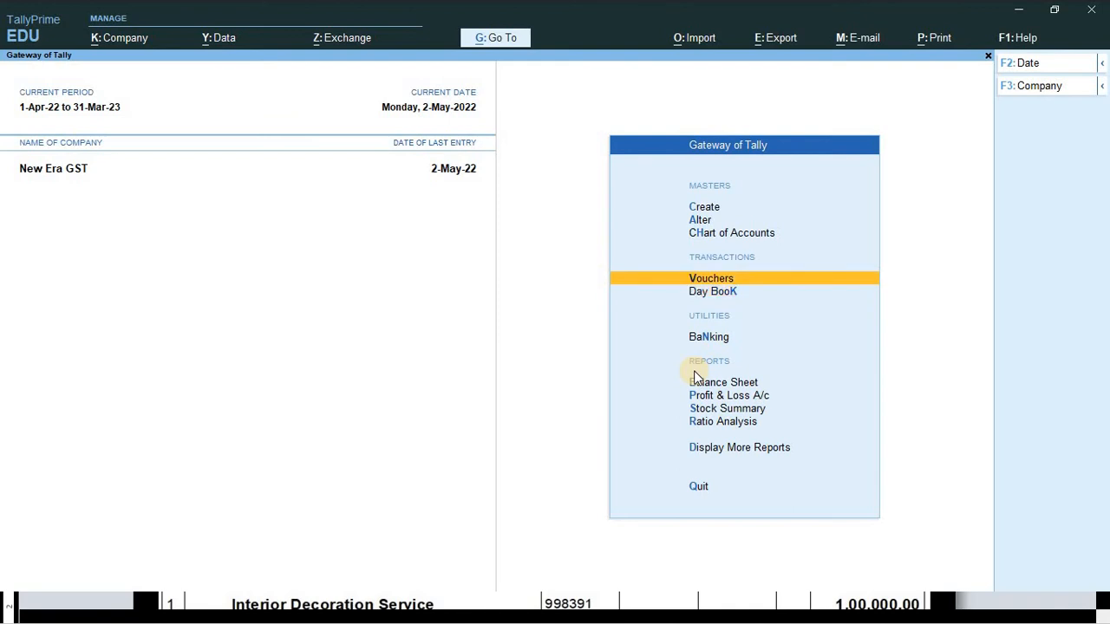
pyautogui.press('Down')
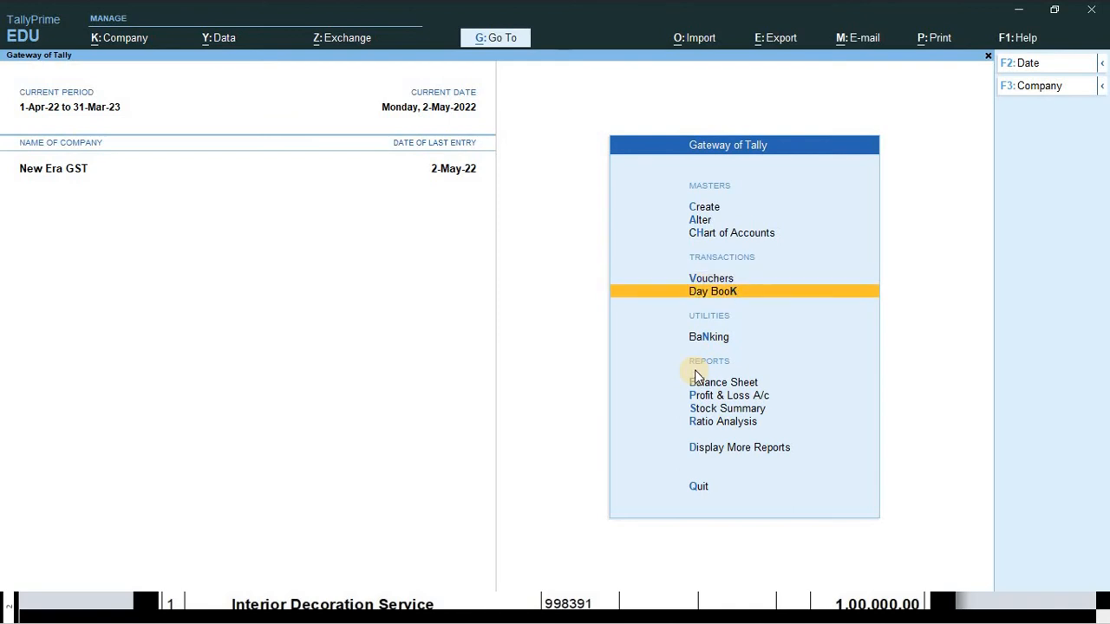
pyautogui.press('Return')
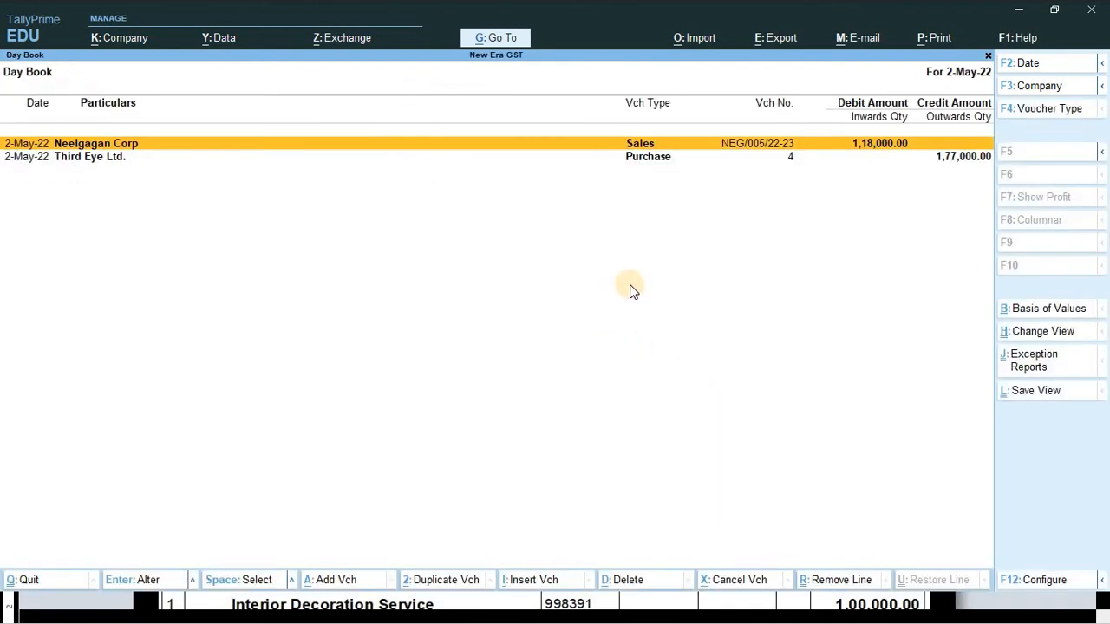
pyautogui.press('Return')
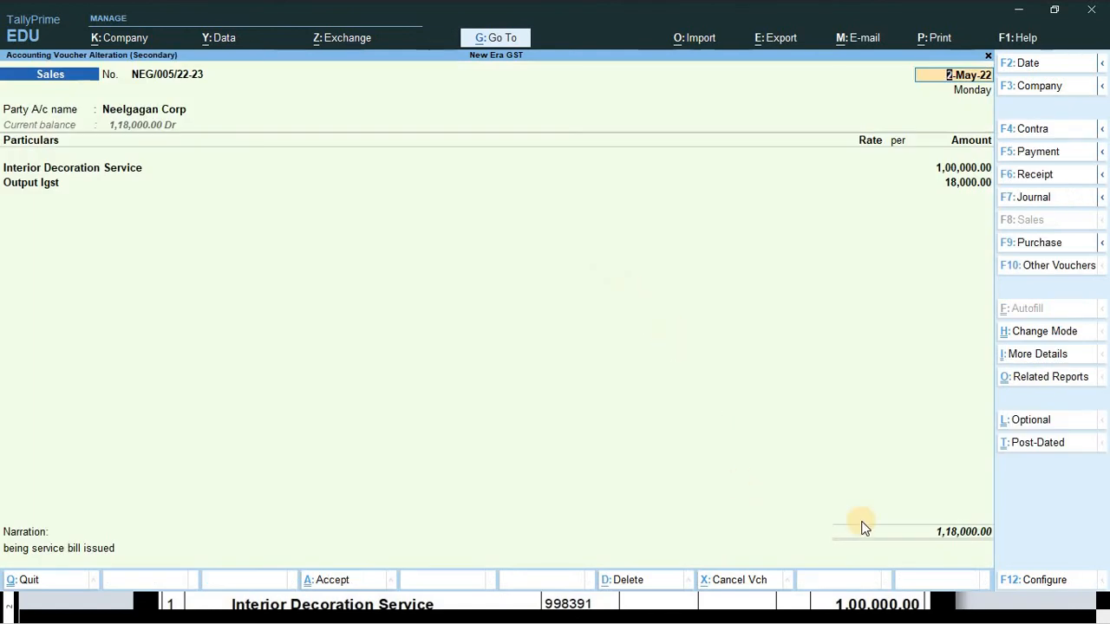
pyautogui.press('Escape')
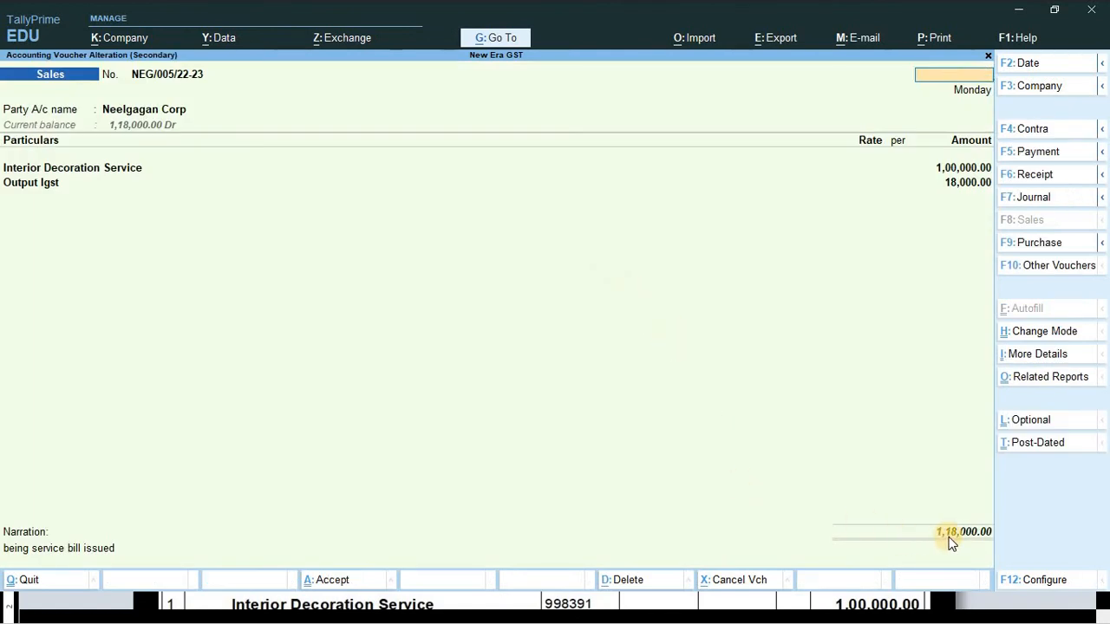
pyautogui.press('Escape')
pyautogui.press('Return')
pyautogui.press('Escape')
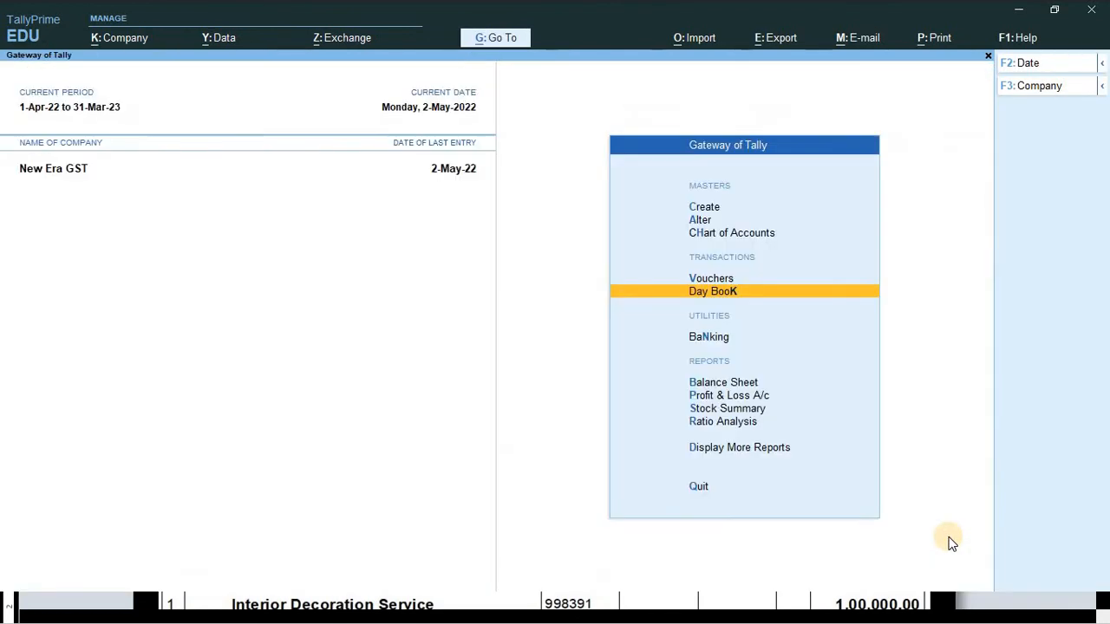
pyautogui.press('Escape')
pyautogui.press('Escape')
pyautogui.hotkey('alt', 'Tab')
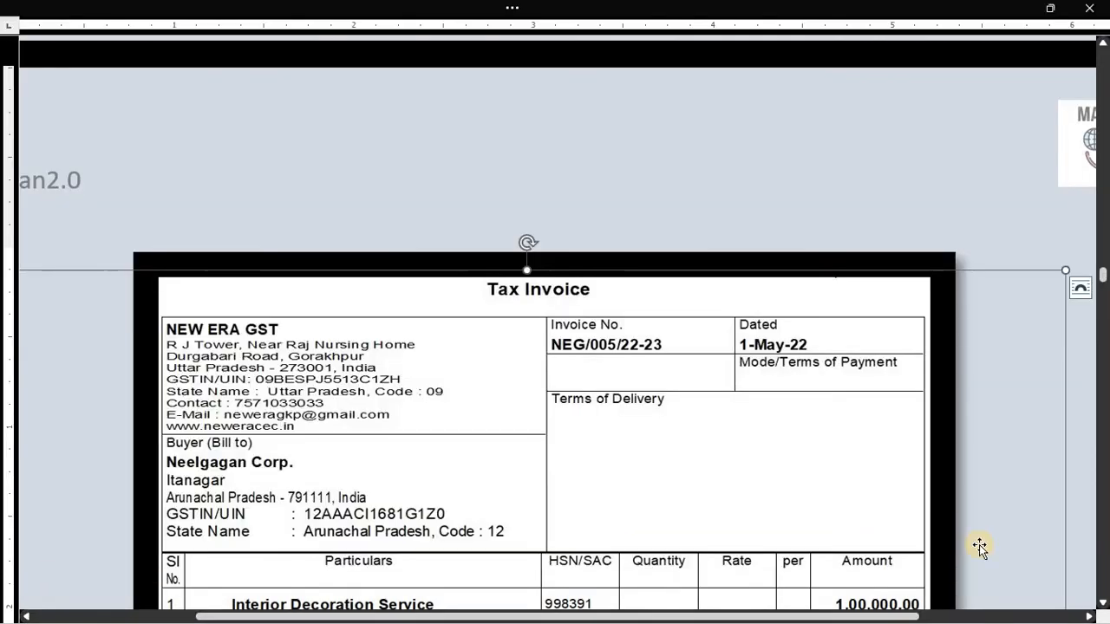
pyautogui.scroll(-9, 1023, 424)
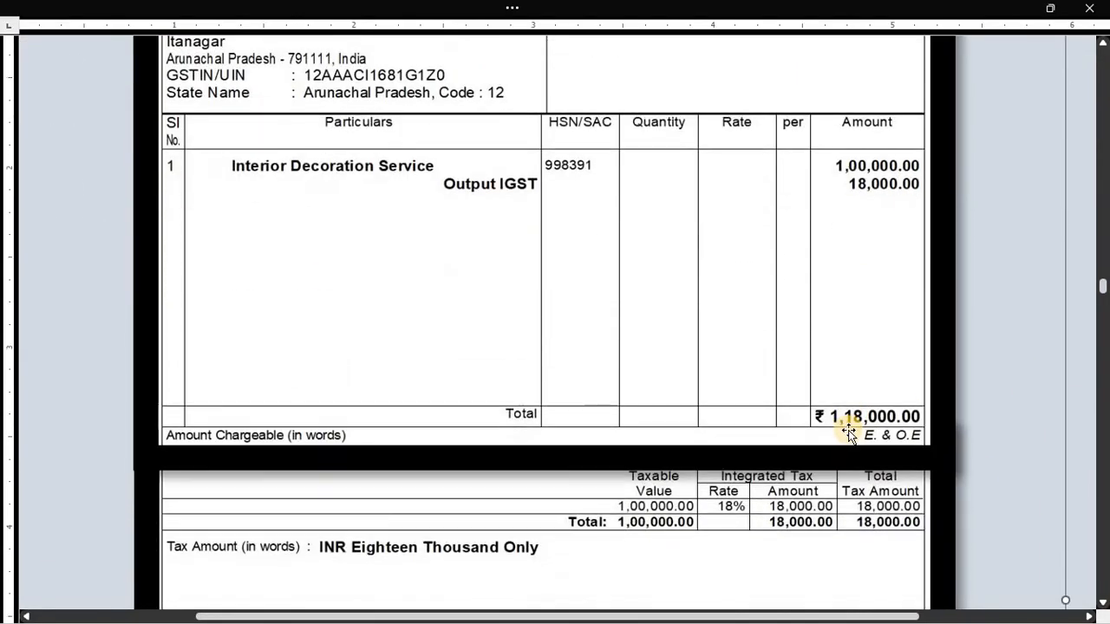
pyautogui.scroll(-8, 845, 433)
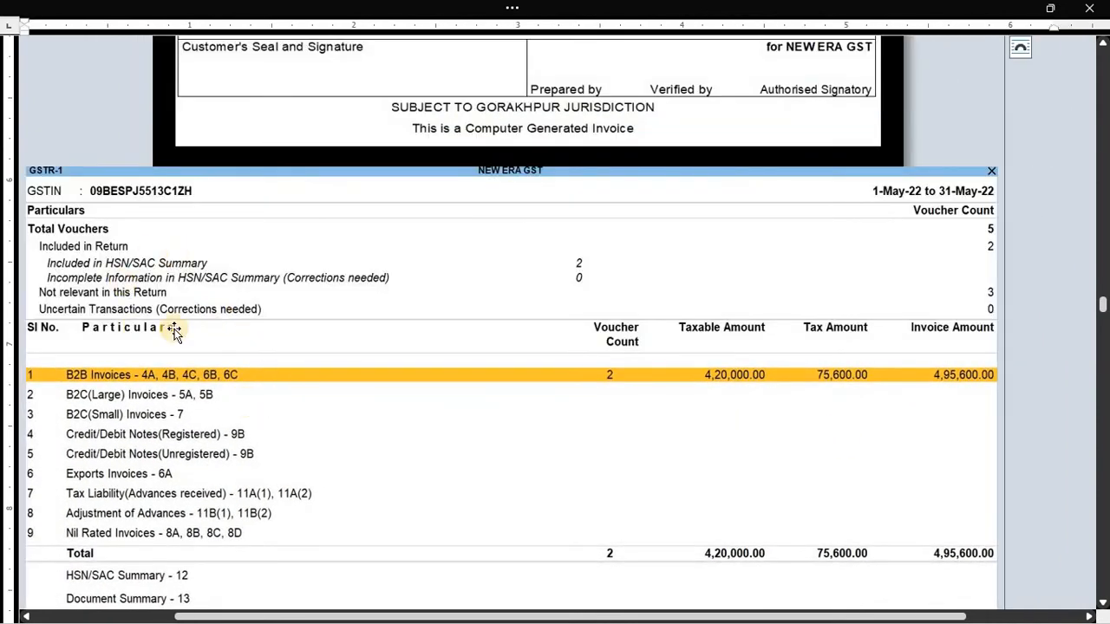
pyautogui.keyDown('ctrl'); pyautogui.scroll(-1, 365, 304); pyautogui.keyUp('ctrl')
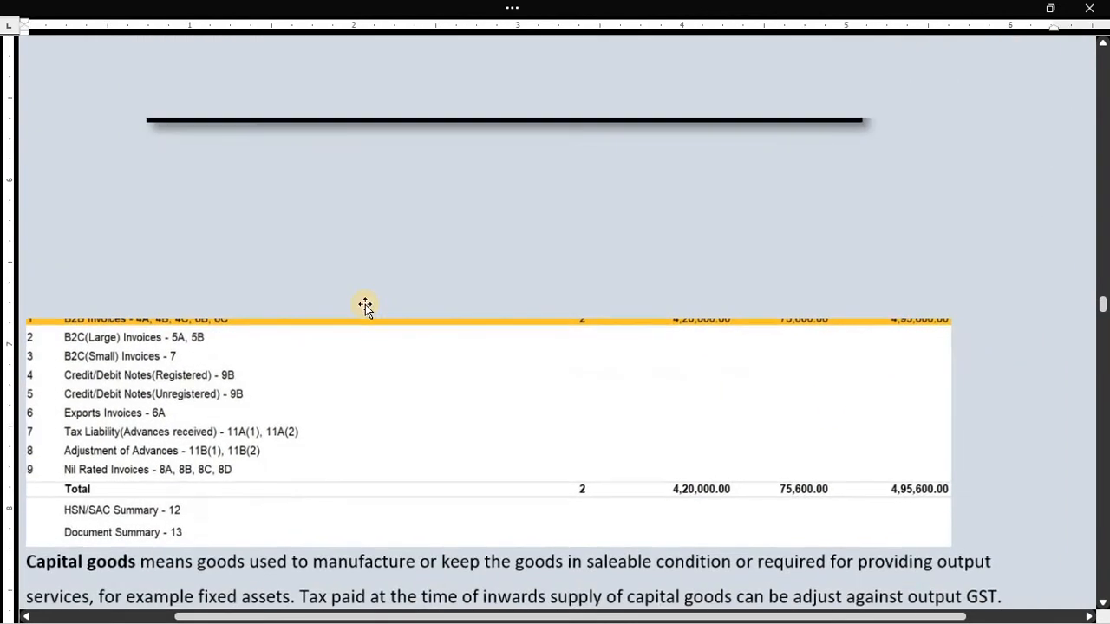
pyautogui.scroll(-2, 358, 350)
pyautogui.scroll(2, 354, 359)
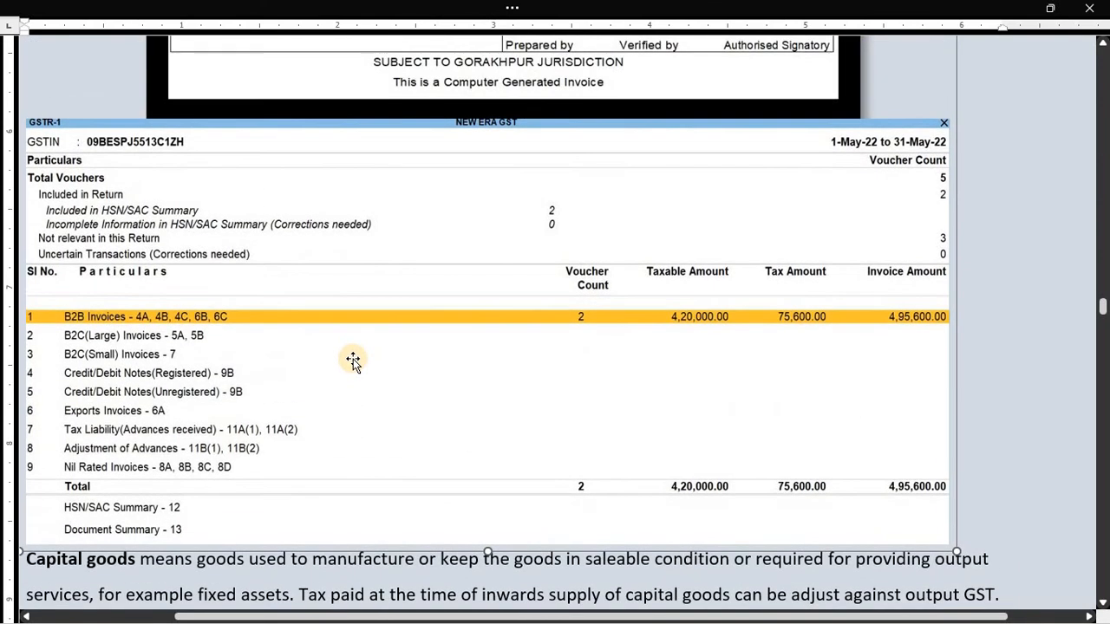
# - Open GSTR-1 through Display More Reports > GST Reports
pyautogui.hotkey('alt', 'Tab')
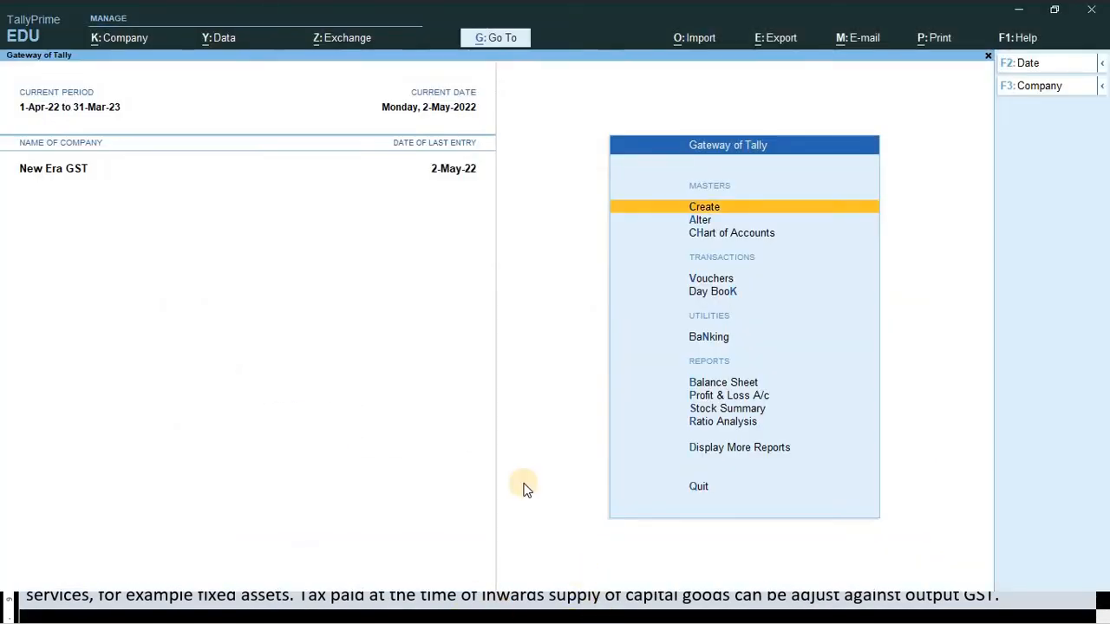
pyautogui.press('d')
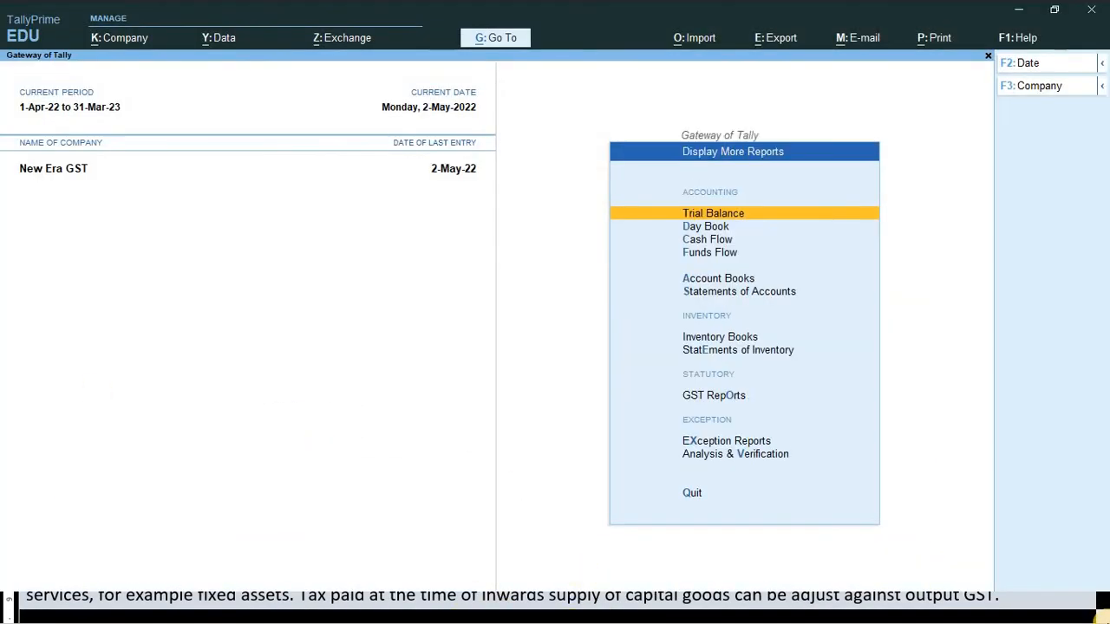
pyautogui.press('g')
pyautogui.press('1')
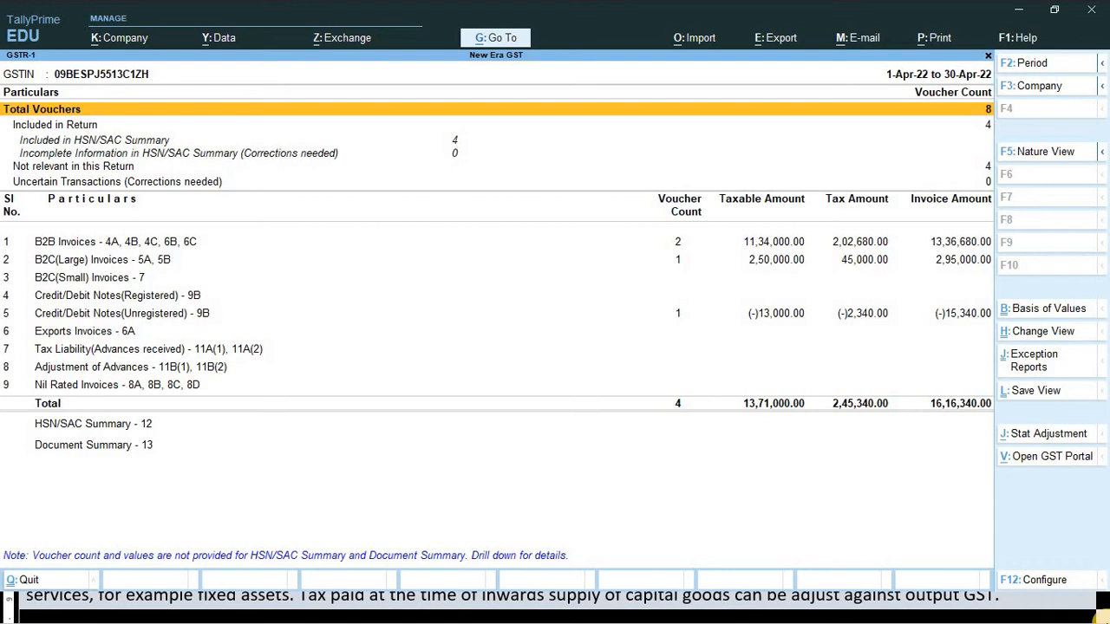
# - Set the period 1-5-2022 to 31-5-2022 and review the B2B, Nil Rated and HSN/SAC rows
pyautogui.press('F2')
pyautogui.write('1-')
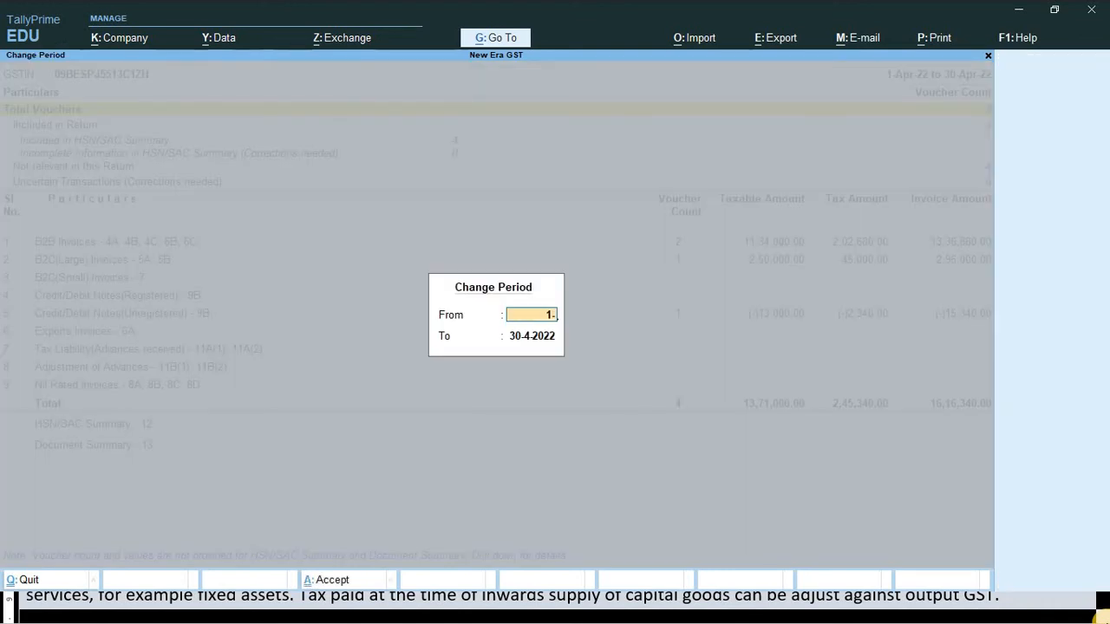
pyautogui.write('5')
pyautogui.press('Return')
pyautogui.write('31-')
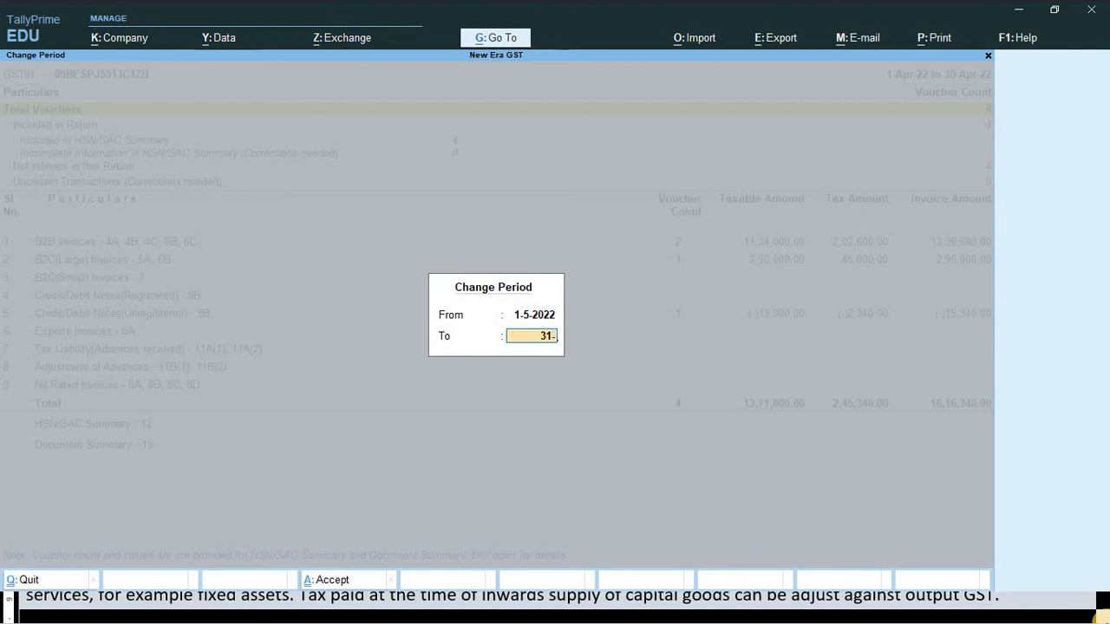
pyautogui.write('5')
pyautogui.press('Return')
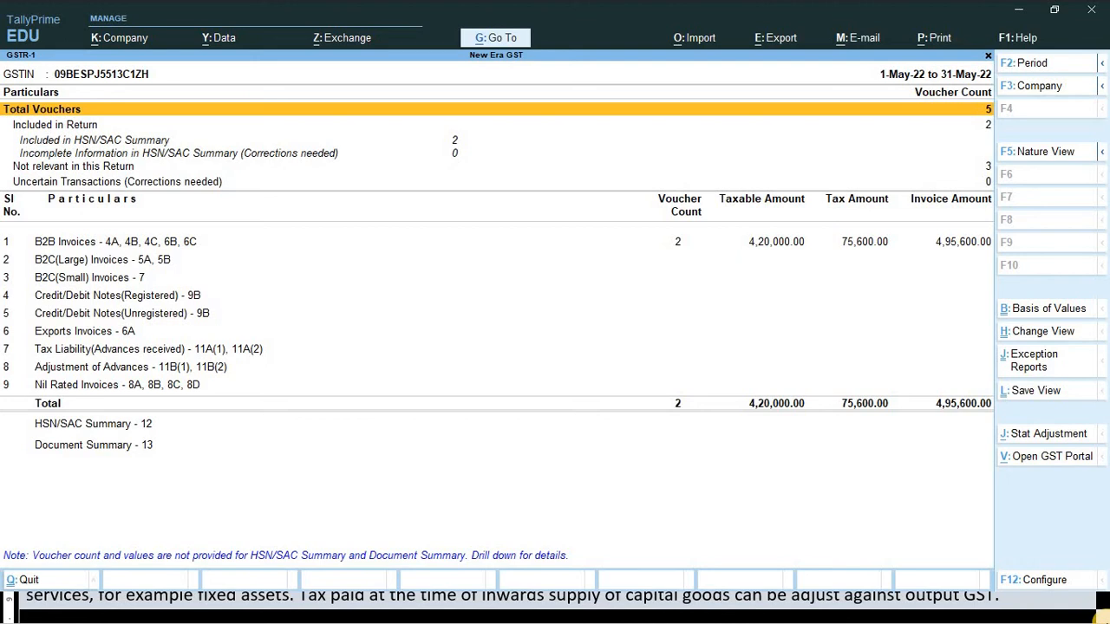
pyautogui.press('Down')
pyautogui.press('Down')
pyautogui.press('Down')
pyautogui.press('Down')
pyautogui.press('Down')
pyautogui.press('Down')
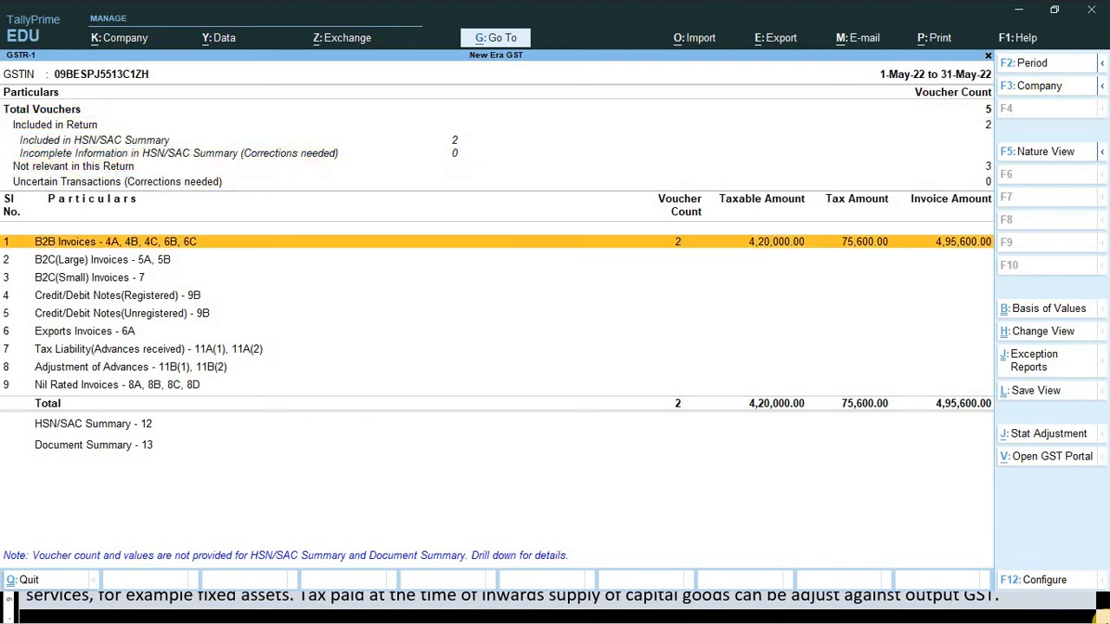
pyautogui.press('Down')
pyautogui.press('Down')
pyautogui.press('Down')
pyautogui.press('Down')
pyautogui.press('Down')
pyautogui.press('Down')
pyautogui.press('Down')
pyautogui.press('Down')
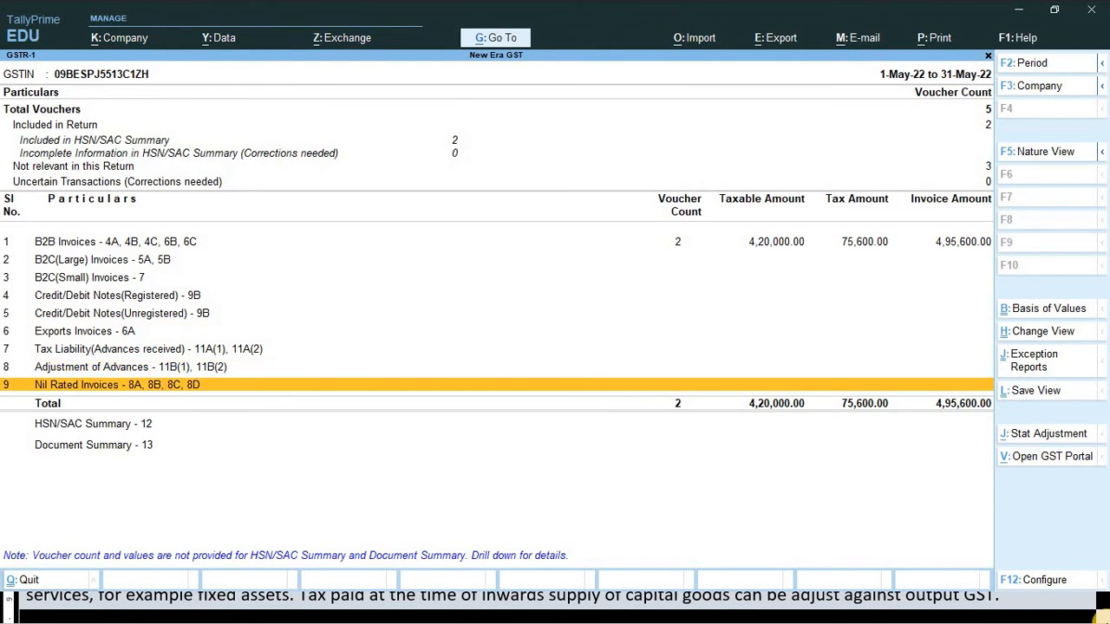
pyautogui.press('Down')
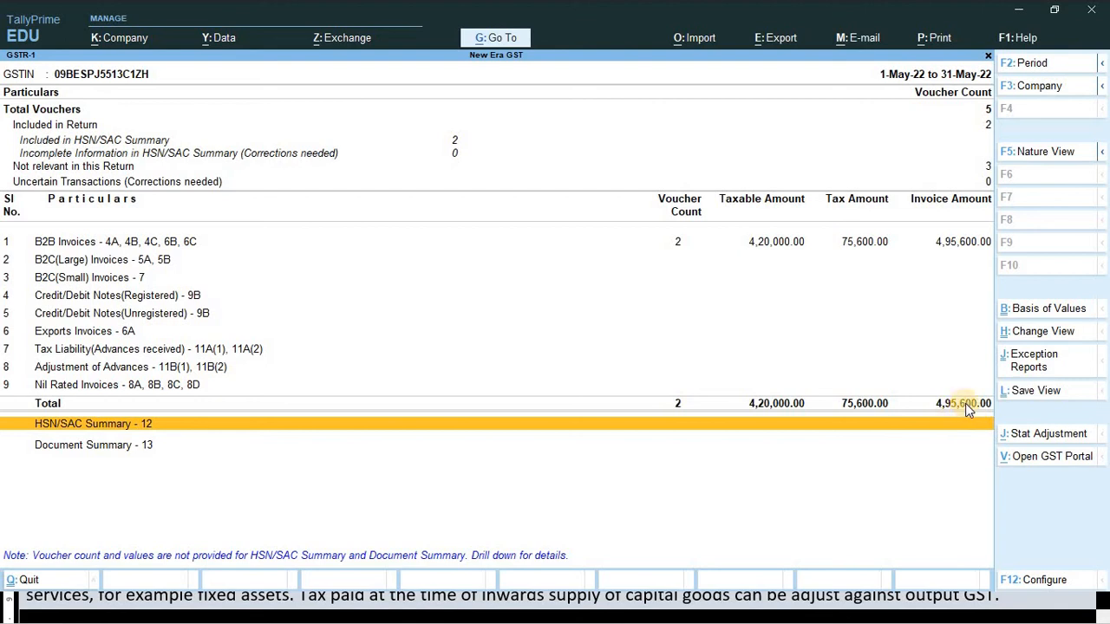
# - Compare the Word assignment notes with TallyPrime's GSTR-1 report, scrolling down to the Capital goods note
pyautogui.hotkey('alt', 'Tab')
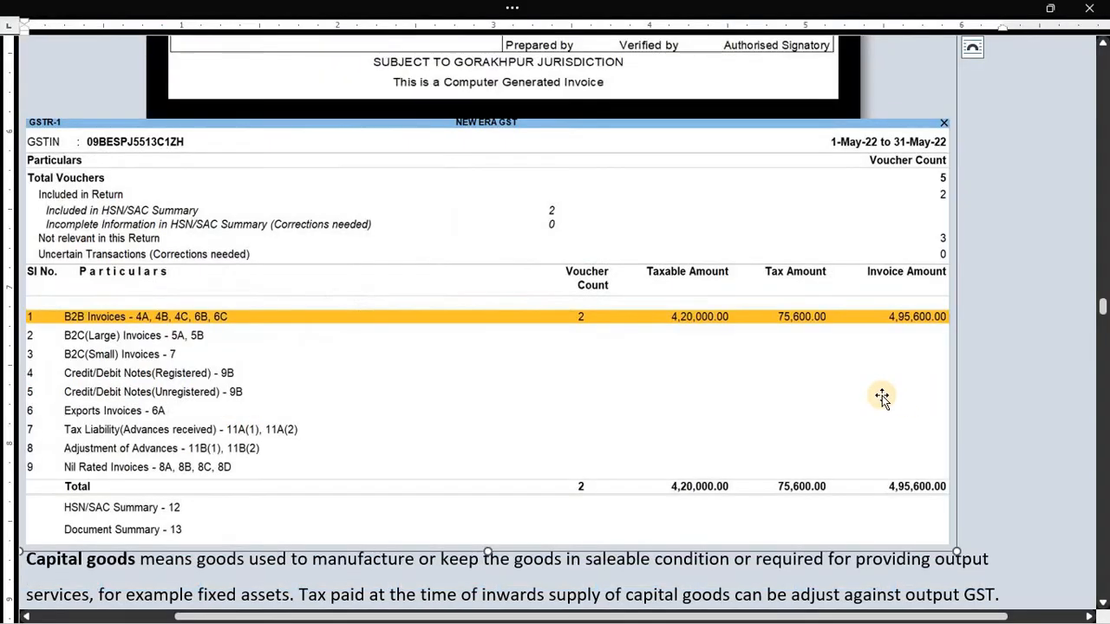
pyautogui.scroll(-2, 924, 419)
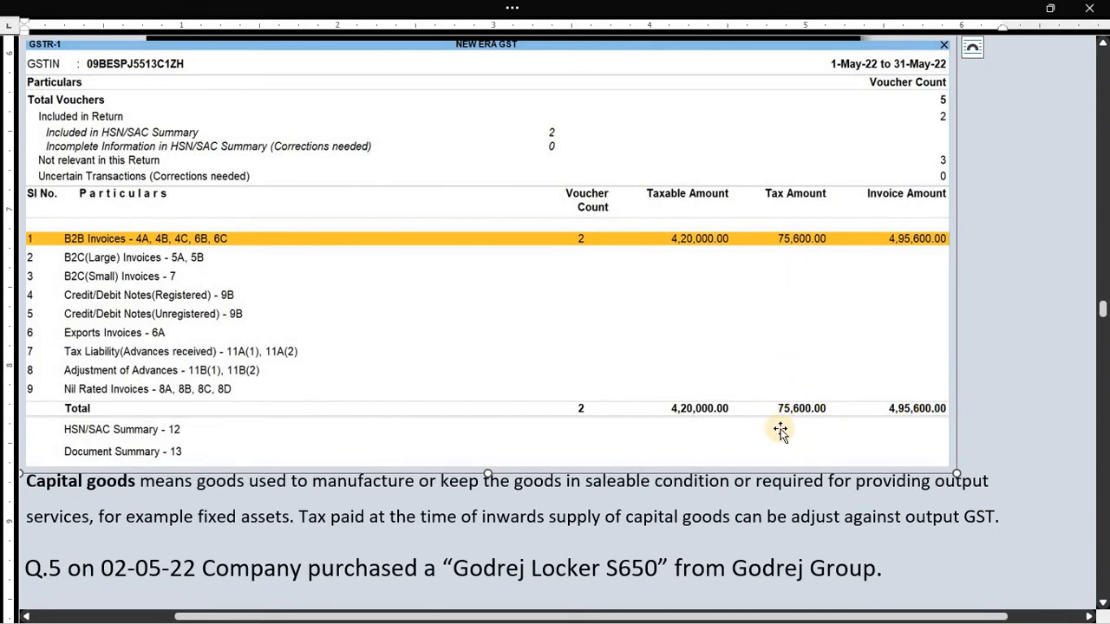
pyautogui.hotkey('alt', 'Tab')
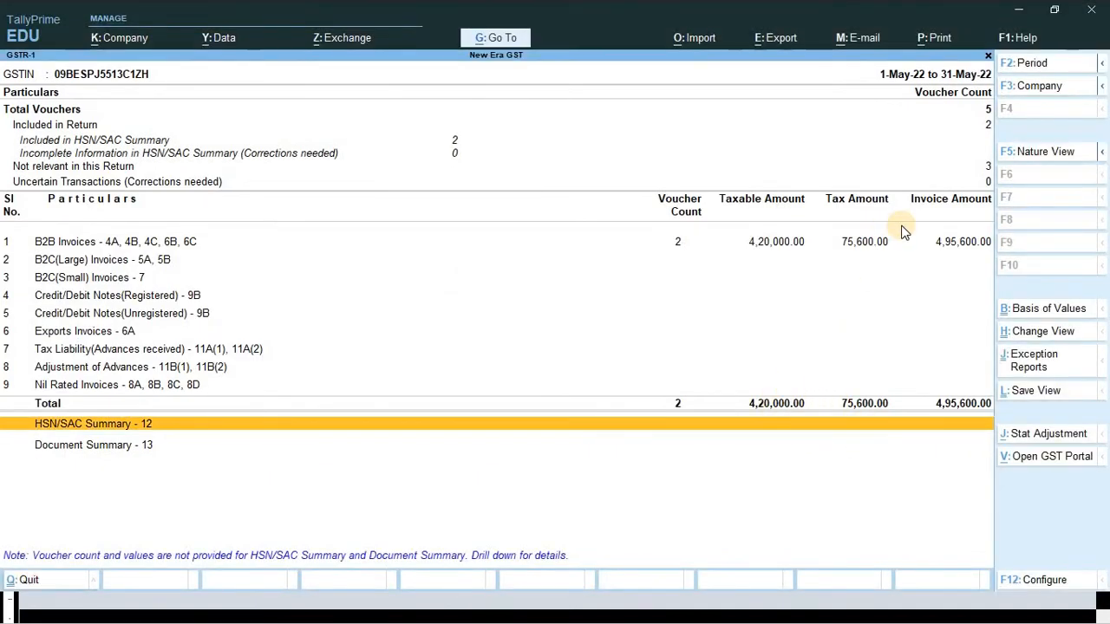
pyautogui.hotkey('alt', 'Tab')
pyautogui.scroll(-3, 789, 365)
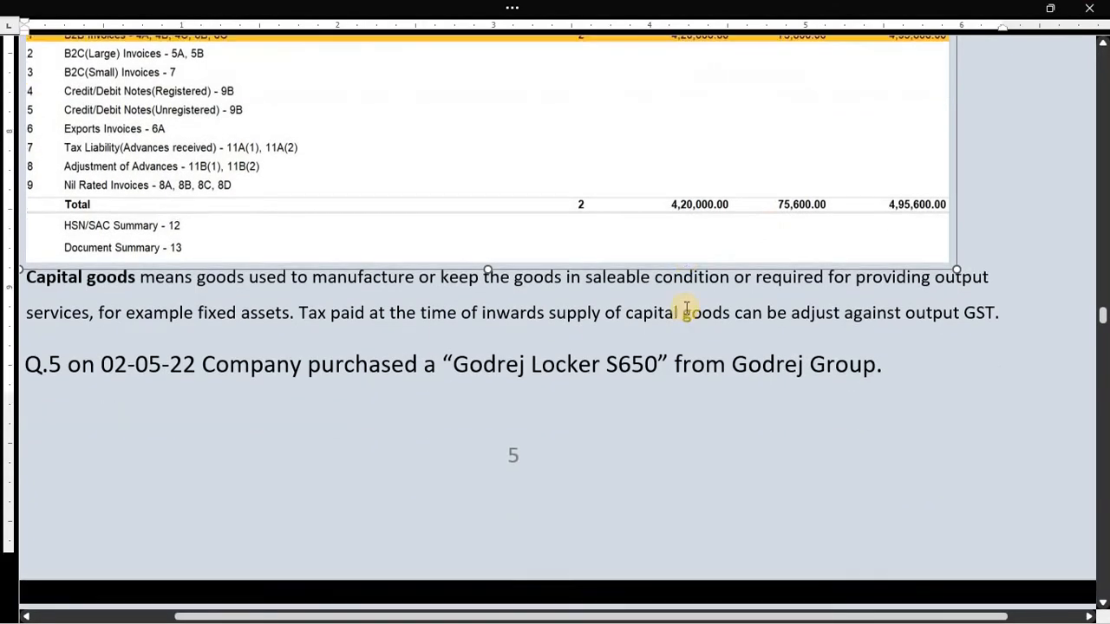
pyautogui.scroll(-1, 686, 309)
# - Insert a blank line above the Capital goods paragraph in Word, then remove it again
pyautogui.click(436, 334)
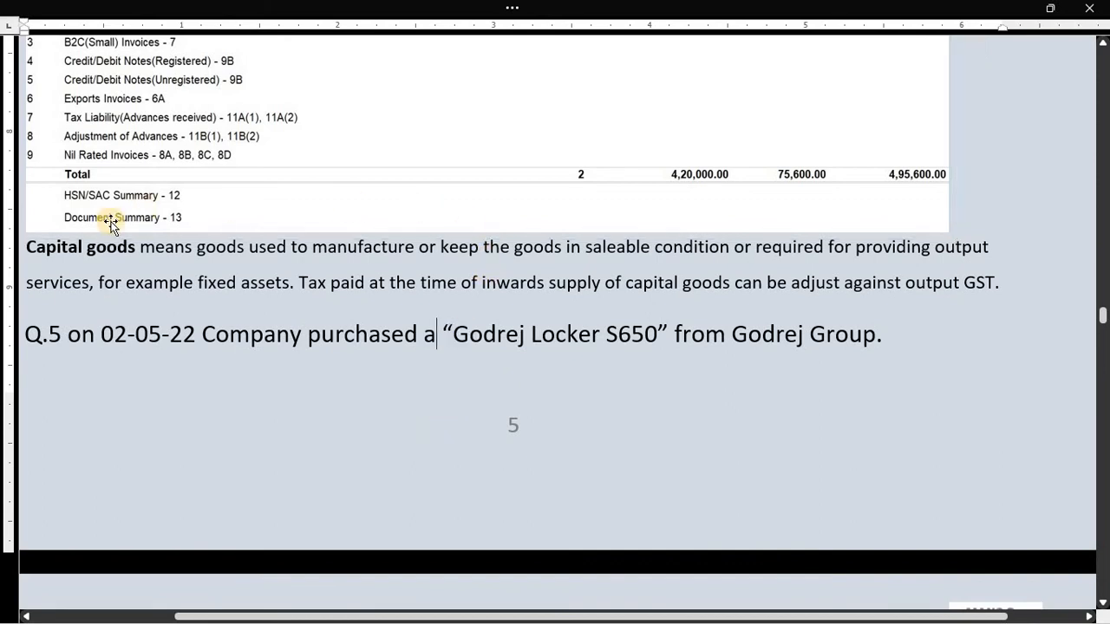
pyautogui.click(32, 252)
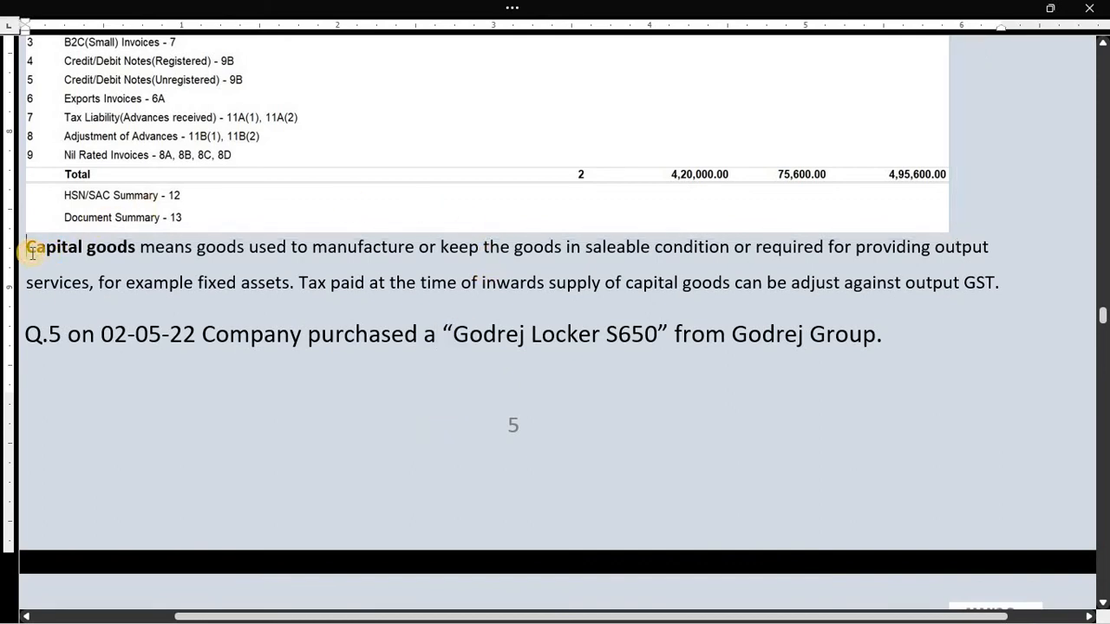
pyautogui.press('Return')
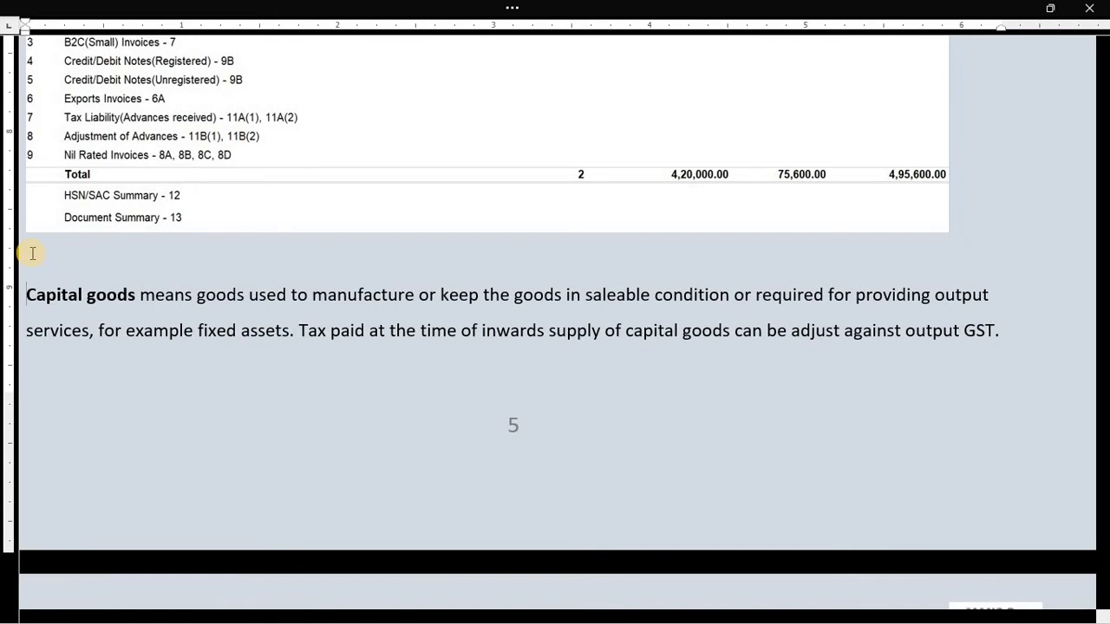
pyautogui.press('BackSpace')
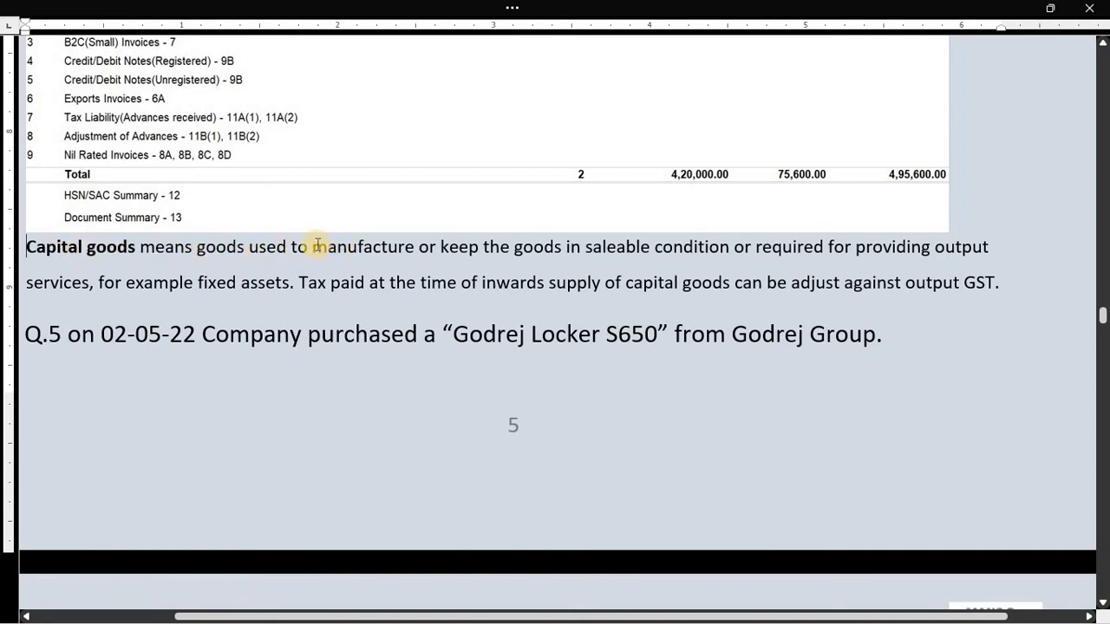
pyautogui.moveTo(313, 246); pyautogui.dragTo(426, 248)
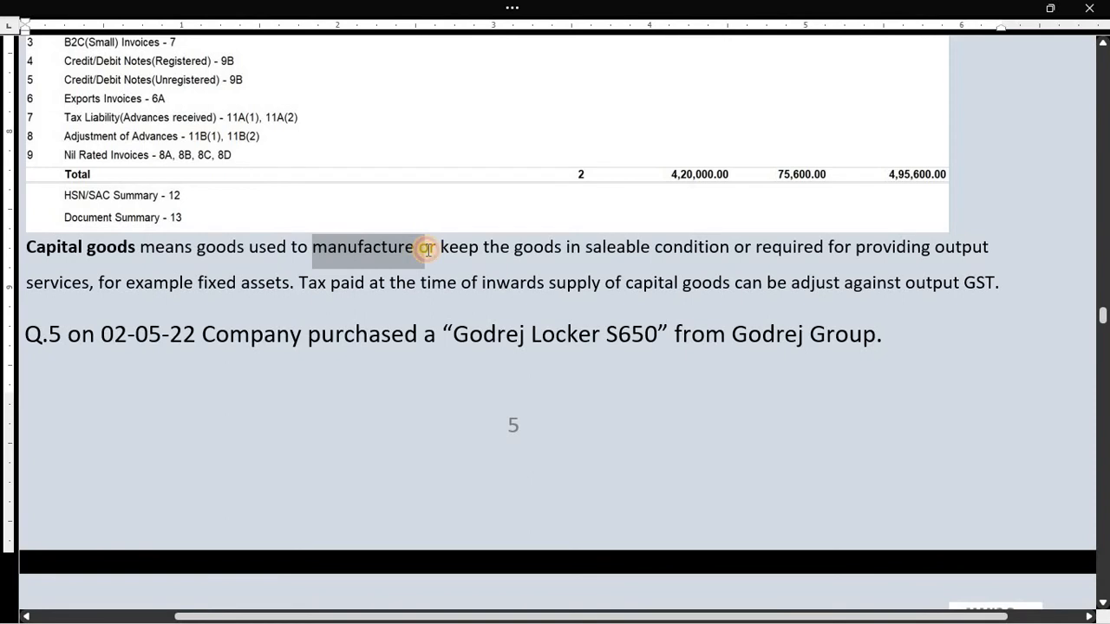
pyautogui.click(530, 251)
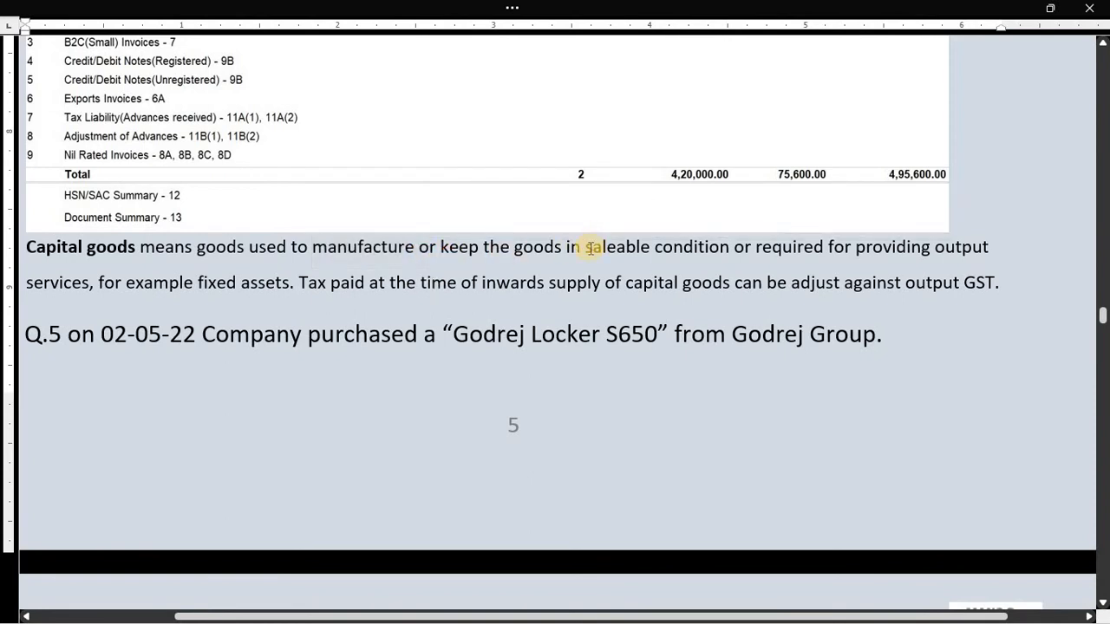
pyautogui.moveTo(590, 247); pyautogui.dragTo(695, 263)
pyautogui.click(581, 251)
pyautogui.click(672, 250)
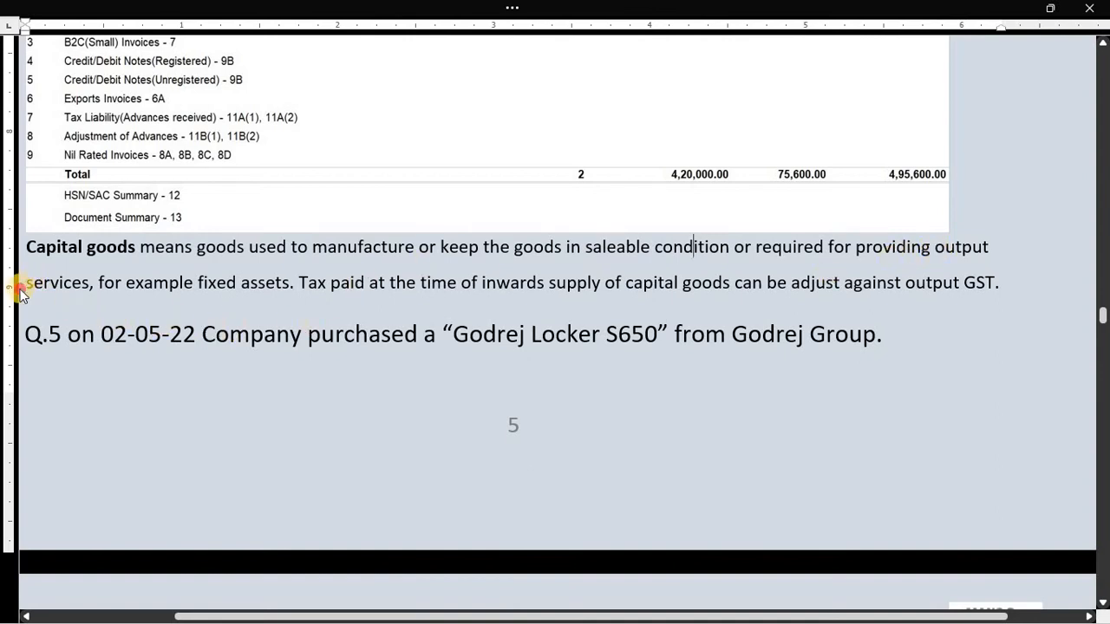
pyautogui.click(96, 298)
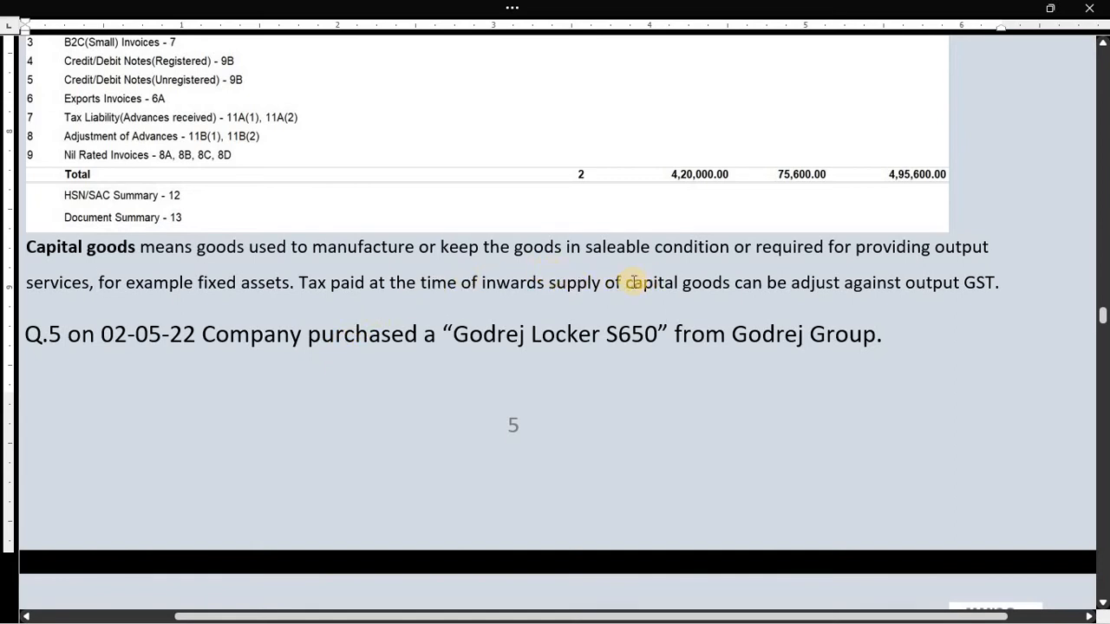
pyautogui.moveTo(628, 284); pyautogui.dragTo(757, 296)
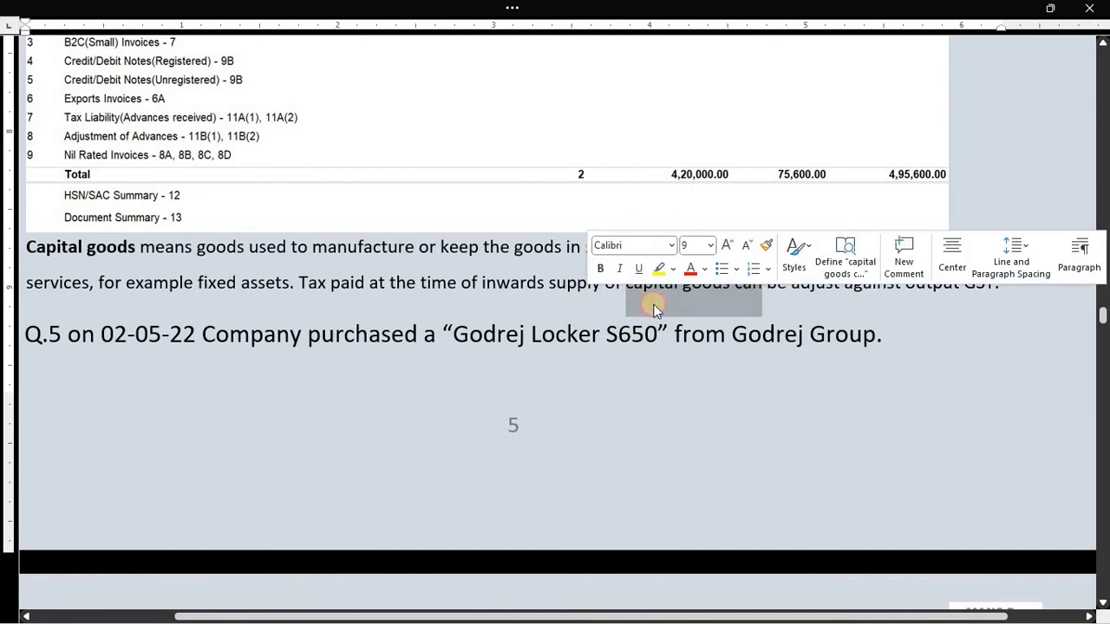
pyautogui.click(141, 246)
pyautogui.moveTo(26, 246); pyautogui.dragTo(111, 252)
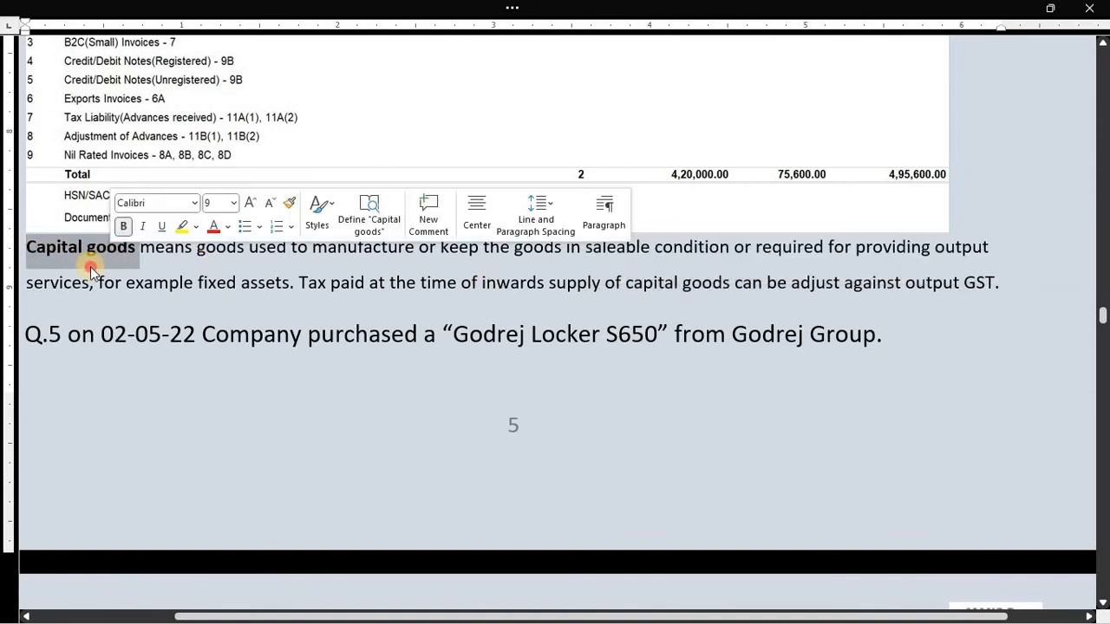
pyautogui.click(87, 253)
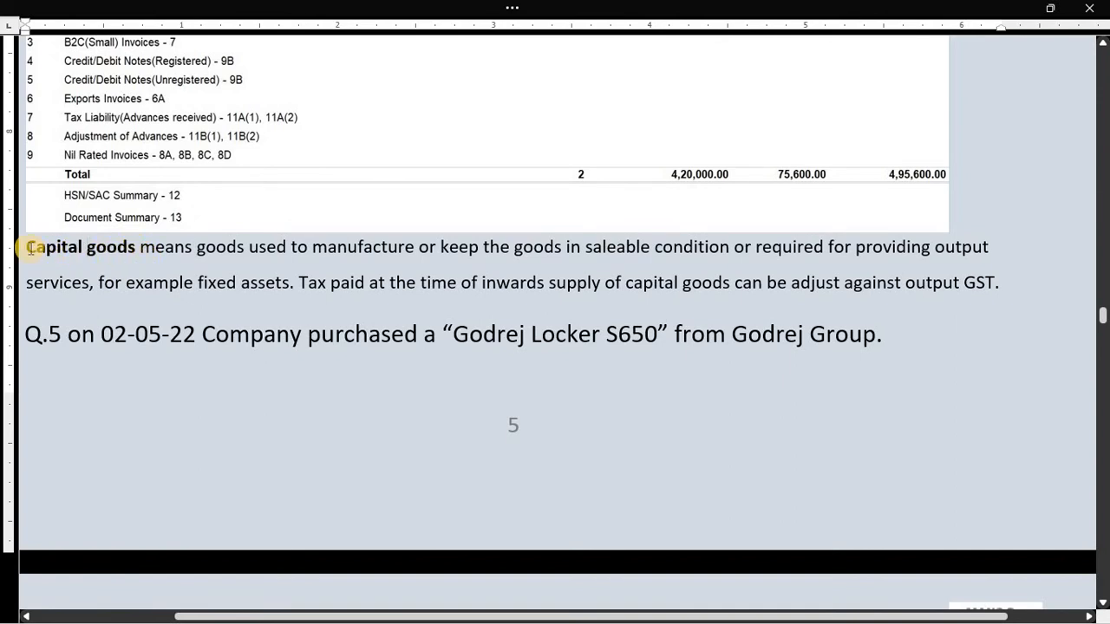
pyautogui.moveTo(28, 247); pyautogui.dragTo(135, 265)
pyautogui.click(227, 283)
pyautogui.moveTo(26, 248); pyautogui.dragTo(121, 250)
pyautogui.click(129, 267)
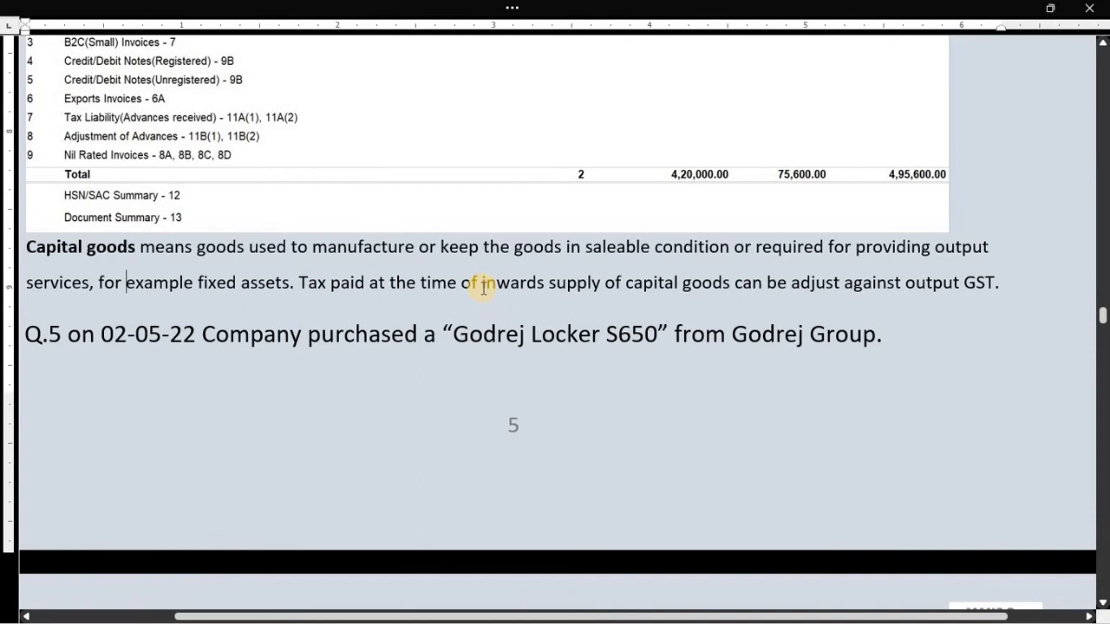
pyautogui.moveTo(483, 286); pyautogui.dragTo(544, 283)
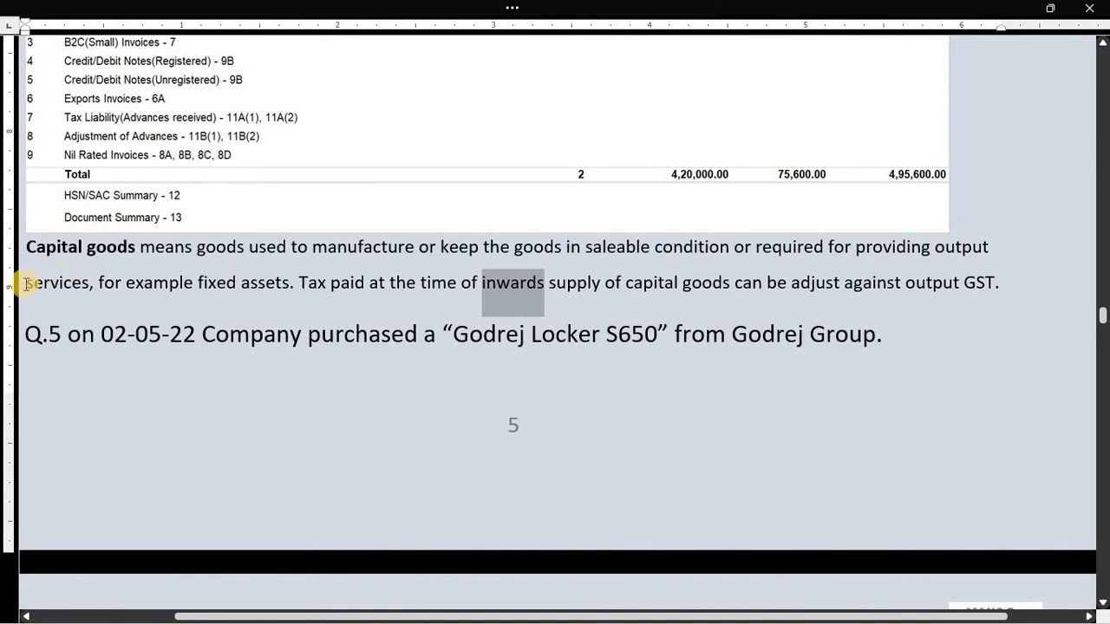
pyautogui.scroll(-2, 54, 345)
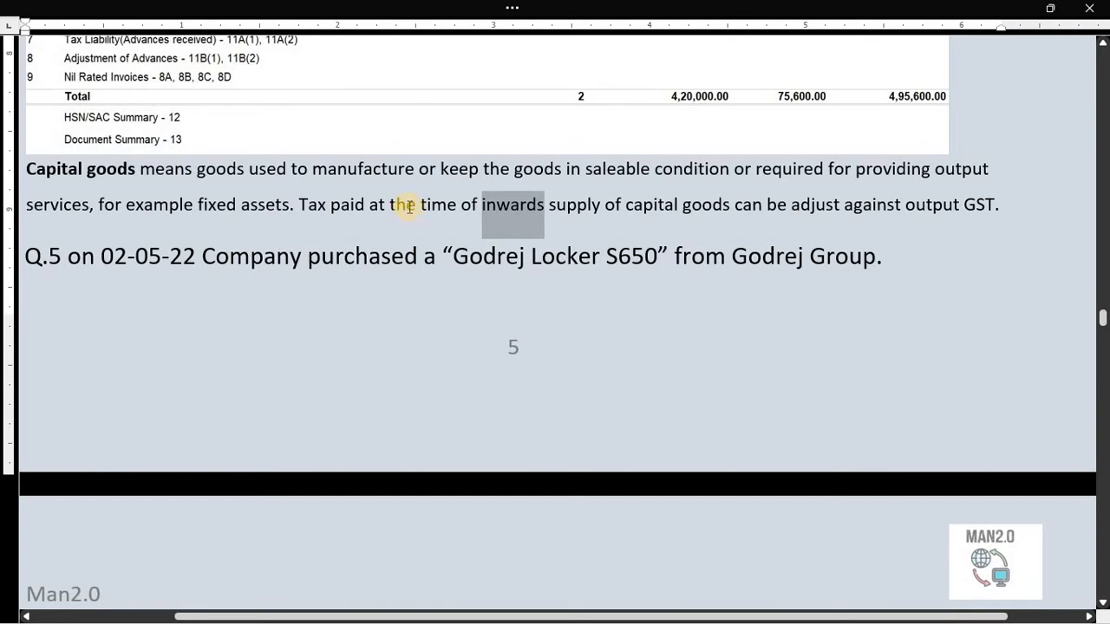
pyautogui.moveTo(454, 250); pyautogui.dragTo(560, 265)
pyautogui.click(539, 290)
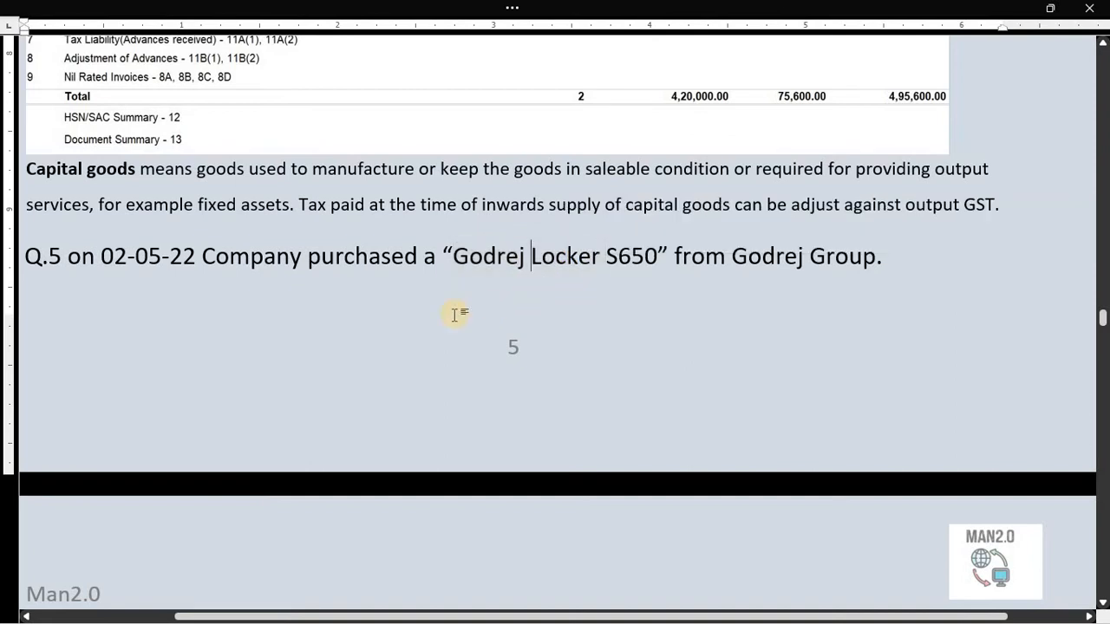
# - Leave the GSTR-1 report for the Gateway of Tally and go into voucher entry
pyautogui.hotkey('alt', 'Tab')
pyautogui.press('Escape')
pyautogui.press('Escape')
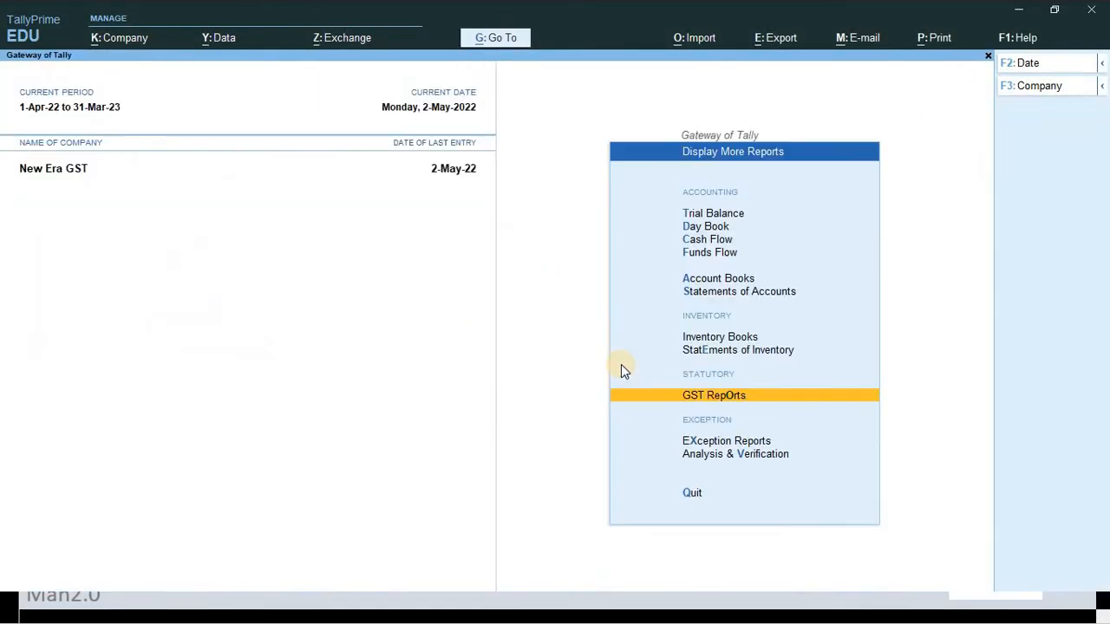
pyautogui.press('Escape')
pyautogui.press('Escape')
pyautogui.press('Escape')
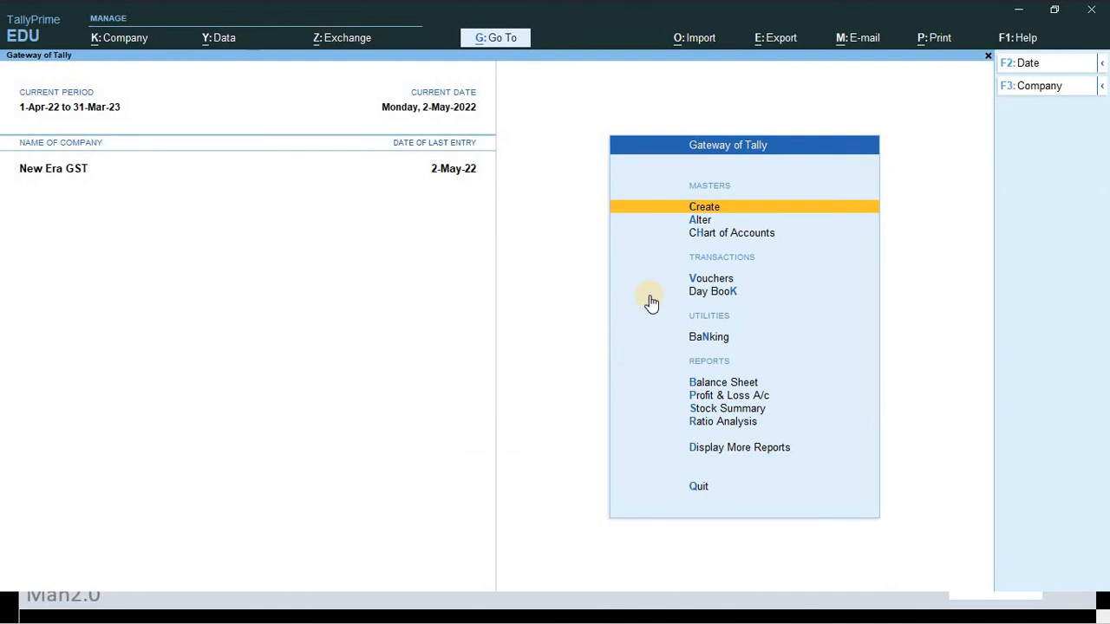
pyautogui.press('Down')
pyautogui.press('Down')
pyautogui.press('Down')
pyautogui.press('Up')
pyautogui.press('Down')
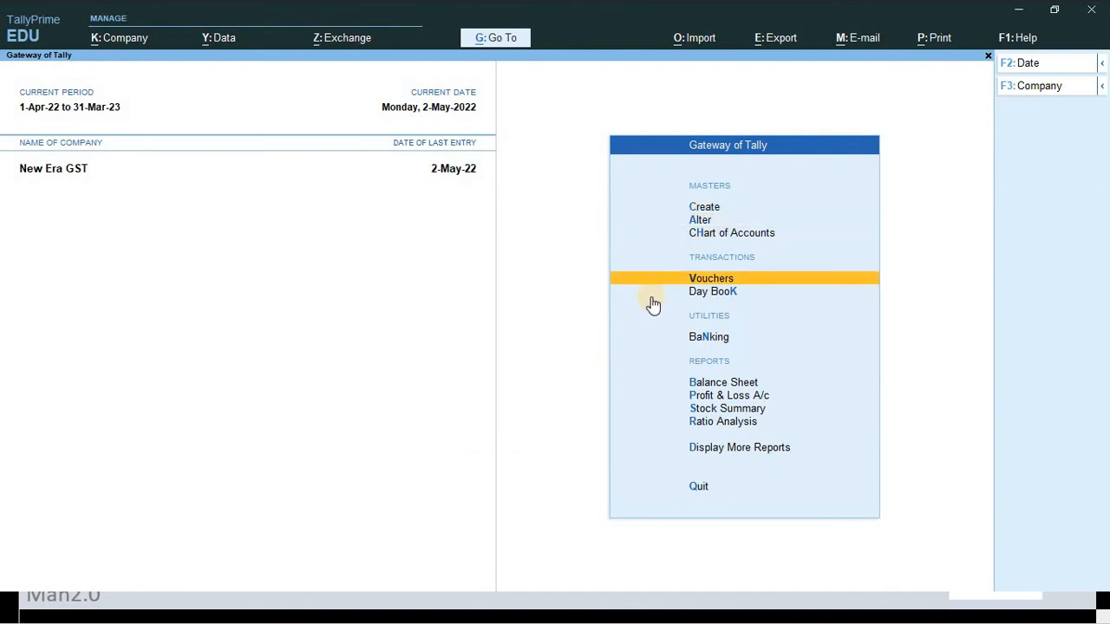
pyautogui.click(657, 297)
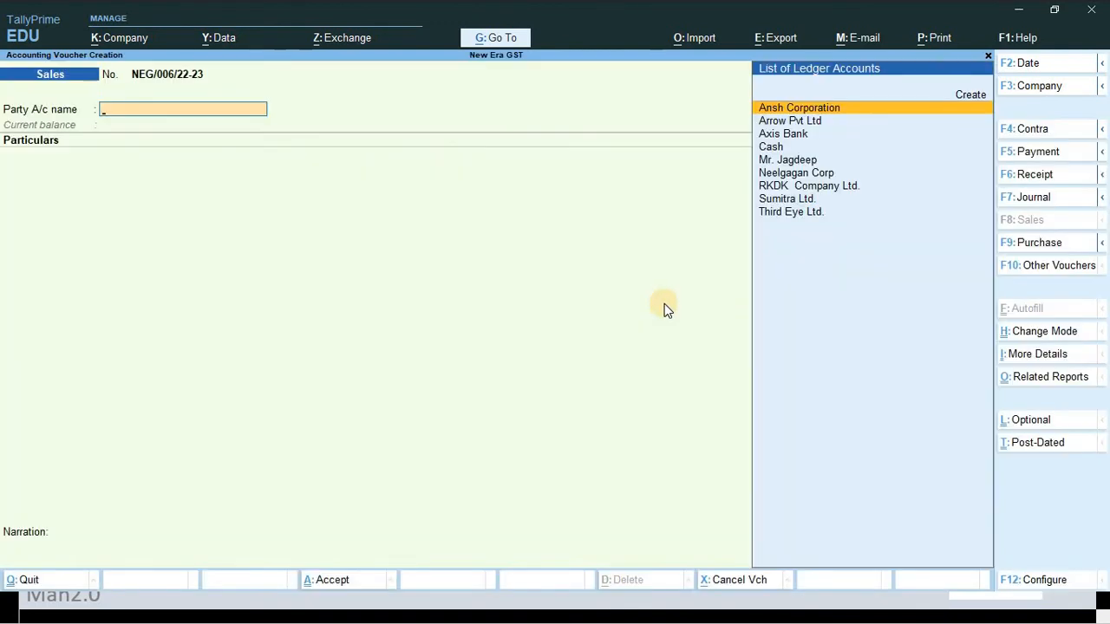
# - Switch the voucher type to Purchase (F9) and set its date to 2-May-22
pyautogui.press('F9')
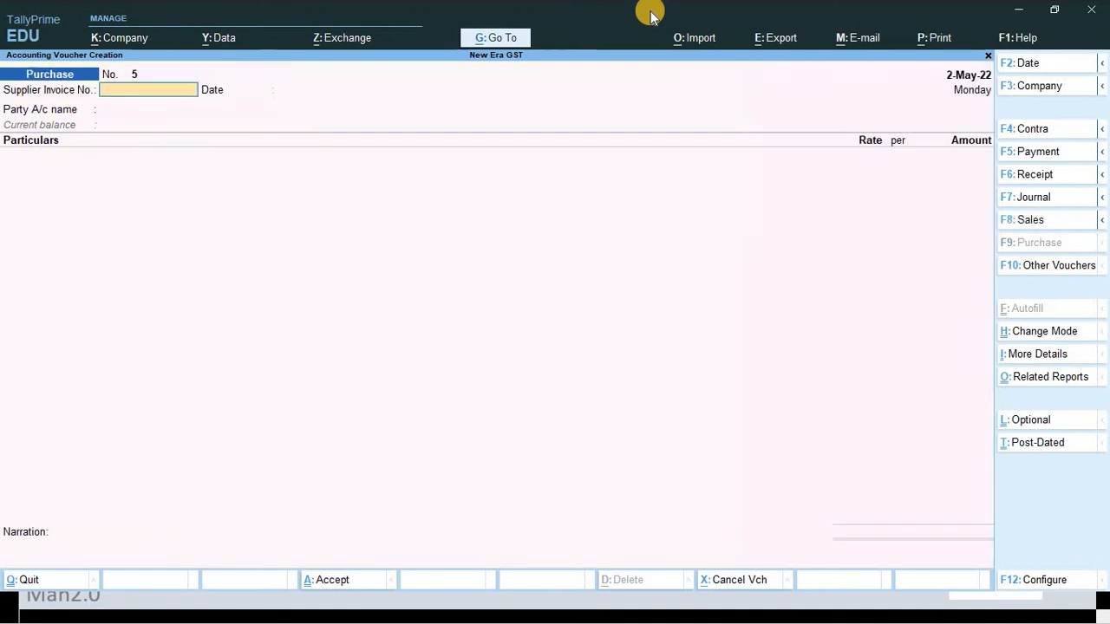
pyautogui.press('F2')
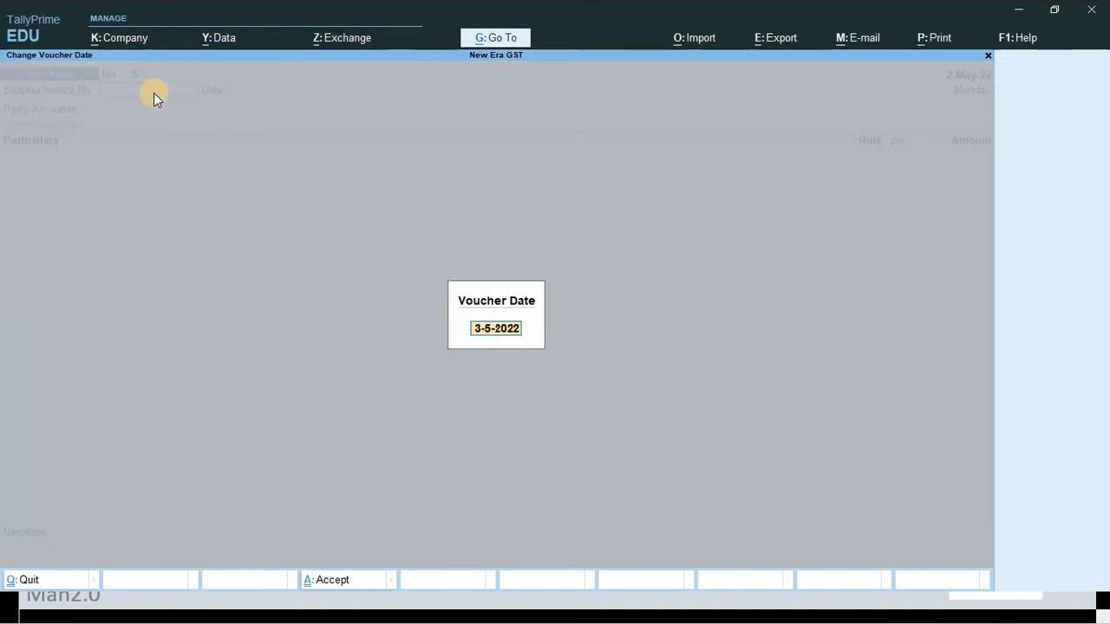
pyautogui.write('2')
pyautogui.write('-05')
pyautogui.press('Return')
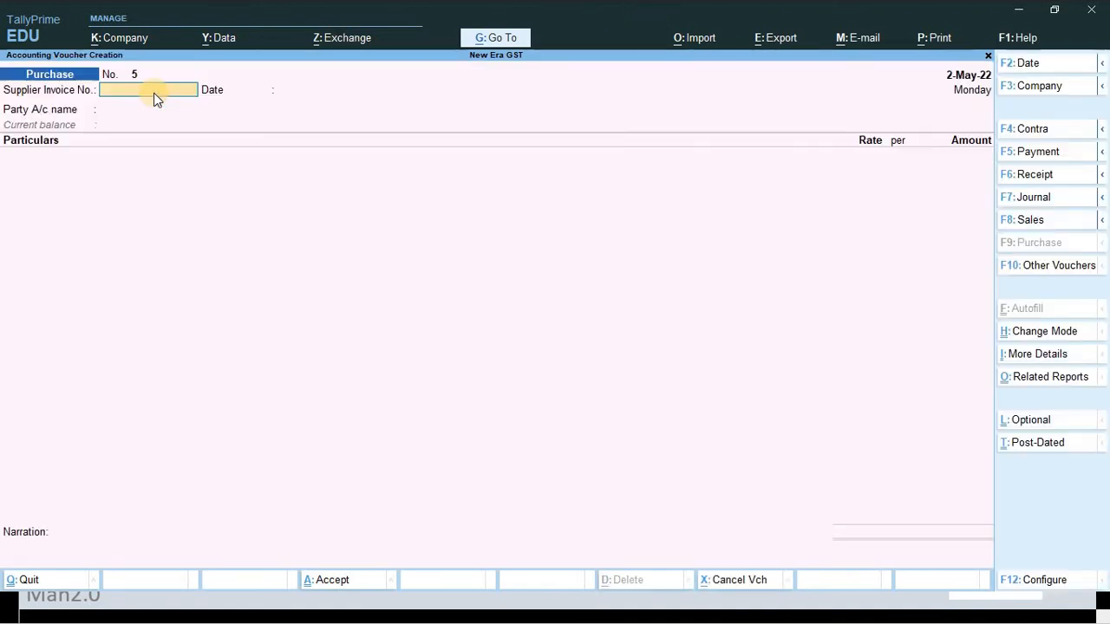
# - Enter the Godrej supplier invoice number from the Word invoice and accept invoice date 2-May-22
pyautogui.hotkey('alt', 'Tab')
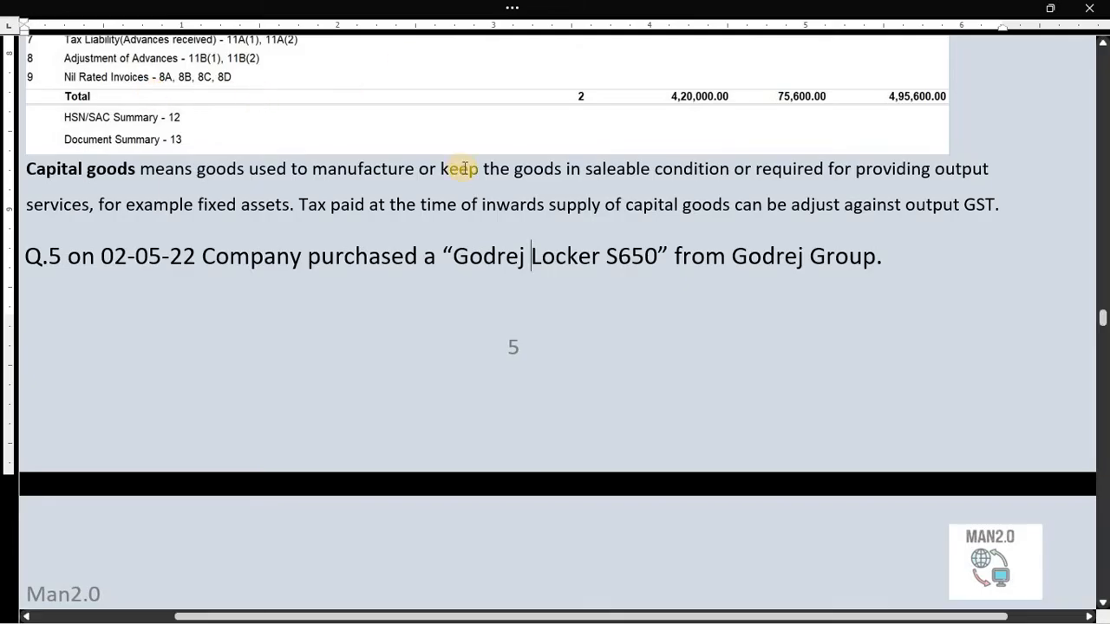
pyautogui.scroll(-5, 461, 168)
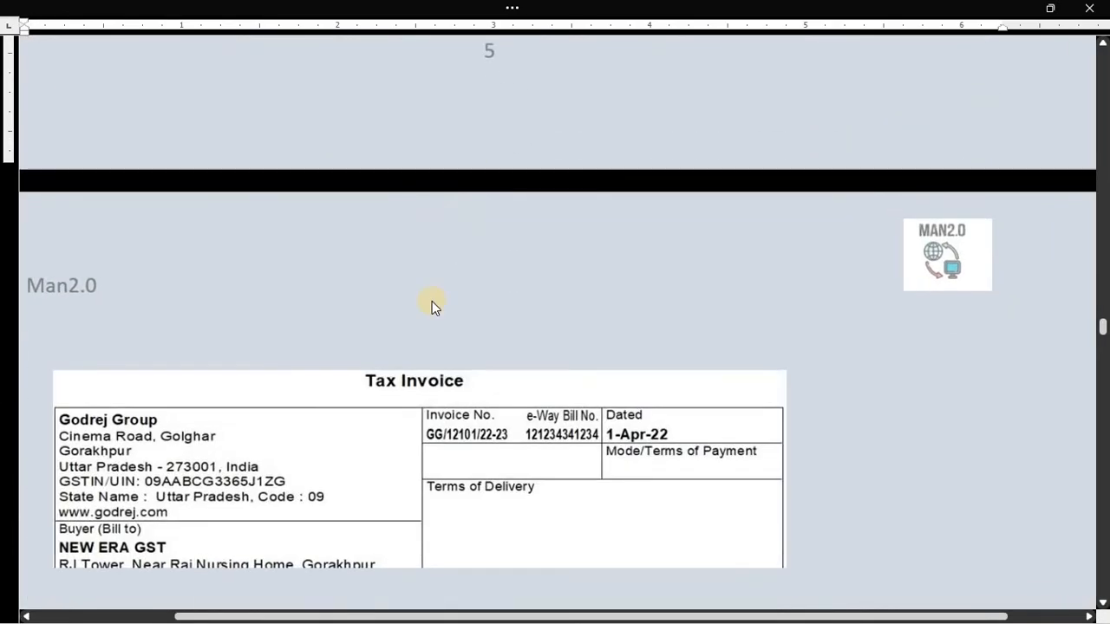
pyautogui.scroll(-5, 437, 310)
pyautogui.scroll(10, 500, 280)
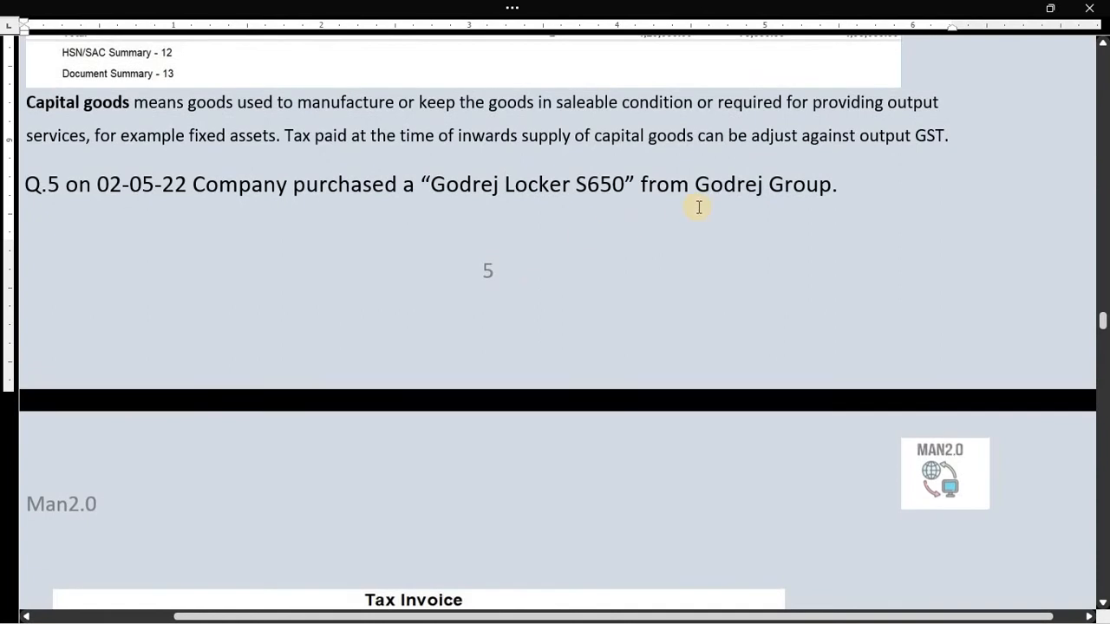
pyautogui.scroll(-3, 648, 201)
pyautogui.scroll(-1, 649, 201)
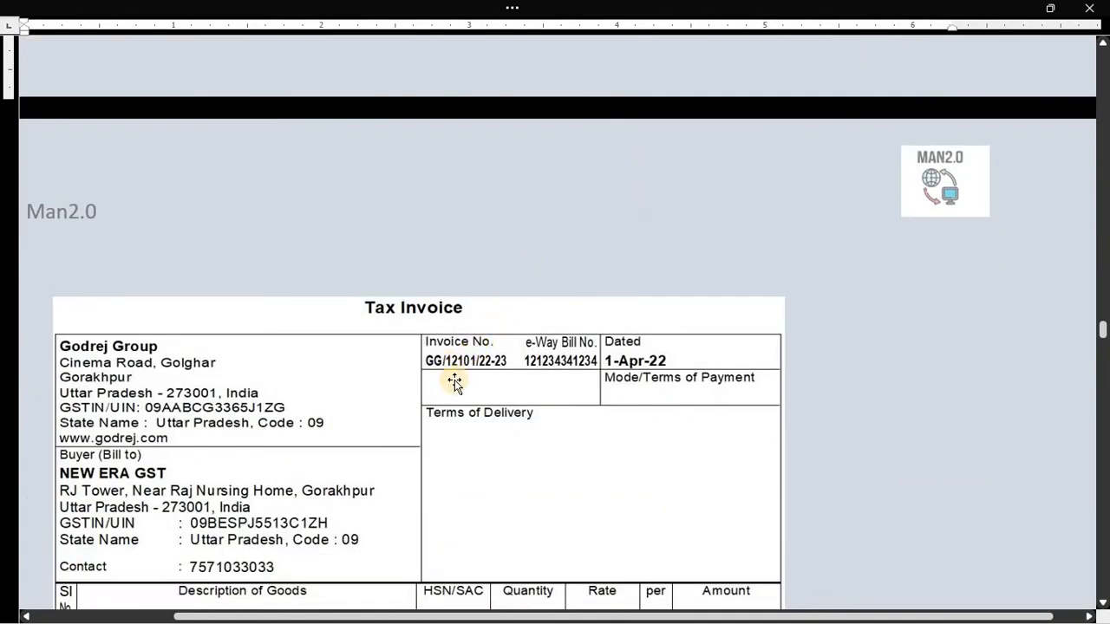
pyautogui.hotkey('alt', 'Tab')
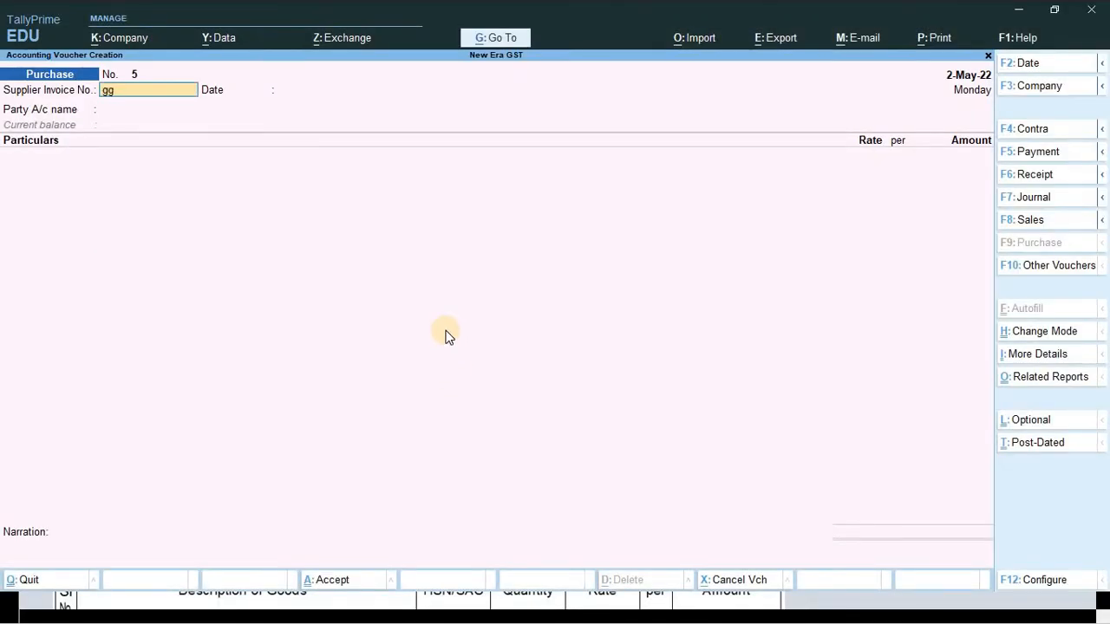
pyautogui.press('BackSpace')
pyautogui.press('BackSpace')
pyautogui.write('GG/12101/22-23')
pyautogui.press('Return')
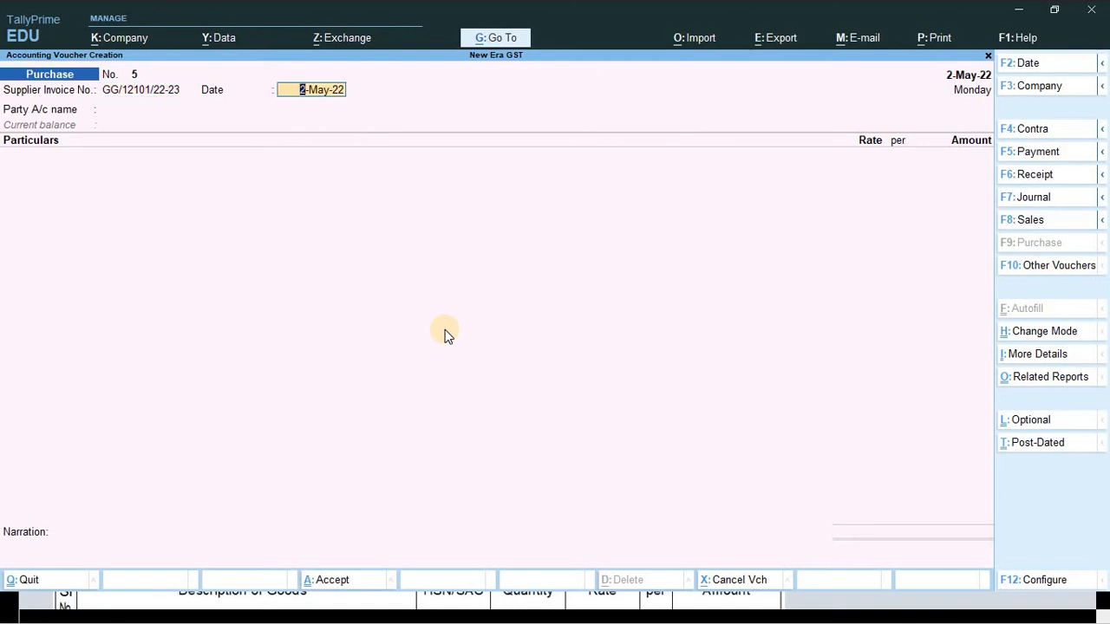
pyautogui.press('Return')
# - Start creating a new party ledger with Alt+C and begin typing the Godrej name
pyautogui.hotkey('alt', 'Tab')
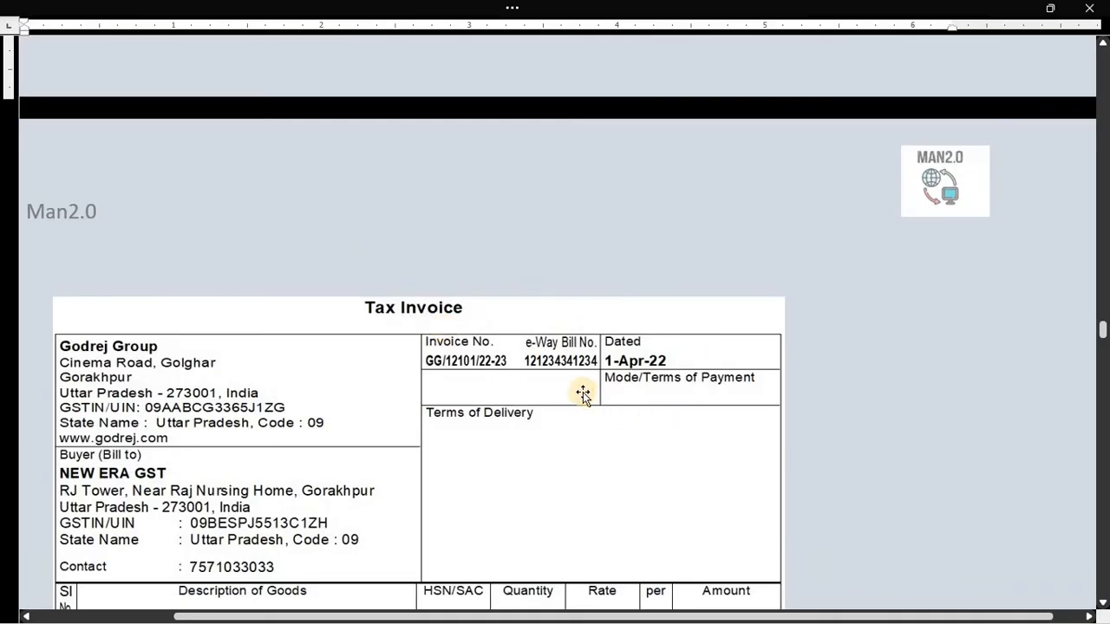
pyautogui.hotkey('alt', 'Tab')
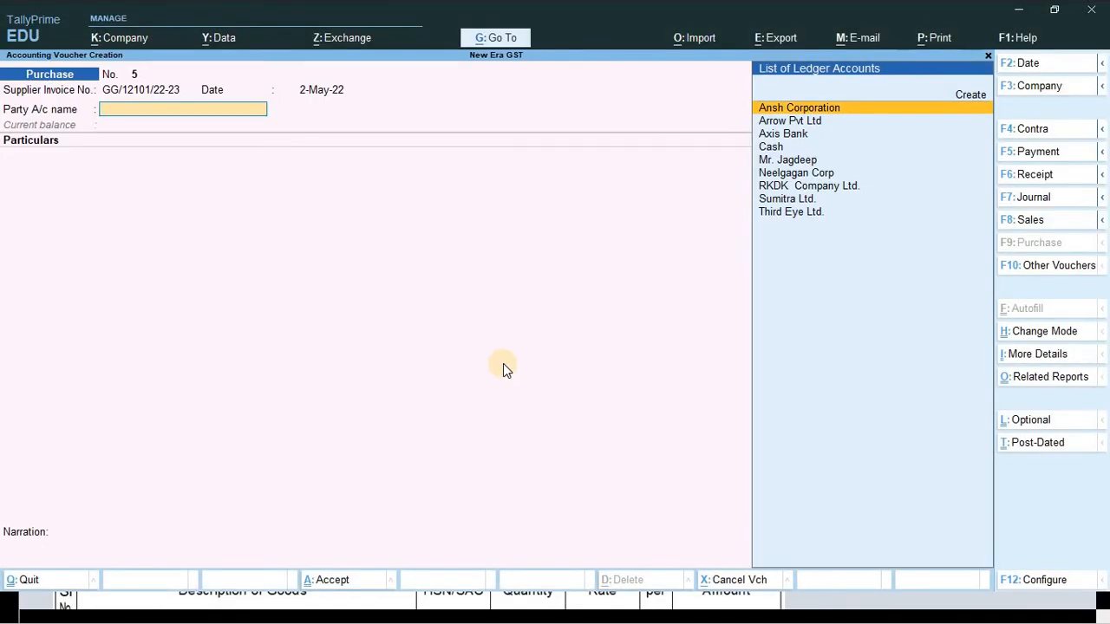
pyautogui.press('Down')
pyautogui.press('Down')
pyautogui.press('Down')
pyautogui.press('Down')
pyautogui.press('Down')
pyautogui.press('Down')
pyautogui.press('Down')
pyautogui.press('Down')
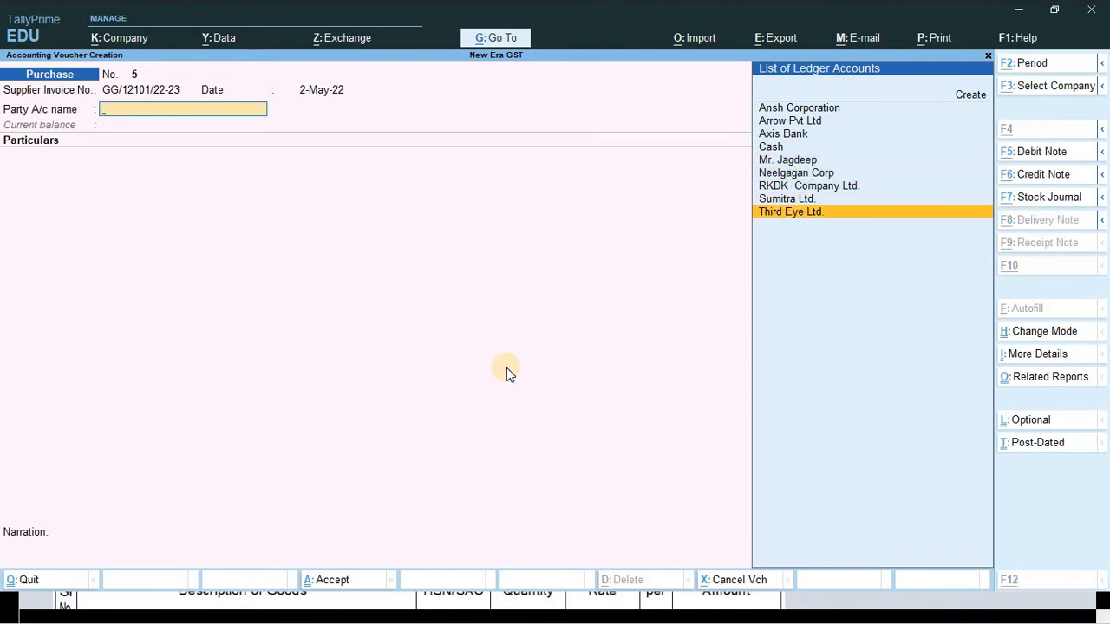
pyautogui.hotkey('alt', 'c')
pyautogui.hotkey('alt', 'Tab')
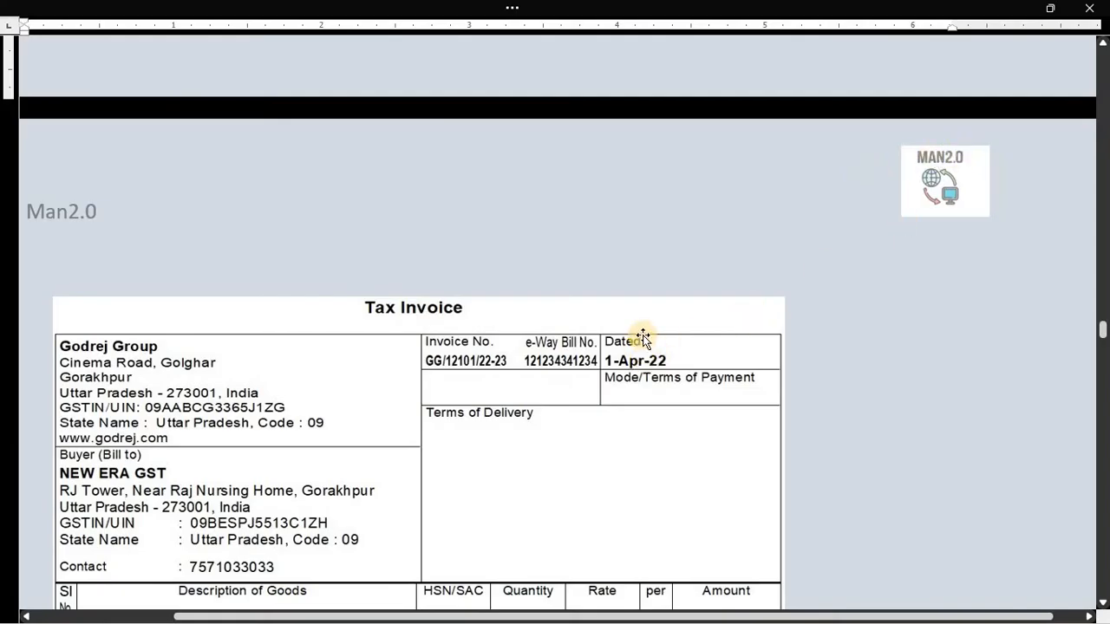
pyautogui.scroll(5, 642, 337)
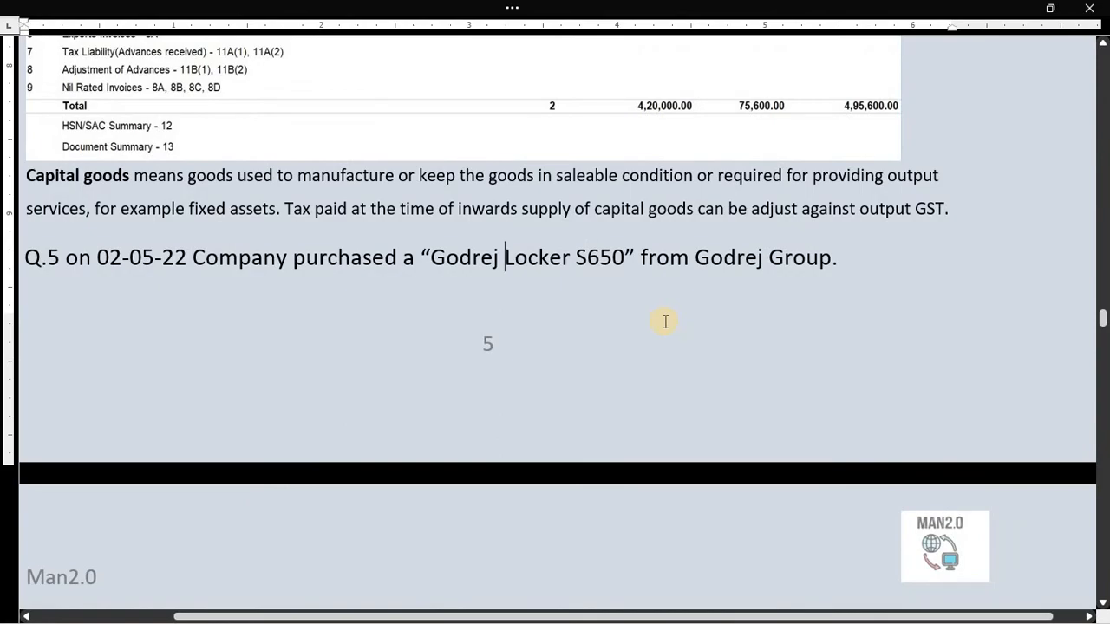
pyautogui.hotkey('alt', 'Tab')
pyautogui.write('GODREJ')
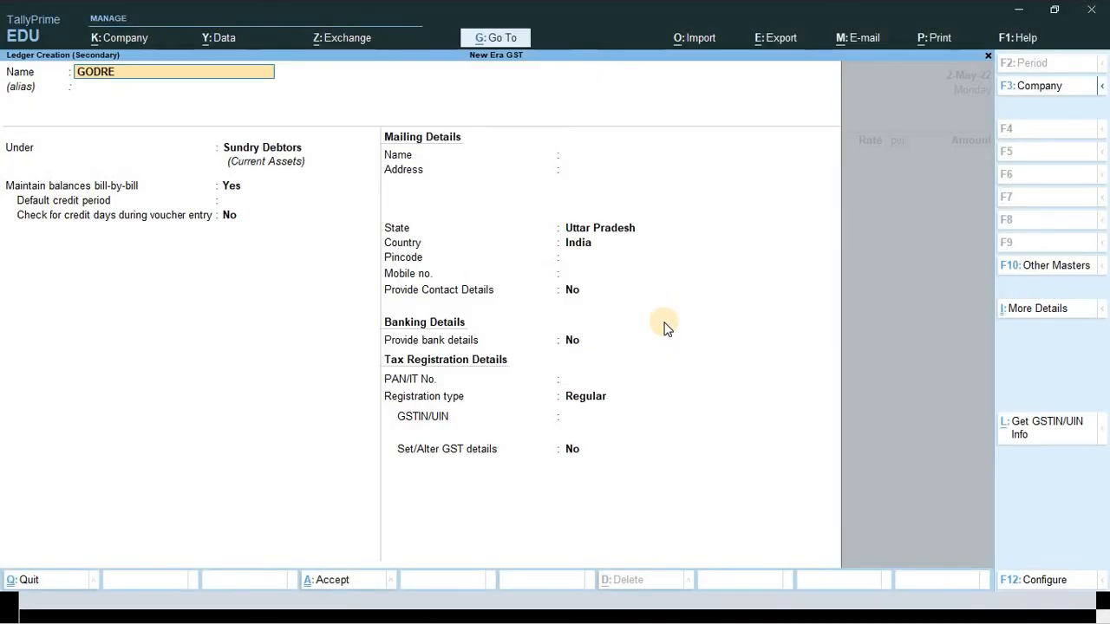
pyautogui.press('BackSpace')
pyautogui.press('BackSpace')
pyautogui.press('BackSpace')
pyautogui.press('BackSpace')
pyautogui.press('BackSpace')
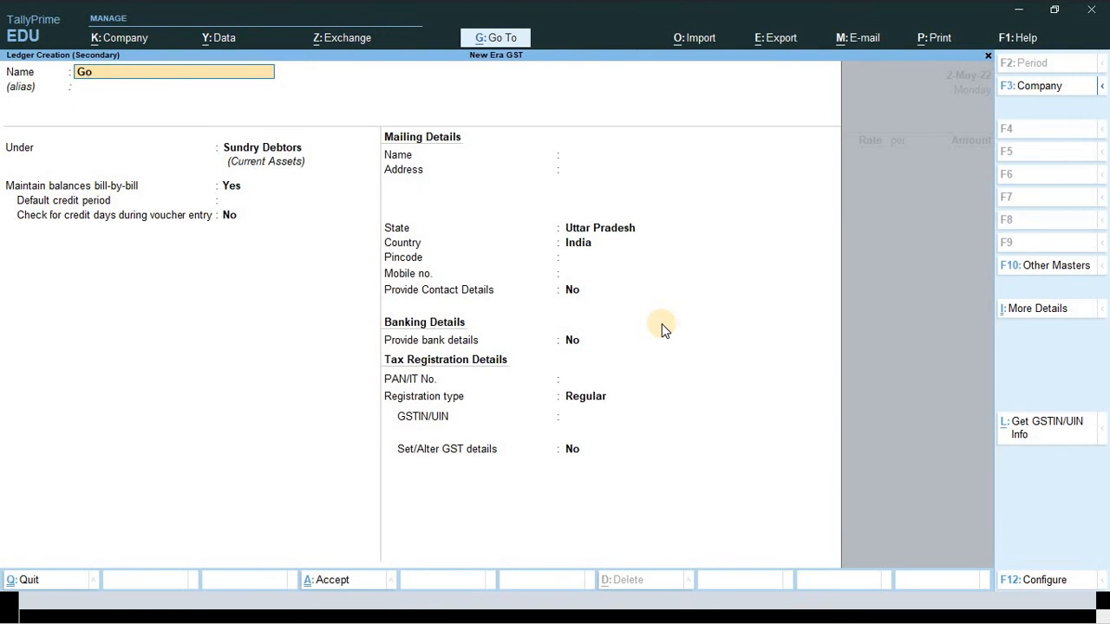
# - Name the new ledger Godrej Group and place it under Sundry Creditors
pyautogui.write('odr')
pyautogui.write('rej')
pyautogui.write(' Lock')
pyautogui.press('BackSpace')
pyautogui.press('BackSpace')
pyautogui.press('BackSpace')
pyautogui.write('Group')
pyautogui.press('BackSpace')
pyautogui.press('Return')
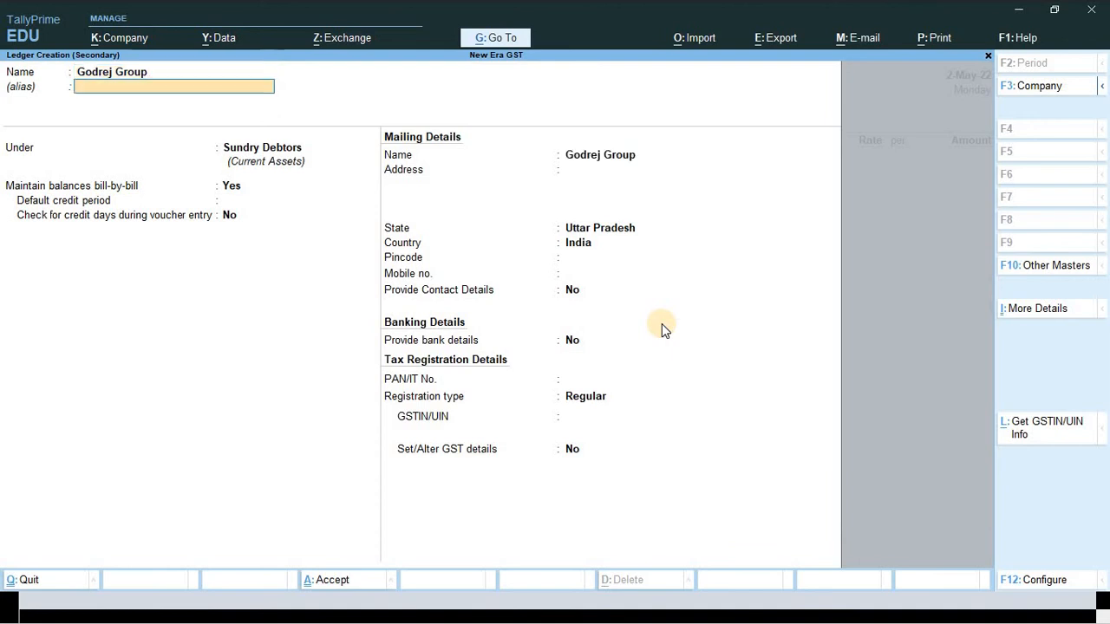
pyautogui.write('Su')
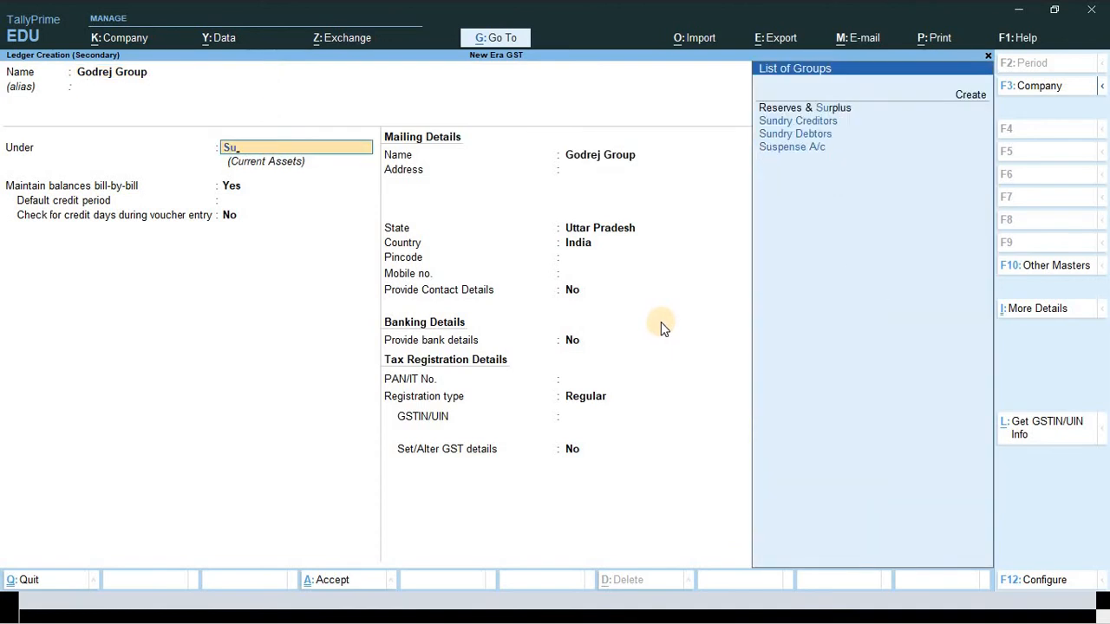
pyautogui.press('Down')
pyautogui.press('Down')
pyautogui.press('Up')
pyautogui.press('Return')
pyautogui.press('Return')
pyautogui.press('Return')
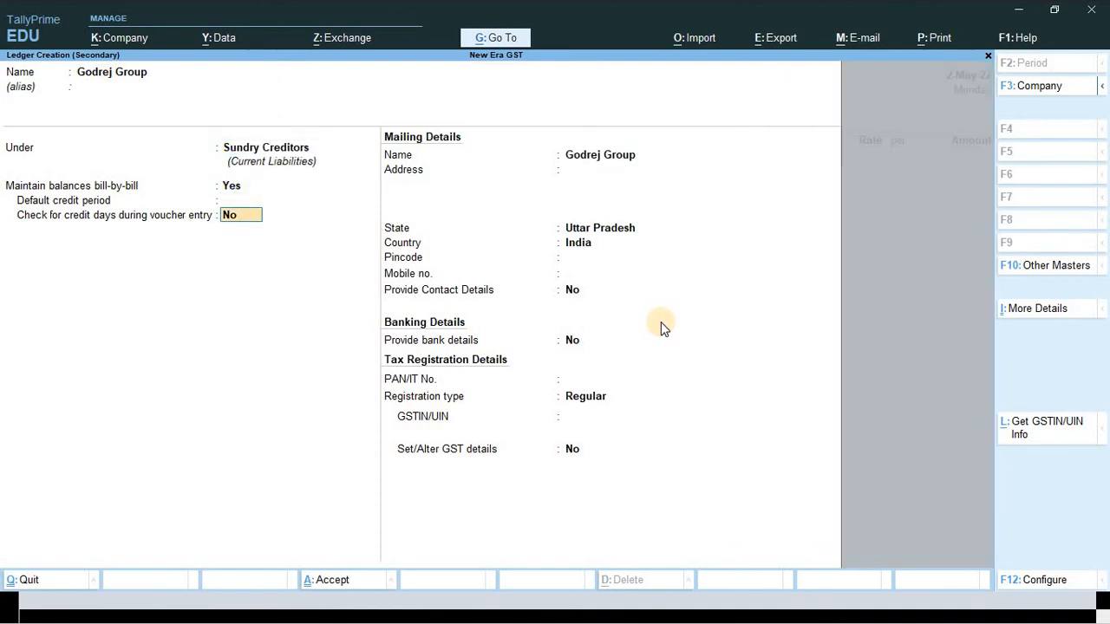
pyautogui.press('Return')
pyautogui.press('Return')
# - Enter the supplier's mailing address, copied from the Word invoice, in the Address field
pyautogui.hotkey('alt', 'Tab')
pyautogui.scroll(-3, 725, 295)
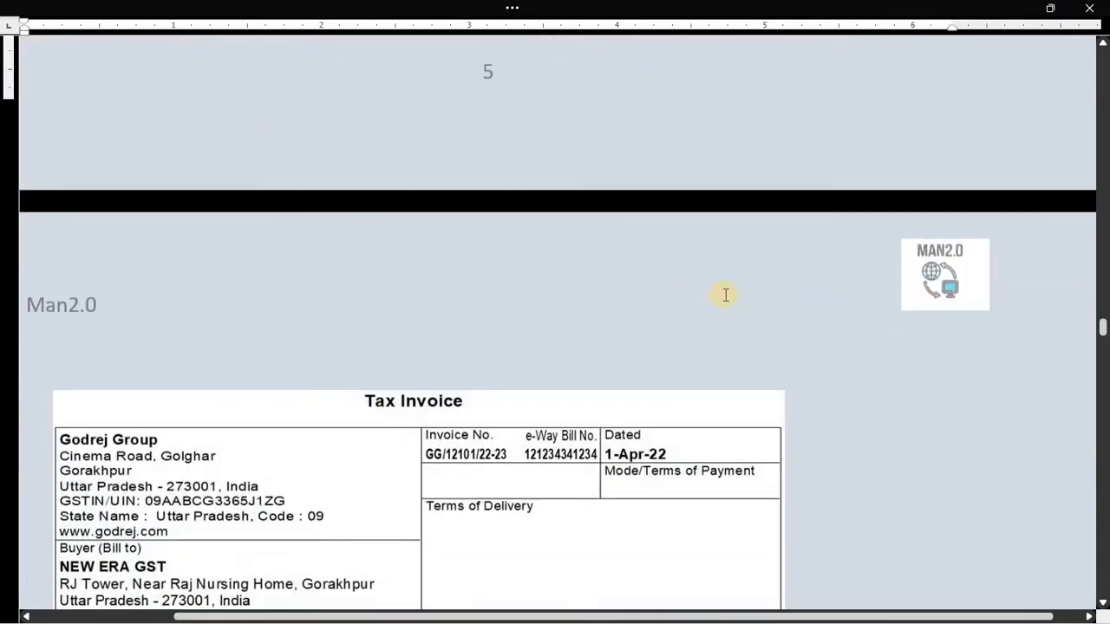
pyautogui.scroll(-3, 724, 295)
pyautogui.scroll(1, 555, 269)
pyautogui.scroll(-1, 243, 262)
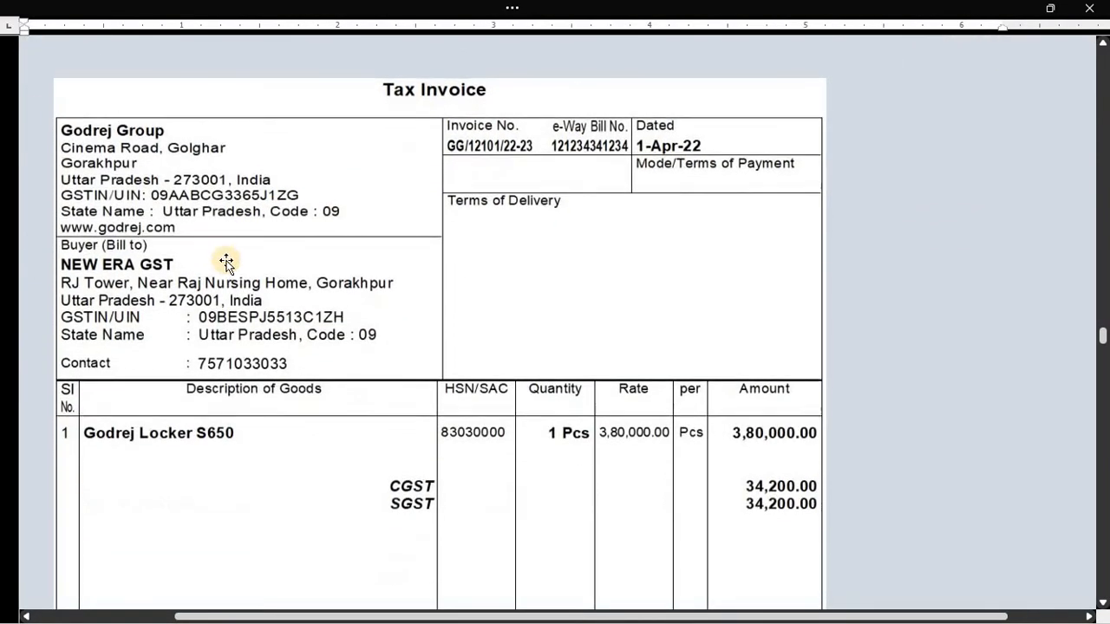
pyautogui.hotkey('alt', 'Tab')
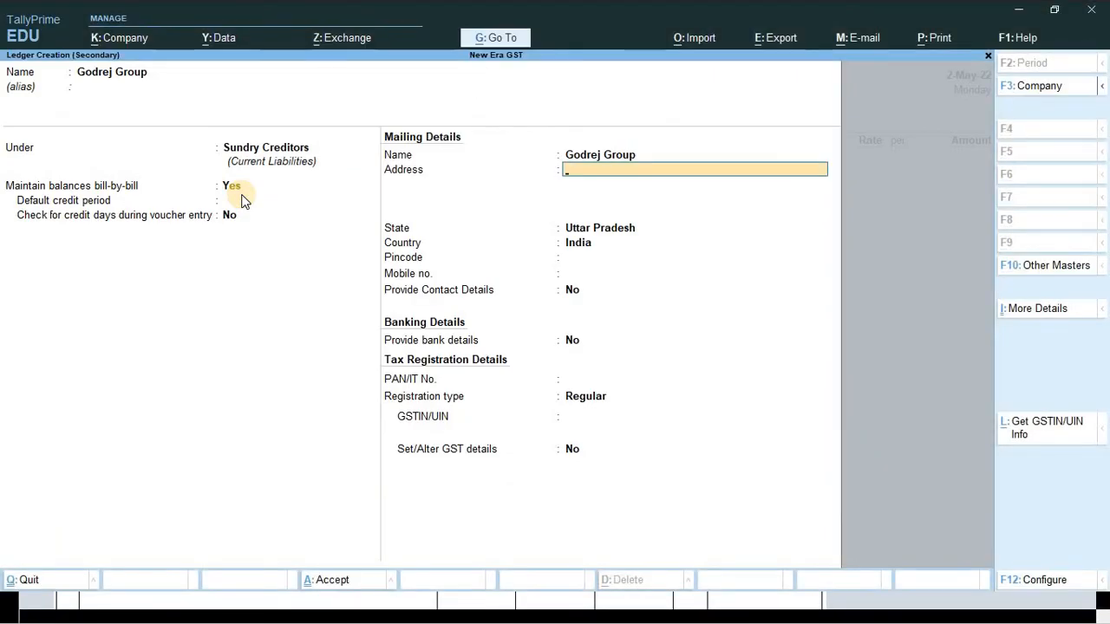
pyautogui.write('Cinema')
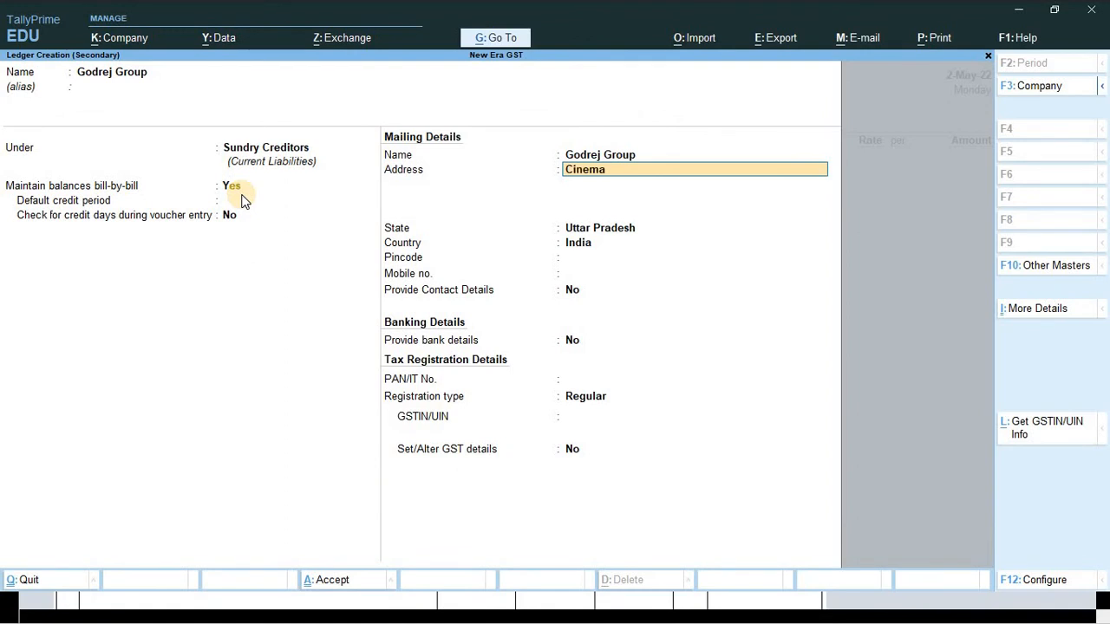
pyautogui.write(' Road Golghar Gorakhpur')
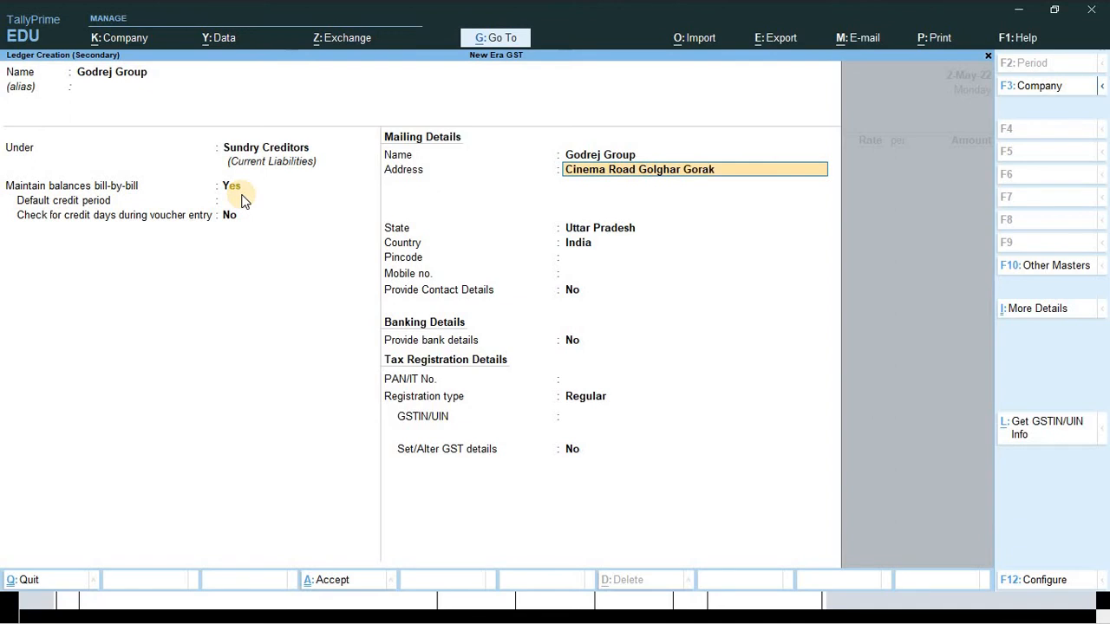
pyautogui.press('Return')
pyautogui.press('Return')
# - Keep Uttar Pradesh as the state and enter the supplier's pincode from the invoice
pyautogui.hotkey('alt', 'Tab')
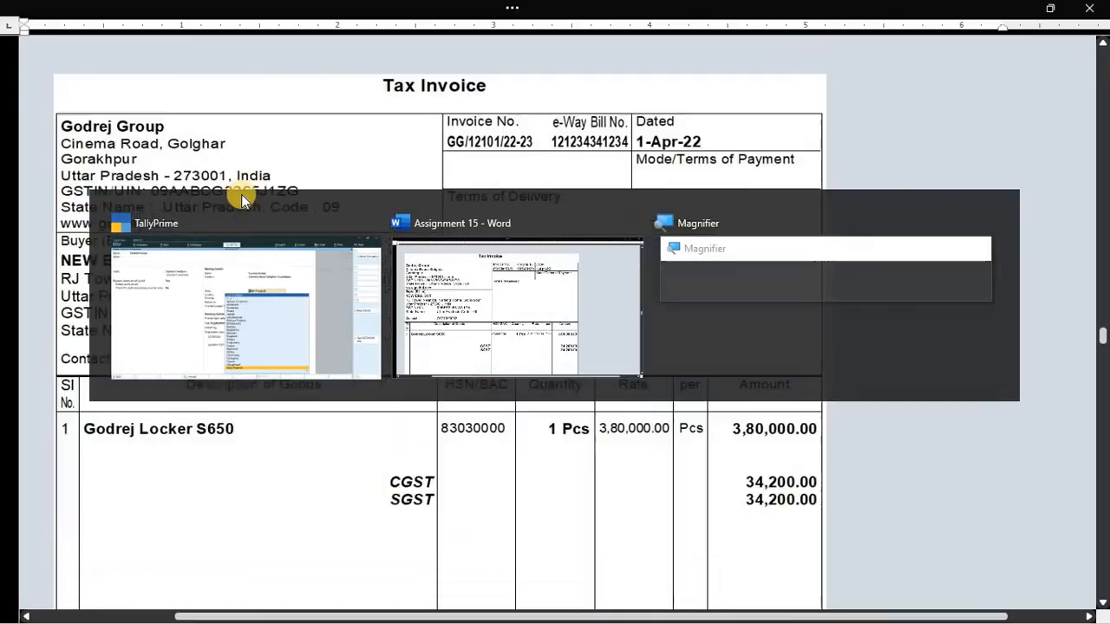
pyautogui.hotkey('alt', 'Tab')
pyautogui.press('Return')
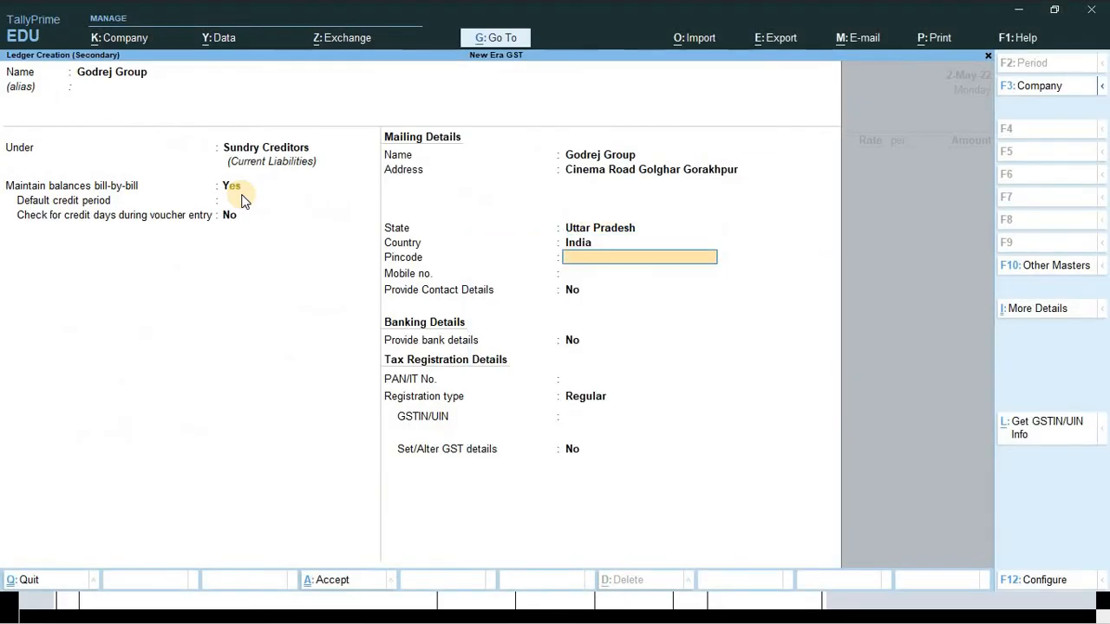
pyautogui.write('273001')
pyautogui.press('Return')
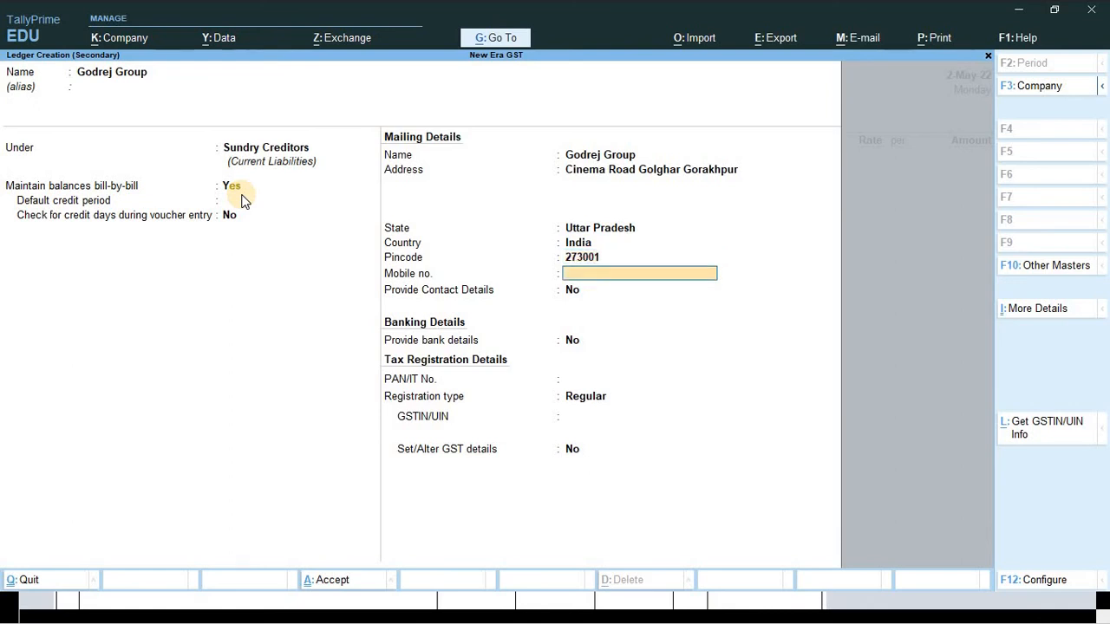
pyautogui.hotkey('alt', 'Tab')
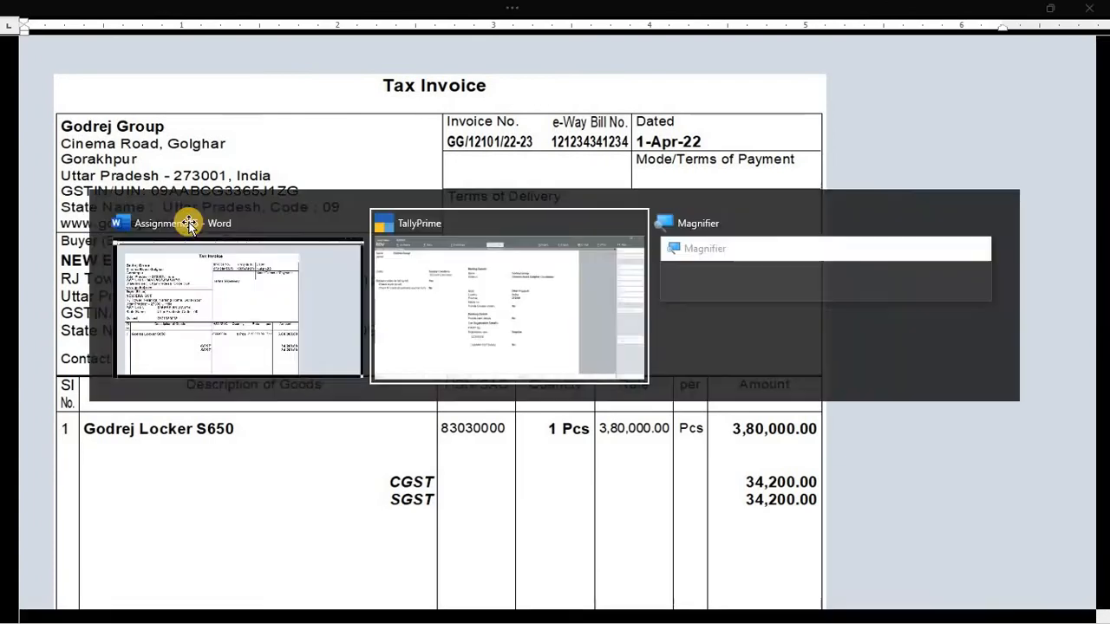
pyautogui.hotkey('alt', 'Tab')
pyautogui.hotkey('alt', 'Tab')
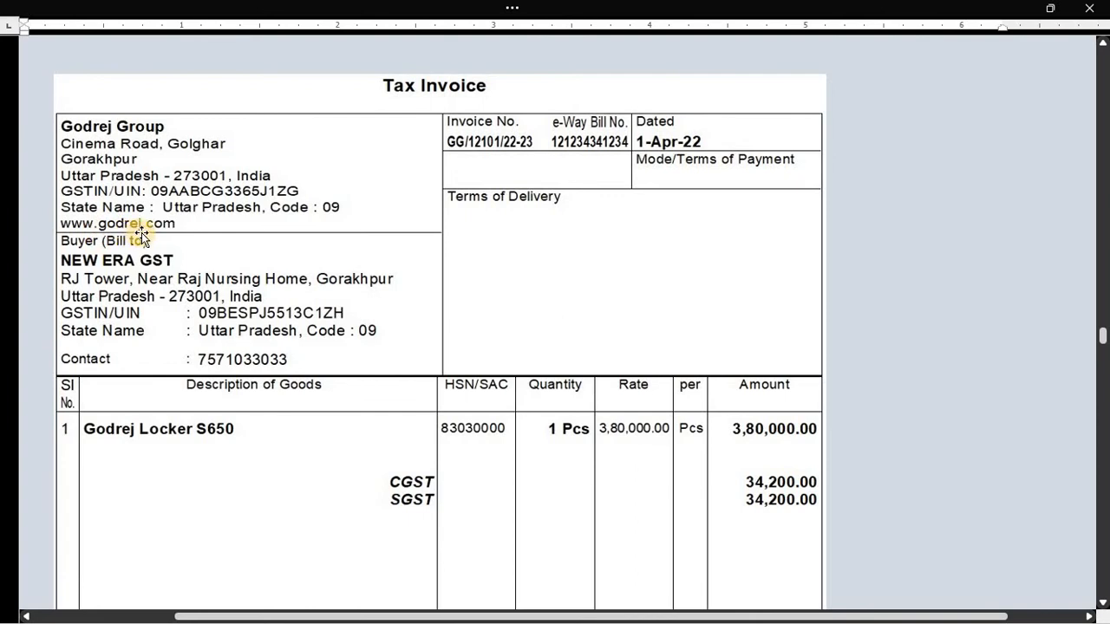
pyautogui.hotkey('alt', 'Tab')
pyautogui.press('Return')
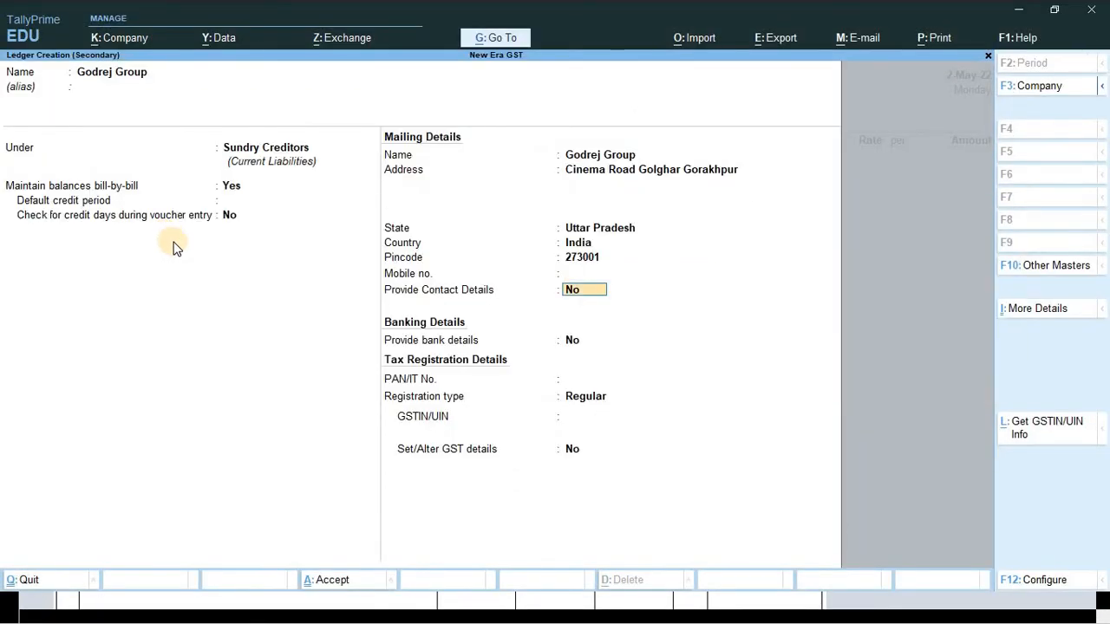
pyautogui.write('y')
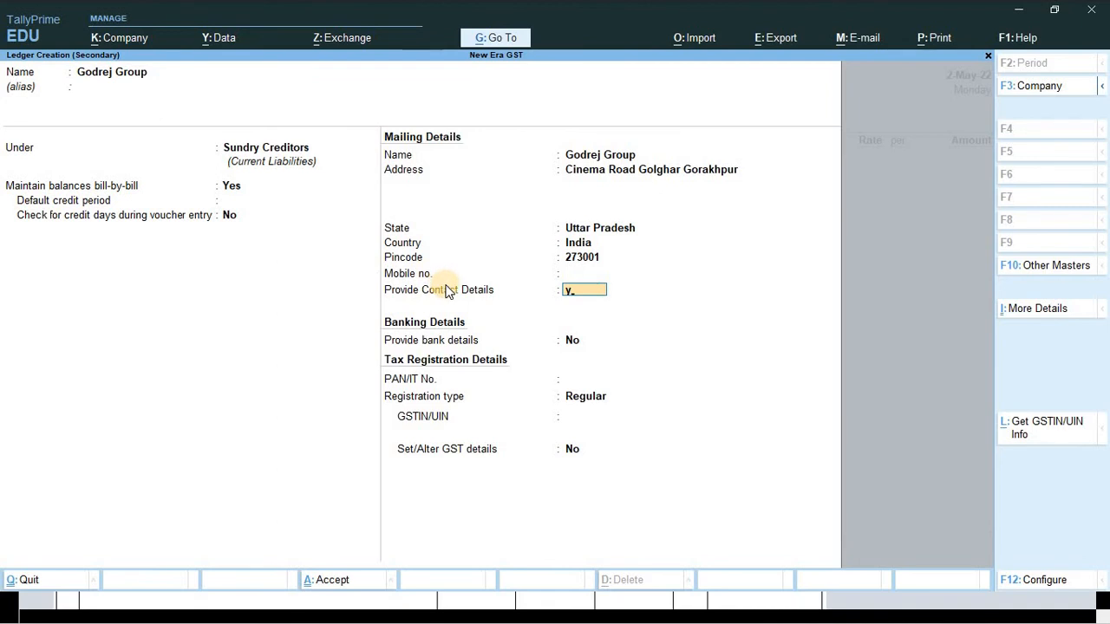
pyautogui.press('Return')
pyautogui.press('Return')
pyautogui.press('Return')
pyautogui.press('Return')
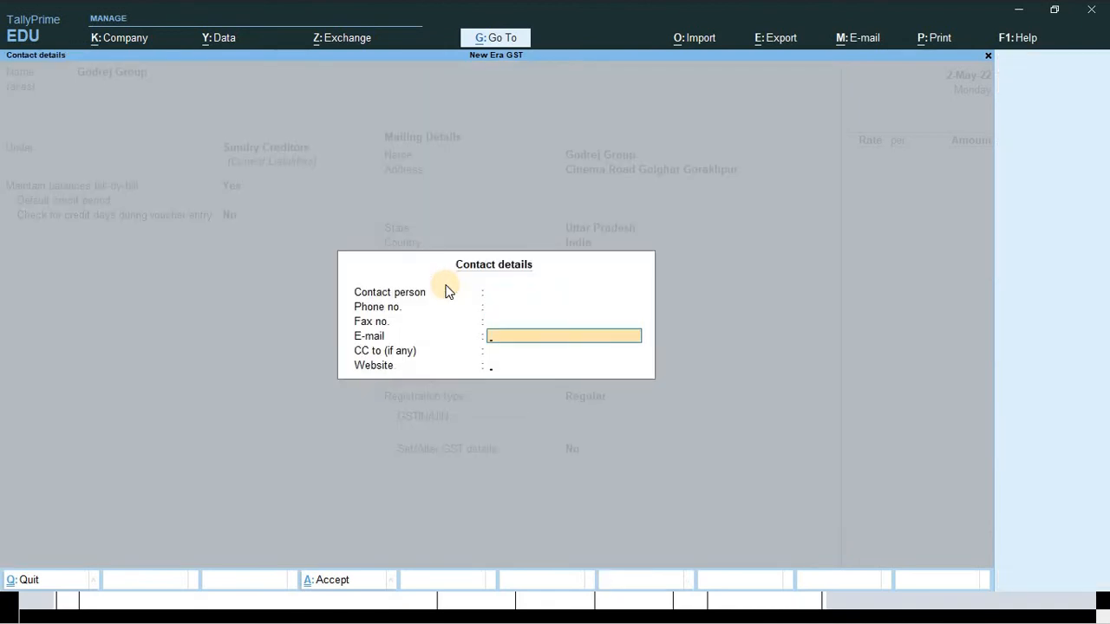
pyautogui.press('Return')
pyautogui.press('Return')
pyautogui.write('www')
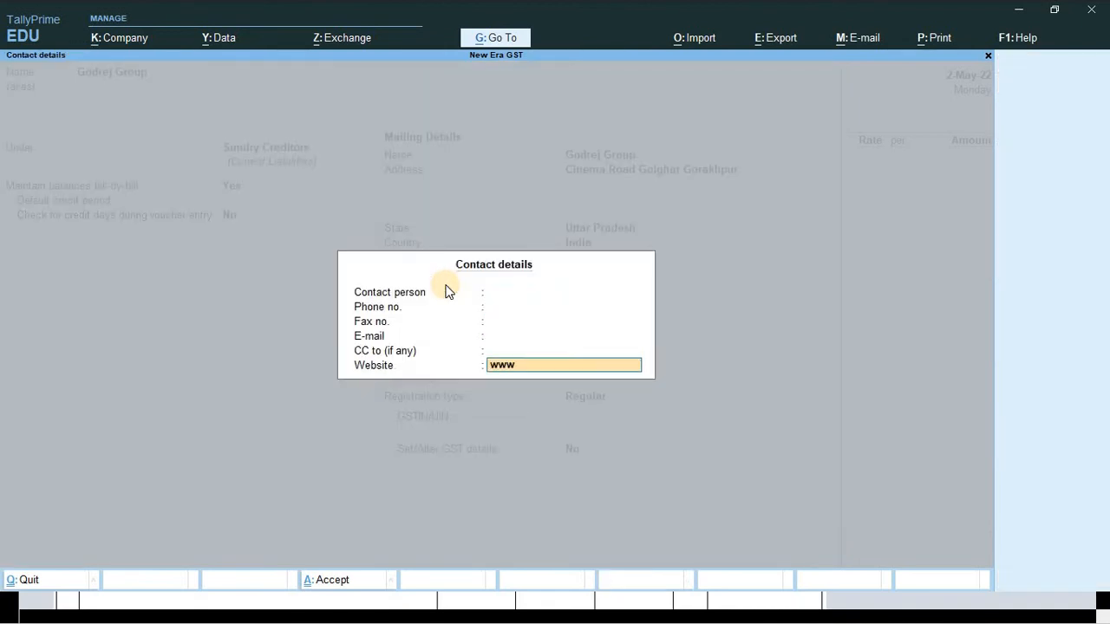
pyautogui.write('.godrej.com')
pyautogui.press('Return')
pyautogui.press('Return')
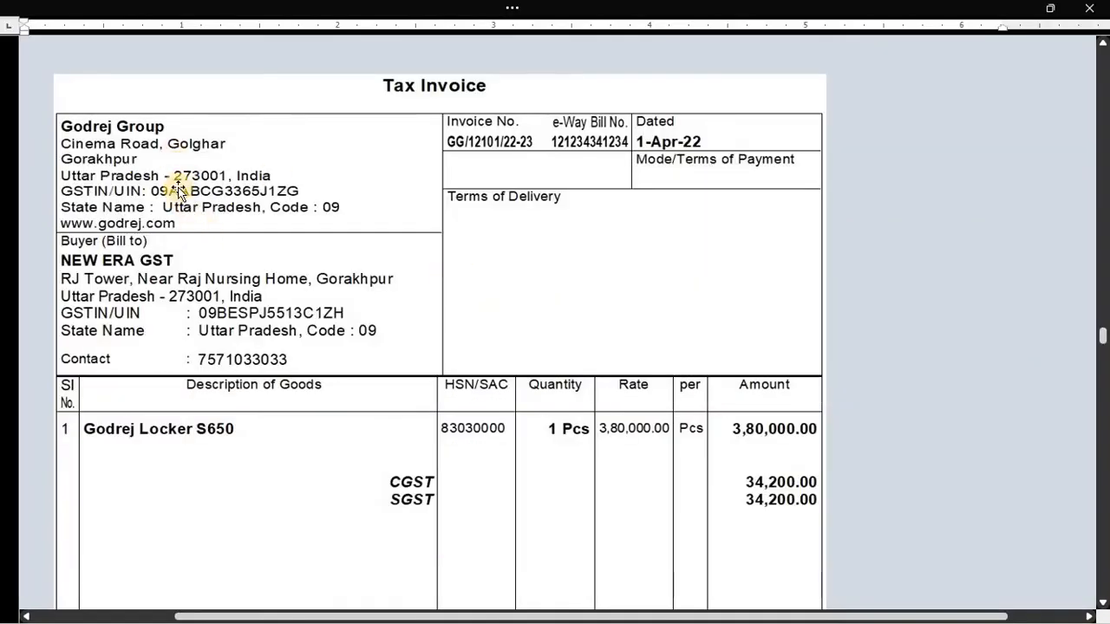
pyautogui.hotkey('alt', 'Tab')
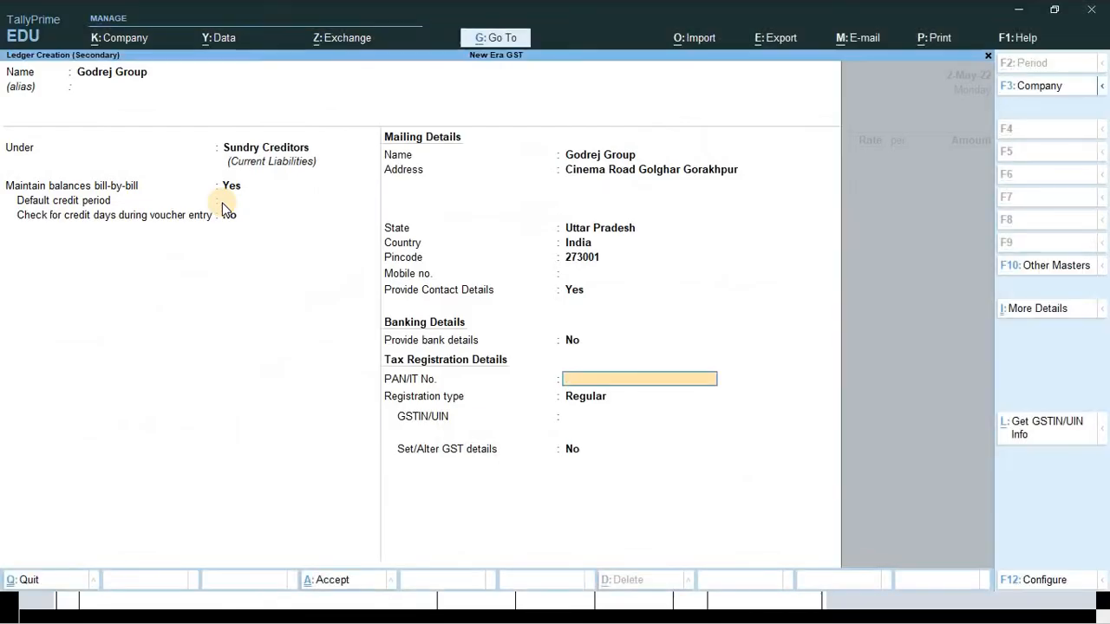
# - Enter the supplier's PAN from the invoice and keep the registration type as Regular
pyautogui.hotkey('alt', 'Tab')
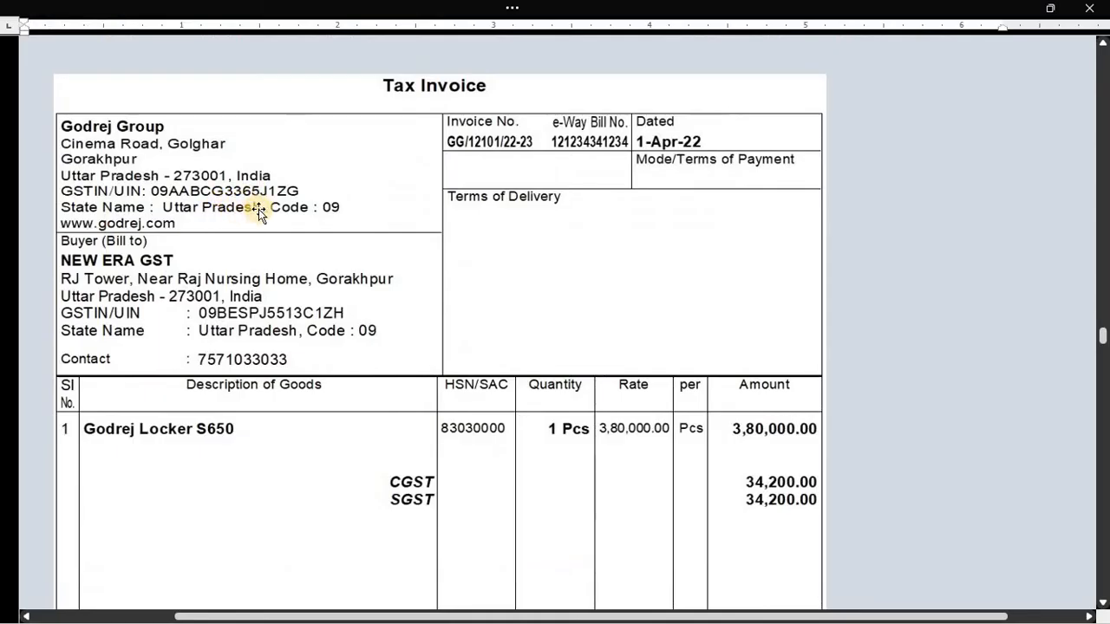
pyautogui.hotkey('alt', 'Tab')
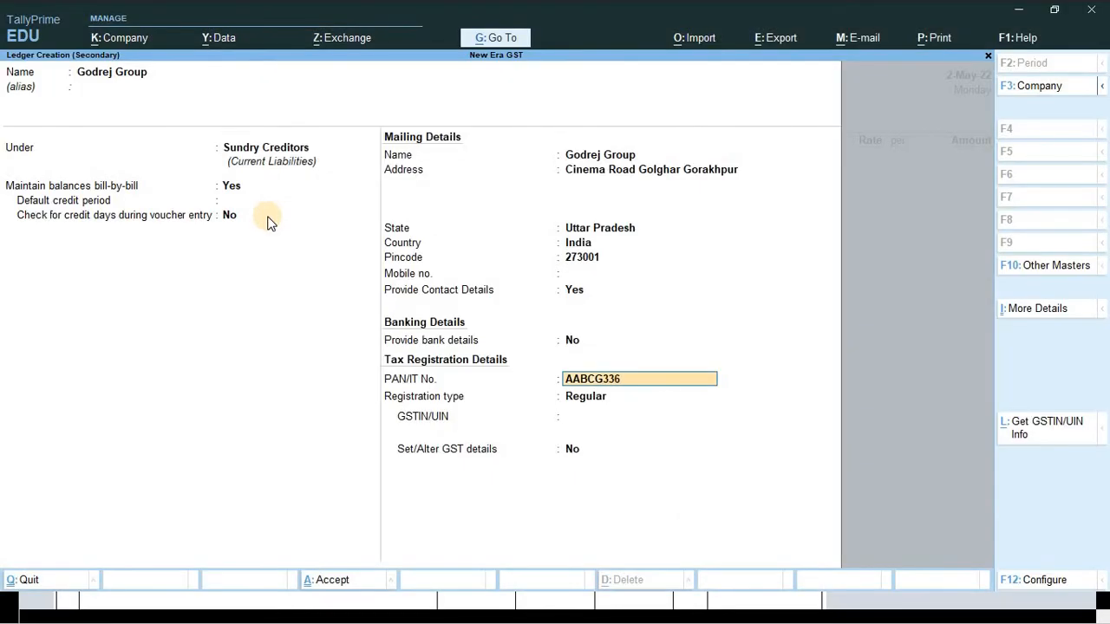
pyautogui.press('Return')
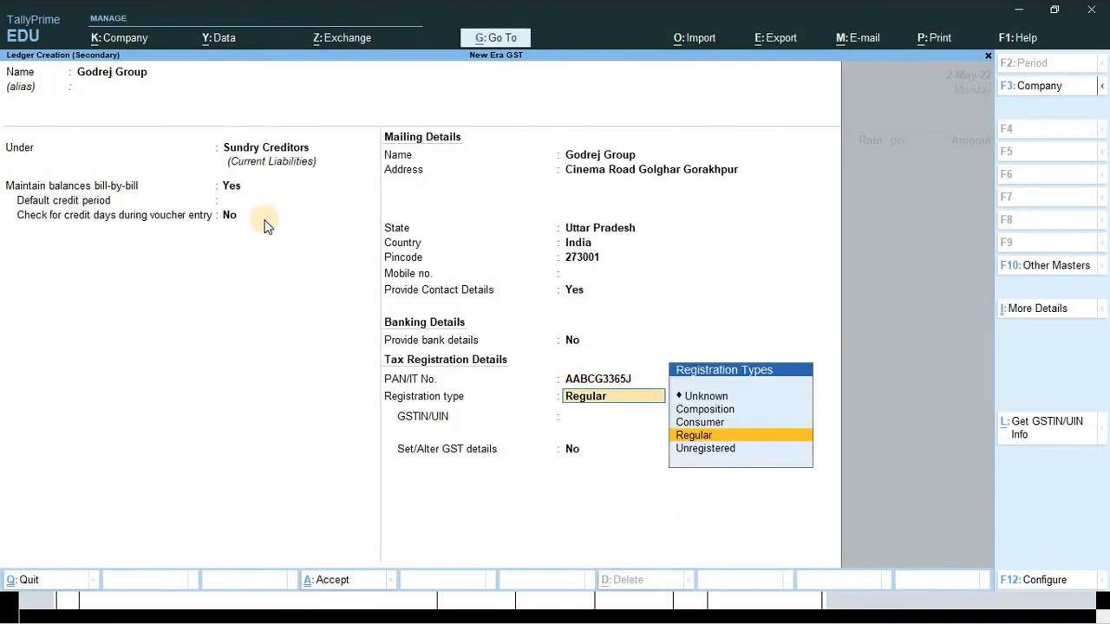
pyautogui.press('BackSpace')
pyautogui.hotkey('ctrl', 'c')
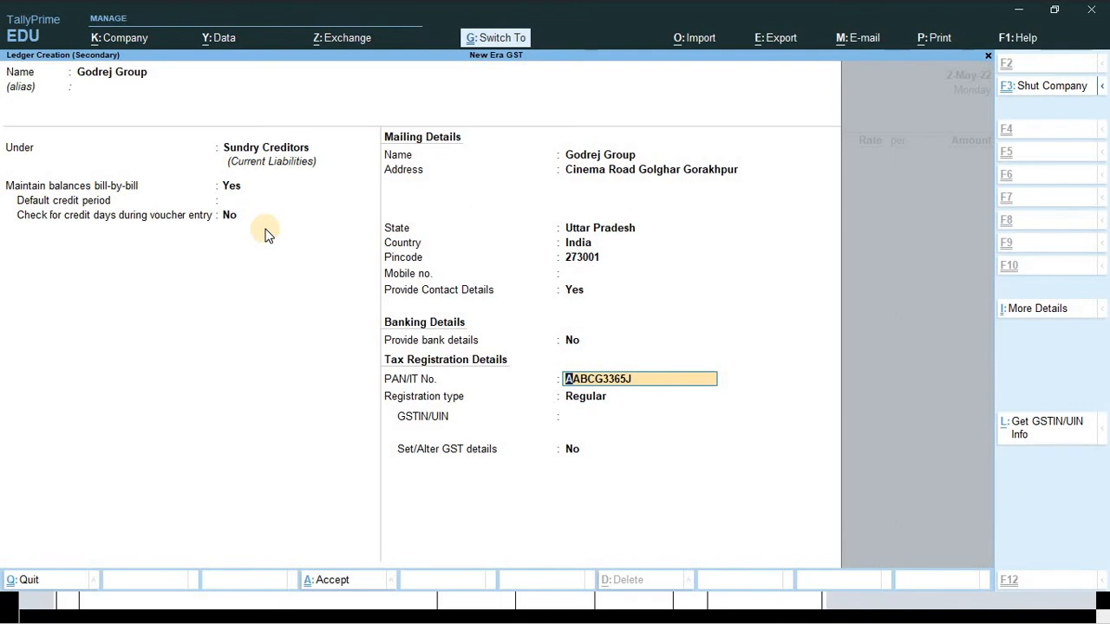
pyautogui.press('Return')
pyautogui.write('0')
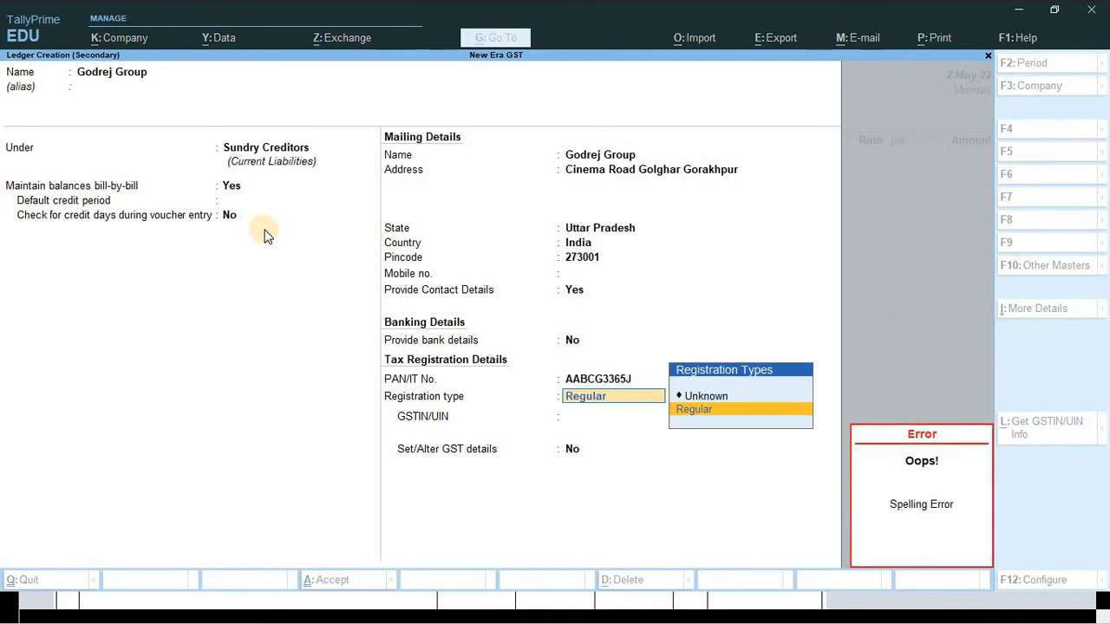
pyautogui.press('Return')
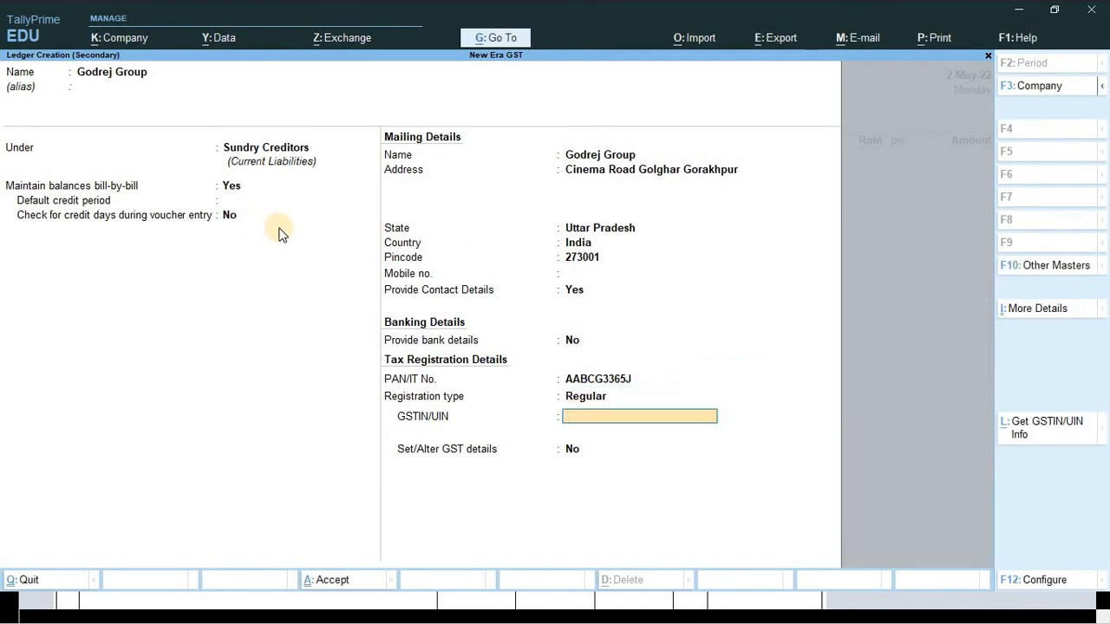
# - Build the GSTIN from state code 09 plus the PAN, then save the ledger and accept the party details
pyautogui.write('09')
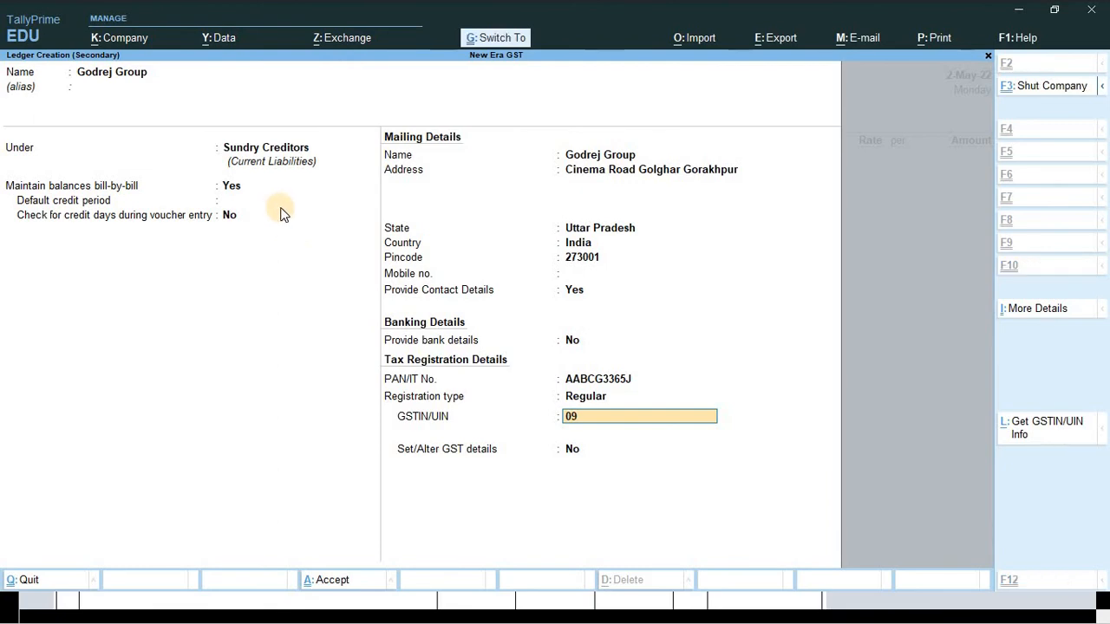
pyautogui.hotkey('ctrl', 'v')
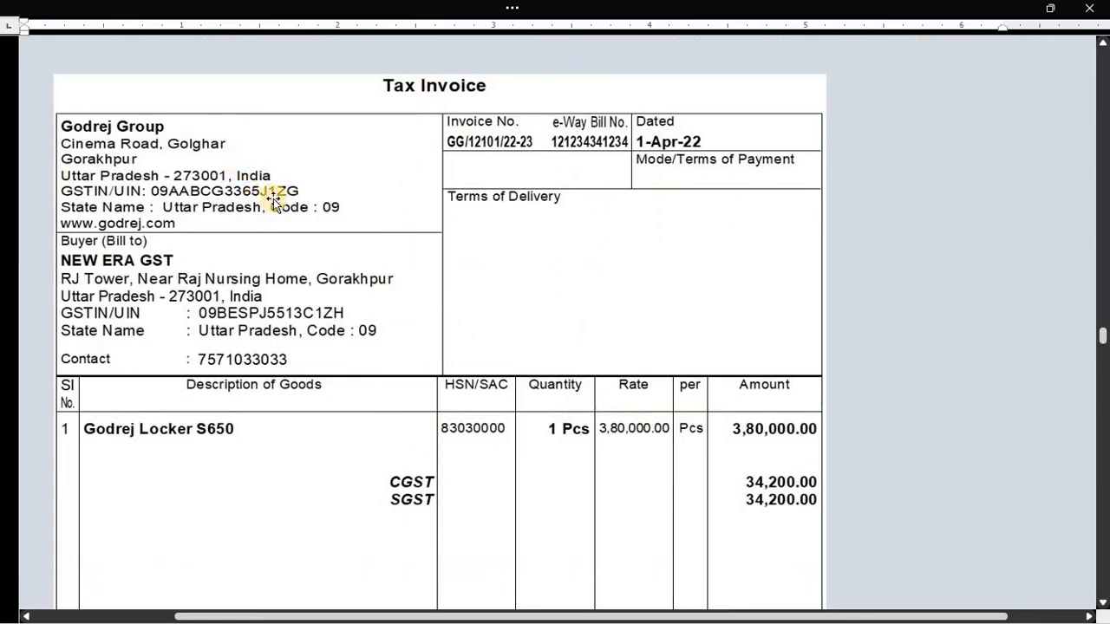
pyautogui.hotkey('alt', 'Tab')
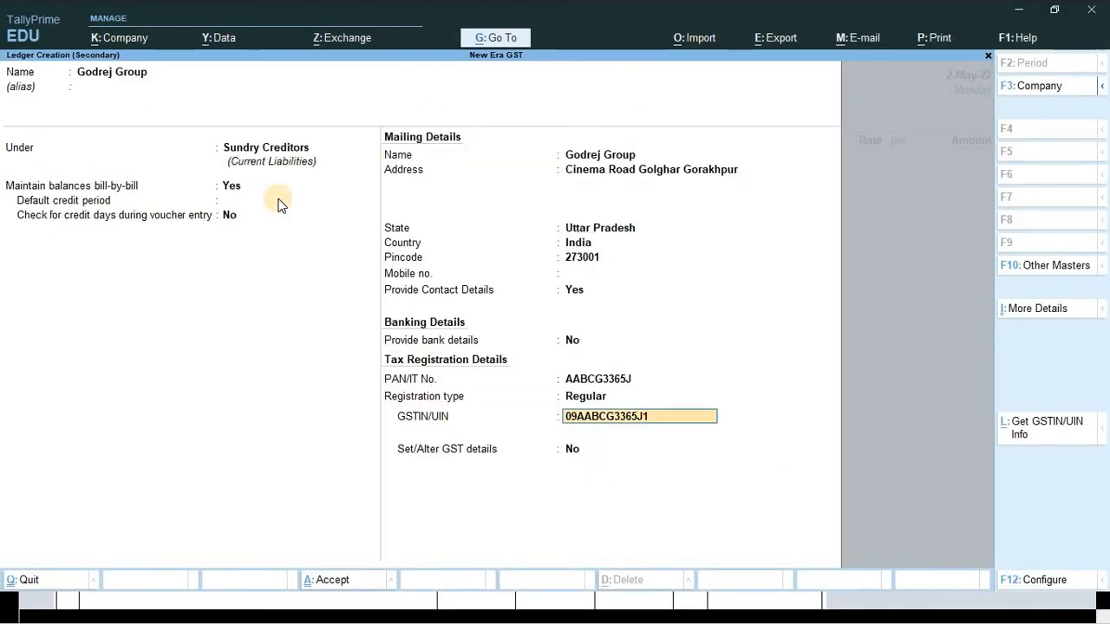
pyautogui.write('1ZG')
pyautogui.press('Return')
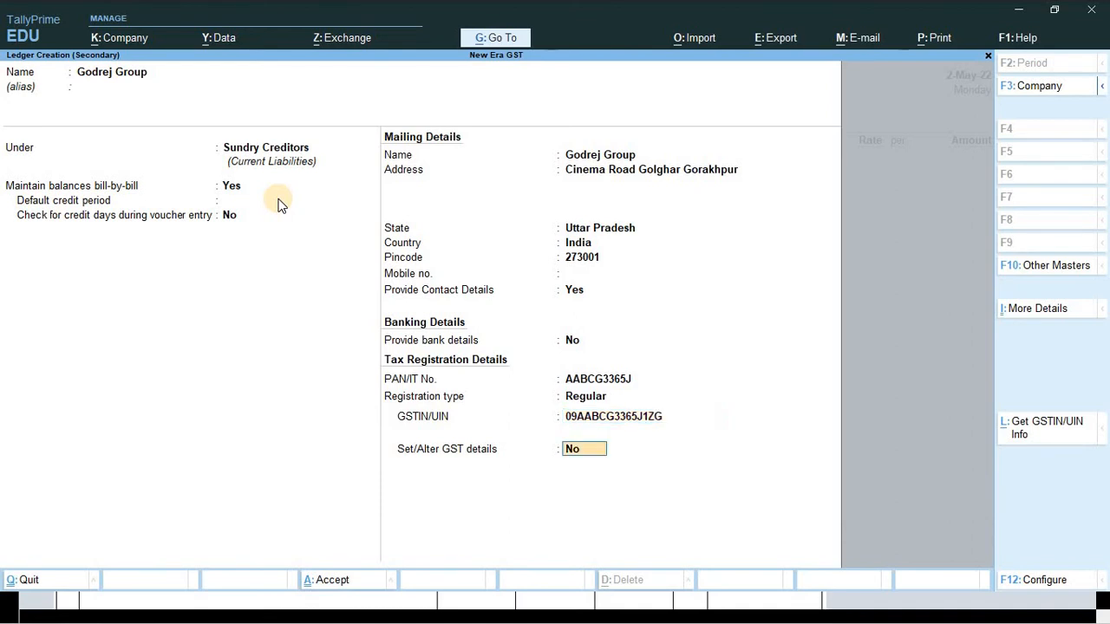
pyautogui.press('Return')
pyautogui.press('Return')
pyautogui.press('Return')
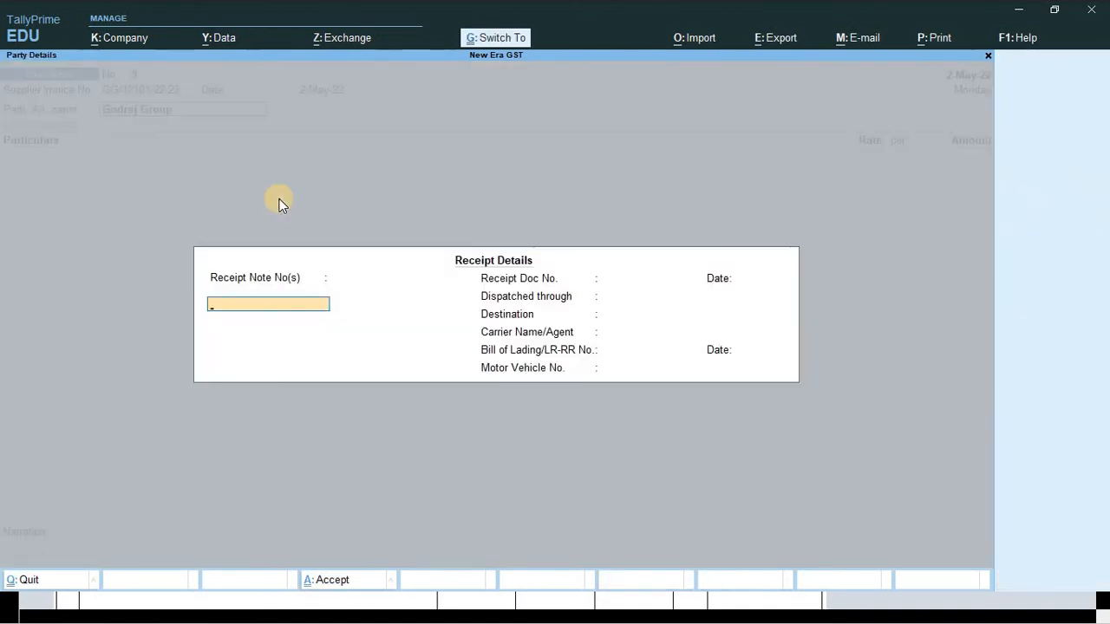
pyautogui.hotkey('ctrl', 'a')
pyautogui.hotkey('ctrl', 'a')
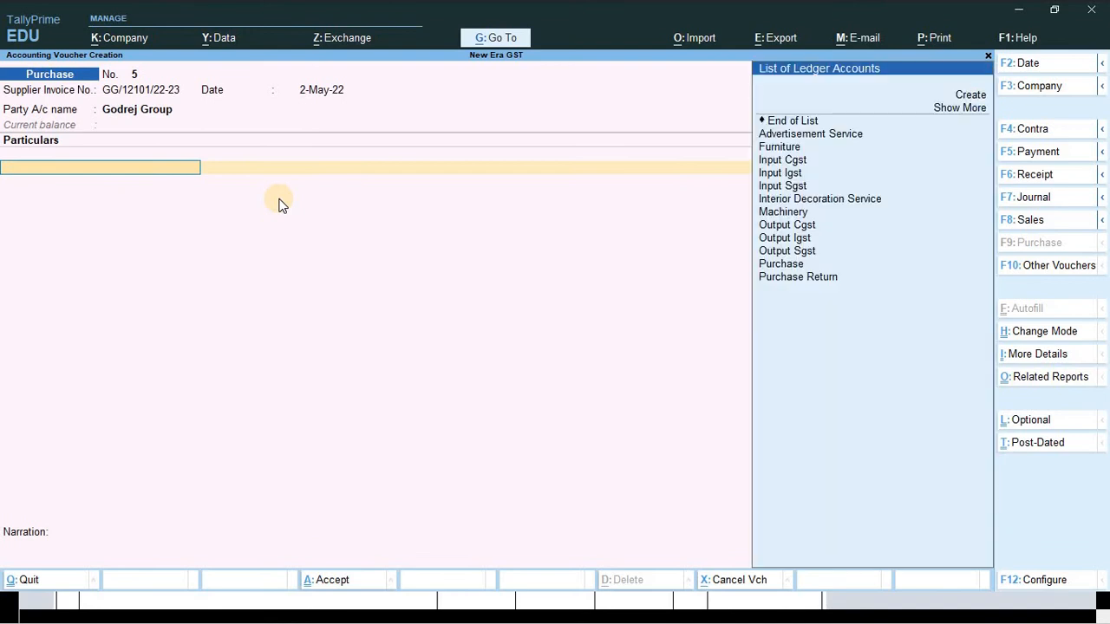
# - Create a new ledger named Godrej Locker S650 and start typing 'Indi' for its group
pyautogui.hotkey('alt', 'c')
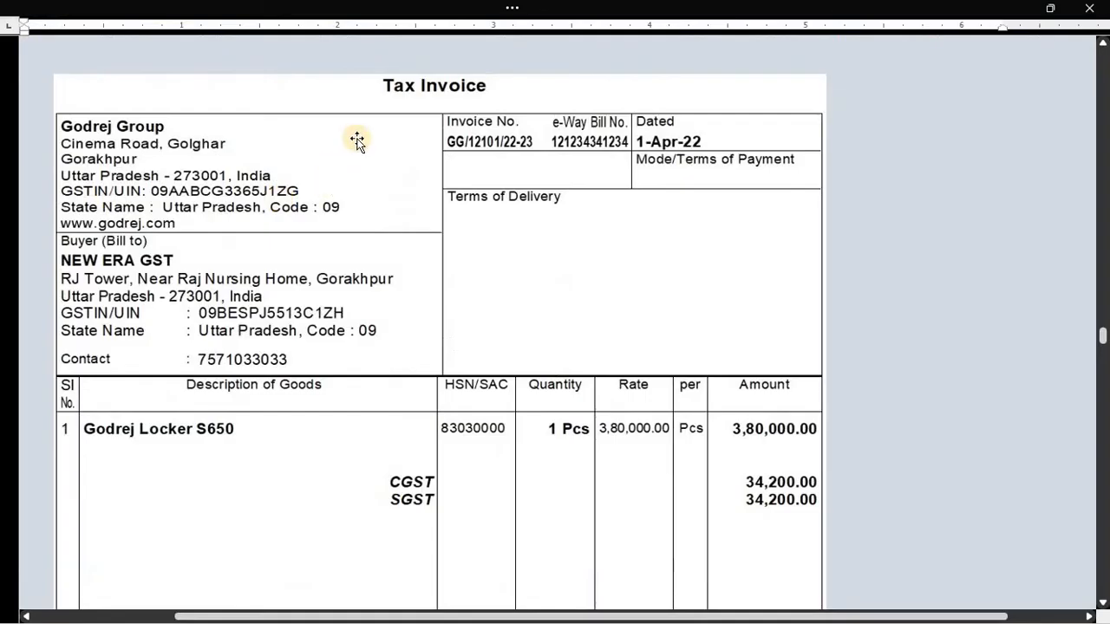
pyautogui.scroll(7, 371, 172)
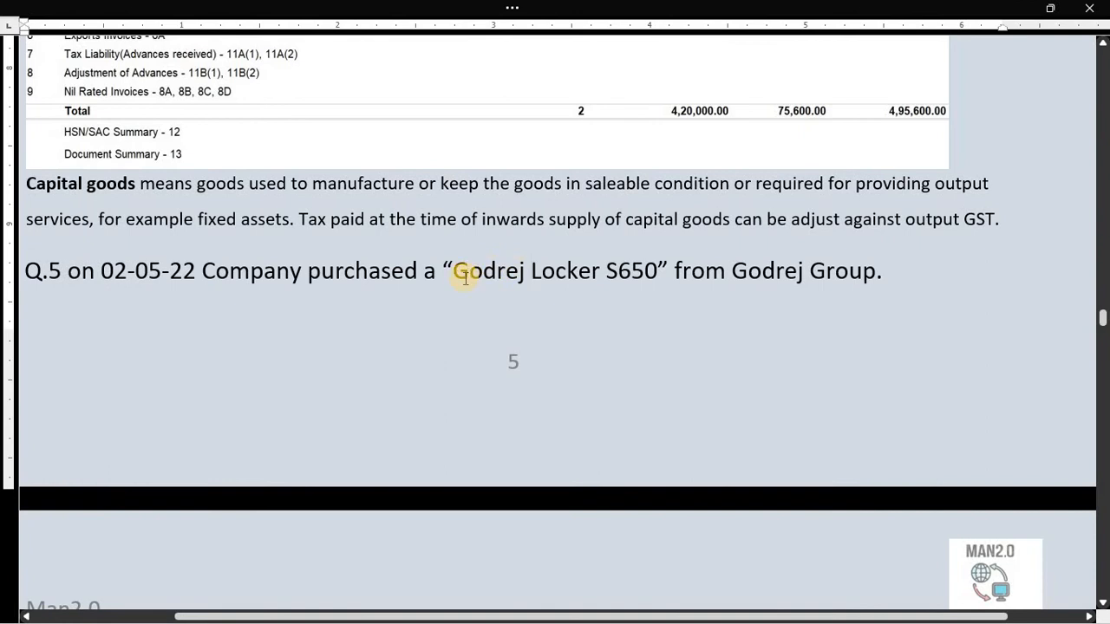
pyautogui.hotkey('alt', 'Tab')
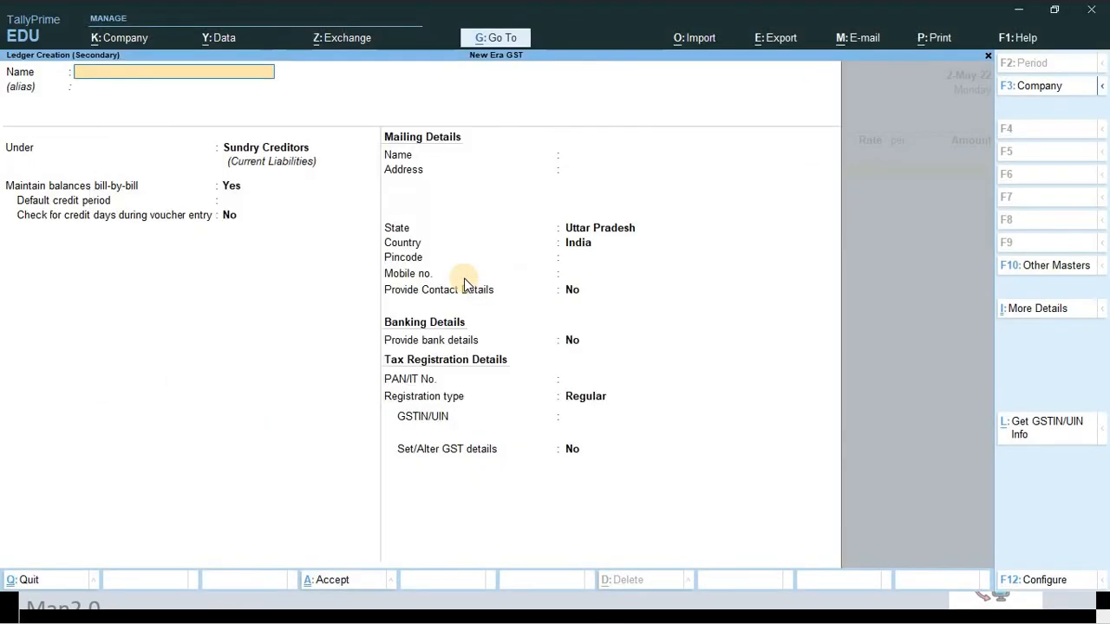
pyautogui.write('Godrej Lick')
pyautogui.press('BackSpace')
pyautogui.press('BackSpace')
pyautogui.press('BackSpace')
pyautogui.write('ok')
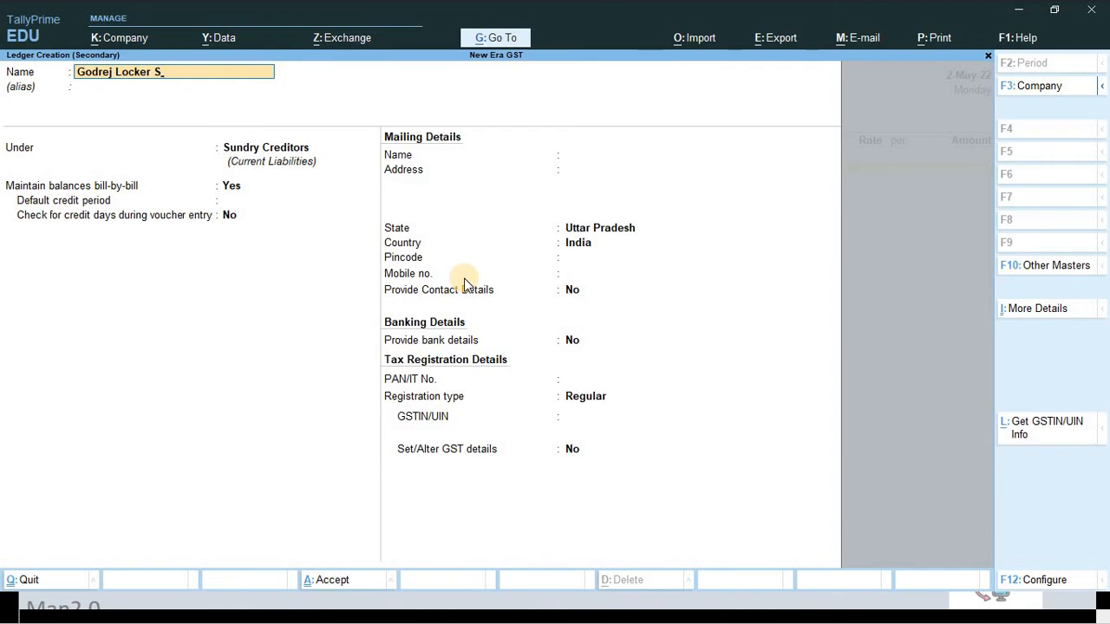
pyautogui.write('ker S650')
pyautogui.hotkey('alt', 'Tab')
pyautogui.hotkey('alt', 'Tab')
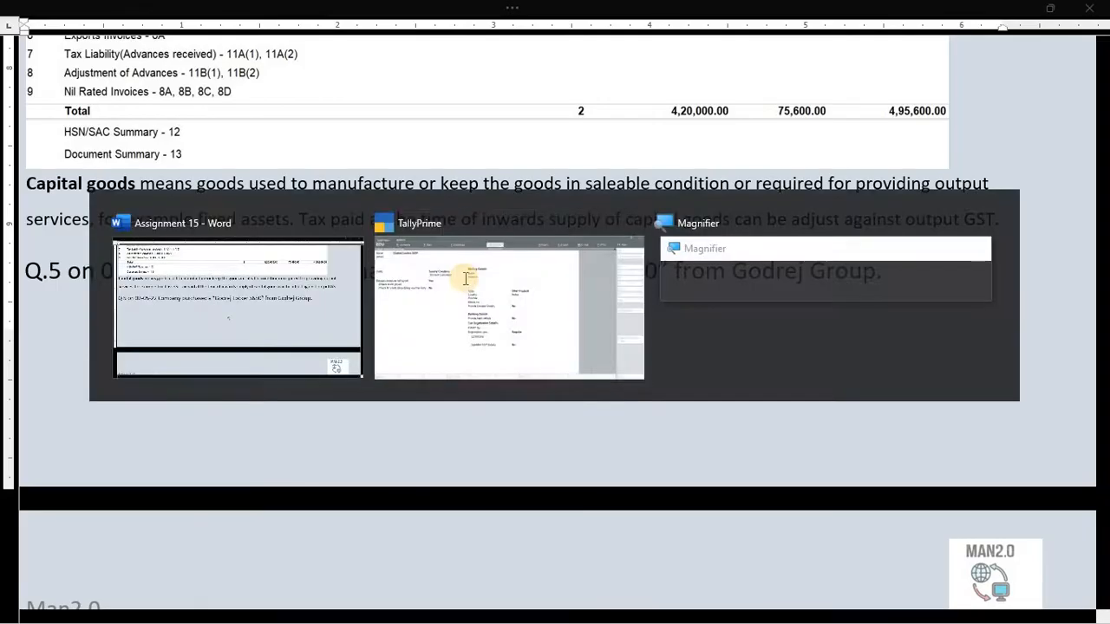
pyautogui.press('Return')
pyautogui.write('Indi')
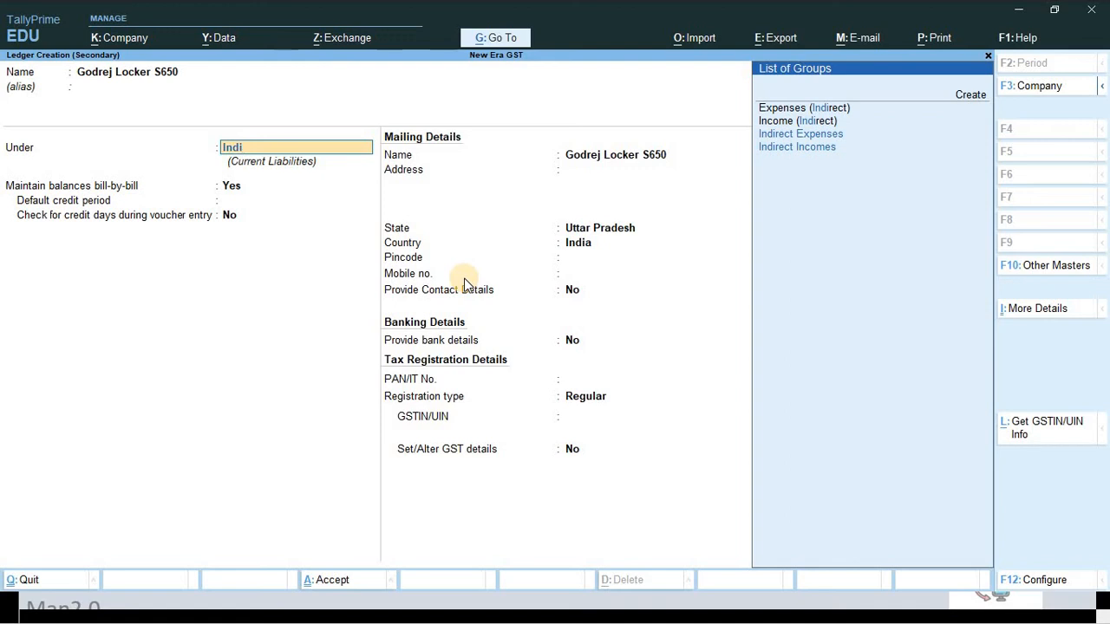
# - Place the Godrej Locker S650 ledger under Fixed Assets and set Set/Alter GST Details to Yes
pyautogui.press('BackSpace')
pyautogui.press('BackSpace')
pyautogui.press('BackSpace')
pyautogui.press('BackSpace')
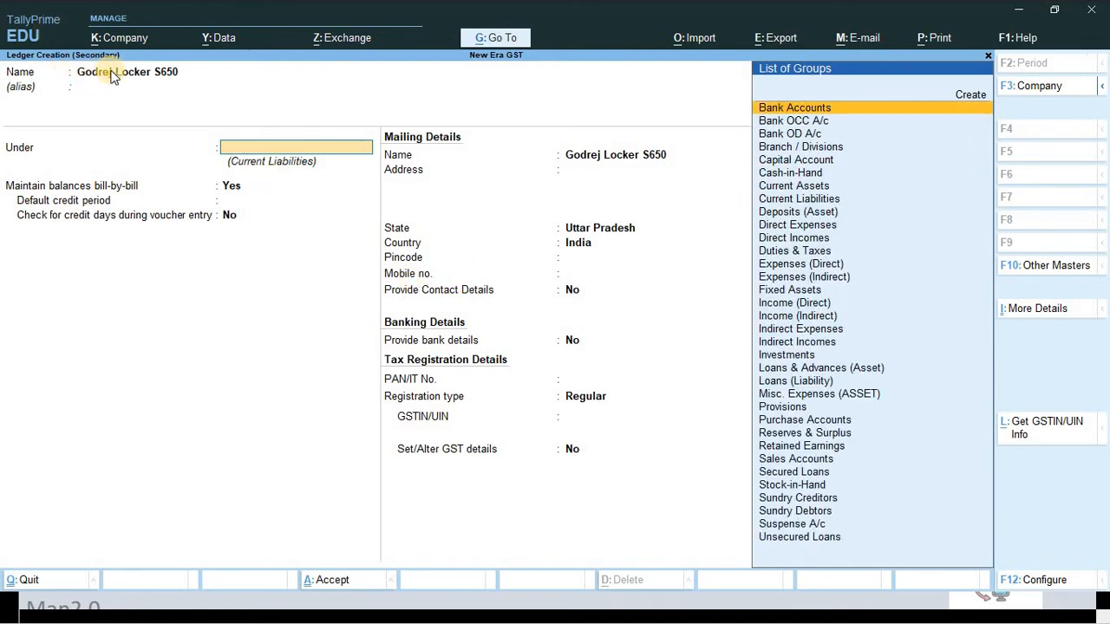
pyautogui.write('F')
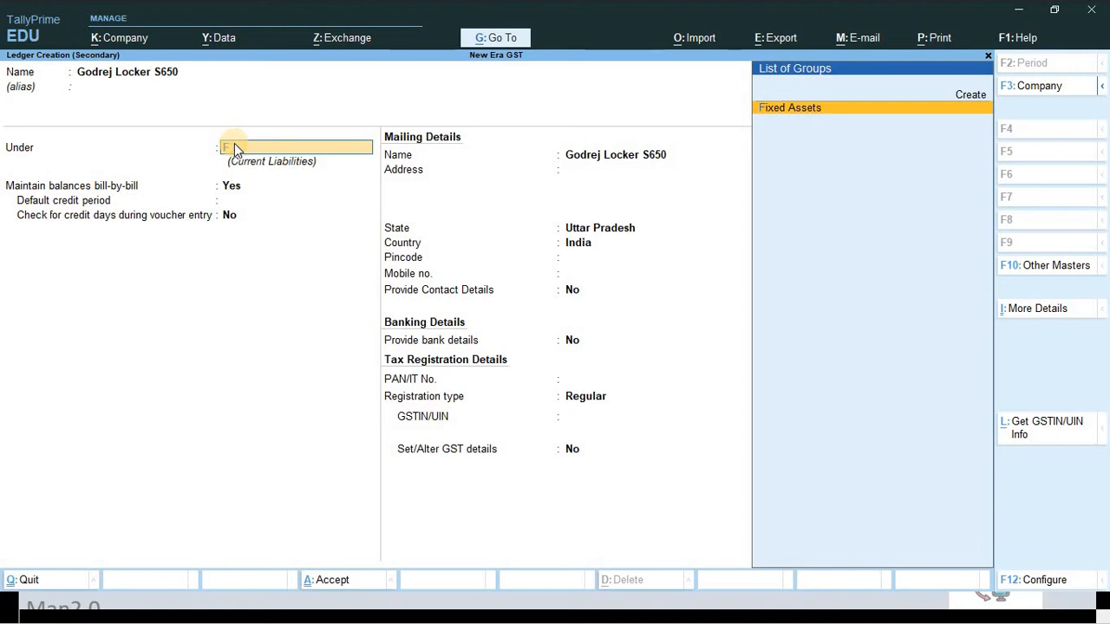
pyautogui.press('Return')
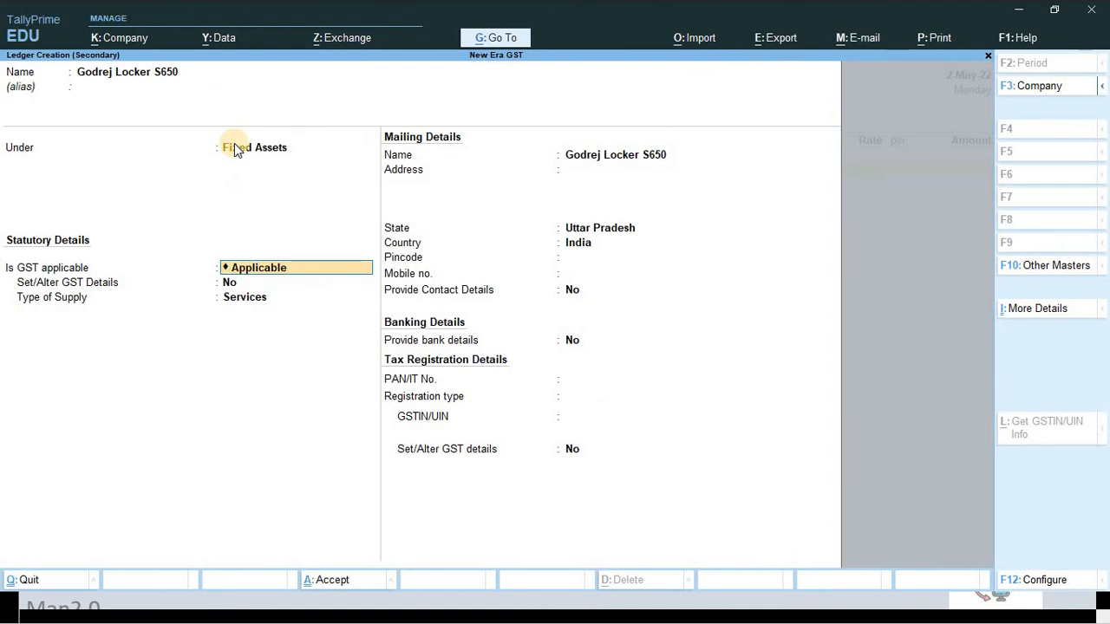
pyautogui.press('Return')
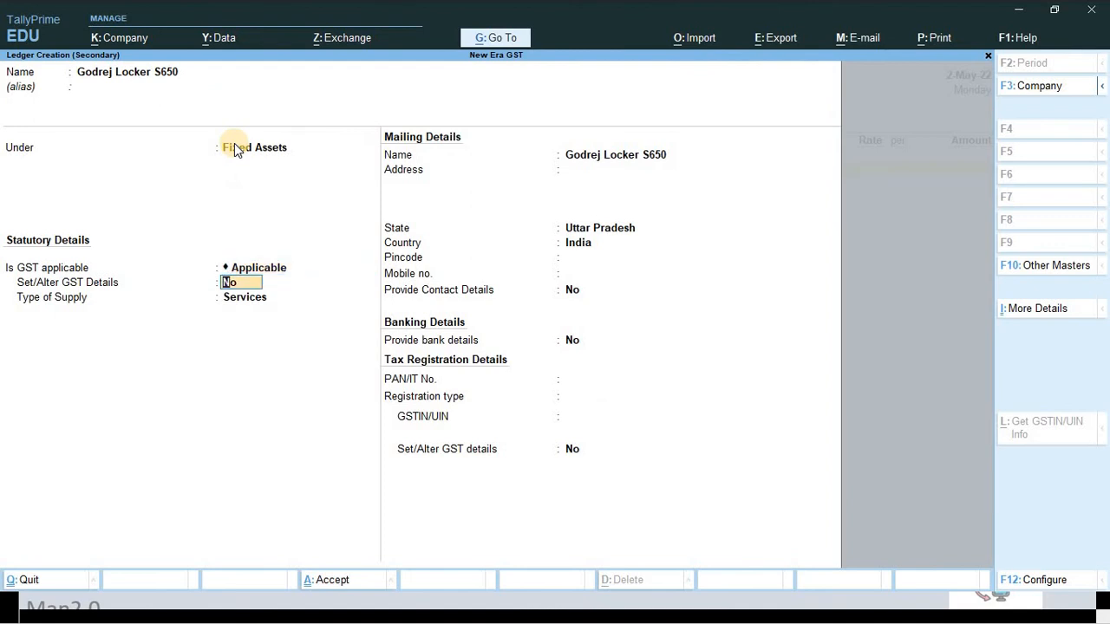
pyautogui.write('y')
pyautogui.press('Return')
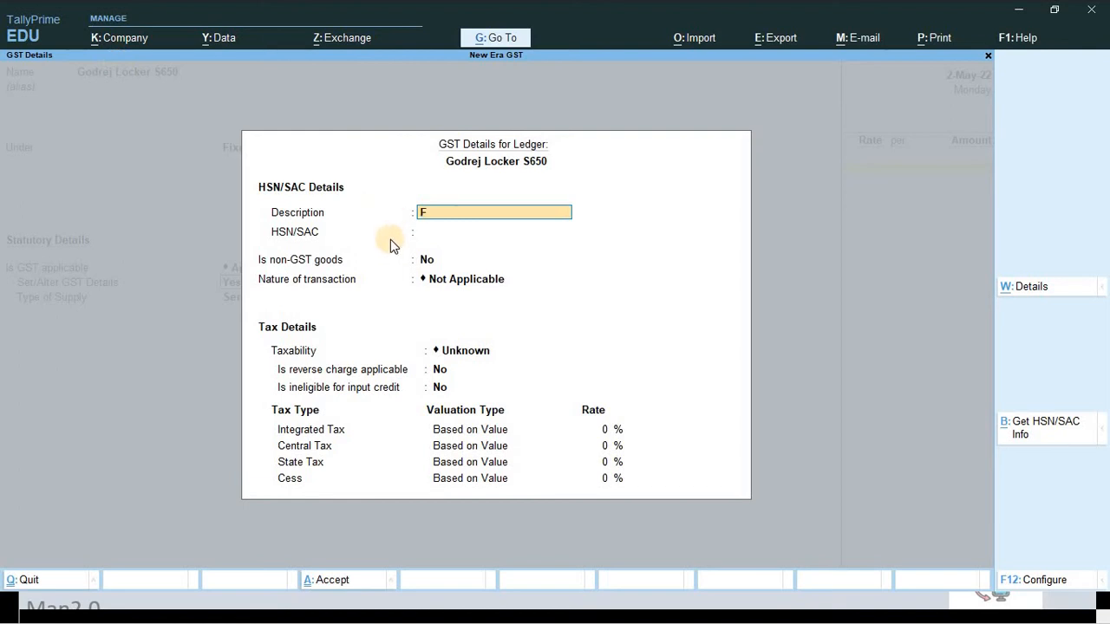
# - Enter description GL and HSN/SAC 83030000, checking the code on the invoice
pyautogui.write('GL')
pyautogui.press('Return')
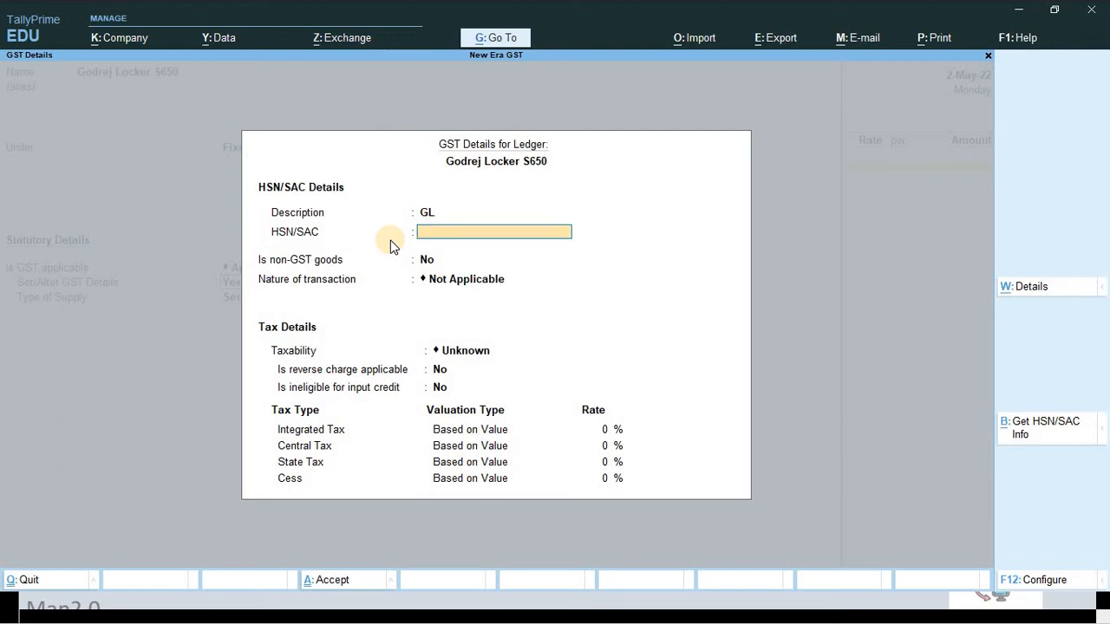
pyautogui.hotkey('alt', 'Tab')
pyautogui.scroll(-5, 570, 272)
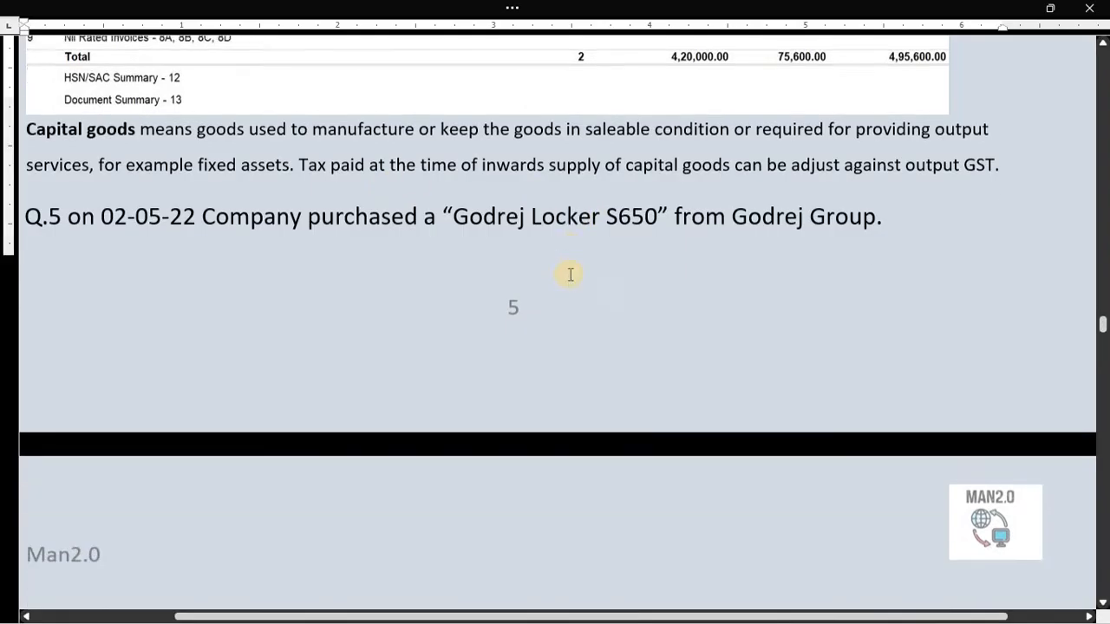
pyautogui.scroll(-5, 568, 275)
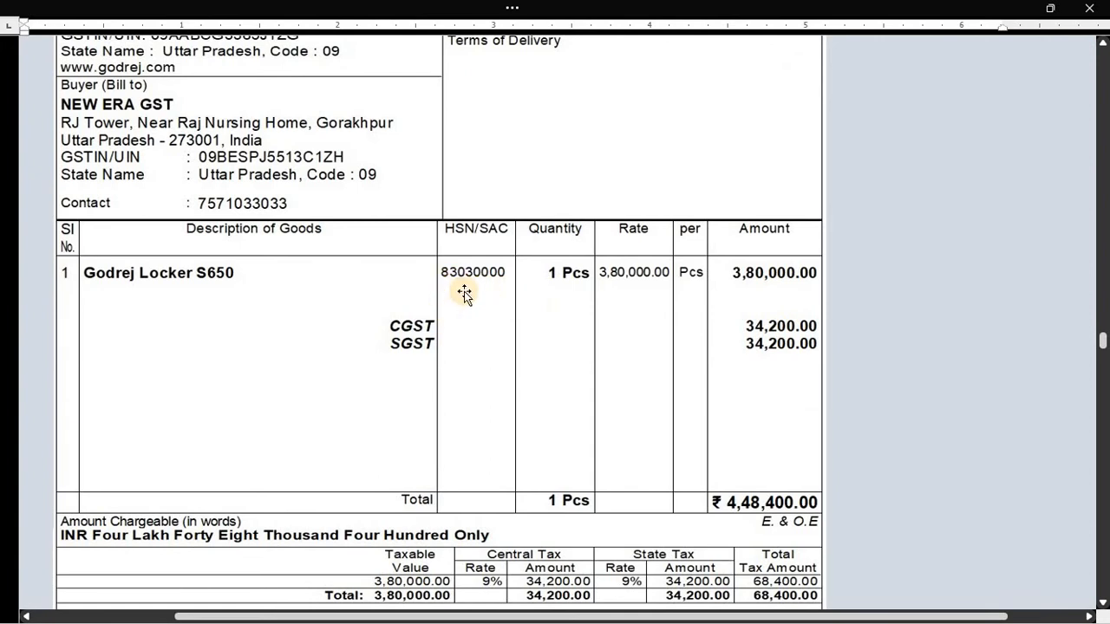
pyautogui.hotkey('alt', 'Tab')
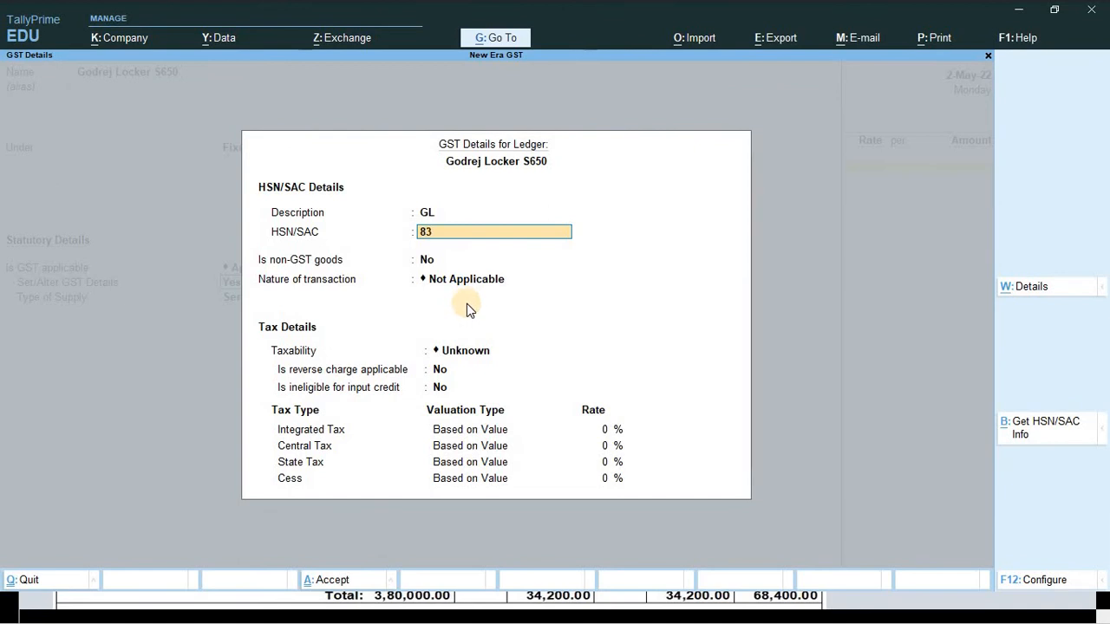
pyautogui.write('030000')
pyautogui.press('Return')
pyautogui.press('Return')
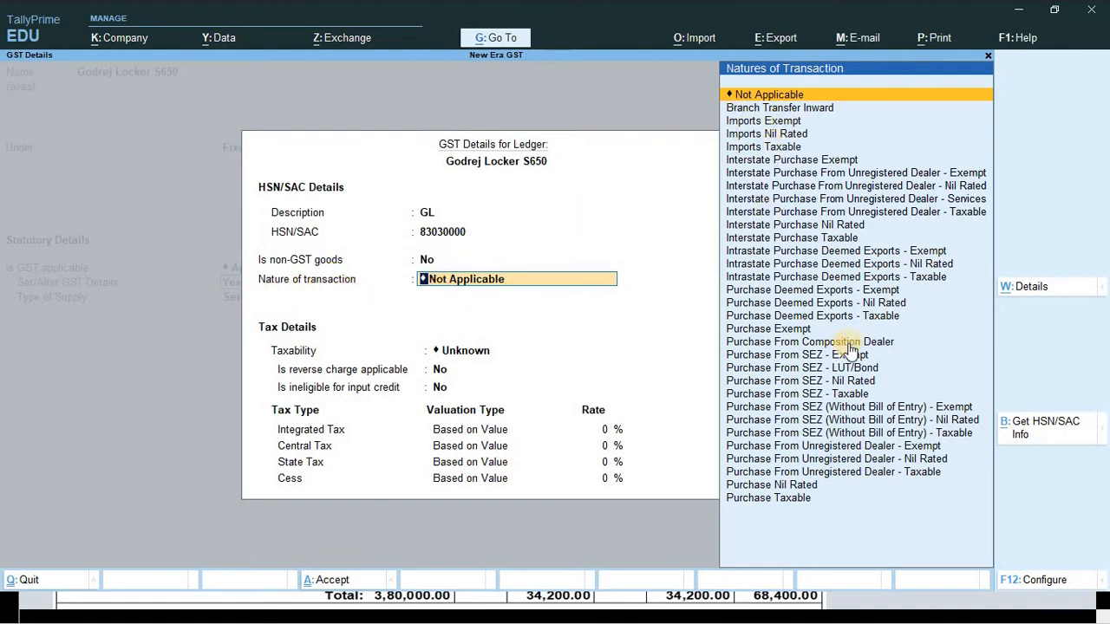
# - Keep the nature of transaction as Not Applicable and set taxability to Taxable
pyautogui.press('Down')
pyautogui.press('Down')
pyautogui.press('Down')
pyautogui.press('Down')
pyautogui.press('Down')
pyautogui.press('Down')
pyautogui.press('Down')
pyautogui.press('Down')
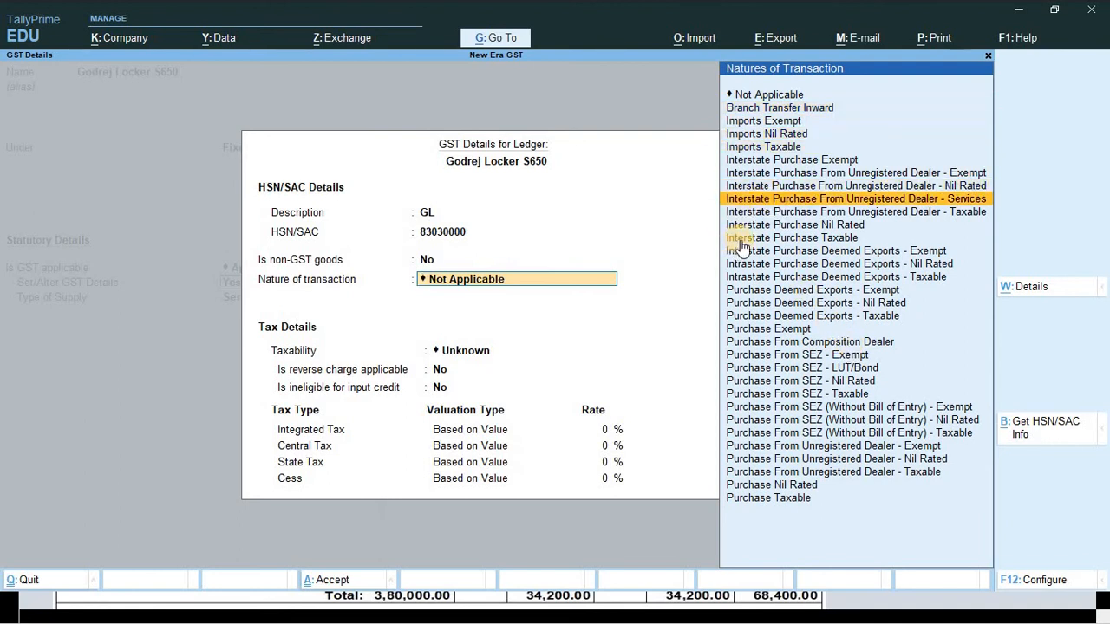
pyautogui.click(791, 175)
pyautogui.press('Up')
pyautogui.press('Down')
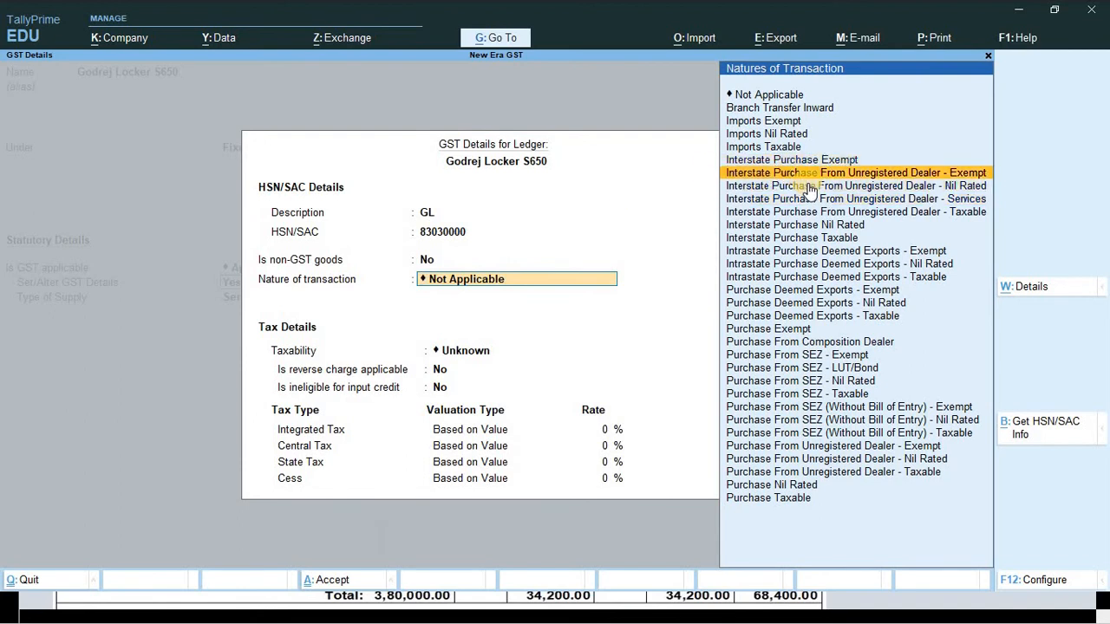
pyautogui.press('Down')
pyautogui.press('Down')
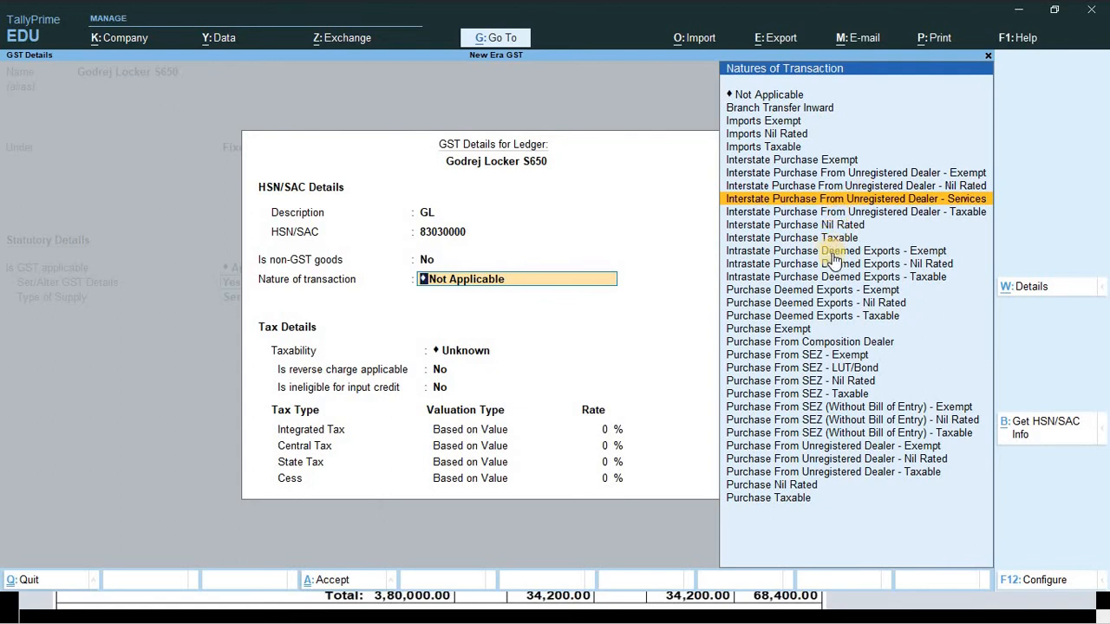
pyautogui.press('Down')
pyautogui.press('Down')
pyautogui.press('Down')
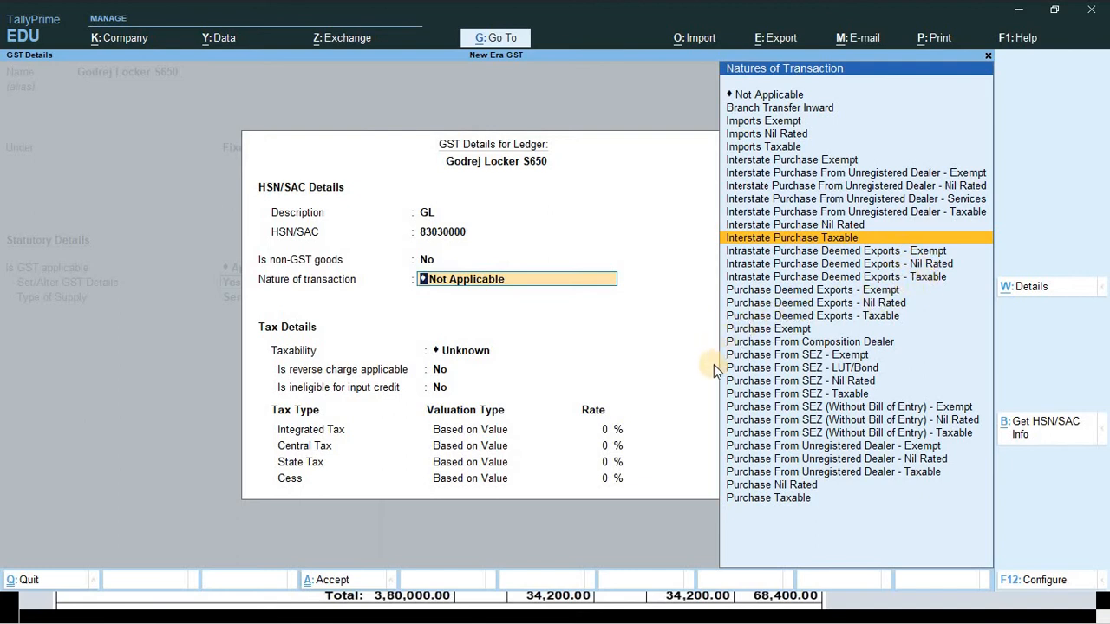
pyautogui.press('Up')
pyautogui.press('Up')
pyautogui.press('Up')
pyautogui.press('Up')
pyautogui.press('Up')
pyautogui.press('Up')
pyautogui.press('Up')
pyautogui.press('Up')
pyautogui.press('Up')
pyautogui.press('Up')
pyautogui.press('Up')
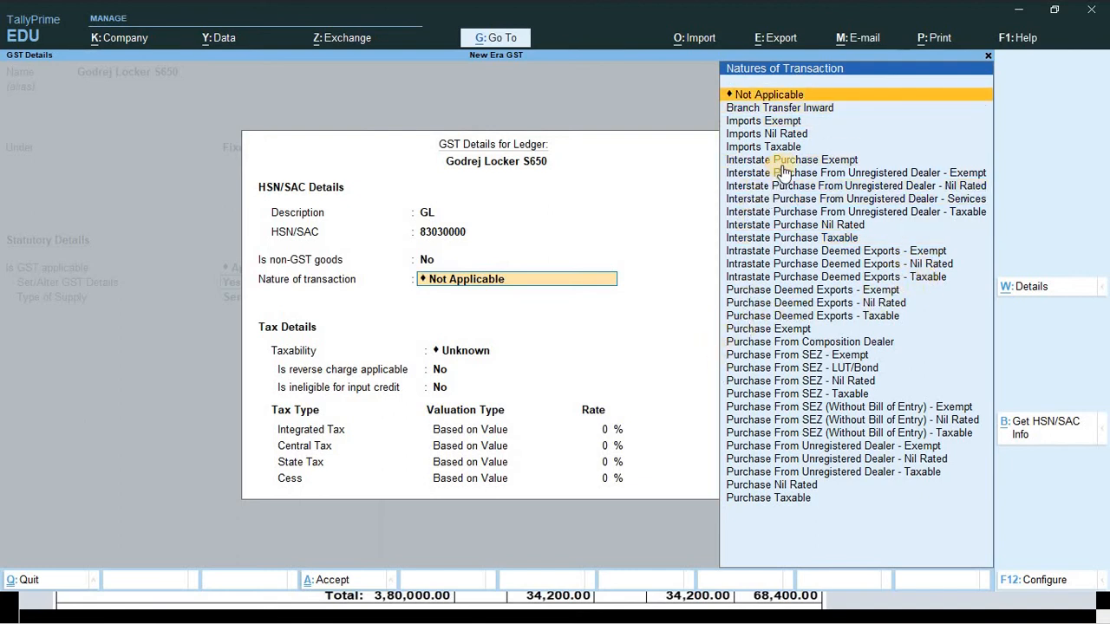
pyautogui.press('Return')
pyautogui.press('Down')
pyautogui.press('Down')
pyautogui.press('Down')
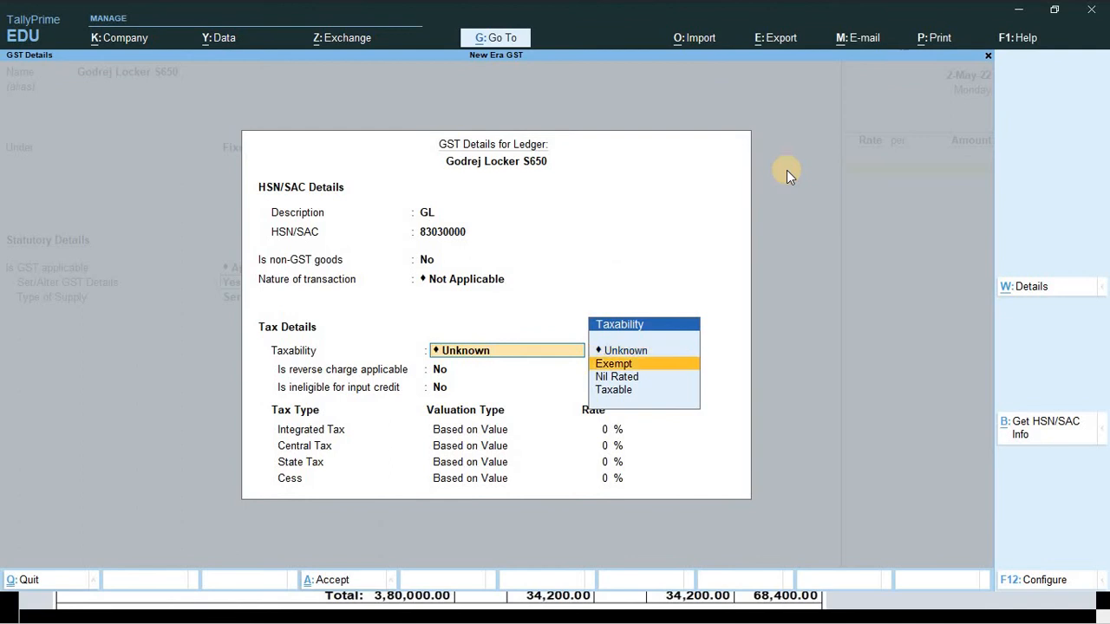
pyautogui.press('Return')
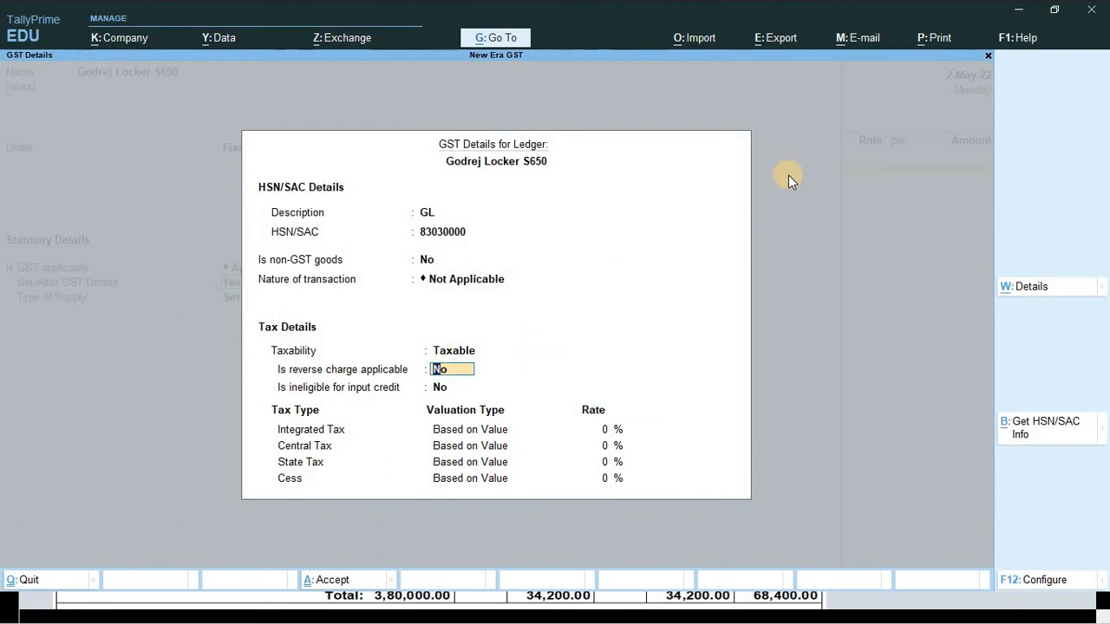
pyautogui.press('Return')
pyautogui.press('Return')
pyautogui.press('Return')
pyautogui.press('Return')
pyautogui.press('Return')
pyautogui.press('Return')
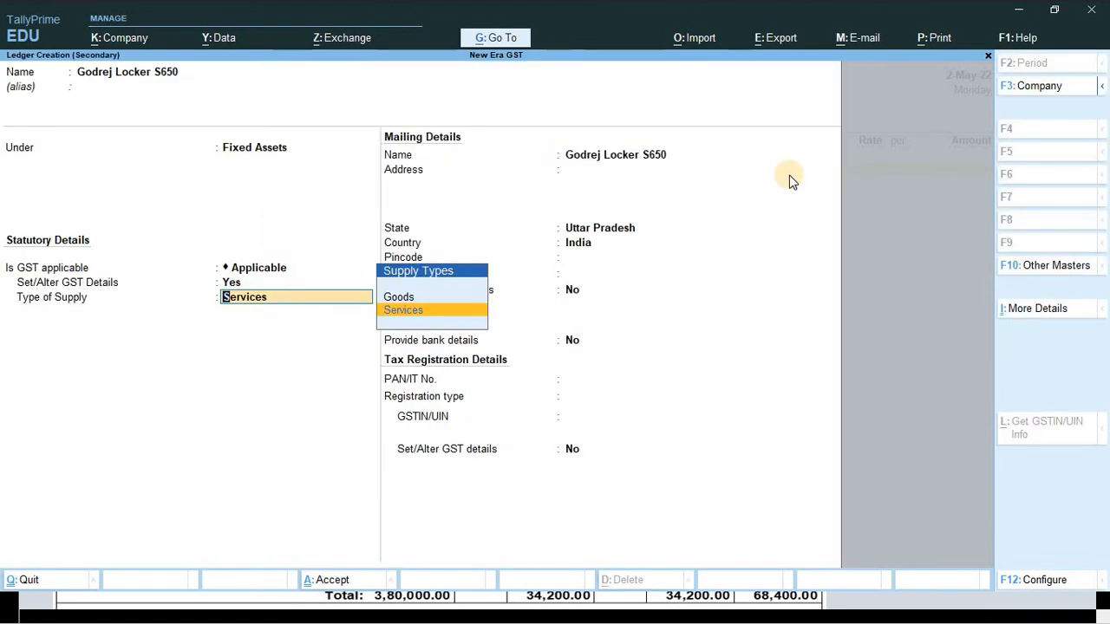
# - Set the locker ledger's type of supply to Goods and save the ledger
pyautogui.press('Up')
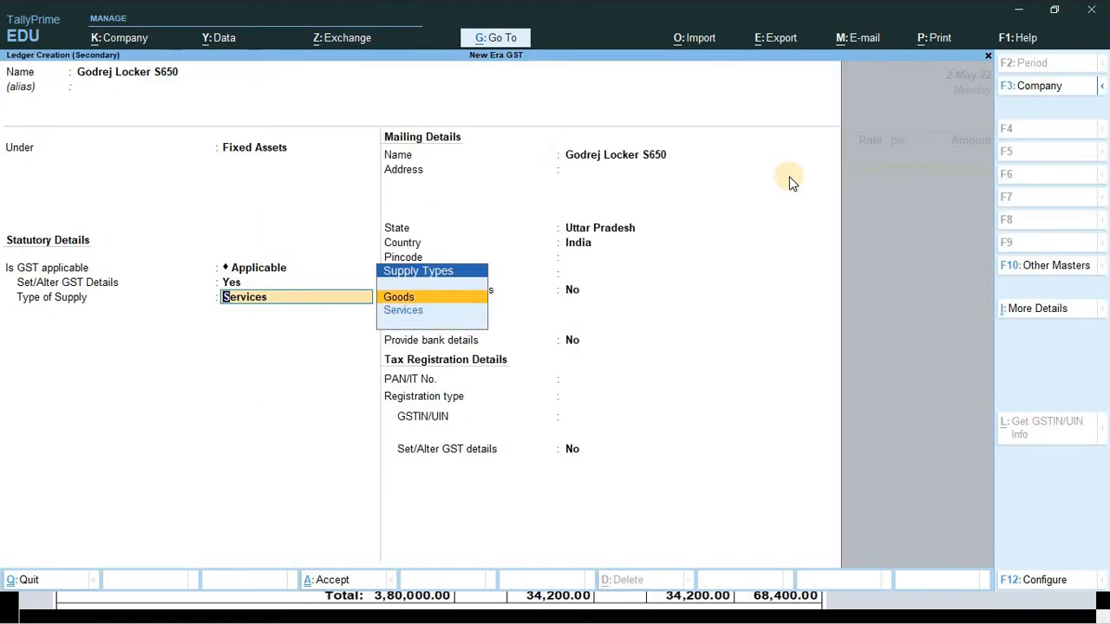
pyautogui.press('Return')
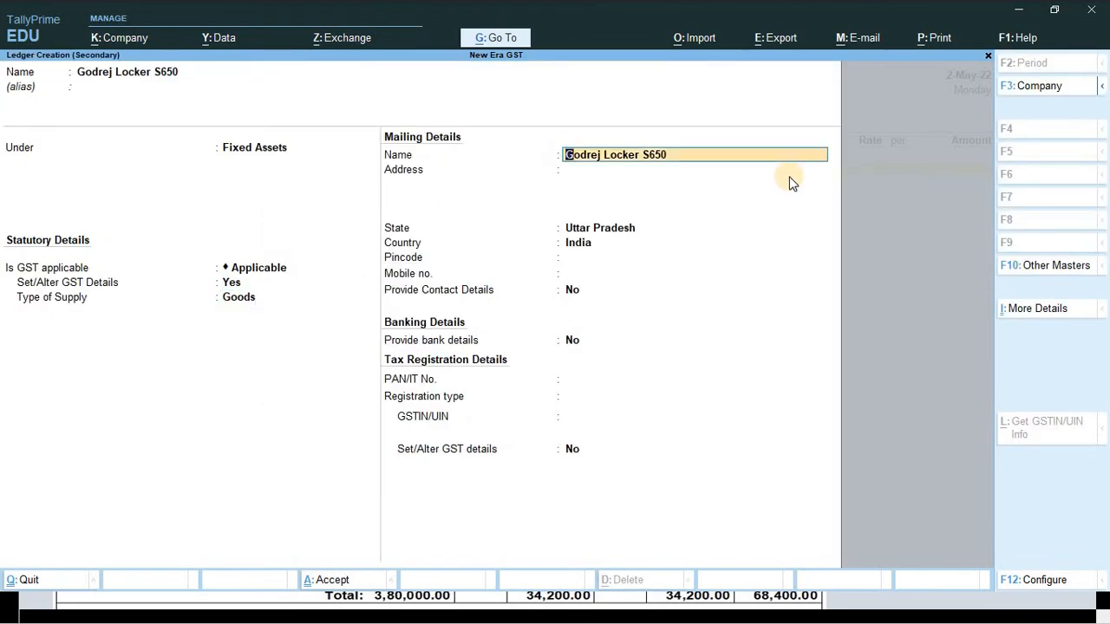
pyautogui.press('Return')
pyautogui.press('Return')
pyautogui.press('Return')
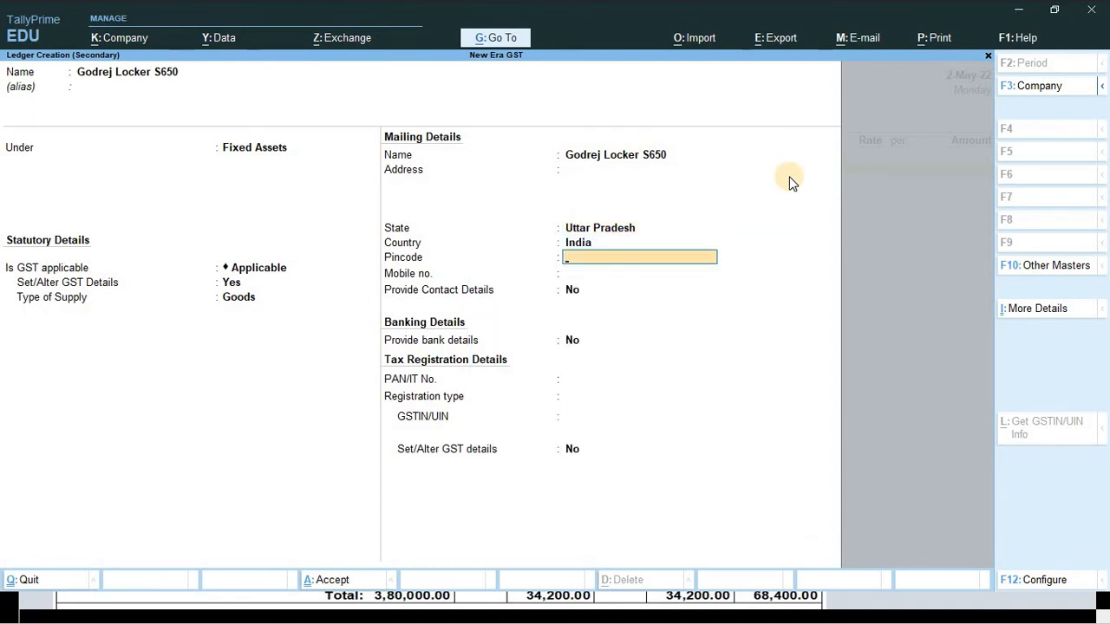
pyautogui.press('Return')
pyautogui.press('Return')
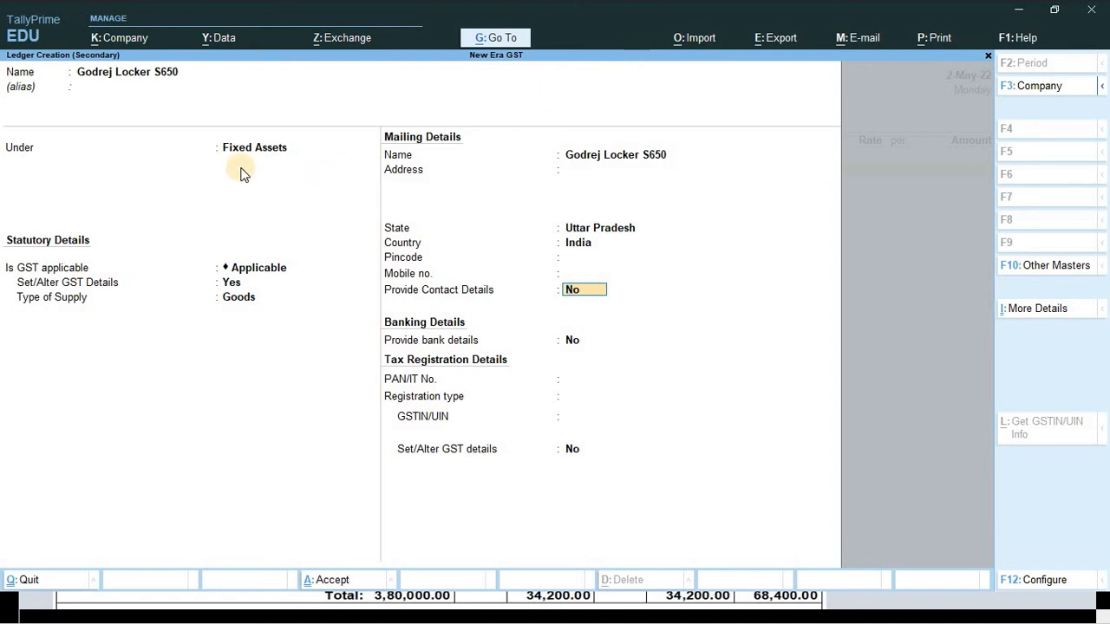
pyautogui.press('Return')
pyautogui.press('Return')
pyautogui.press('Return')
pyautogui.click(237, 309)
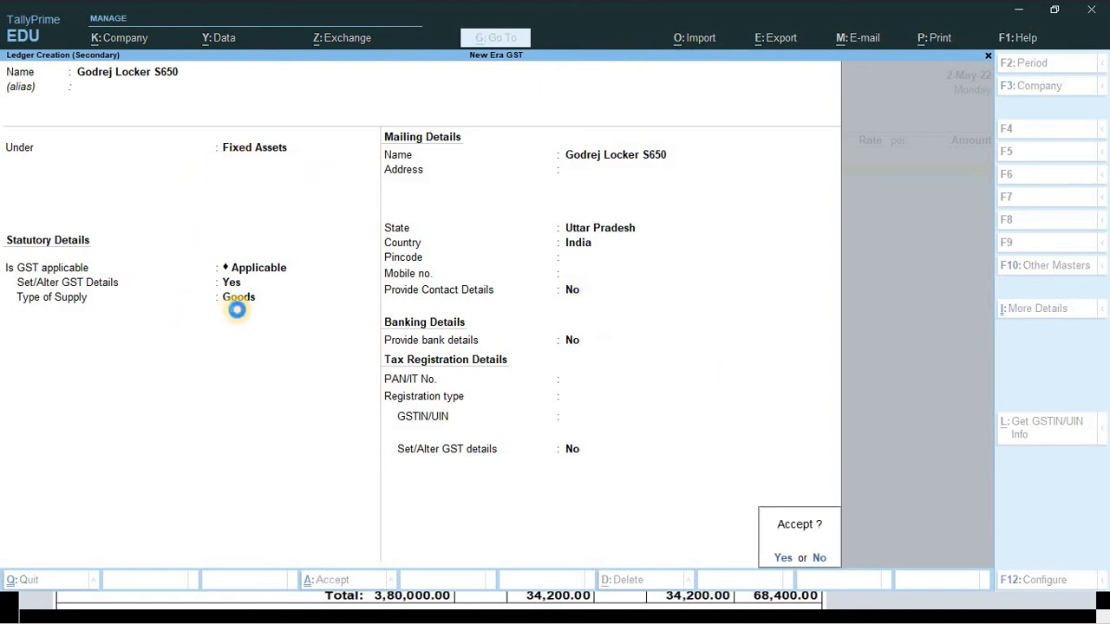
pyautogui.press('Return')
pyautogui.press('Return')
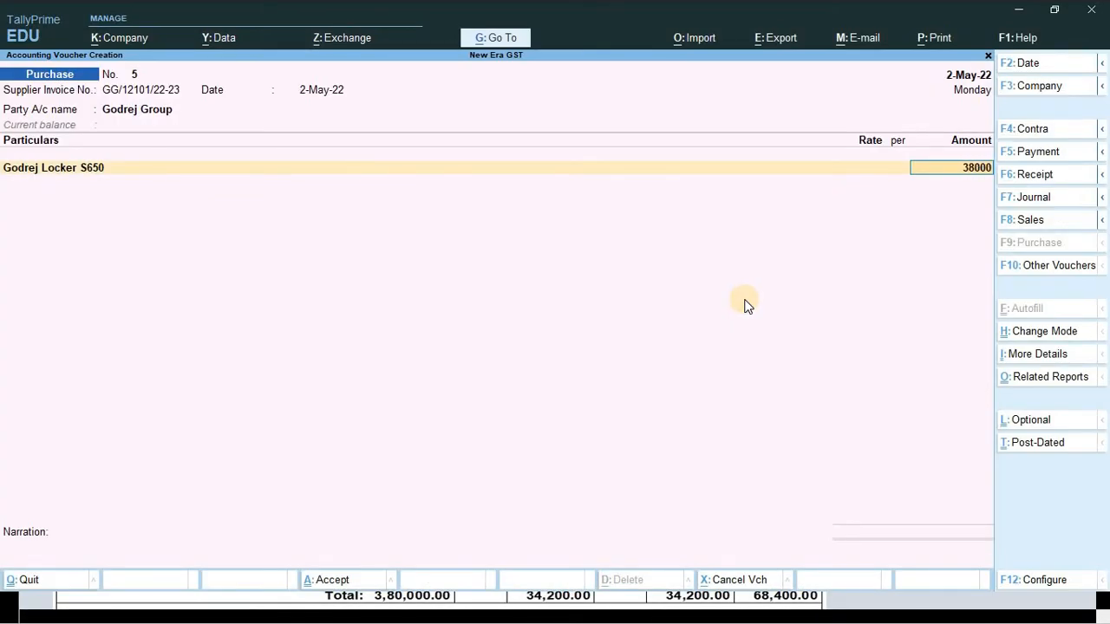
# - Accept 3,80,000 for Godrej Locker S650 with tax classification Not Applicable
pyautogui.press('Return')
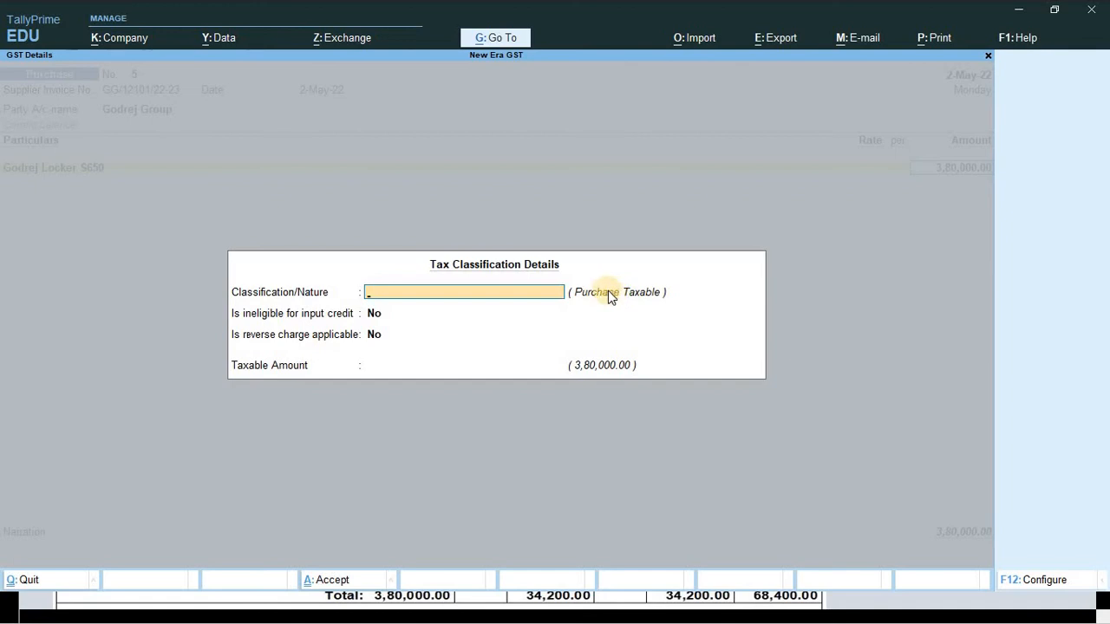
pyautogui.press('Return')
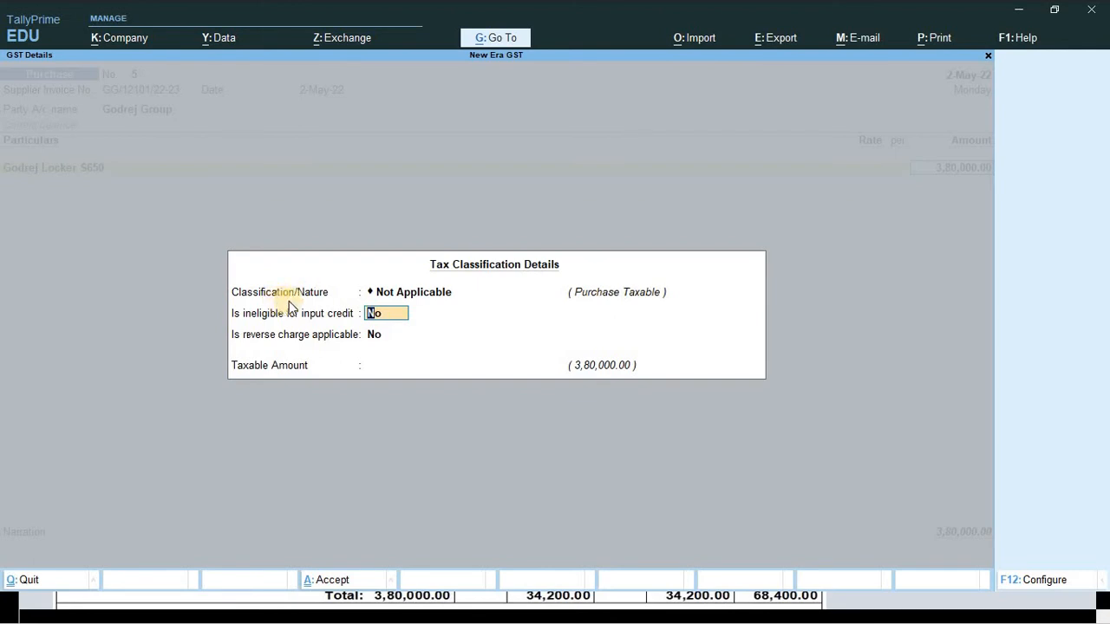
pyautogui.press('Return')
pyautogui.press('Return')
pyautogui.press('Return')
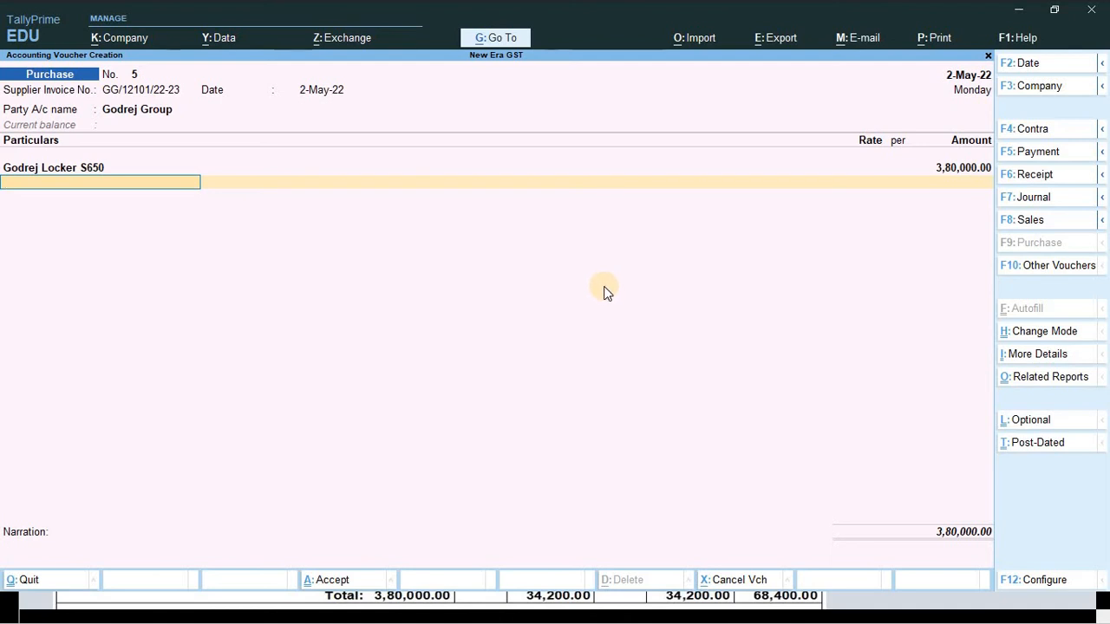
pyautogui.press('Down')
pyautogui.press('Down')
pyautogui.press('Down')
pyautogui.press('Down')
pyautogui.press('Down')
pyautogui.press('Down')
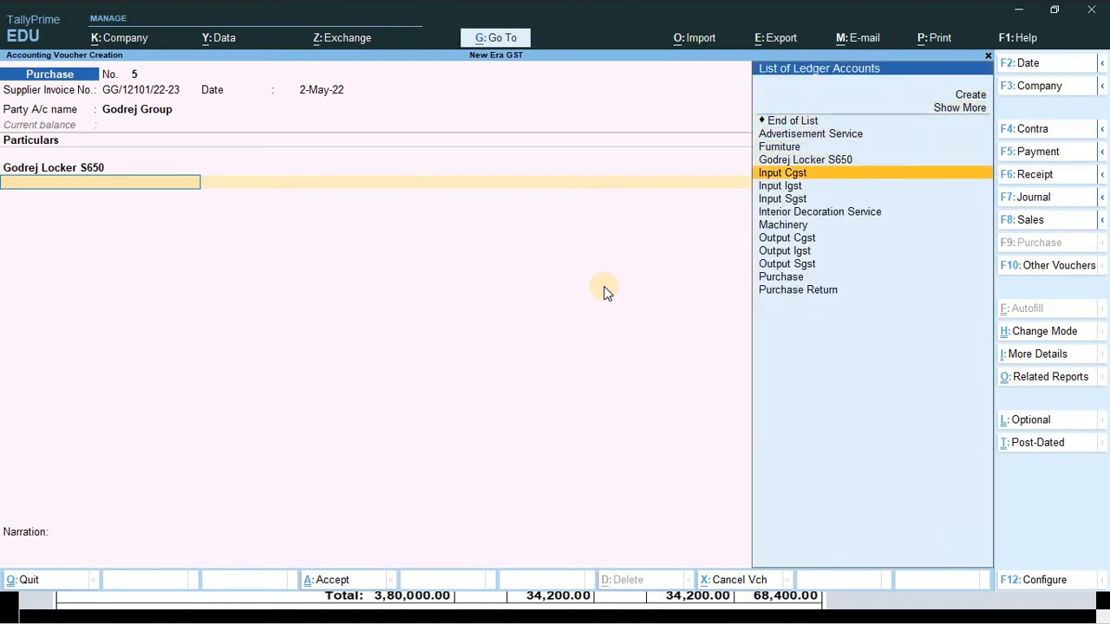
# - Add Input Cgst and Input Sgst lines of 34,200.00 each
pyautogui.press('Down')
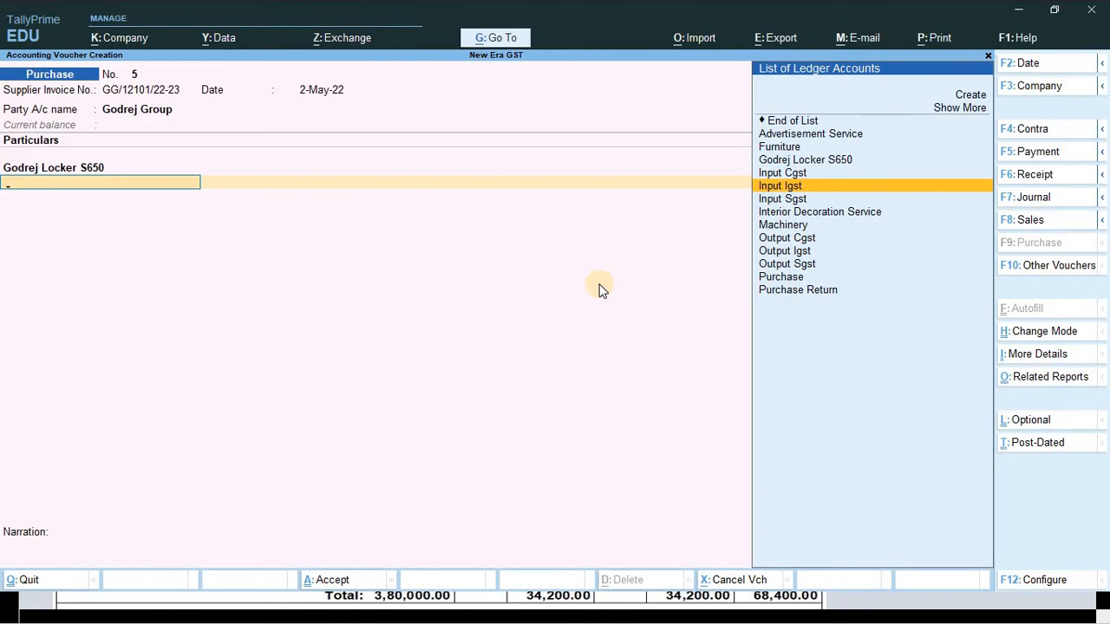
pyautogui.hotkey('alt', 'Tab')
pyautogui.hotkey('alt', 'Tab')
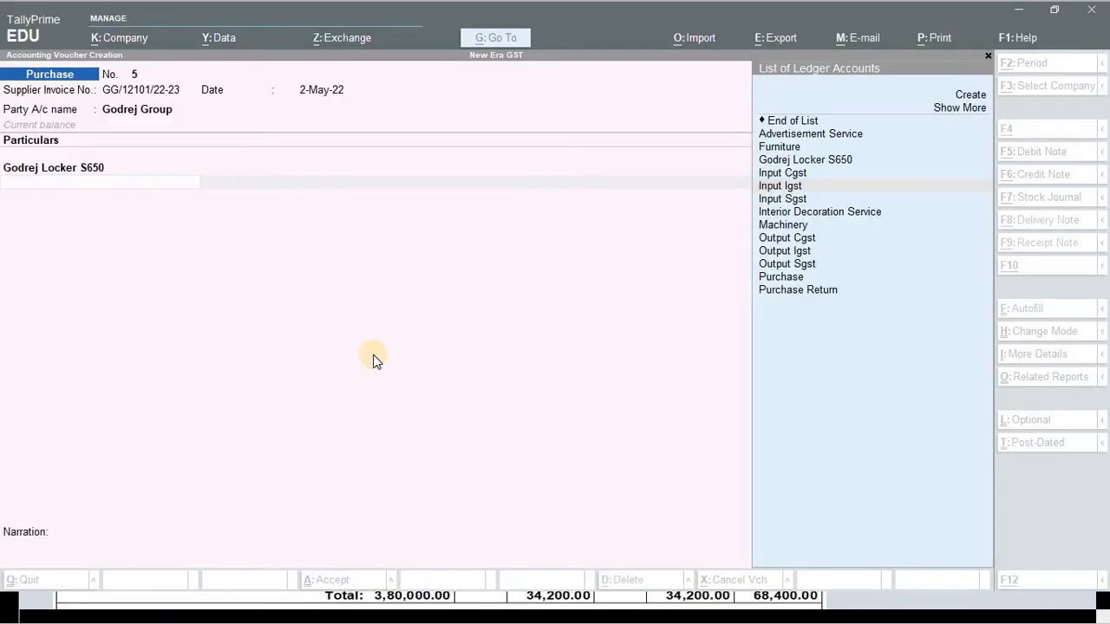
pyautogui.press('Down')
pyautogui.press('Down')
pyautogui.press('Up')
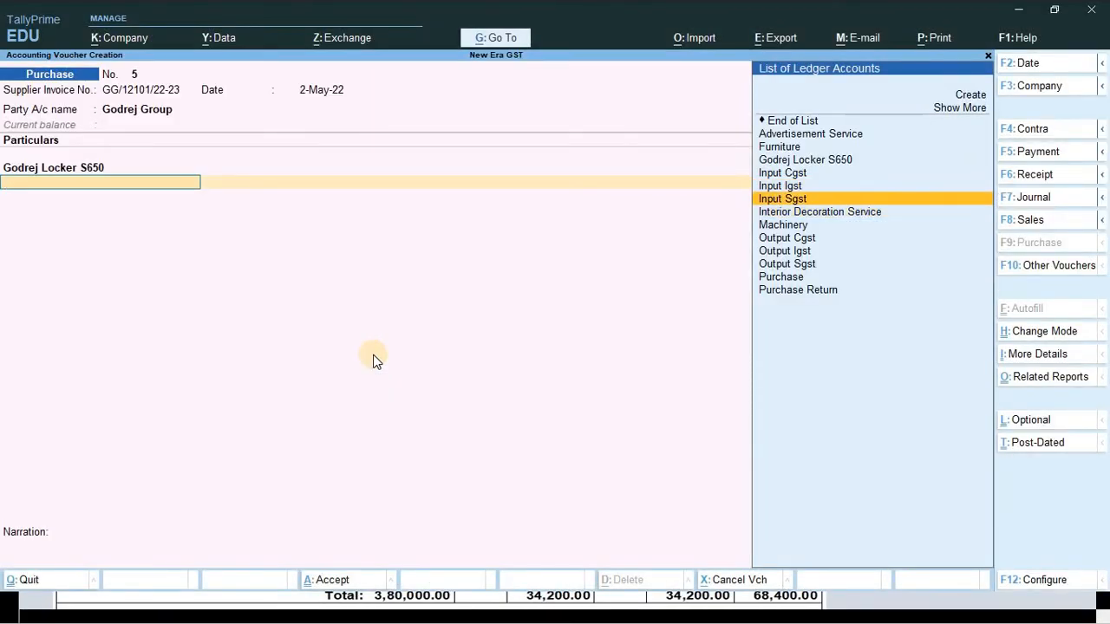
pyautogui.press('Up')
pyautogui.press('Up')
pyautogui.press('Return')
pyautogui.press('Return')
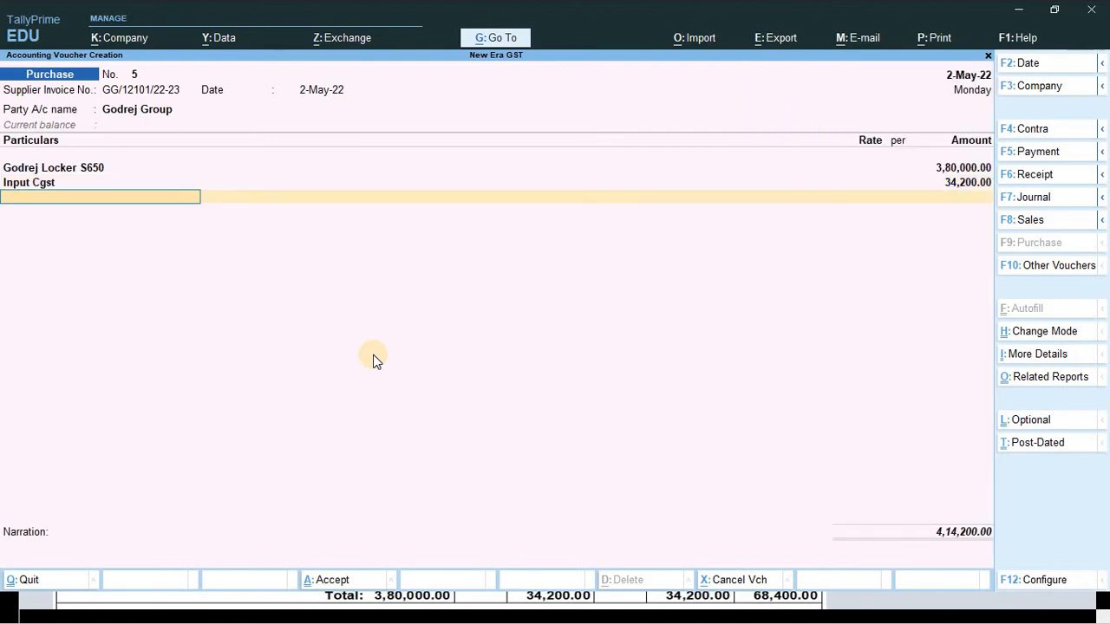
pyautogui.press('Down')
pyautogui.press('Down')
pyautogui.press('Down')
pyautogui.press('Down')
pyautogui.press('Down')
pyautogui.press('Down')
pyautogui.press('Down')
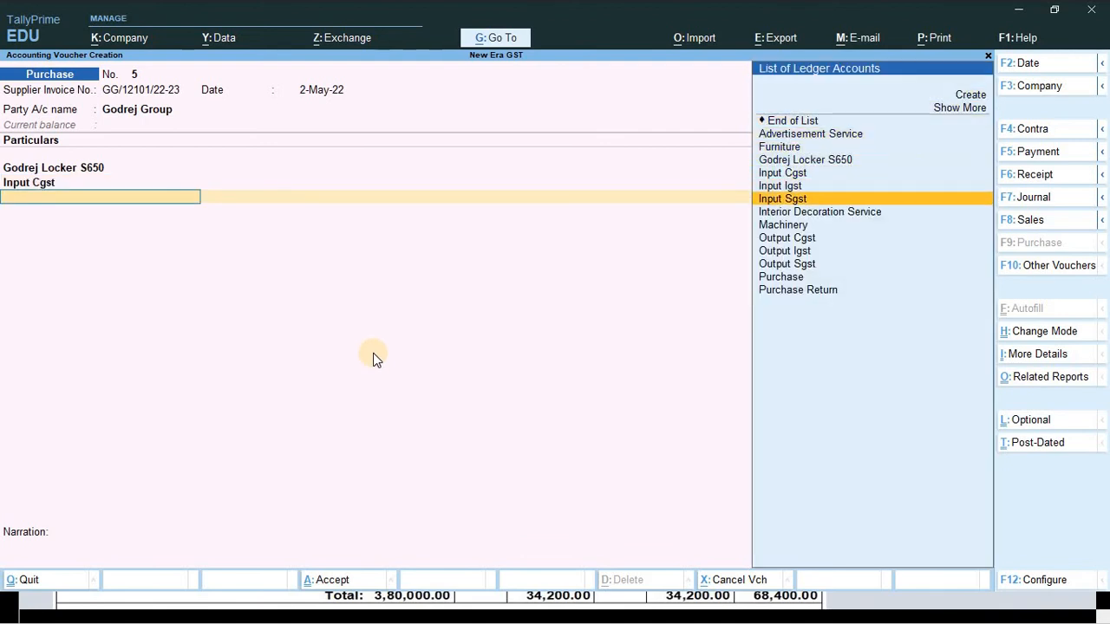
pyautogui.press('Return')
pyautogui.press('Return')
# - Set a New Ref bill reference and enter narration 'being capital goods purchase'
pyautogui.press('Return')
pyautogui.press('Return')
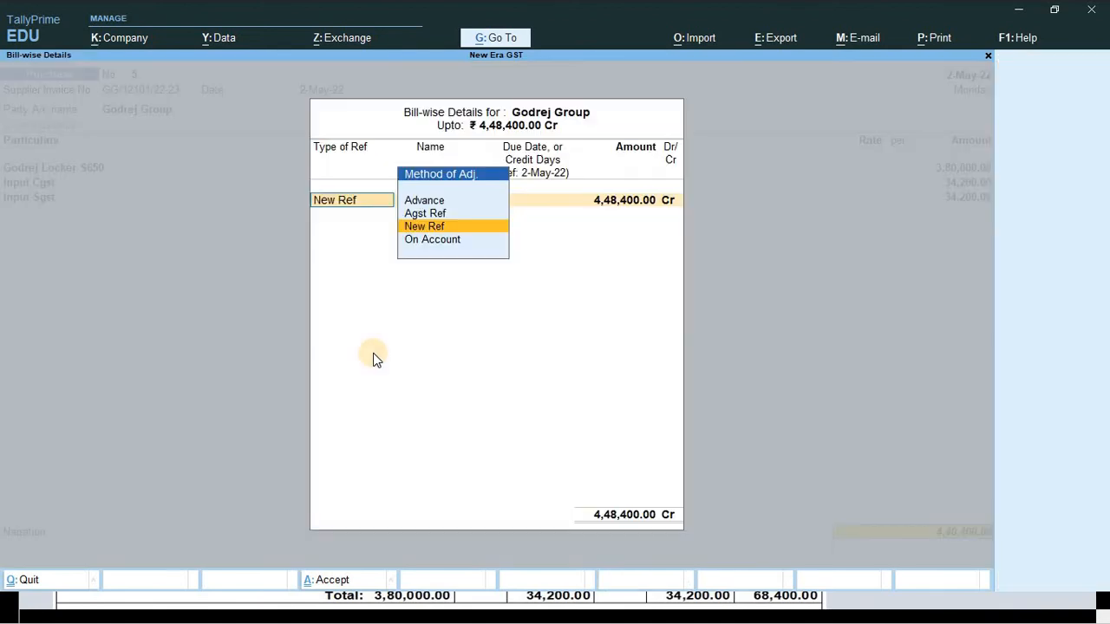
pyautogui.press('Return')
pyautogui.press('Return')
pyautogui.press('Return')
pyautogui.press('Return')
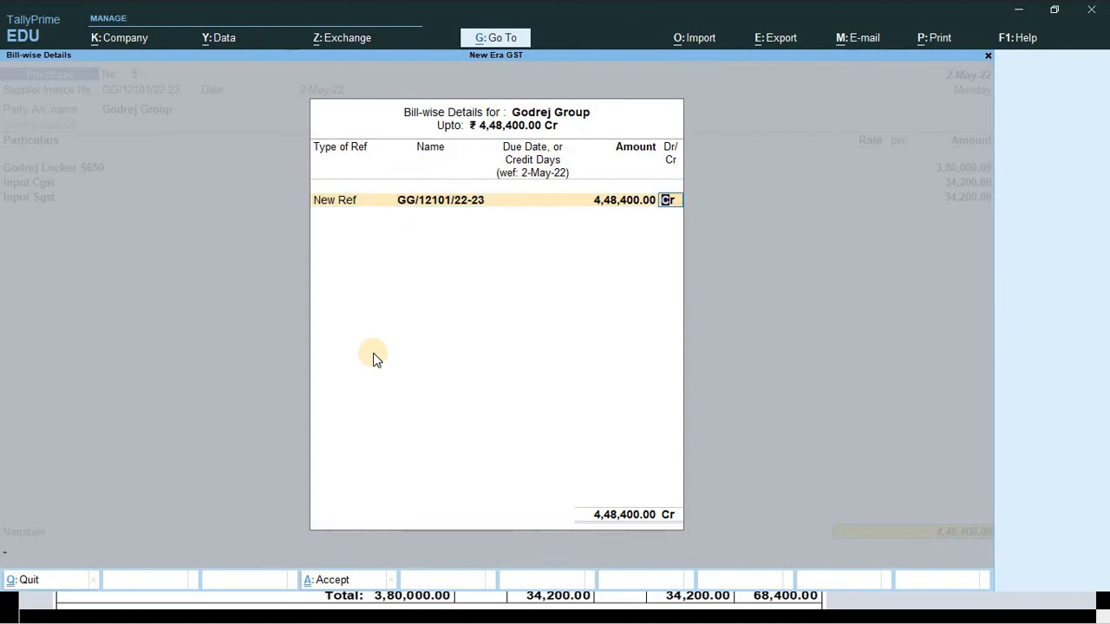
pyautogui.press('Return')
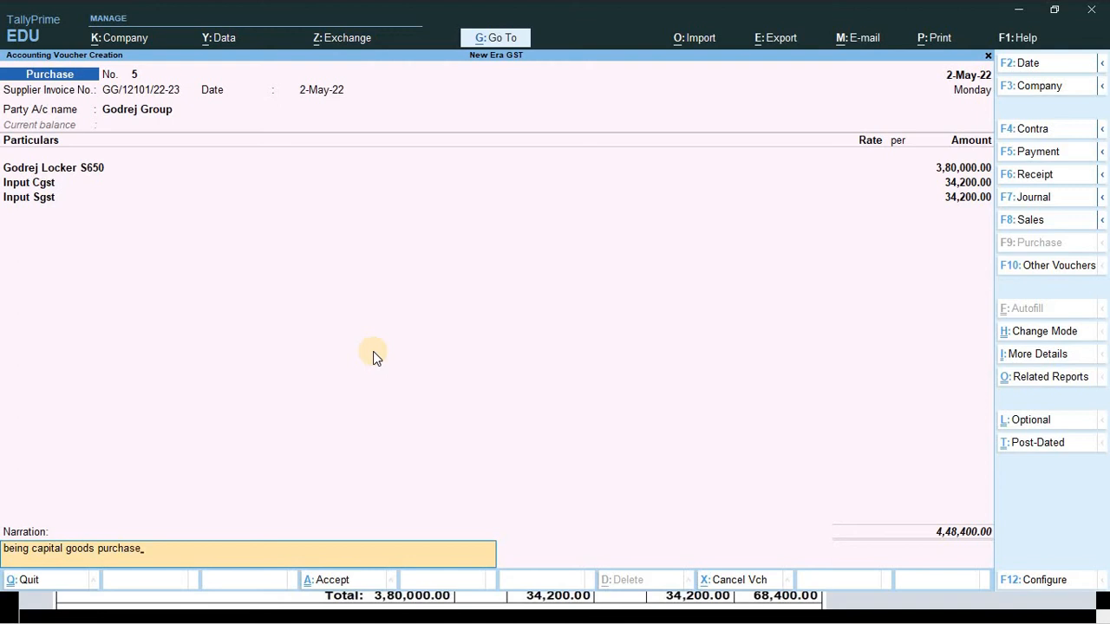
pyautogui.press('Return')
pyautogui.press('Escape')
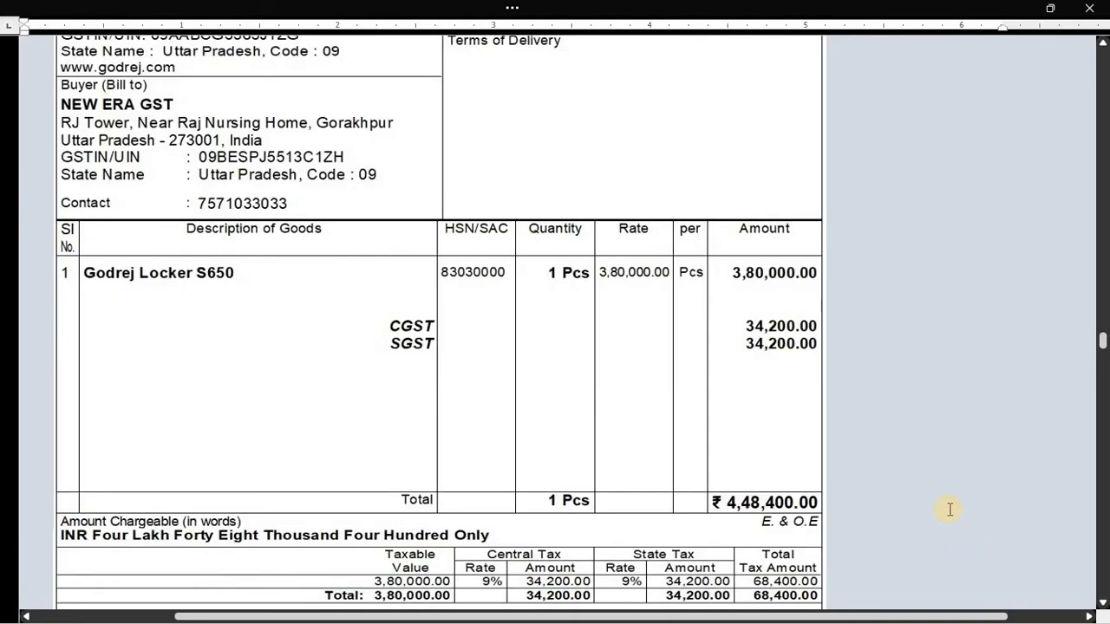
# - Scroll the Word sheet to the May GSTR-2 picture and adjust its position
pyautogui.scroll(-2, 787, 465)
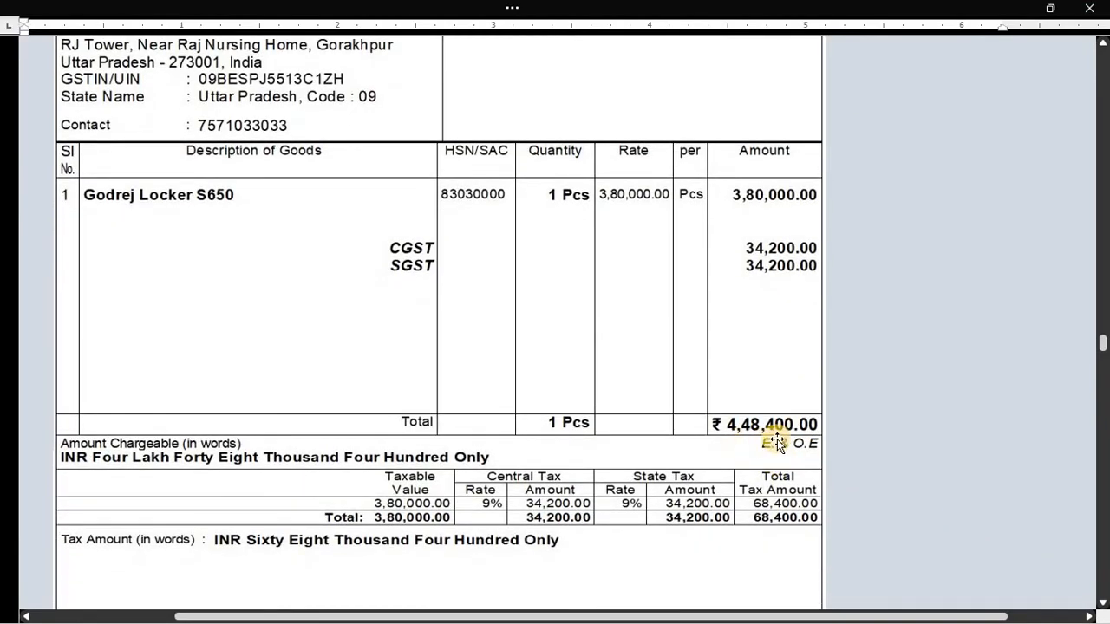
pyautogui.scroll(-4, 701, 473)
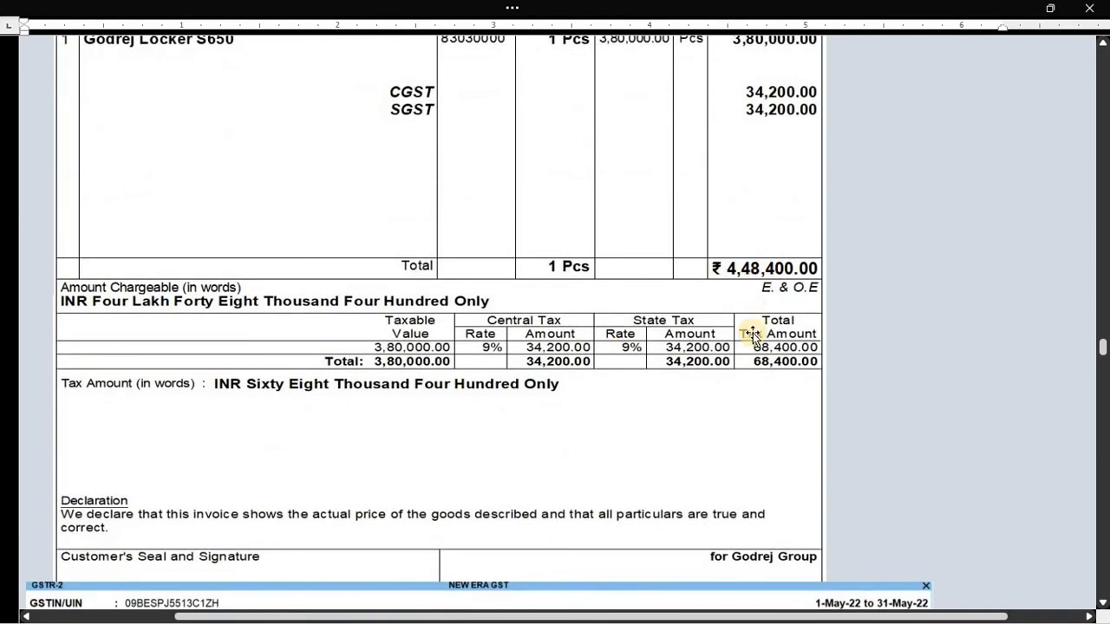
pyautogui.scroll(-4, 673, 454)
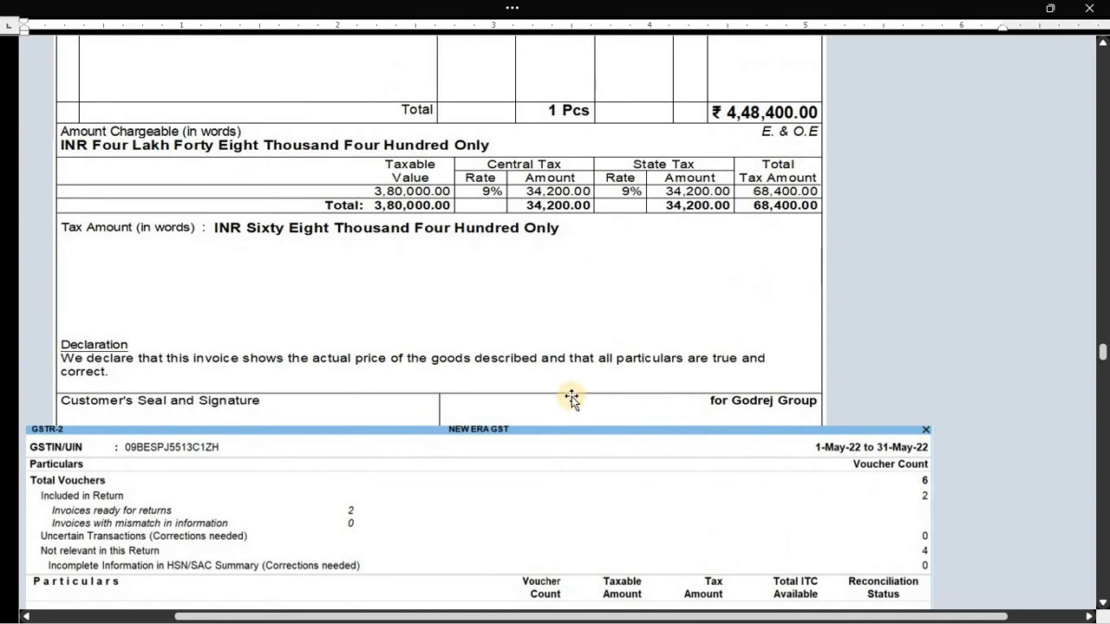
pyautogui.scroll(-1, 486, 412)
pyautogui.scroll(-2, 487, 413)
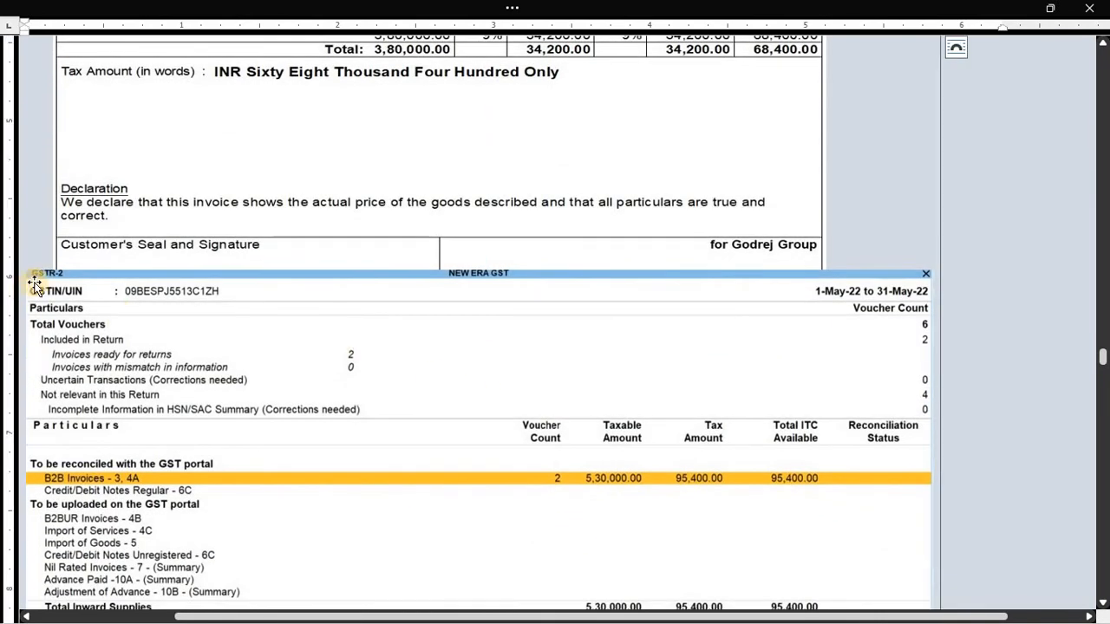
pyautogui.click(64, 284)
pyautogui.moveTo(59, 291); pyautogui.dragTo(138, 311)
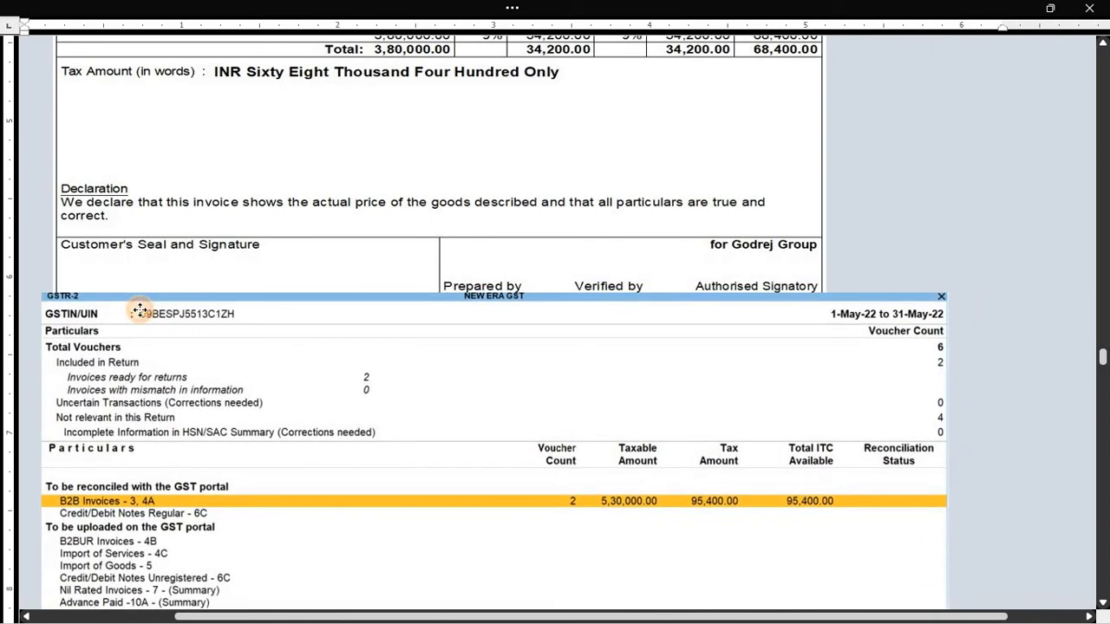
pyautogui.click(100, 259)
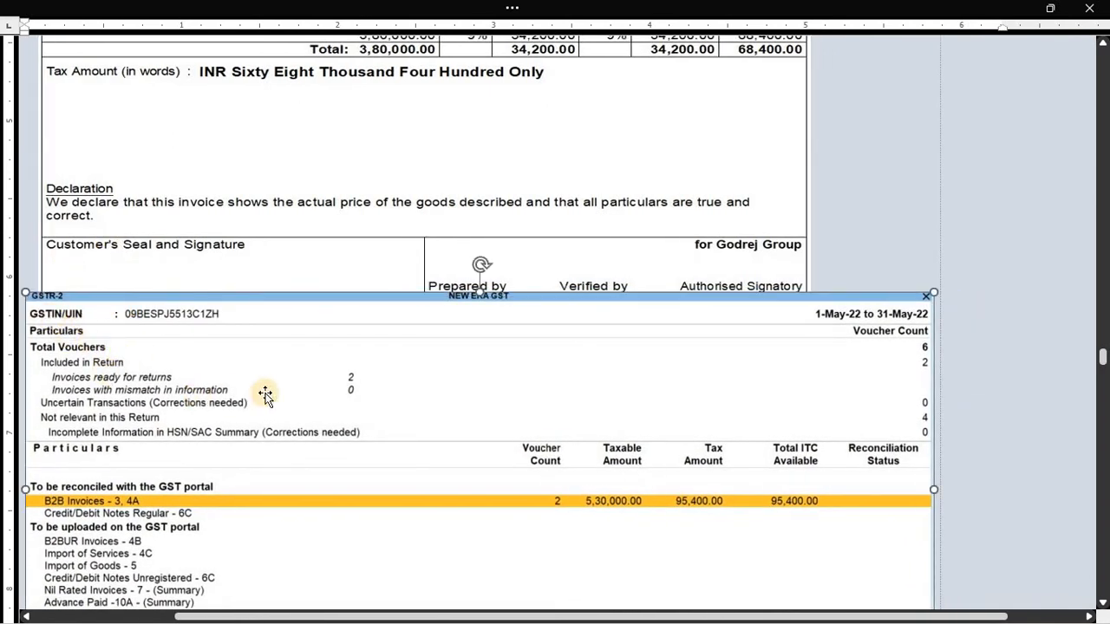
pyautogui.click(207, 330)
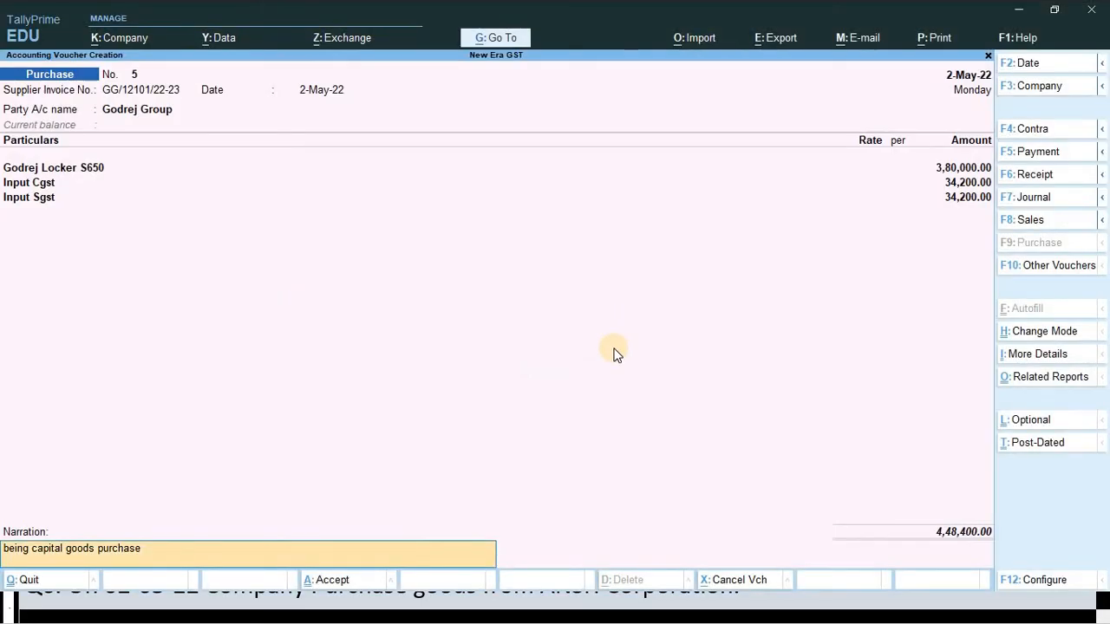
# - Save Godrej Group purchase voucher 5 with Ctrl+A and leave voucher entry
pyautogui.press('ctrl')
pyautogui.hotkey('ctrl', 'a')
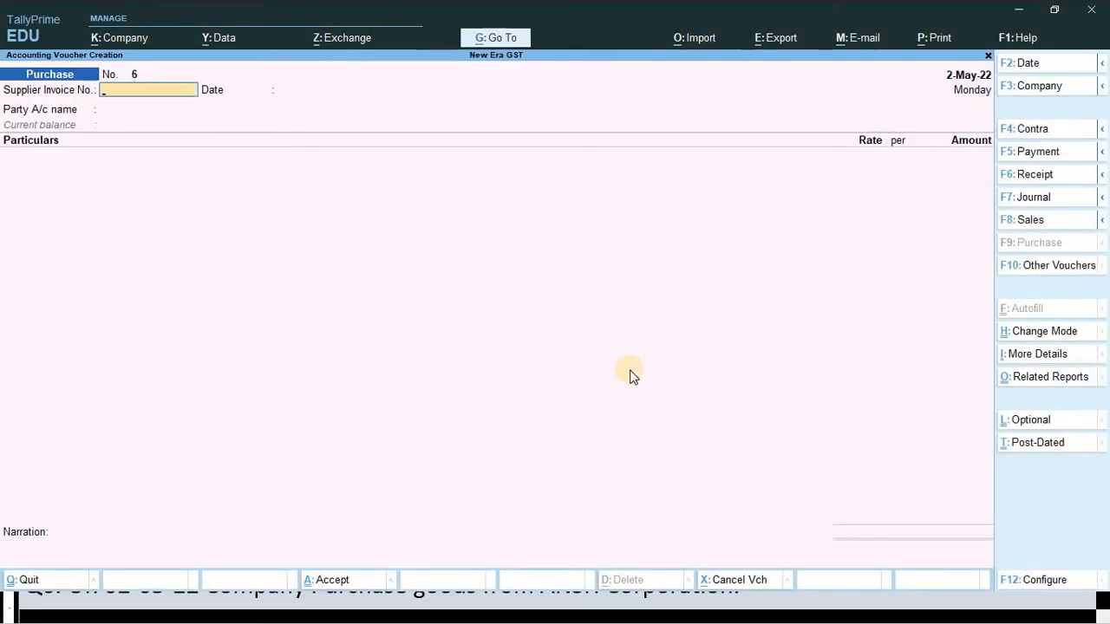
pyautogui.press('Escape')
pyautogui.press('Escape')
pyautogui.press('Escape')
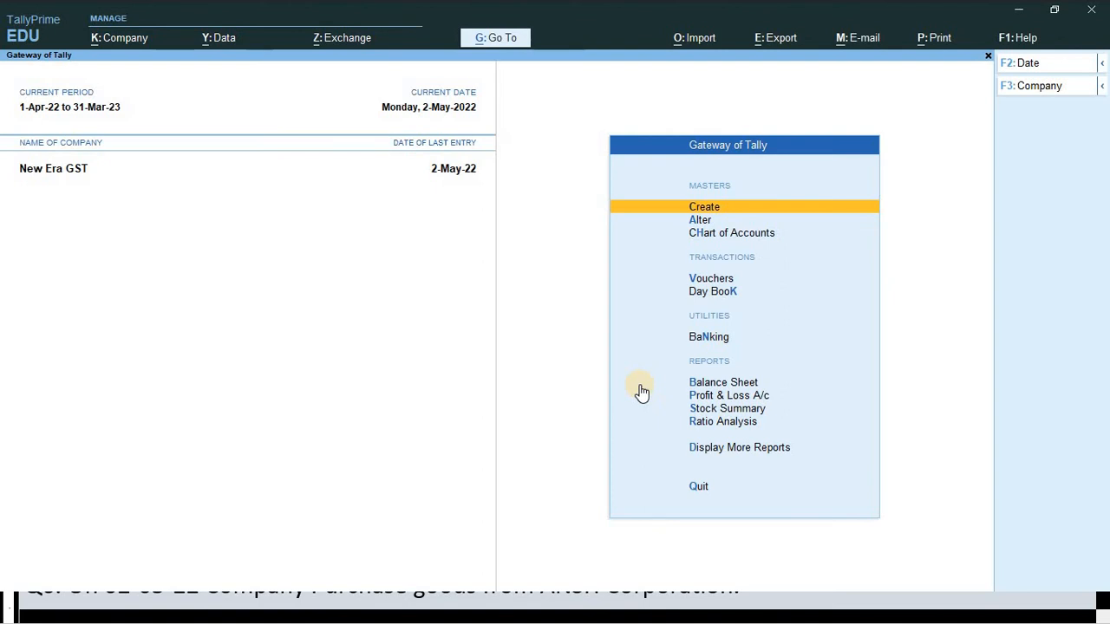
# - Show the GSTR-2 report for the period 1-May-22 to 31-May-22
pyautogui.press('d')
pyautogui.press('g')
pyautogui.press('2')
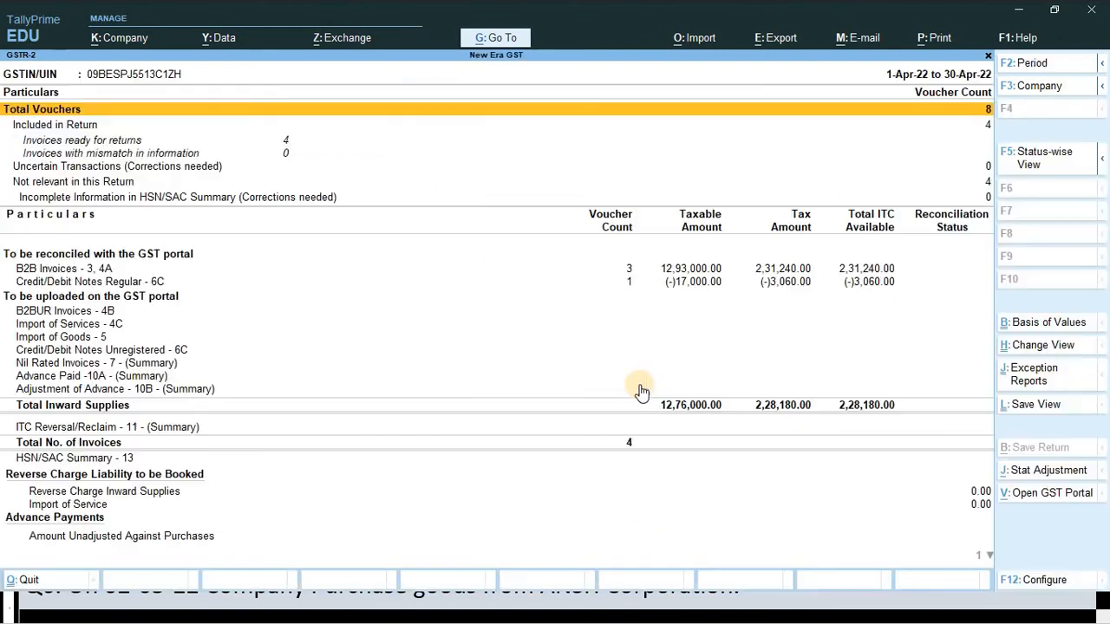
pyautogui.press('F2')
pyautogui.write('1-5')
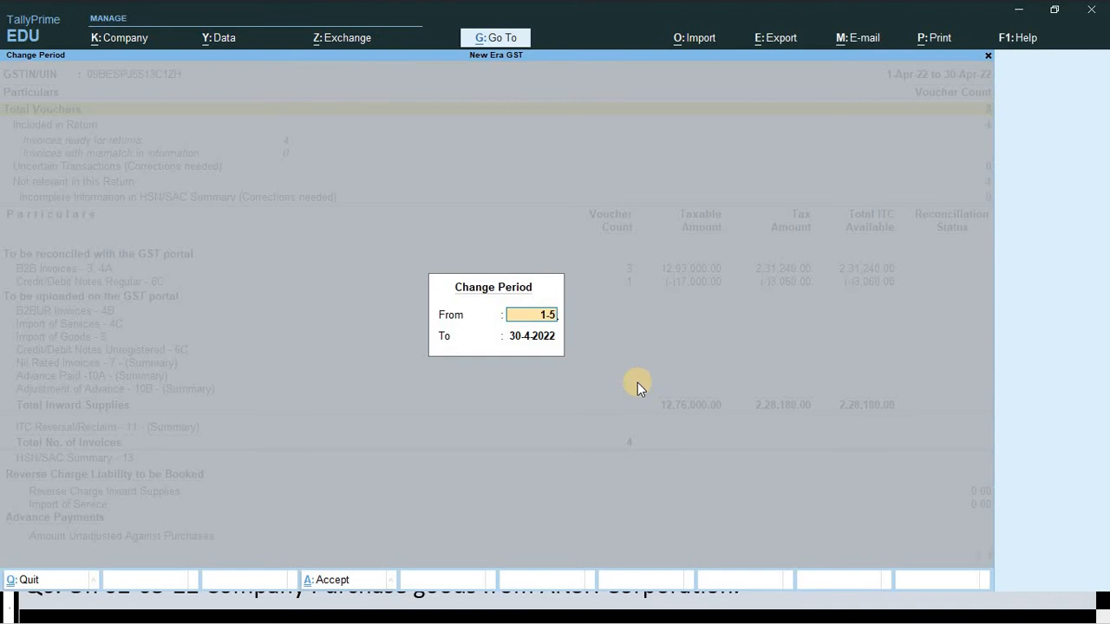
pyautogui.press('Return')
pyautogui.write('31-5')
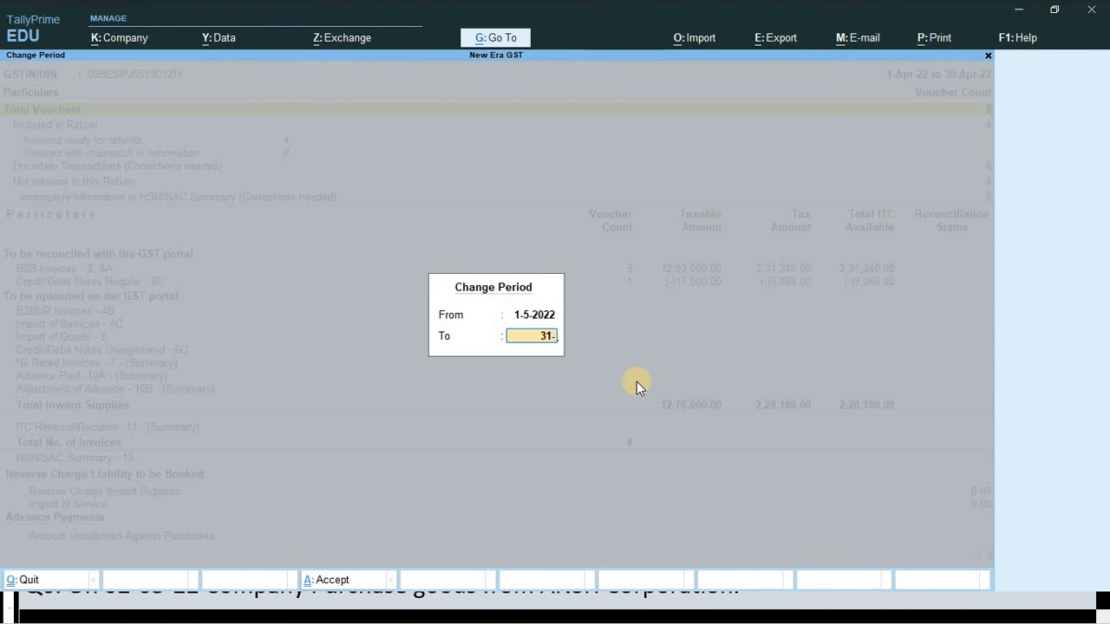
pyautogui.press('Return')
pyautogui.press('Down')
pyautogui.press('Down')
pyautogui.press('Down')
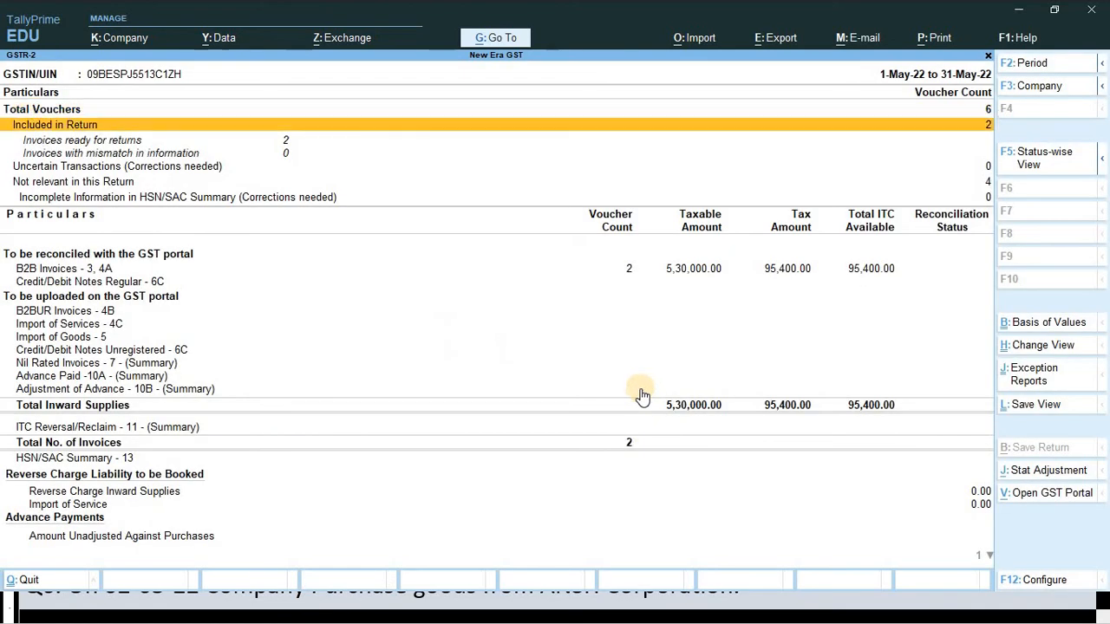
pyautogui.press('Down')
pyautogui.press('Down')
pyautogui.press('Down')
pyautogui.press('Down')
pyautogui.press('Down')
pyautogui.press('Down')
pyautogui.press('Down')
pyautogui.press('Down')
pyautogui.press('Down')
pyautogui.press('Down')
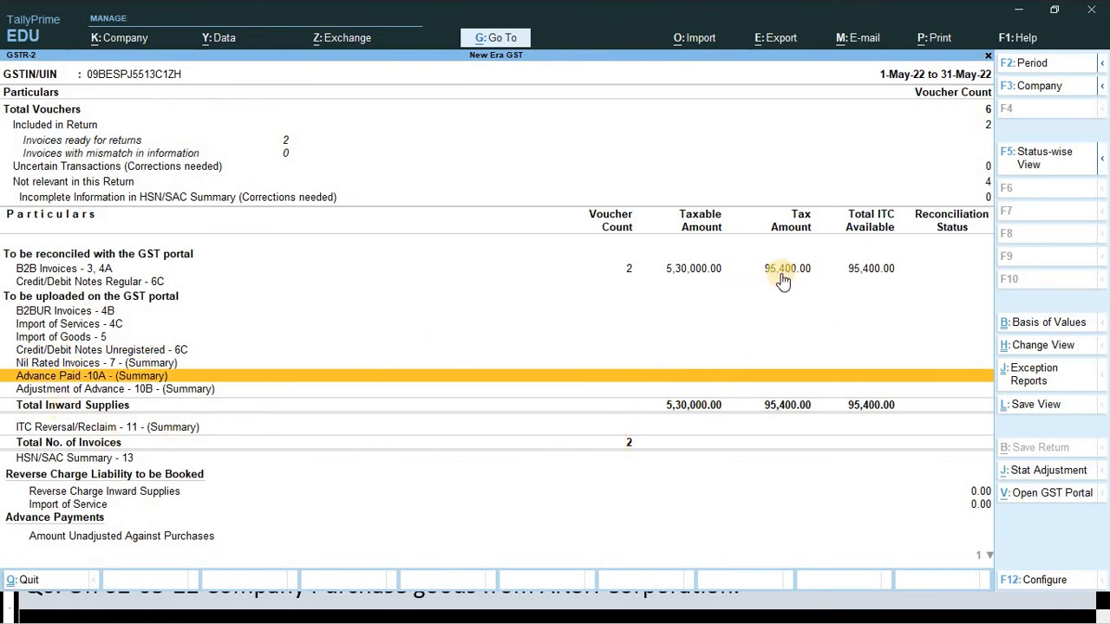
# - Compare the report with the GSTR-2 picture in the Word sheet
pyautogui.press('alt')
pyautogui.hotkey('alt', 'Tab')
pyautogui.scroll(-2, 775, 292)
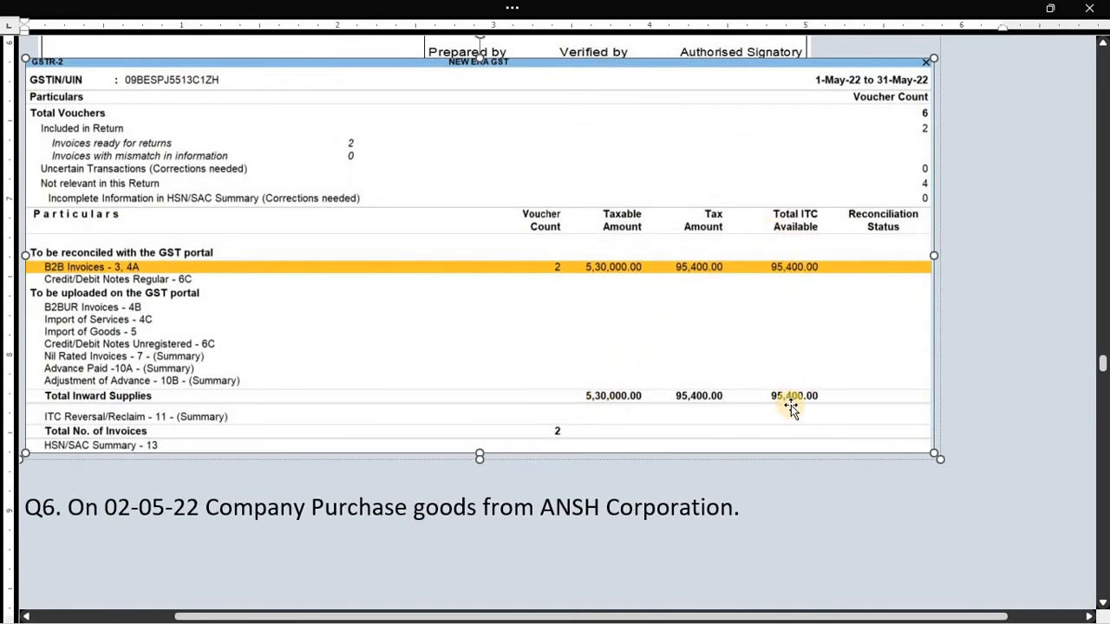
# - Scroll the Word sheet to Q6, the Ansh Corporation invoice for 12 laptops
pyautogui.hotkey('alt', 'Tab')
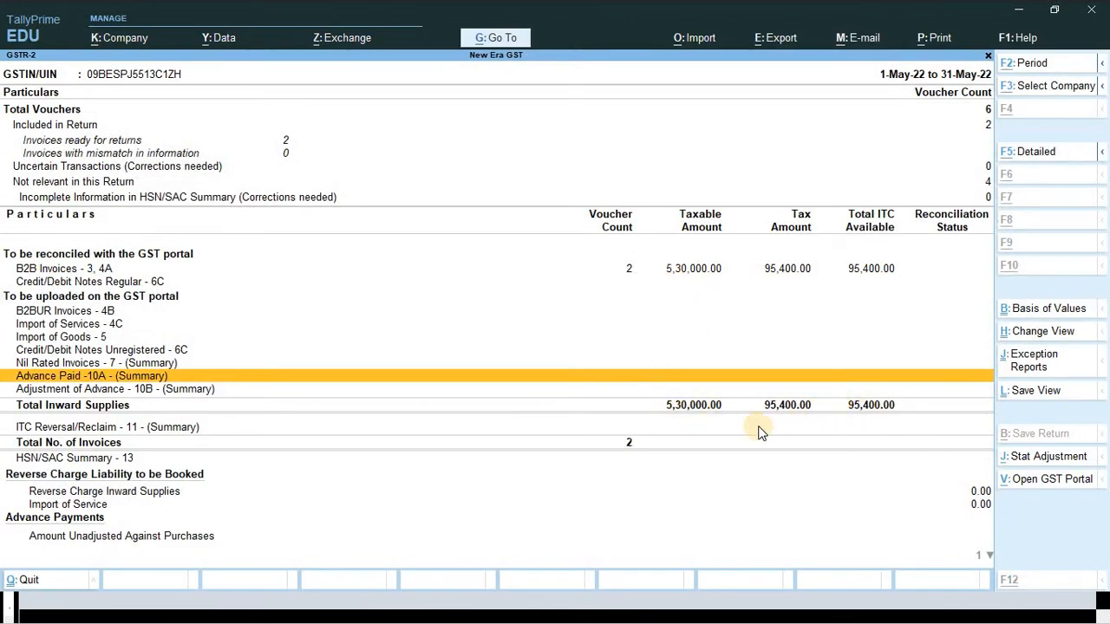
pyautogui.hotkey('alt', 'Tab')
pyautogui.scroll(-5, 611, 416)
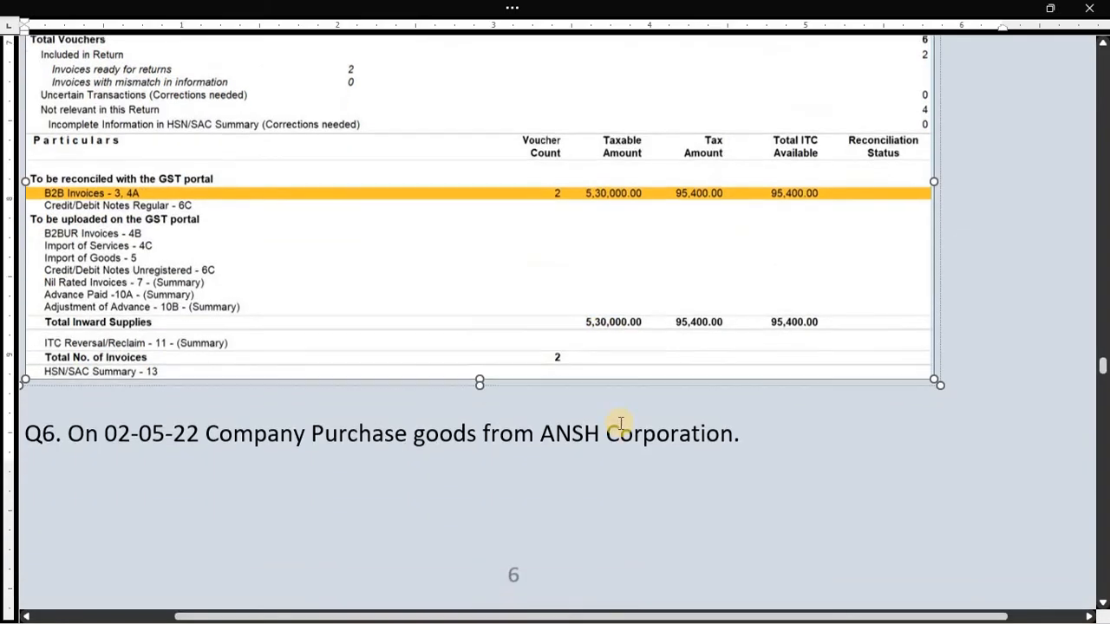
pyautogui.scroll(-2, 495, 434)
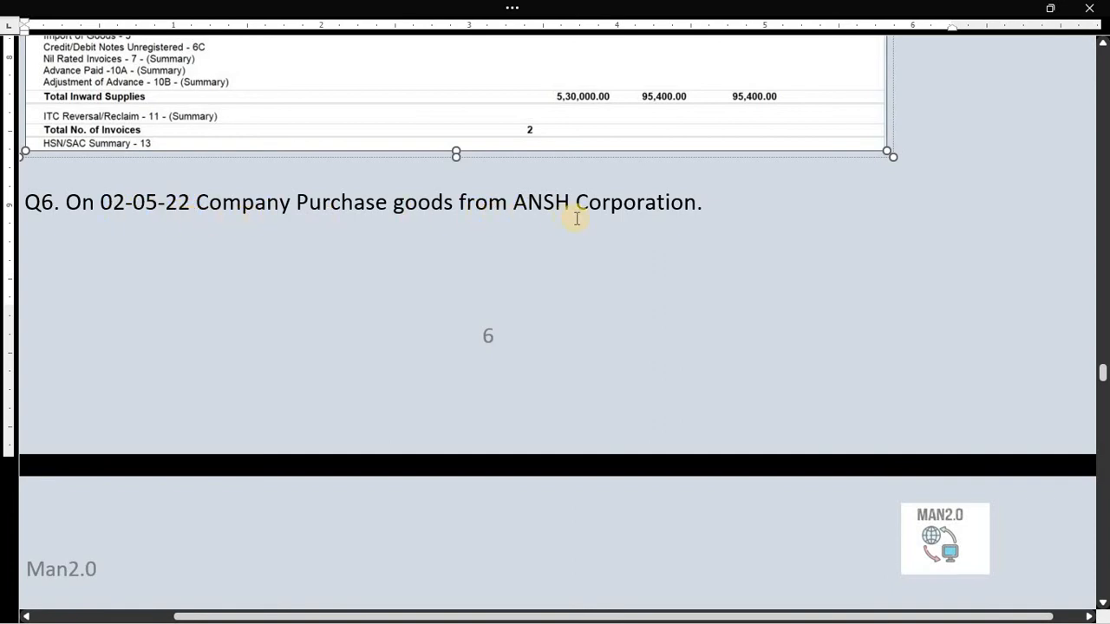
pyautogui.scroll(-12, 504, 252)
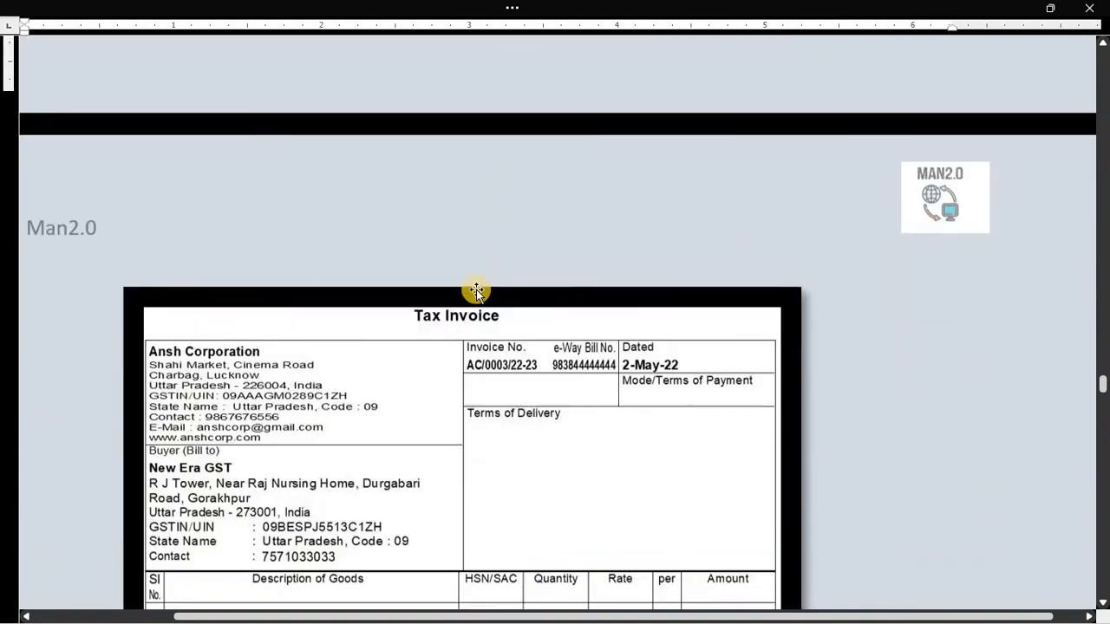
pyautogui.scroll(1, 477, 294)
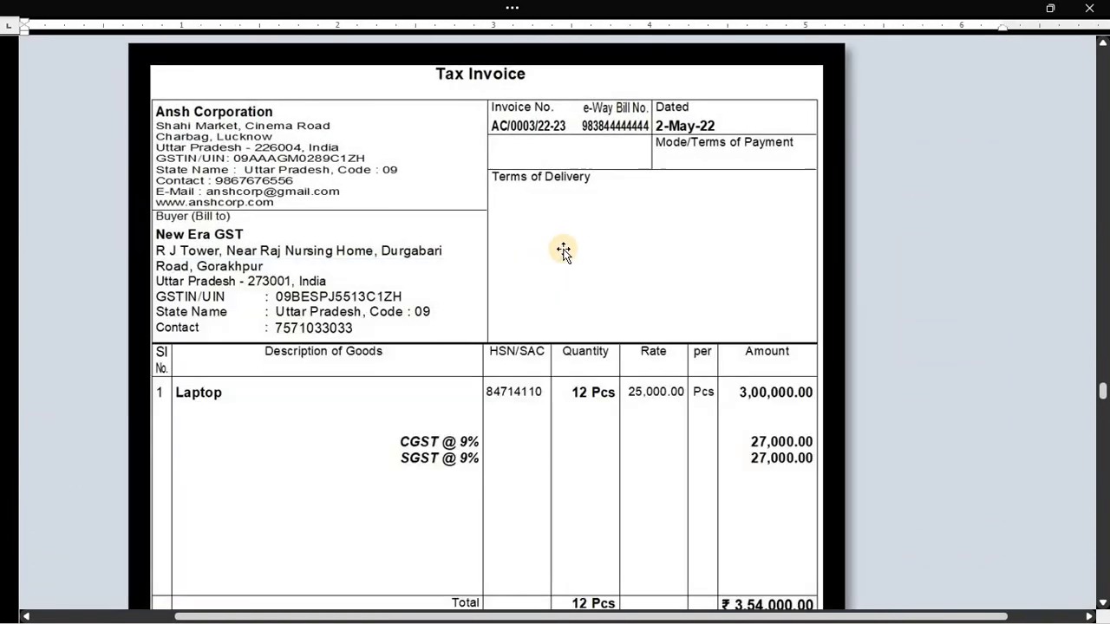
pyautogui.scroll(1, 563, 251)
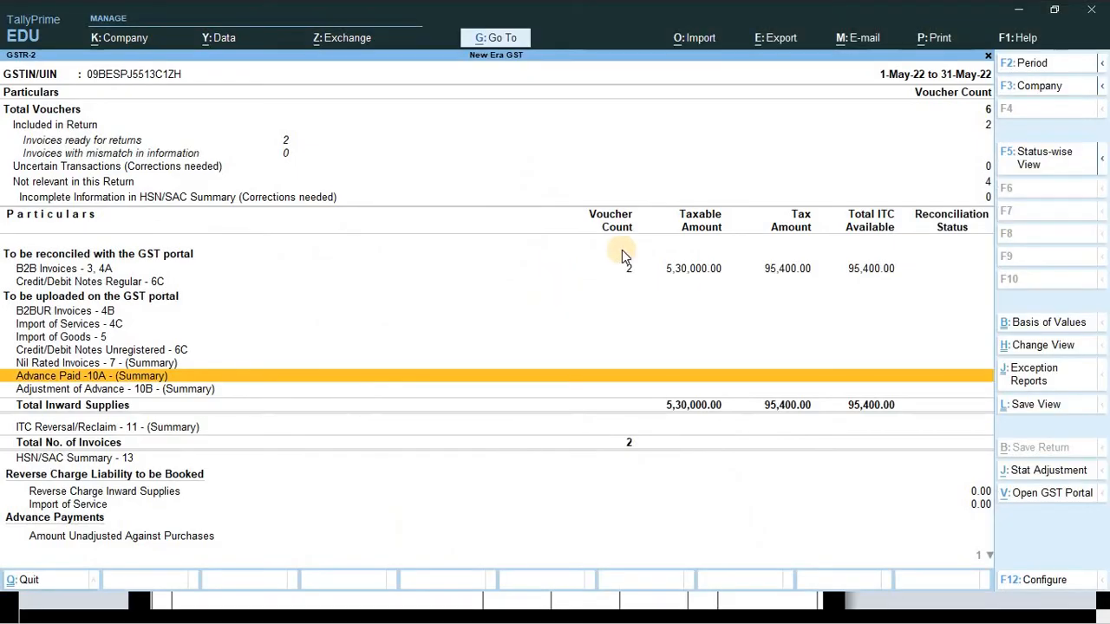
# - Start a new purchase voucher dated 2-May-22
pyautogui.press('Escape')
pyautogui.press('Escape')
pyautogui.press('Escape')
pyautogui.press('Escape')
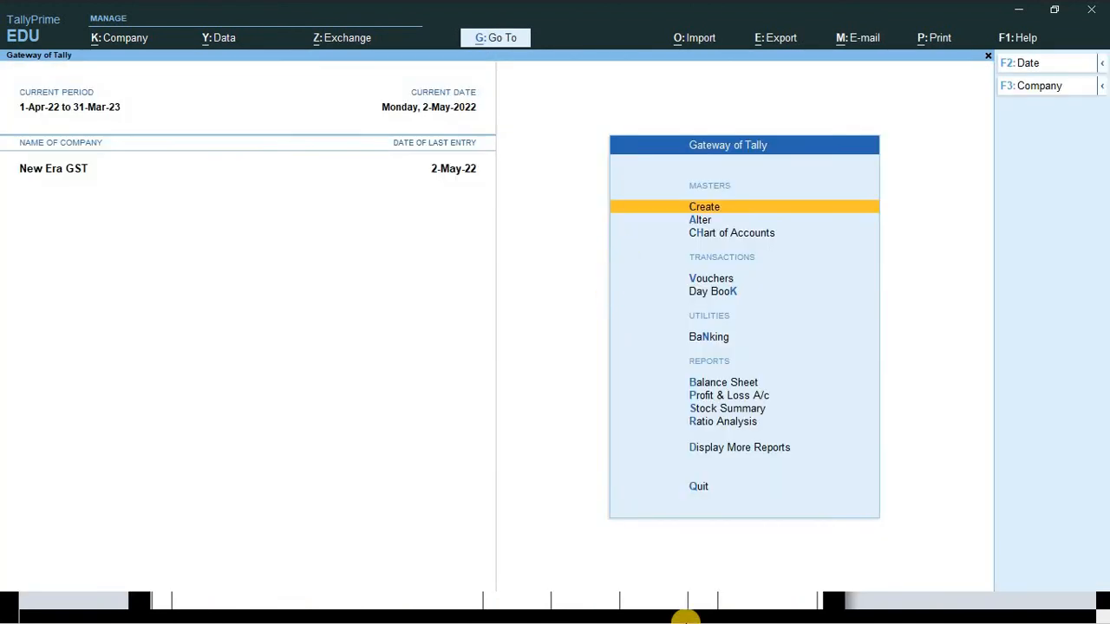
pyautogui.press('v')
pyautogui.press('F9')
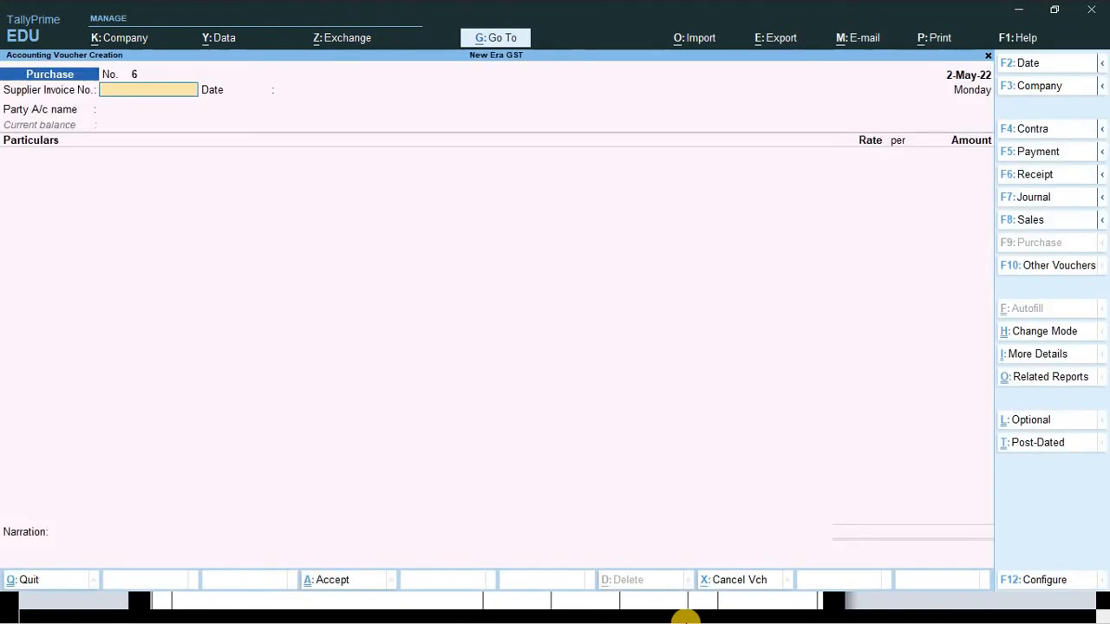
pyautogui.press('F2')
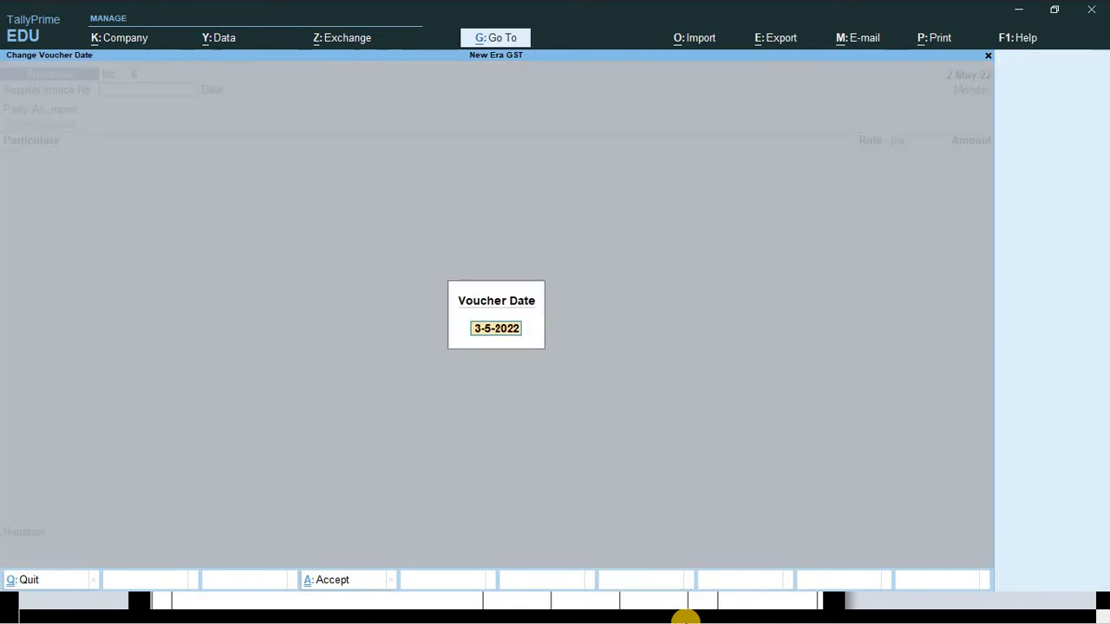
pyautogui.write('2-5')
pyautogui.press('Return')
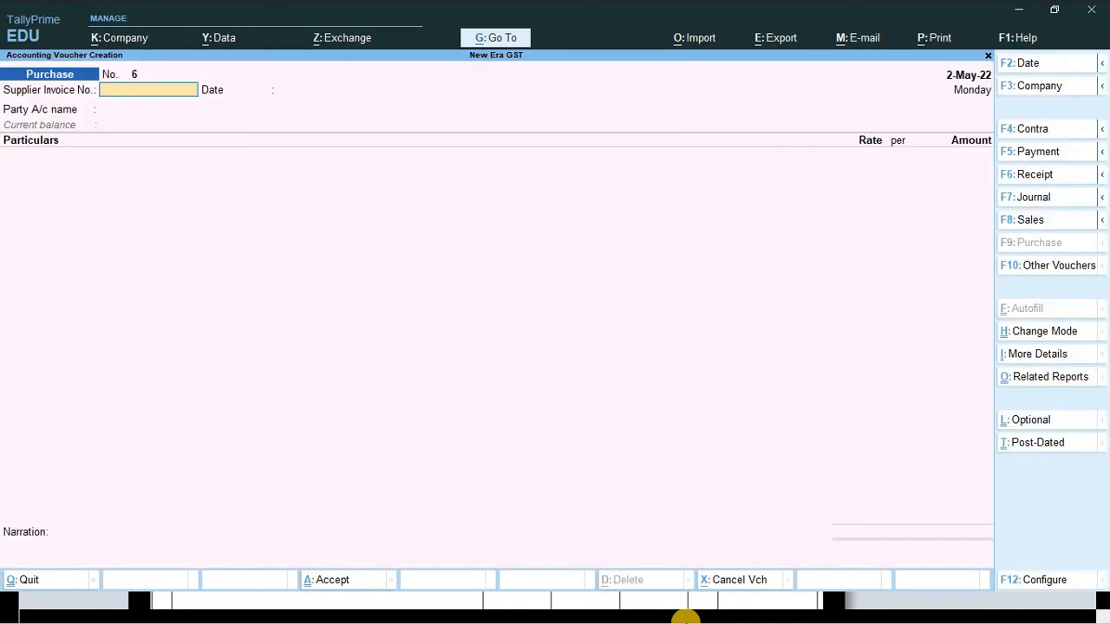
# - Enter supplier invoice AC/0003/22-23 and select Ansh Corporation as the party
pyautogui.hotkey('alt', 'Tab')
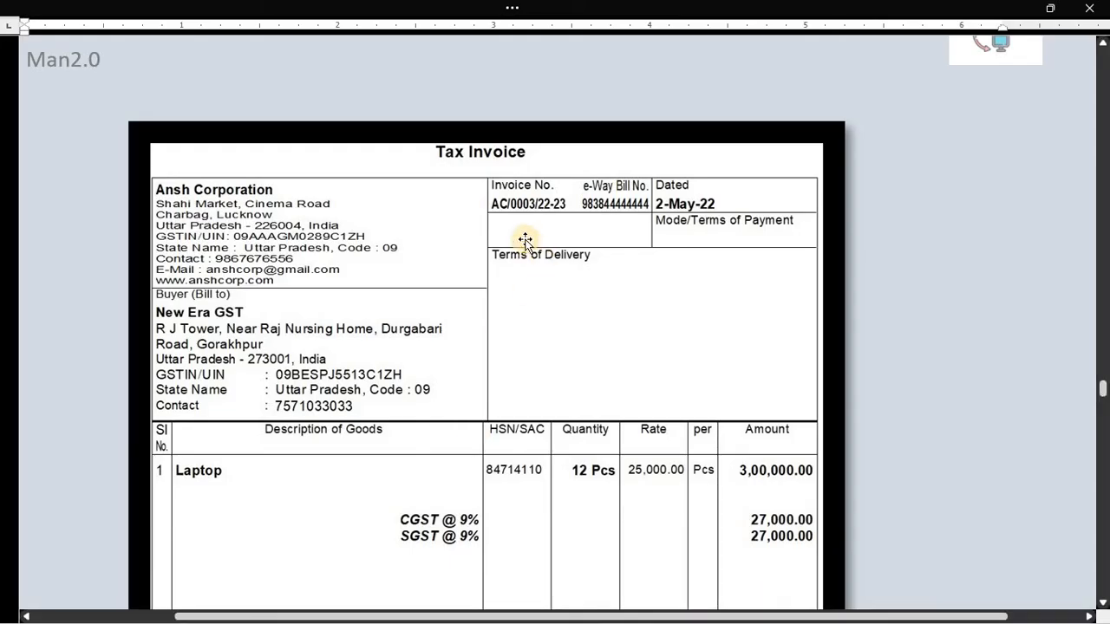
pyautogui.hotkey('alt', 'Tab')
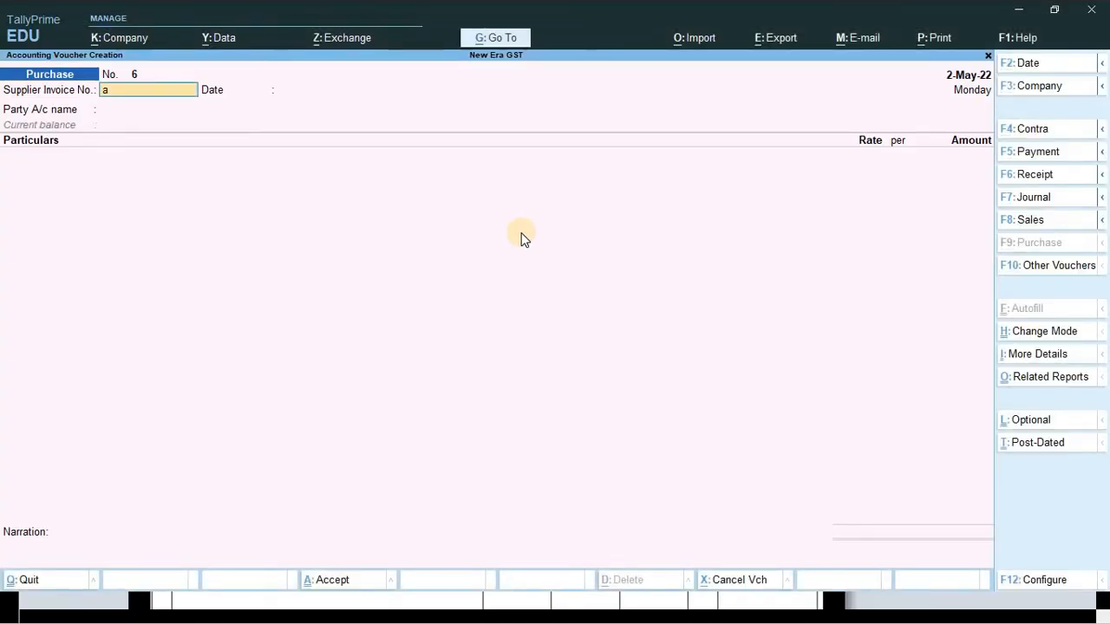
pyautogui.write('AC')
pyautogui.press('Return')
pyautogui.press('Return')
pyautogui.press('Return')
pyautogui.press('Escape')
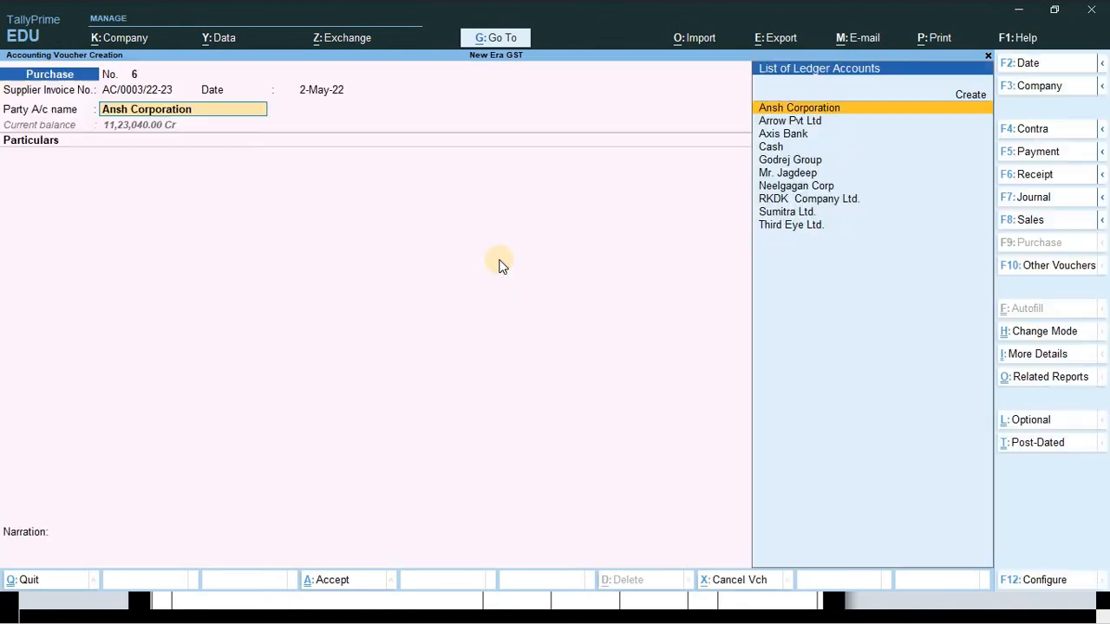
pyautogui.press('Return')
pyautogui.press('Return')
pyautogui.press('Return')
pyautogui.press('Return')
pyautogui.press('Return')
pyautogui.press('Return')
pyautogui.press('Return')
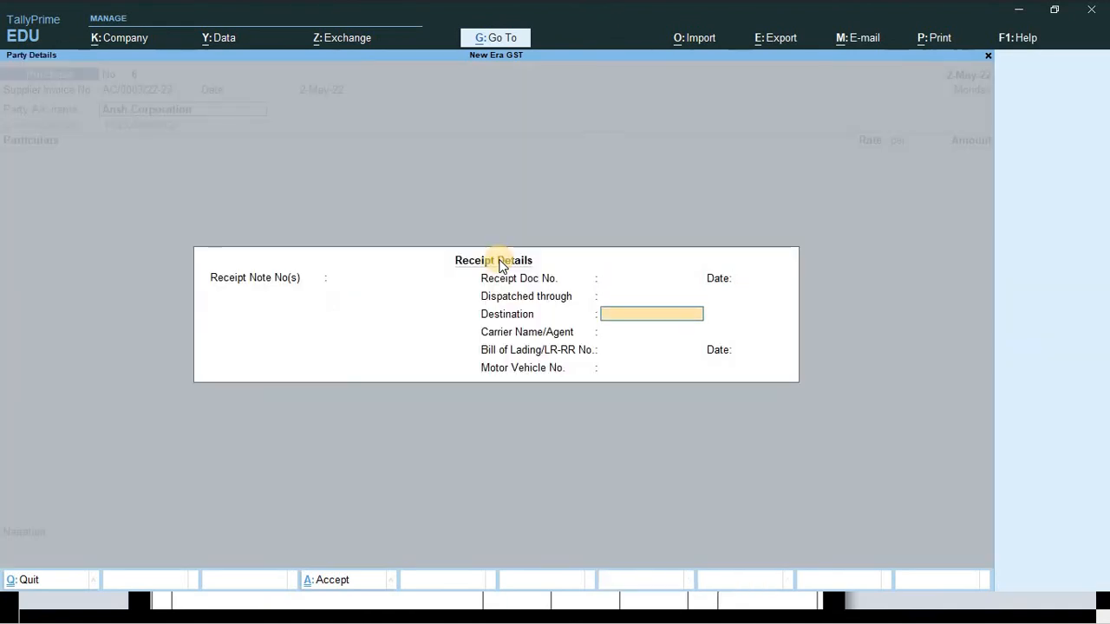
pyautogui.press('Return')
pyautogui.press('Return')
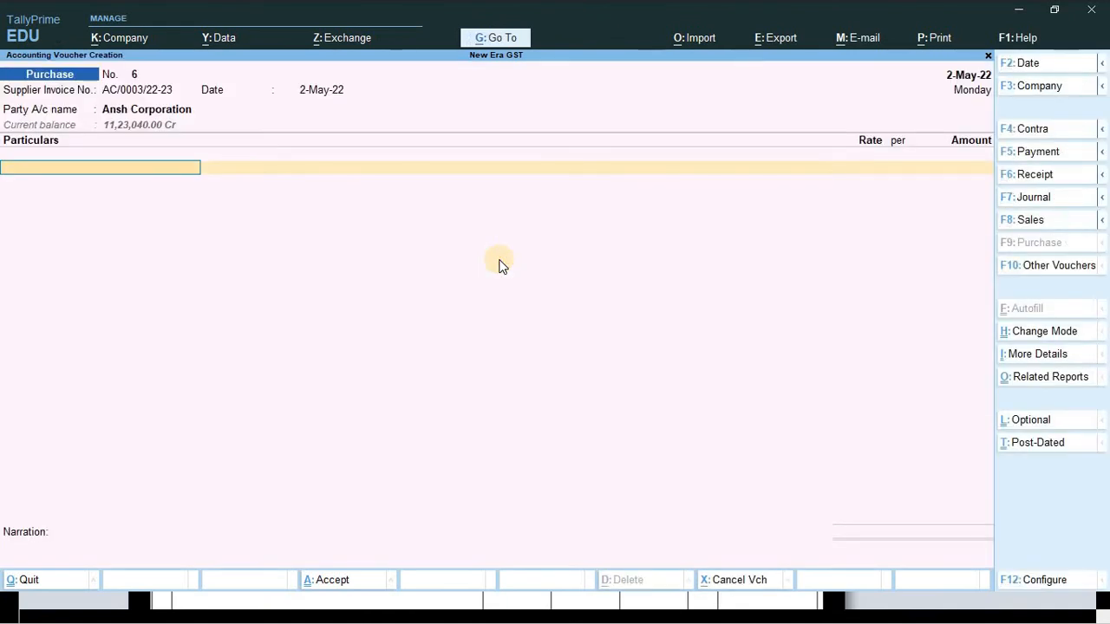
# - Check the invoice items and bring up the Change Voucher Mode choices
pyautogui.hotkey('alt', 'Tab')
pyautogui.scroll(-2, 520, 265)
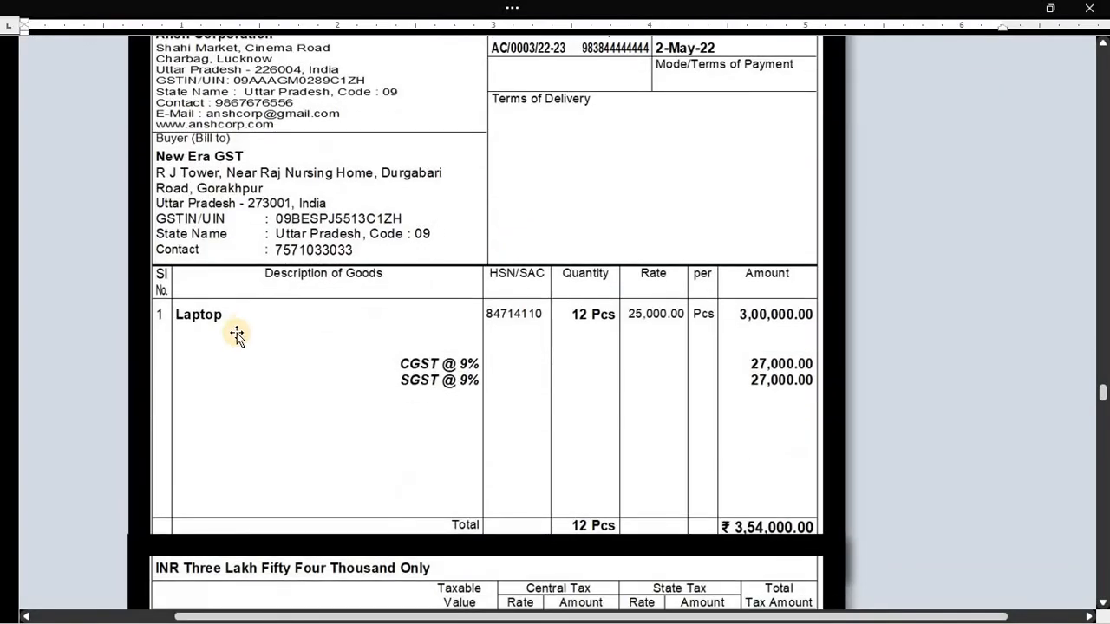
pyautogui.hotkey('alt', 'Tab')
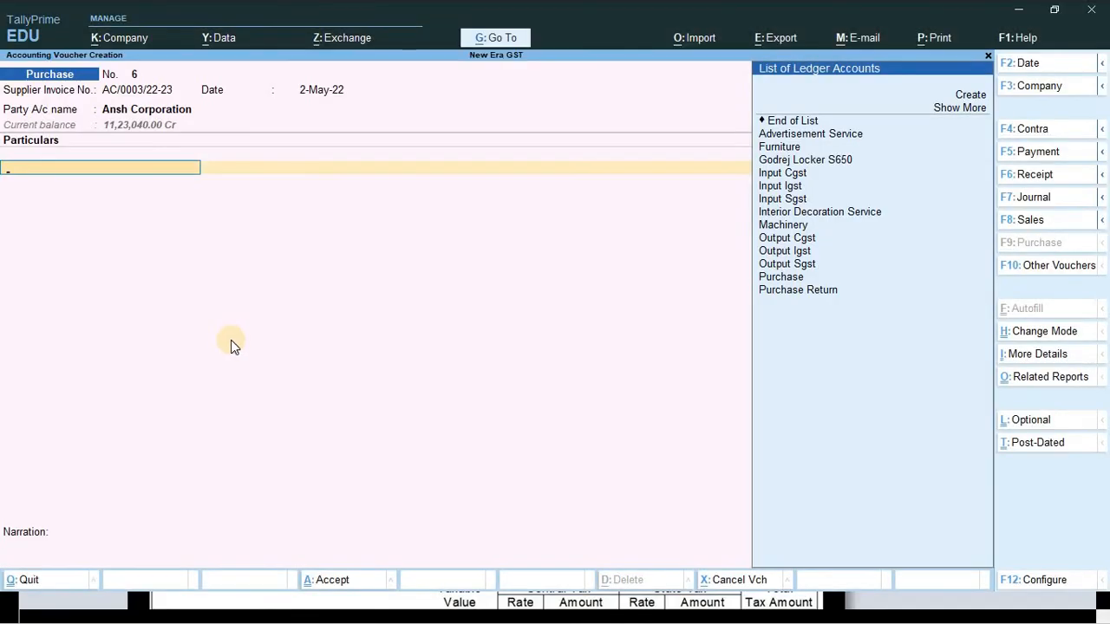
pyautogui.write('L')
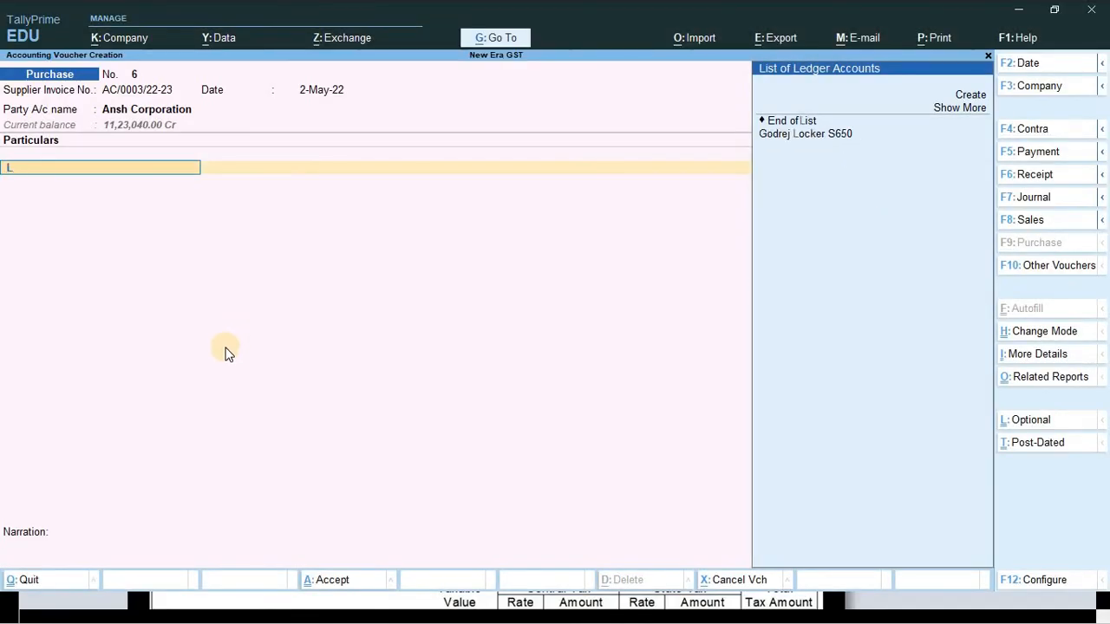
pyautogui.press('BackSpace')
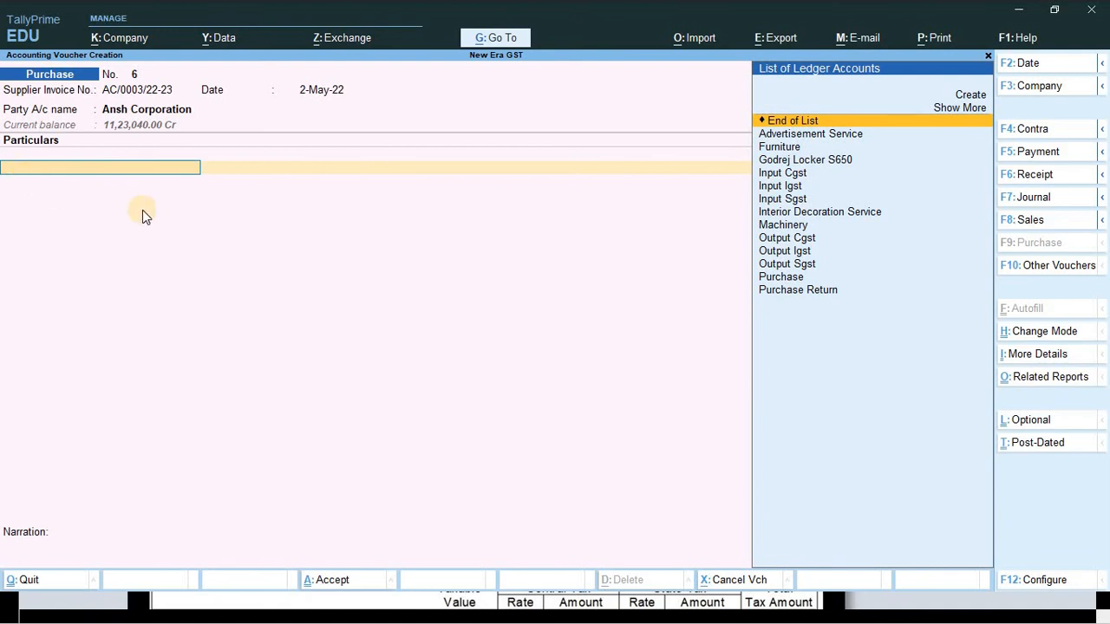
pyautogui.hotkey('ctrl', 'h')
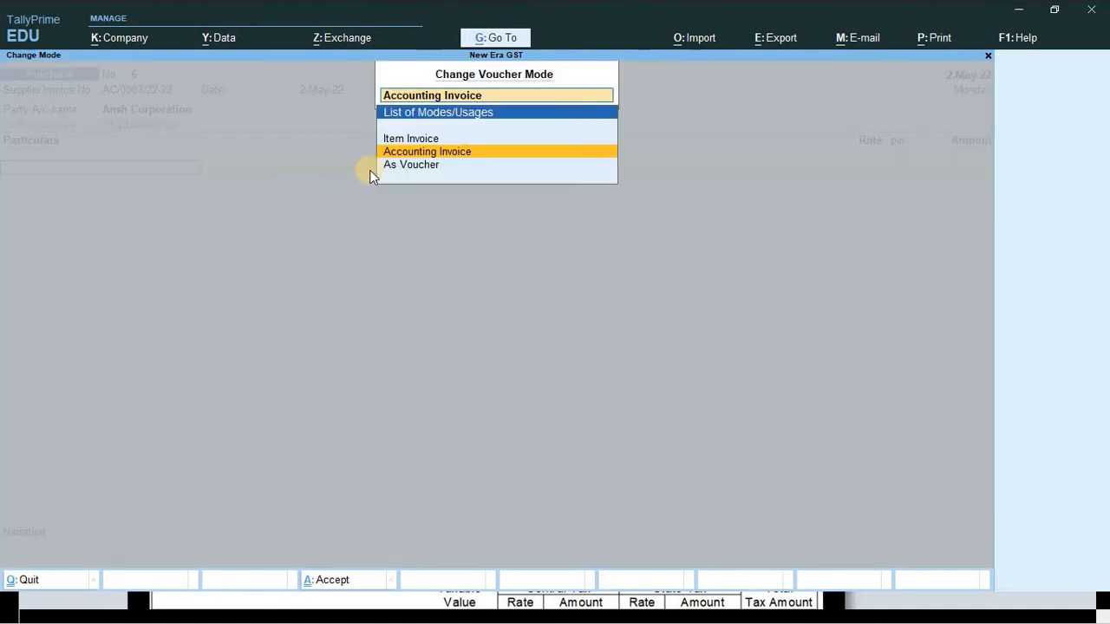
# - Switch voucher 6 to Item Invoice mode and browse the existing stock items
pyautogui.press('Up')
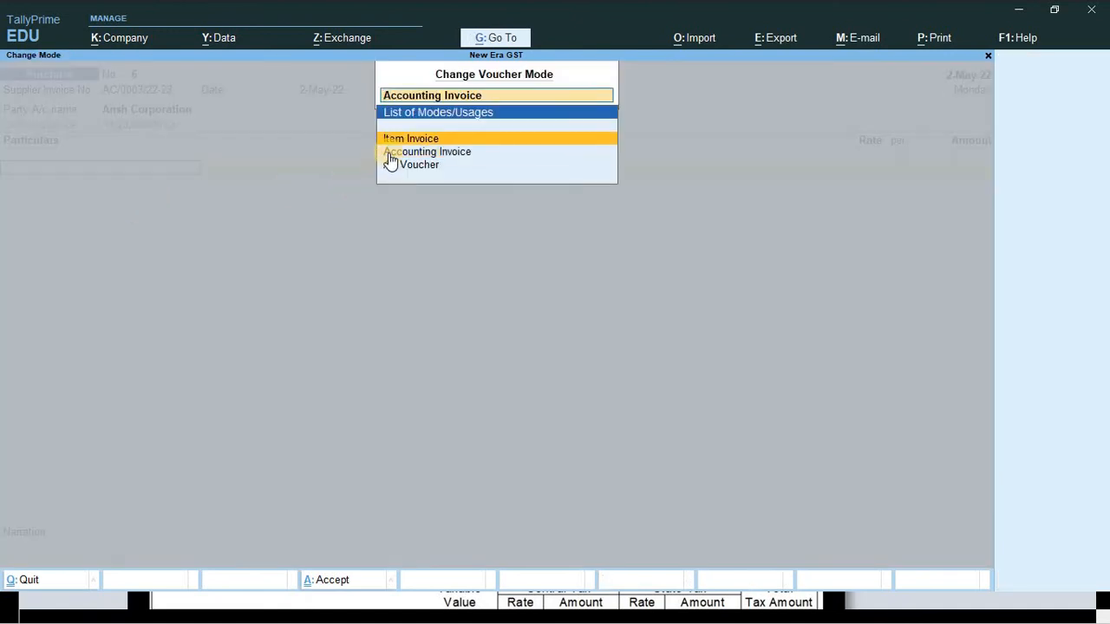
pyautogui.click(475, 139)
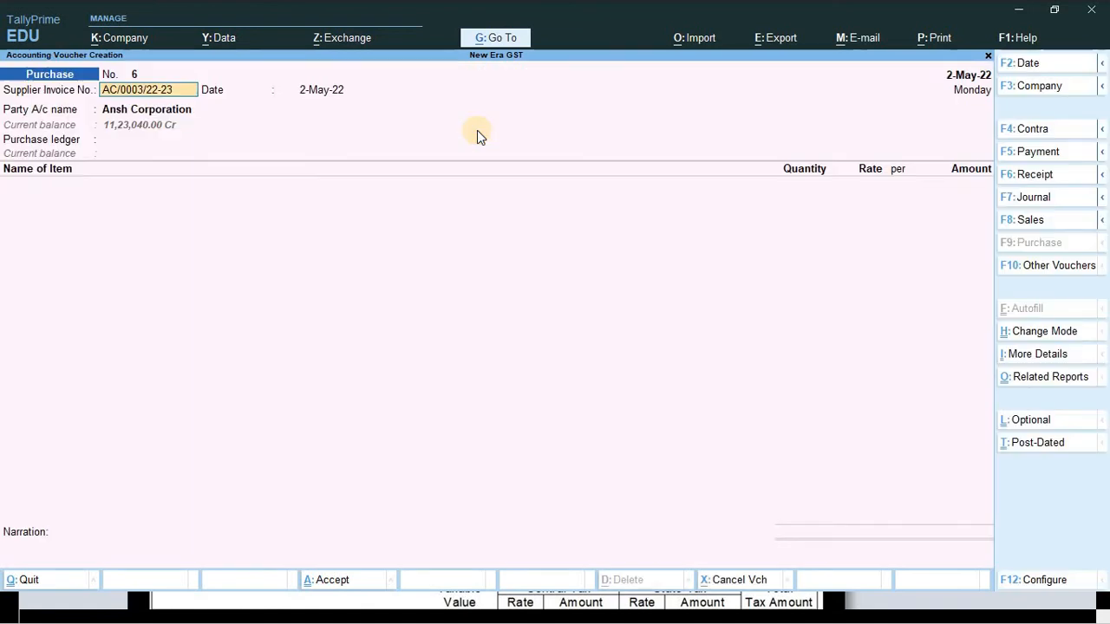
pyautogui.click(56, 198)
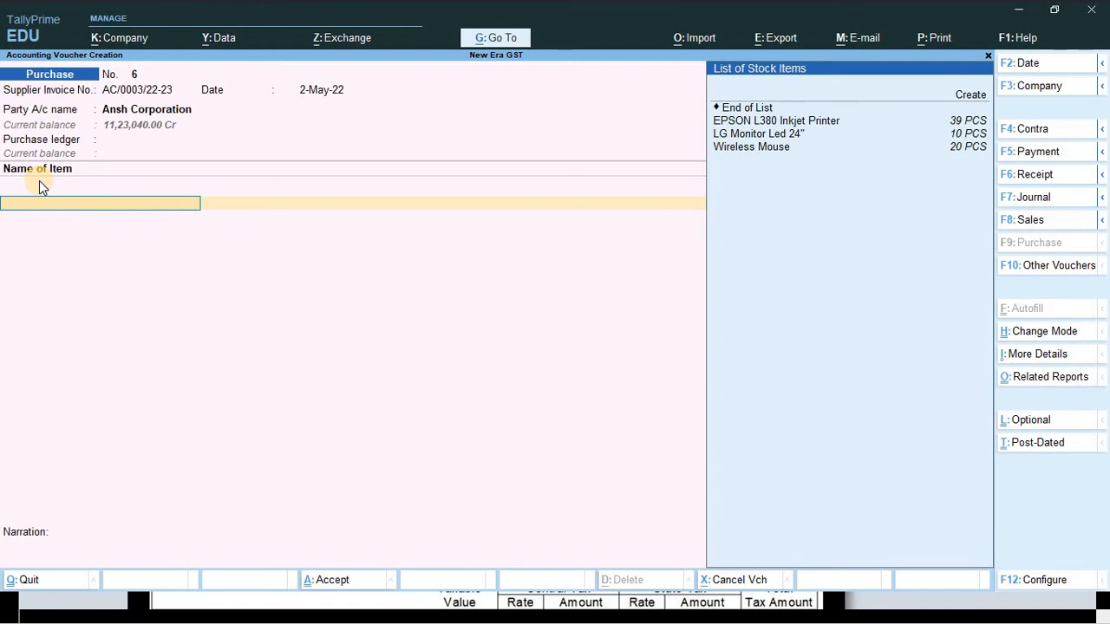
pyautogui.press('Down')
pyautogui.press('Down')
pyautogui.press('Down')
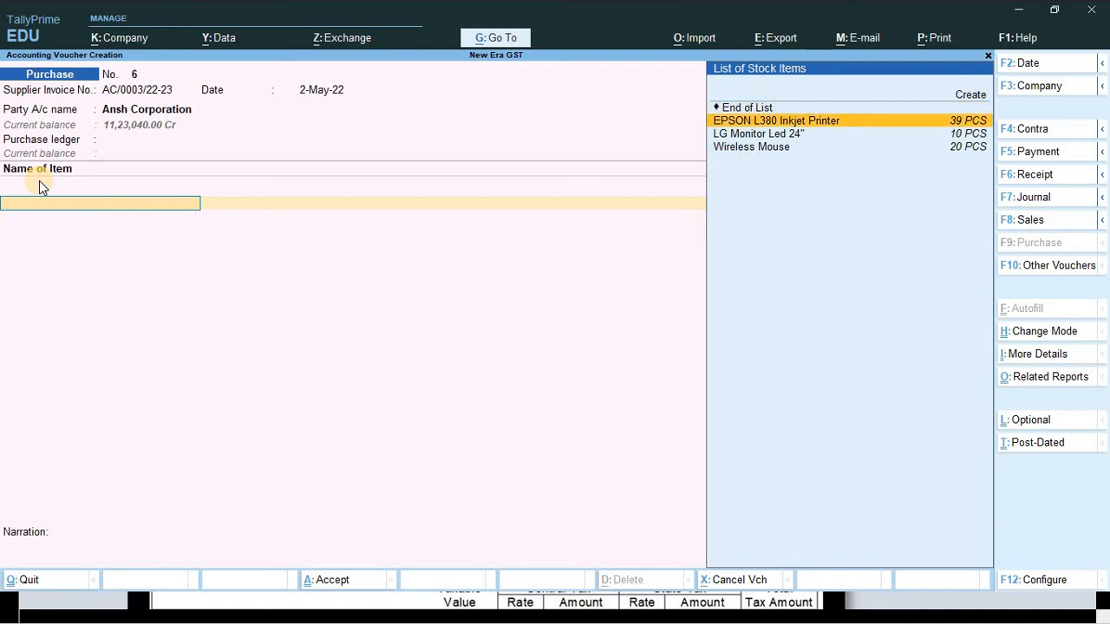
pyautogui.press('Down')
pyautogui.press('Down')
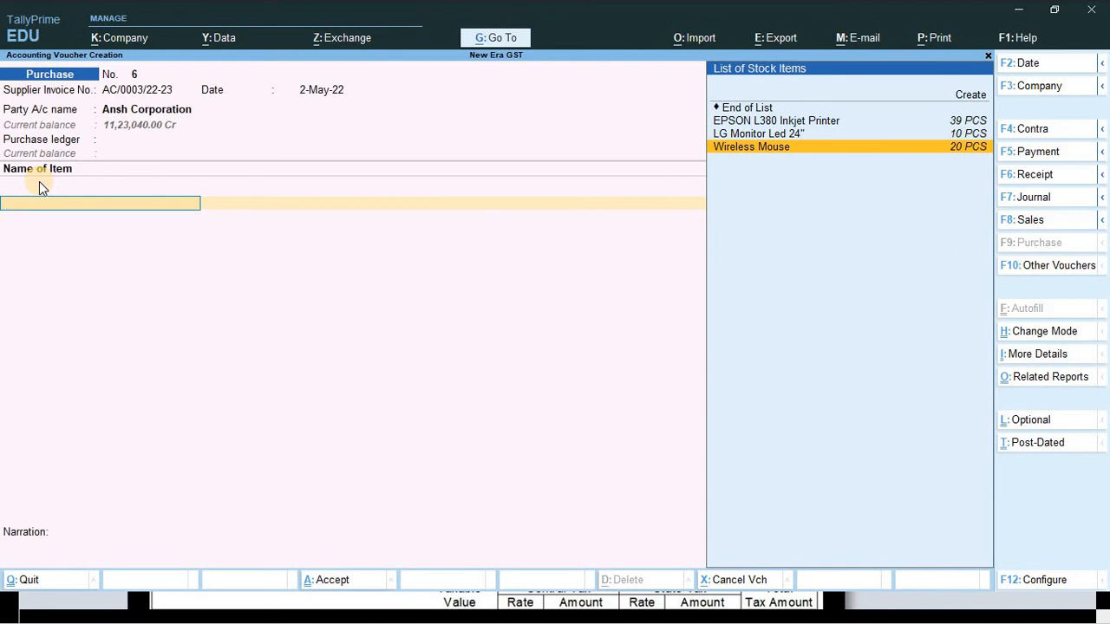
# - Check the invoice item and start creating a new stock item with Alt+C
pyautogui.hotkey('alt', 'Tab')
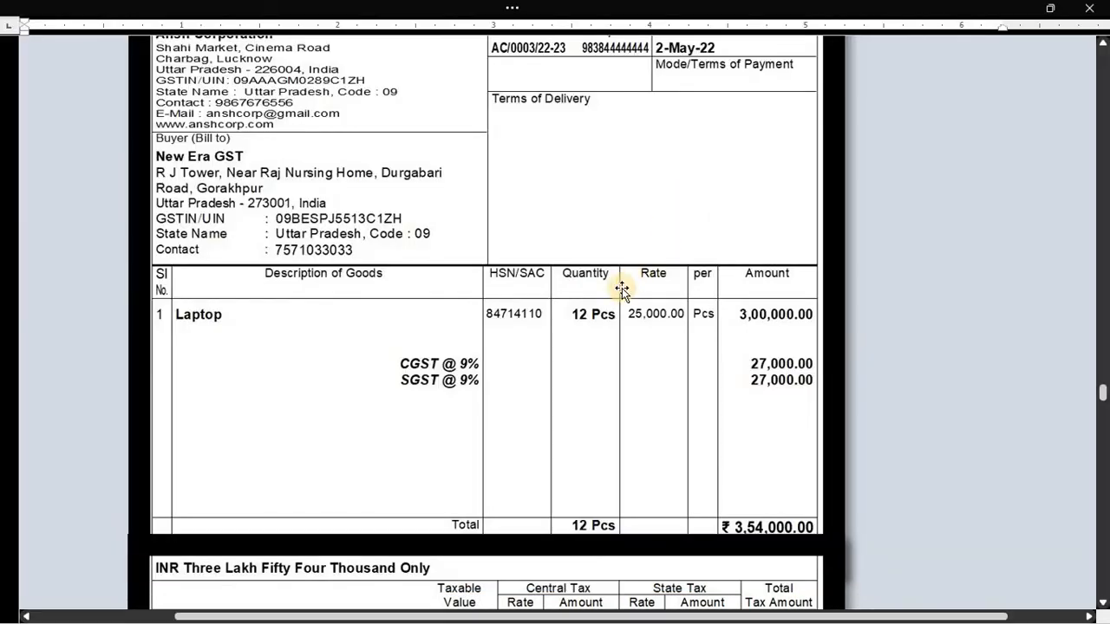
pyautogui.scroll(-2, 621, 287)
pyautogui.hotkey('alt', 'Tab')
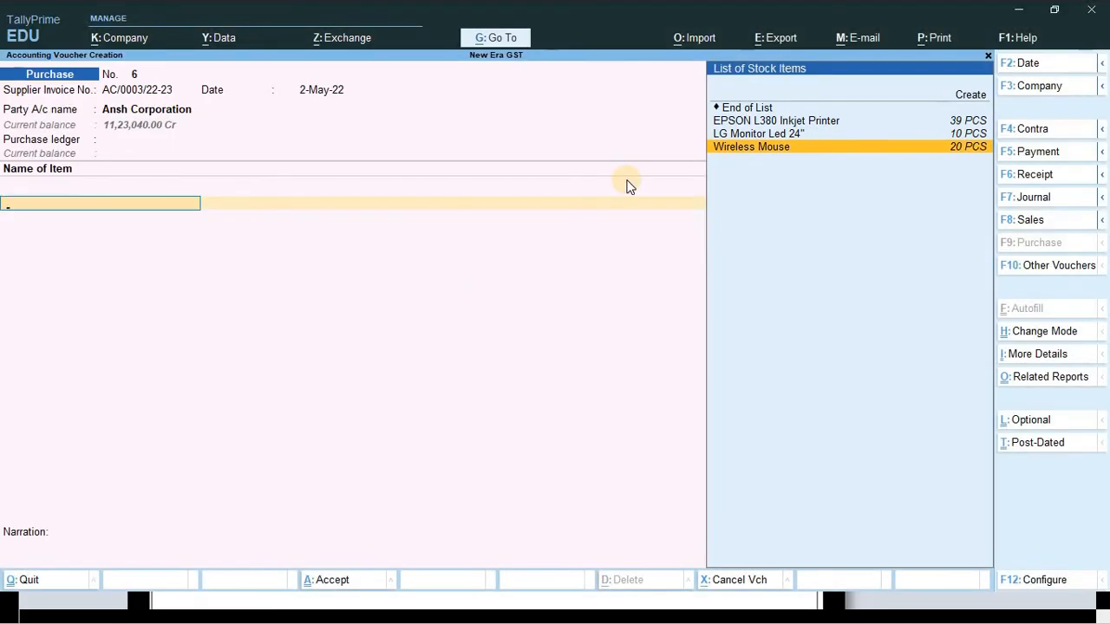
pyautogui.hotkey('alt', 'c')
pyautogui.hotkey('alt', 'Tab')
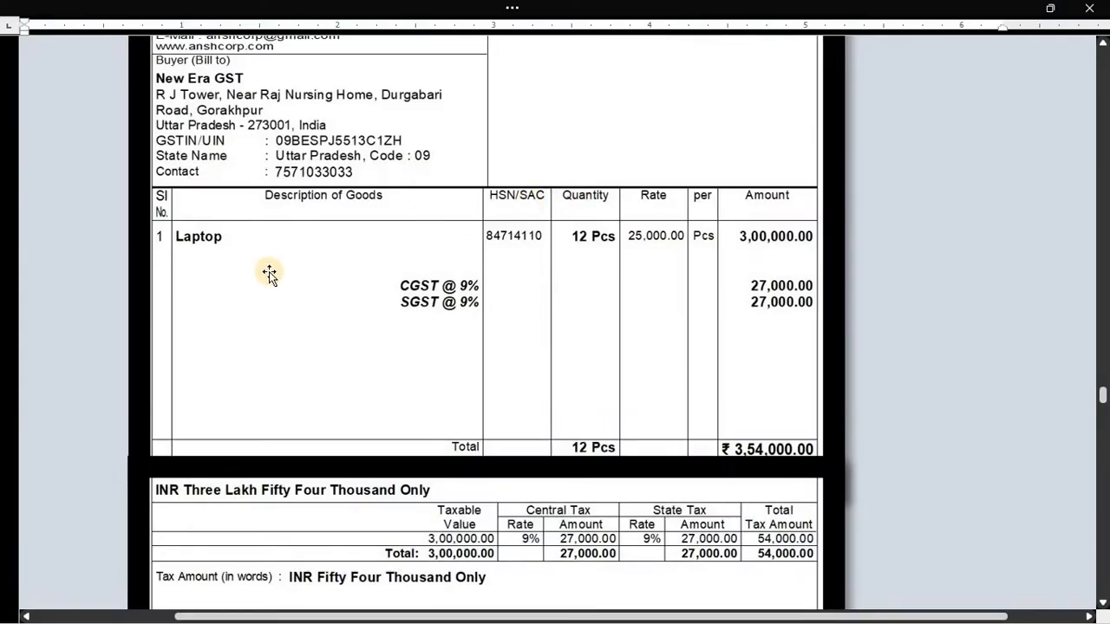
pyautogui.hotkey('alt', 'Tab')
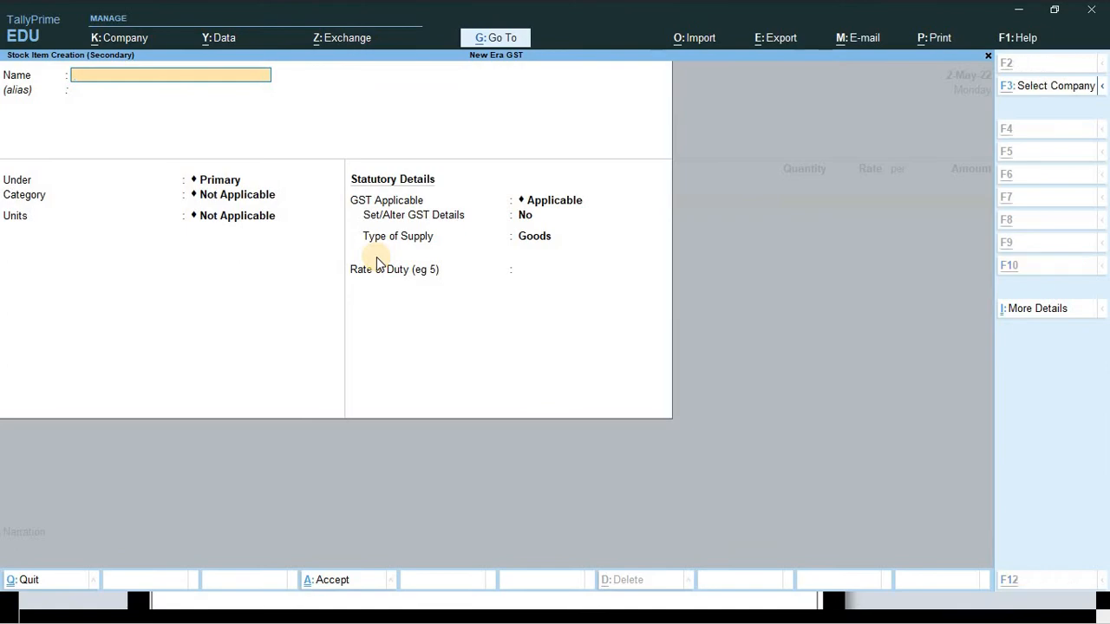
# - Name the stock item LAPTOP and create a new stock group COMPUTER to hold it
pyautogui.hotkey('alt', 'Tab')
pyautogui.scroll(1, 327, 223)
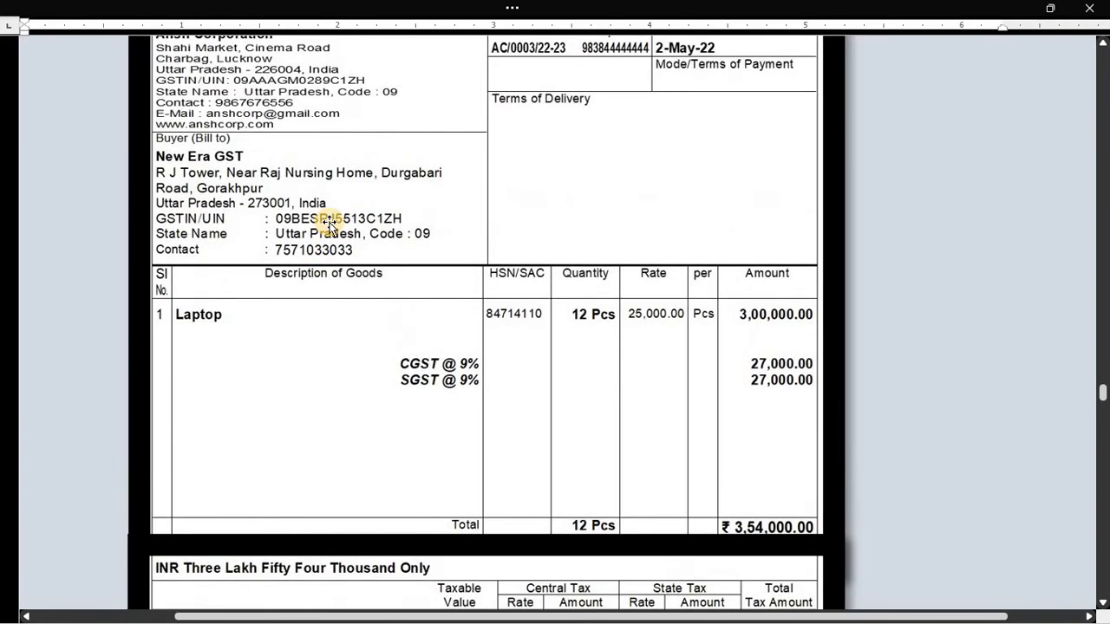
pyautogui.hotkey('alt', 'Tab')
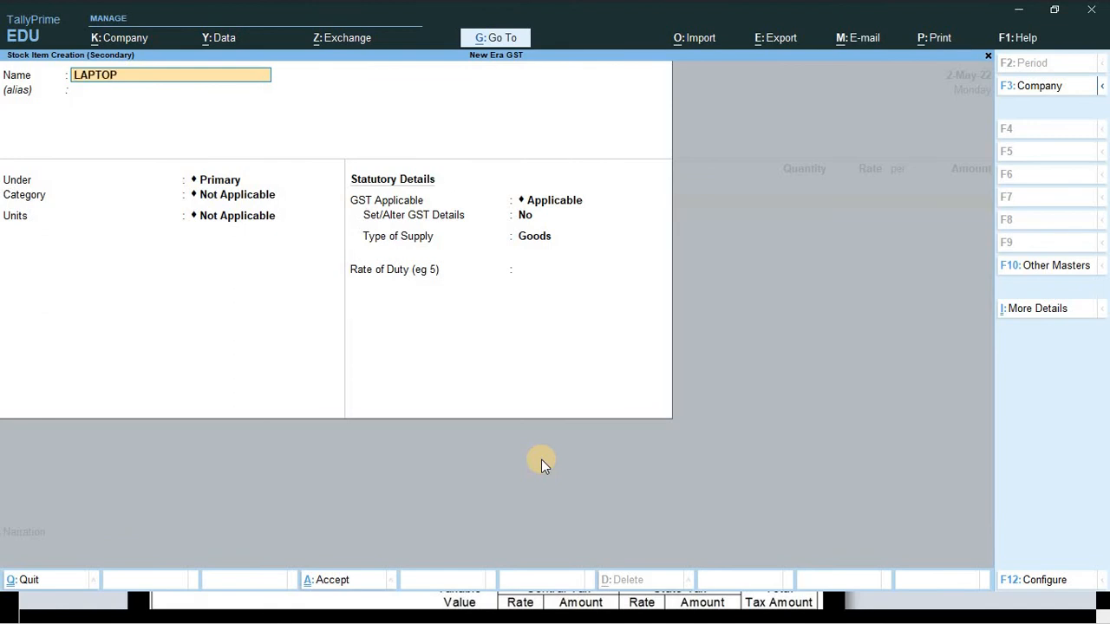
pyautogui.press('Return')
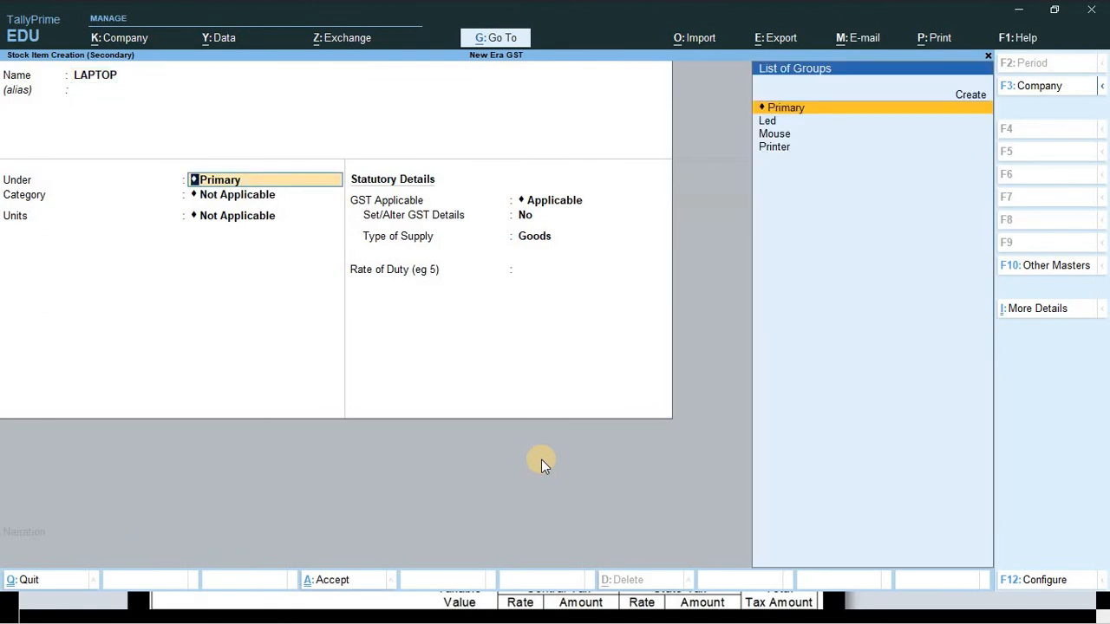
pyautogui.hotkey('alt', 'c')
pyautogui.write('COMOPUT')
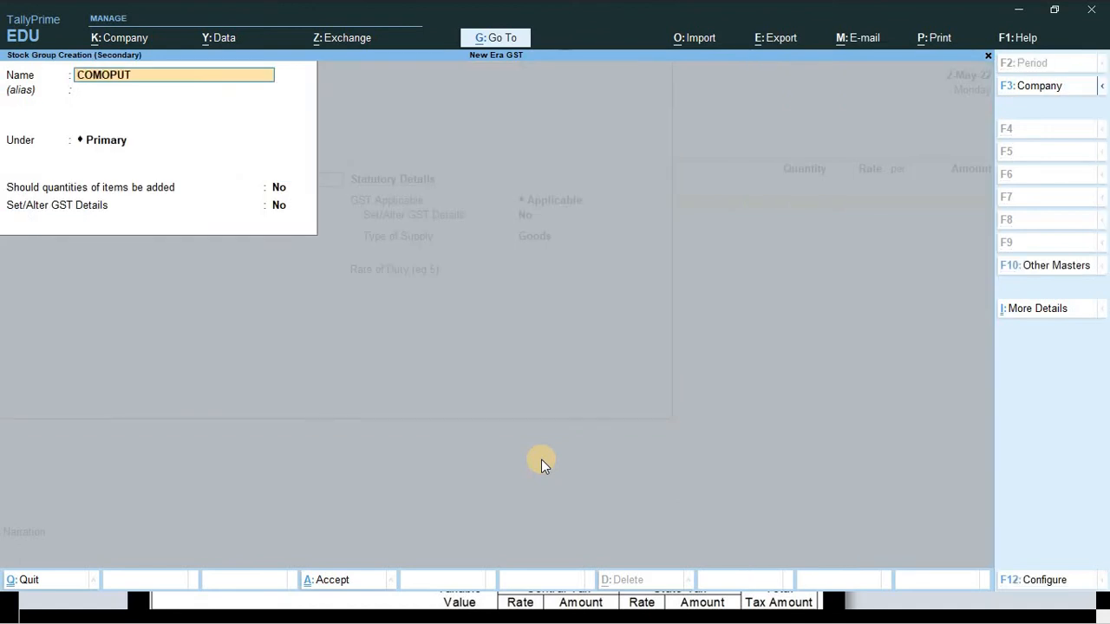
pyautogui.write('TER')
pyautogui.press('Return')
pyautogui.hotkey('ctrl', 'a')
# - Set LAPTOP's unit to PCS, turn on GST details and enter GST description LAPTOP
pyautogui.press('Return')
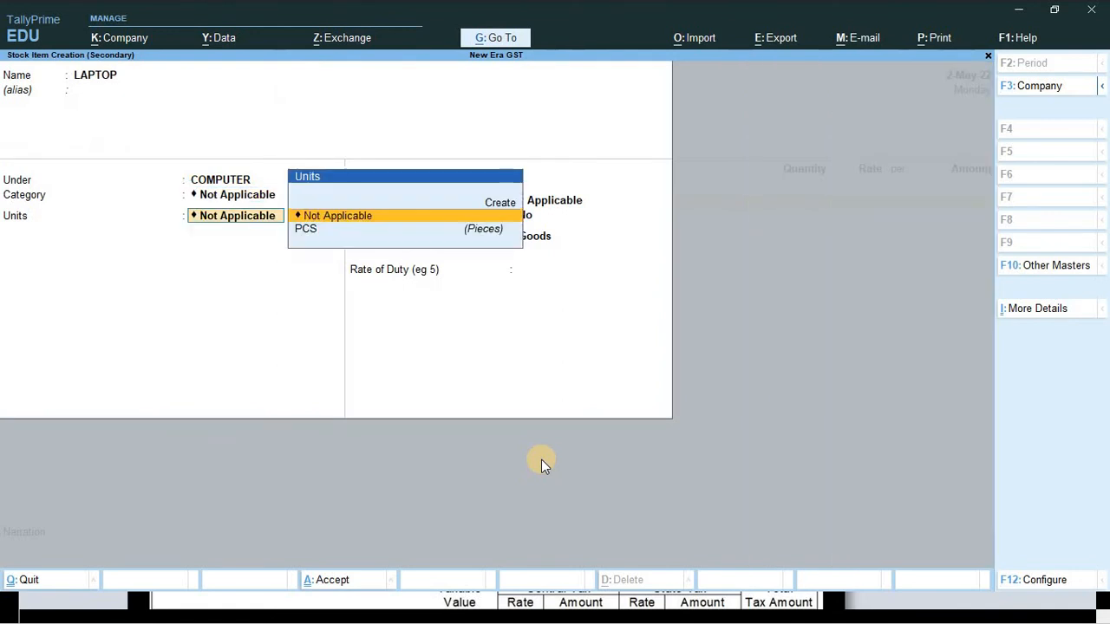
pyautogui.press('Down')
pyautogui.press('Return')
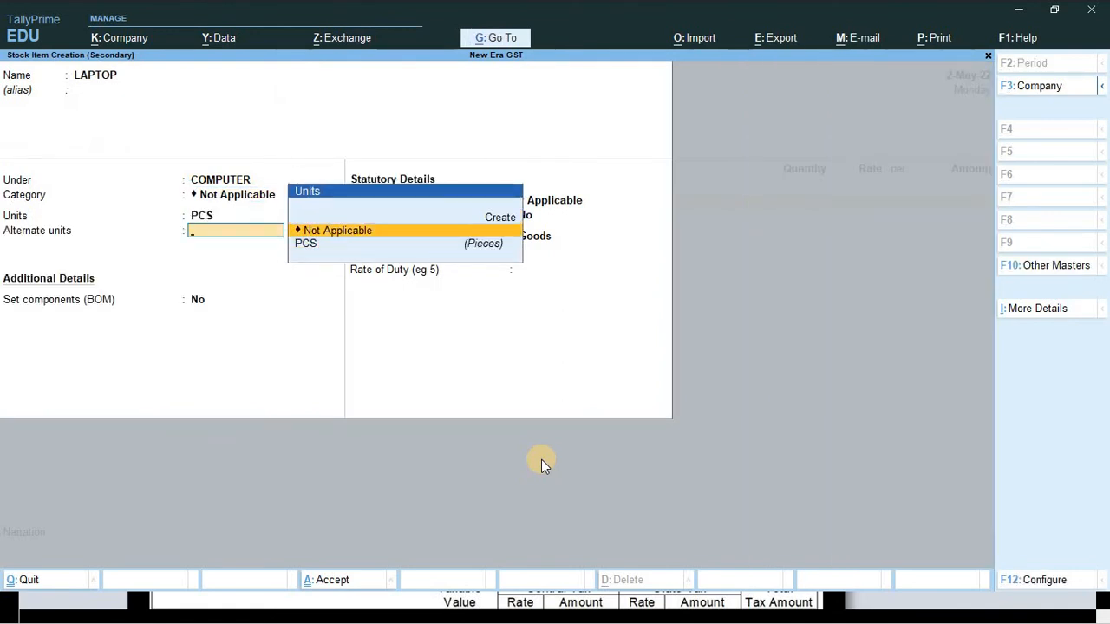
pyautogui.press('Return')
pyautogui.press('Return')
pyautogui.press('Return')
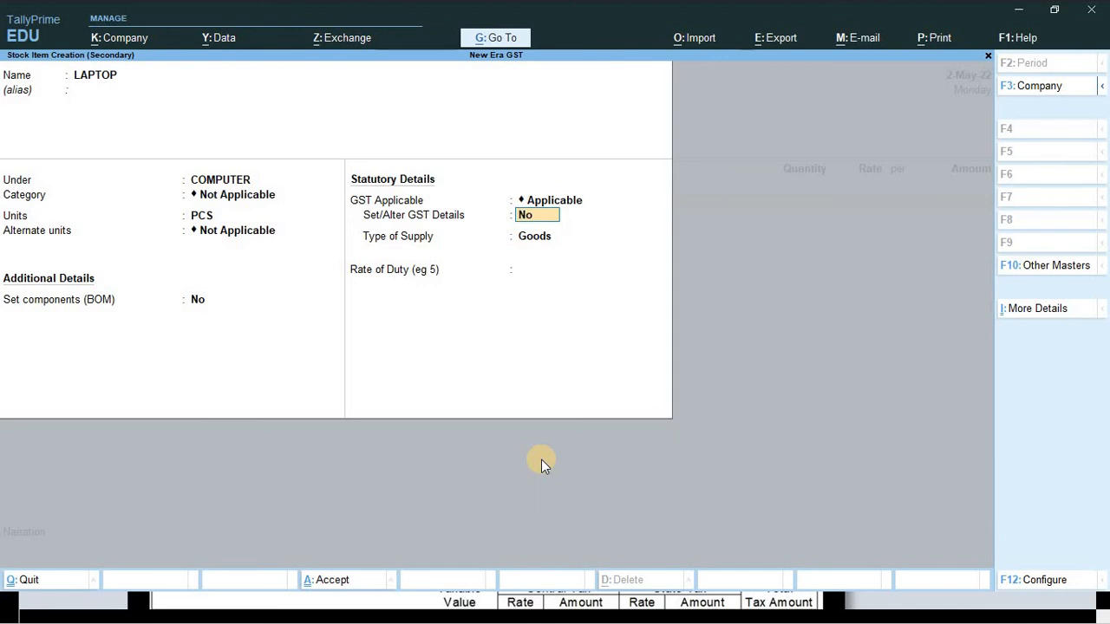
pyautogui.press('y')
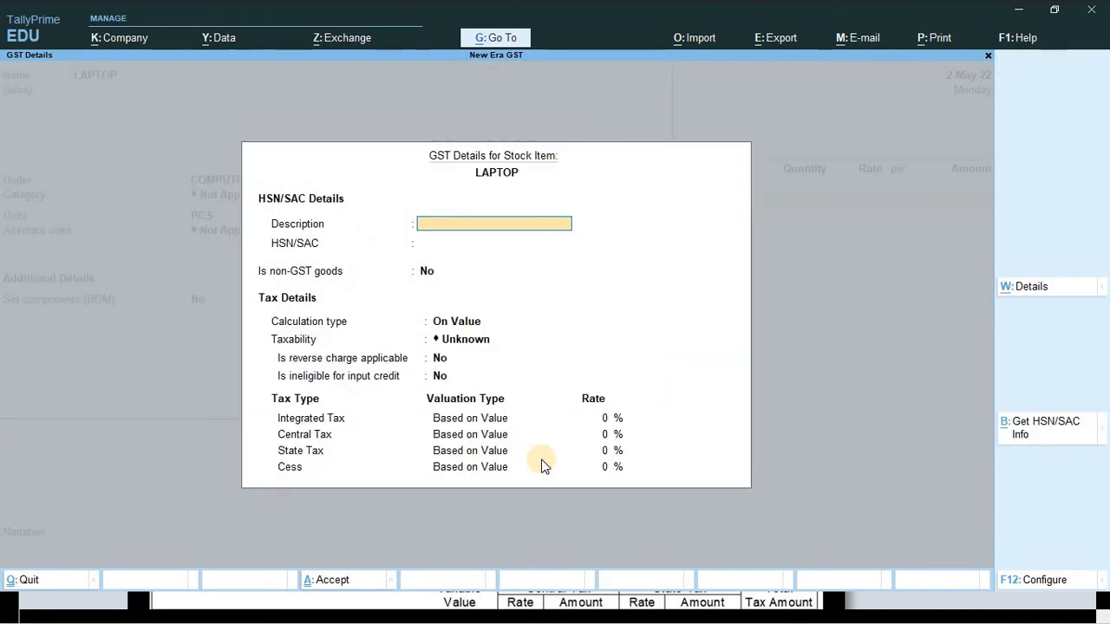
pyautogui.write('LAPT')
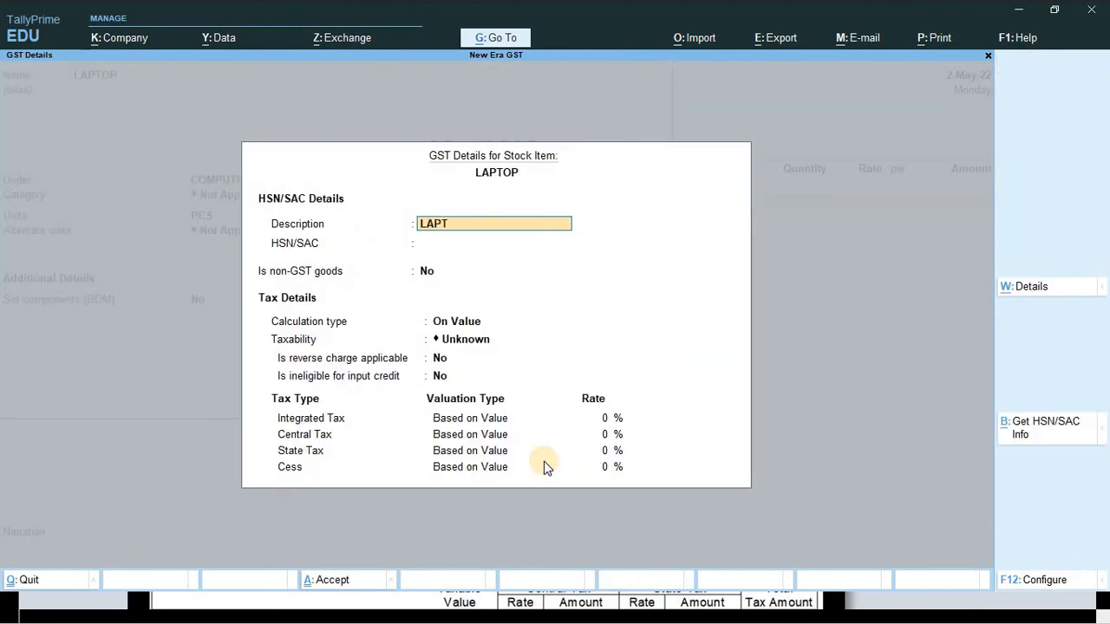
pyautogui.press('BackSpace')
pyautogui.press('BackSpace')
pyautogui.write('OP')
pyautogui.press('Return')
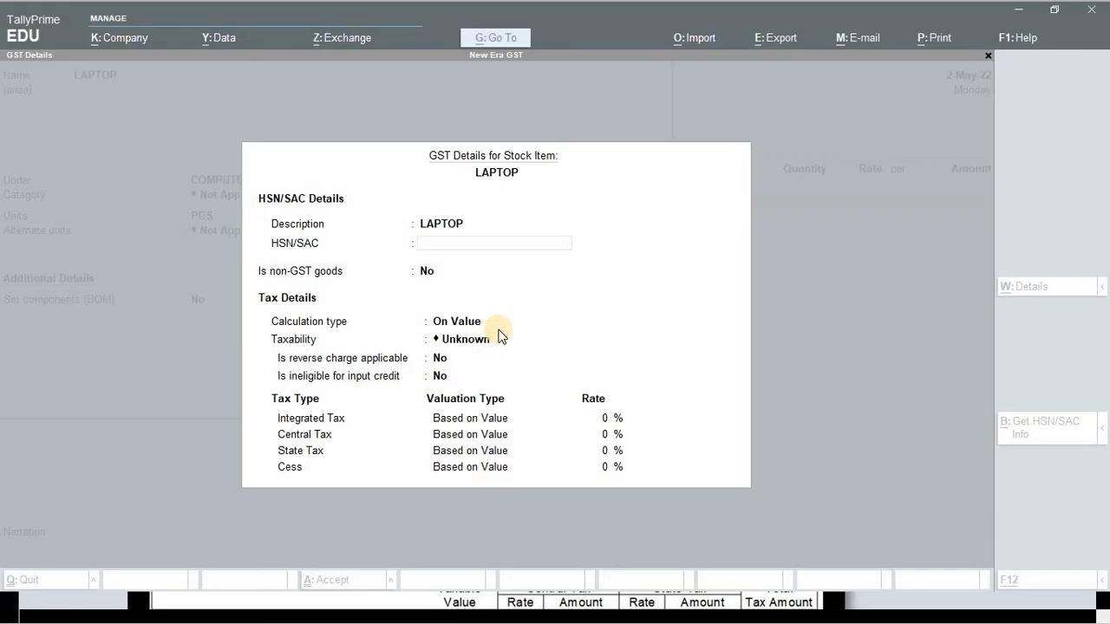
# - Enter HSN/SAC 84714110 for LAPTOP and set its taxability to Taxable
pyautogui.write('7130')
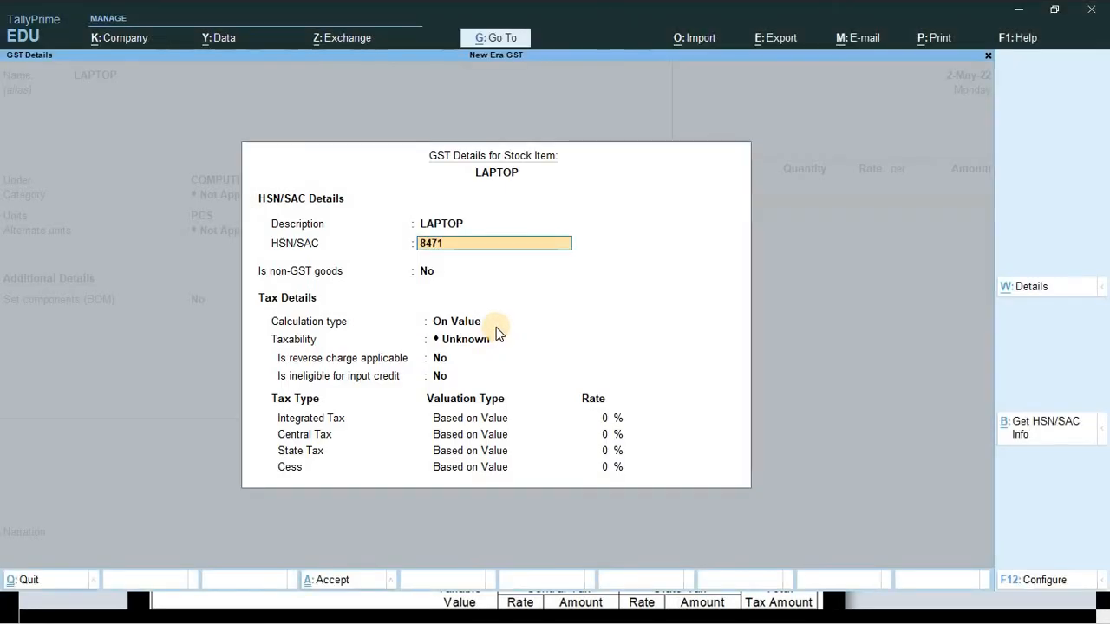
pyautogui.hotkey('alt', 'Tab')
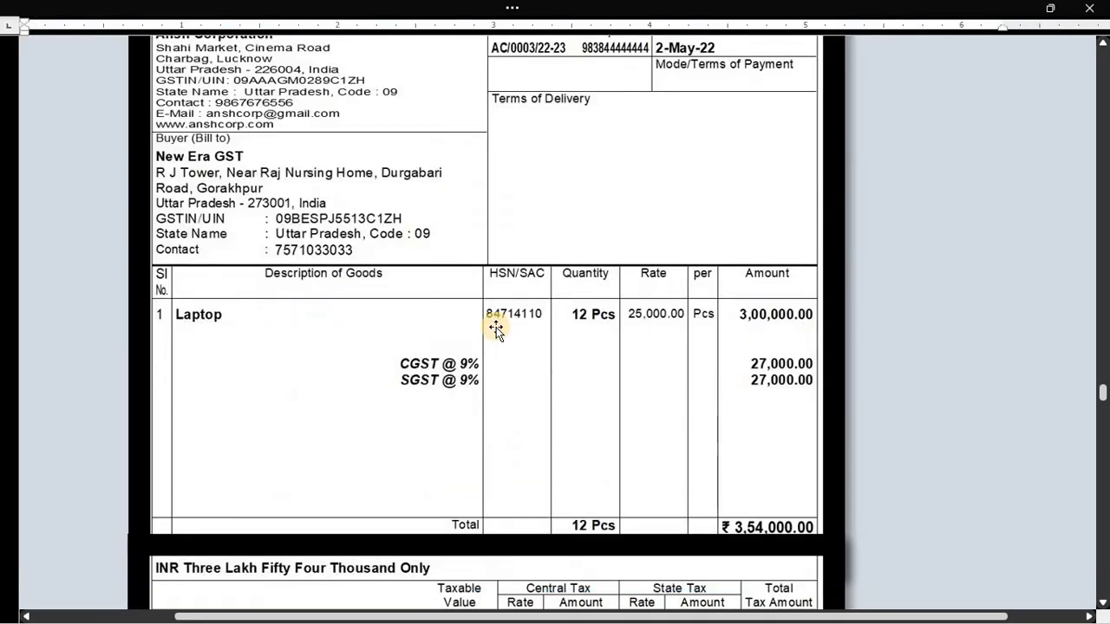
pyautogui.hotkey('alt', 'Tab')
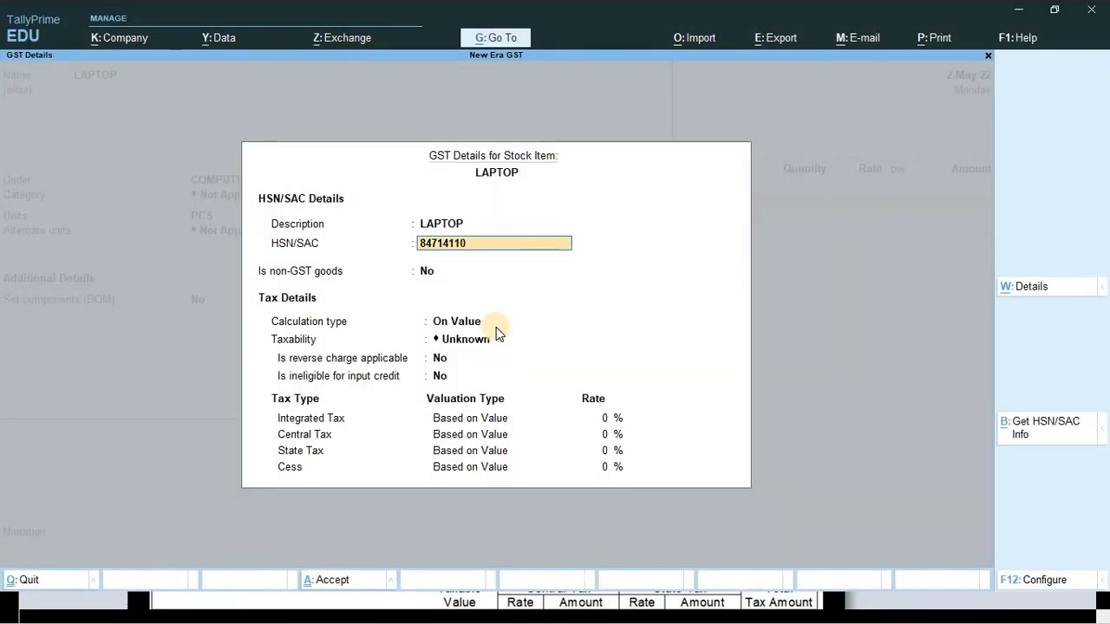
pyautogui.press('Return')
pyautogui.press('Return')
pyautogui.press('Return')
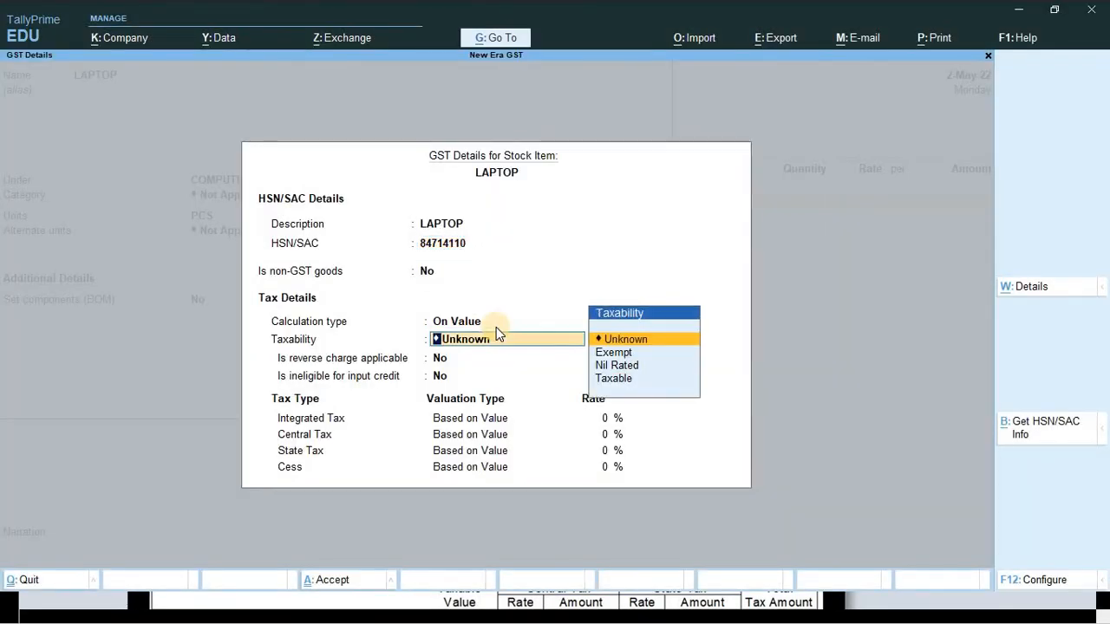
pyautogui.press('Down')
pyautogui.press('Down')
pyautogui.press('Down')
pyautogui.press('Return')
pyautogui.press('Return')
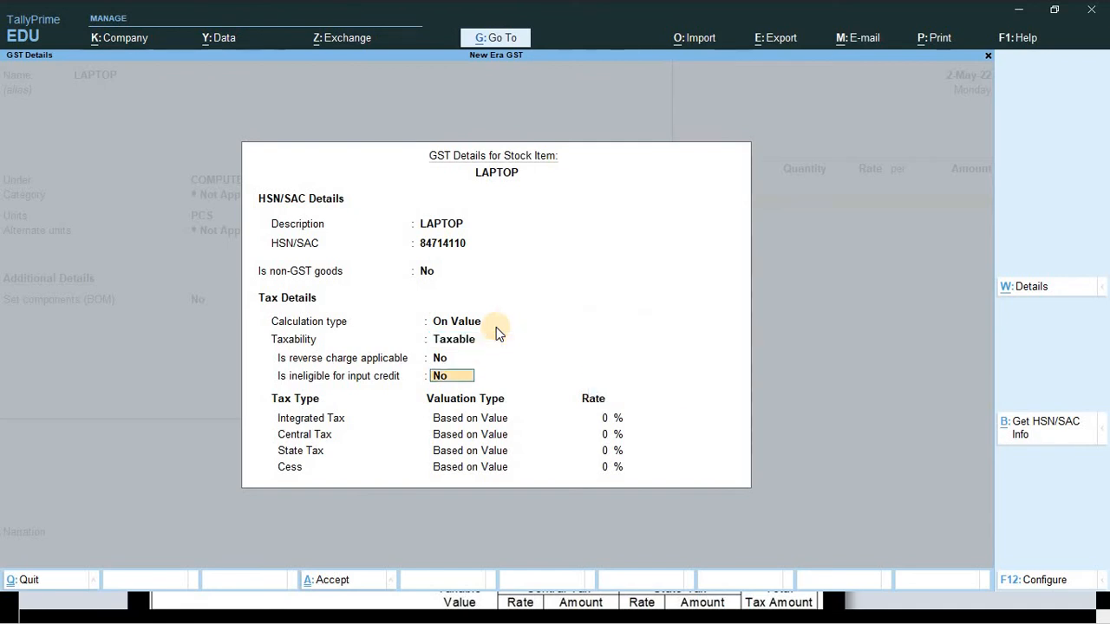
pyautogui.press('Return')
# - Set 18% integrated tax (9% central, 9% state) and supply type Goods
pyautogui.write('1')
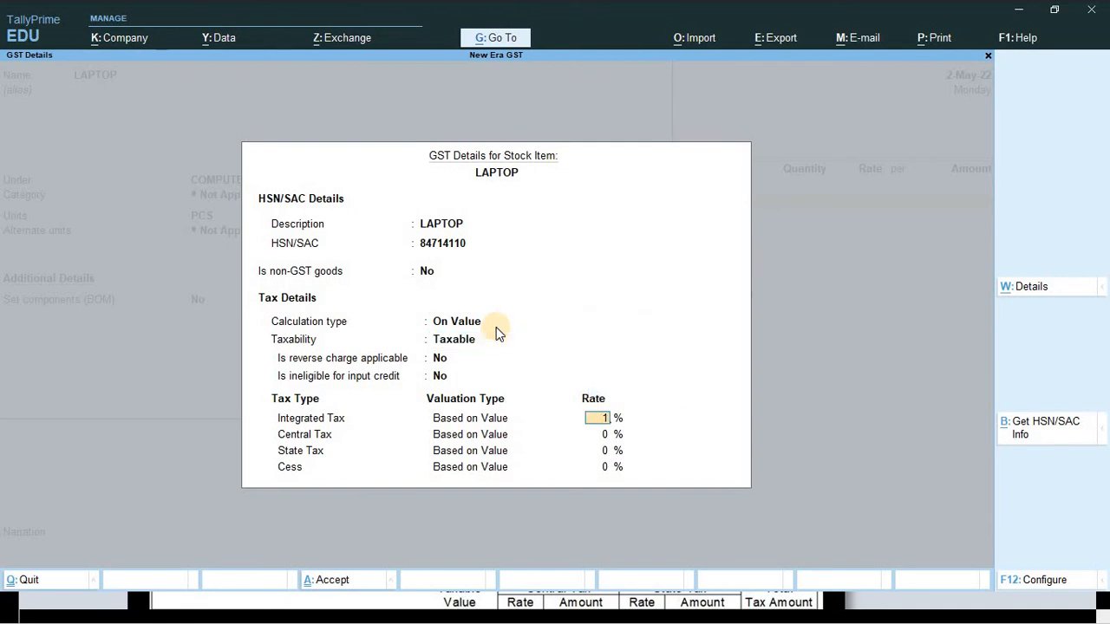
pyautogui.write('8')
pyautogui.press('Return')
pyautogui.press('Return')
pyautogui.press('Return')
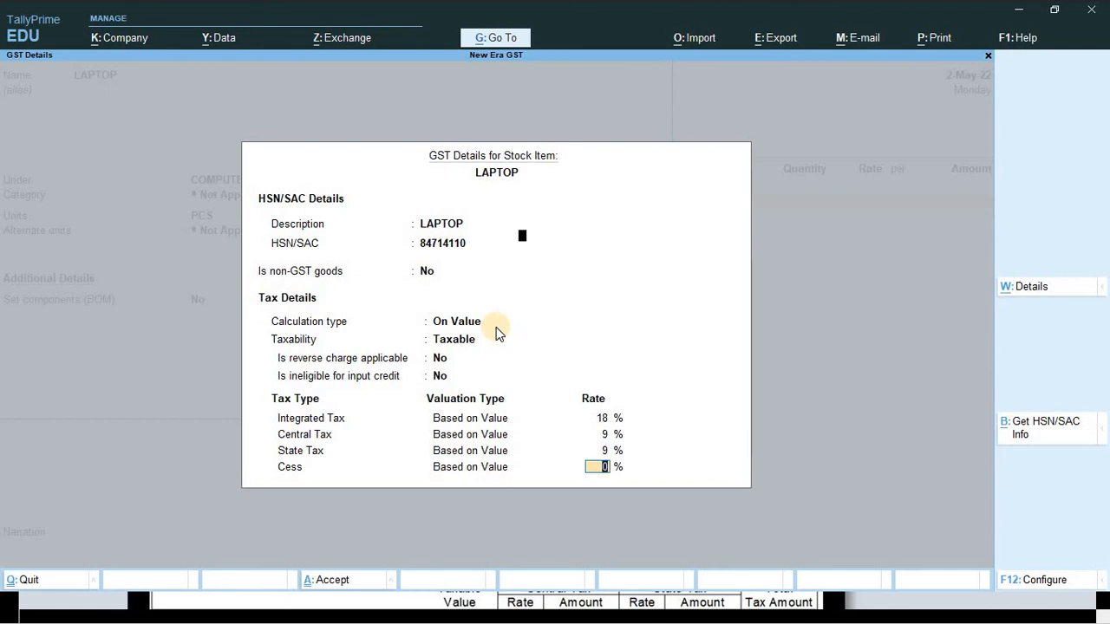
pyautogui.press('Return')
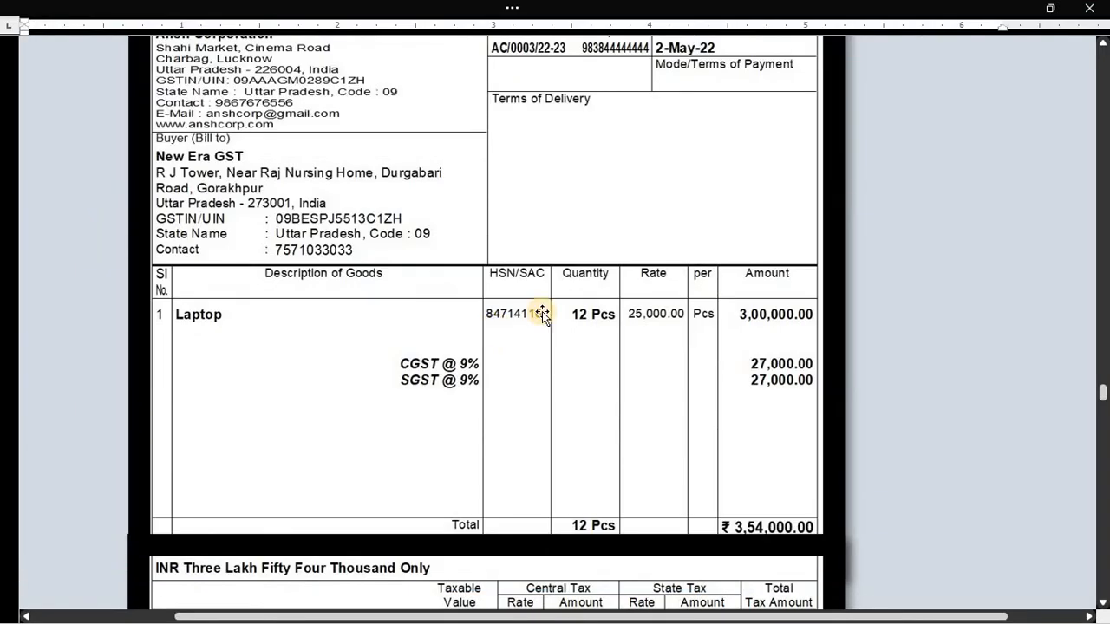
pyautogui.scroll(-3, 558, 369)
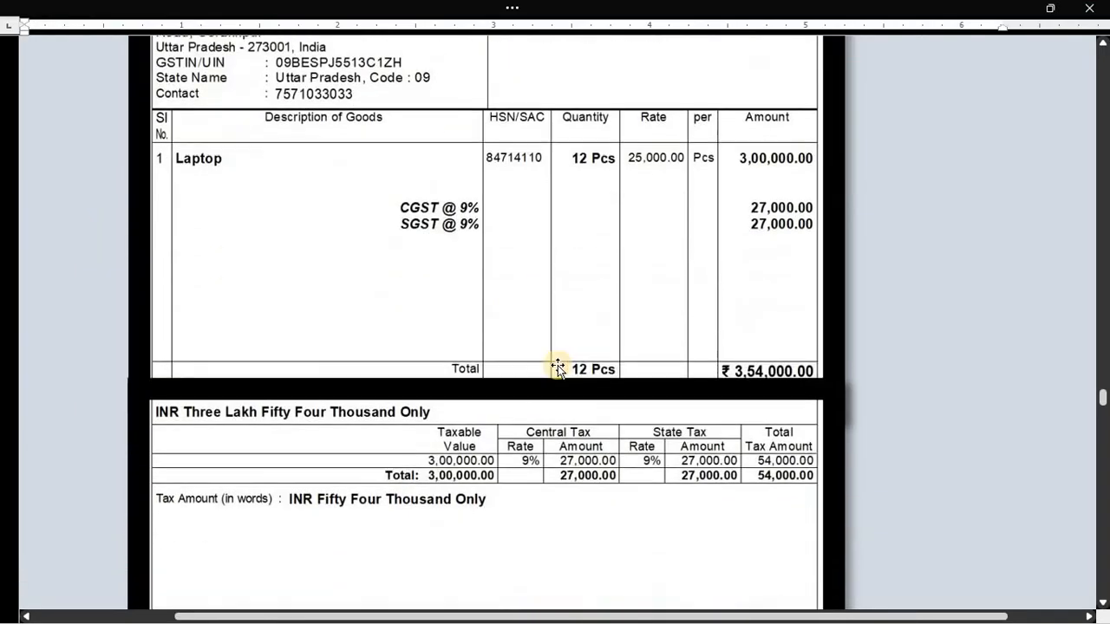
pyautogui.scroll(2, 492, 331)
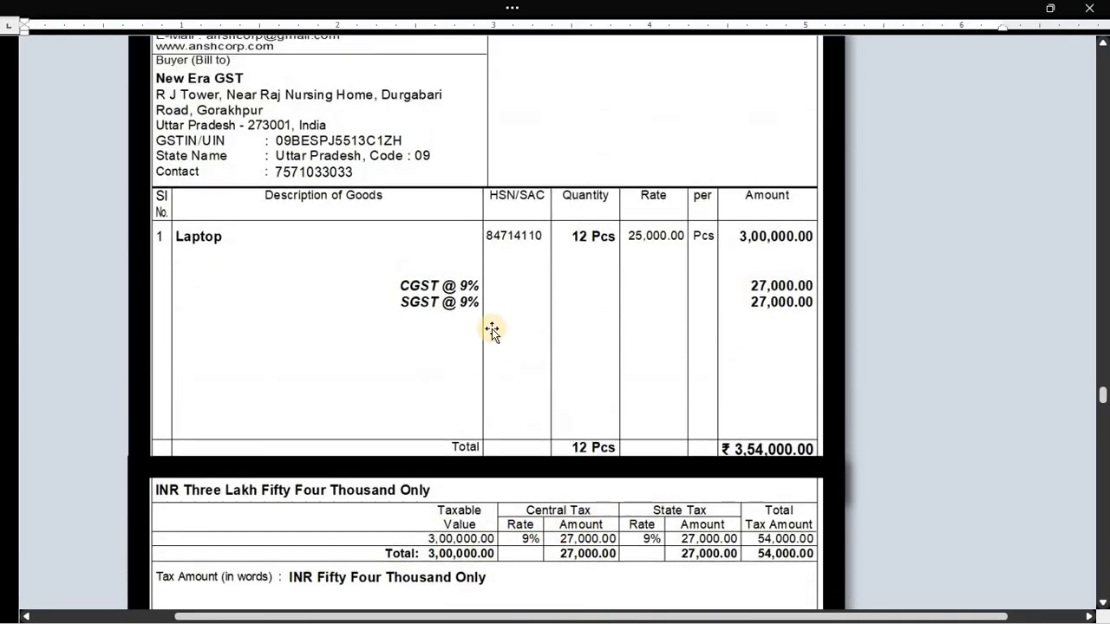
pyautogui.hotkey('alt', 'Tab')
pyautogui.press('Return')
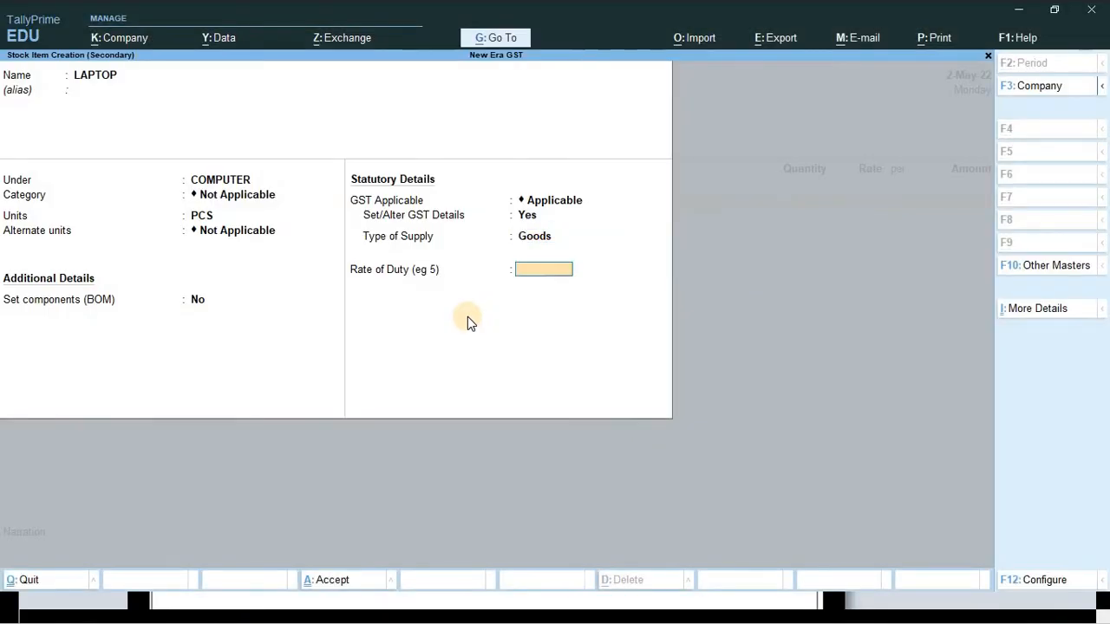
# - Save LAPTOP and enter it on the purchase voucher as 12 PCS at 25,000.00 (3,00,000.00)
pyautogui.hotkey('ctrl', 'a')
pyautogui.press('Return')
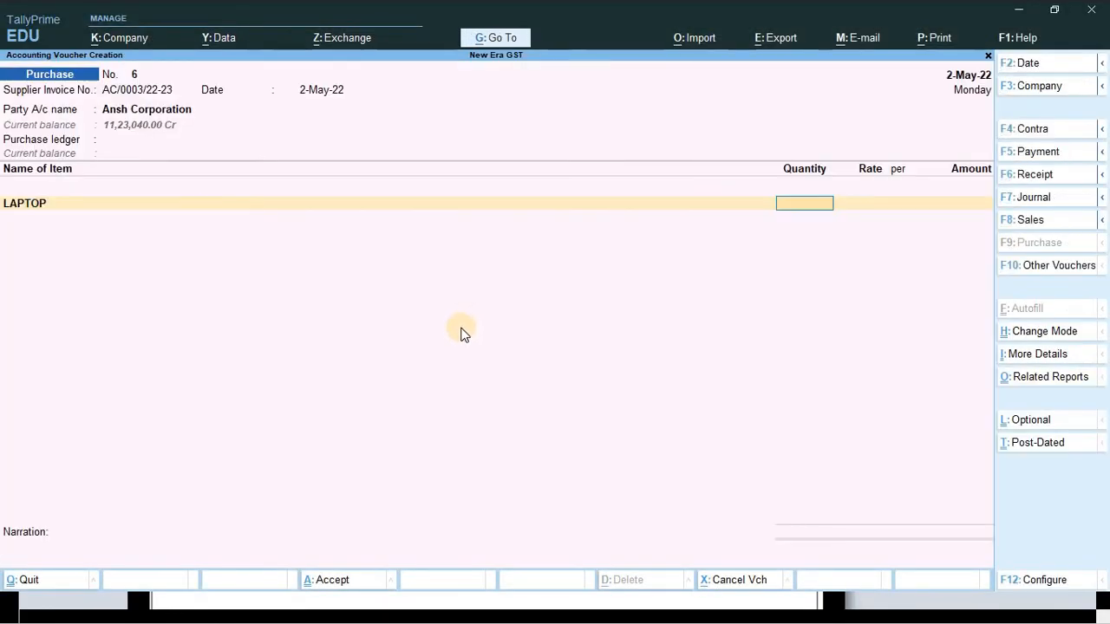
pyautogui.hotkey('alt', 'Tab')
pyautogui.hotkey('alt', 'Tab')
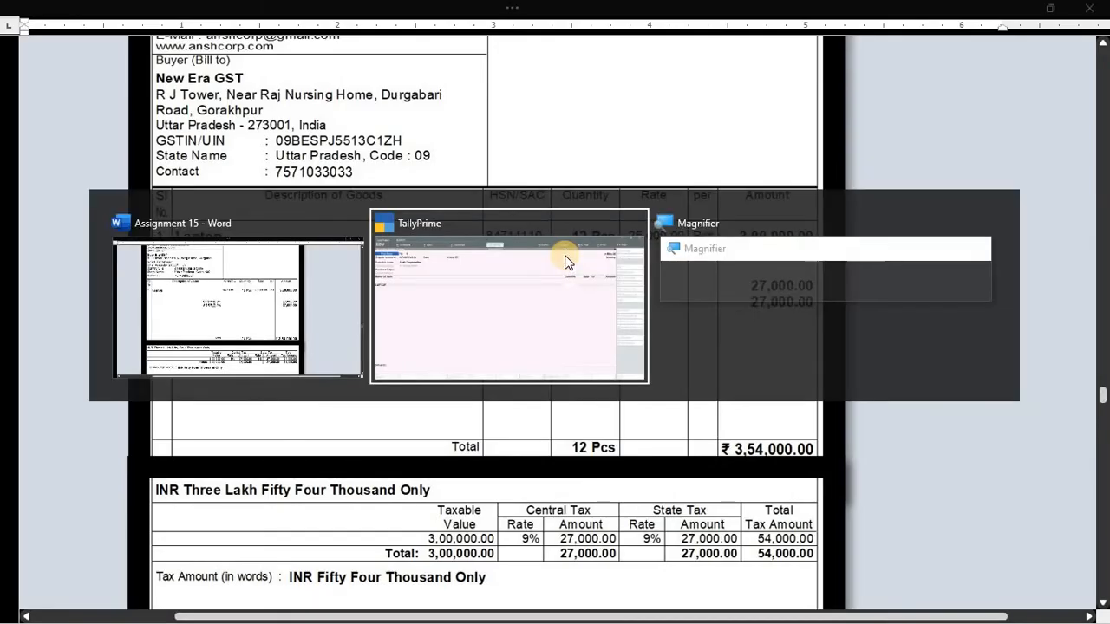
pyautogui.write('12')
pyautogui.press('Return')
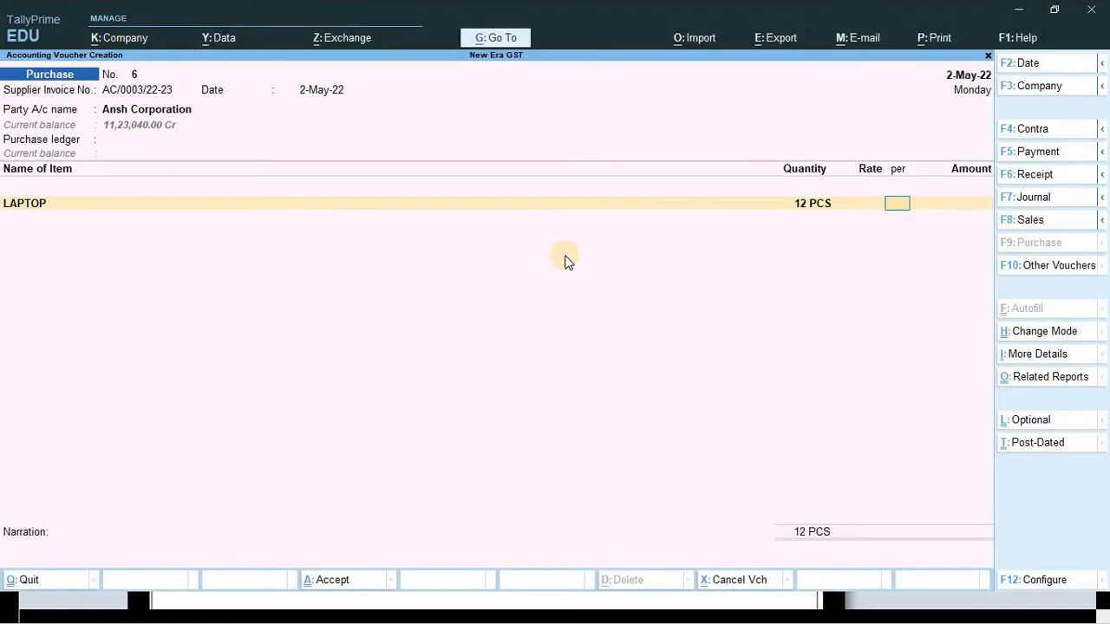
pyautogui.hotkey('alt', 'Tab')
pyautogui.hotkey('alt', 'Tab')
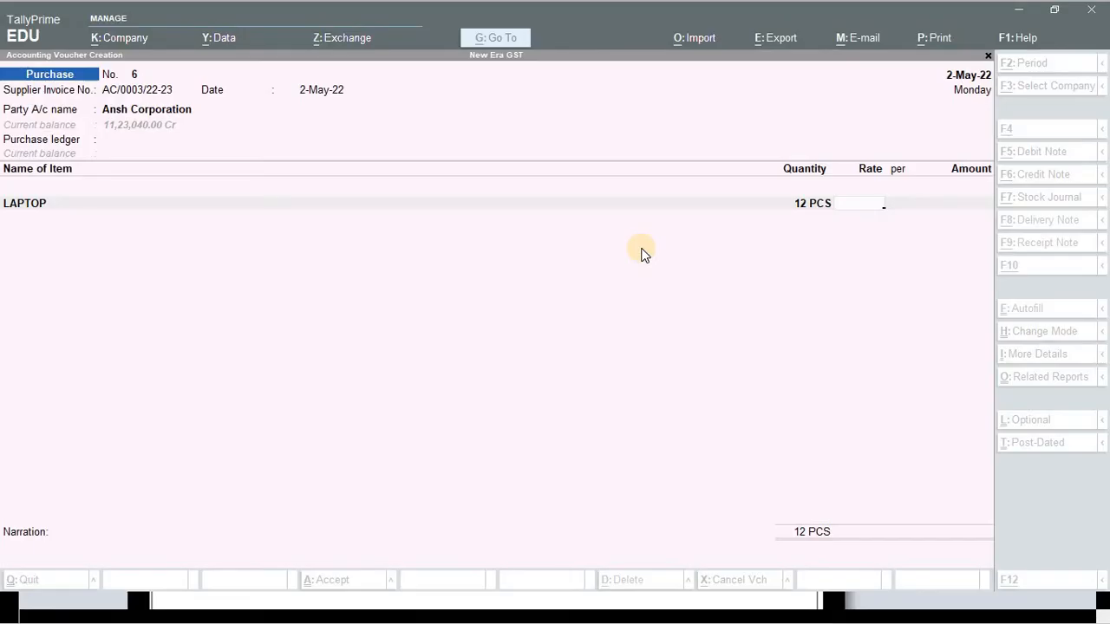
pyautogui.write('25000')
pyautogui.press('Return')
pyautogui.press('Return')
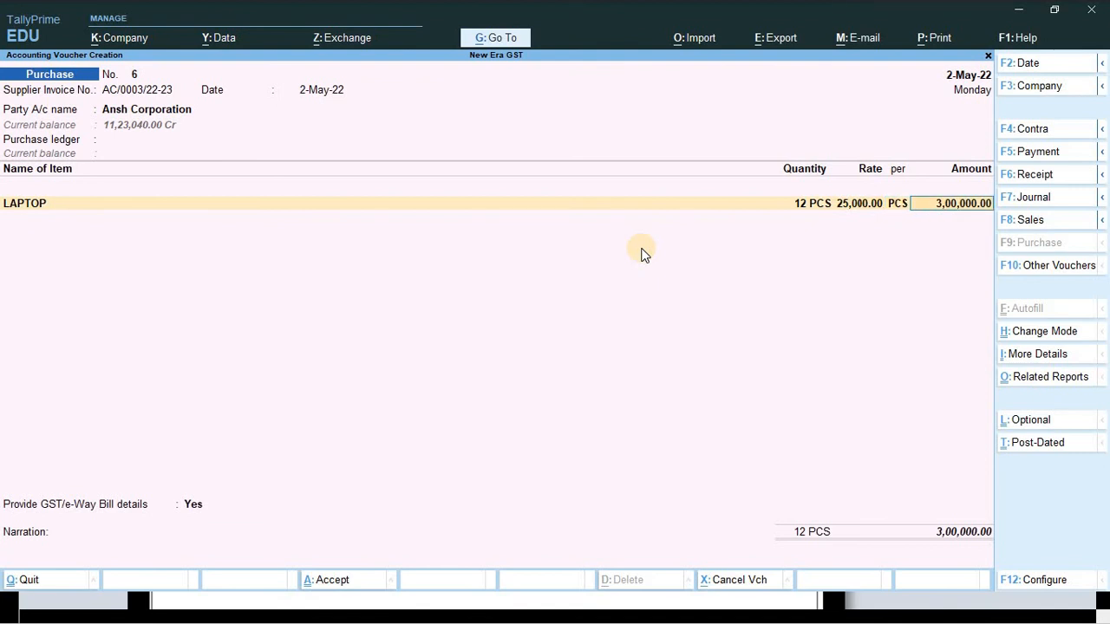
pyautogui.press('Return')
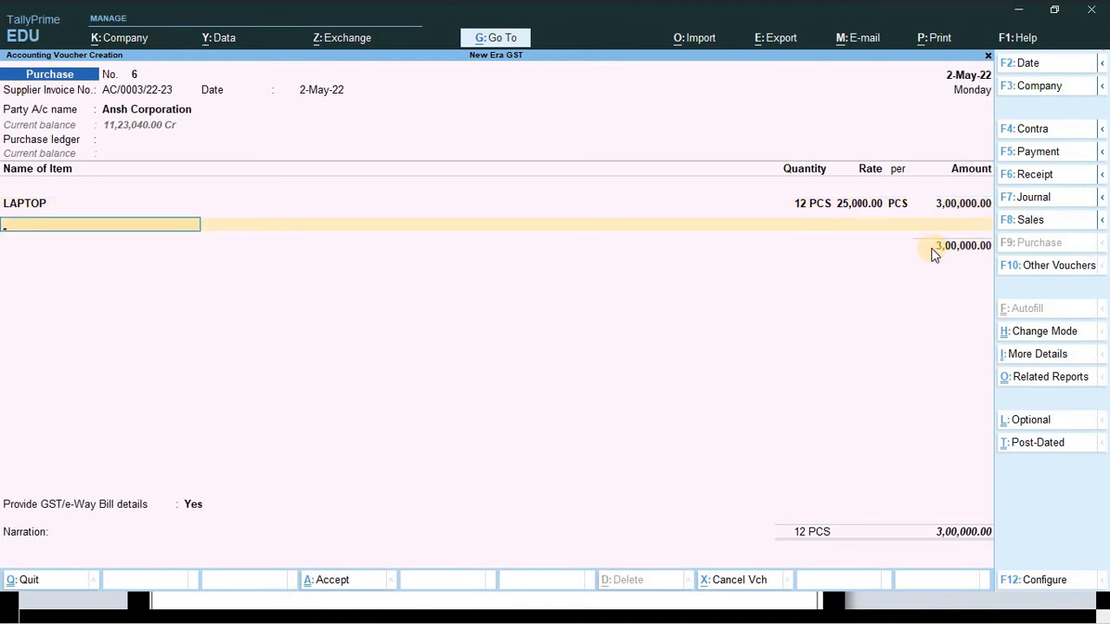
# - Add an Input Cgst ledger line below the LAPTOP item
pyautogui.press('Return')
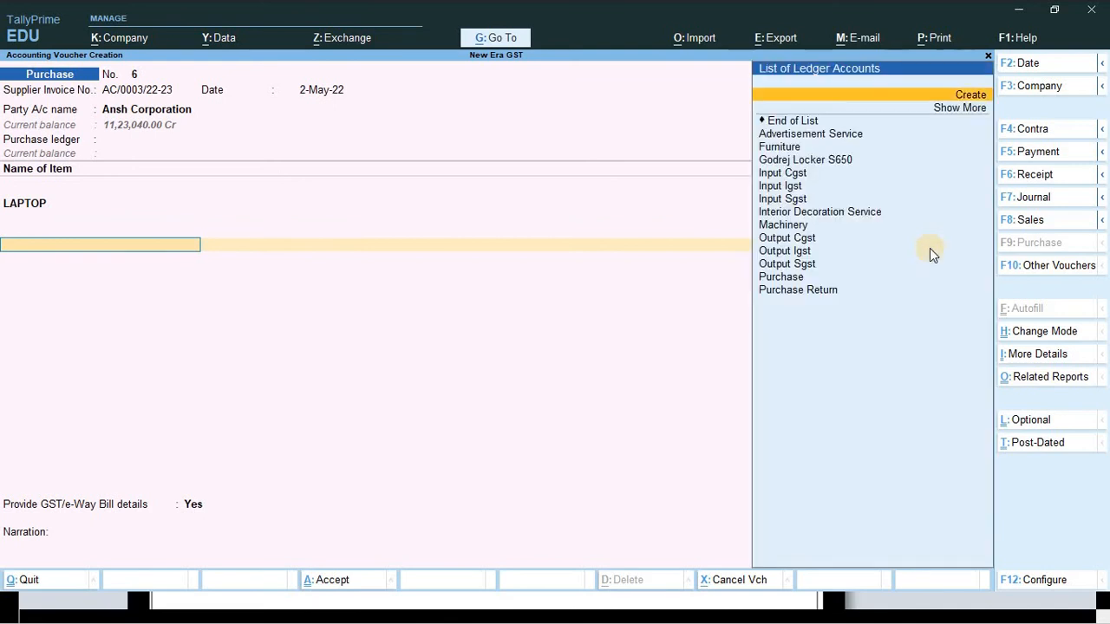
pyautogui.press('Down')
pyautogui.press('Down')
pyautogui.press('Down')
pyautogui.press('Down')
pyautogui.press('Down')
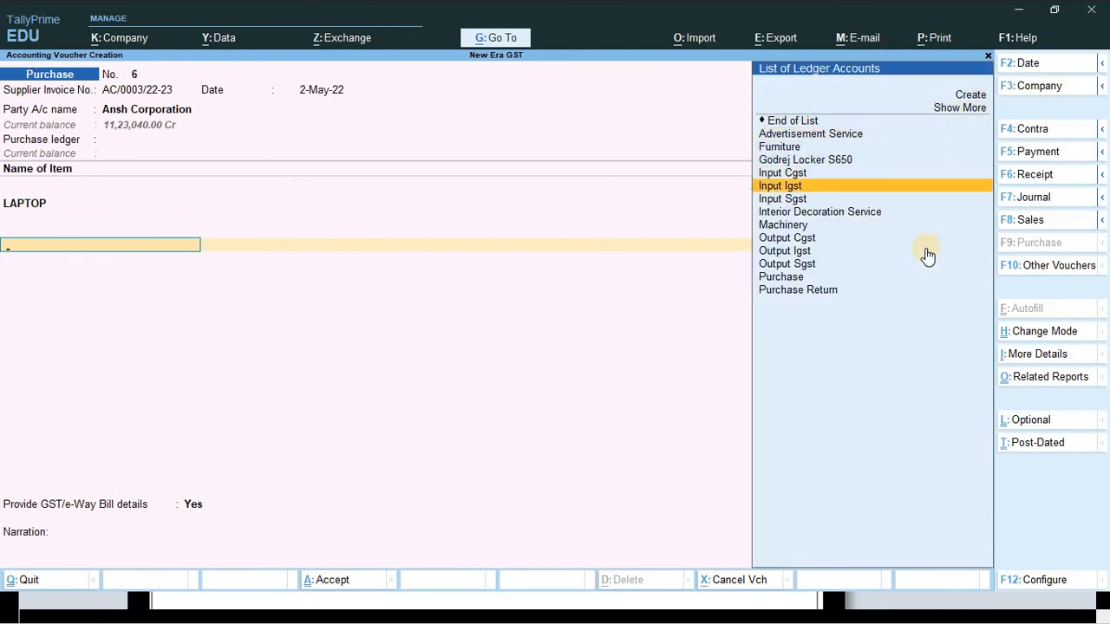
pyautogui.press('Up')
pyautogui.press('Return')
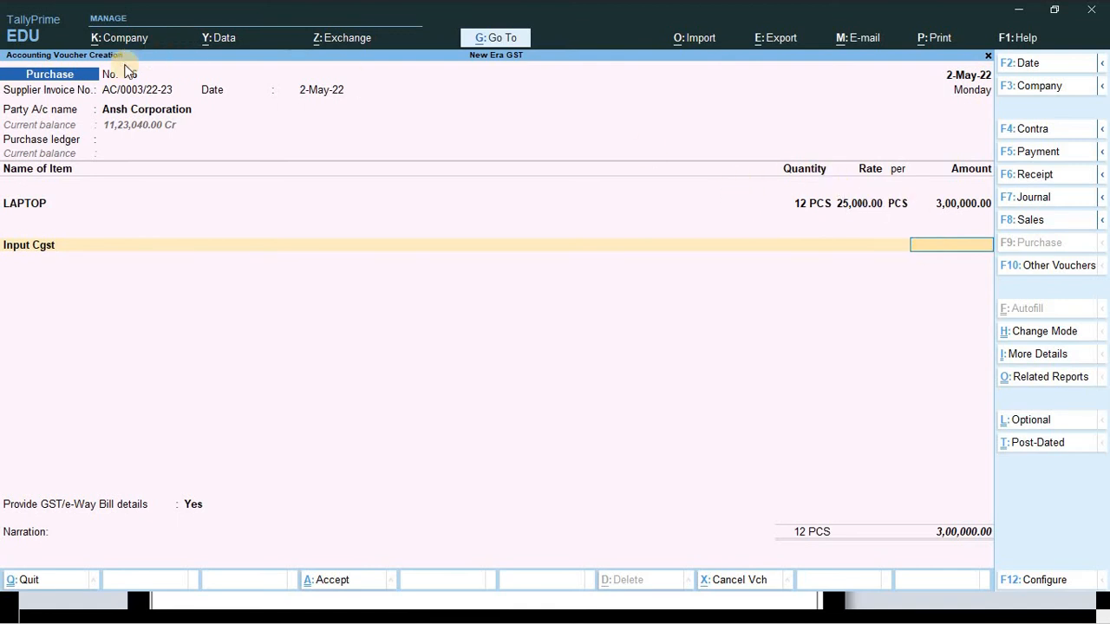
# - Review the Ansh Corporation supplier ledger and leave the receipt details empty
pyautogui.click(126, 110)
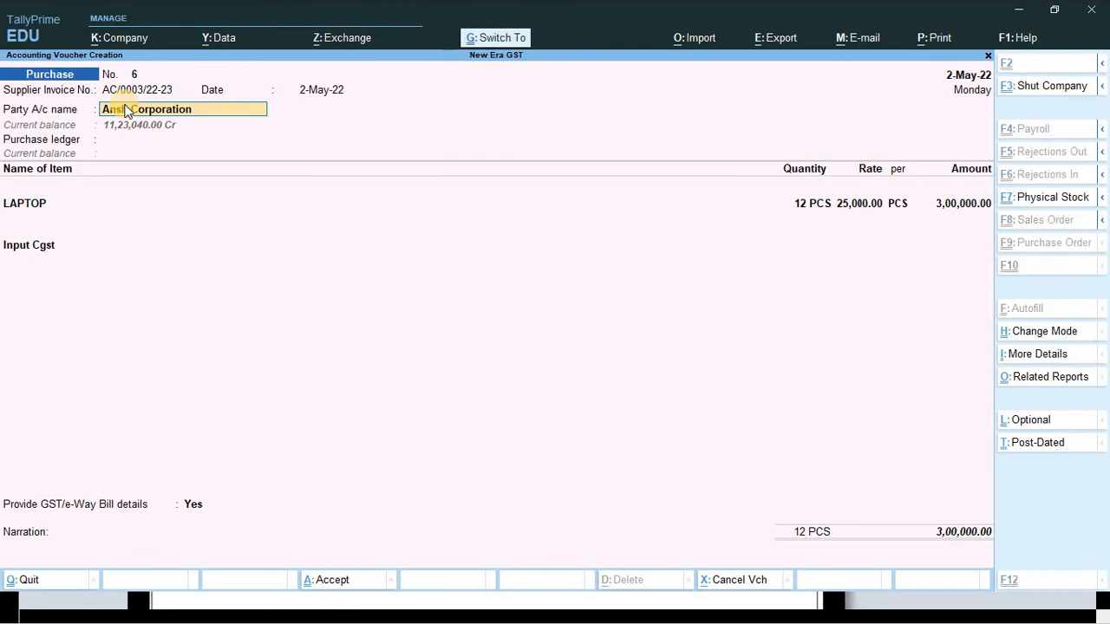
pyautogui.hotkey('ctrl', 'Return')
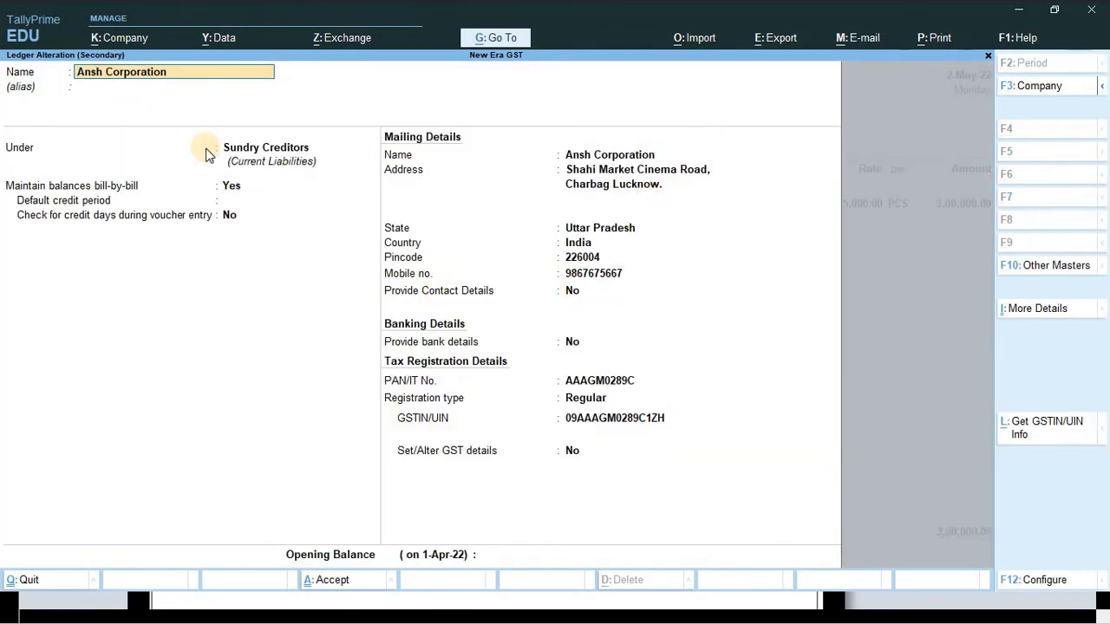
pyautogui.hotkey('ctrl', 'a')
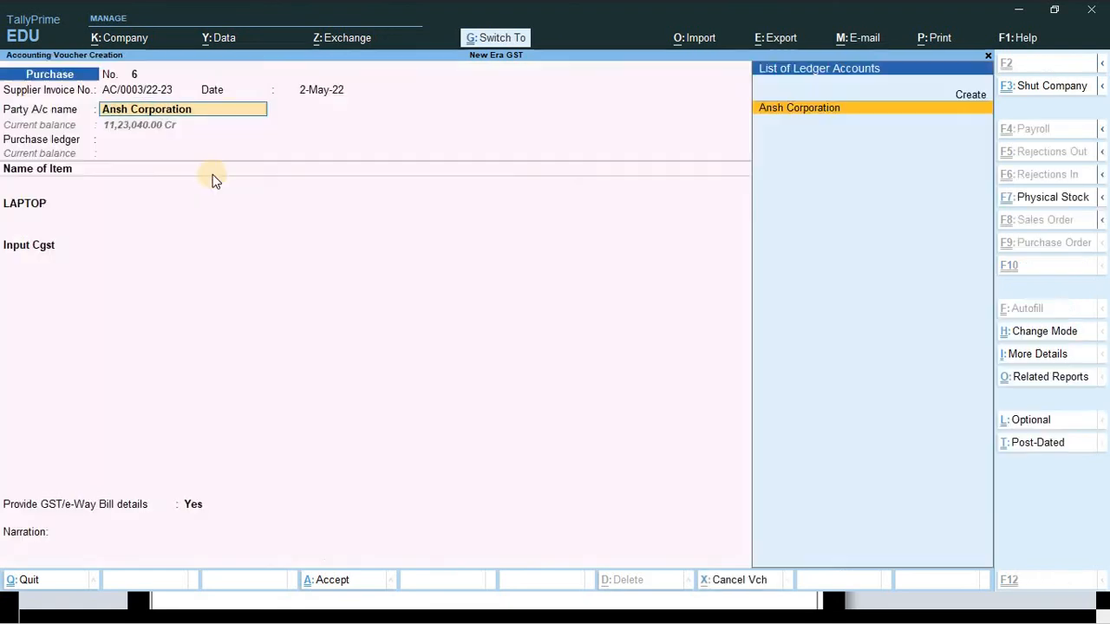
pyautogui.press('Return')
pyautogui.press('Escape')
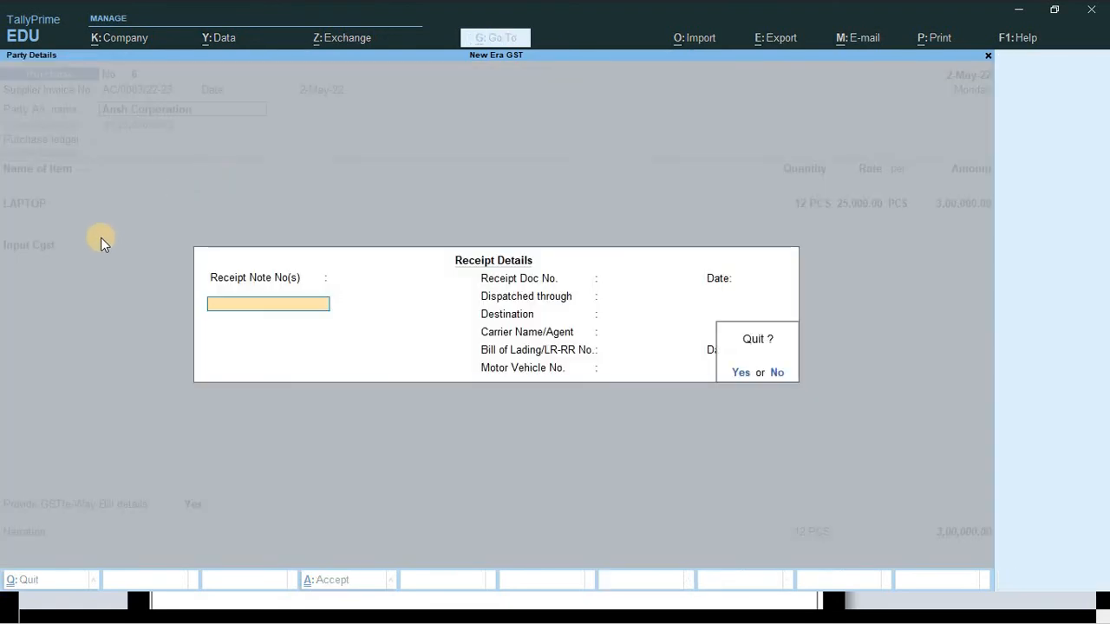
pyautogui.press('y')
# - Choose Purchase as the purchase ledger and re-accept the LAPTOP line, giving Input Cgst 27,000.00
pyautogui.press('Return')
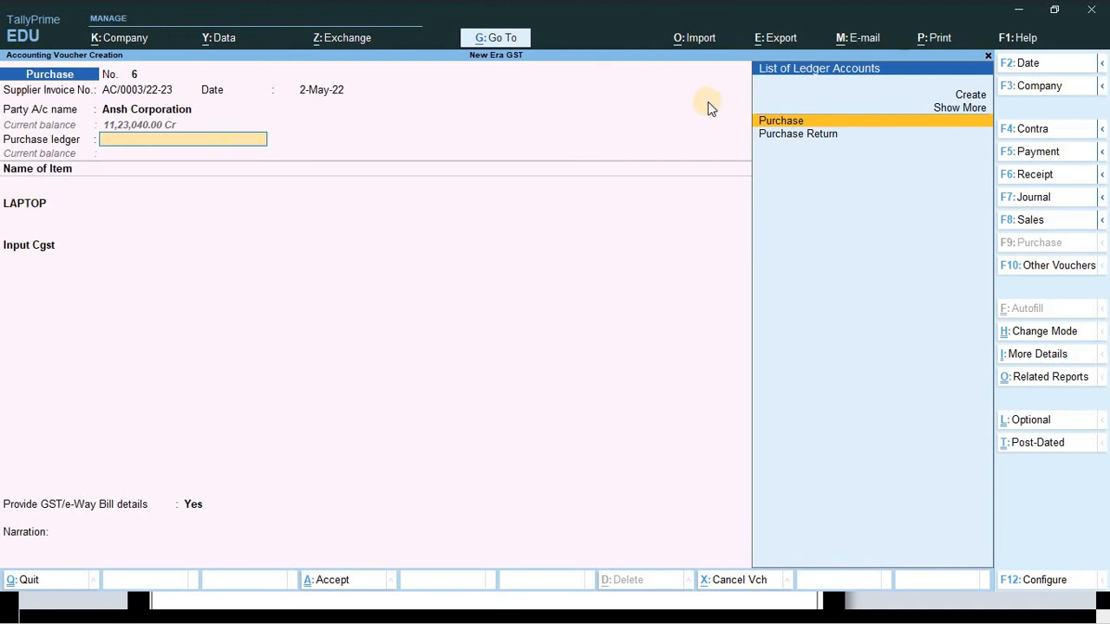
pyautogui.press('Return')
pyautogui.press('Return')
pyautogui.press('Return')
pyautogui.press('Return')
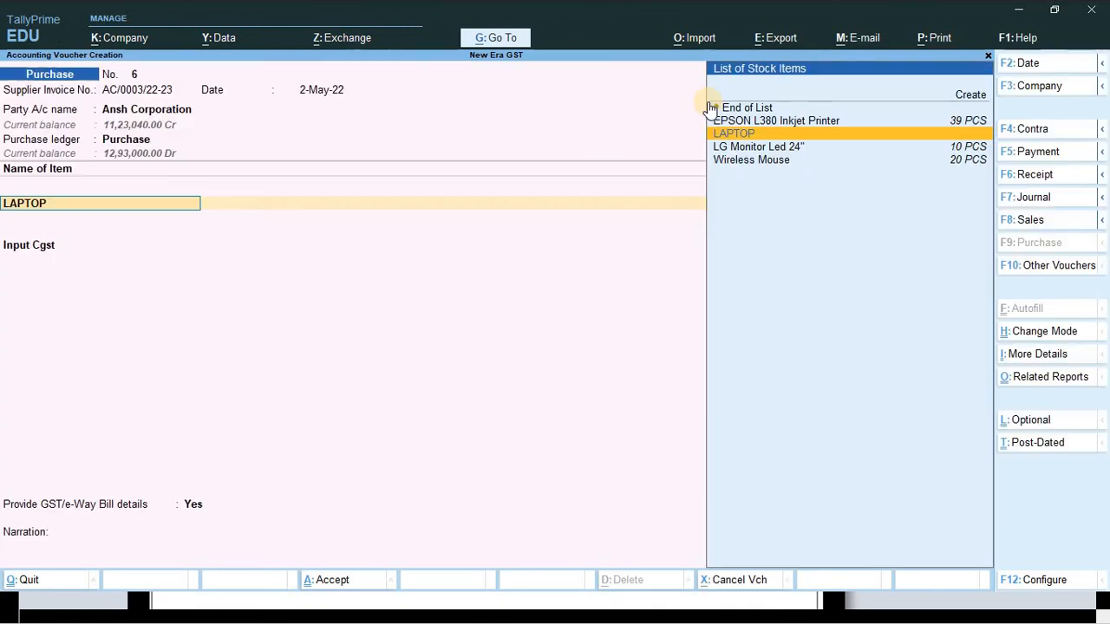
pyautogui.press('Return')
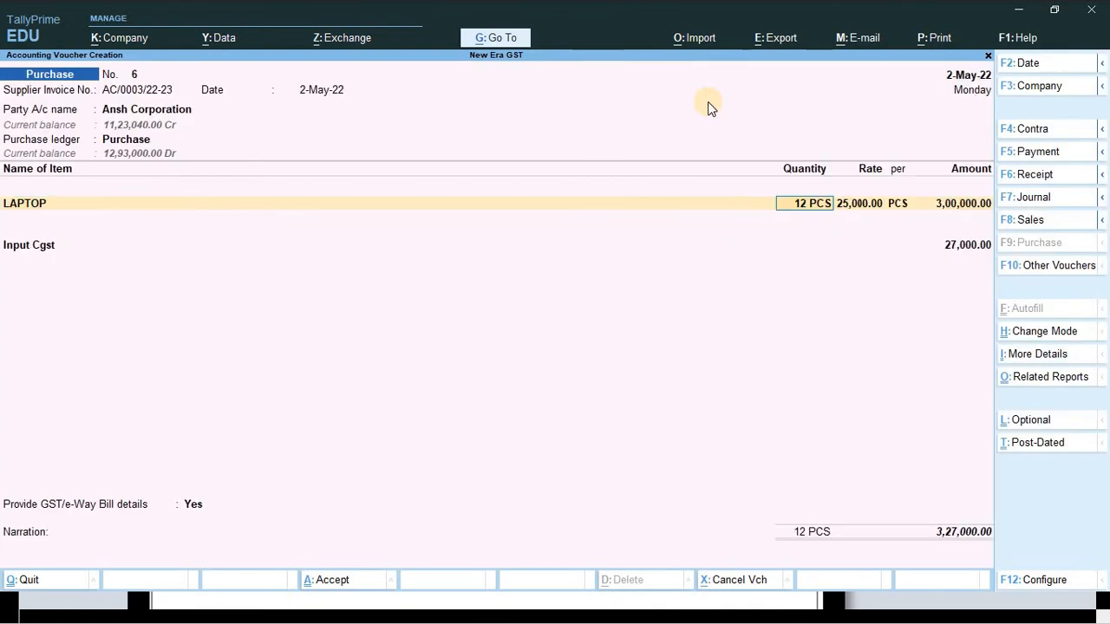
pyautogui.press('Return')
pyautogui.press('Return')
pyautogui.press('Return')
pyautogui.press('Return')
pyautogui.press('Return')
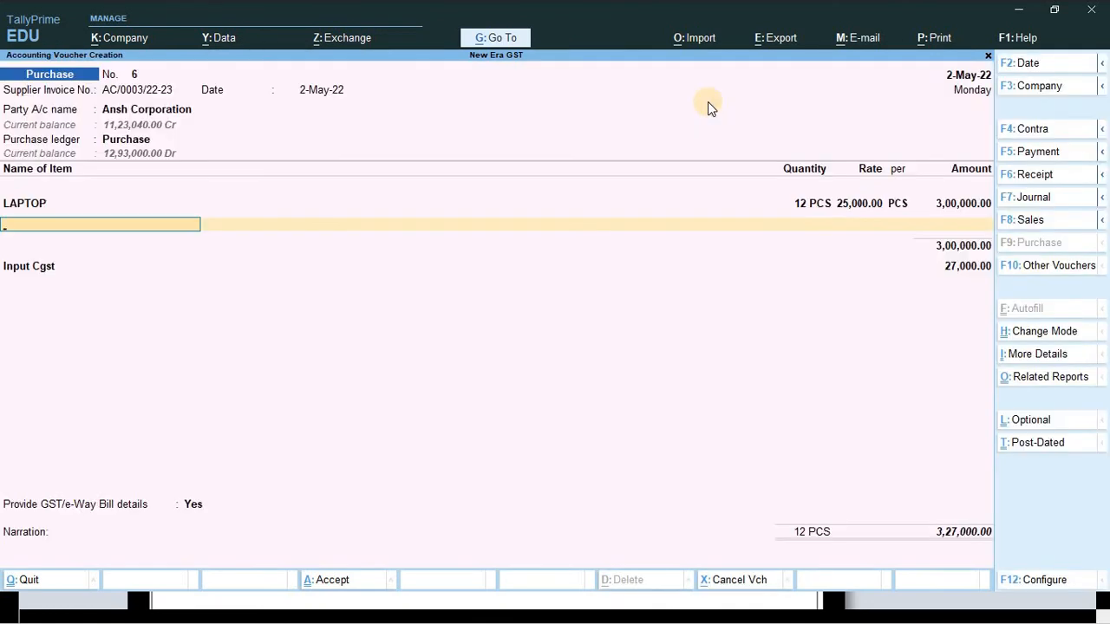
pyautogui.press('Return')
pyautogui.press('Return')
pyautogui.press('Return')
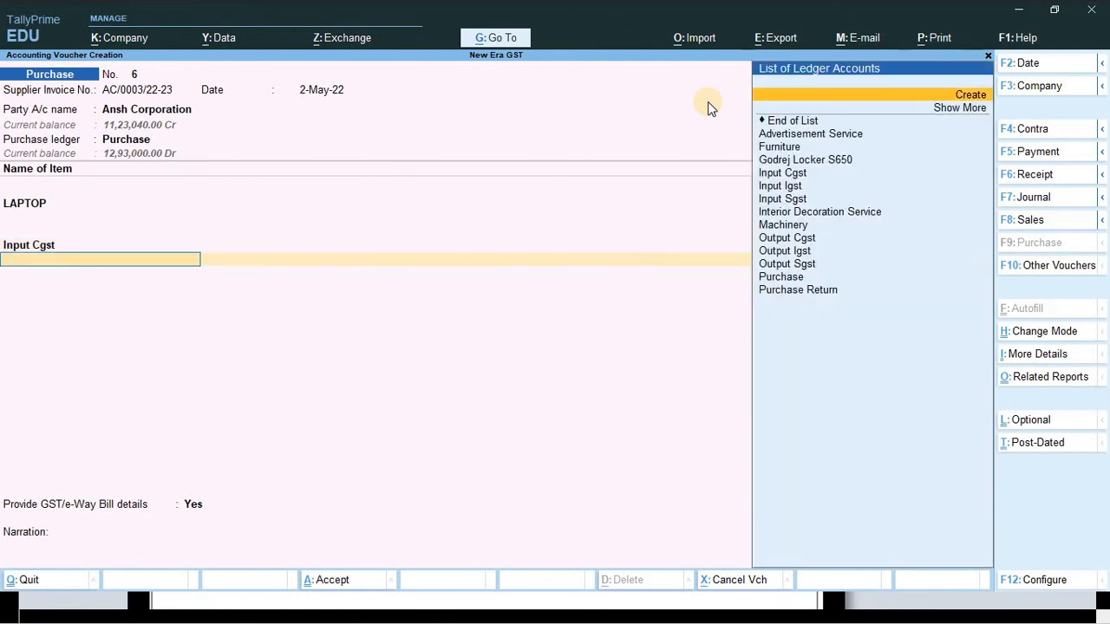
# - Add Input Sgst of 27,000.00 for a 3,54,000.00 total and open e-Way Bill details
pyautogui.press('Down')
pyautogui.press('Down')
pyautogui.press('Down')
pyautogui.press('Down')
pyautogui.press('Down')
pyautogui.press('Down')
pyautogui.press('Down')
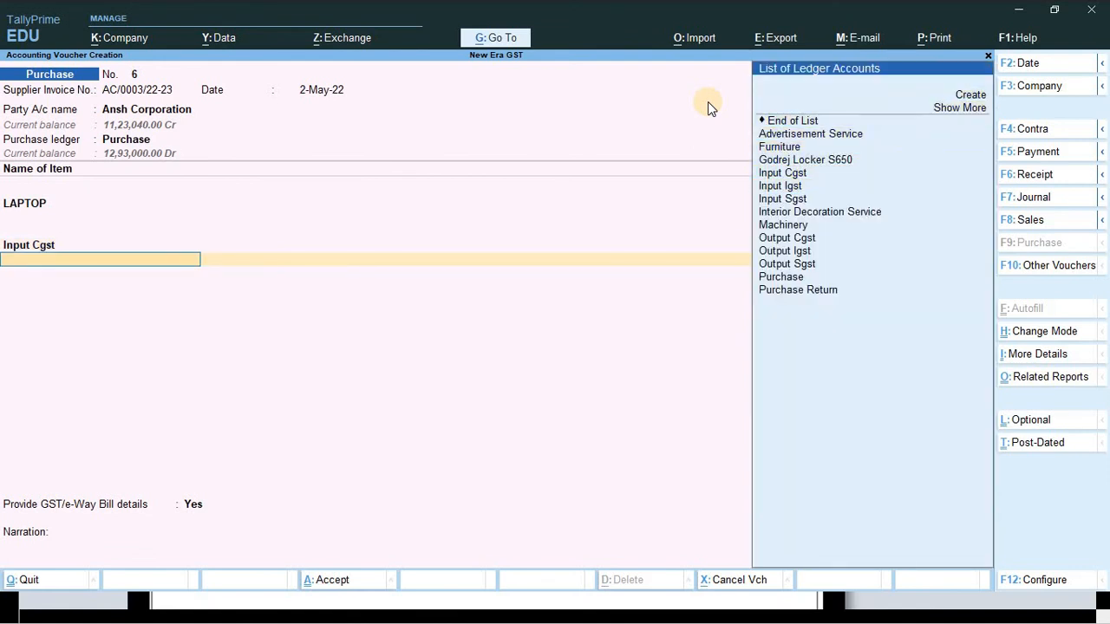
pyautogui.click(771, 198)
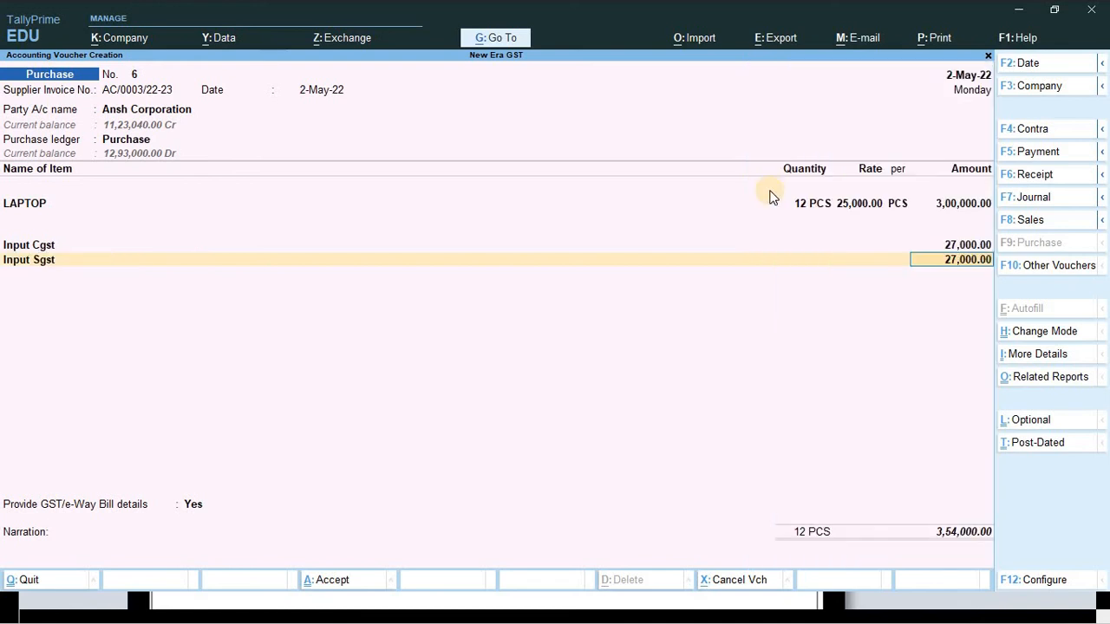
pyautogui.press('Return')
pyautogui.press('Return')
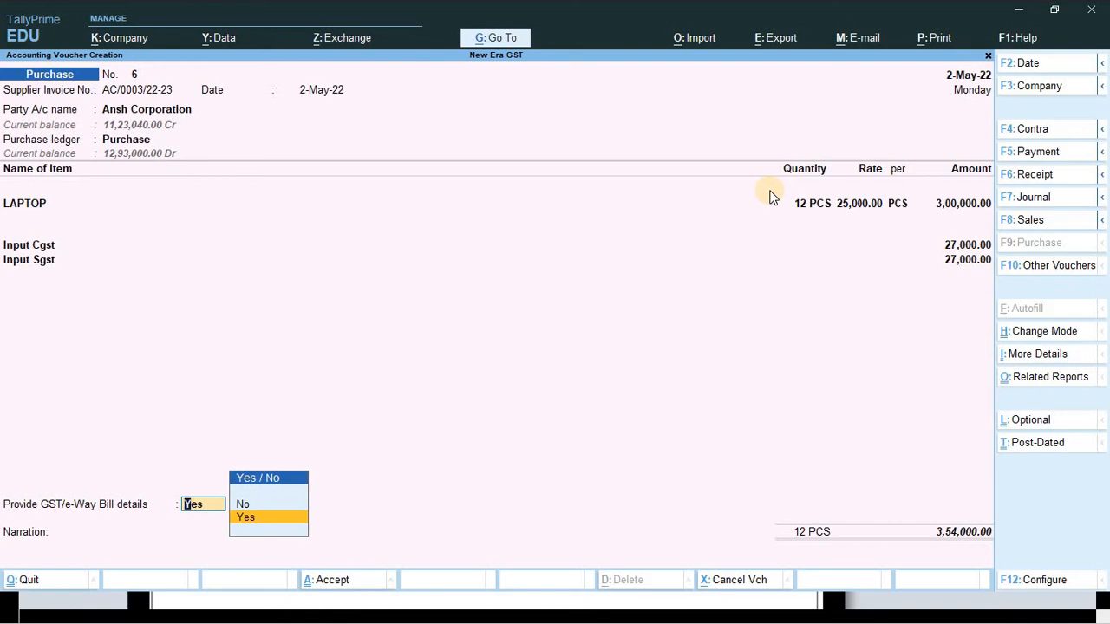
pyautogui.hotkey('alt', 'Tab')
pyautogui.scroll(5, 674, 265)
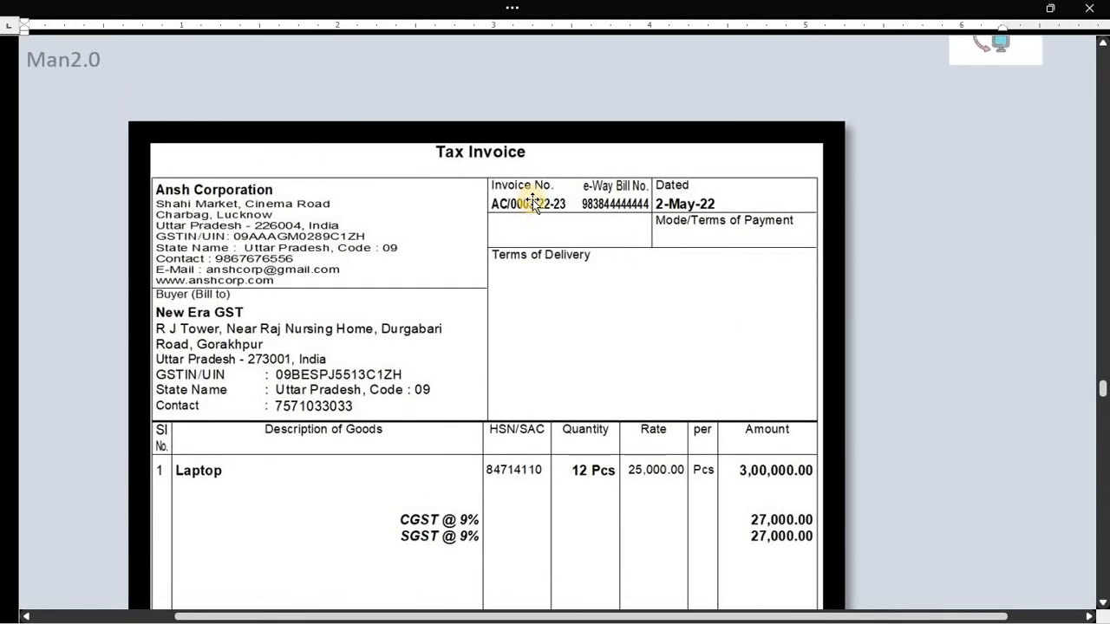
pyautogui.scroll(1, 600, 210)
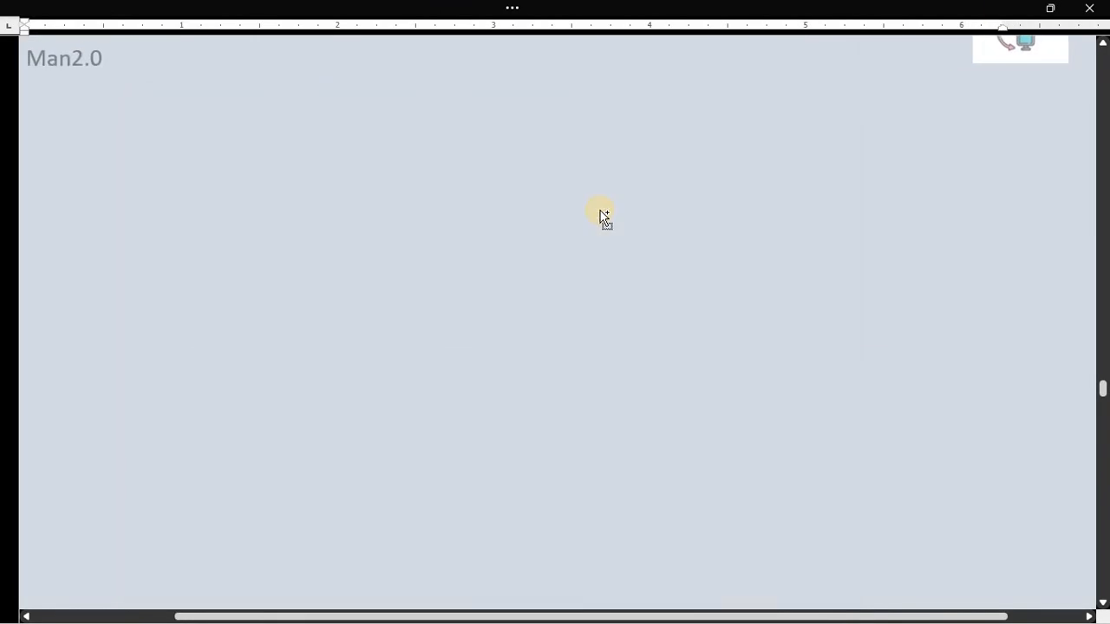
pyautogui.hotkey('alt', 'Tab')
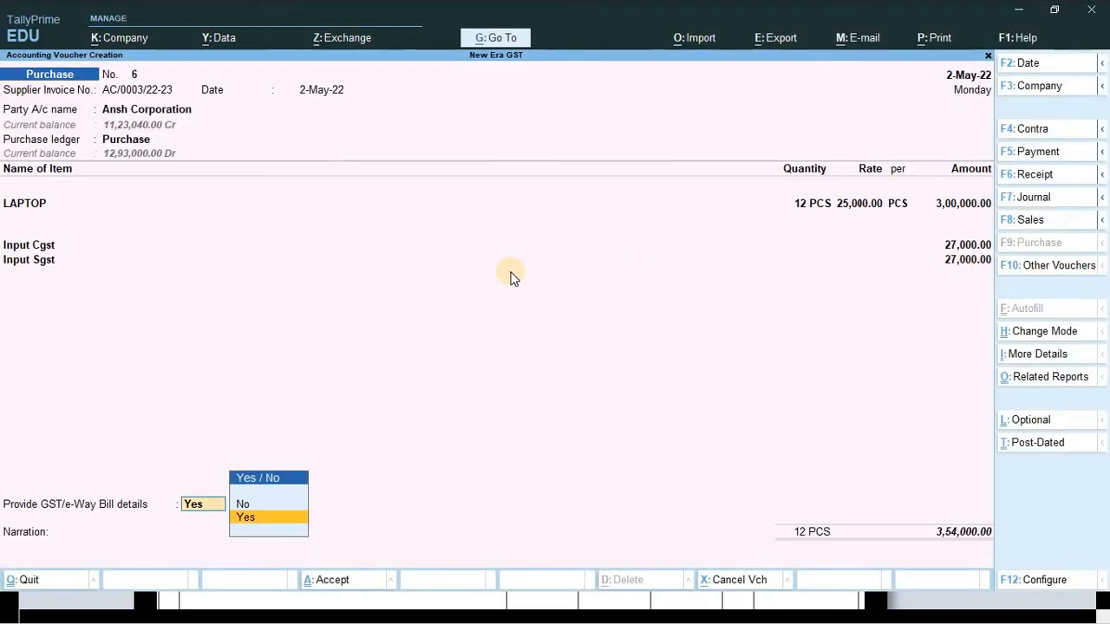
pyautogui.press('Return')
# - Enter the e-Way Bill number dated 2-May-22 and accept new reference AC/0003/22-23 for 3,54,000.00 Cr
pyautogui.press('BackSpace')
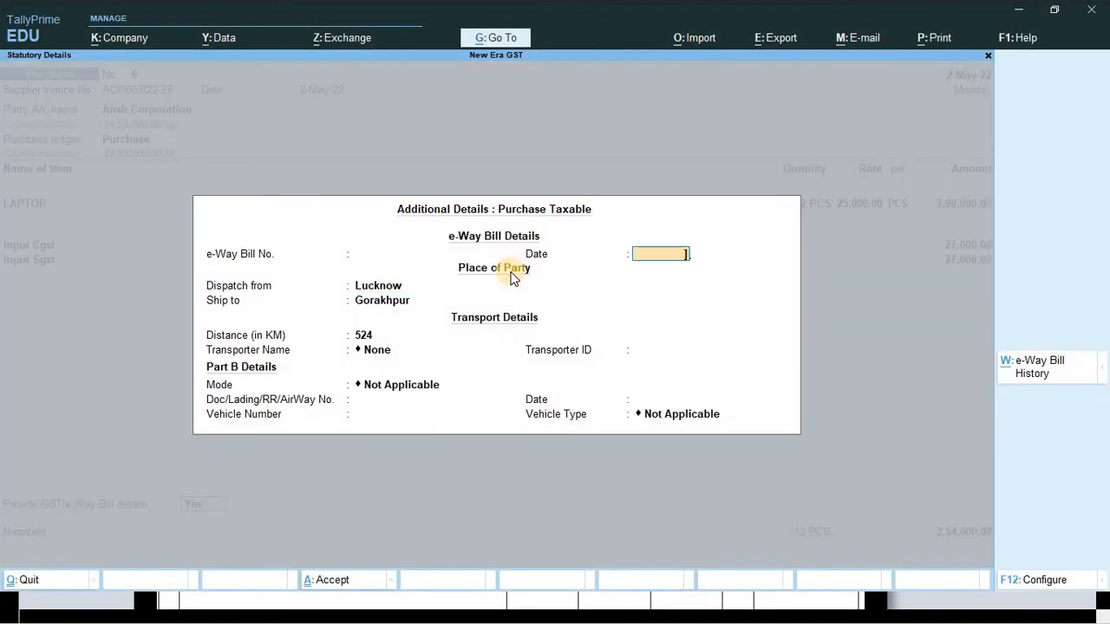
pyautogui.press('BackSpace')
pyautogui.press('BackSpace')
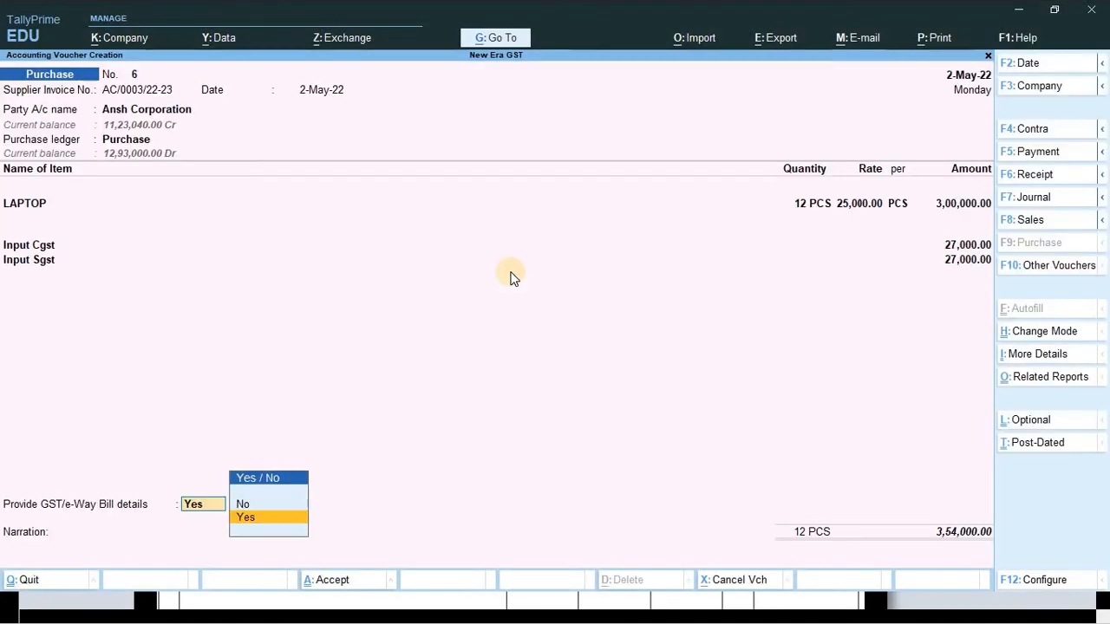
pyautogui.press('Return')
pyautogui.press('BackSpace')
pyautogui.press('BackSpace')
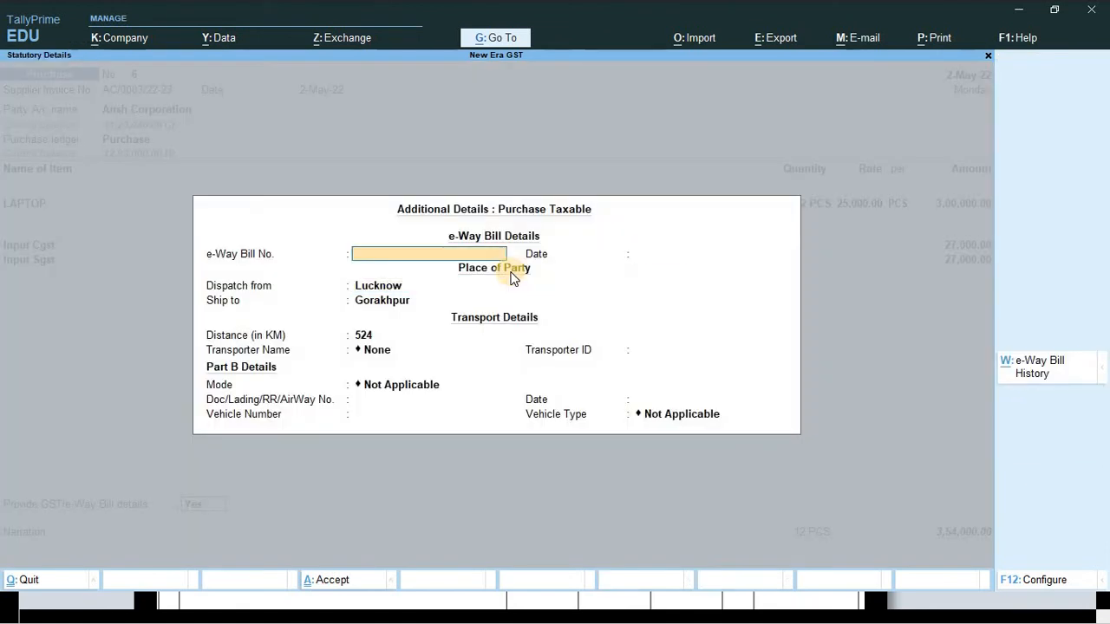
pyautogui.write('544564549879')
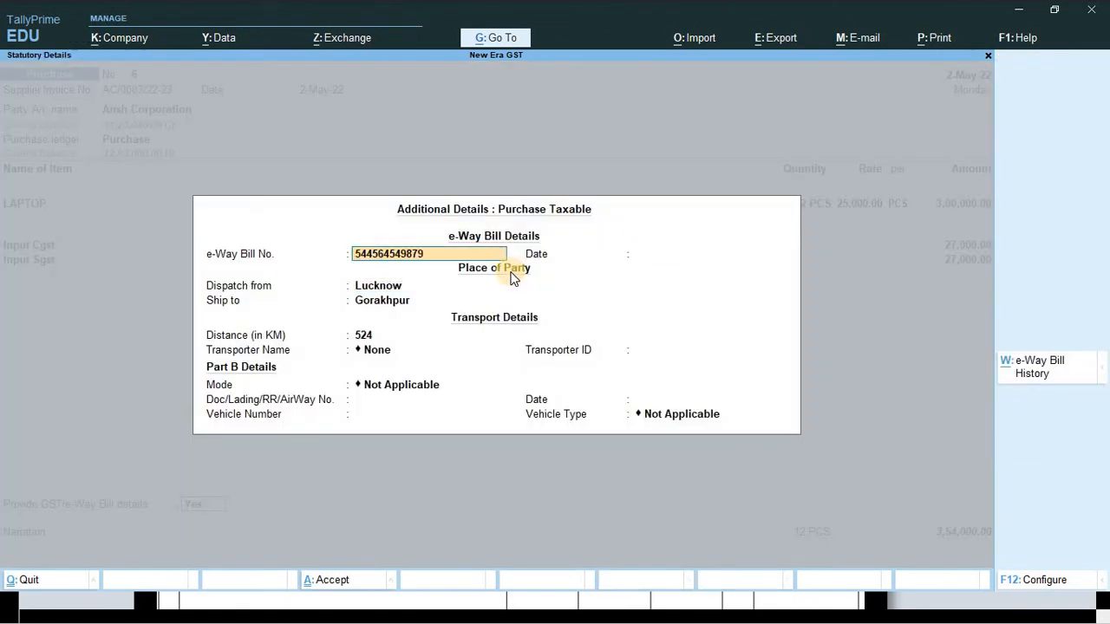
pyautogui.press('Return')
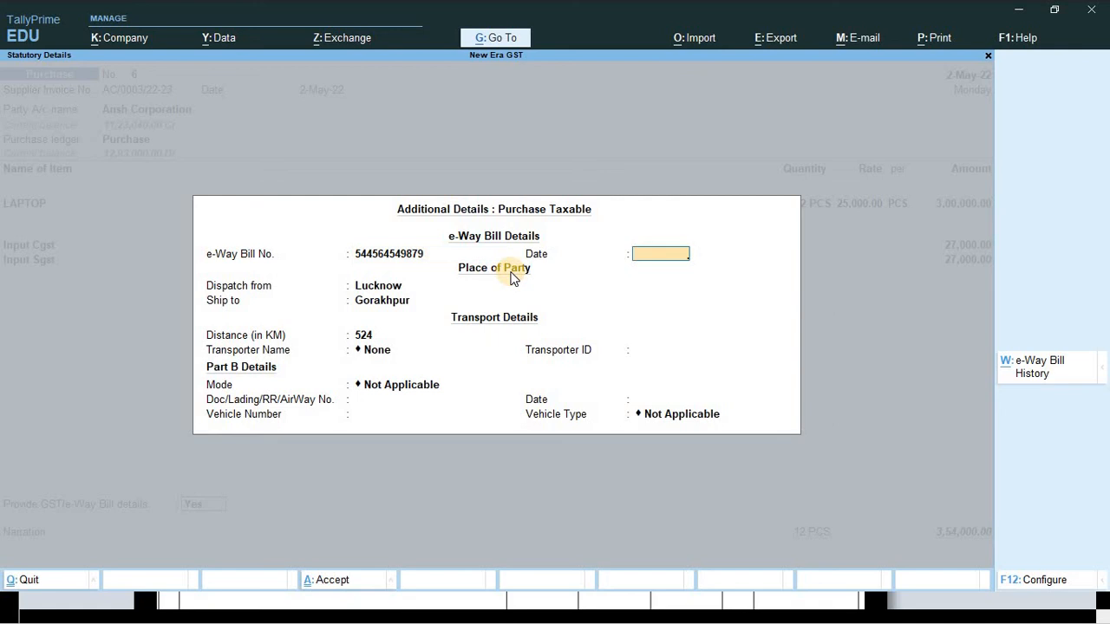
pyautogui.write('2-5')
pyautogui.press('Return')
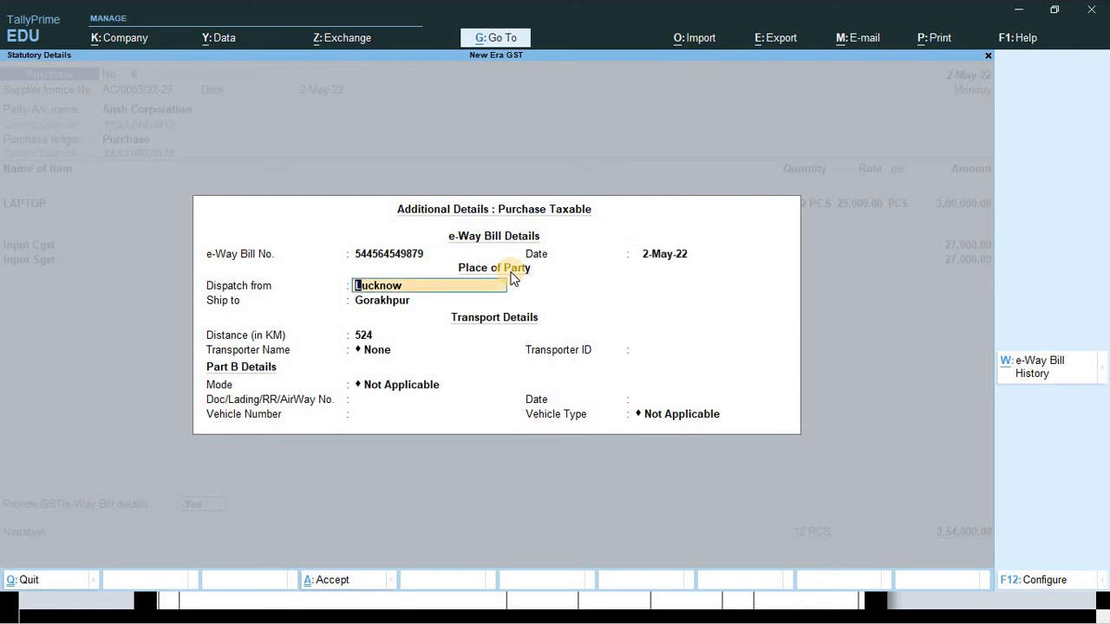
pyautogui.press('Return')
pyautogui.press('Return')
pyautogui.press('Return')
pyautogui.press('Return')
pyautogui.press('Return')
pyautogui.press('Return')
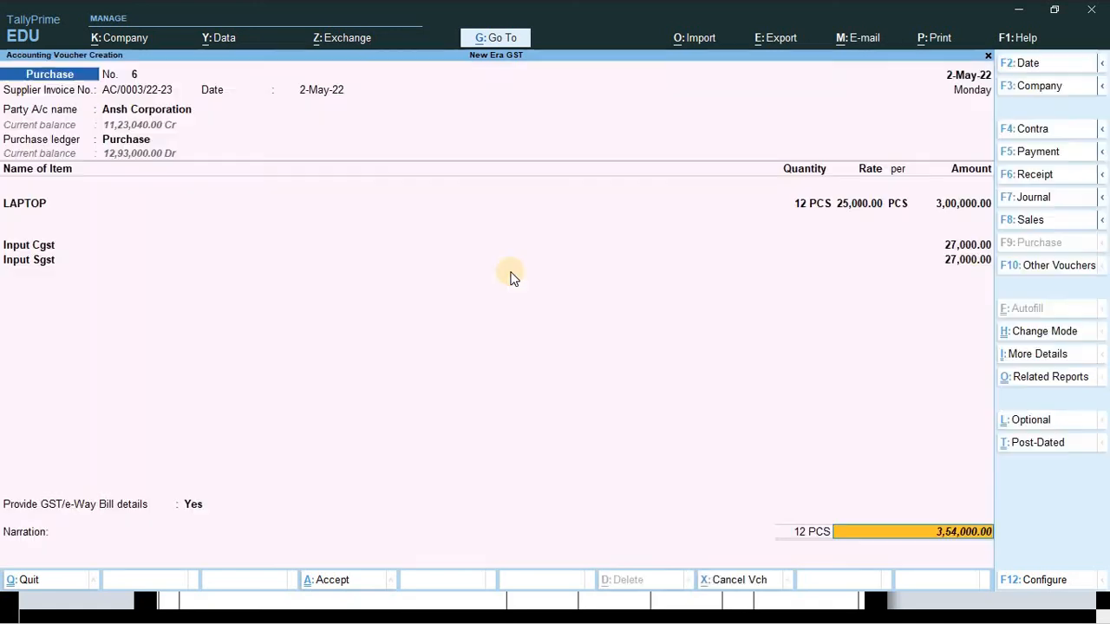
pyautogui.press('Return')
pyautogui.press('Return')
pyautogui.press('Return')
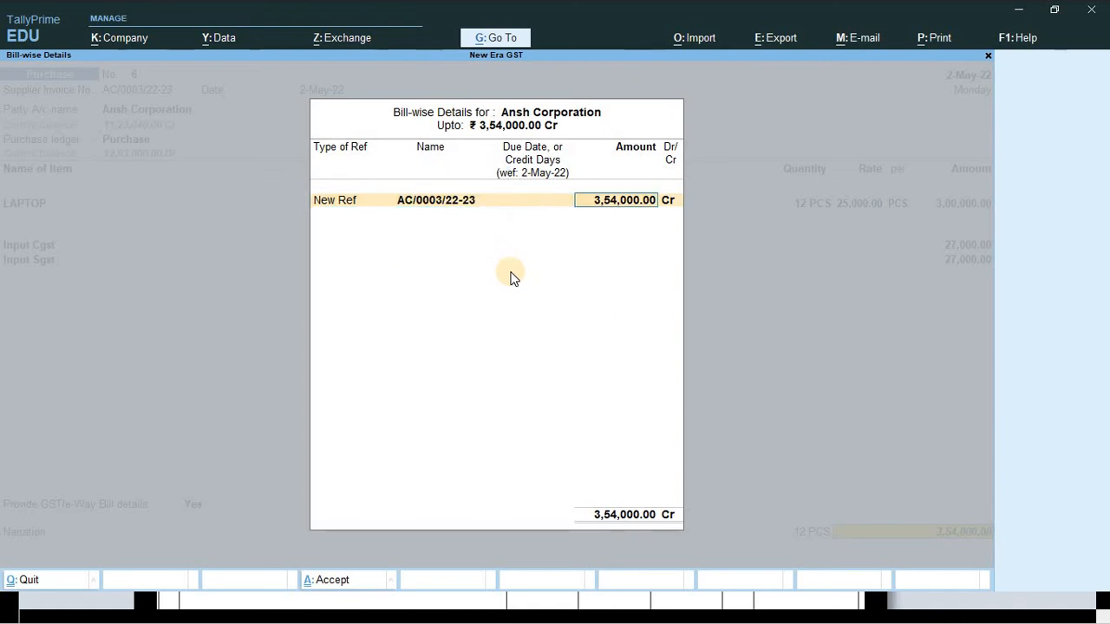
pyautogui.press('Return')
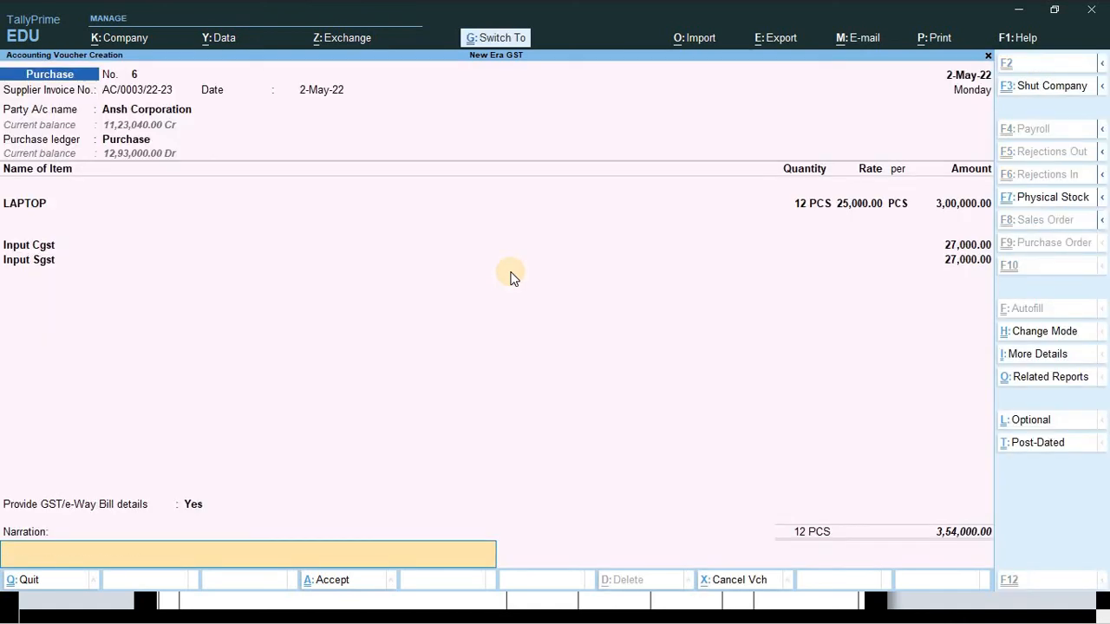
# - Write the narration 'being goods purchase' on purchase voucher 6
pyautogui.write('being capital goods purchase')
pyautogui.press('BackSpace')
pyautogui.press('BackSpace')
pyautogui.press('BackSpace')
pyautogui.press('BackSpace')
pyautogui.press('BackSpace')
pyautogui.press('BackSpace')
pyautogui.press('BackSpace')
pyautogui.press('BackSpace')
pyautogui.press('BackSpace')
pyautogui.press('BackSpace')
pyautogui.press('BackSpace')
pyautogui.press('BackSpace')
pyautogui.press('BackSpace')
pyautogui.press('BackSpace')
pyautogui.press('BackSpace')
pyautogui.press('BackSpace')
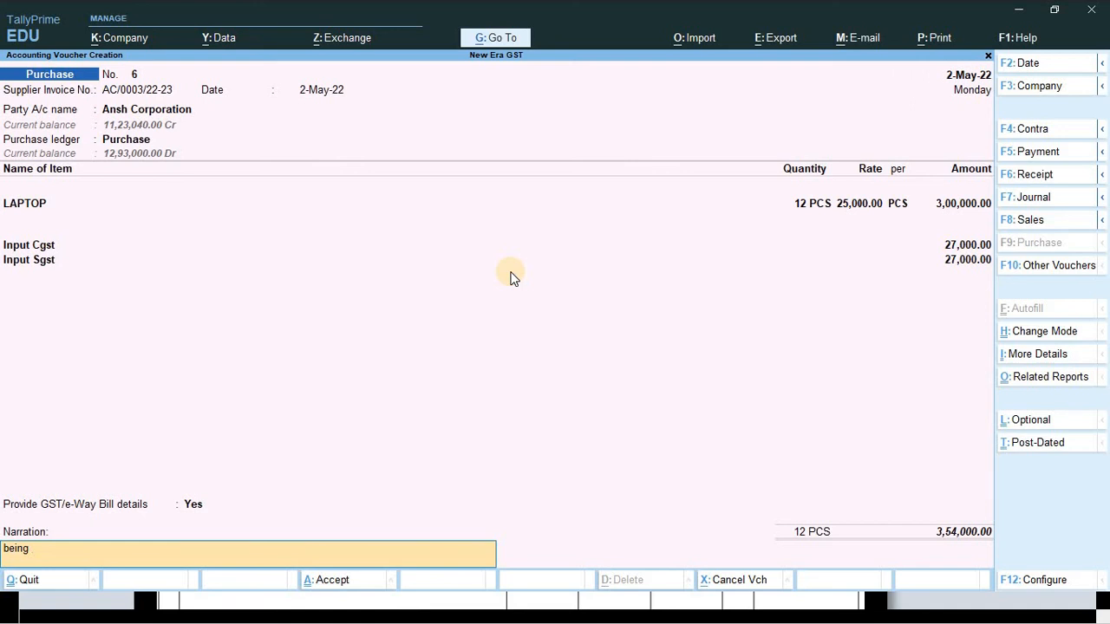
pyautogui.write('GOODS')
pyautogui.press('Return')
pyautogui.press('Escape')
pyautogui.write('bei')
pyautogui.press('Return')
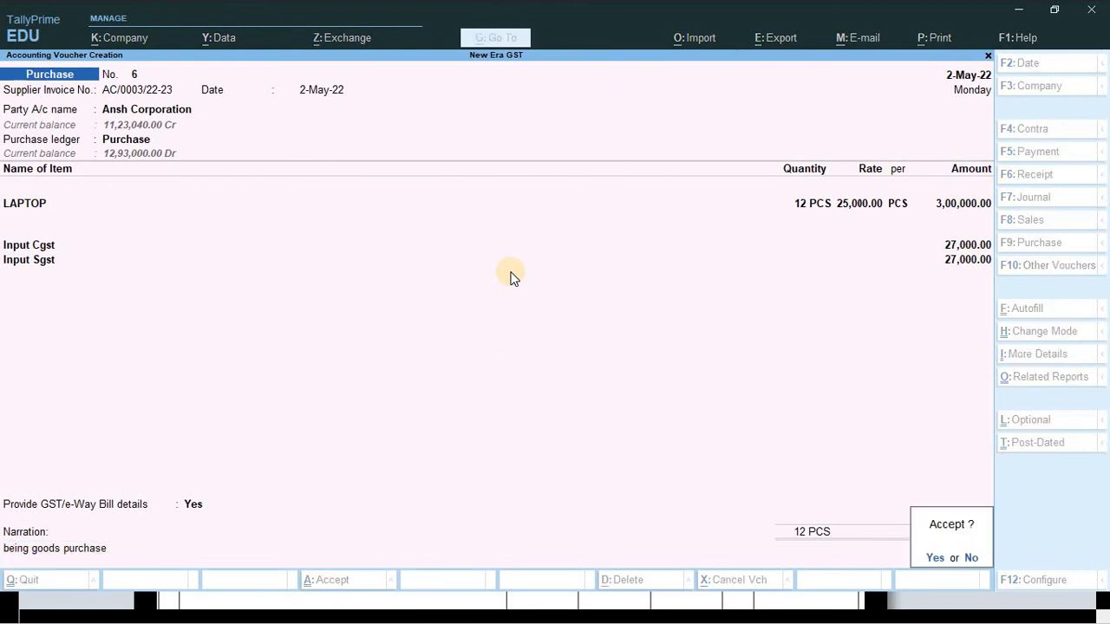
pyautogui.press('Escape')
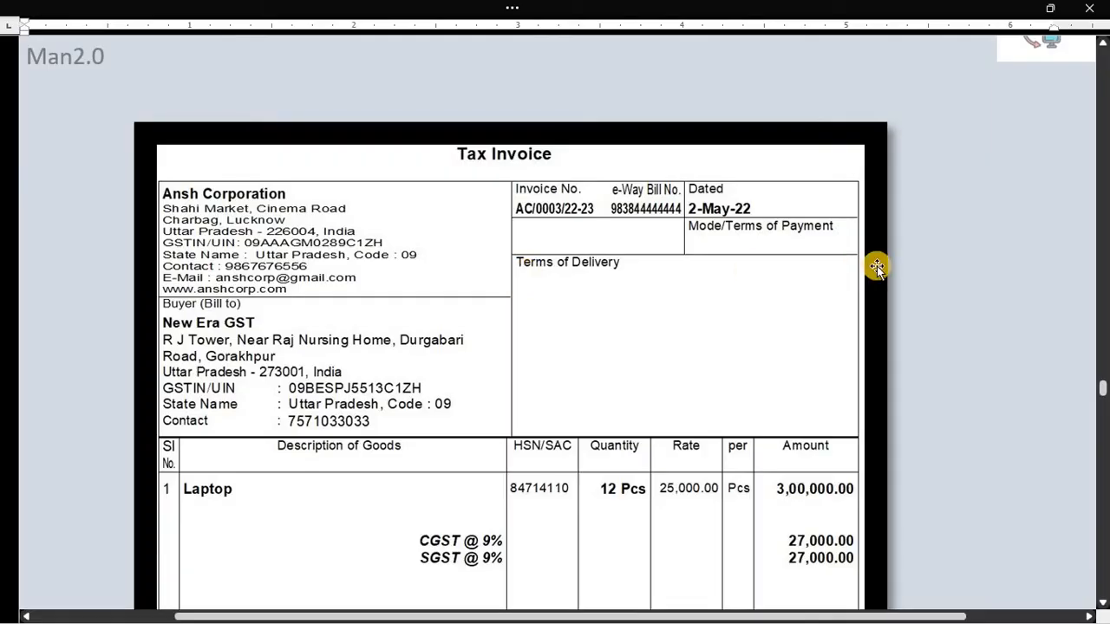
pyautogui.scroll(-5, 817, 330)
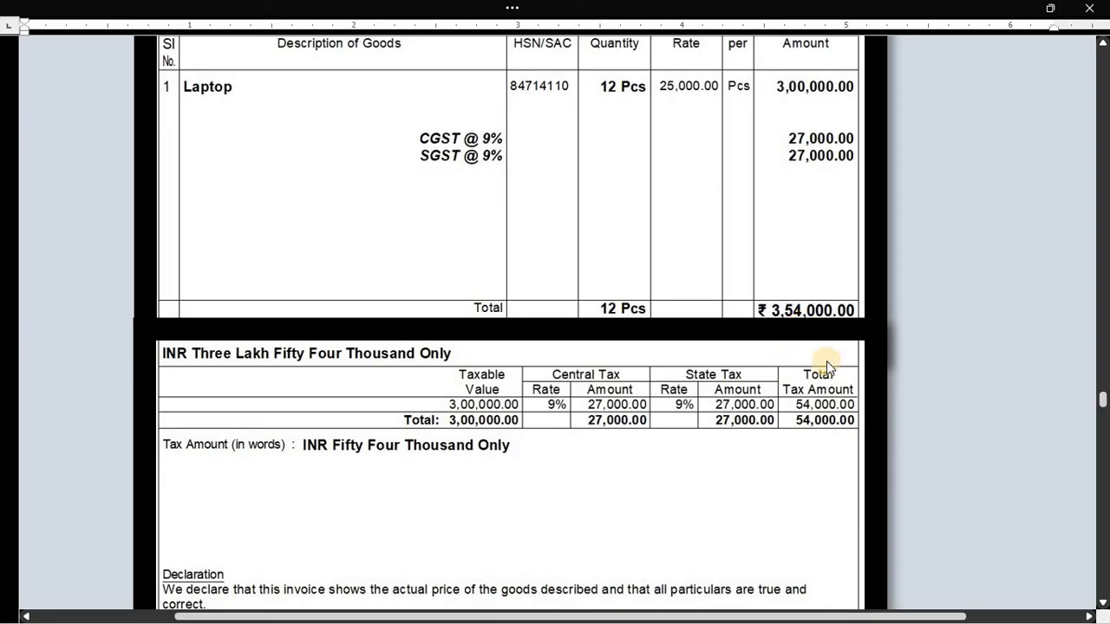
# - Save purchase voucher 6, leaving a blank voucher No. 7 ready
pyautogui.hotkey('alt', 'Tab')
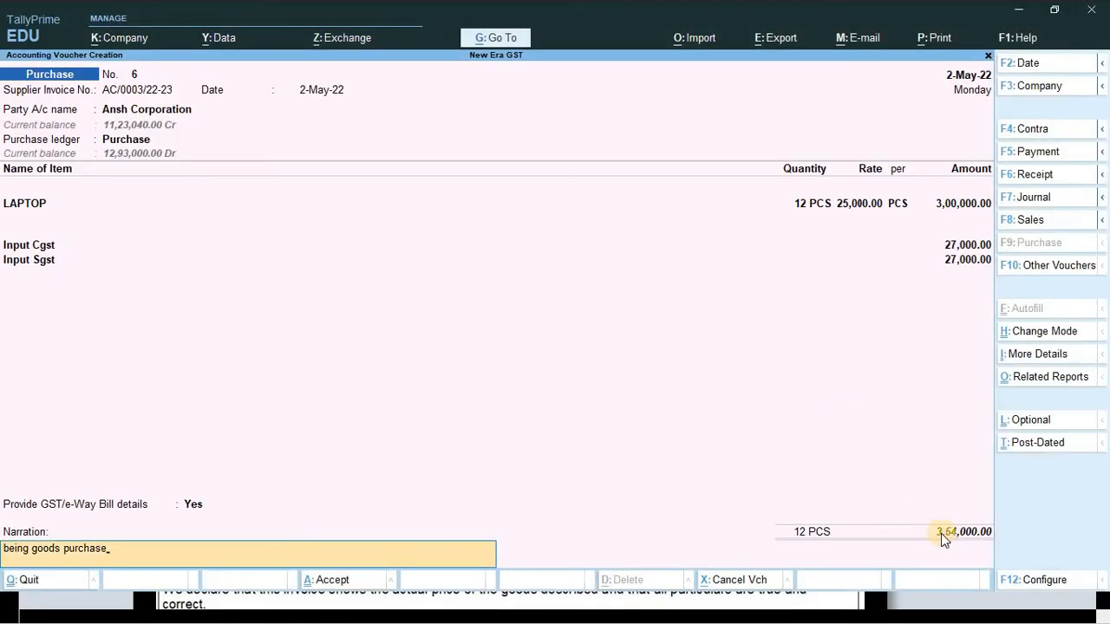
pyautogui.press('alt')
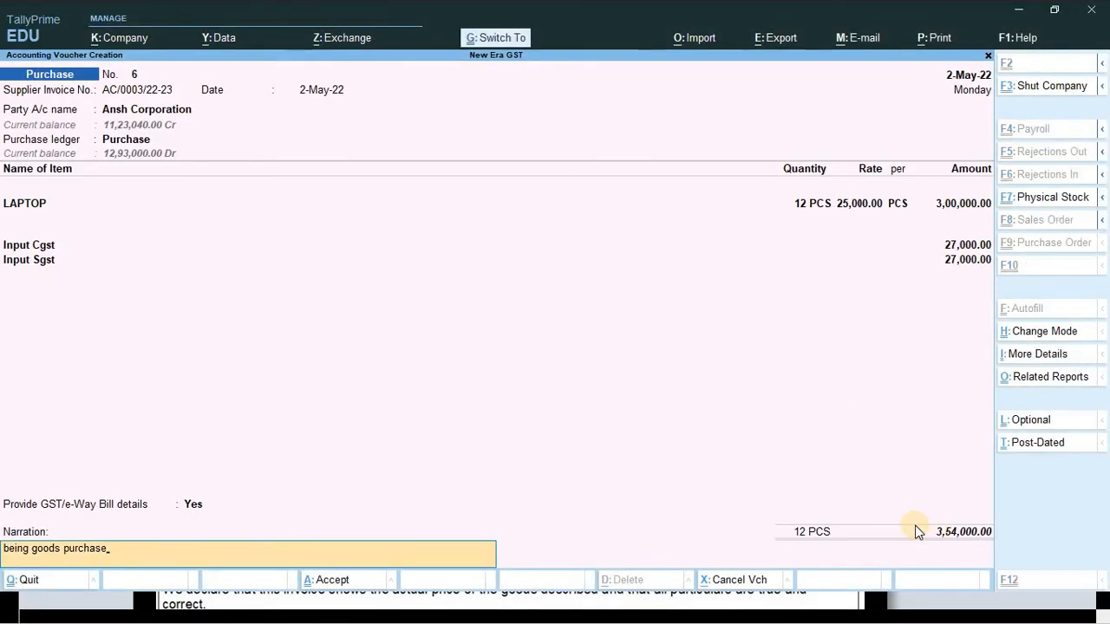
pyautogui.hotkey('ctrl', 'a')
pyautogui.press('alt')
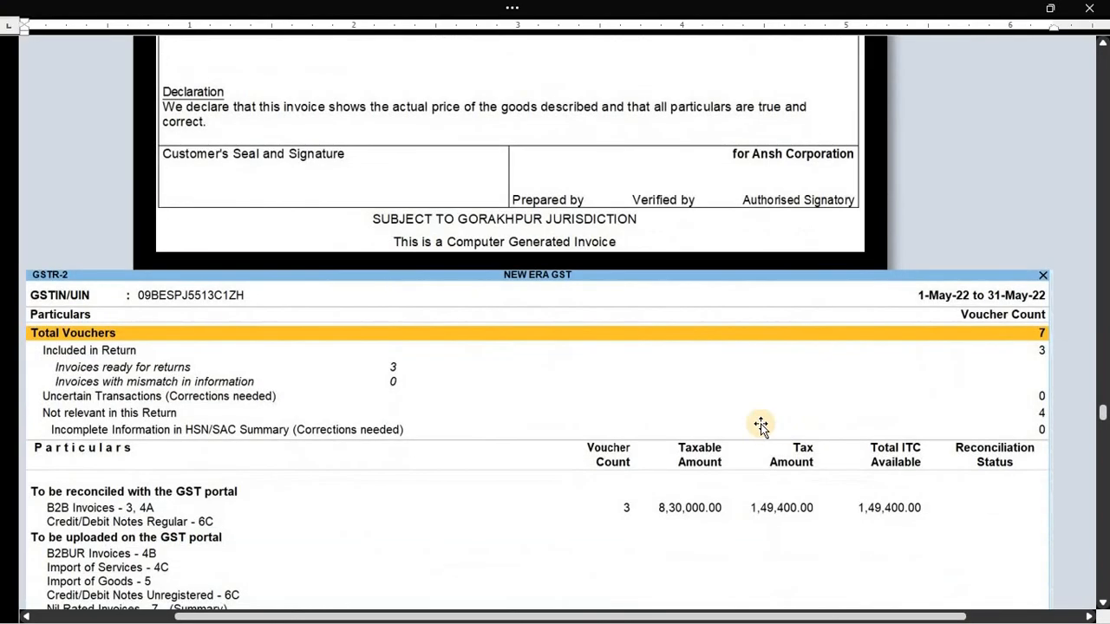
pyautogui.scroll(-3, 459, 338)
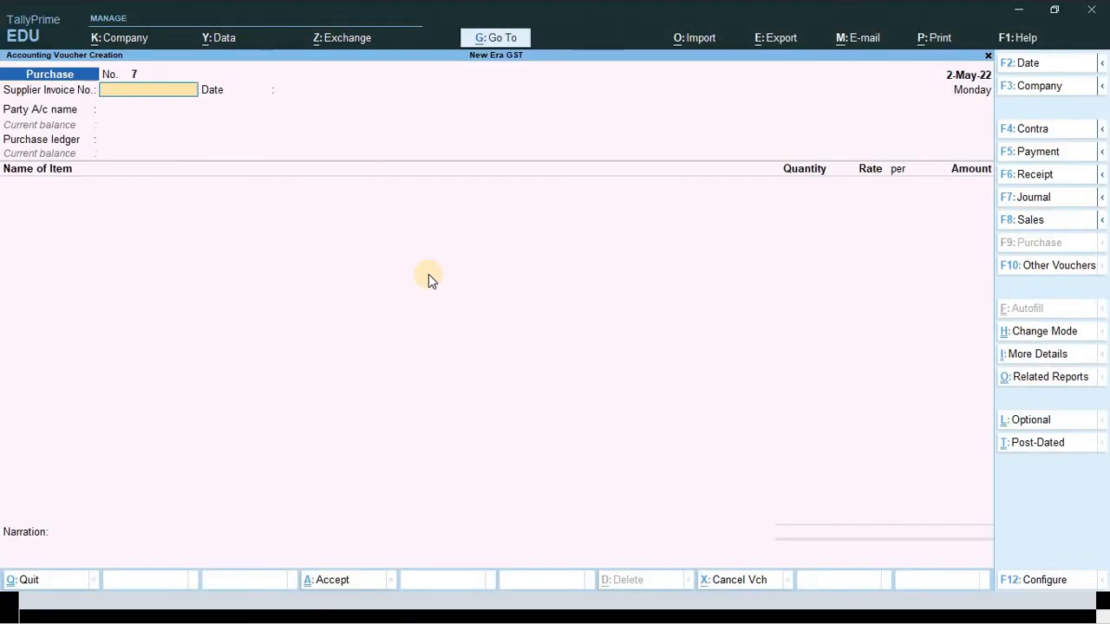
pyautogui.press('Escape')
pyautogui.press('Escape')
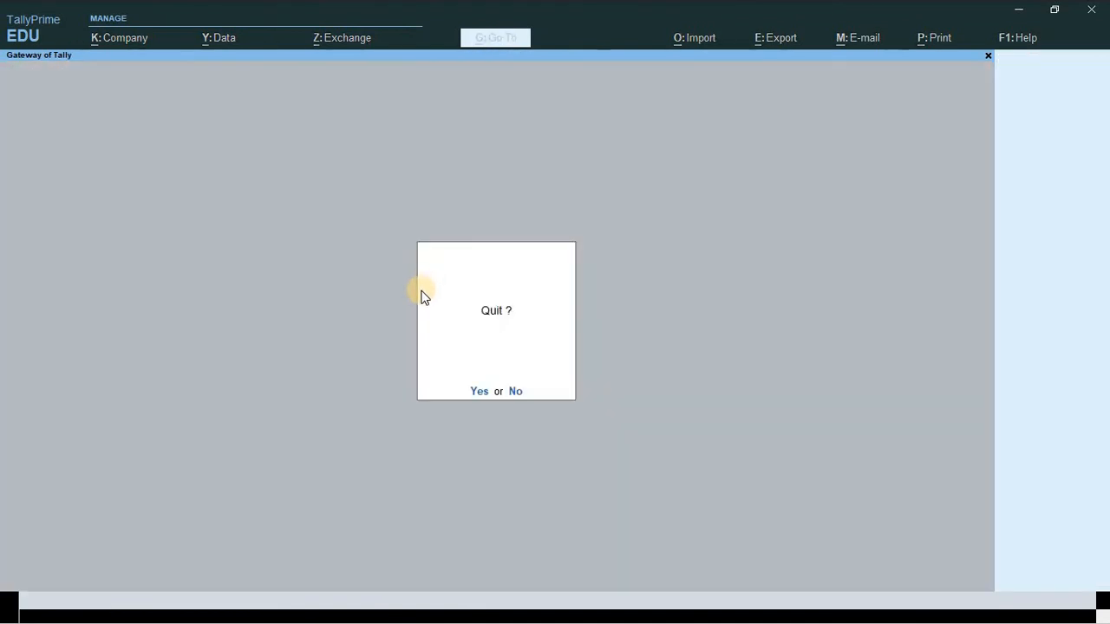
pyautogui.press('Escape')
pyautogui.press('d')
pyautogui.press('g')
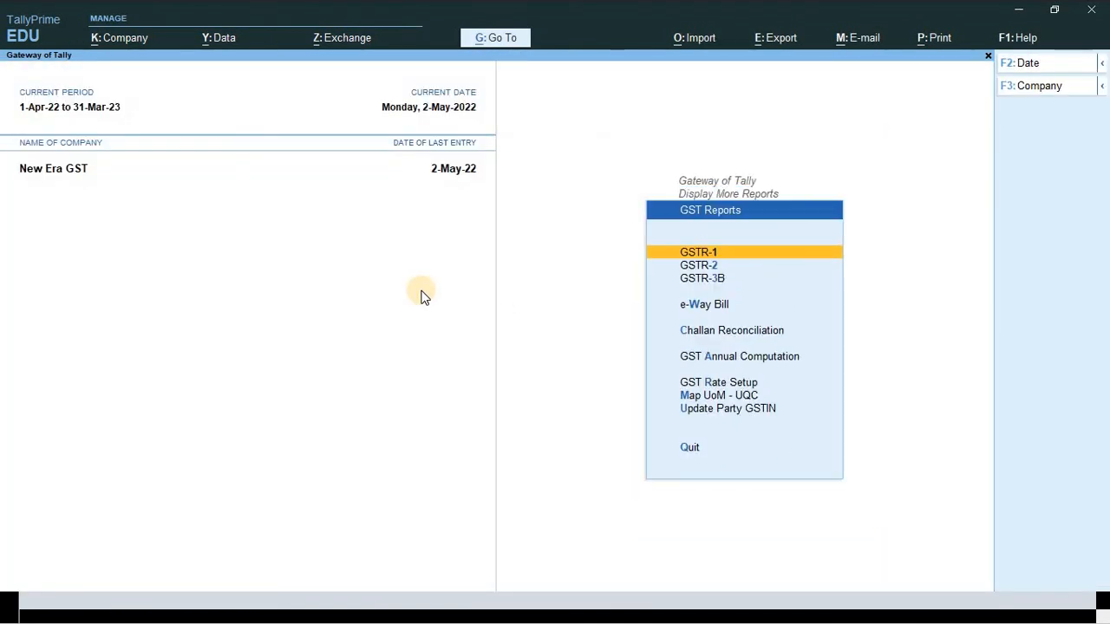
pyautogui.press('Return')
pyautogui.press('F2')
pyautogui.write('1')
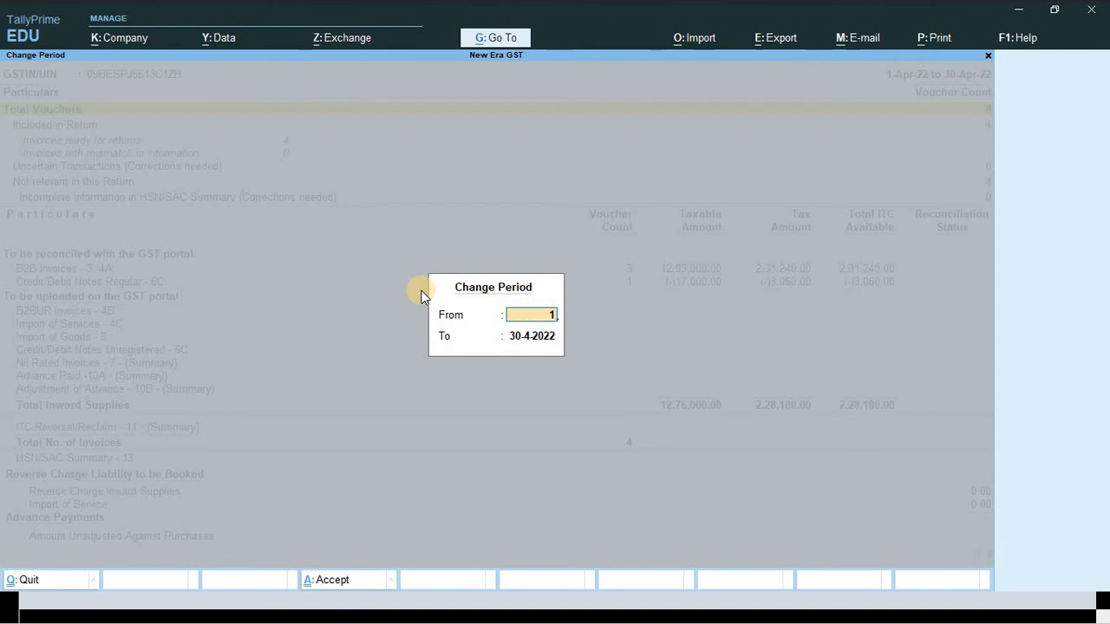
pyautogui.write('-5')
pyautogui.press('Return')
pyautogui.write('31-5')
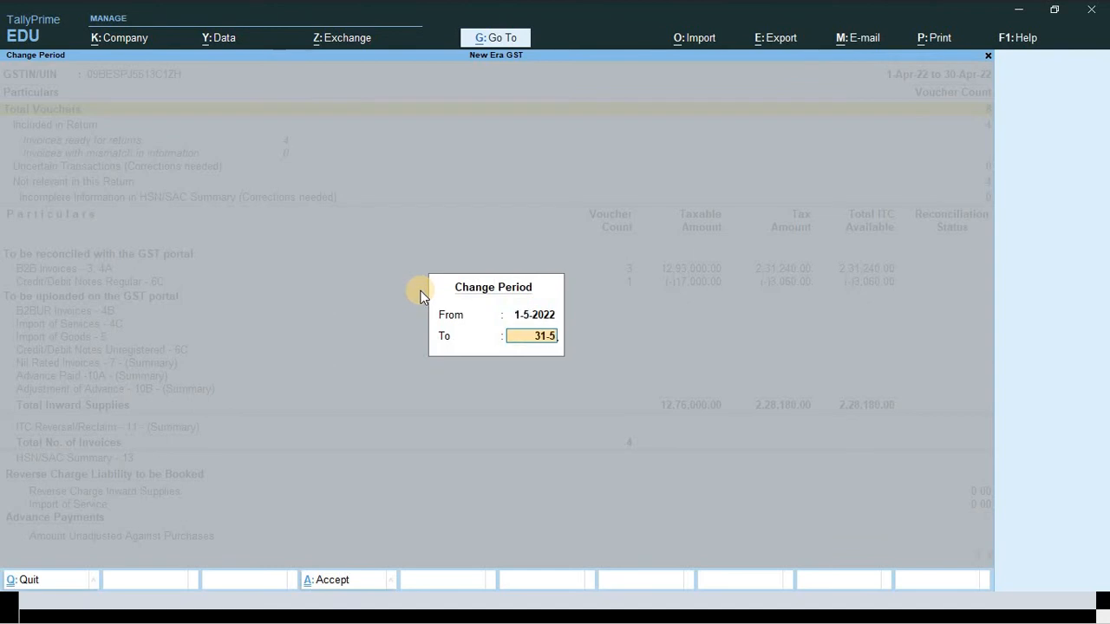
pyautogui.press('Return')
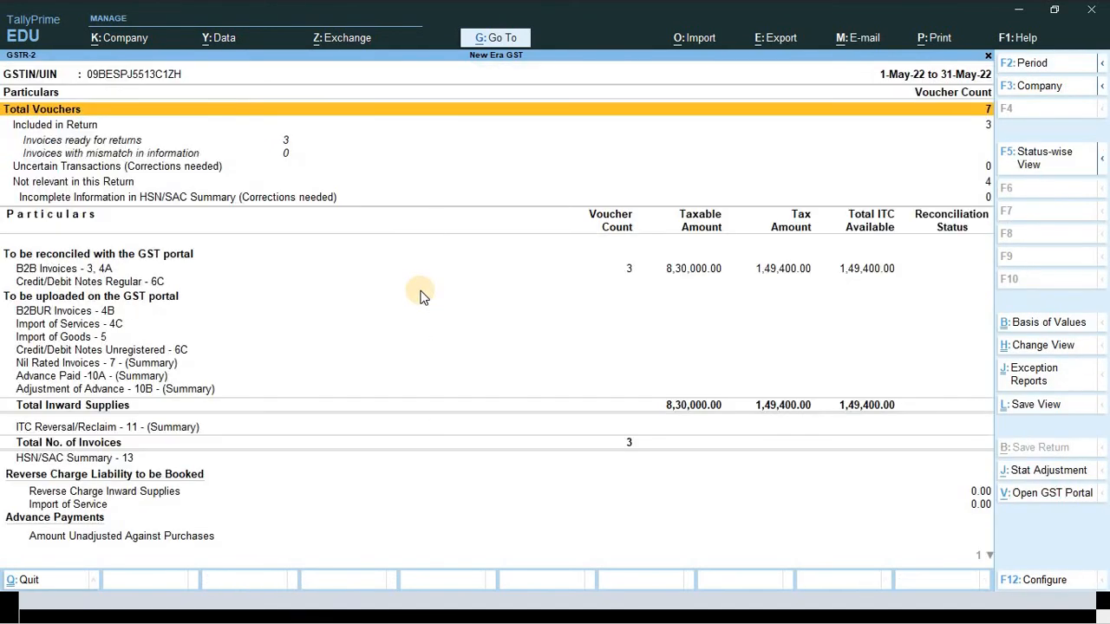
pyautogui.press('Down')
pyautogui.press('Down')
pyautogui.press('Down')
pyautogui.press('Down')
pyautogui.press('Down')
pyautogui.press('Down')
pyautogui.press('Down')
pyautogui.press('Down')
pyautogui.press('Down')
pyautogui.press('Down')
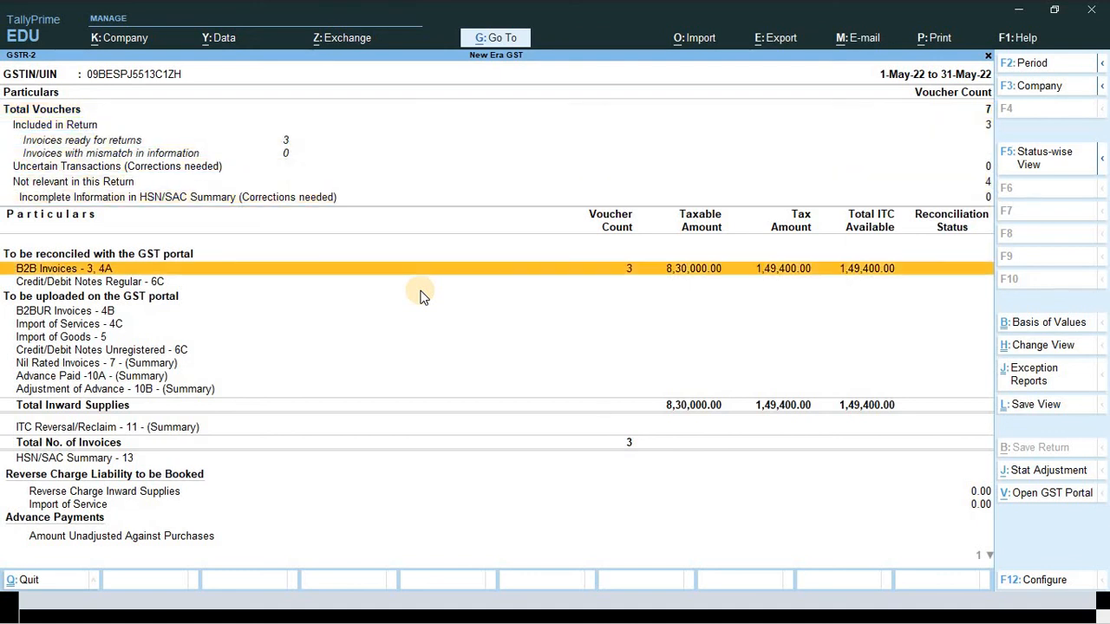
pyautogui.press('Down')
pyautogui.press('Down')
pyautogui.press('Down')
pyautogui.press('Down')
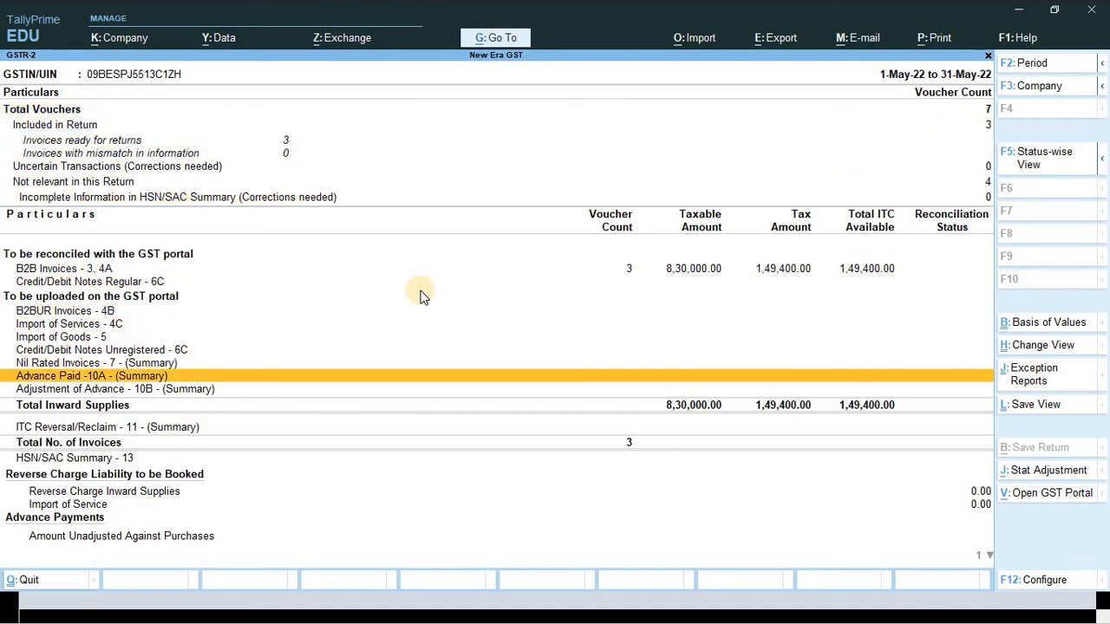
pyautogui.hotkey('alt', 'Tab')
pyautogui.scroll(-4, 672, 355)
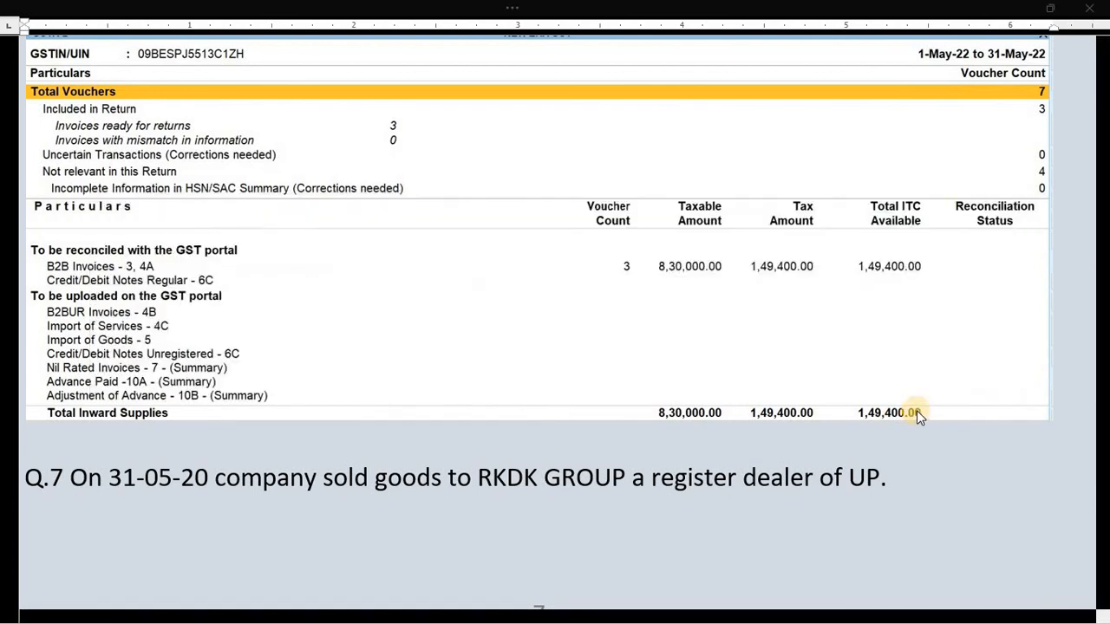
pyautogui.hotkey('alt', 'Tab')
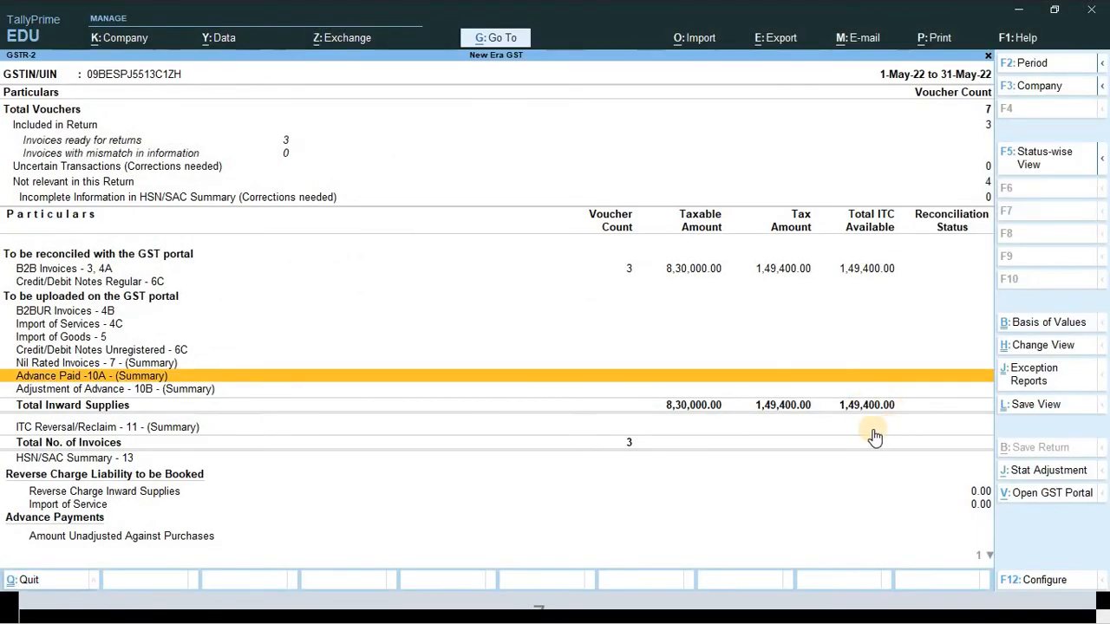
pyautogui.press('Down')
pyautogui.press('Down')
pyautogui.press('Down')
pyautogui.press('Down')
pyautogui.press('Down')
pyautogui.press('Down')
pyautogui.press('Down')
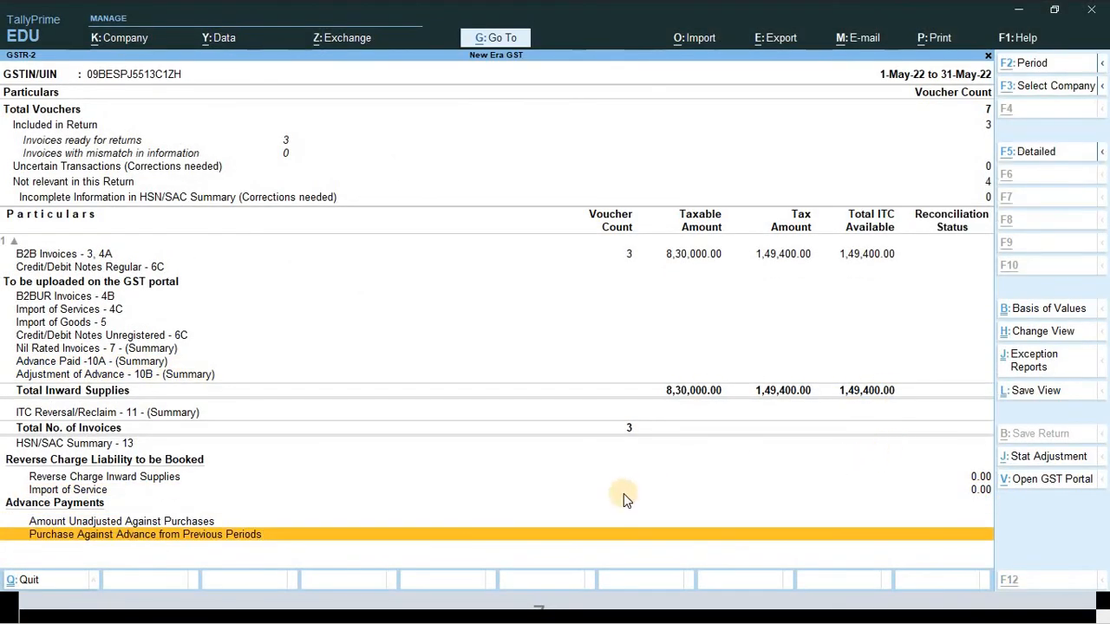
pyautogui.hotkey('alt', 'Tab')
pyautogui.scroll(-5, 521, 399)
pyautogui.scroll(-3, 148, 314)
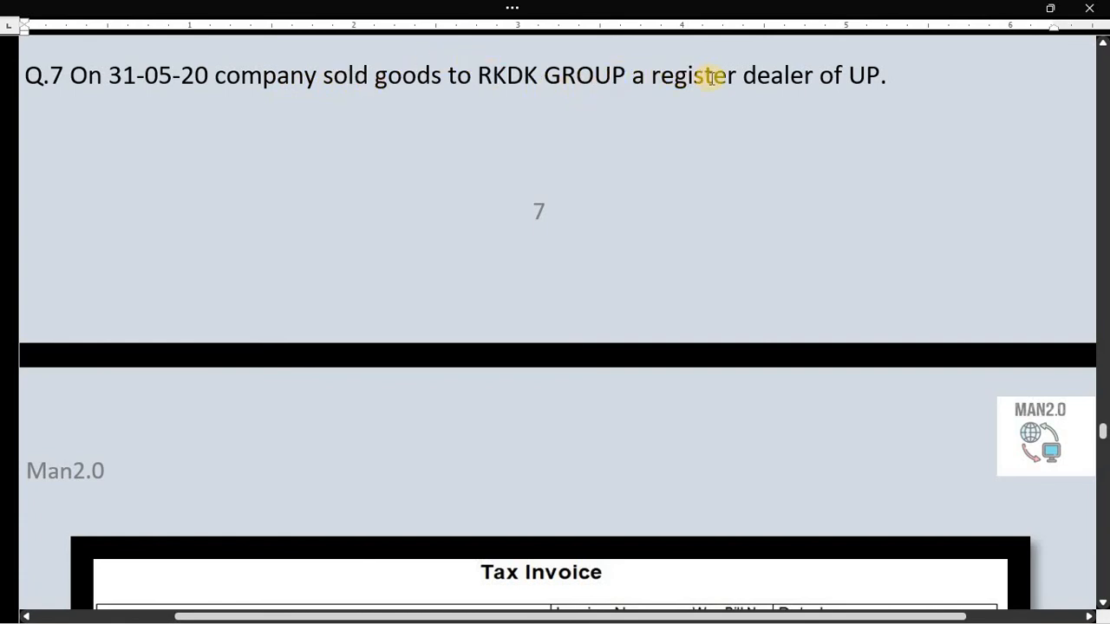
pyautogui.scroll(-1, 829, 163)
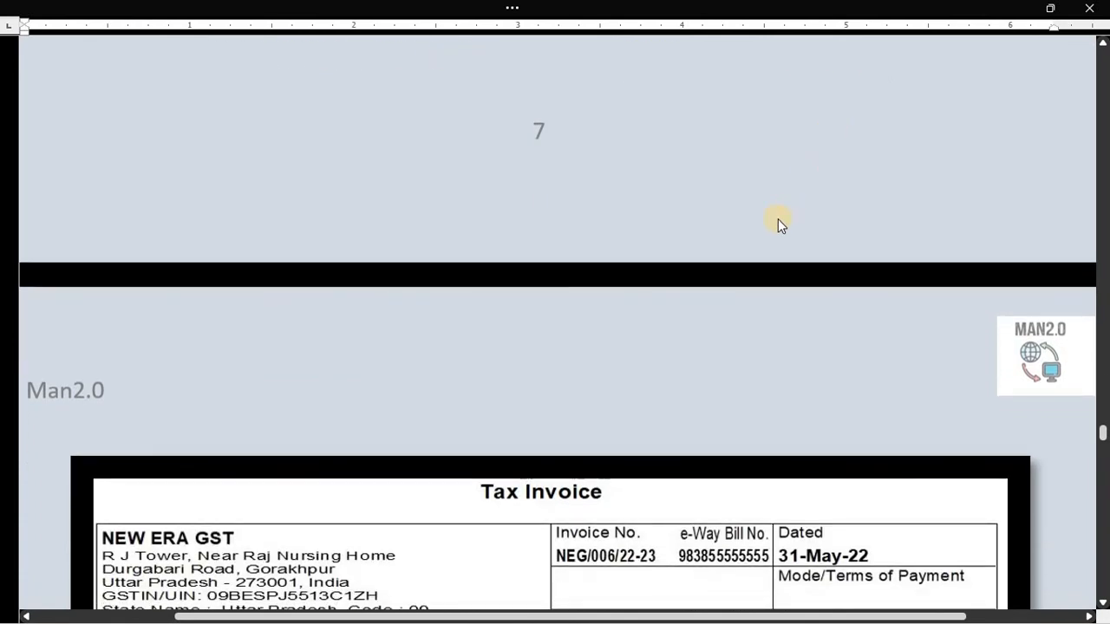
pyautogui.scroll(-7, 771, 230)
pyautogui.hotkey('alt', 'Tab')
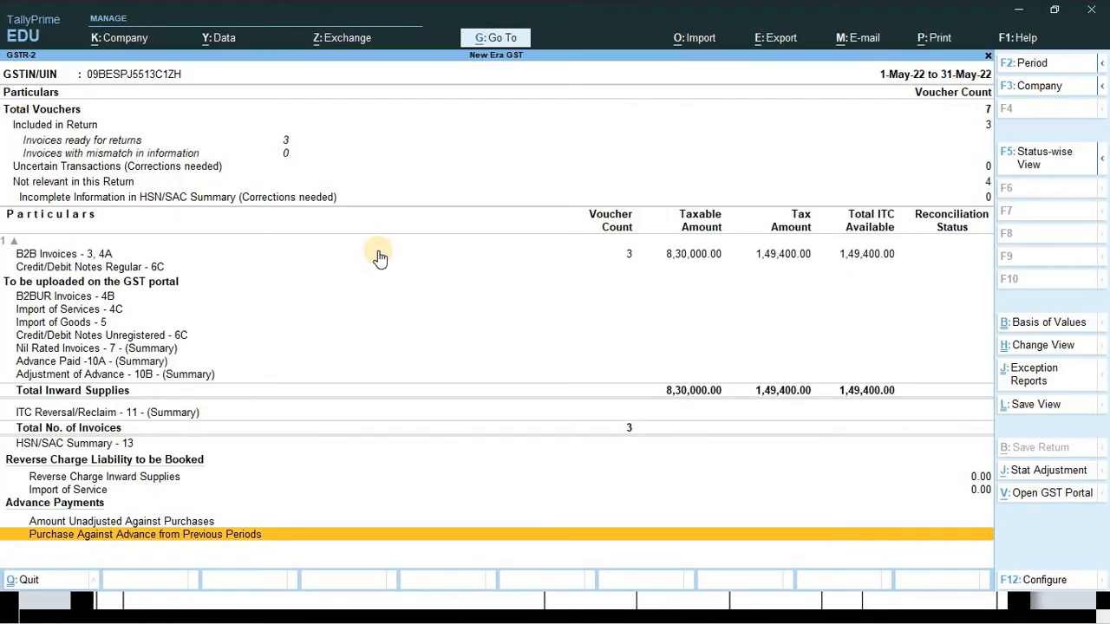
# - Start a Sales voucher for RKDK Company Ltd. using the Sales ledger
pyautogui.press('Escape')
pyautogui.press('Escape')
pyautogui.press('Escape')
pyautogui.press('n')
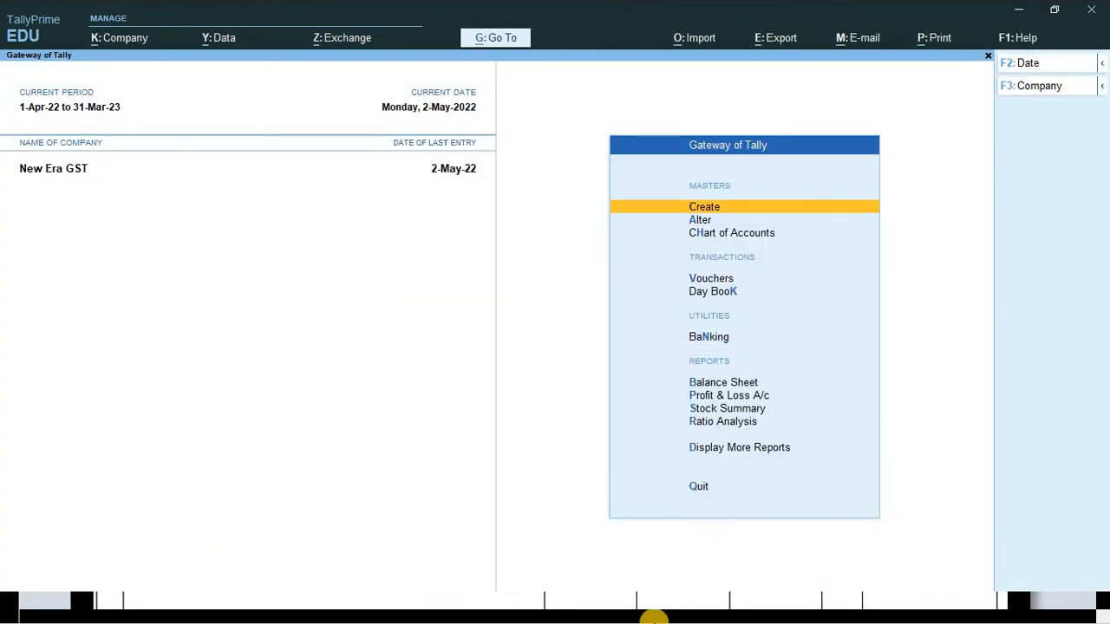
pyautogui.press('v')
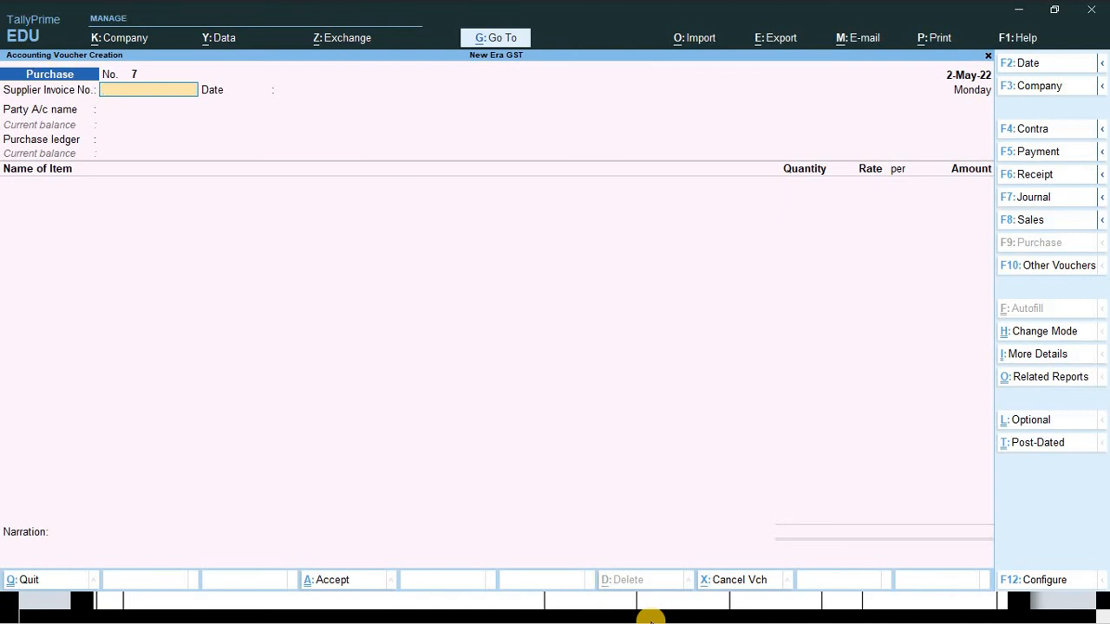
pyautogui.press('F8')
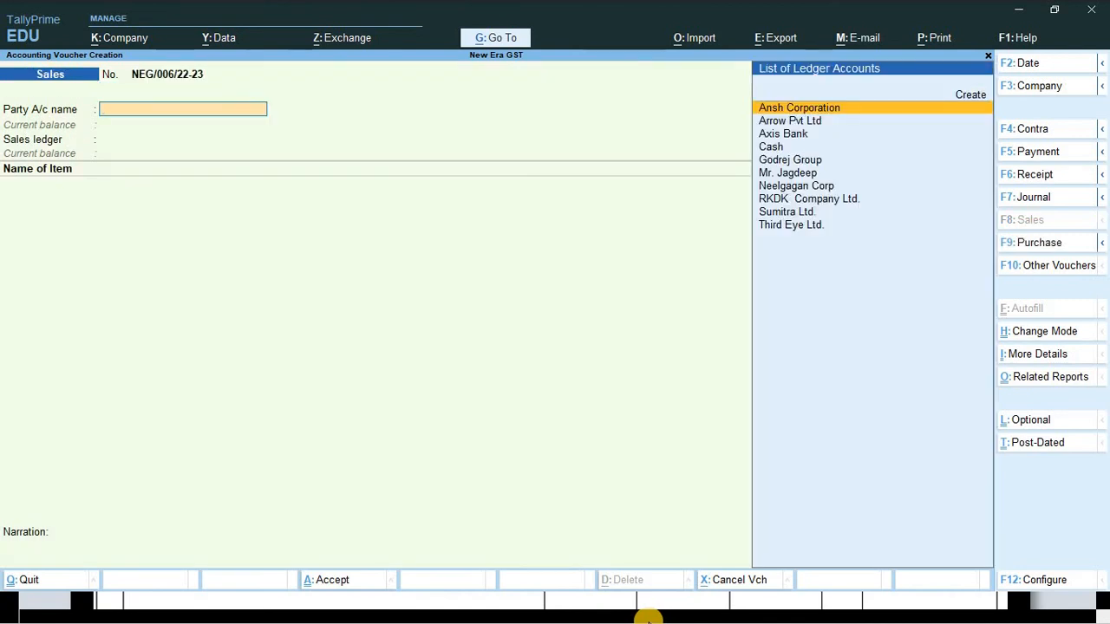
pyautogui.press('Down')
pyautogui.press('Down')
pyautogui.press('Up')
pyautogui.press('Up')
pyautogui.write('R')
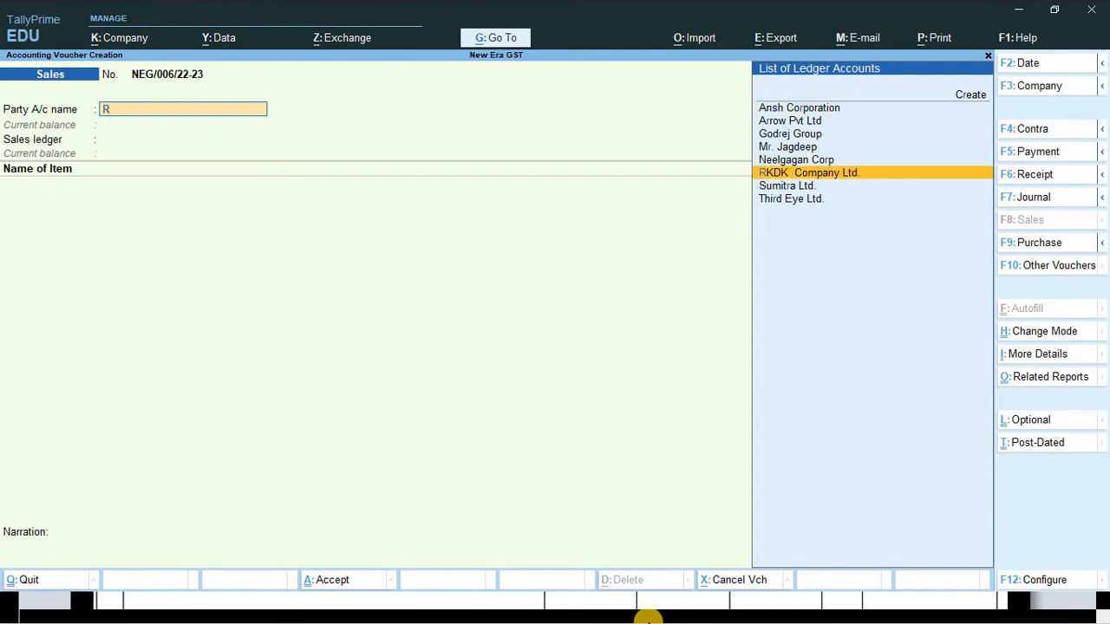
pyautogui.press('Return')
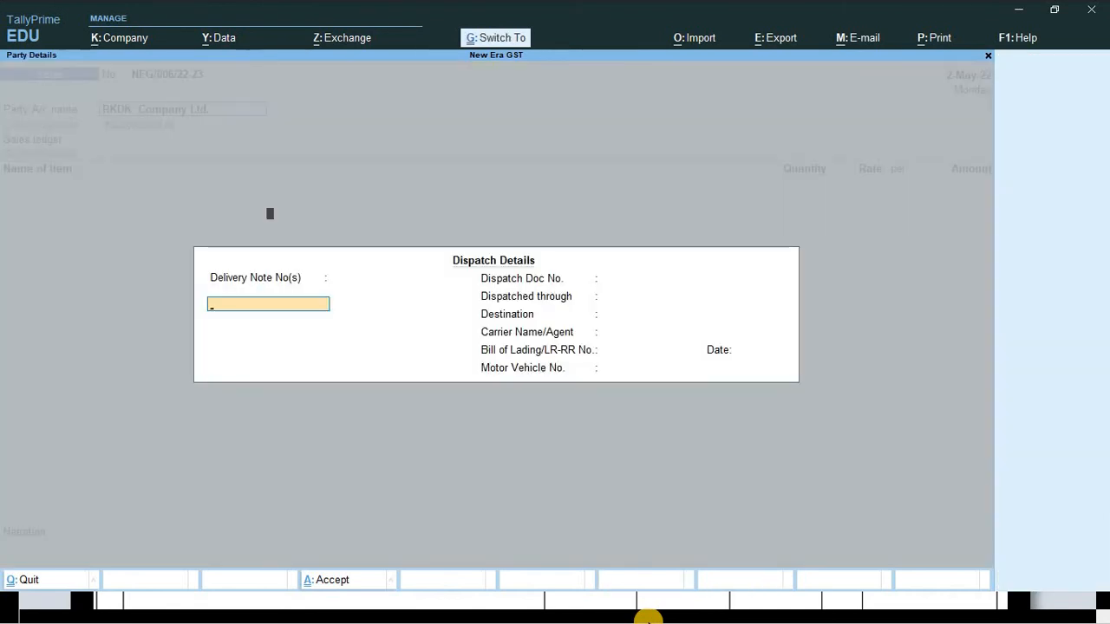
pyautogui.hotkey('ctrl', 'a')
pyautogui.hotkey('ctrl', 'a')
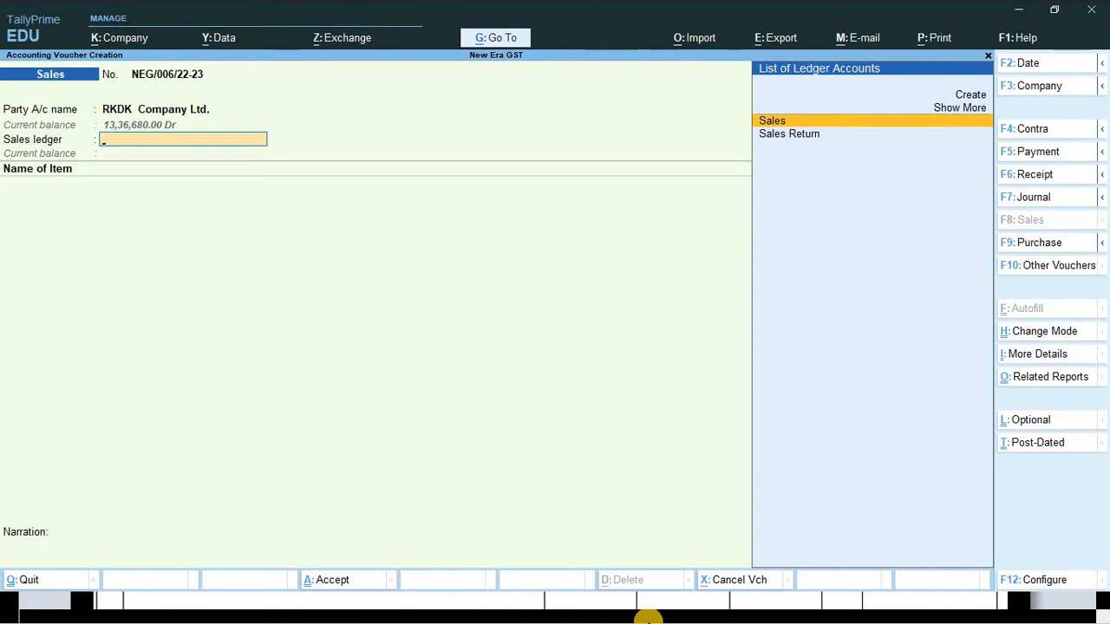
pyautogui.press('Return')
pyautogui.press('Return')
pyautogui.press('Return')
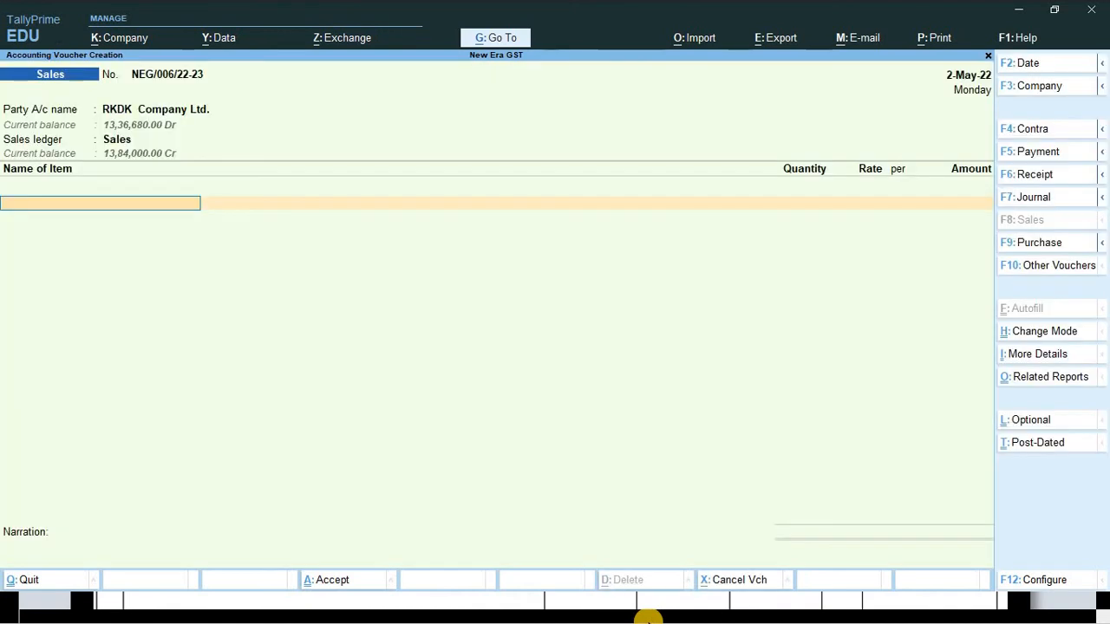
# - Select LAPTOP as the item sold, after checking the exercise invoice
pyautogui.hotkey('alt', 'Tab')
pyautogui.press('Tab')
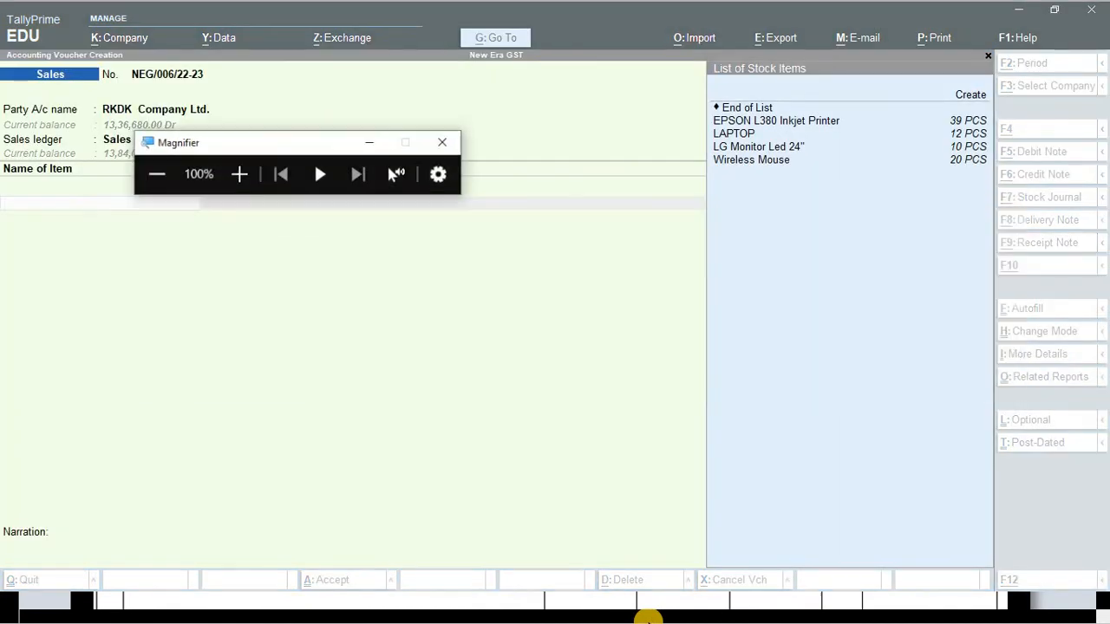
pyautogui.hotkey('alt', 'Tab')
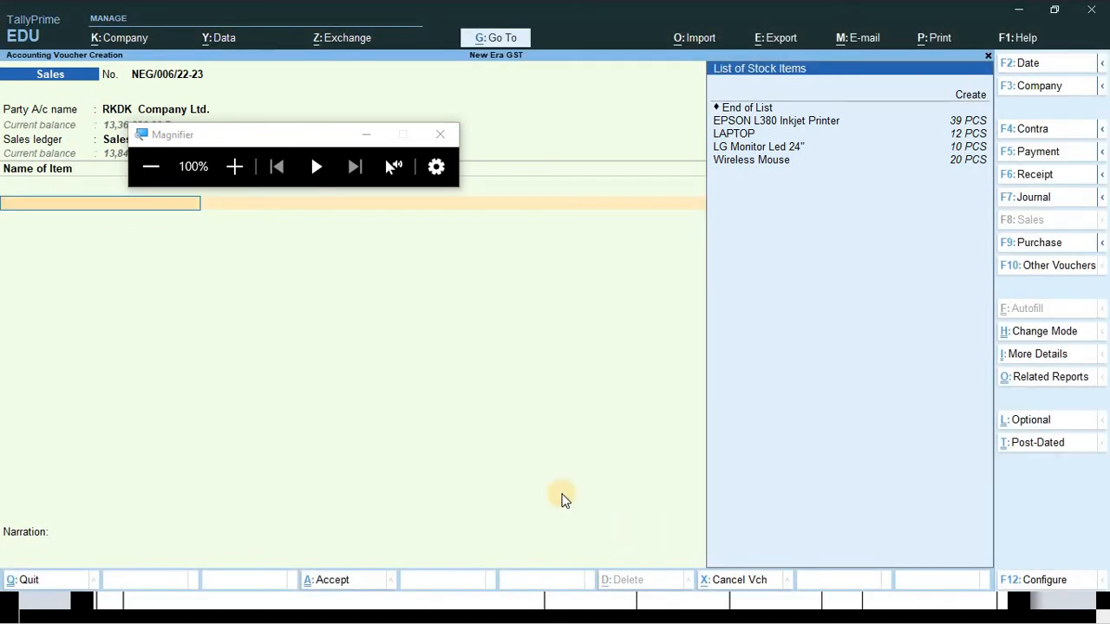
pyautogui.hotkey('alt', 'Tab')
pyautogui.press('Tab')
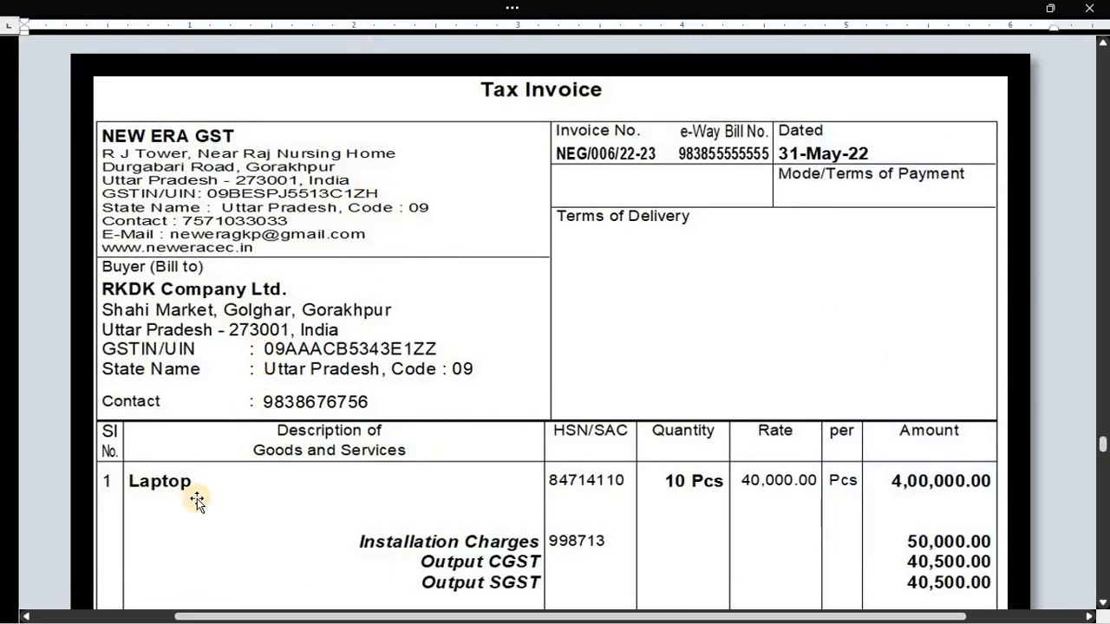
pyautogui.hotkey('alt', 'Tab')
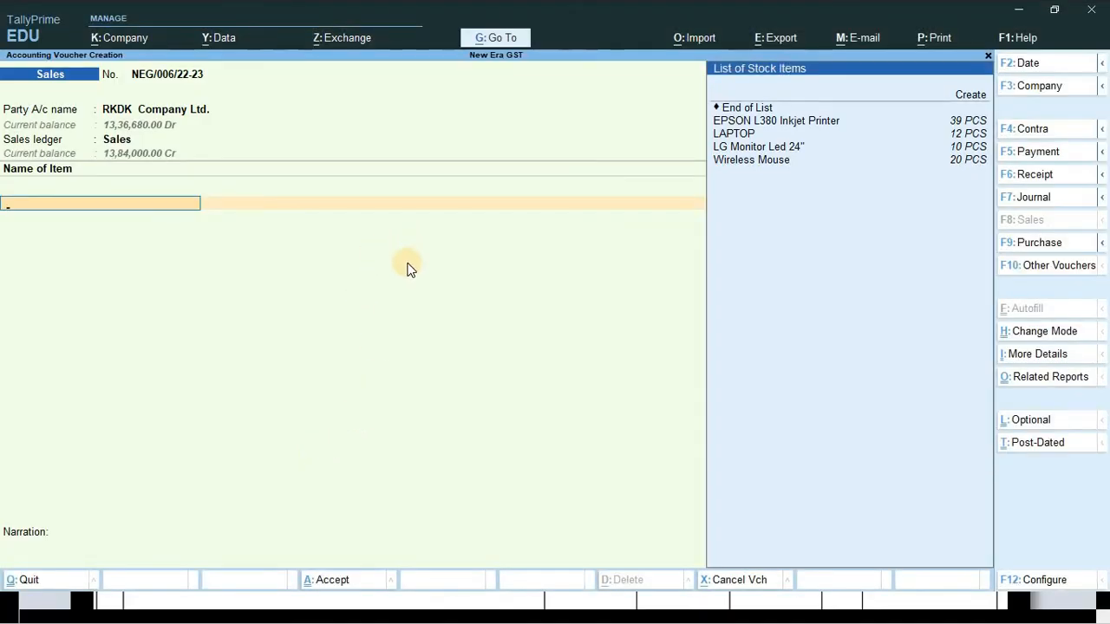
pyautogui.press('Down')
pyautogui.press('Down')
pyautogui.press('Down')
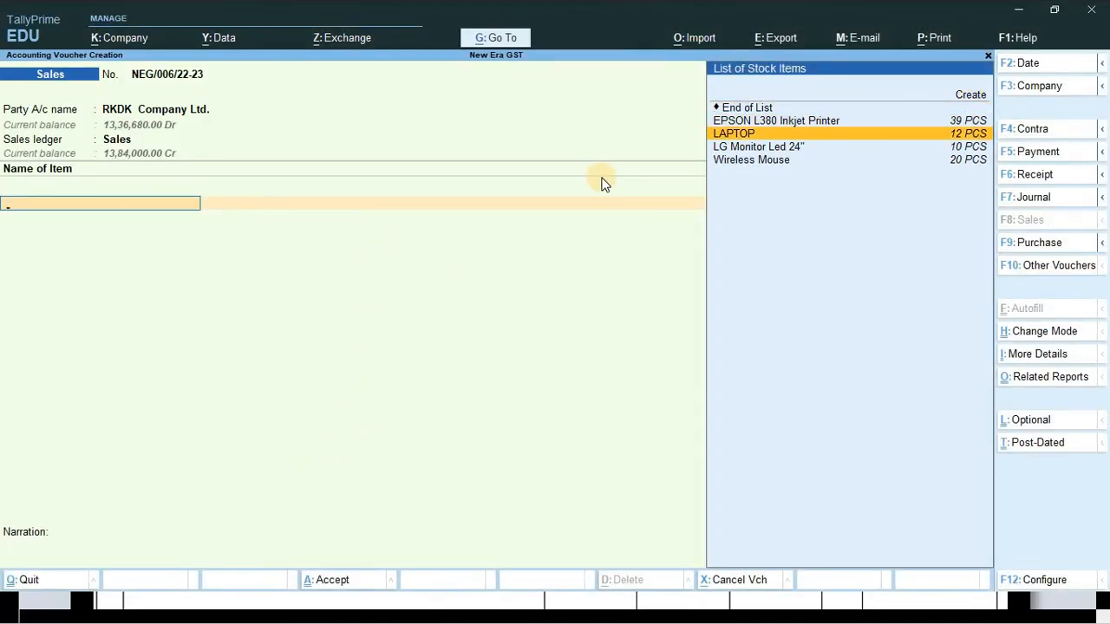
pyautogui.press('Return')
# - Enter 10 PCS of LAPTOP at 40,000.00 each, totalling 4,00,000.00
pyautogui.hotkey('alt', 'Tab')
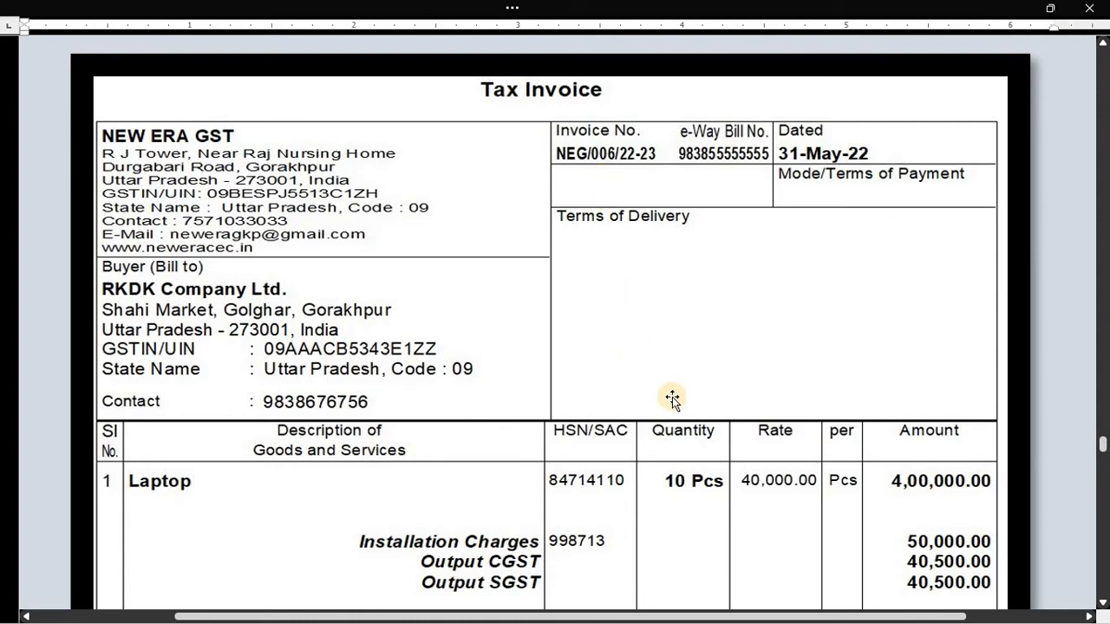
pyautogui.hotkey('alt', 'Tab')
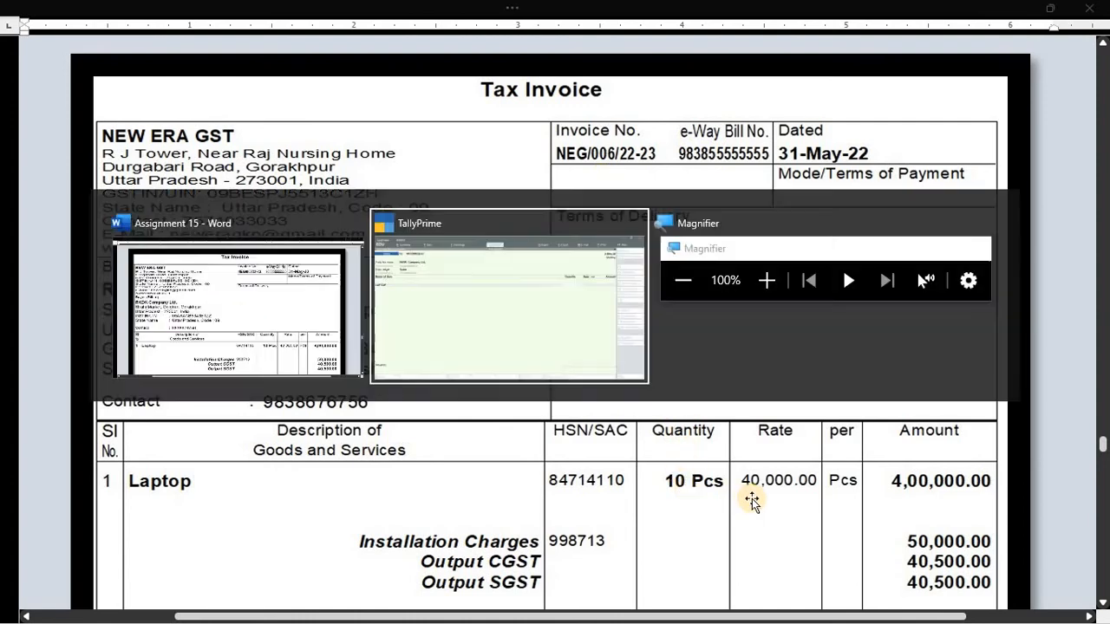
pyautogui.write('10')
pyautogui.press('Return')
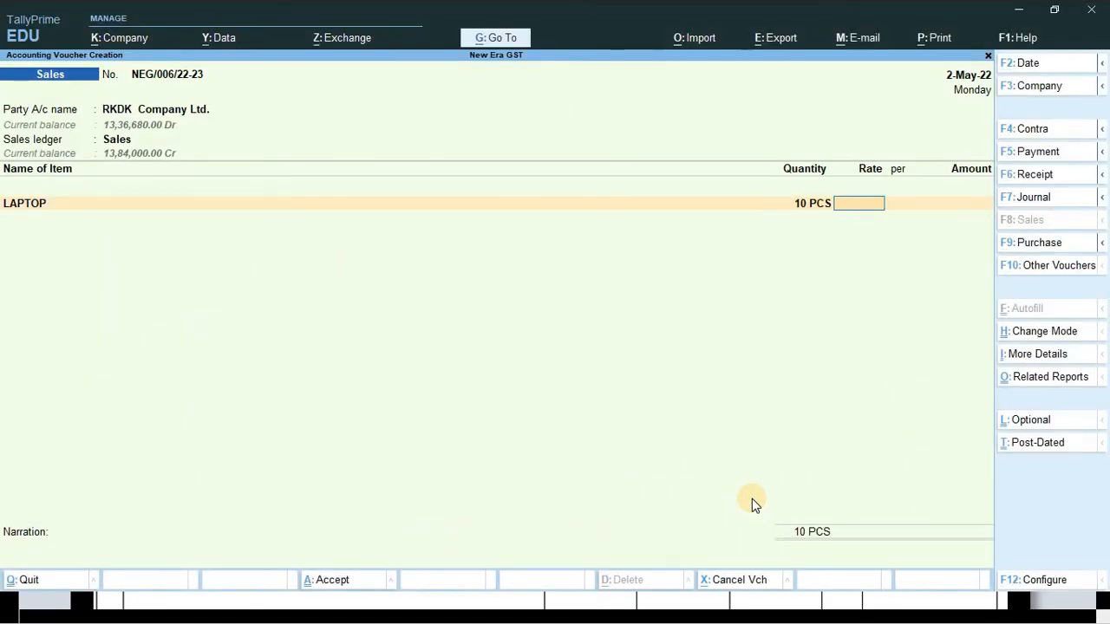
pyautogui.write('40')
pyautogui.press('Return')
pyautogui.press('Return')
pyautogui.press('Return')
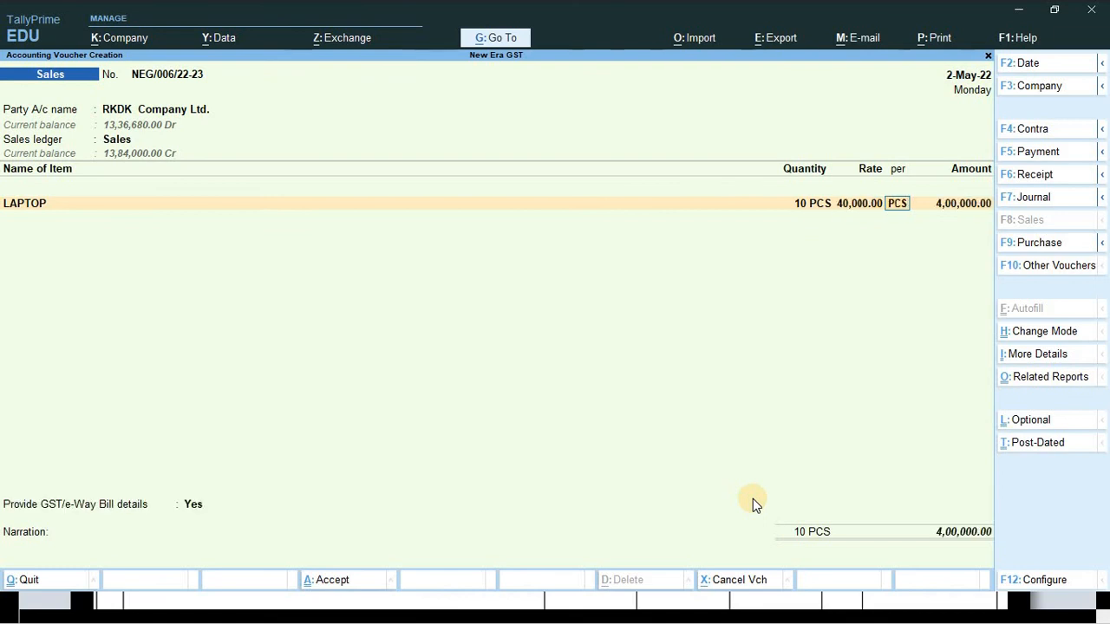
pyautogui.press('Return')
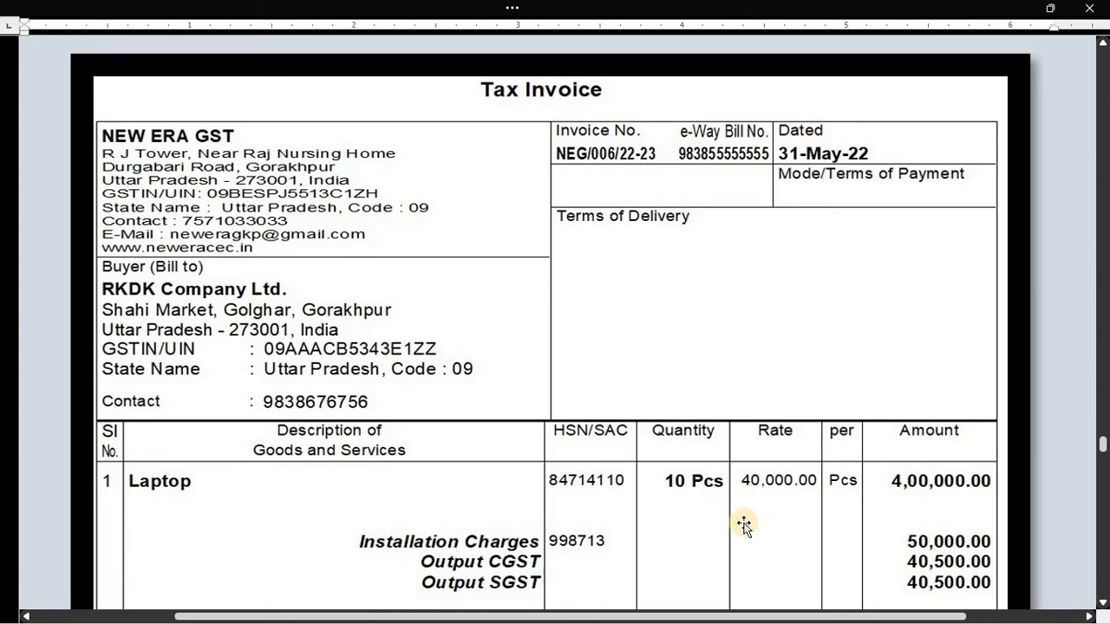
pyautogui.scroll(-3, 594, 471)
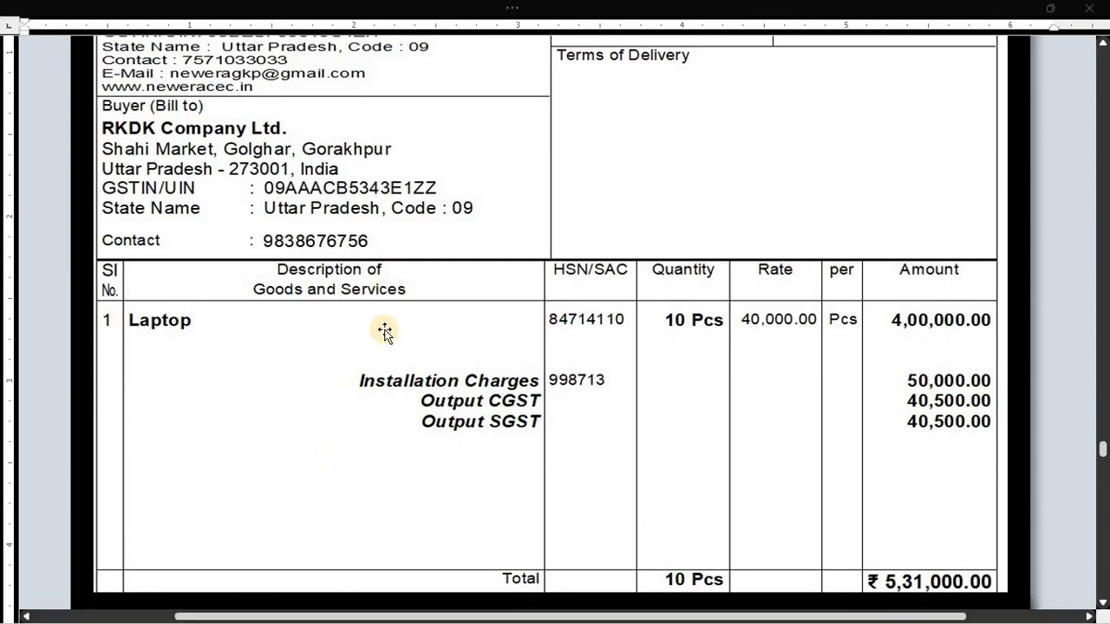
pyautogui.hotkey('alt', 'Tab')
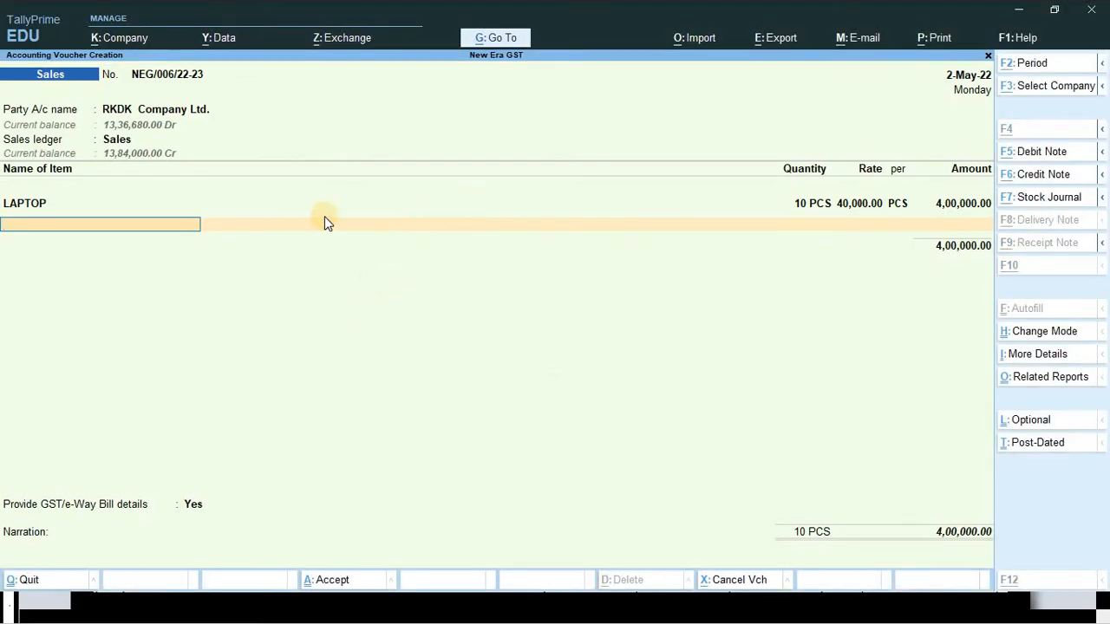
pyautogui.hotkey('alt', 'c')
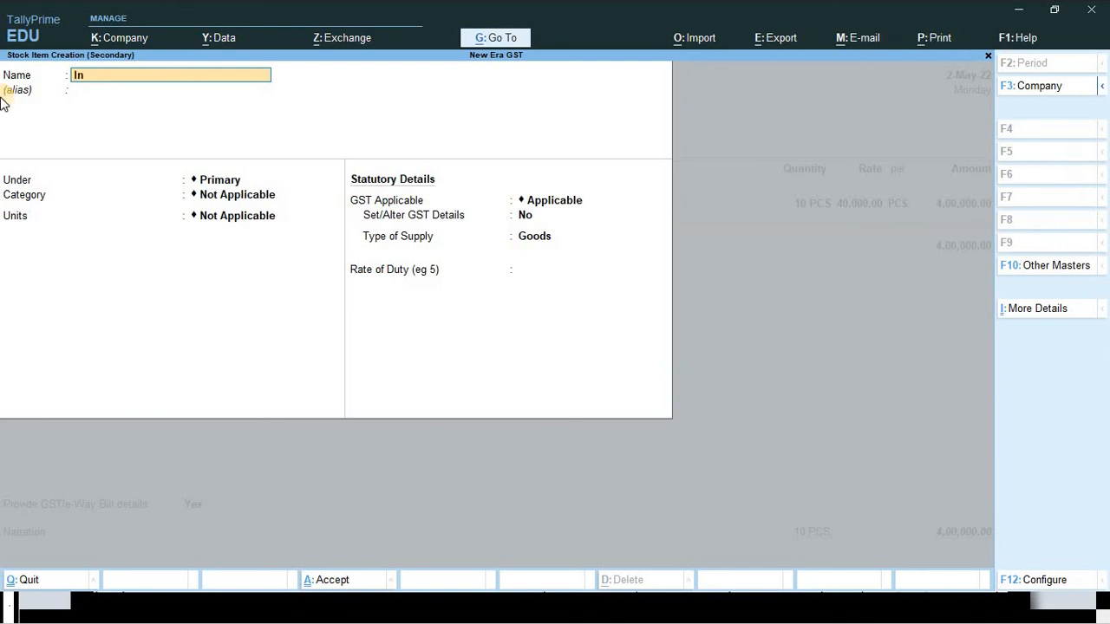
pyautogui.write('Installation Charges')
pyautogui.press('Return')
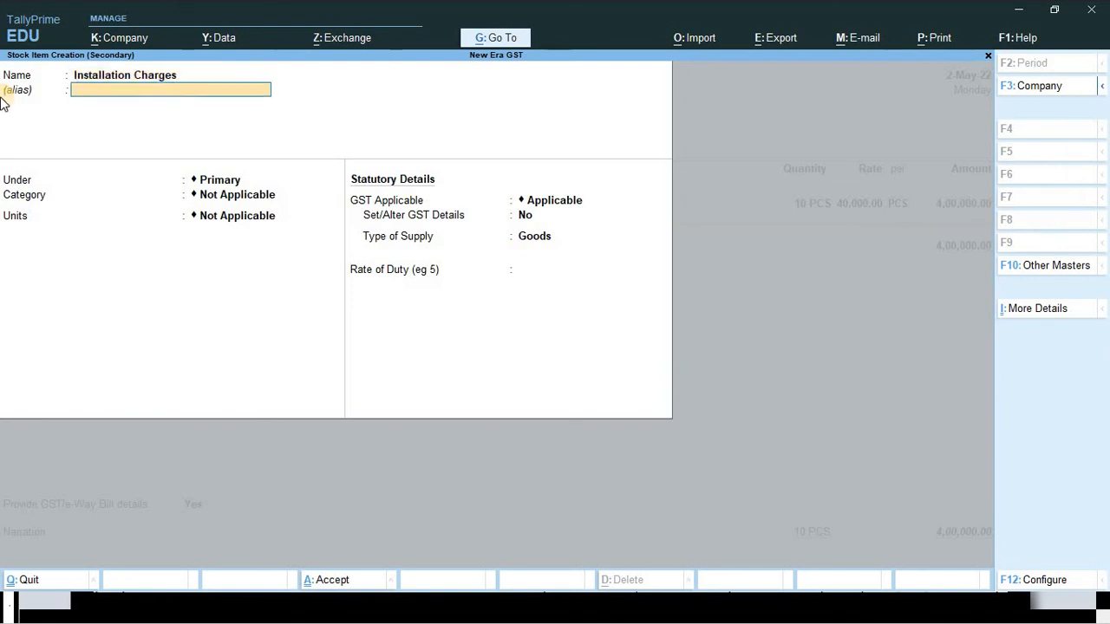
pyautogui.press('Return')
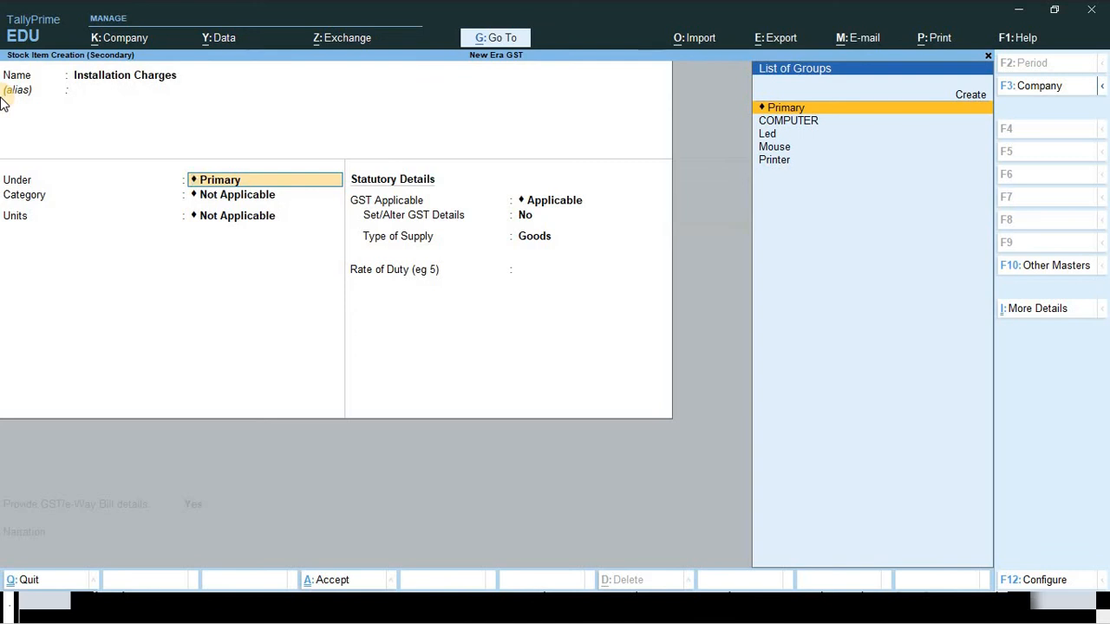
pyautogui.press('BackSpace')
pyautogui.press('Escape')
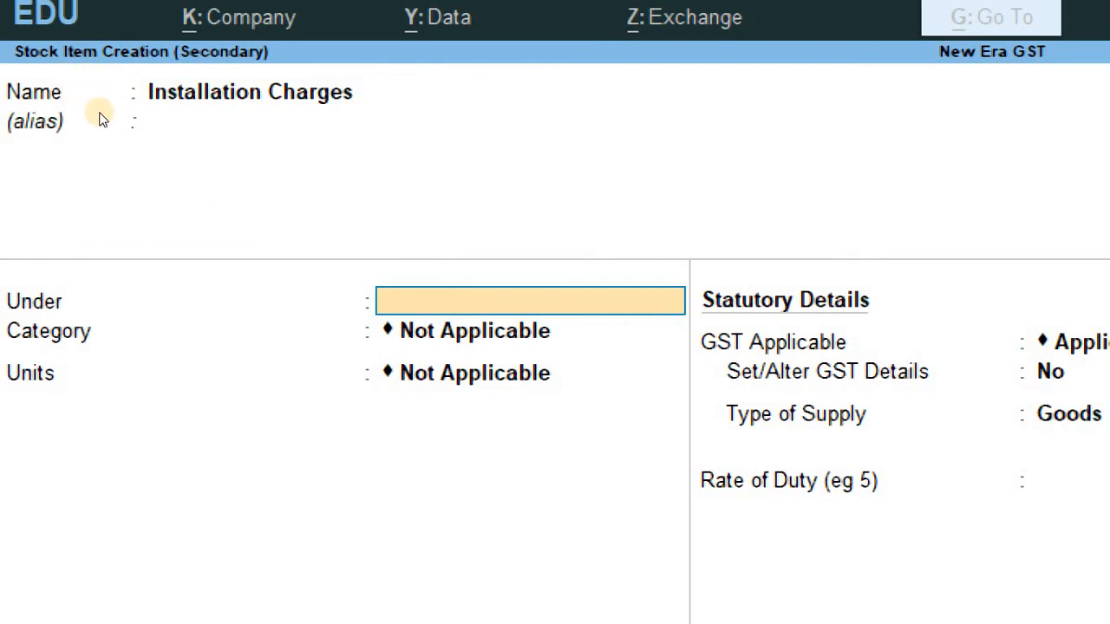
pyautogui.press('Escape')
pyautogui.press('y')
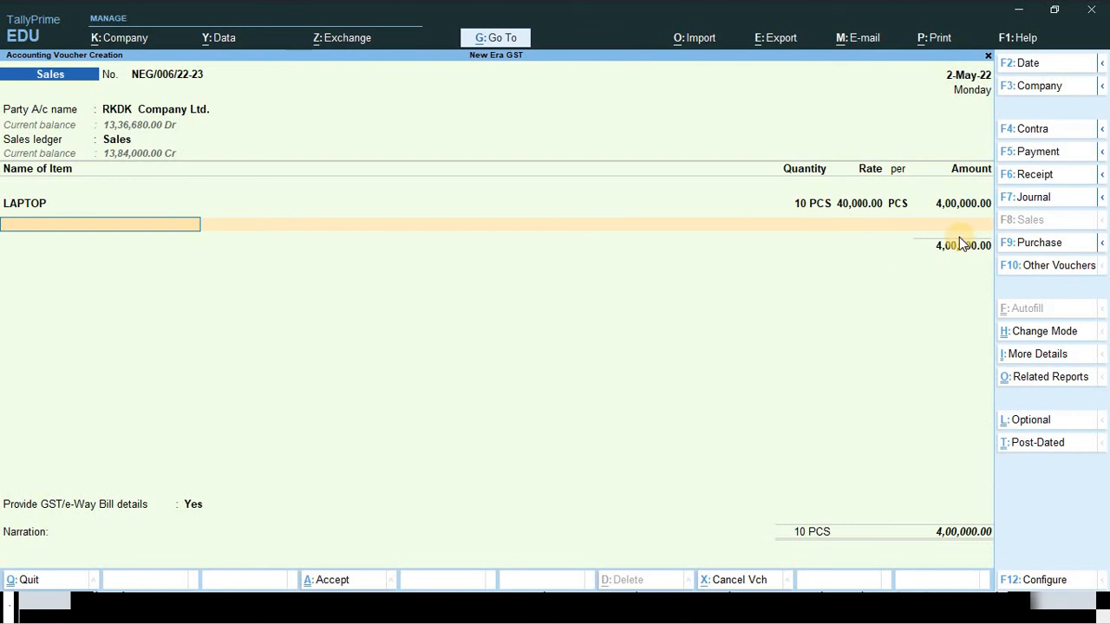
# - Create the Installation Charges ledger under Direct Incomes with GST applicable and GST details enabled
pyautogui.press('Return')
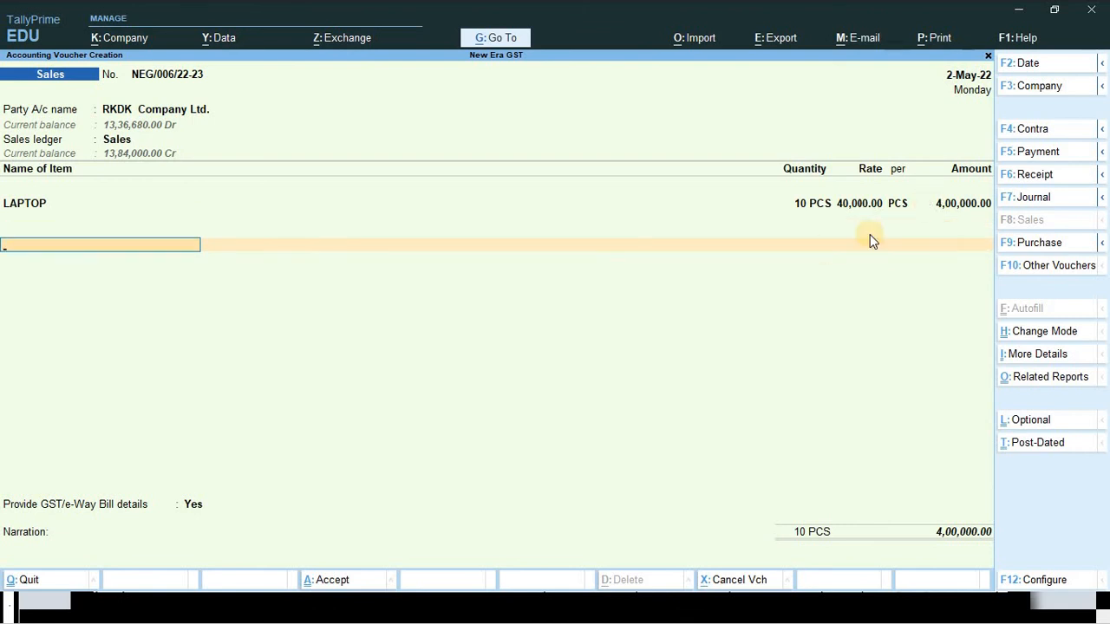
pyautogui.hotkey('alt', 'c')
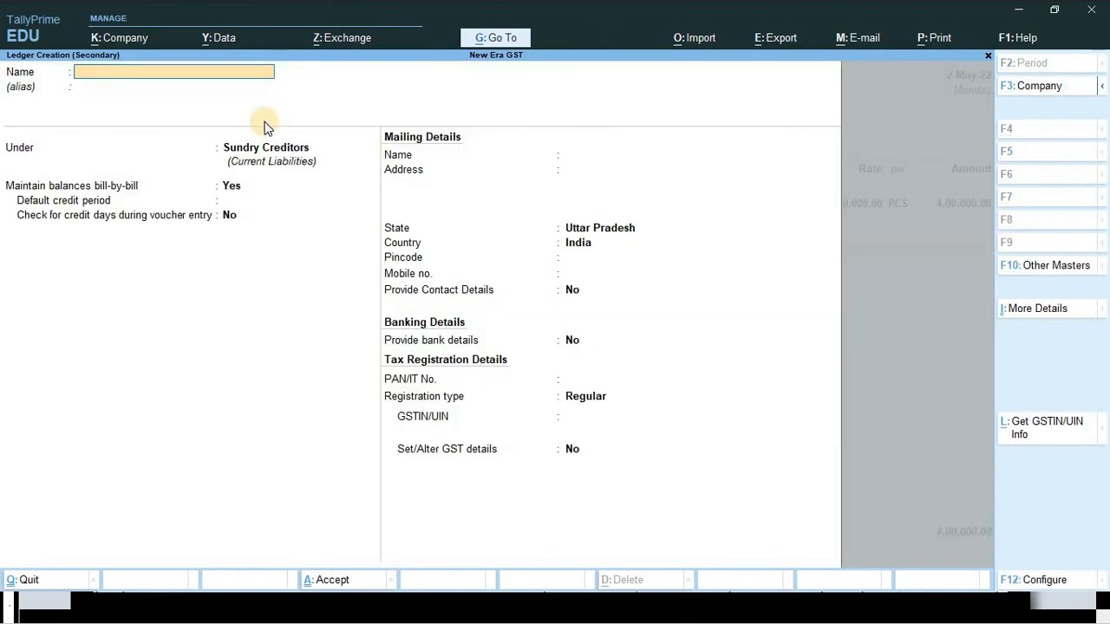
pyautogui.write('O')
pyautogui.press('Return')
pyautogui.press('Return')
pyautogui.write('Dire')
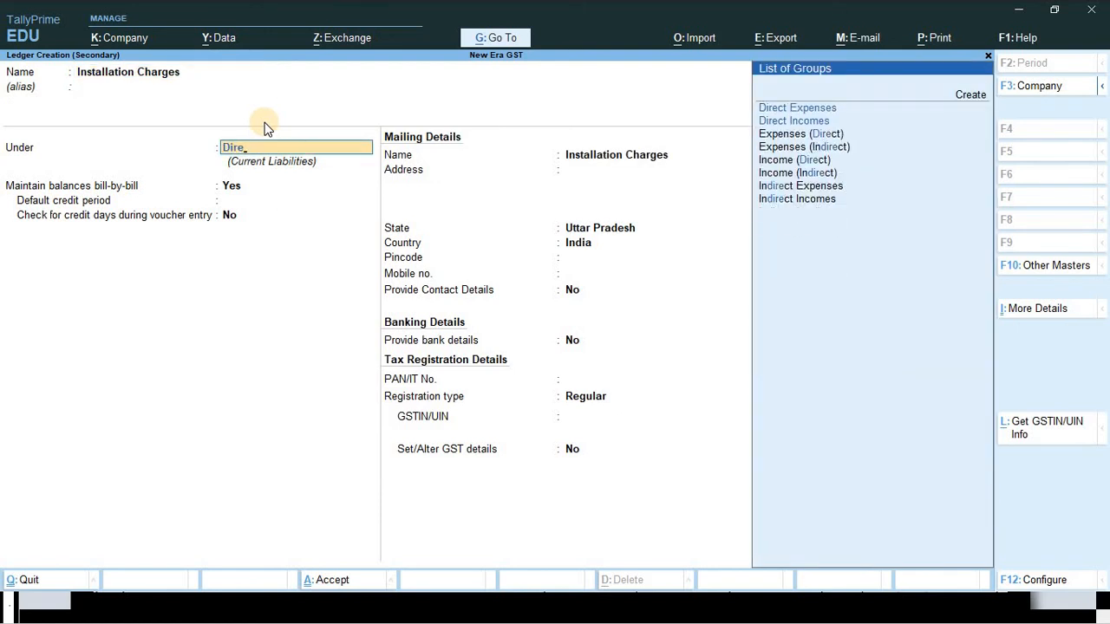
pyautogui.press('Down')
pyautogui.press('Return')
pyautogui.press('Return')
pyautogui.press('Return')
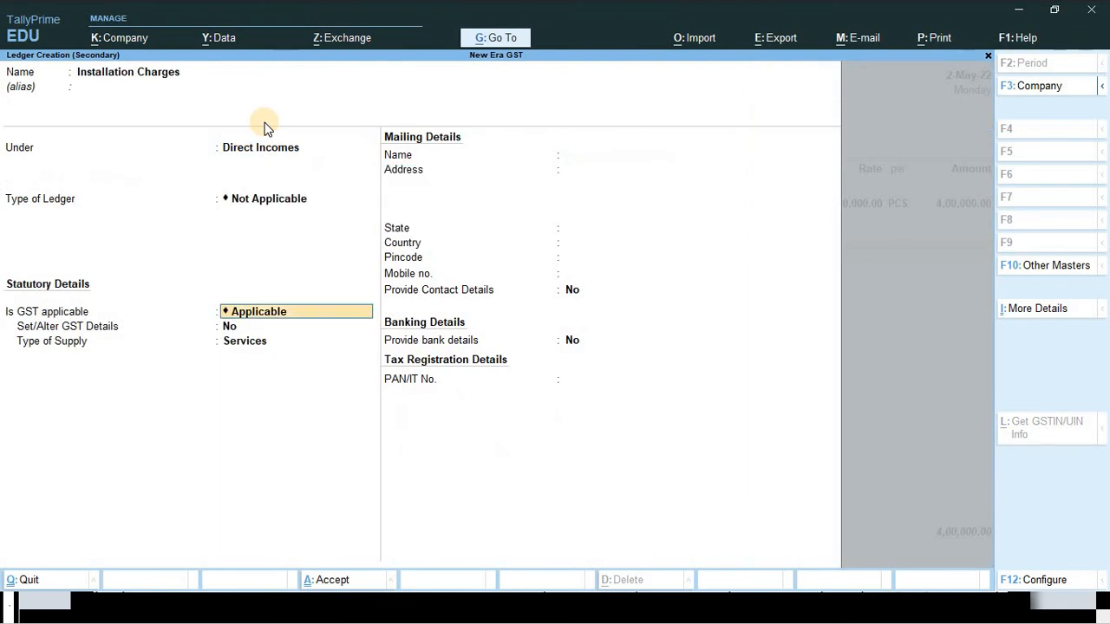
pyautogui.write('y')
pyautogui.press('Return')
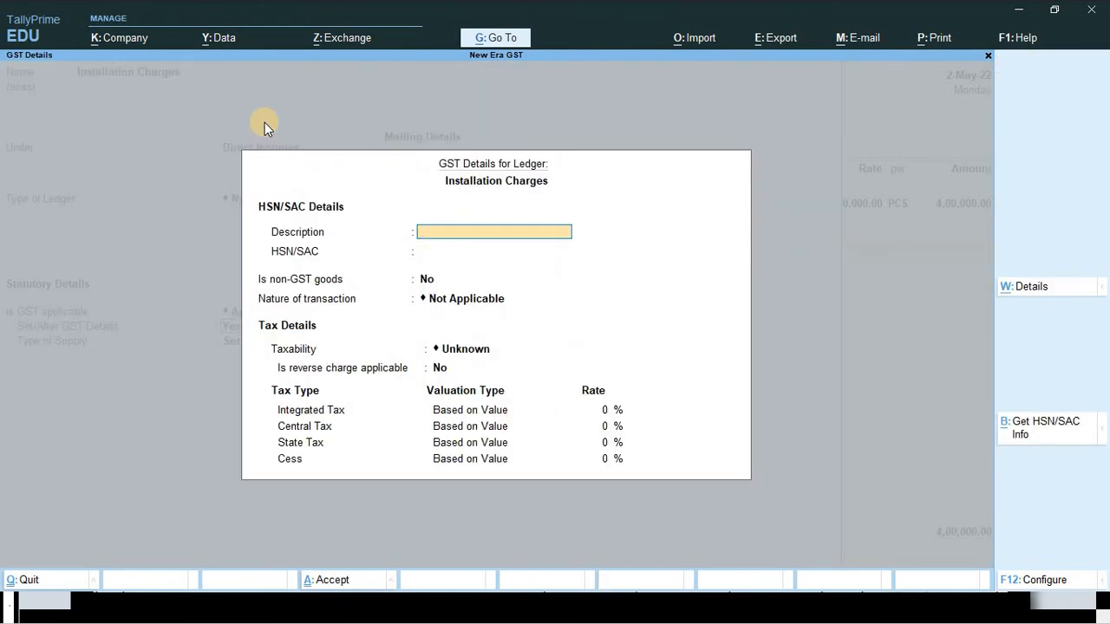
# - Give Installation Charges HSN/SAC 998713 and set its taxability to Taxable
pyautogui.write('Ic')
pyautogui.press('Return')
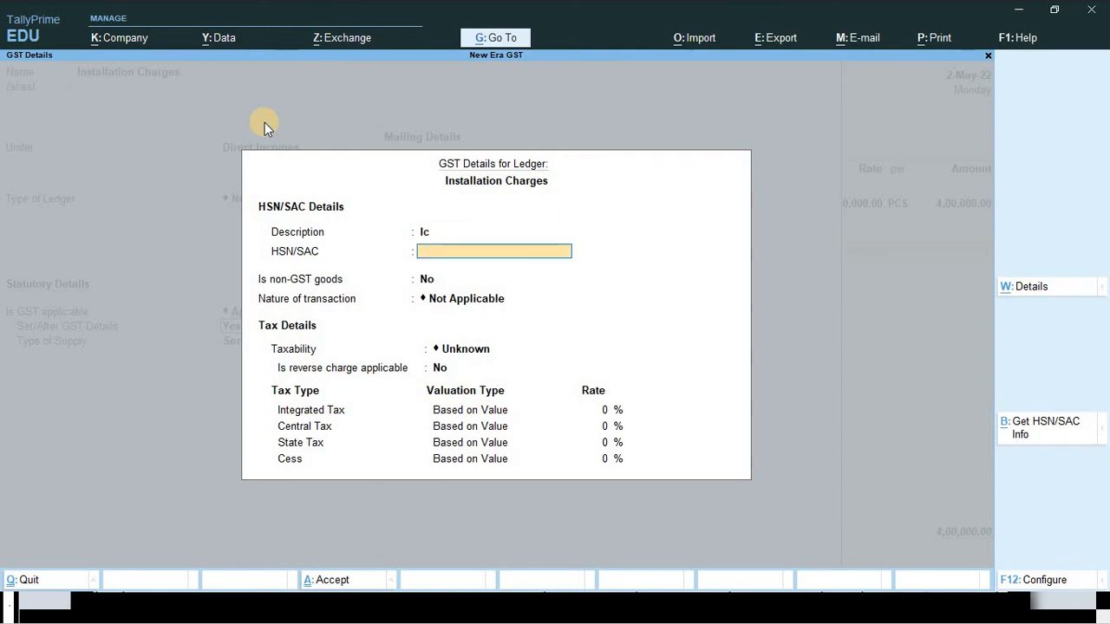
pyautogui.hotkey('alt', 'Tab')
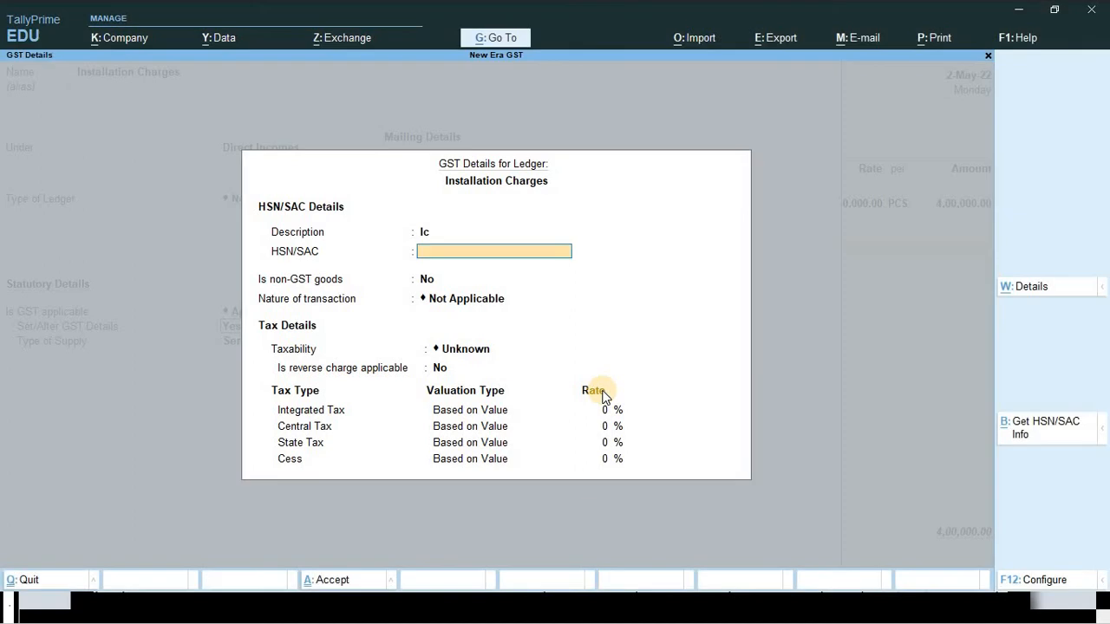
pyautogui.write('998713')
pyautogui.press('Return')
pyautogui.press('Return')
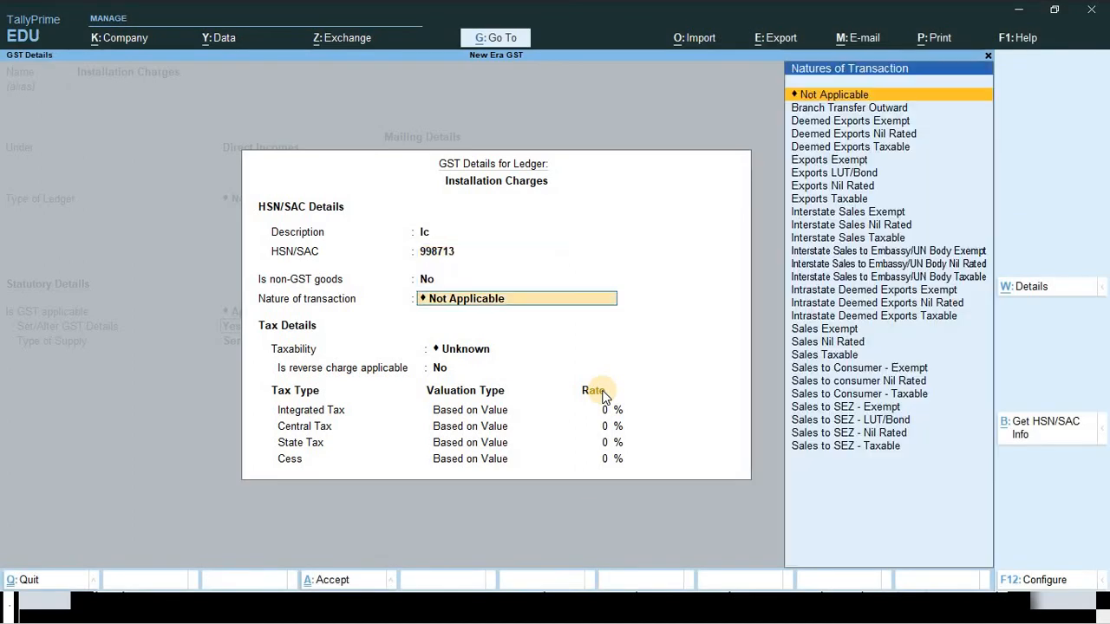
pyautogui.press('Return')
pyautogui.press('Down')
pyautogui.press('Down')
pyautogui.press('Down')
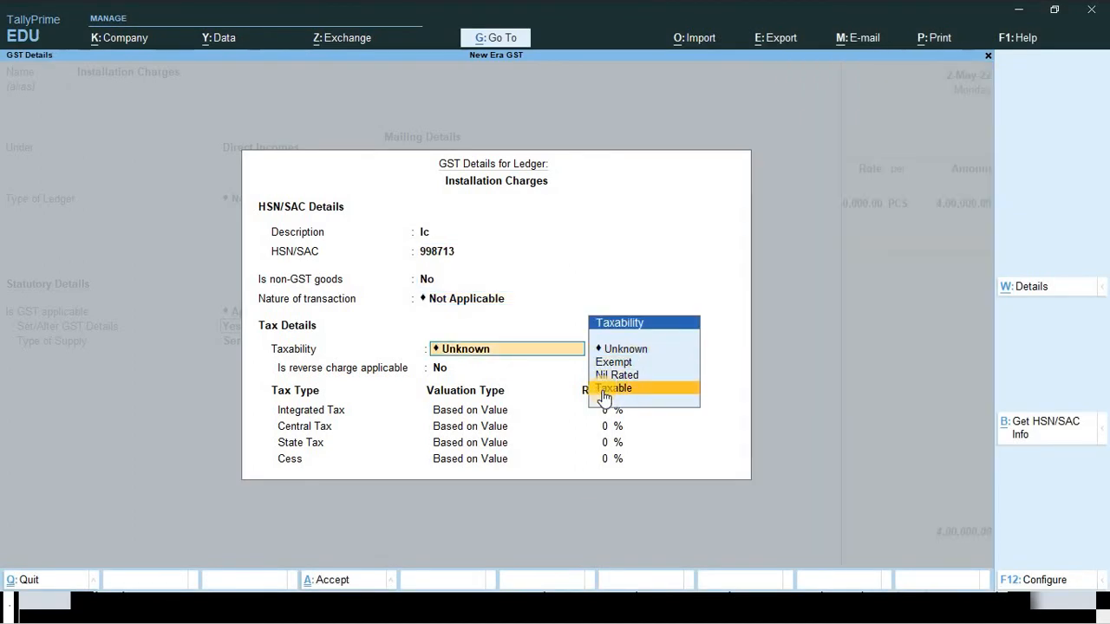
pyautogui.press('Return')
pyautogui.press('Return')
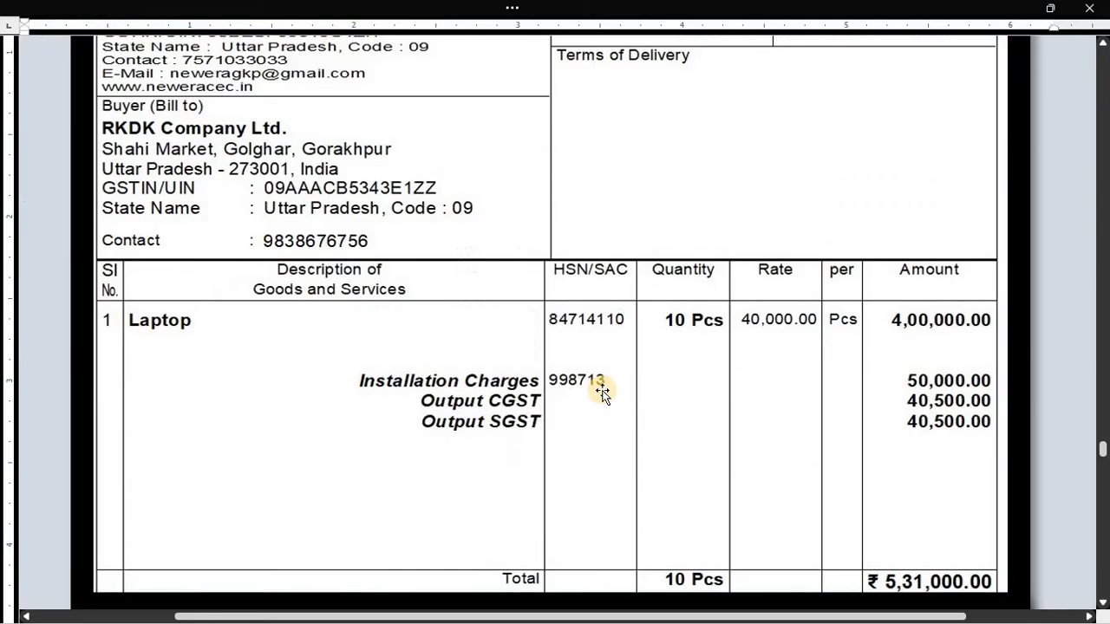
# - Accept the tax rates, keep supply type Services, and save the ledger onto the sales voucher
pyautogui.scroll(-4, 578, 429)
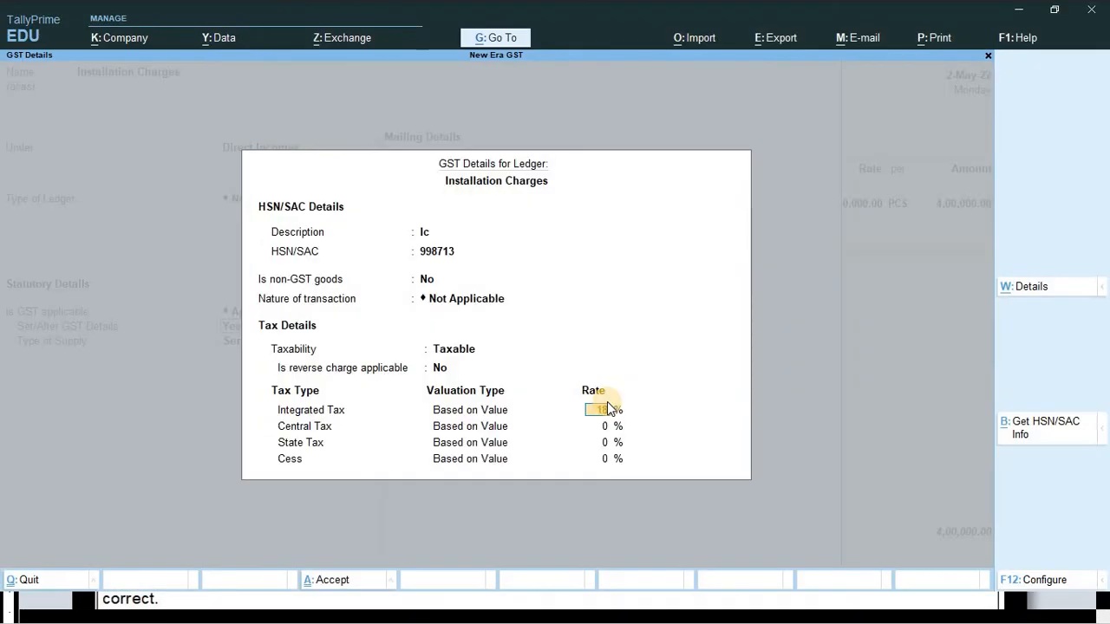
pyautogui.press('Return')
pyautogui.press('Return')
pyautogui.hotkey('ctrl', 'a')
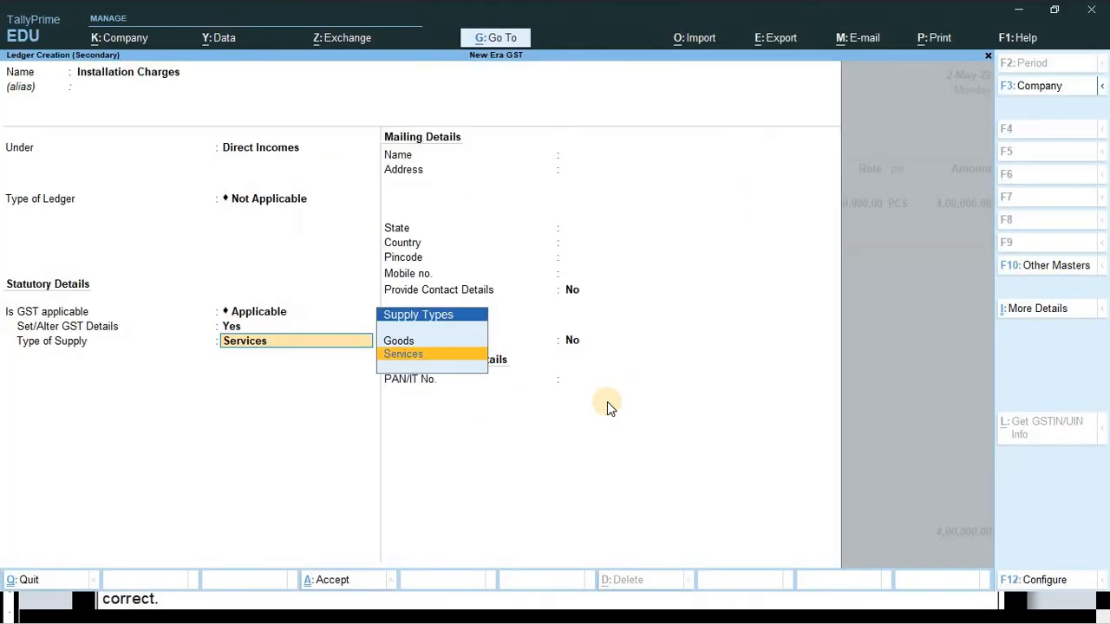
pyautogui.press('Return')
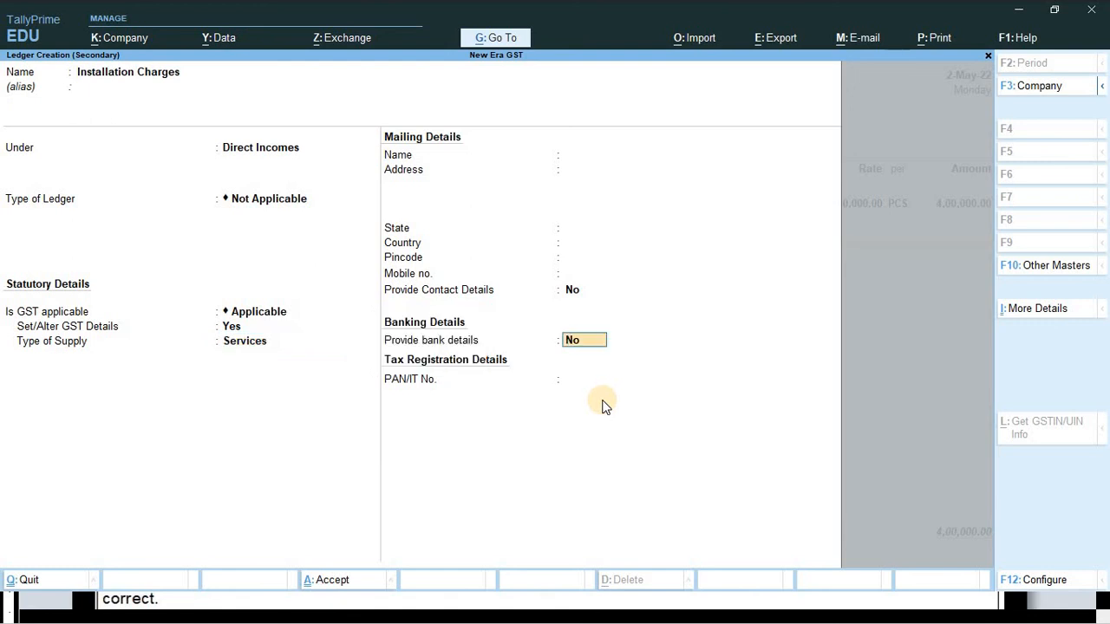
pyautogui.press('Return')
pyautogui.press('Return')
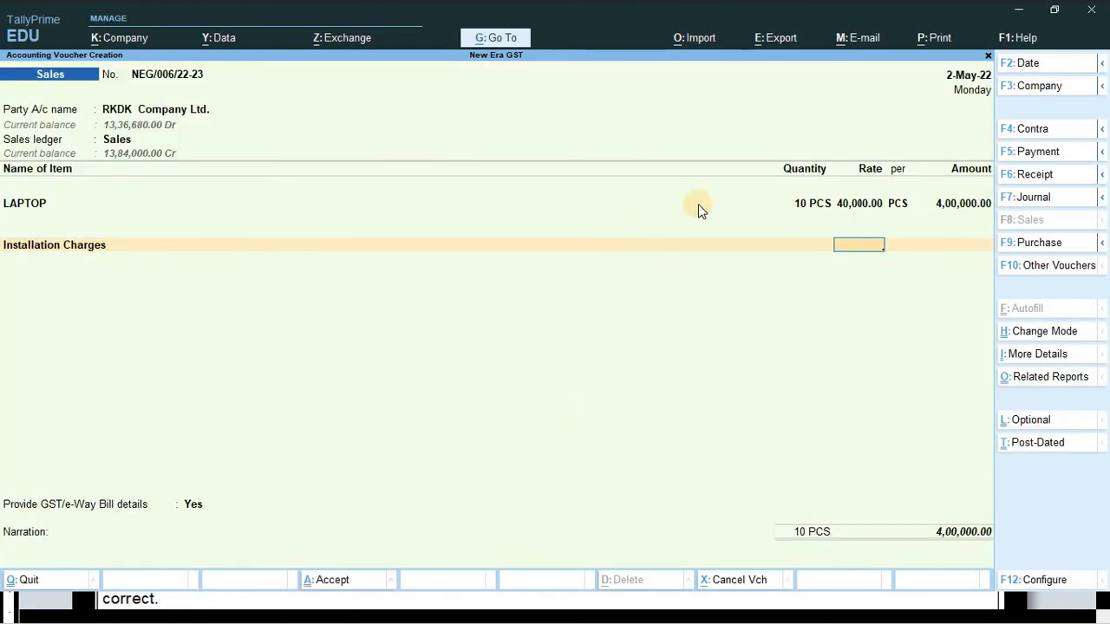
# - Enter 50,000.00 for Installation Charges per the invoice, bringing the voucher total to 4,50,000.00
pyautogui.click(942, 241)
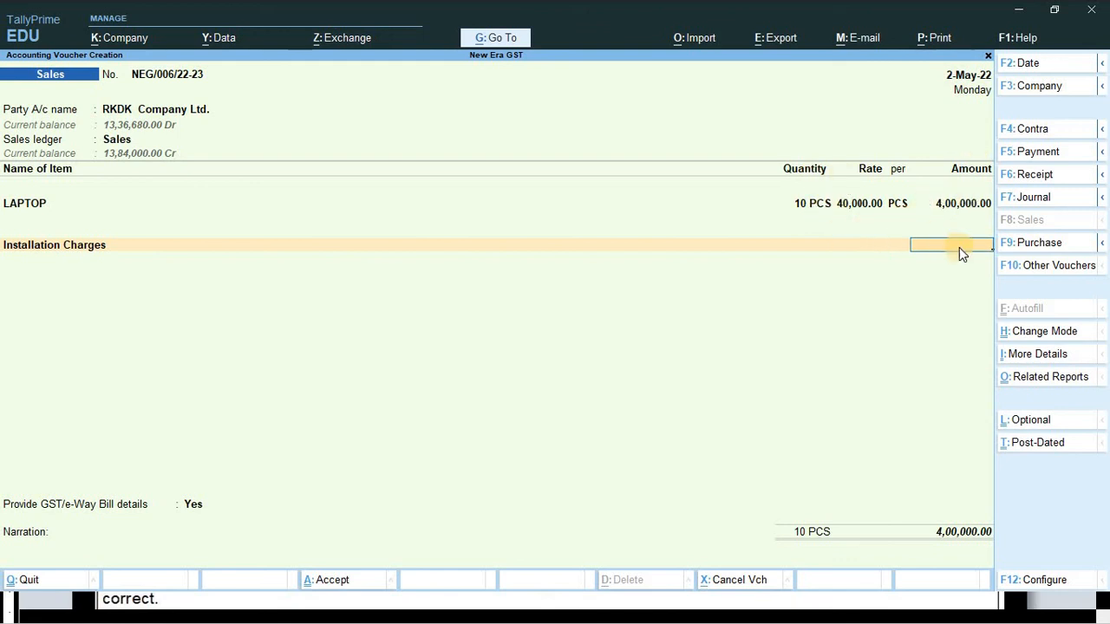
pyautogui.hotkey('alt', 'Tab')
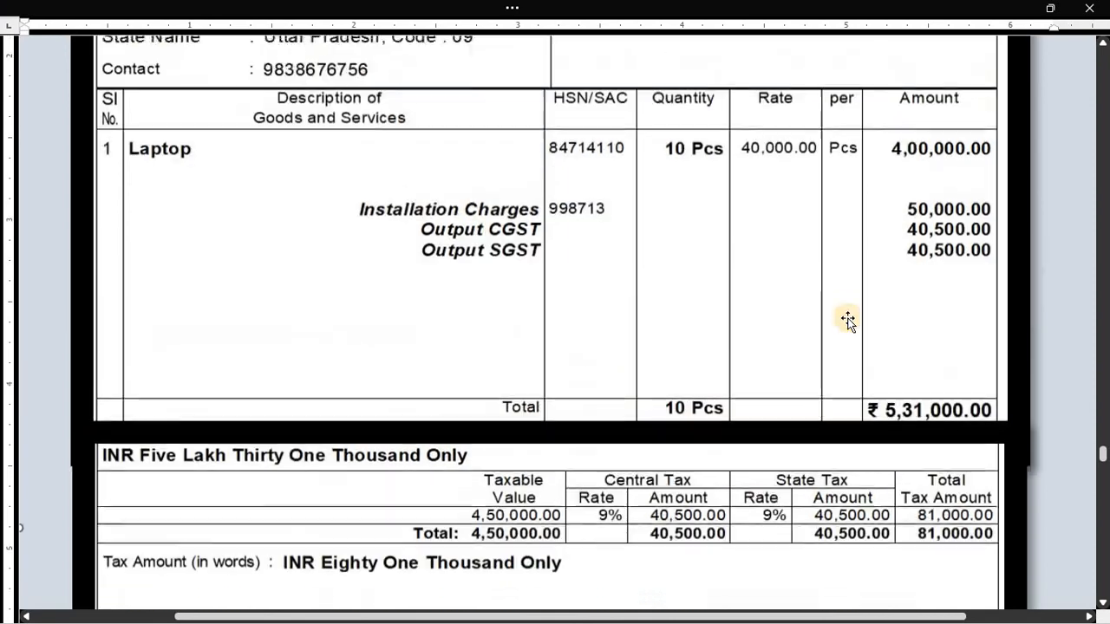
pyautogui.scroll(2, 847, 319)
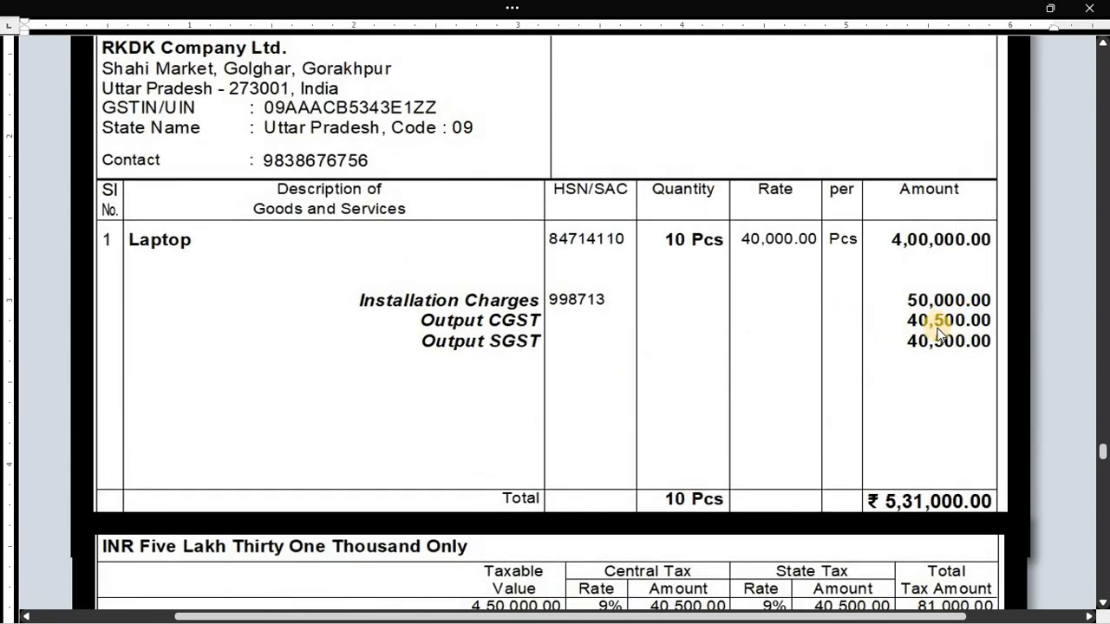
pyautogui.hotkey('alt', 'Tab')
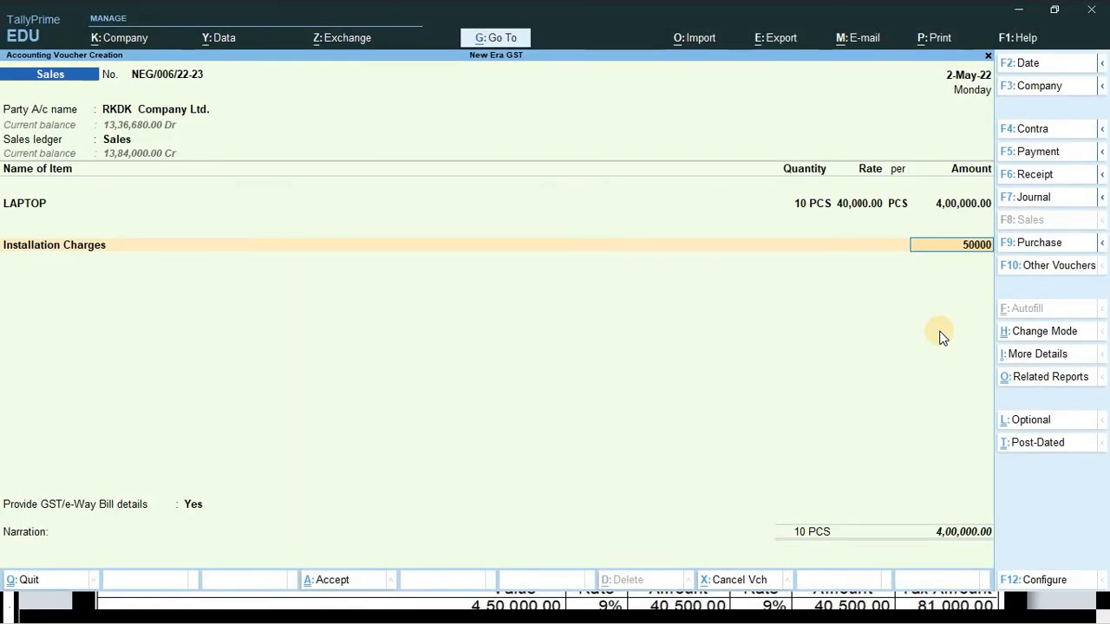
pyautogui.press('Return')
pyautogui.press('Return')
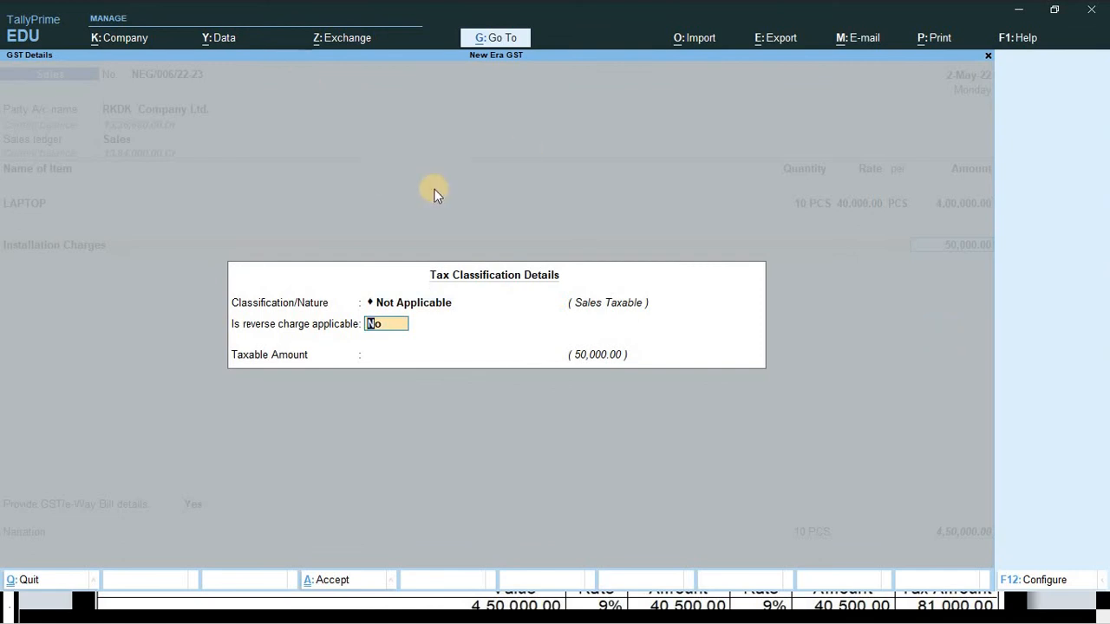
pyautogui.press('Return')
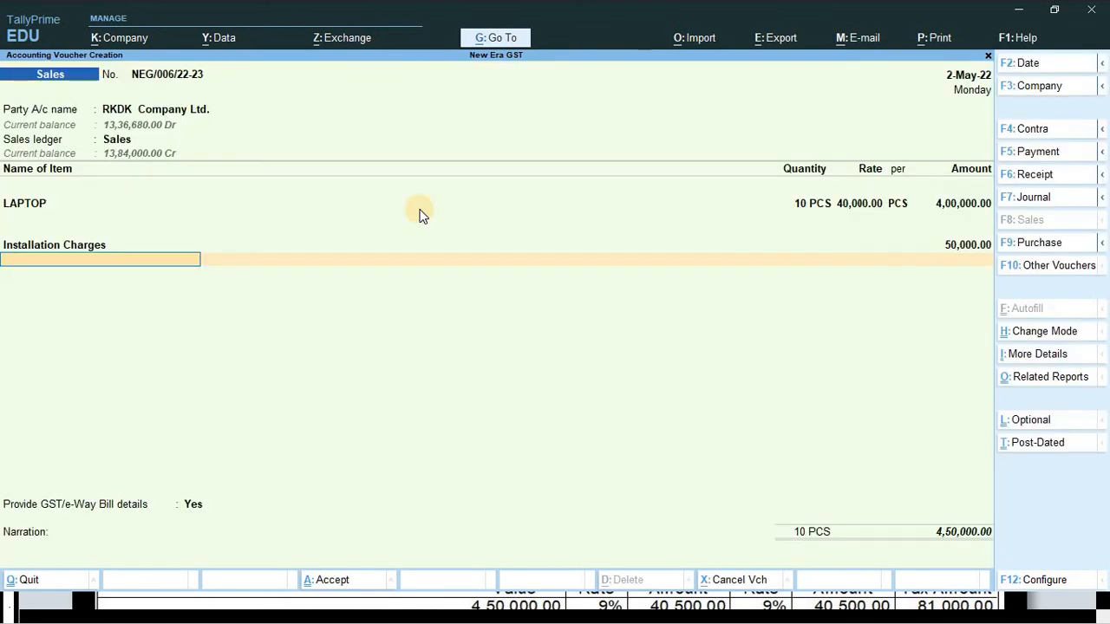
# - Add Output Cgst and Output Sgst ledger rows at 40,500.00 each
pyautogui.press('Down')
pyautogui.press('Down')
pyautogui.press('Down')
pyautogui.press('Down')
pyautogui.press('Down')
pyautogui.press('Down')
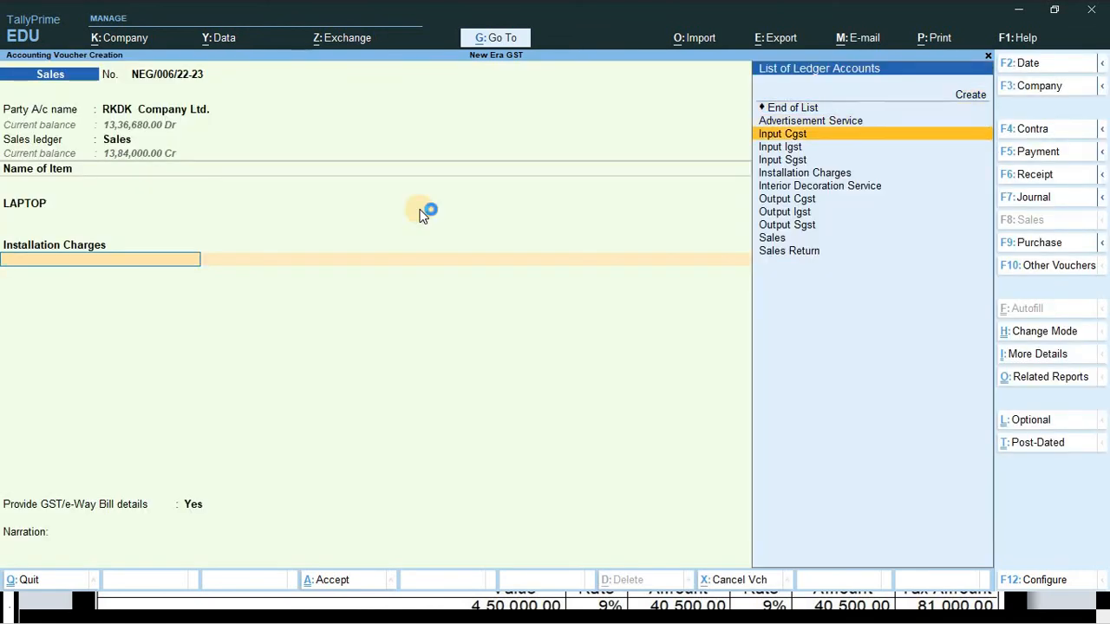
pyautogui.press('Down')
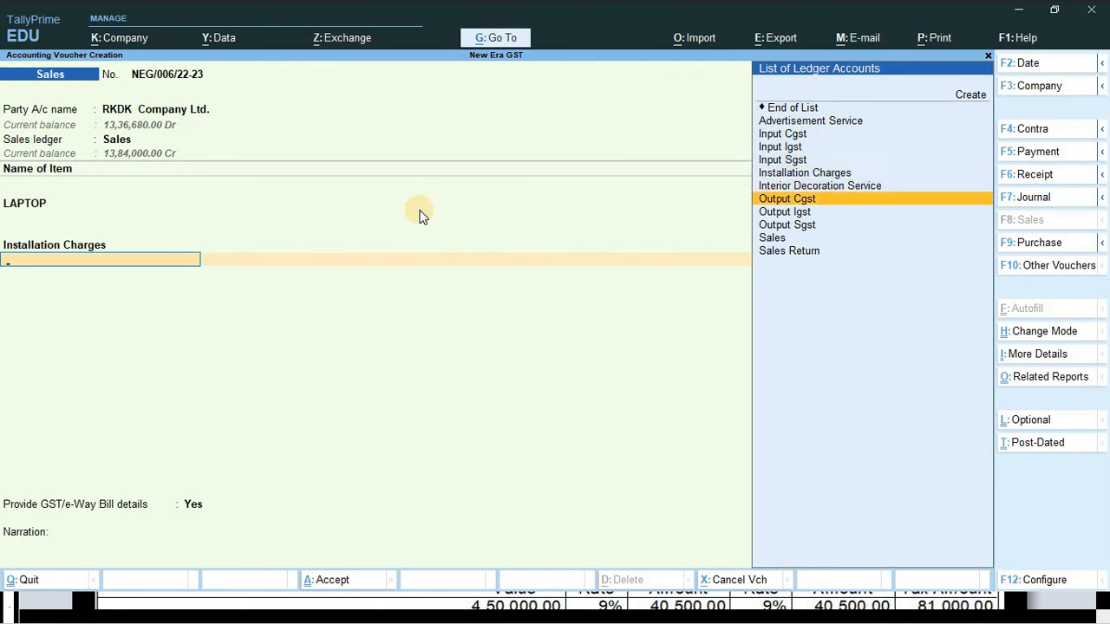
pyautogui.press('Return')
pyautogui.press('Return')
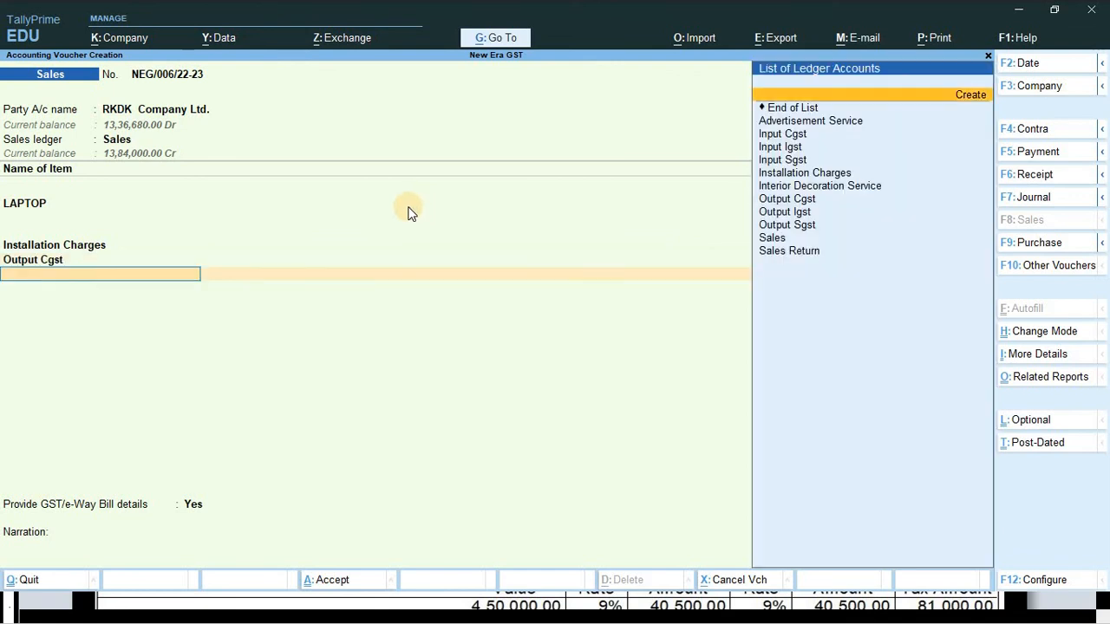
pyautogui.press('Down')
pyautogui.press('Down')
pyautogui.press('Down')
pyautogui.press('Down')
pyautogui.press('Down')
pyautogui.press('Down')
pyautogui.press('Down')
pyautogui.press('Down')
pyautogui.press('Down')
pyautogui.press('Down')
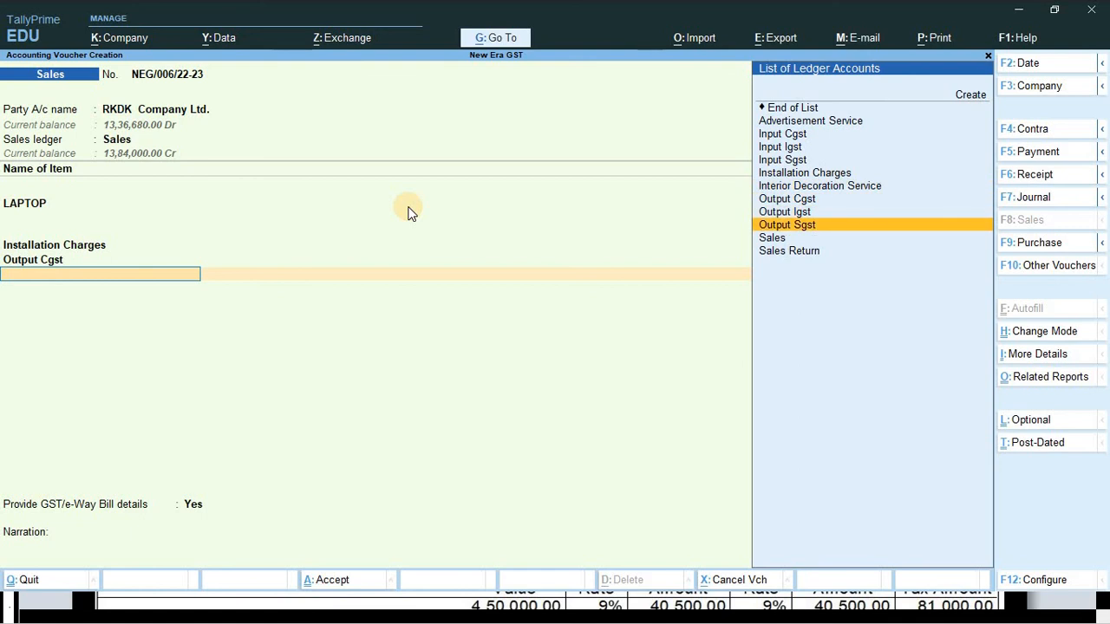
pyautogui.press('Return')
pyautogui.press('Return')
pyautogui.press('Return')
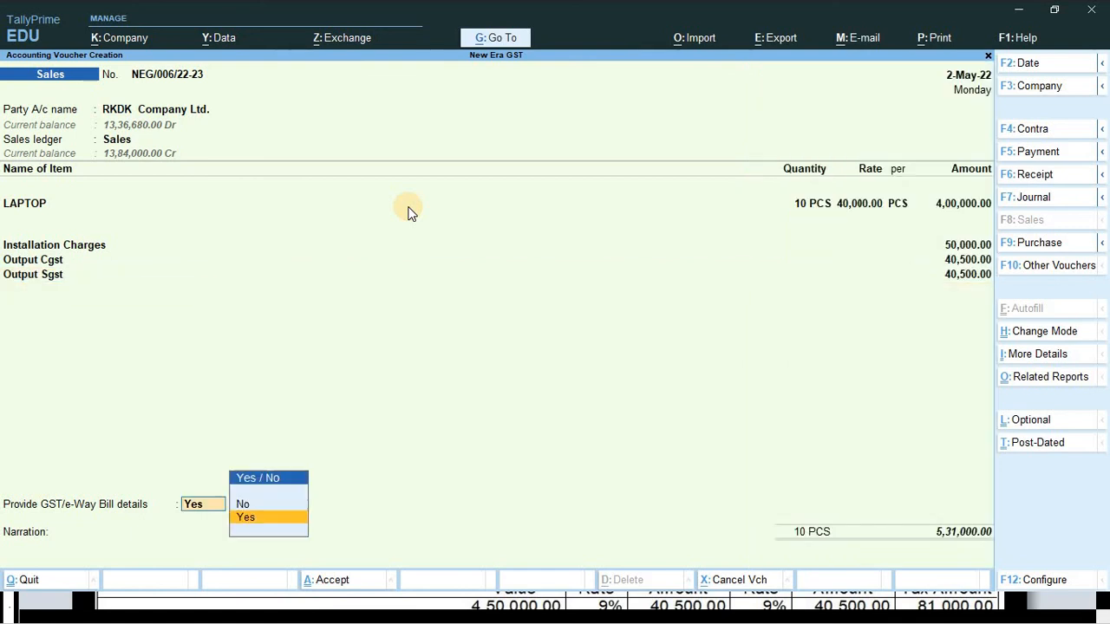
# - Confirm e-Way Bill details, settle the 5,31,000.00 bill as a new reference, and list related reports
pyautogui.press('Return')
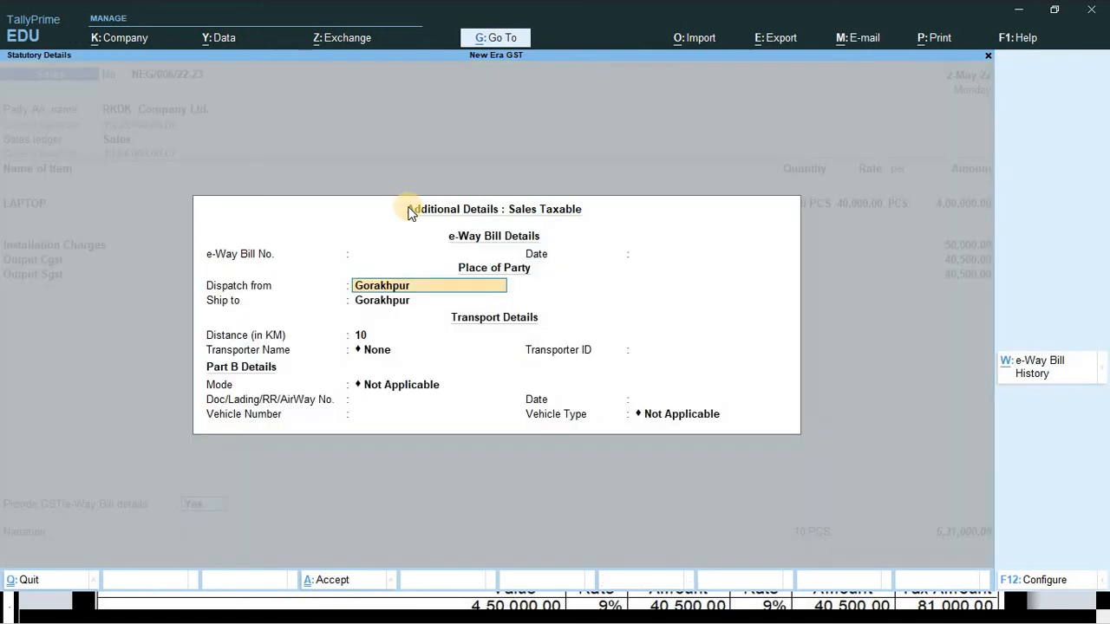
pyautogui.press('Return')
pyautogui.press('Return')
pyautogui.press('Return')
pyautogui.press('Return')
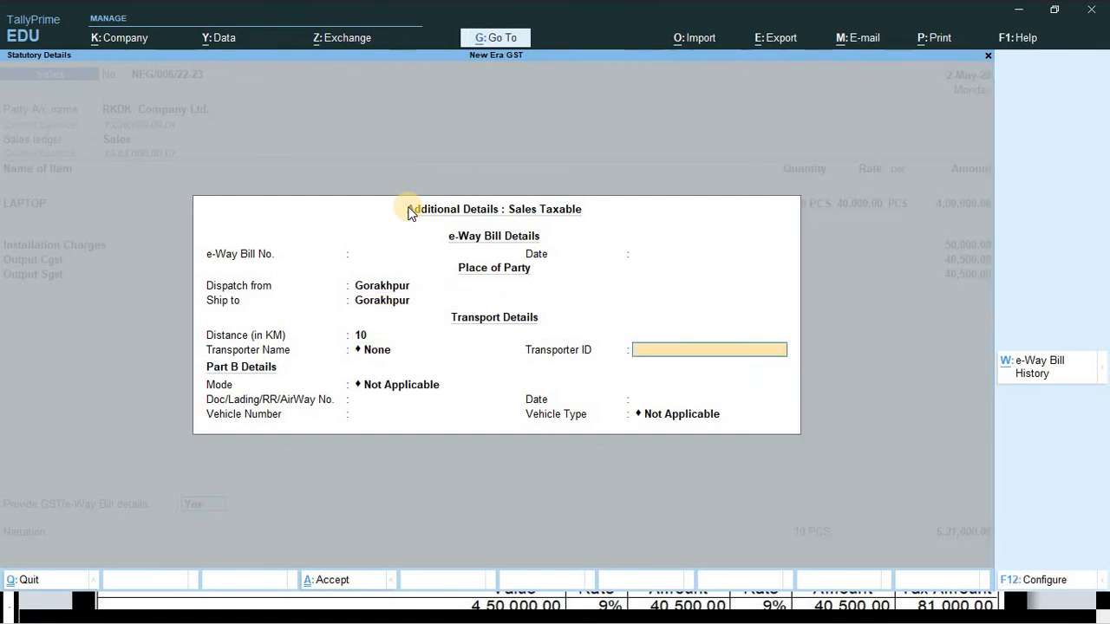
pyautogui.press('Return')
pyautogui.press('Return')
pyautogui.press('Return')
pyautogui.press('Return')
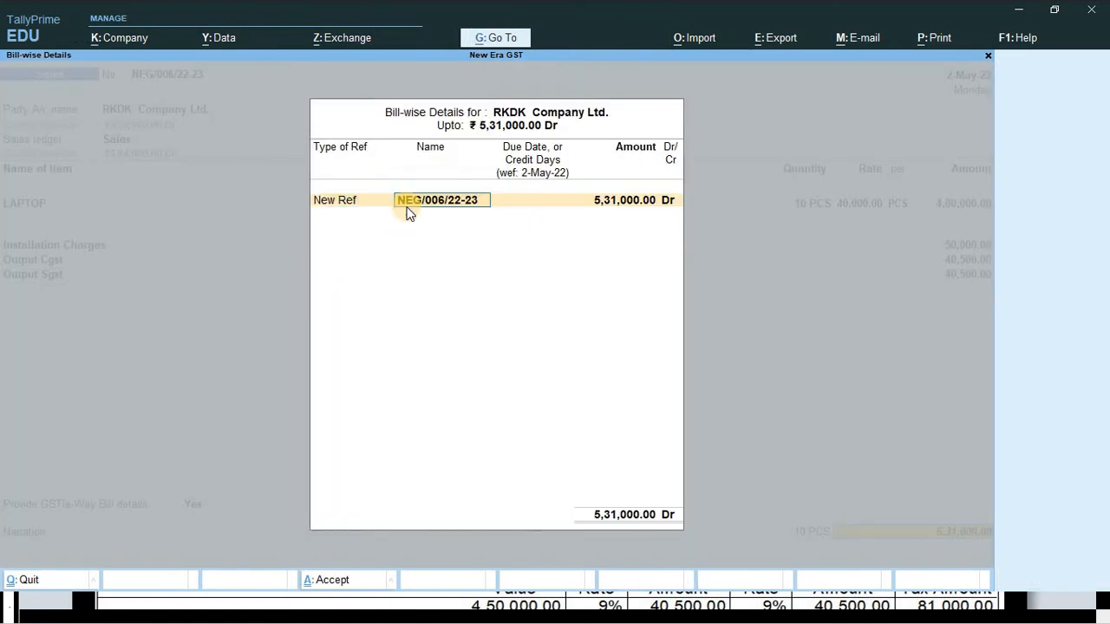
pyautogui.press('Return')
pyautogui.press('Return')
pyautogui.press('Return')
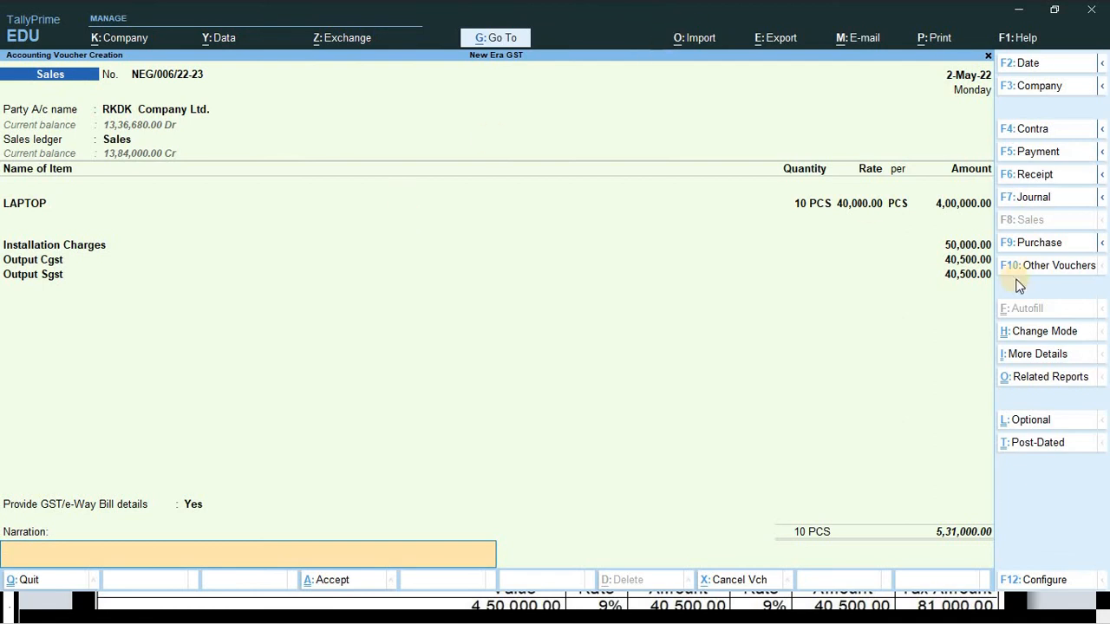
pyautogui.hotkey('ctrl', 'o')
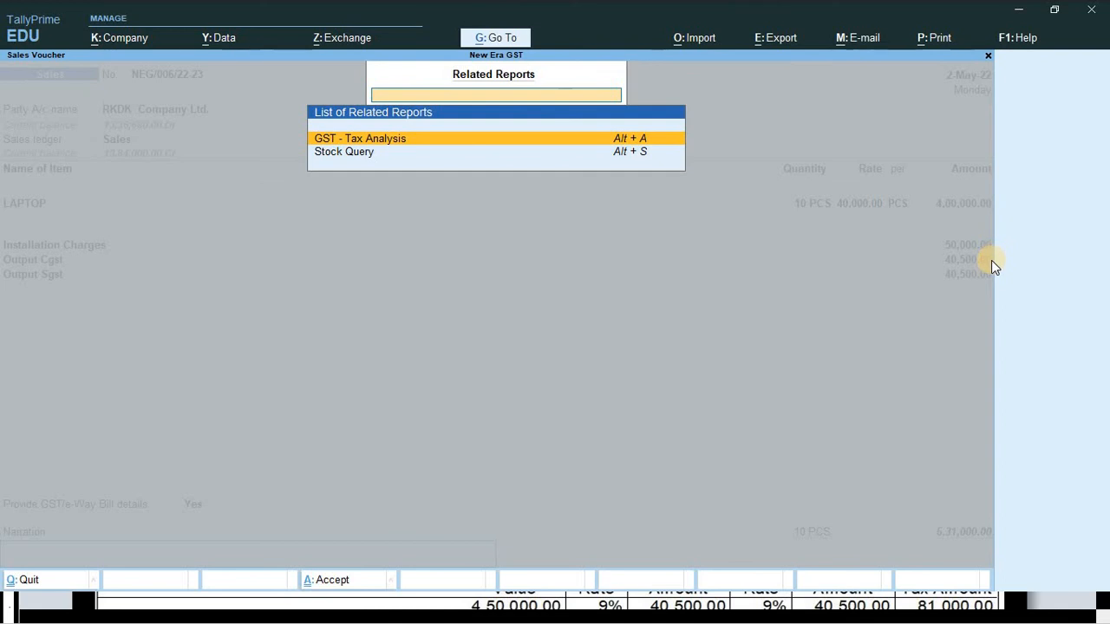
# - Check the detailed GST Tax Analysis: 9% central and state tax on Installation Charges and LAPTOP, totalling 81,000.00
pyautogui.press('Return')
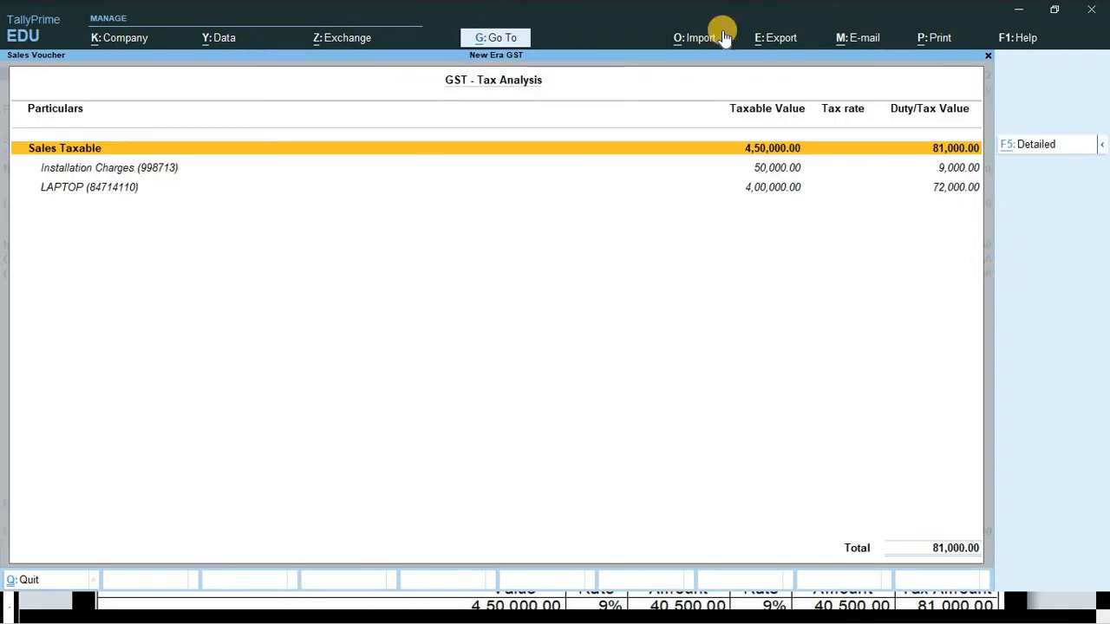
pyautogui.hotkey('alt', 'f5')
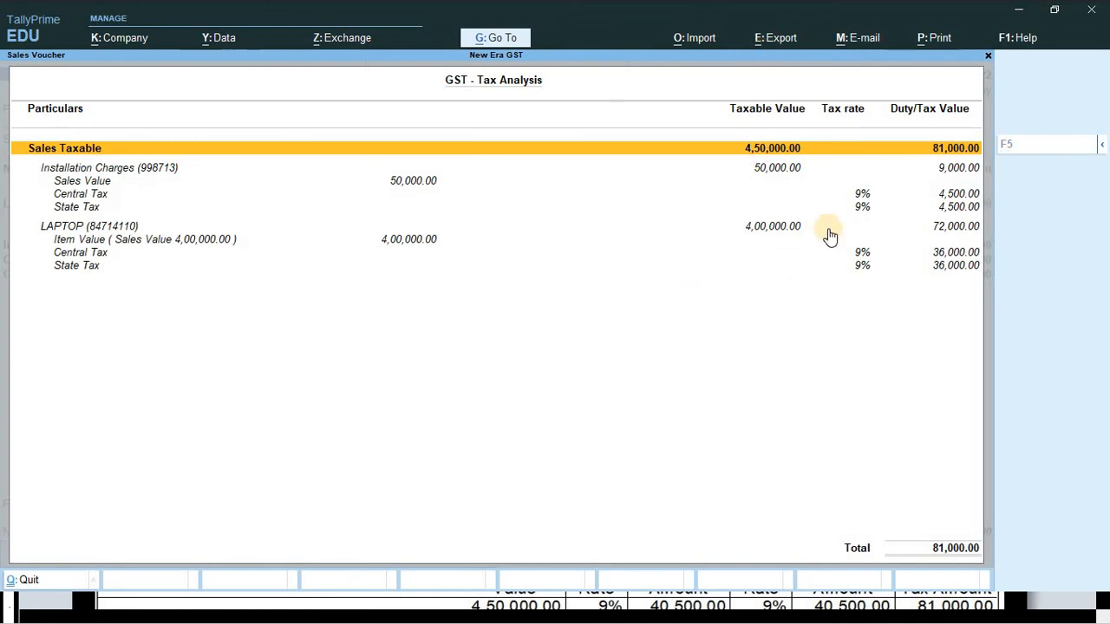
pyautogui.press('Down')
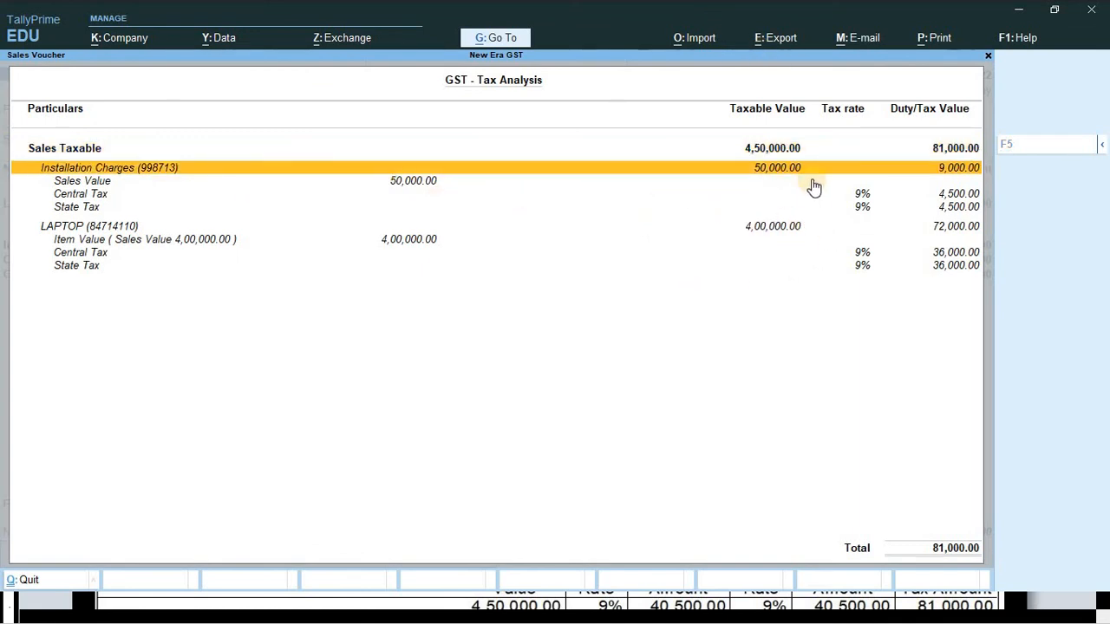
pyautogui.click(936, 194)
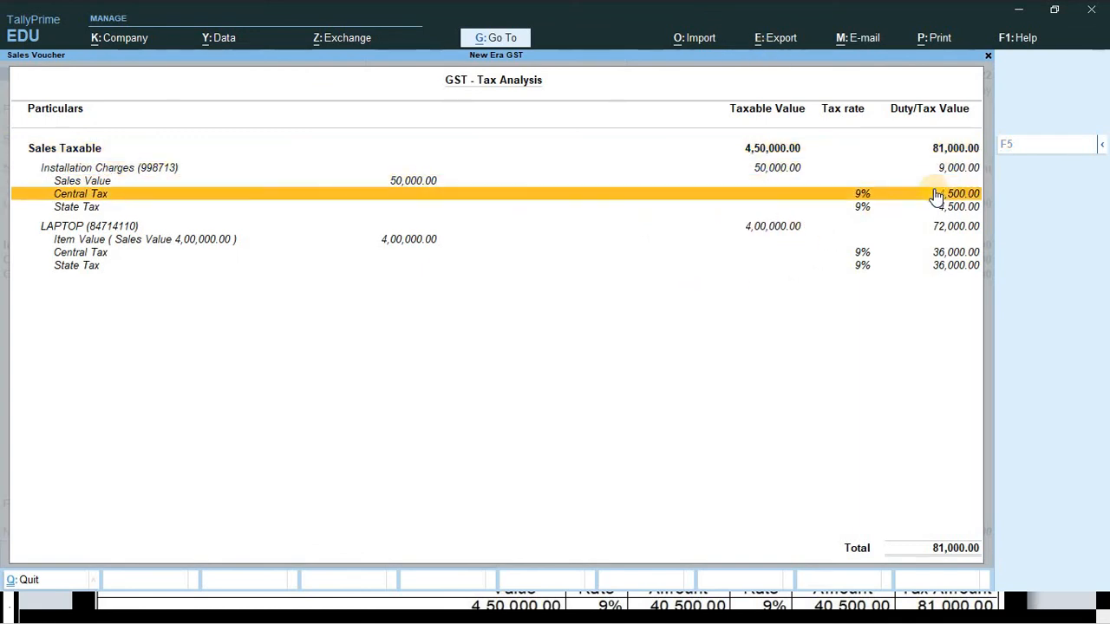
pyautogui.click(931, 208)
pyautogui.click(926, 227)
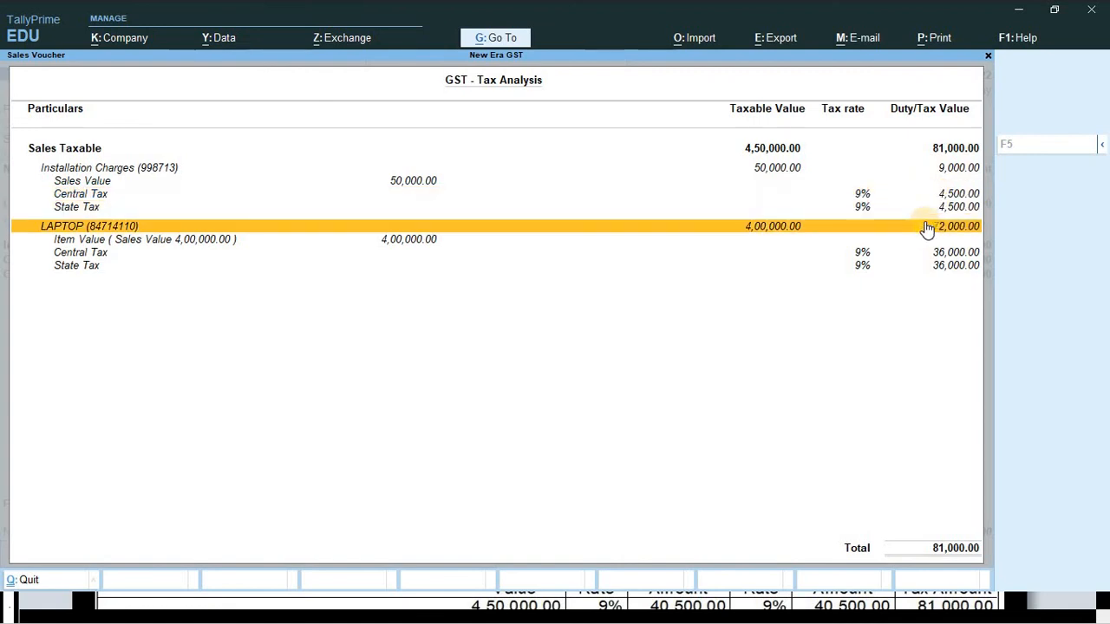
pyautogui.press('Down')
pyautogui.press('Down')
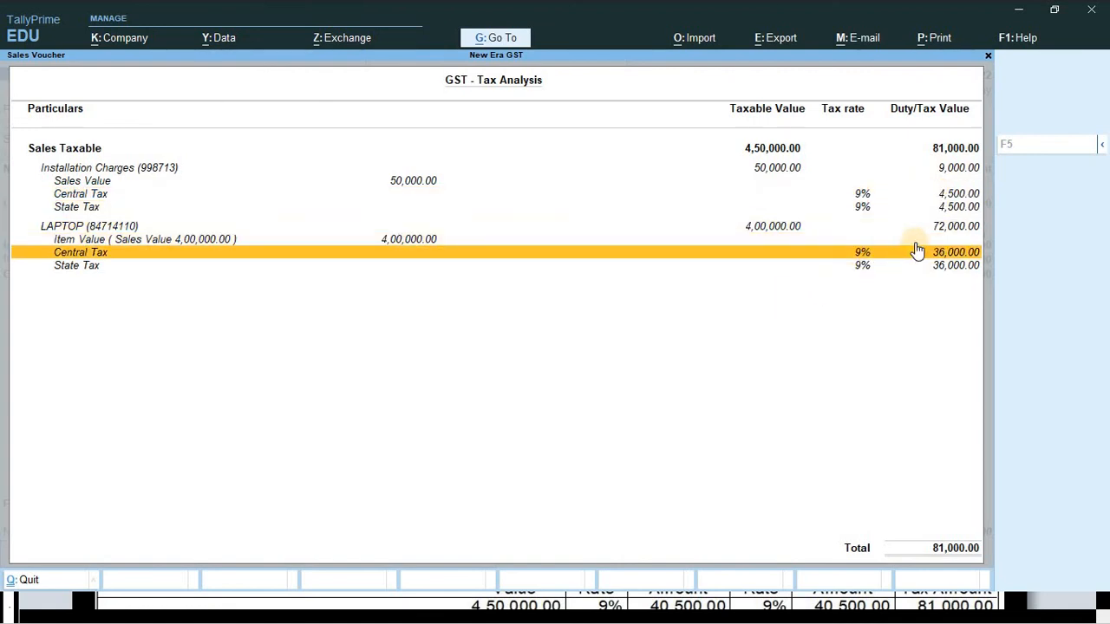
pyautogui.click(890, 267)
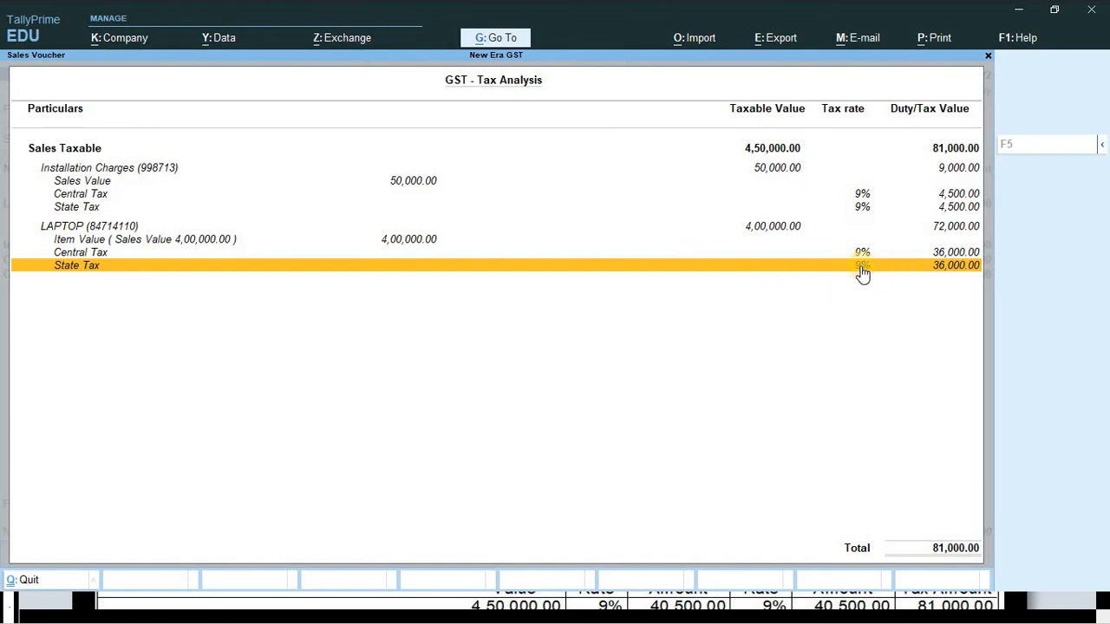
pyautogui.press('Escape')
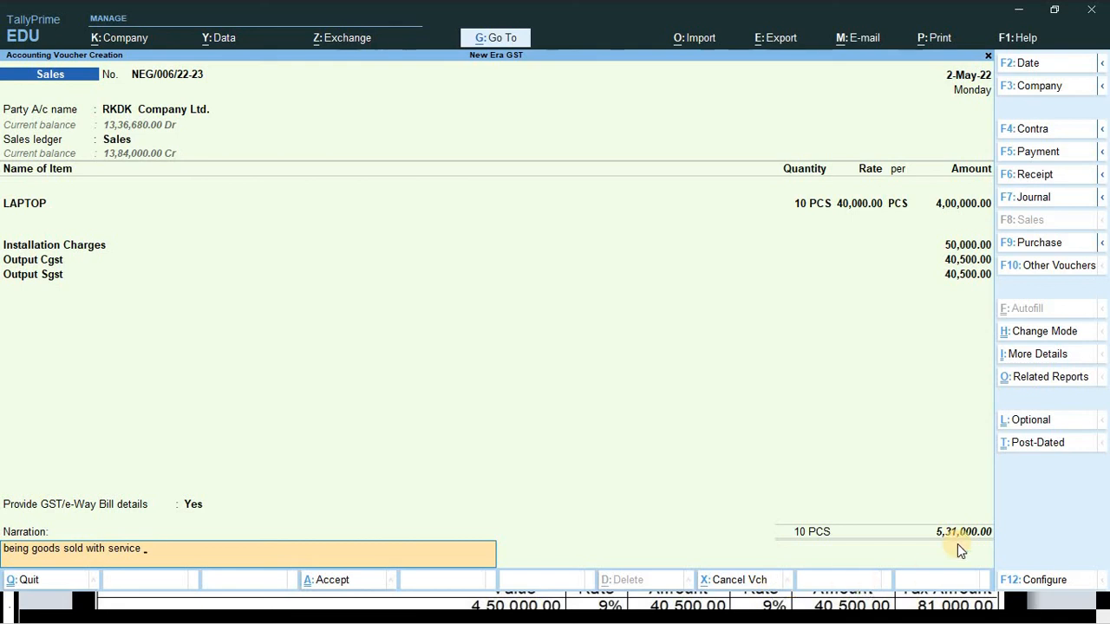
# - Check the exercise sheet, then save the 5,31,000.00 sales voucher without e-Way Bill details
pyautogui.hotkey('alt', 'Tab')
pyautogui.scroll(-5, 919, 502)
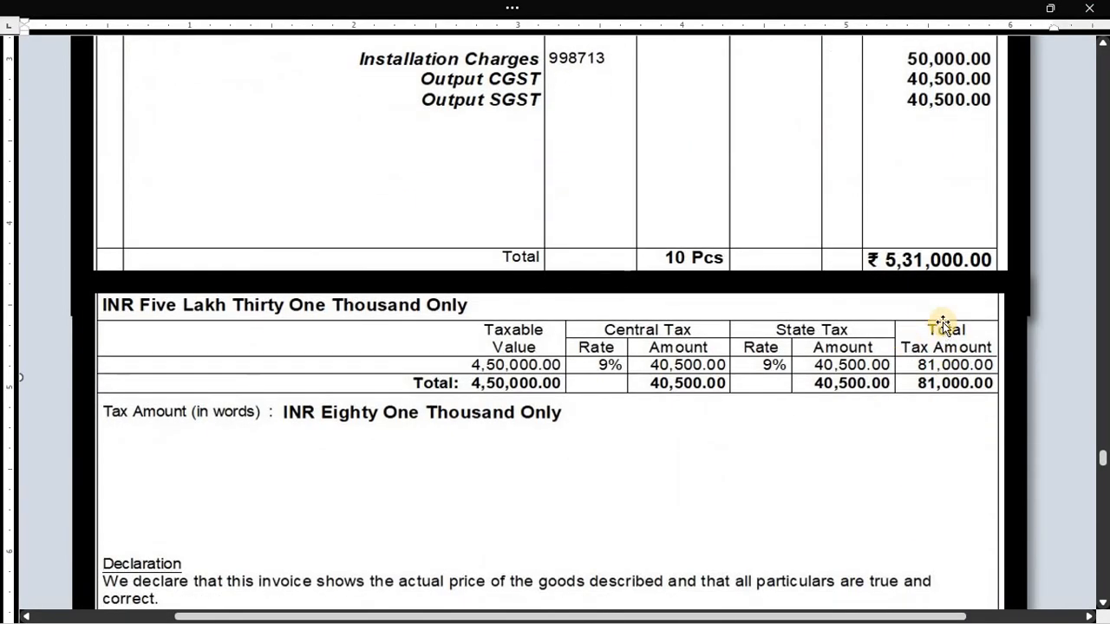
pyautogui.scroll(-3, 906, 329)
pyautogui.scroll(-5, 875, 367)
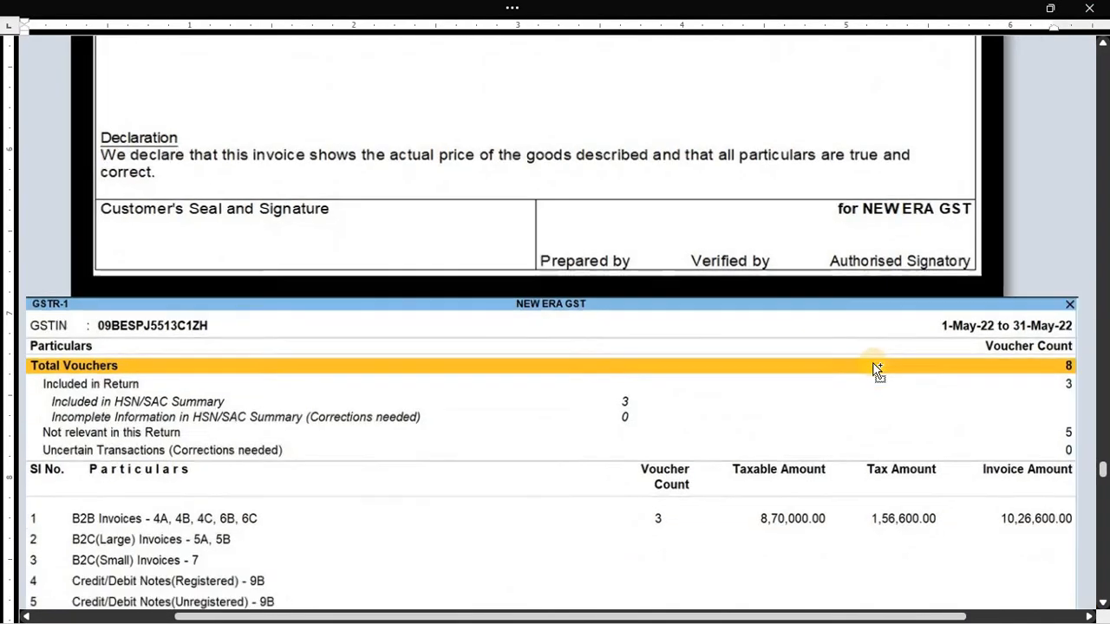
pyautogui.scroll(-7, 751, 374)
pyautogui.scroll(2, 750, 367)
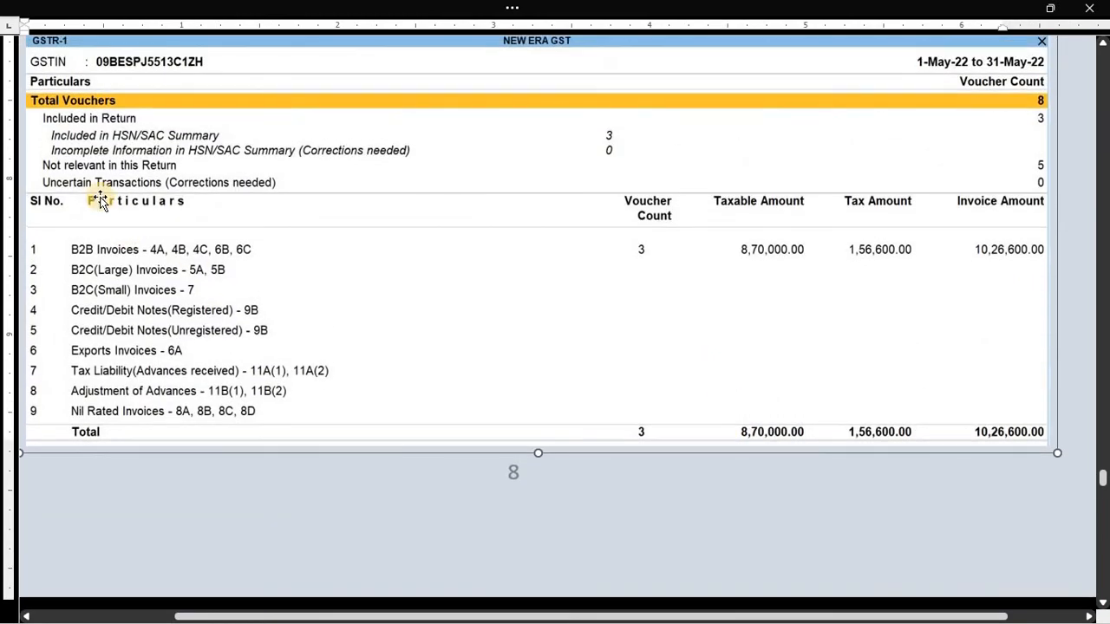
pyautogui.hotkey('alt', 'Tab')
pyautogui.press('Return')
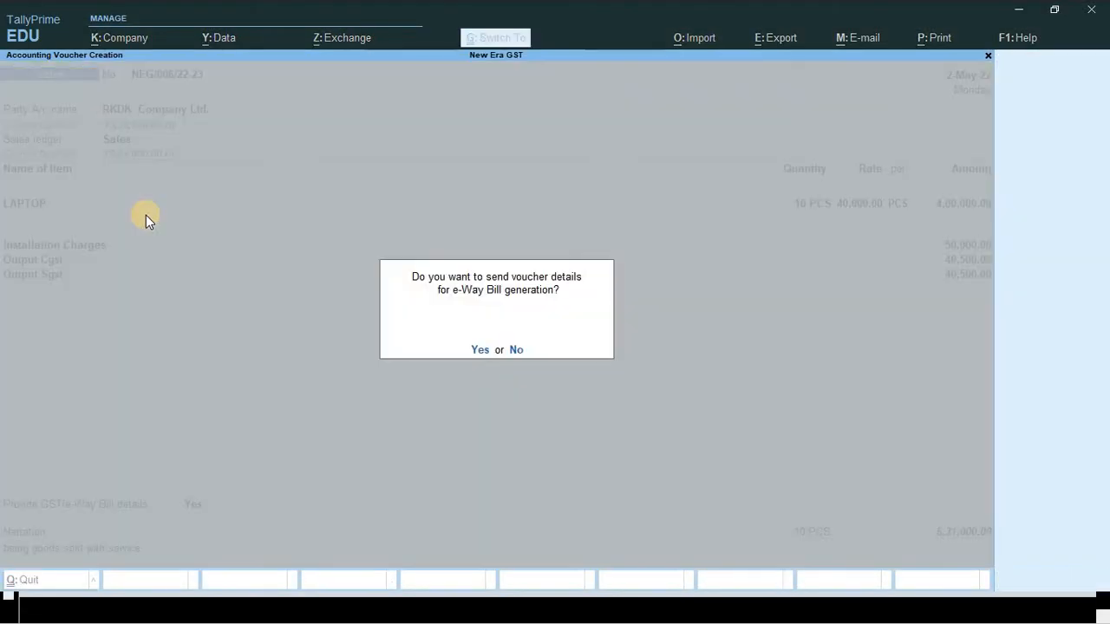
pyautogui.press('Return')
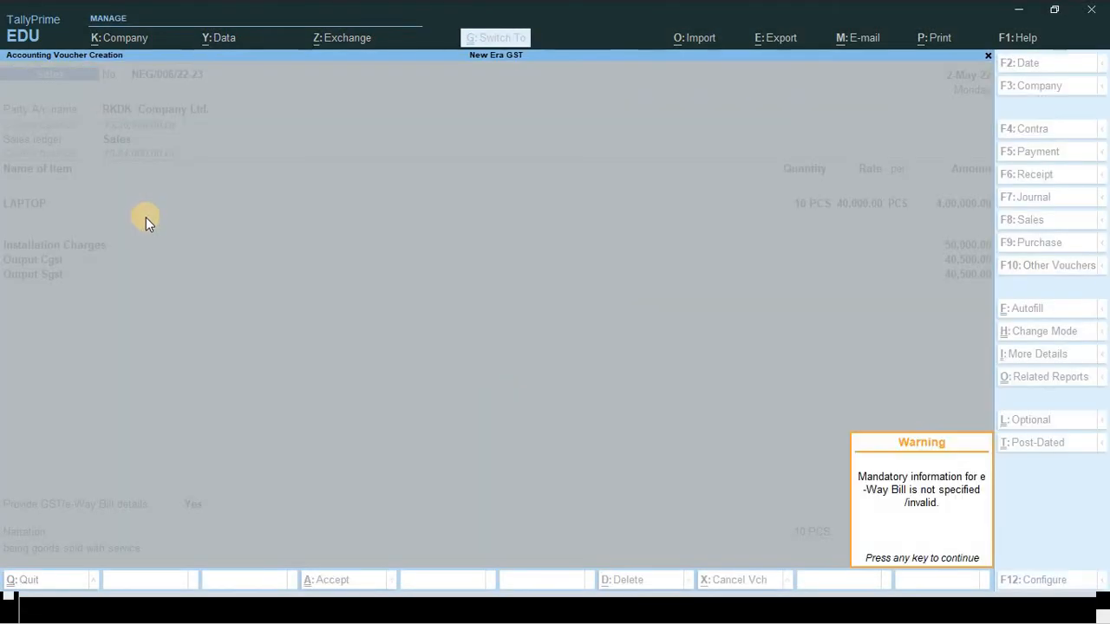
pyautogui.press('Return')
# - Quit voucher entry and open the GSTR-1 report under Display More Reports > GST Reports
pyautogui.press('Escape')
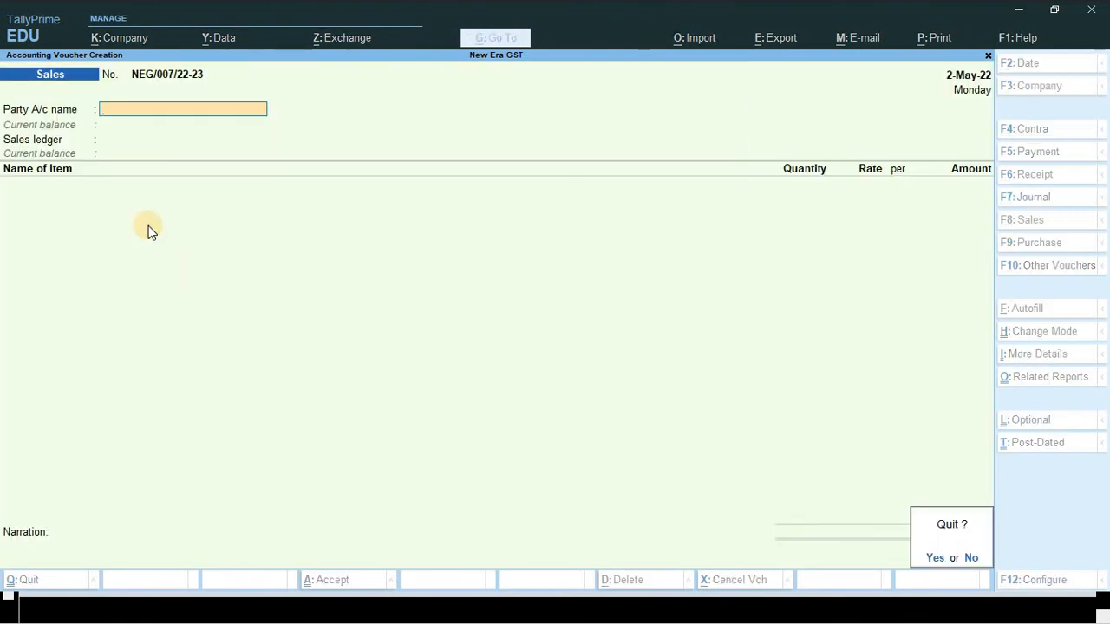
pyautogui.press('Return')
pyautogui.press('Escape')
pyautogui.press('Escape')
pyautogui.press('d')
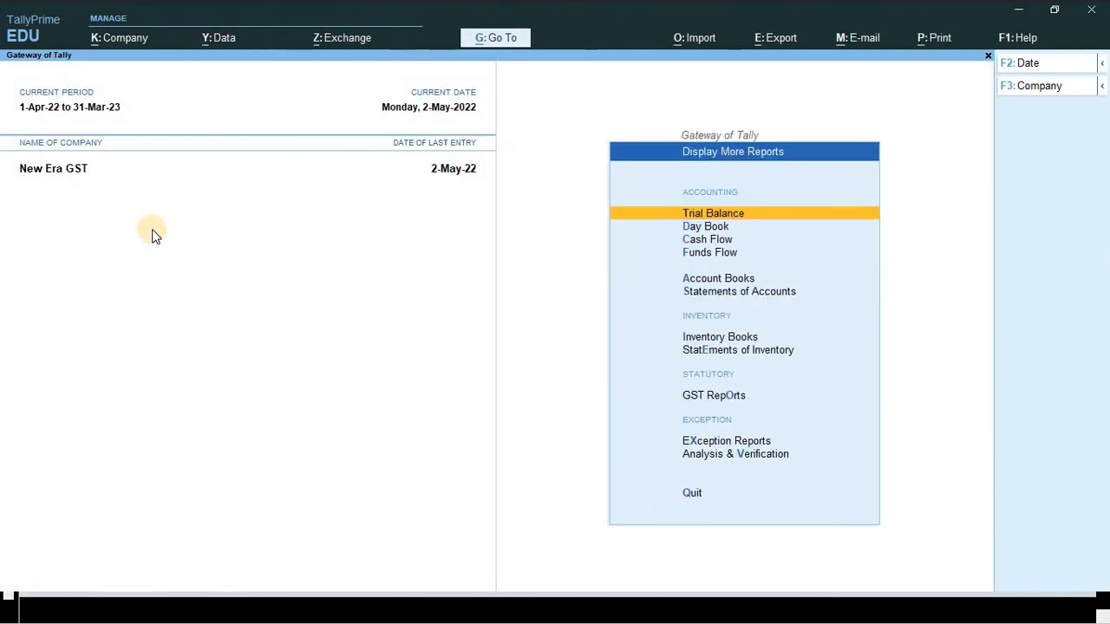
pyautogui.press('g')
pyautogui.press('Return')
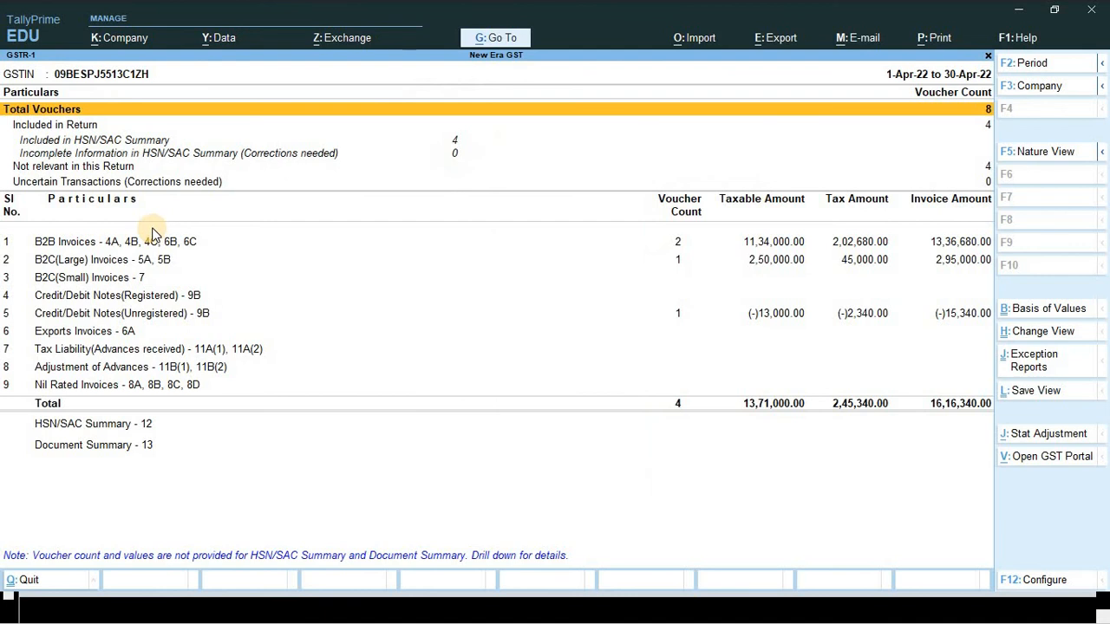
pyautogui.press('F2')
# - Set the GSTR-1 period to 1-5-2022 through 31-5-2022
pyautogui.press('Return')
pyautogui.write('31-5')
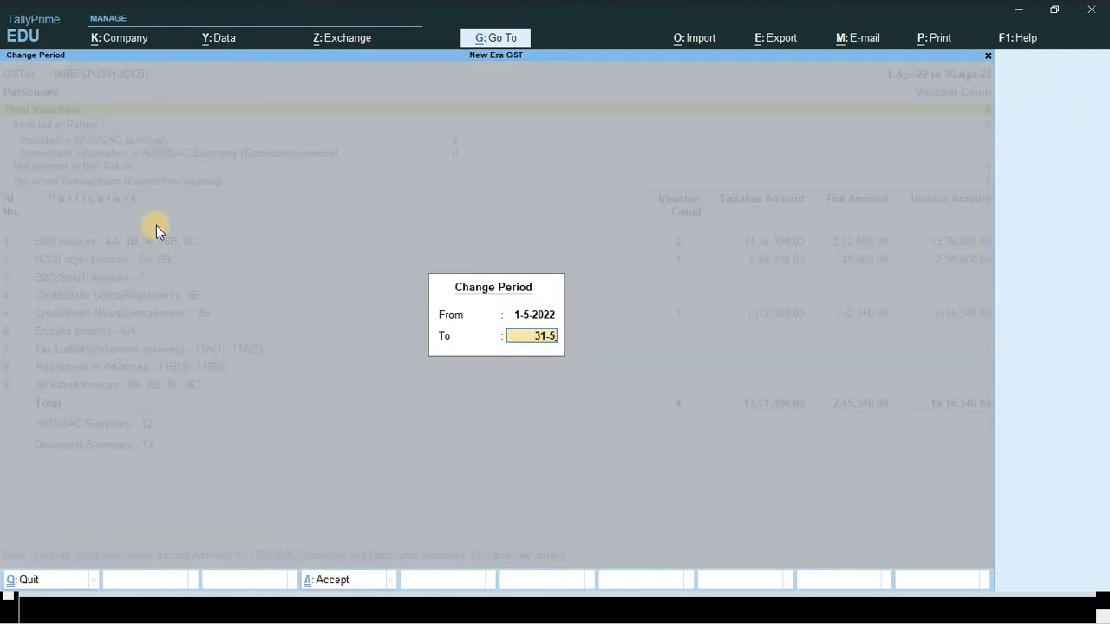
pyautogui.press('Return')
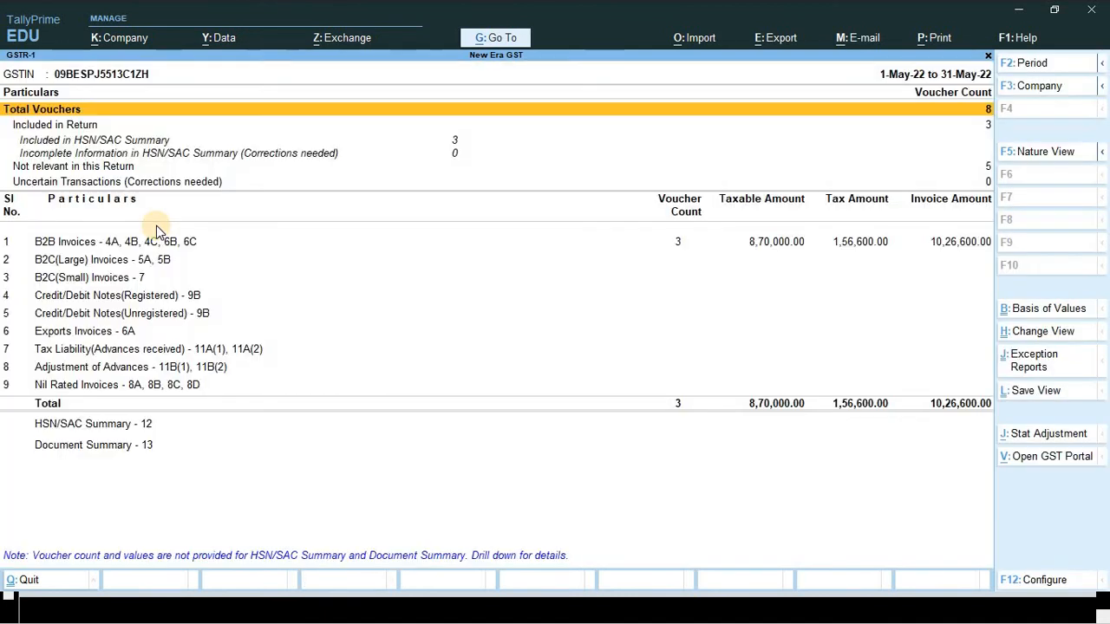
# - Compare May GSTR-1 totals, 8,70,000.00 taxable and 1,56,600.00 tax, with the sheet's image
pyautogui.press('Down')
pyautogui.press('Down')
pyautogui.press('Down')
pyautogui.press('Down')
pyautogui.press('Down')
pyautogui.press('Down')
pyautogui.press('Down')
pyautogui.press('Down')
pyautogui.press('Down')
pyautogui.press('Down')
pyautogui.press('Down')
pyautogui.press('Down')
pyautogui.press('Down')
pyautogui.press('Down')
pyautogui.press('Down')
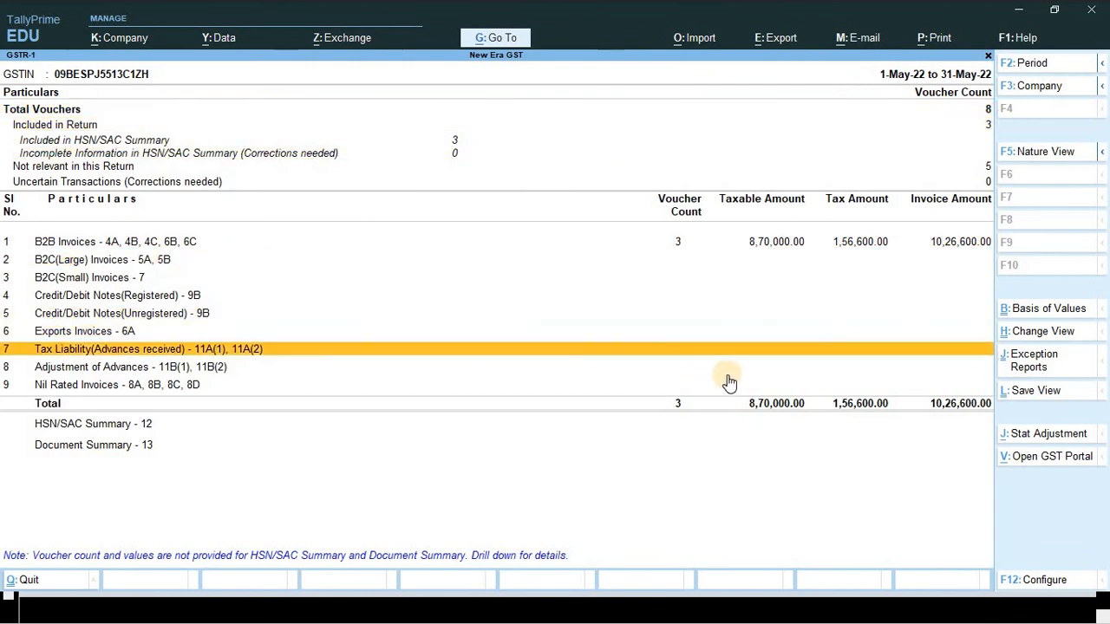
pyautogui.click(787, 389)
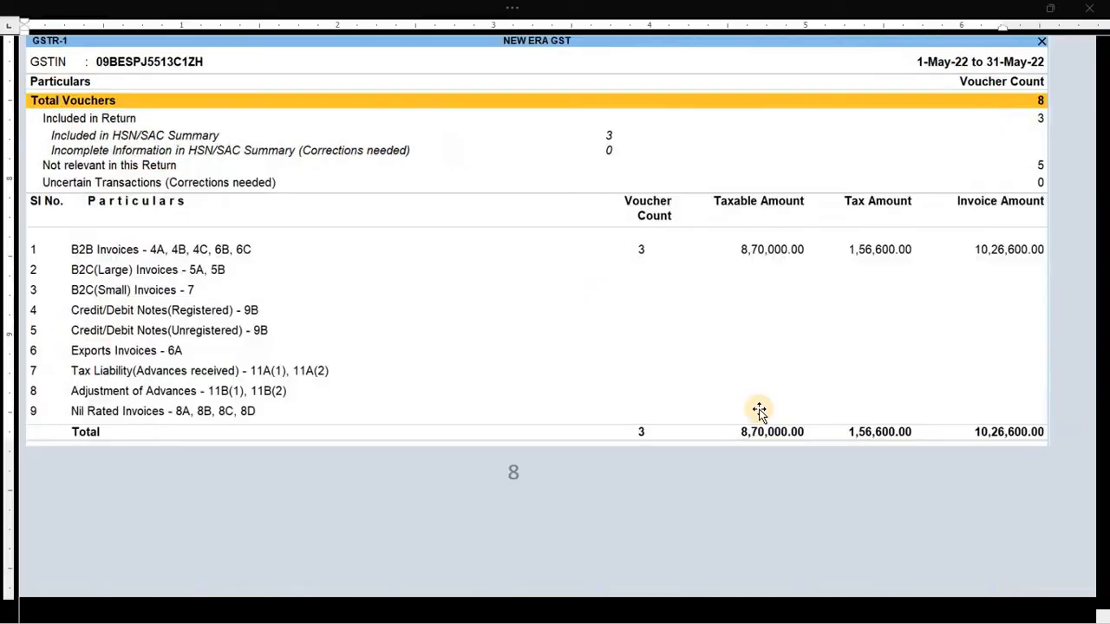
pyautogui.click(687, 418)
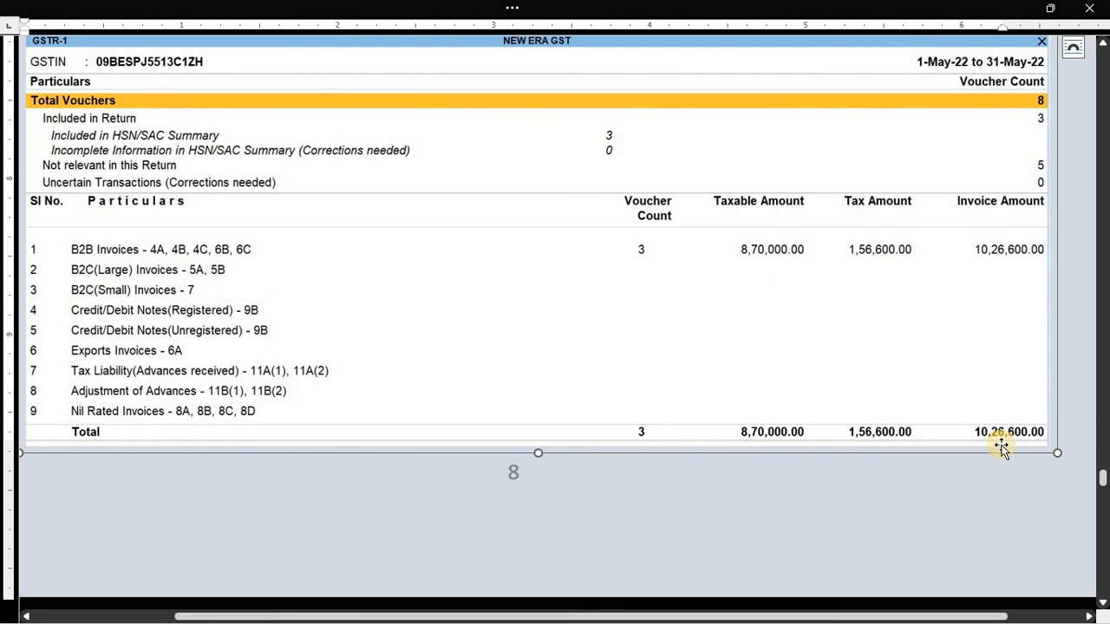
pyautogui.hotkey('alt', 'Tab')
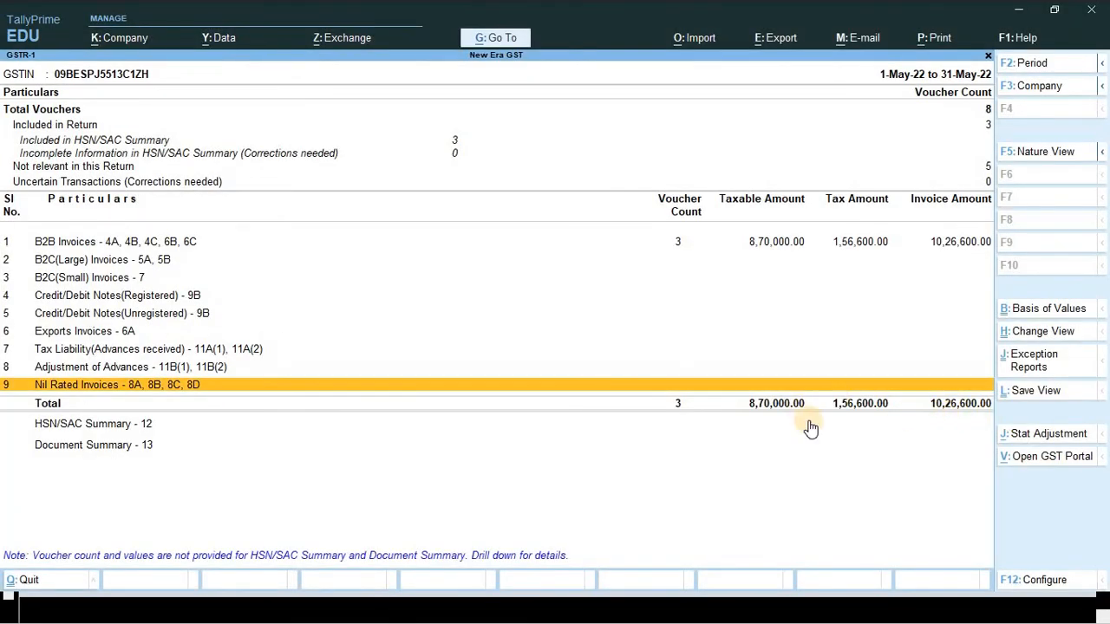
pyautogui.hotkey('alt', 'Tab')
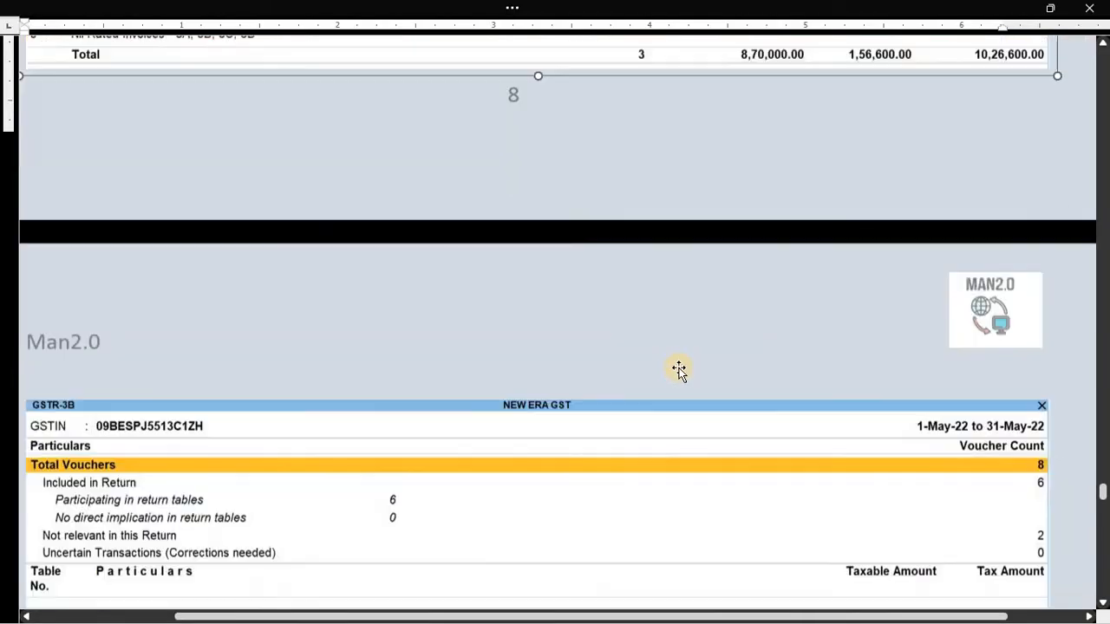
# - Go back from GSTR-1 and select GSTR-3B in the GST reports list
pyautogui.scroll(-5, 676, 370)
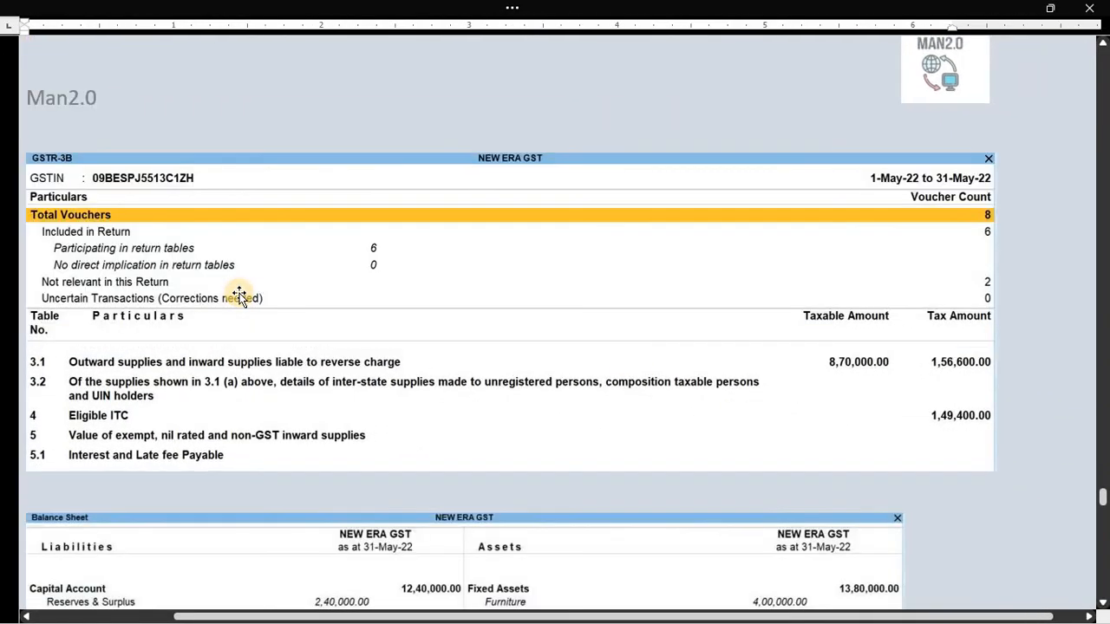
pyautogui.hotkey('alt', 'Tab')
pyautogui.press('Escape')
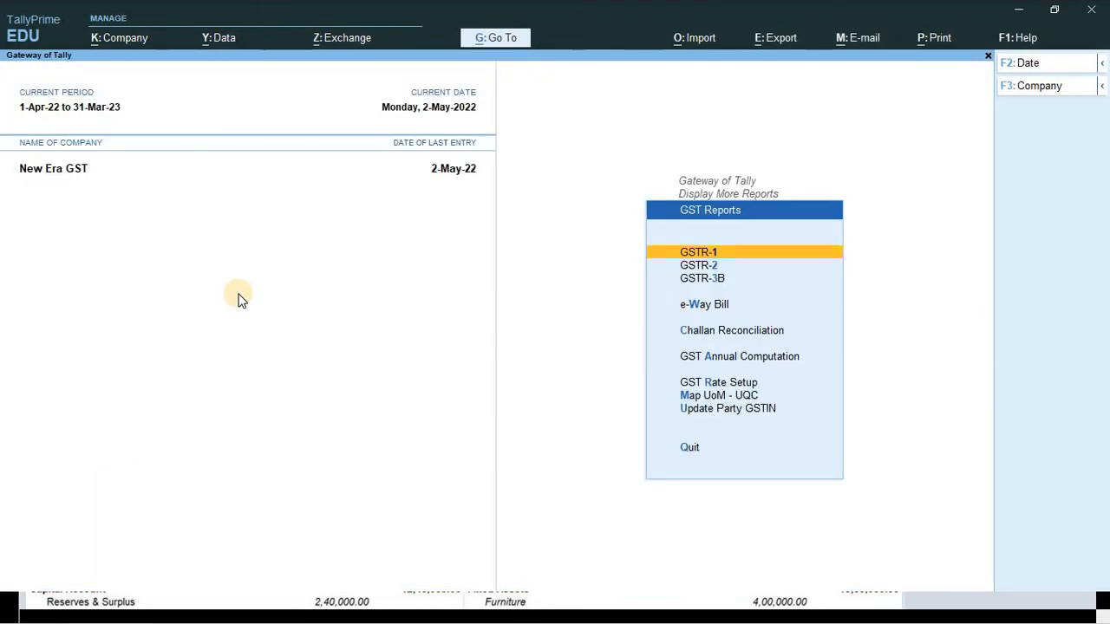
pyautogui.press('Down')
pyautogui.press('Down')
pyautogui.press('Return')
# - Set the GSTR-3B period to 1-5-2022 through 31-5-2022 and review row 3.1 outward supplies
pyautogui.press('F2')
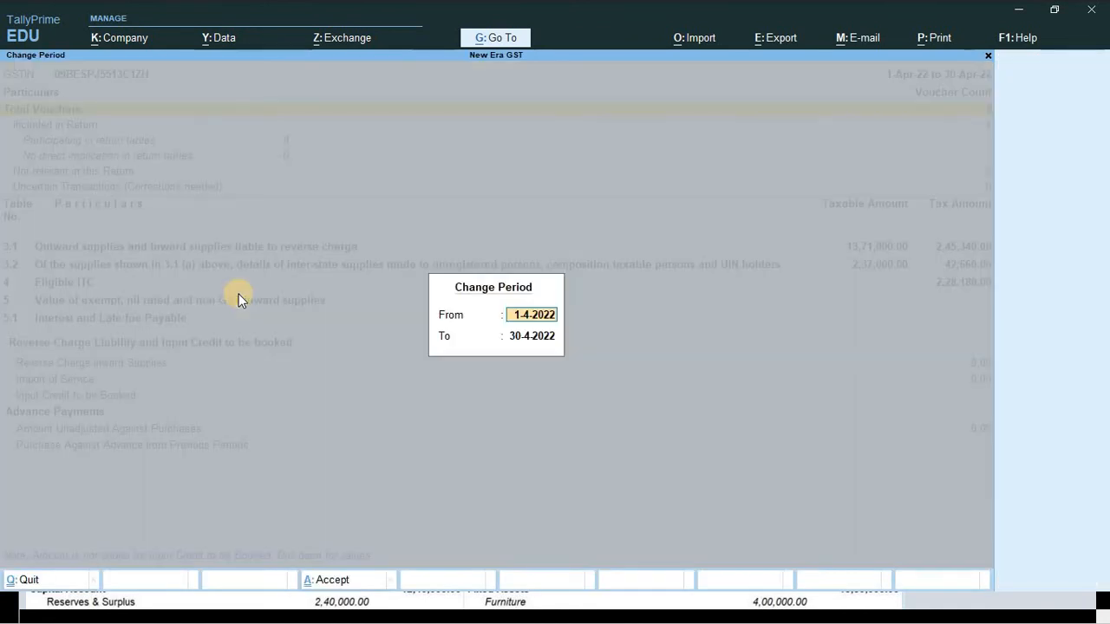
pyautogui.hotkey('alt', 'Tab')
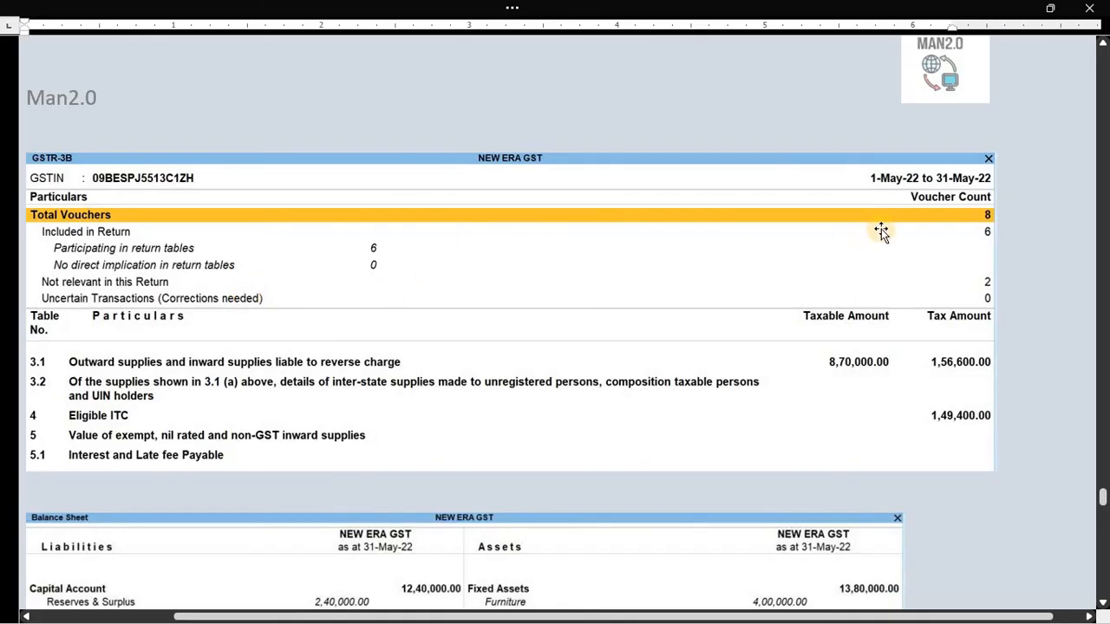
pyautogui.hotkey('alt', 'Tab')
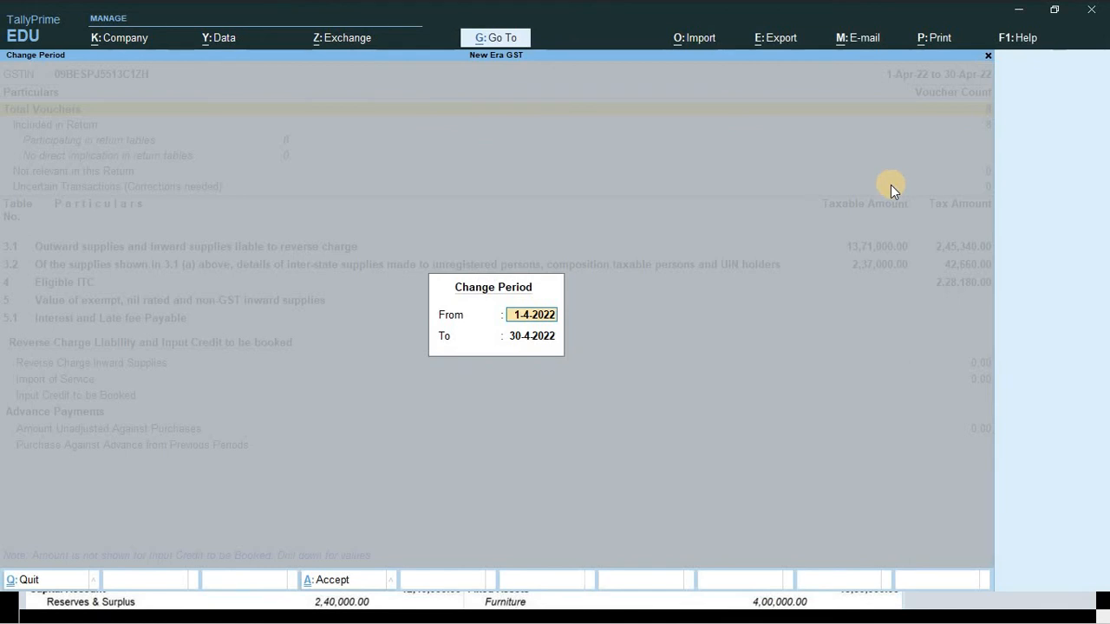
pyautogui.write('1-5')
pyautogui.press('Return')
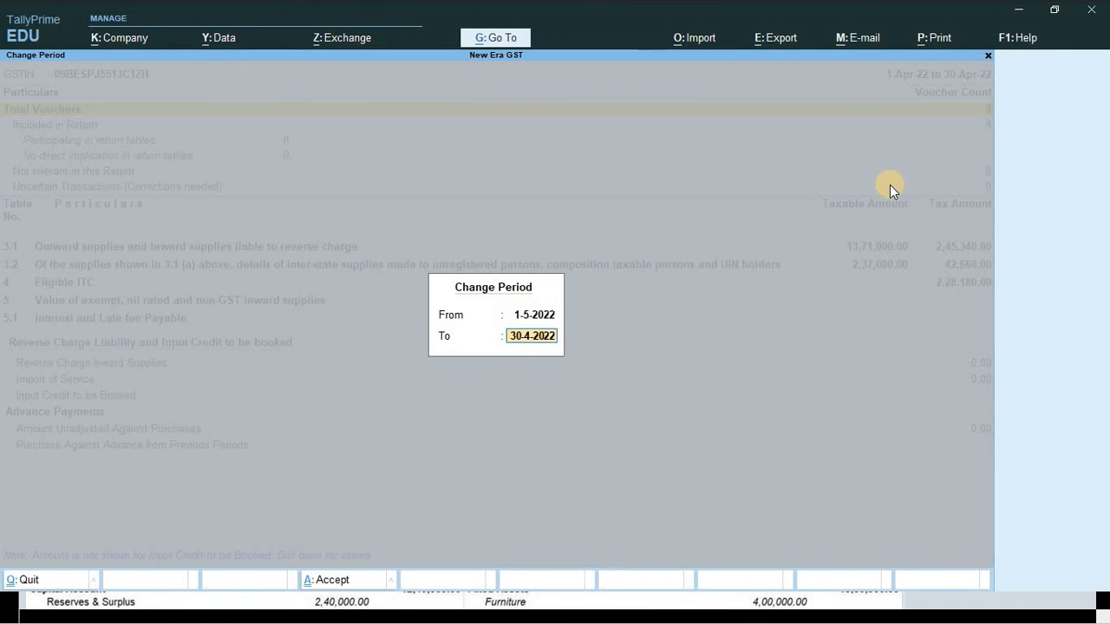
pyautogui.write('31-5')
pyautogui.press('Return')
pyautogui.press('Down')
pyautogui.press('Down')
pyautogui.press('Down')
pyautogui.press('Down')
pyautogui.press('Down')
pyautogui.press('Down')
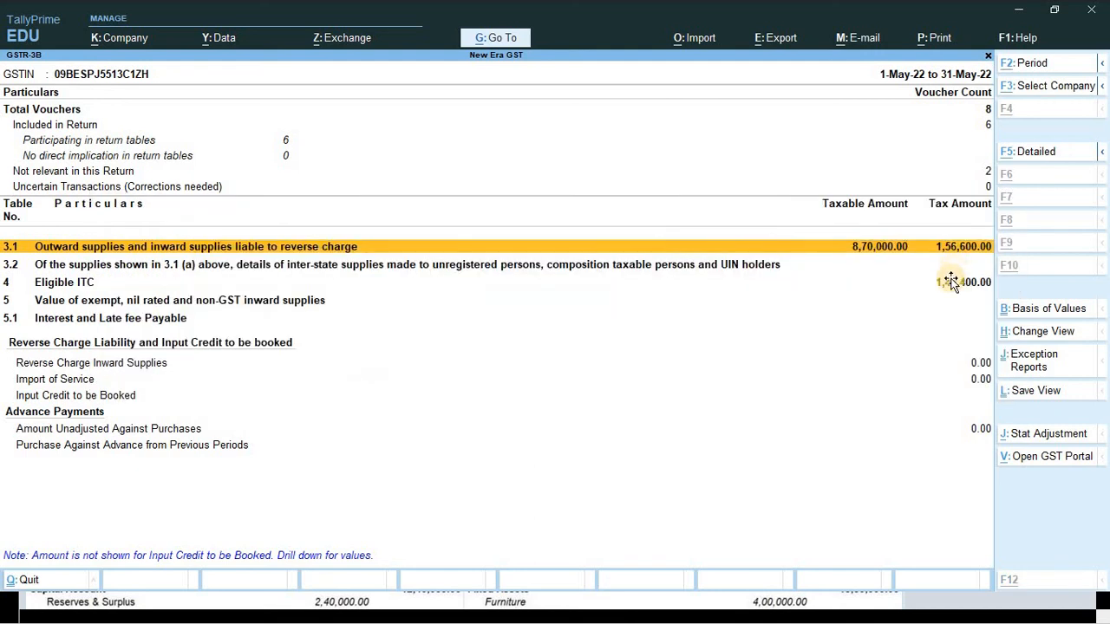
# - Scroll through the exercise sheet to compare its GSTR-3B picture
pyautogui.hotkey('alt', 'Tab')
pyautogui.scroll(-3, 938, 424)
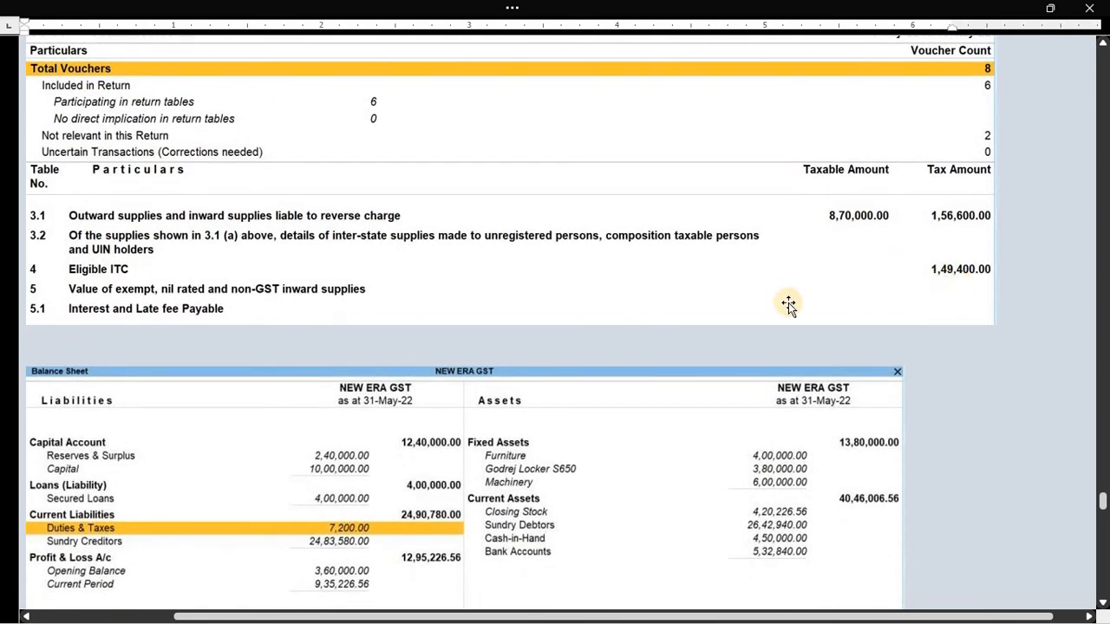
pyautogui.press('ctrl')
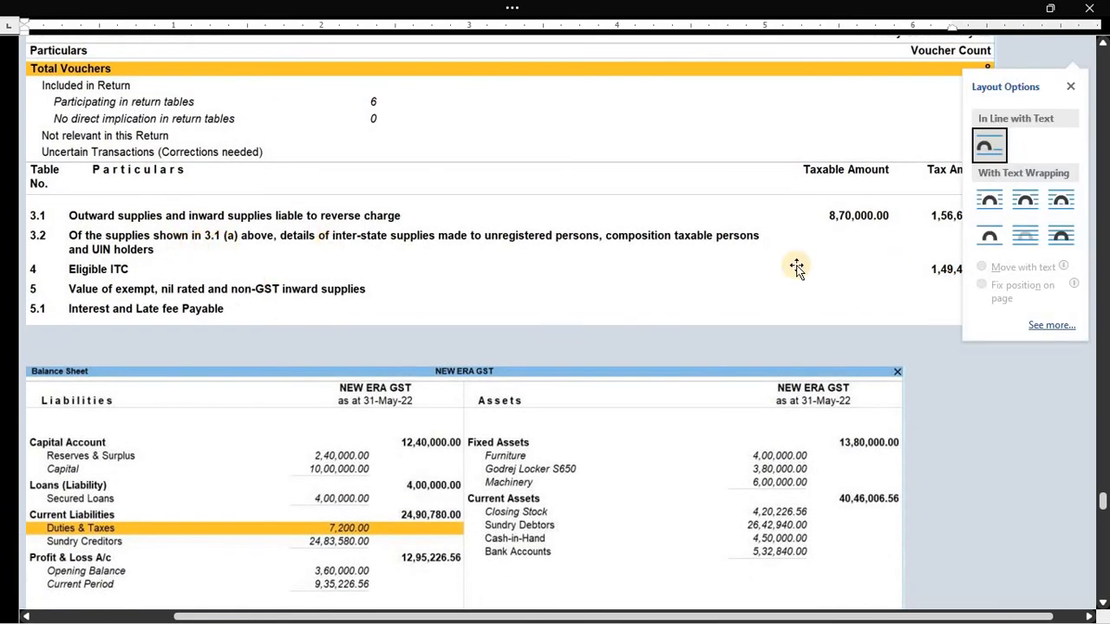
pyautogui.click(879, 285)
pyautogui.scroll(-2, 676, 364)
pyautogui.scroll(-3, 675, 364)
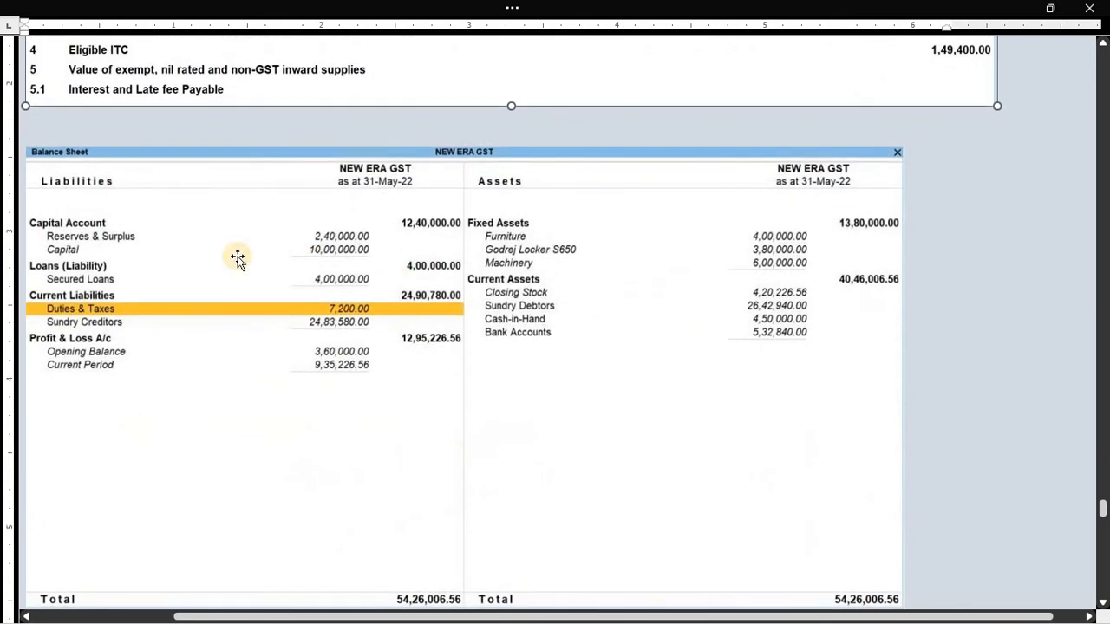
# - Close GSTR-3B and GST Reports back to Gateway of Tally, then select the sheet's Balance Sheet picture
pyautogui.hotkey('alt', 'Tab')
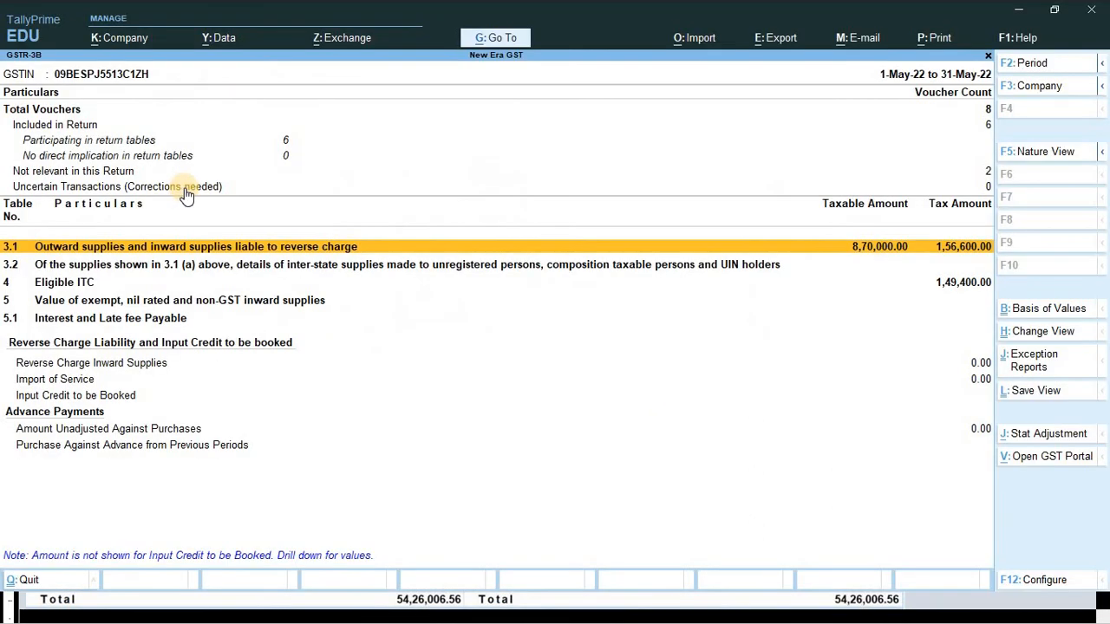
pyautogui.press('Escape')
pyautogui.press('Escape')
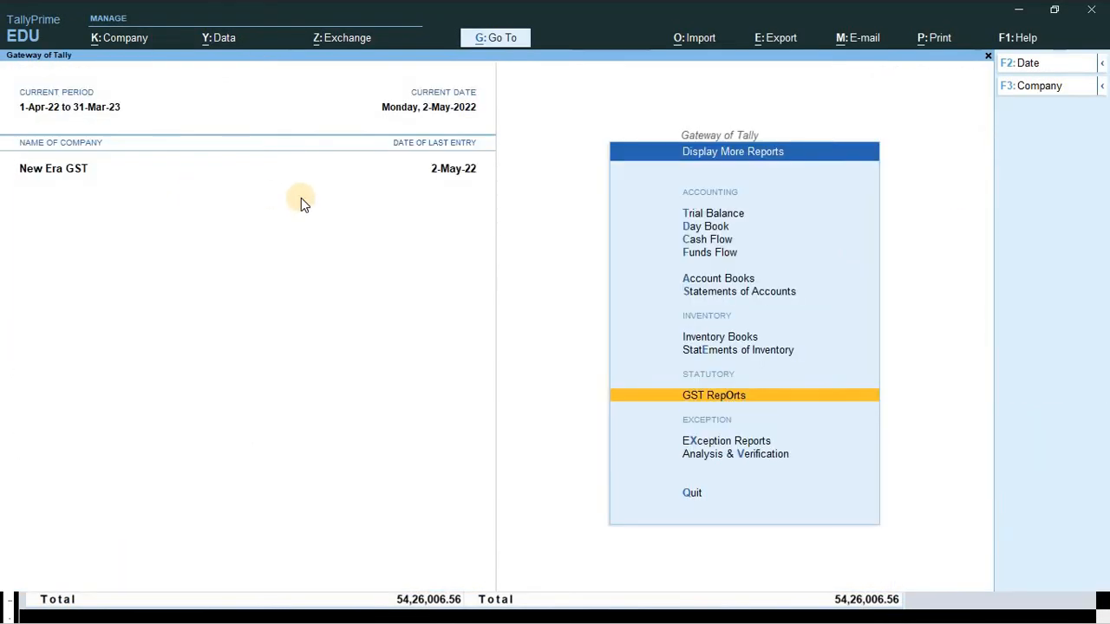
pyautogui.press('Escape')
pyautogui.hotkey('alt', 'Tab')
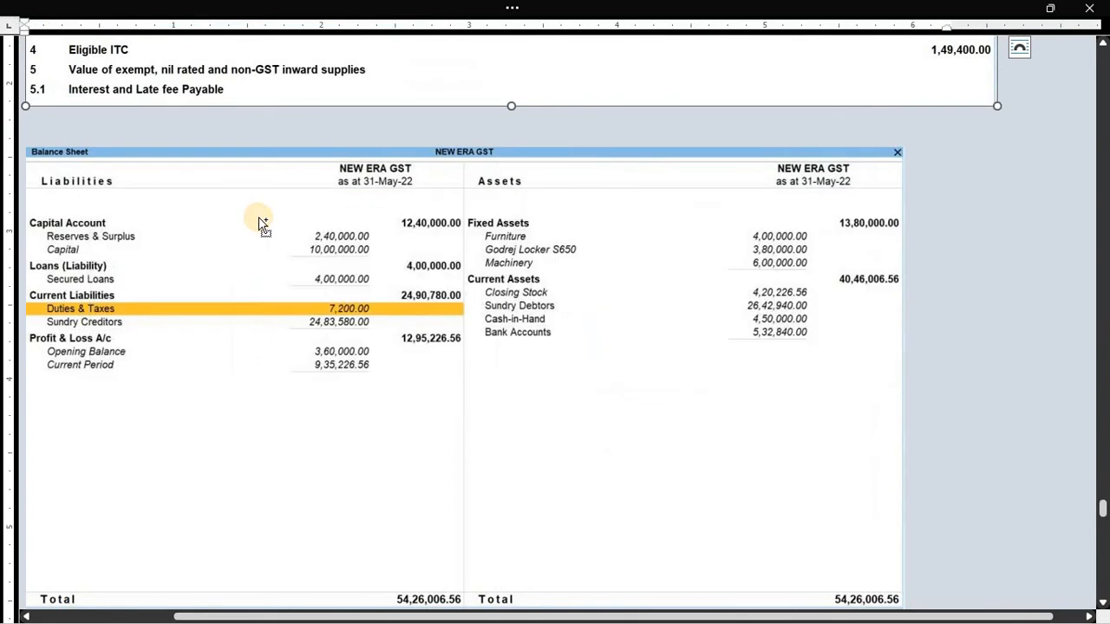
pyautogui.click(50, 165)
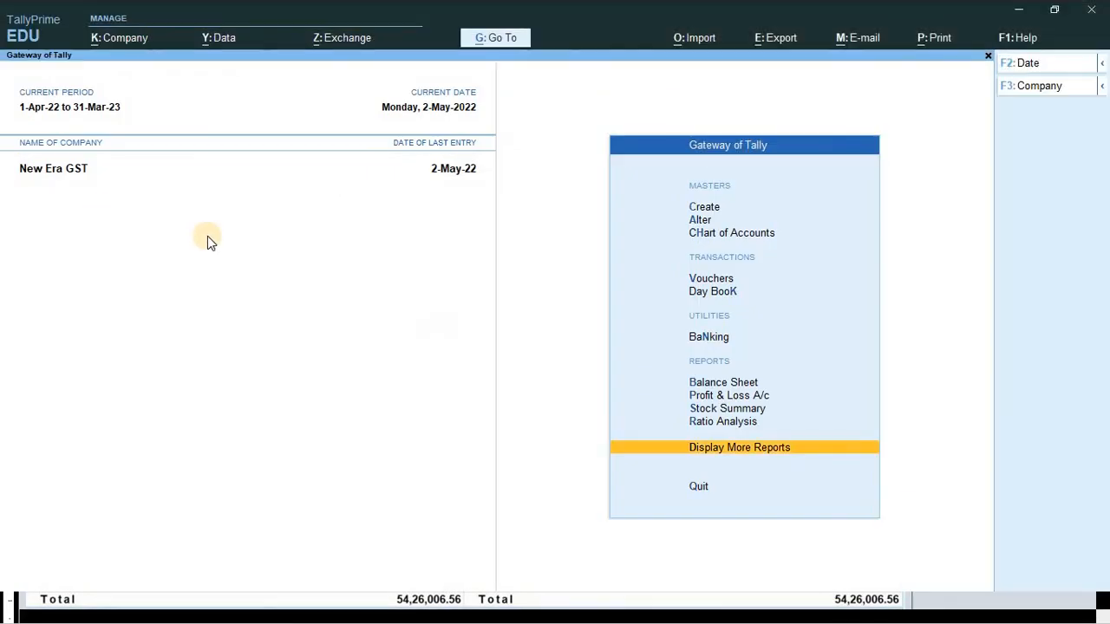
# - Open the Balance Sheet from Gateway of Tally in detailed view
pyautogui.press('Down')
pyautogui.press('Up')
pyautogui.press('Up')
pyautogui.press('Up')
pyautogui.press('Up')
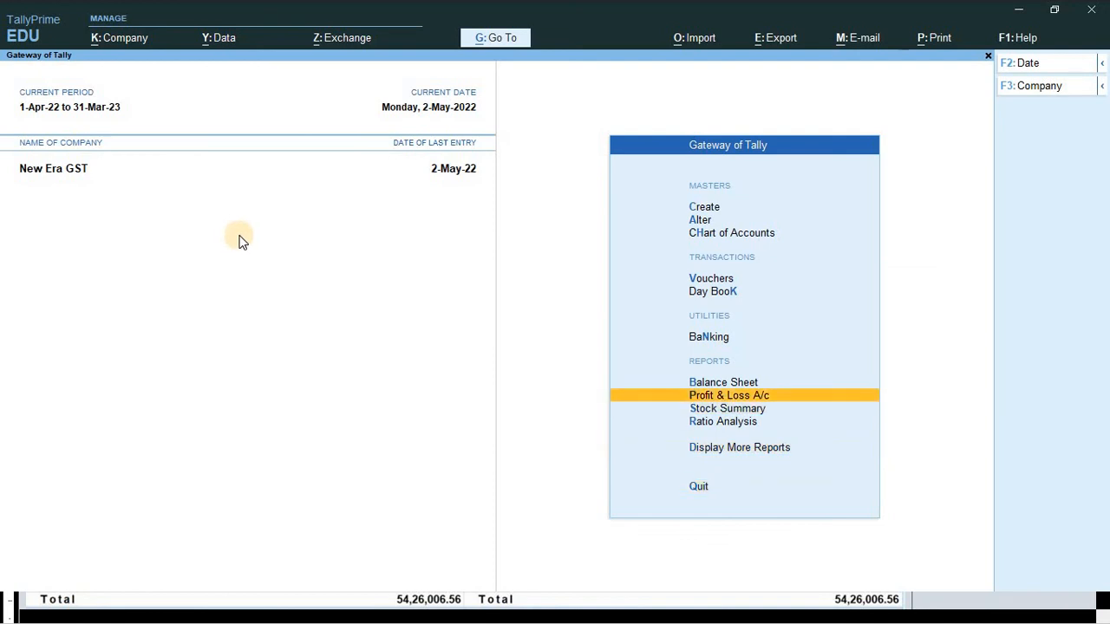
pyautogui.press('Up')
pyautogui.press('Return')
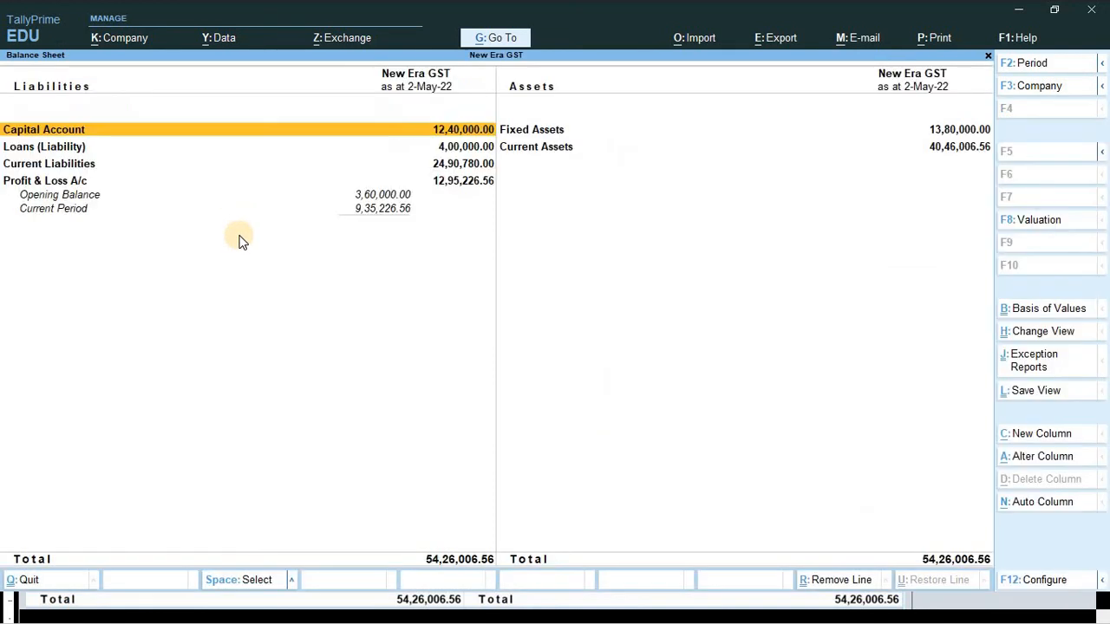
pyautogui.press('alt')
pyautogui.hotkey('alt', 'F5')
pyautogui.press('Down')
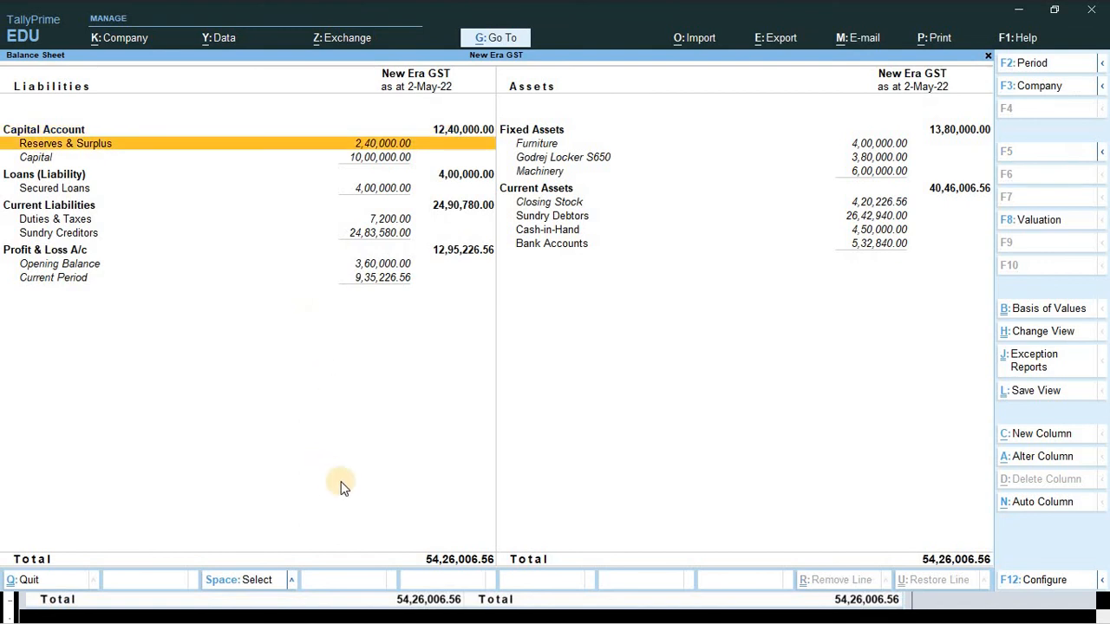
pyautogui.press('alt')
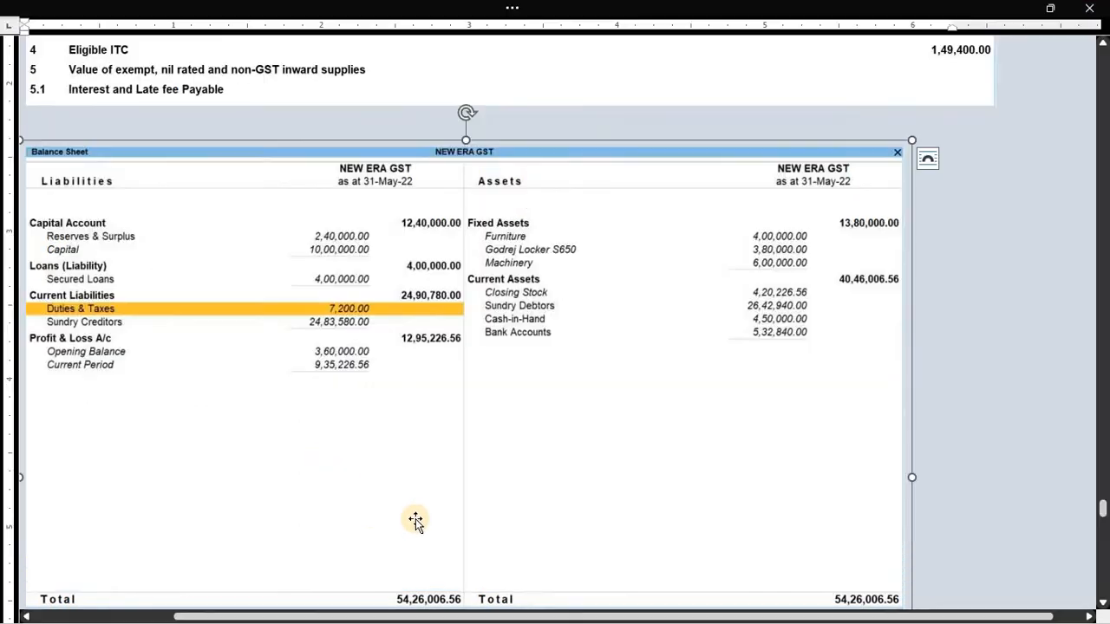
pyautogui.scroll(-3, 418, 517)
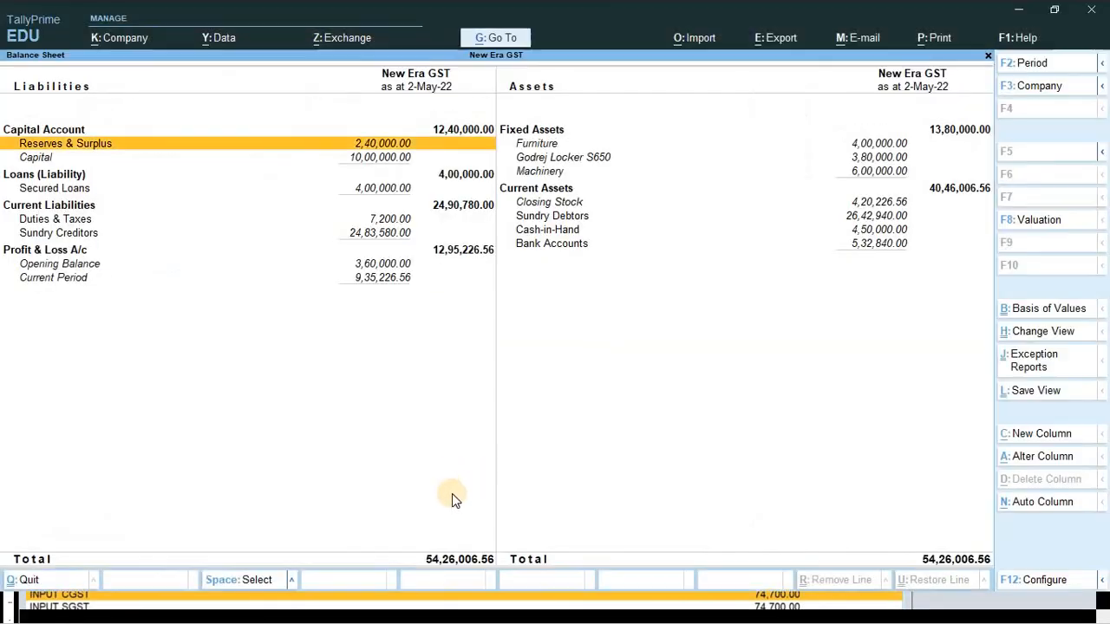
pyautogui.press('alt')
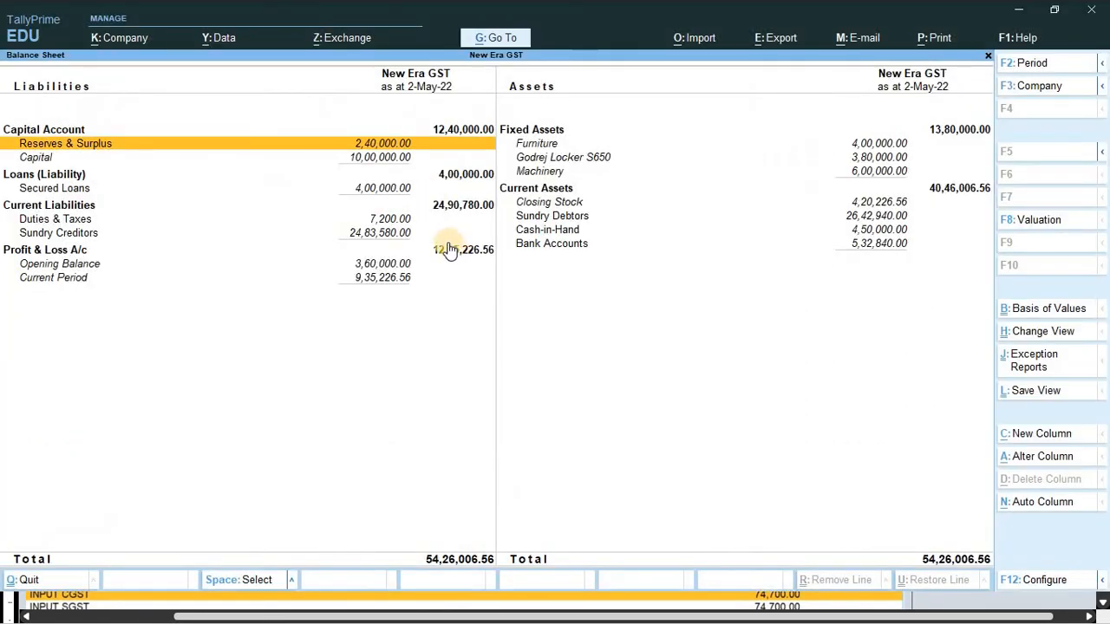
# - Drill into Duties & Taxes, review Input CGST and SGST at 74,700.00 each, and compare with the sheet
pyautogui.press('Down')
pyautogui.press('Down')
pyautogui.press('Down')
pyautogui.press('Down')
pyautogui.press('Down')
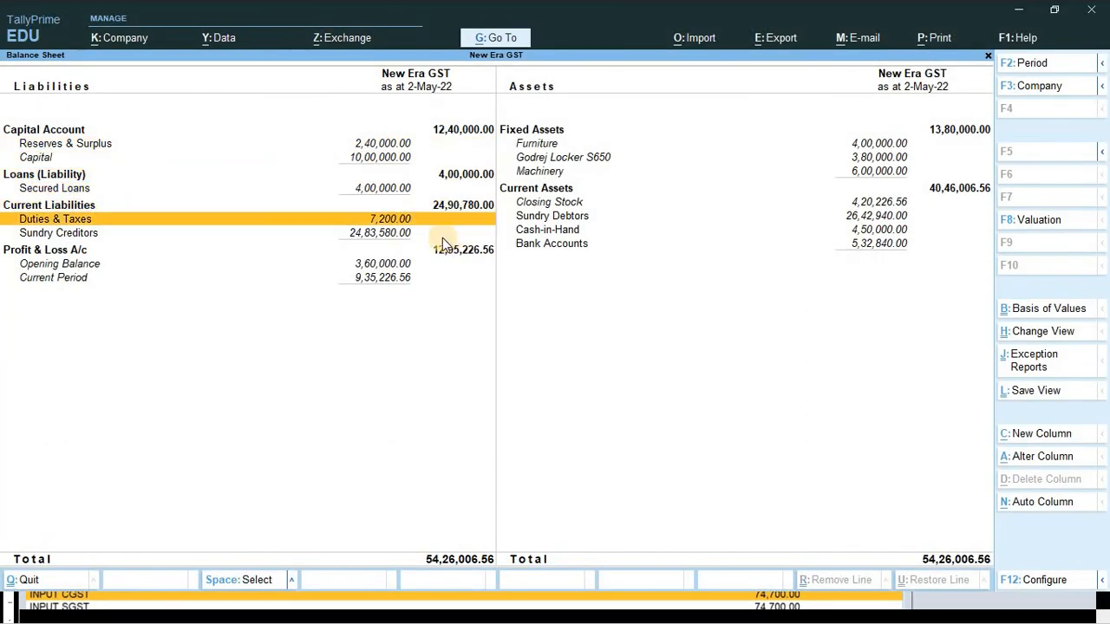
pyautogui.press('Return')
pyautogui.press('Down')
pyautogui.press('Down')
pyautogui.press('Up')
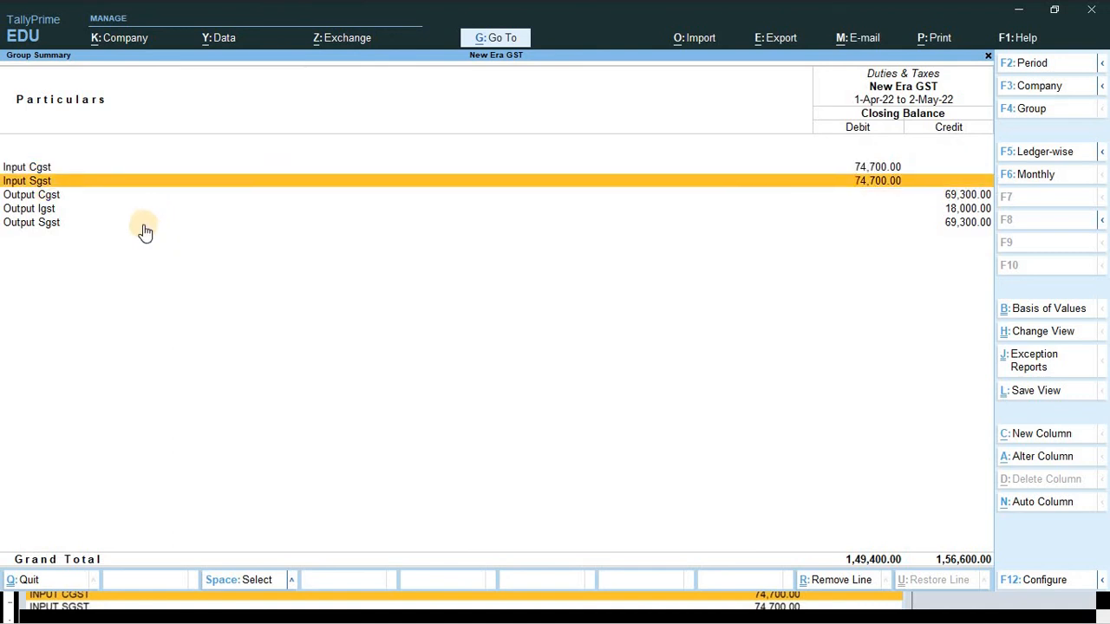
pyautogui.press('Up')
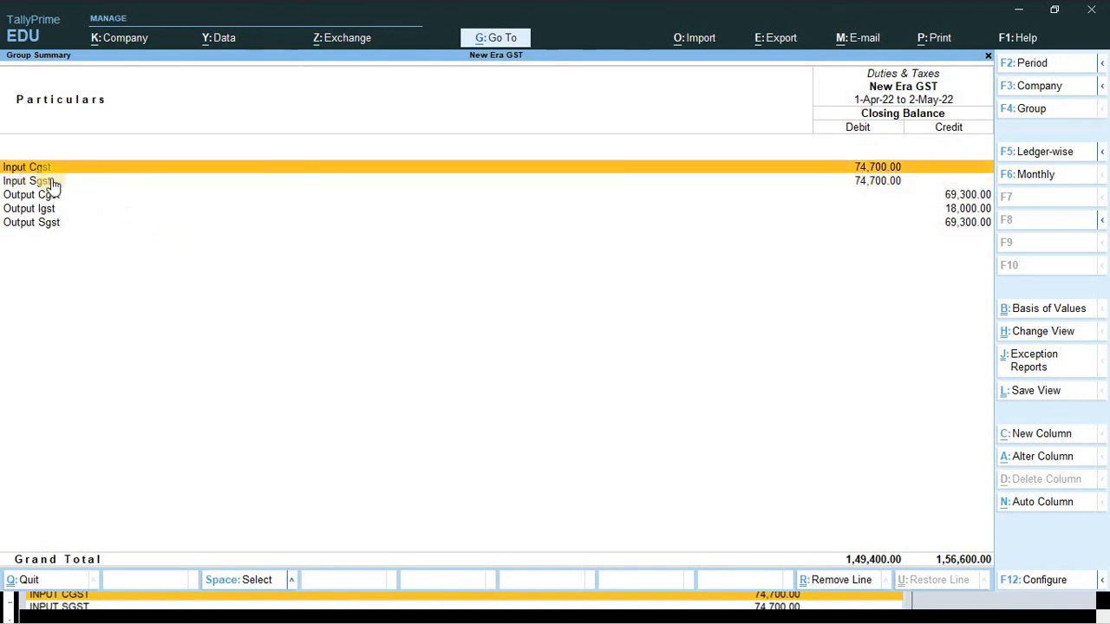
pyautogui.press('Down')
pyautogui.press('Down')
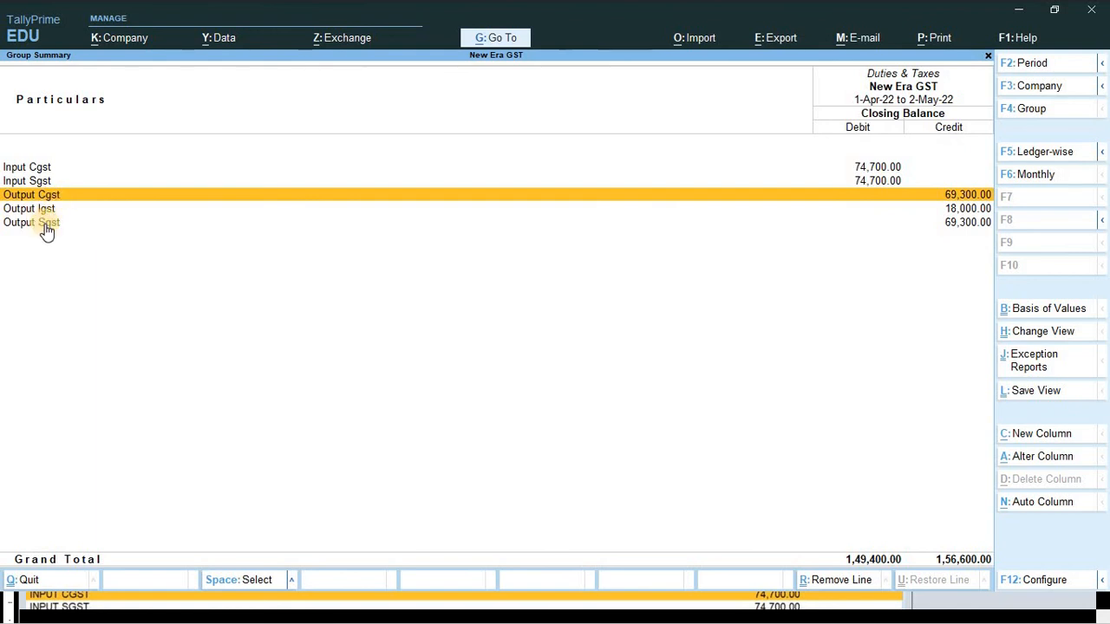
pyautogui.press('Down')
pyautogui.press('Down')
pyautogui.press('Up')
pyautogui.press('Up')
pyautogui.hotkey('alt', 'Tab')
pyautogui.scroll(-5, 255, 283)
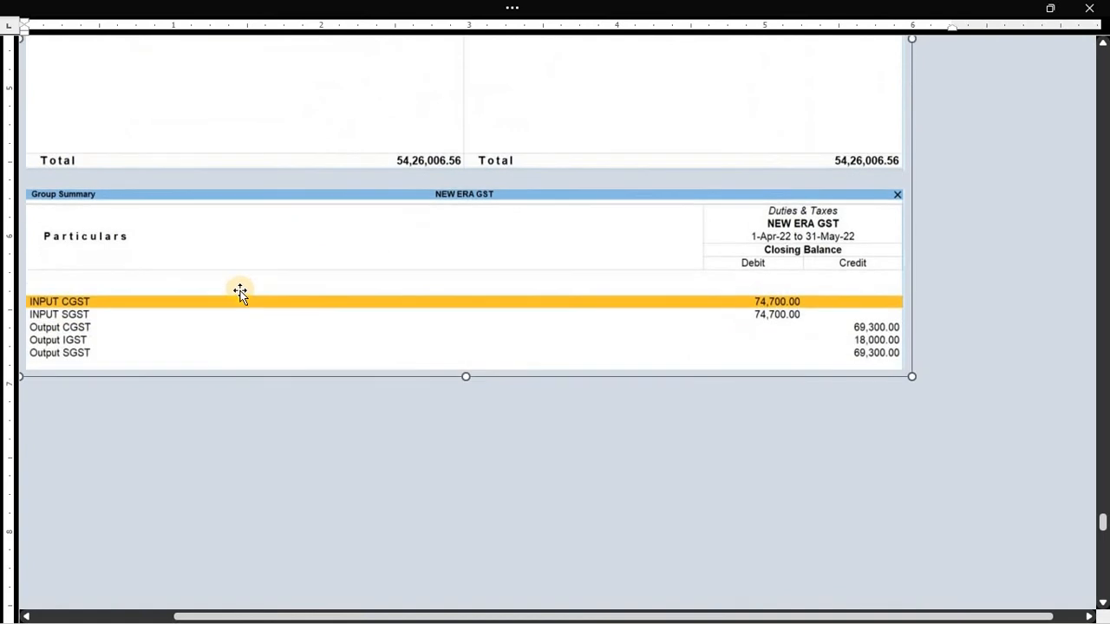
pyautogui.scroll(-2, 241, 295)
pyautogui.scroll(-5, 201, 256)
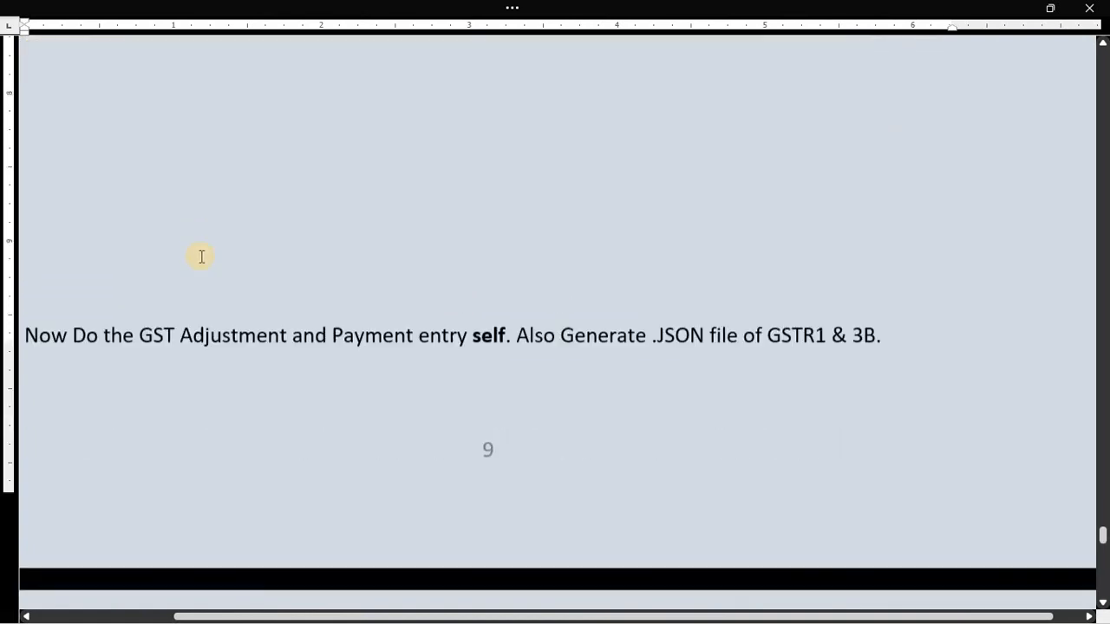
pyautogui.scroll(-3, 201, 257)
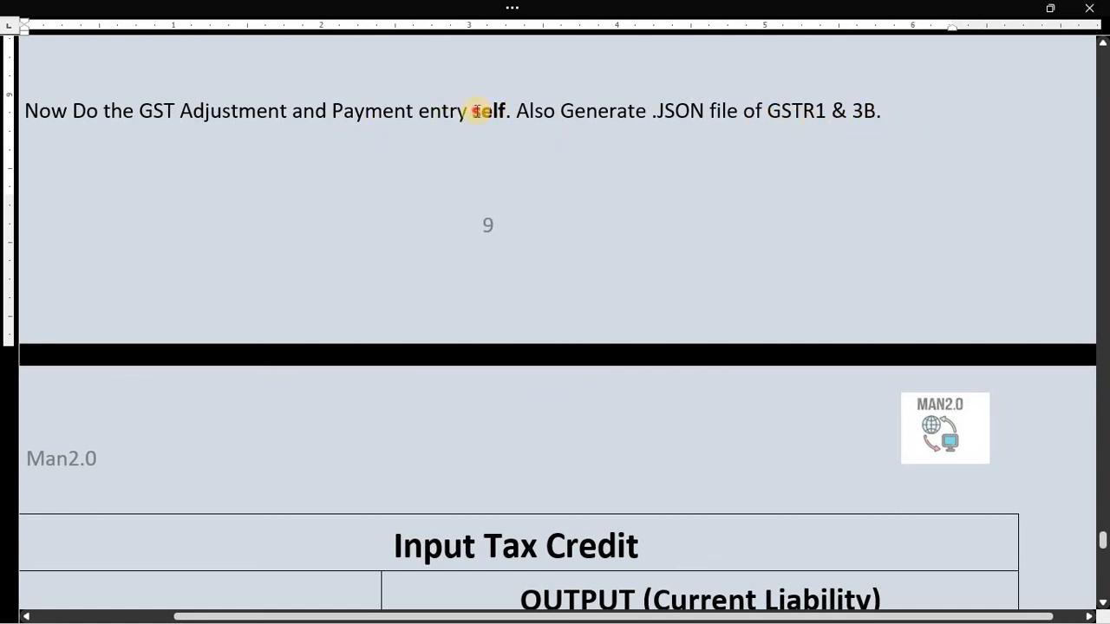
pyautogui.moveTo(476, 111); pyautogui.dragTo(503, 115)
pyautogui.moveTo(506, 113); pyautogui.dragTo(512, 113)
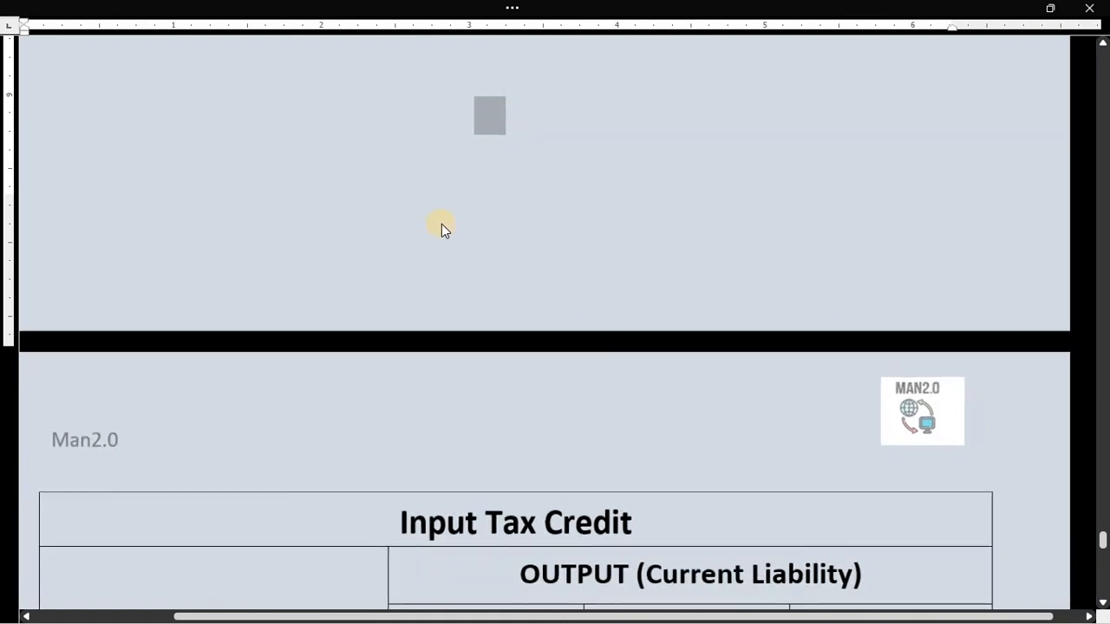
pyautogui.scroll(-2, 442, 223)
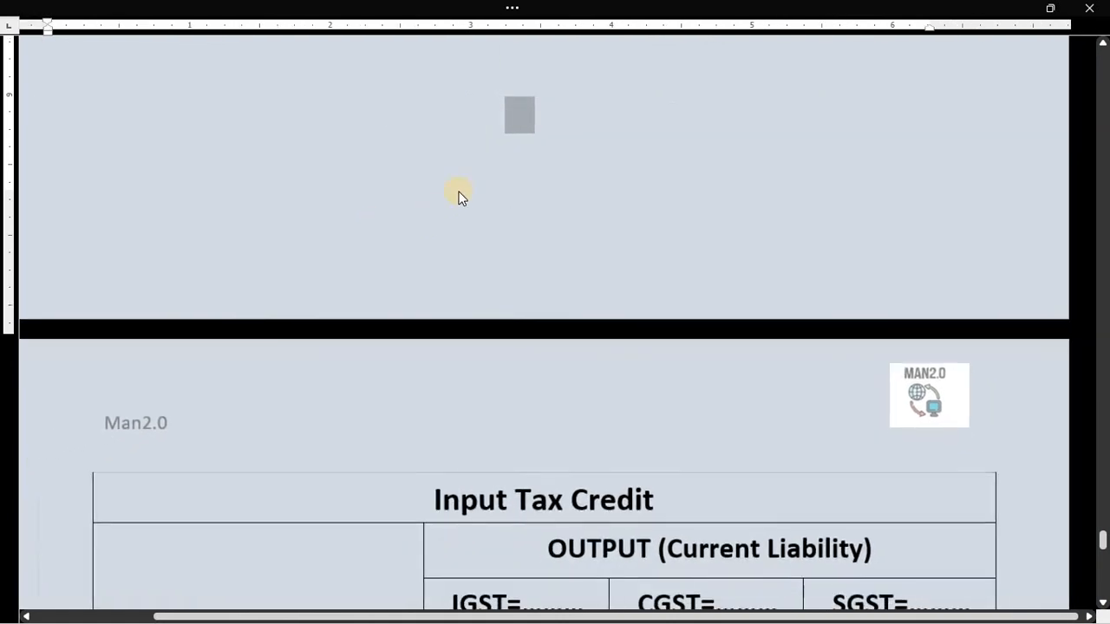
pyautogui.click(495, 146)
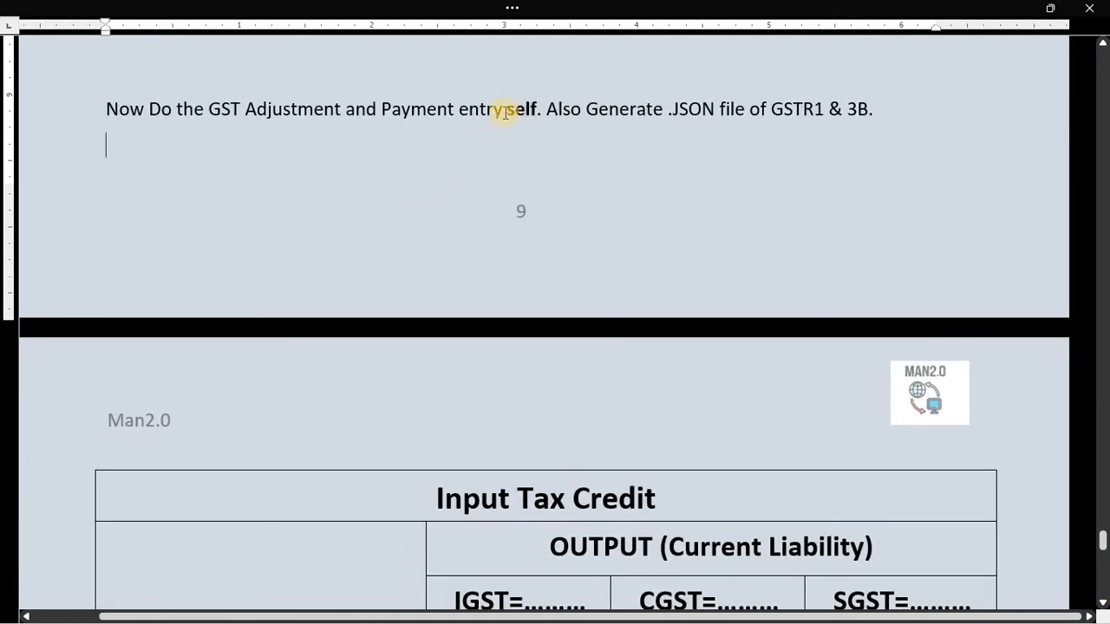
pyautogui.moveTo(510, 109); pyautogui.dragTo(534, 120)
pyautogui.click(483, 193)
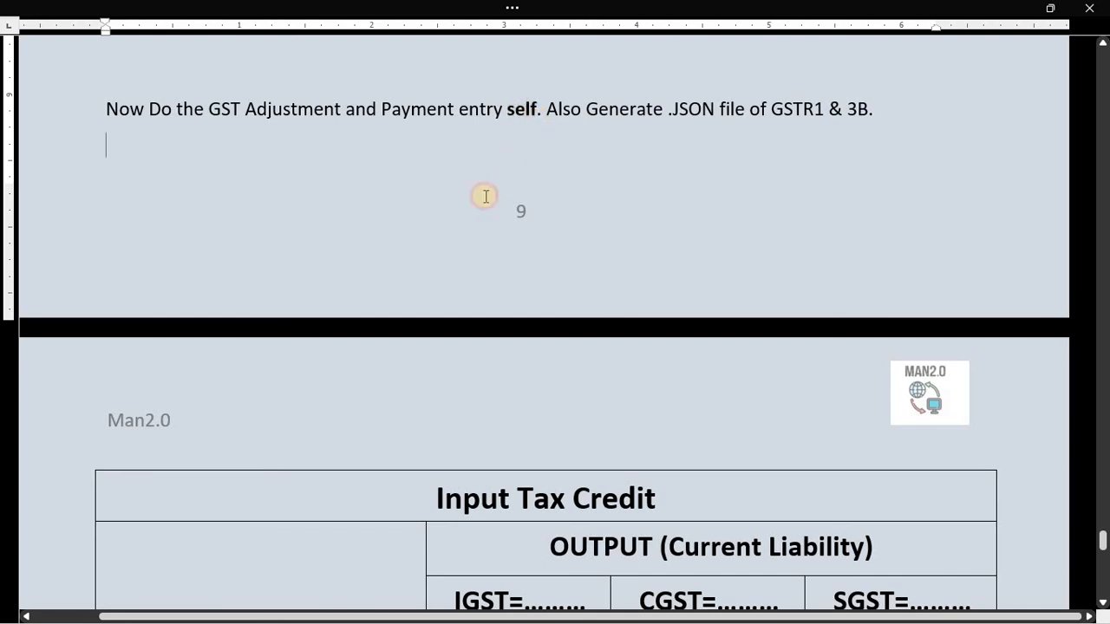
pyautogui.scroll(-5, 503, 251)
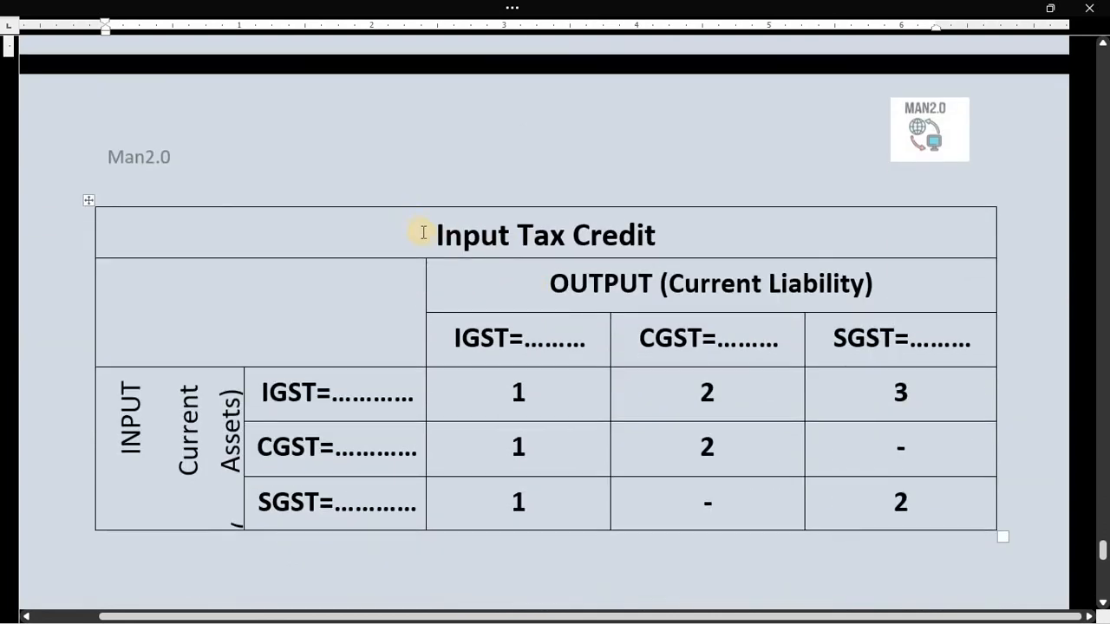
pyautogui.moveTo(426, 235); pyautogui.dragTo(667, 257)
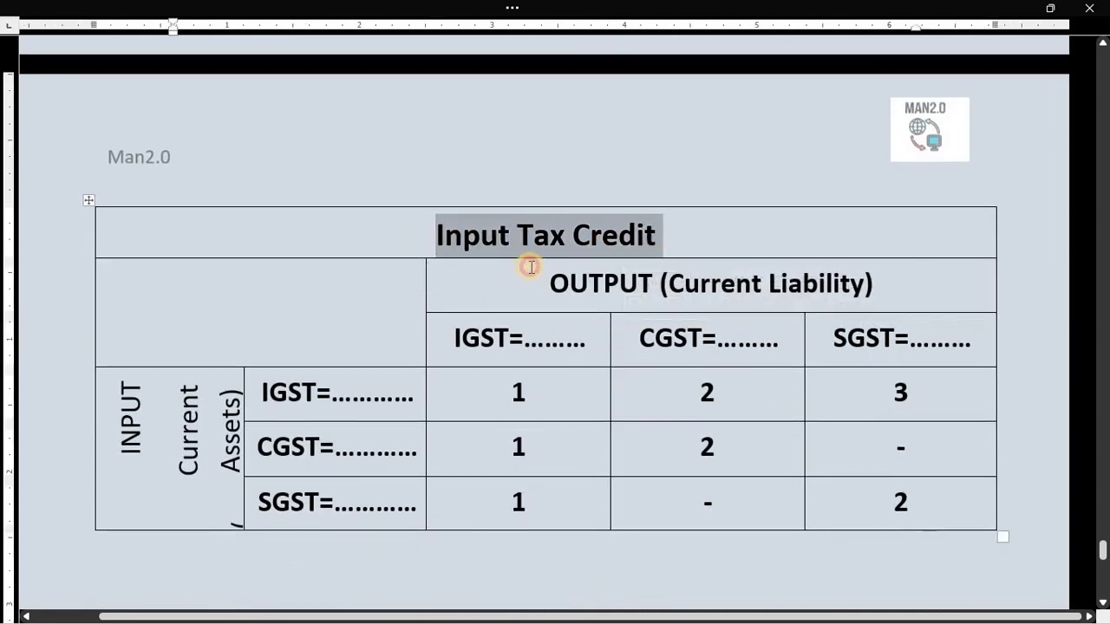
pyautogui.click(530, 267)
pyautogui.scroll(-3, 528, 260)
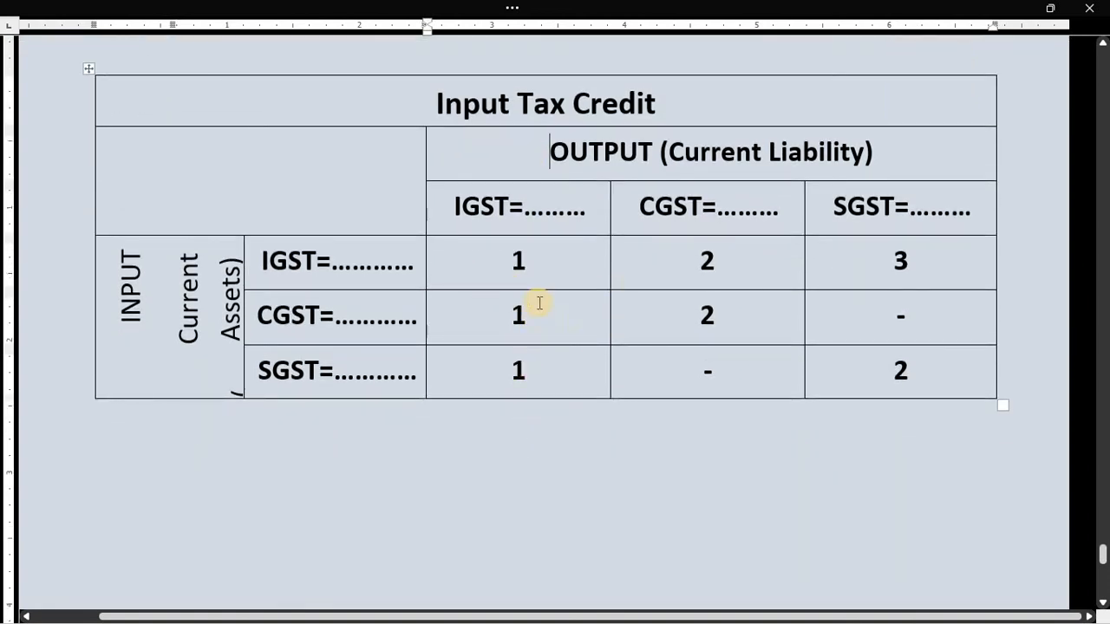
pyautogui.scroll(10, 538, 303)
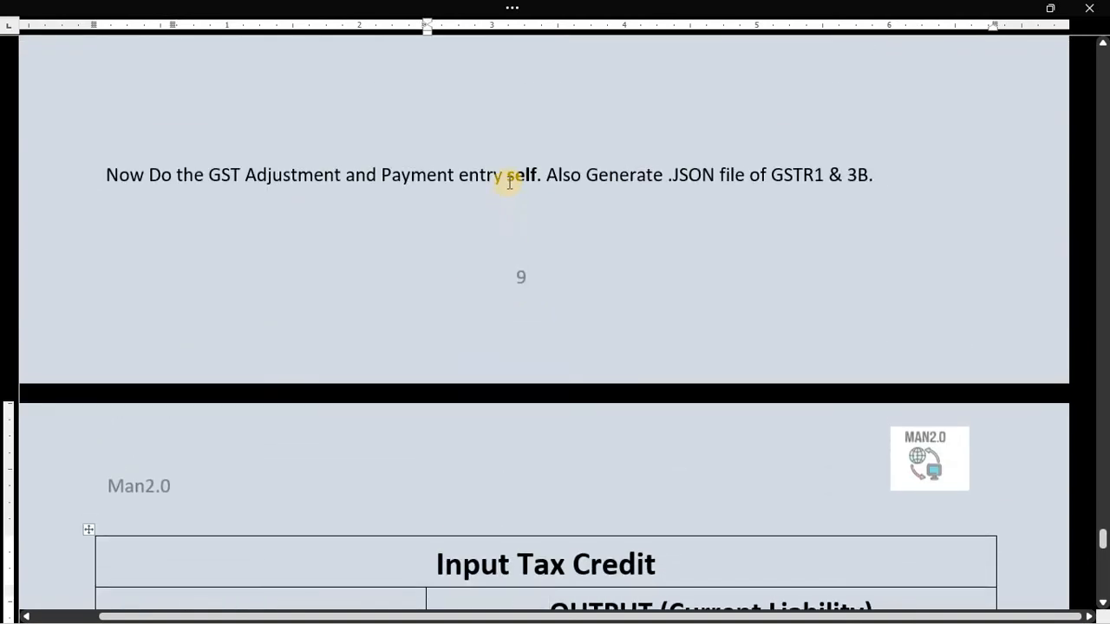
pyautogui.doubleClick(514, 180)
pyautogui.scroll(6, 520, 202)
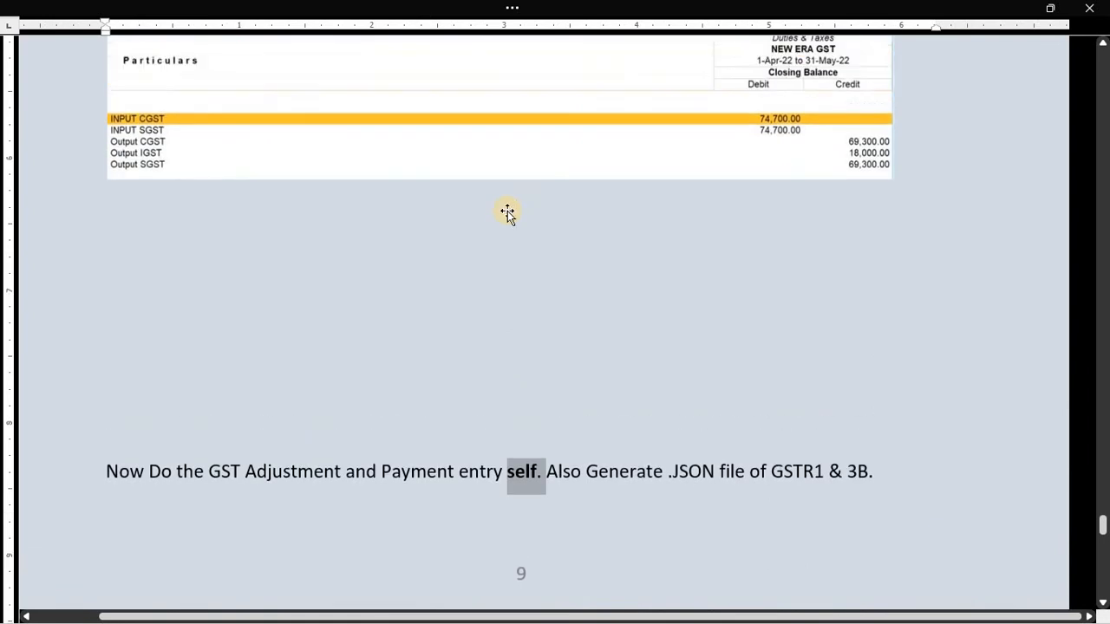
pyautogui.scroll(5, 507, 212)
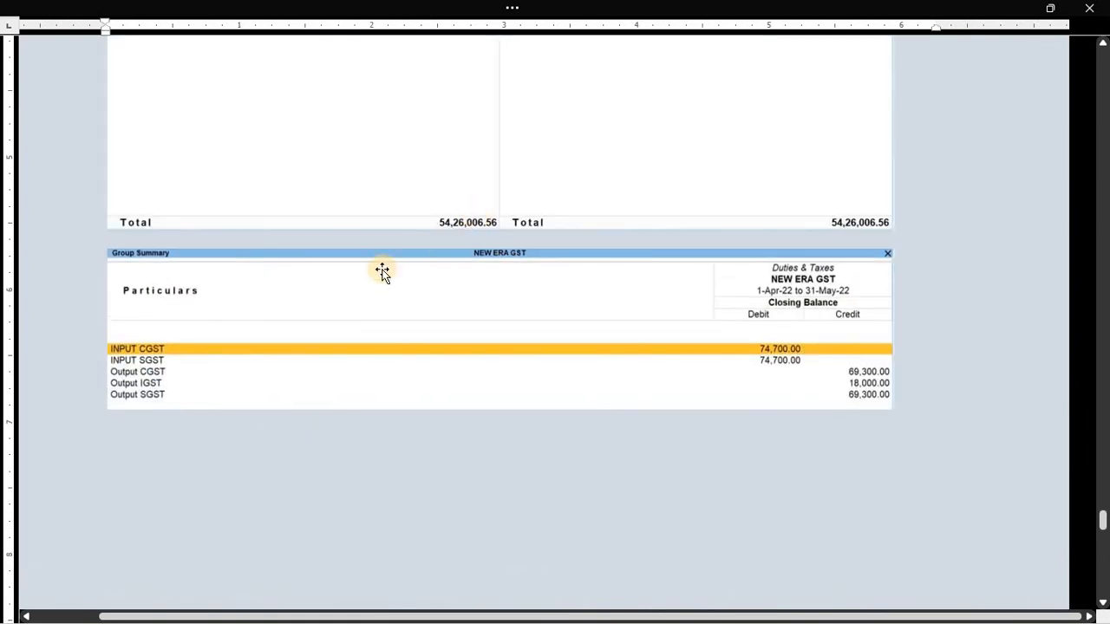
pyautogui.scroll(4, 417, 270)
pyautogui.scroll(2, 417, 272)
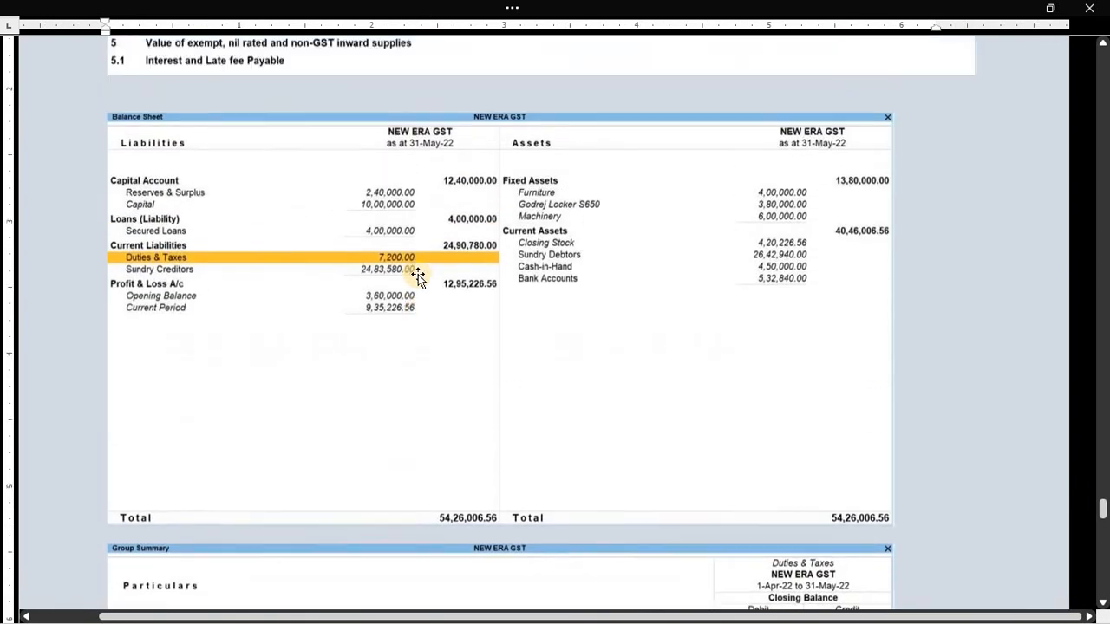
pyautogui.scroll(-9, 417, 272)
pyautogui.scroll(-8, 417, 285)
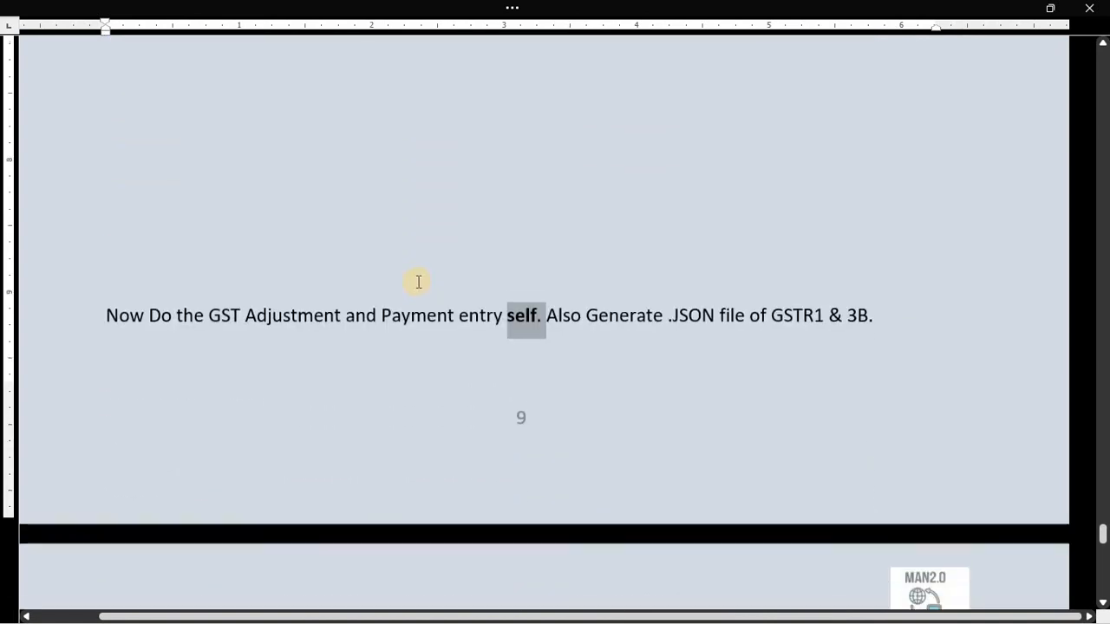